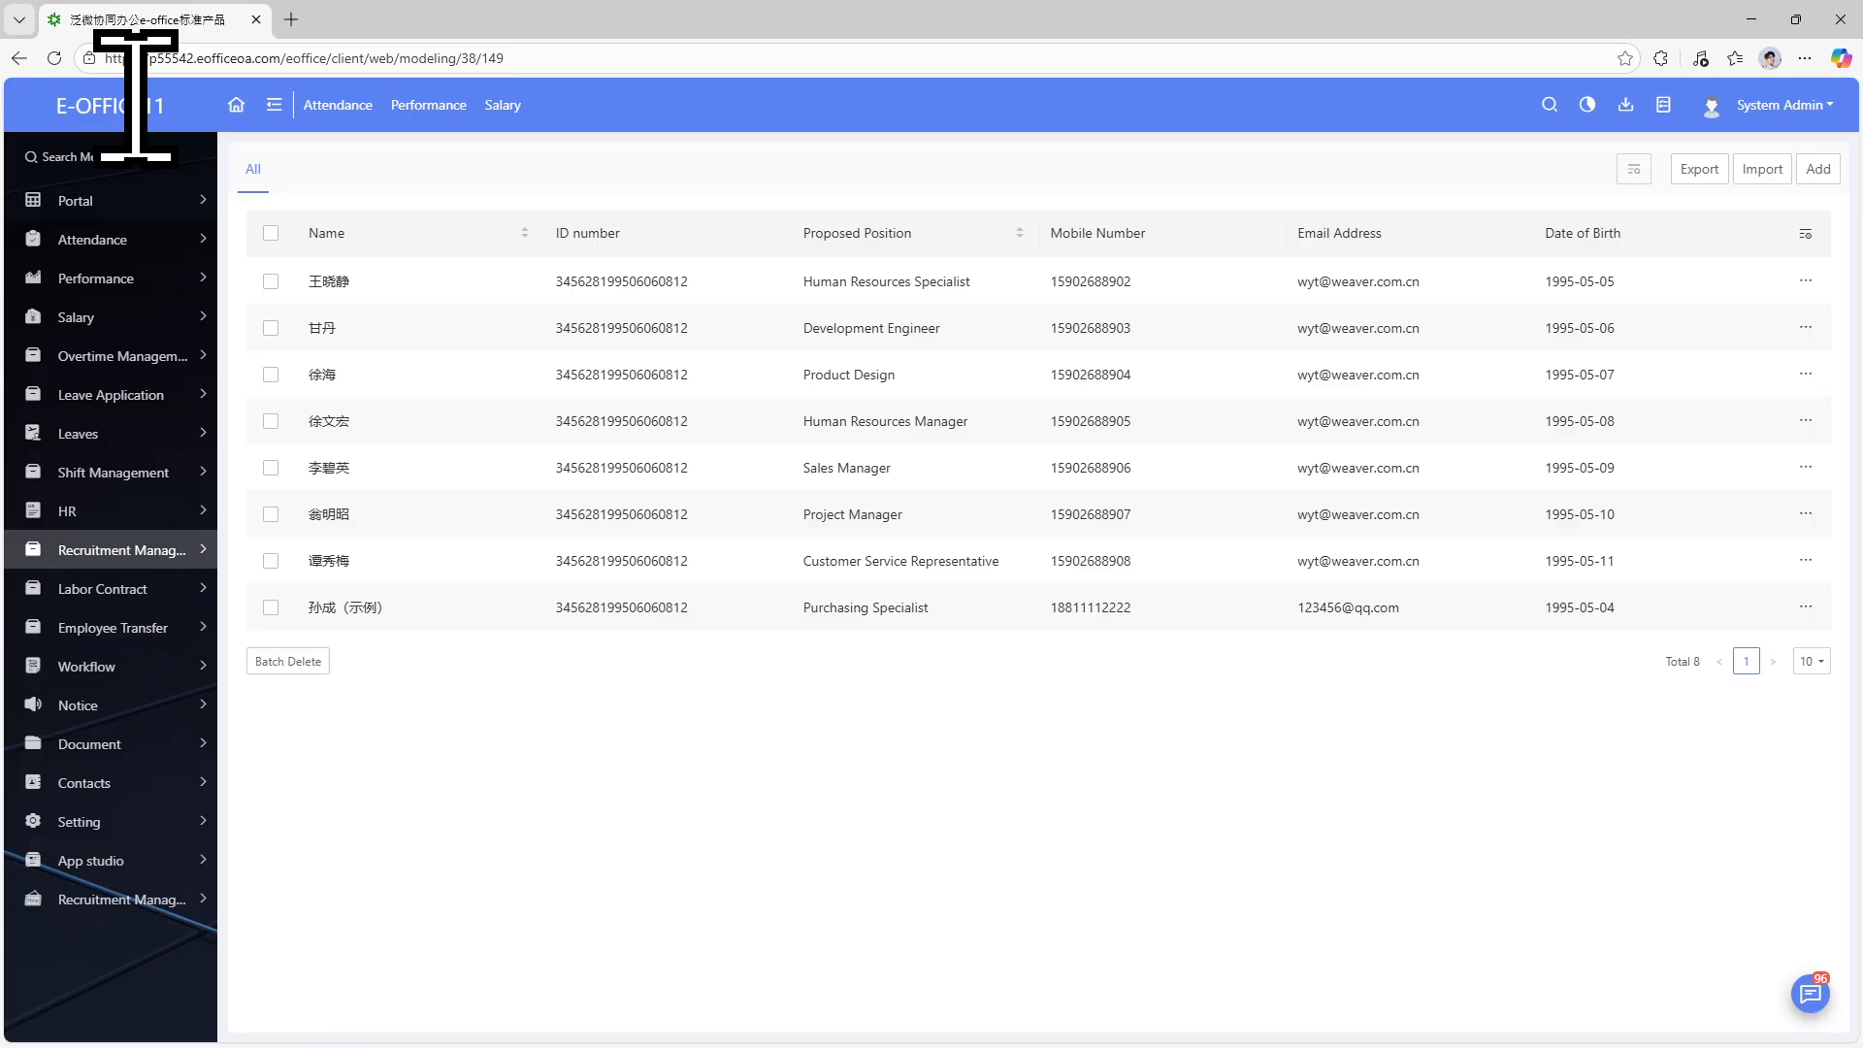
Leave the onboarding records list and return to the portal home page.
click(236, 104)
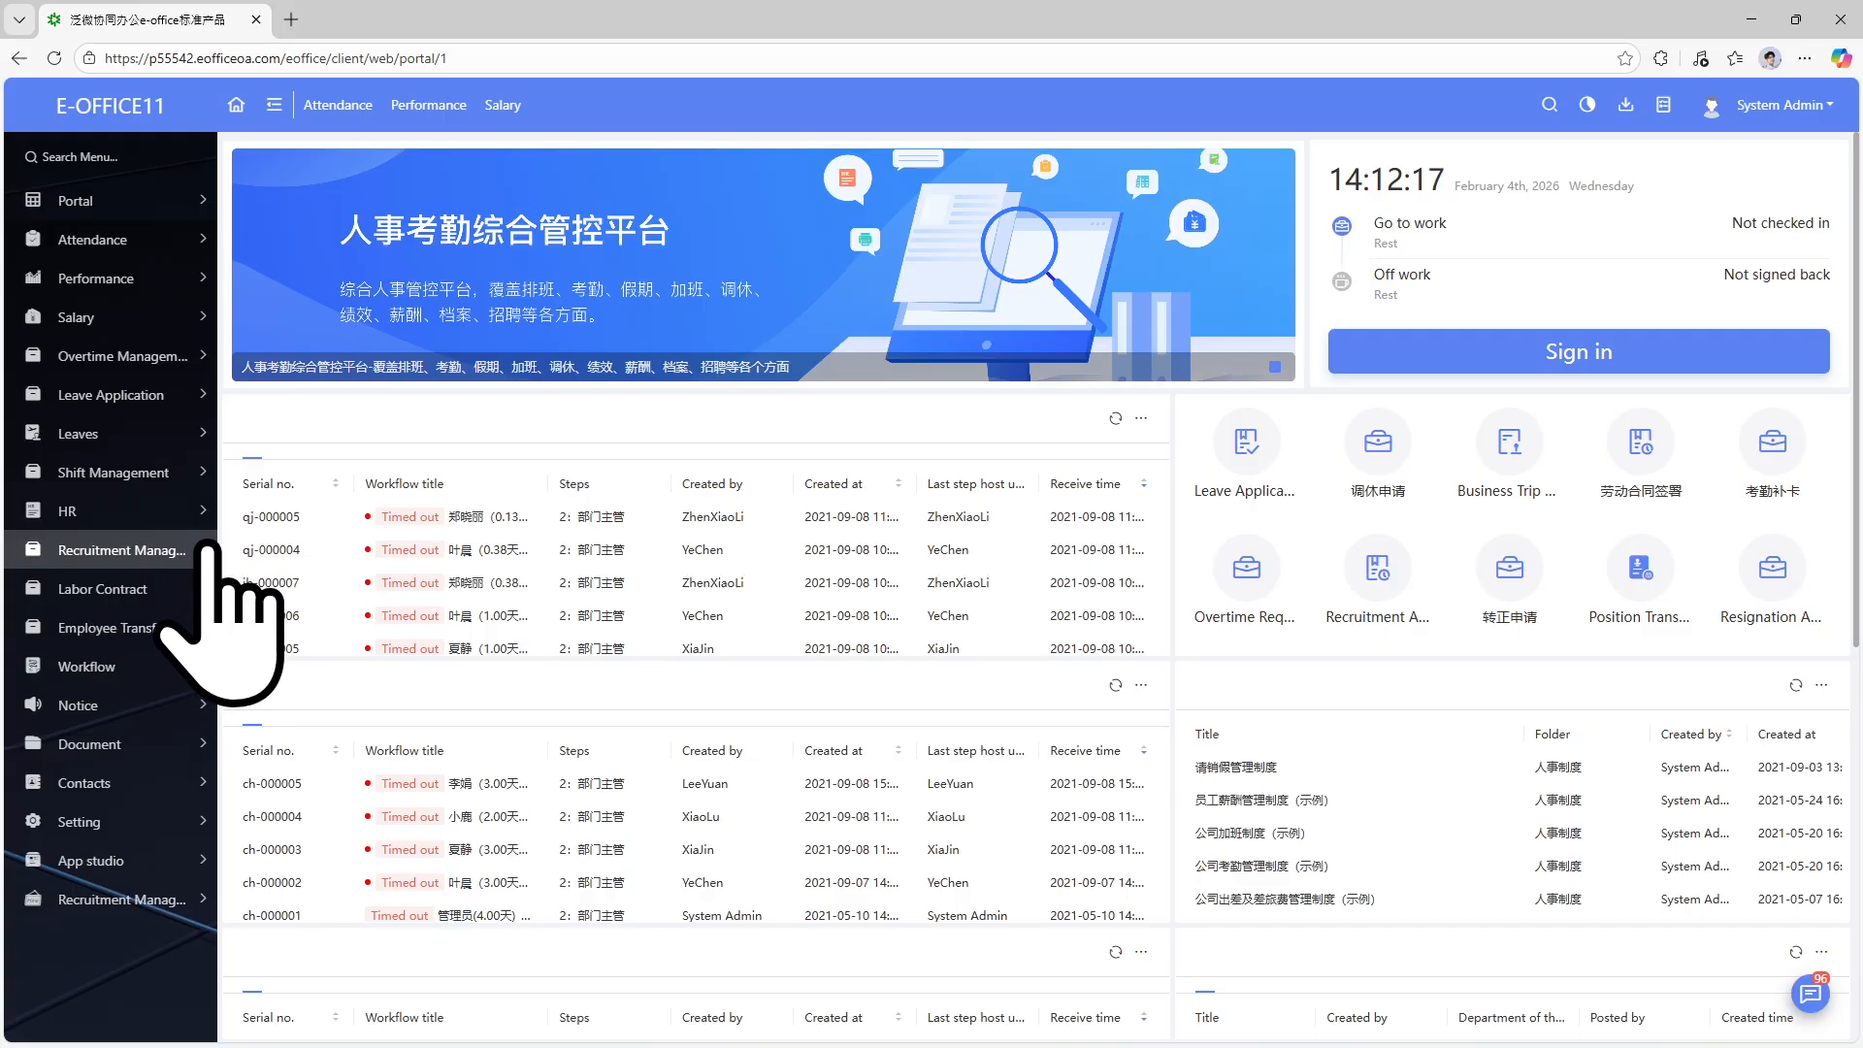
Expand the HR, Shift Management, Leaves and Recruitment Management groups in the sidebar.
click(208, 549)
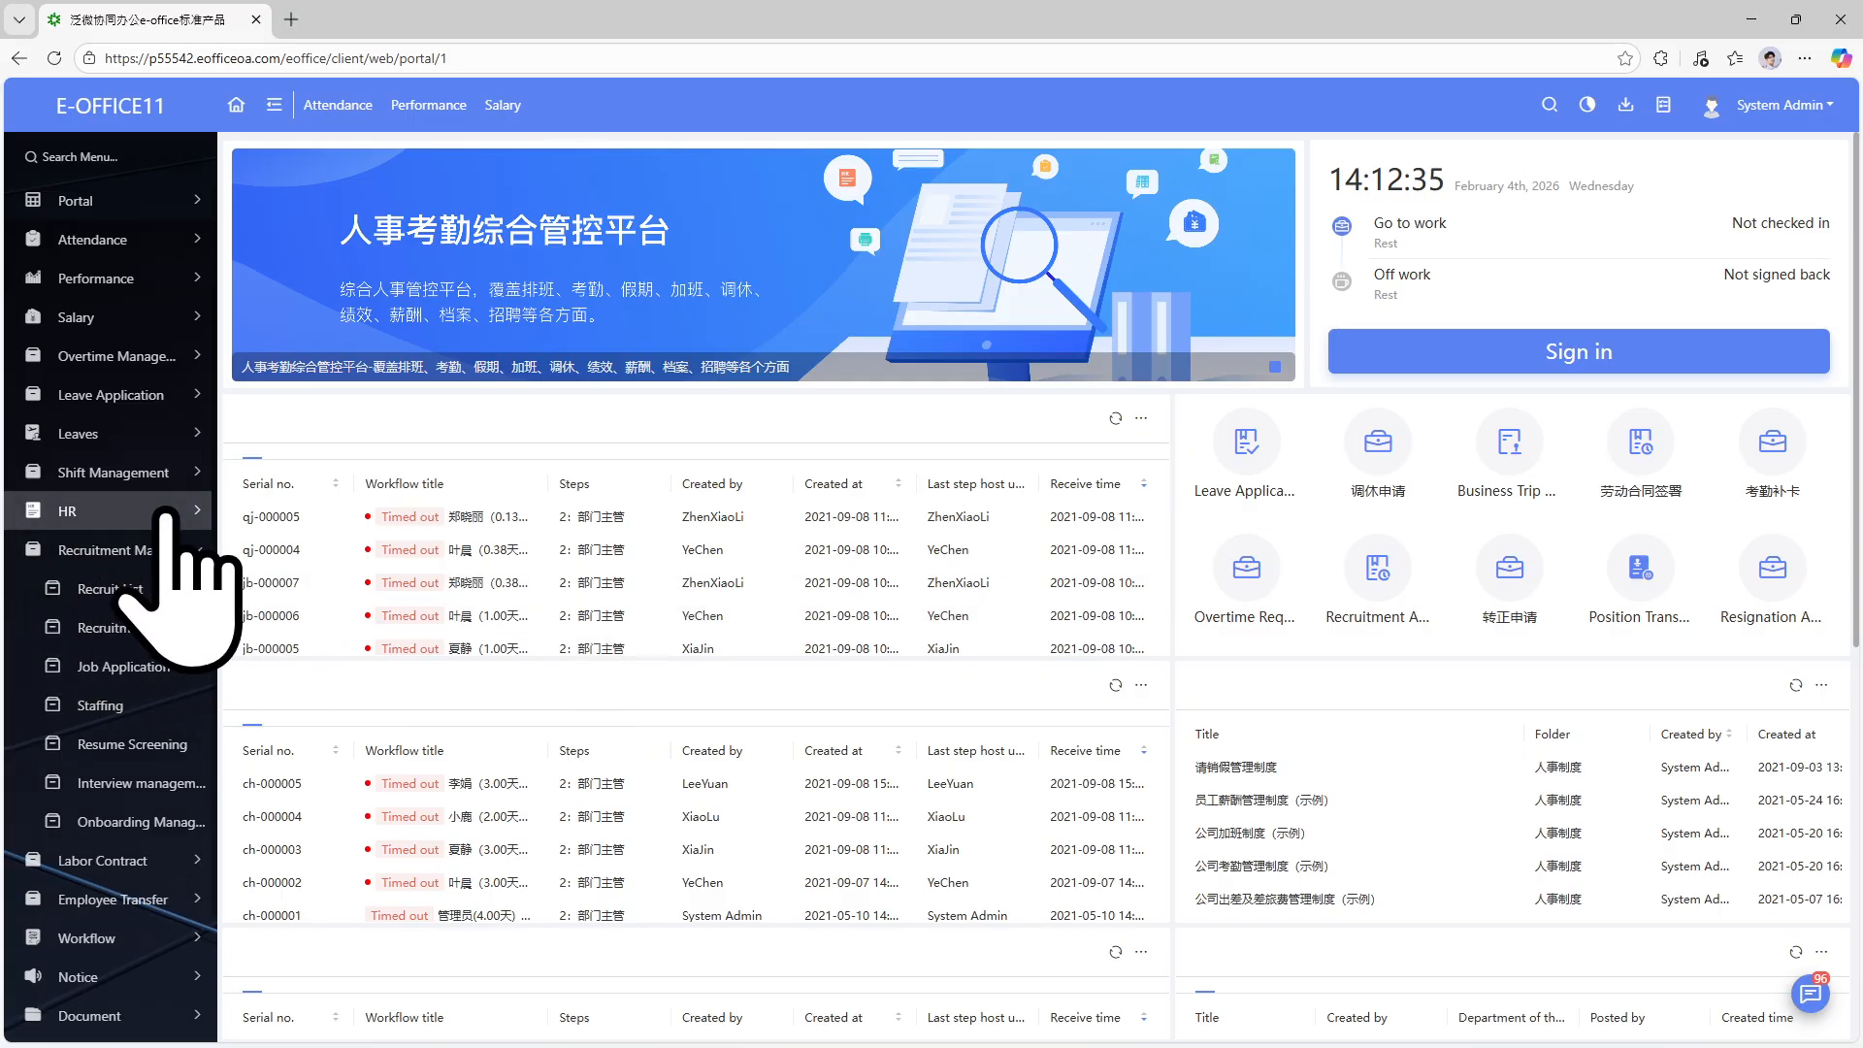
click(184, 509)
click(205, 472)
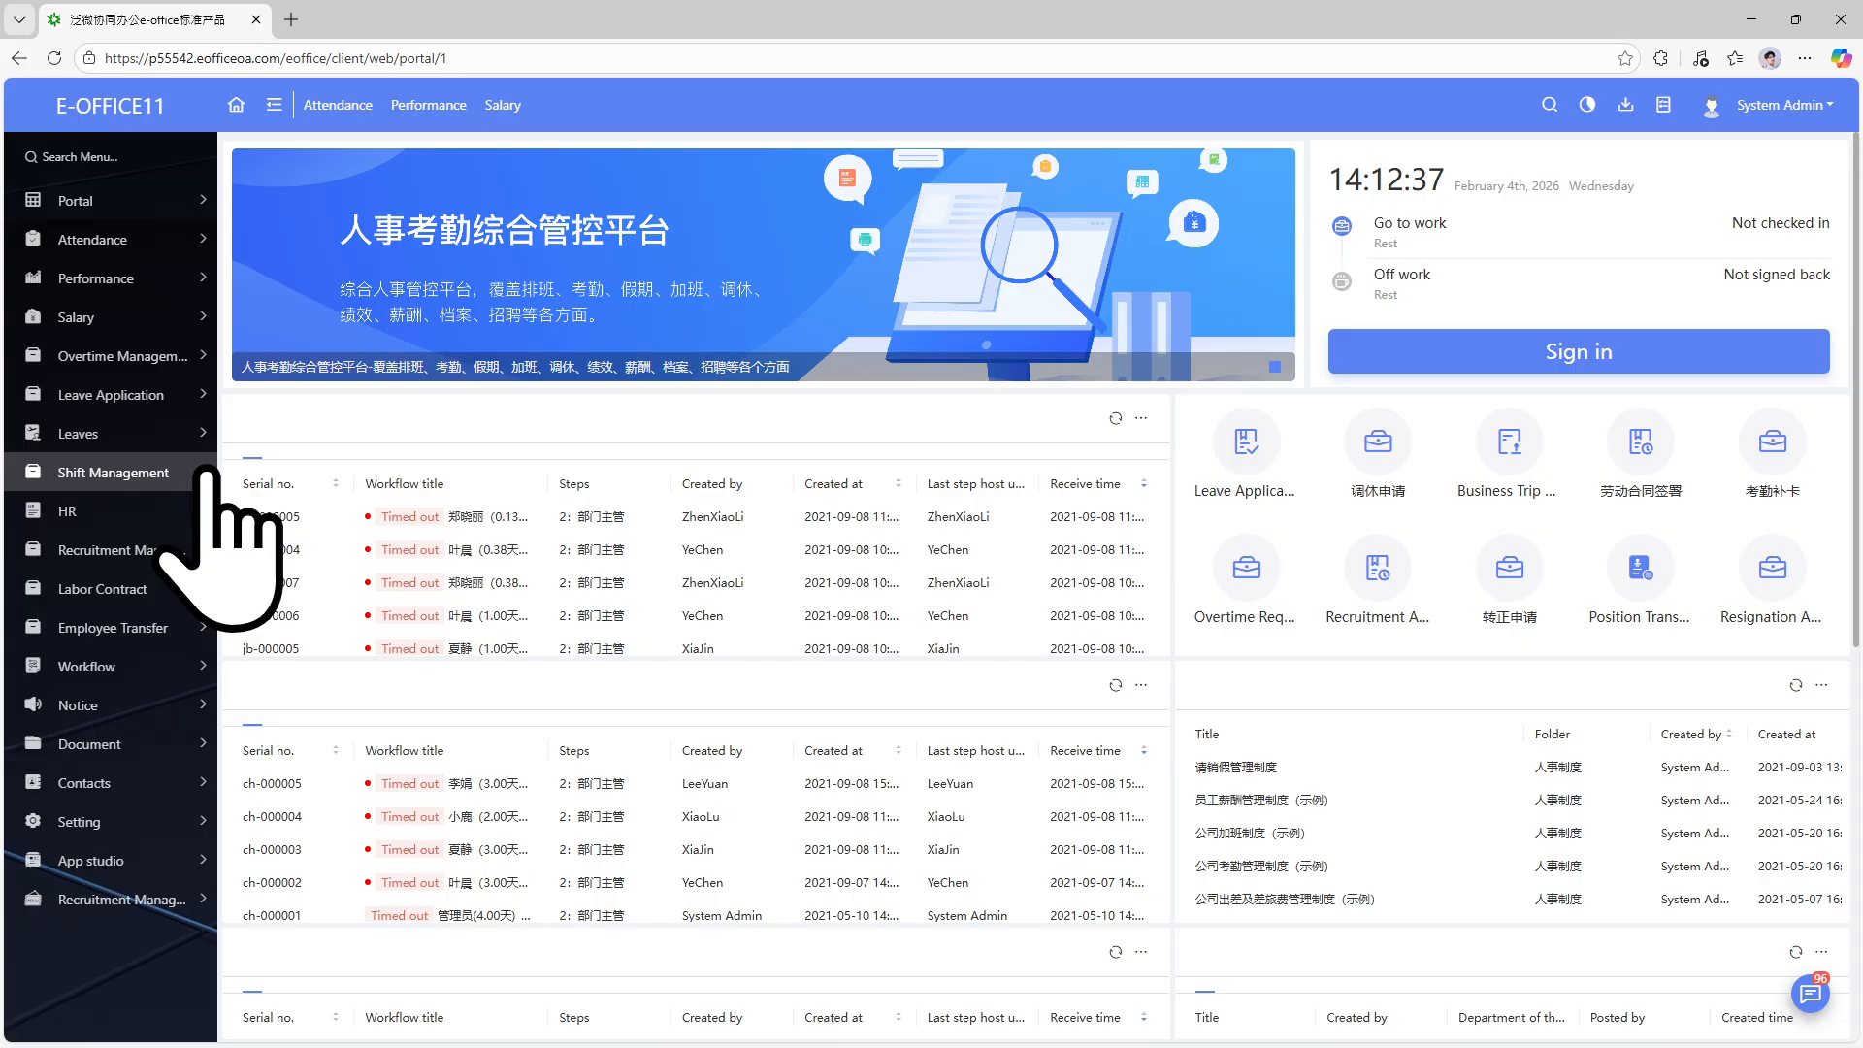
click(206, 433)
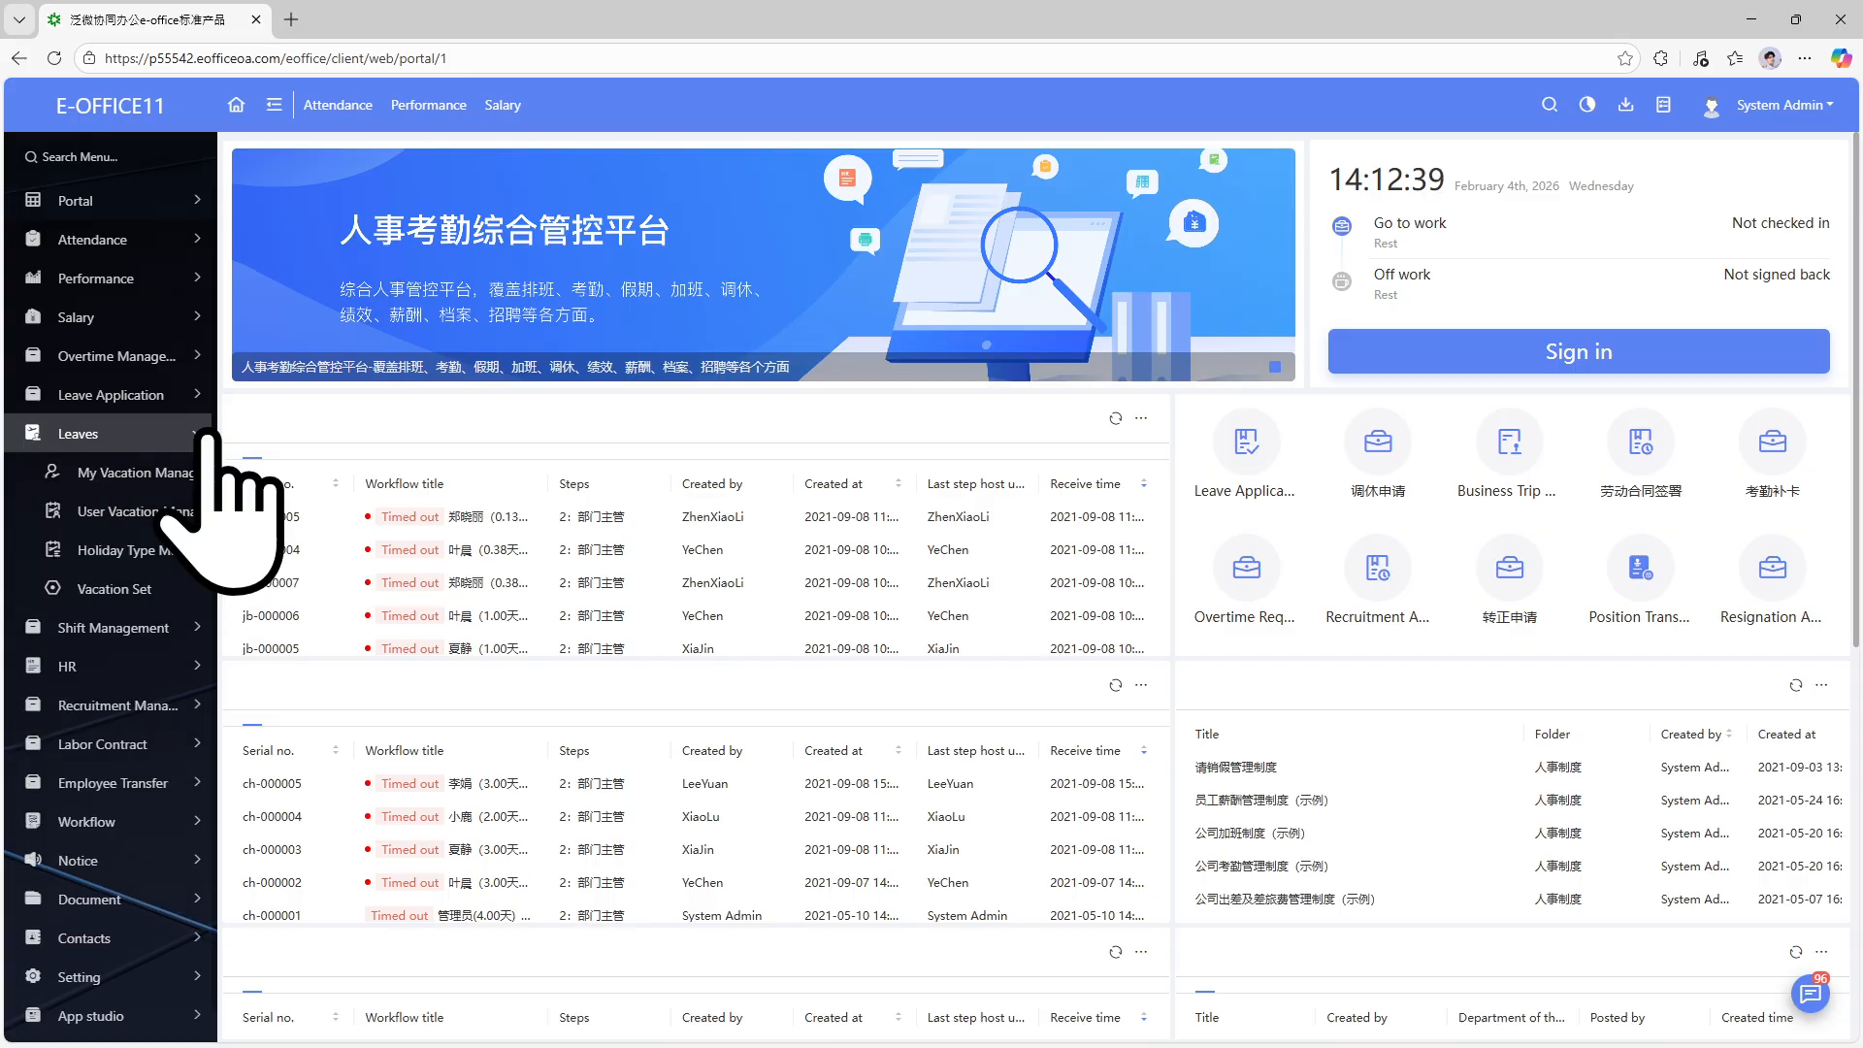
click(206, 432)
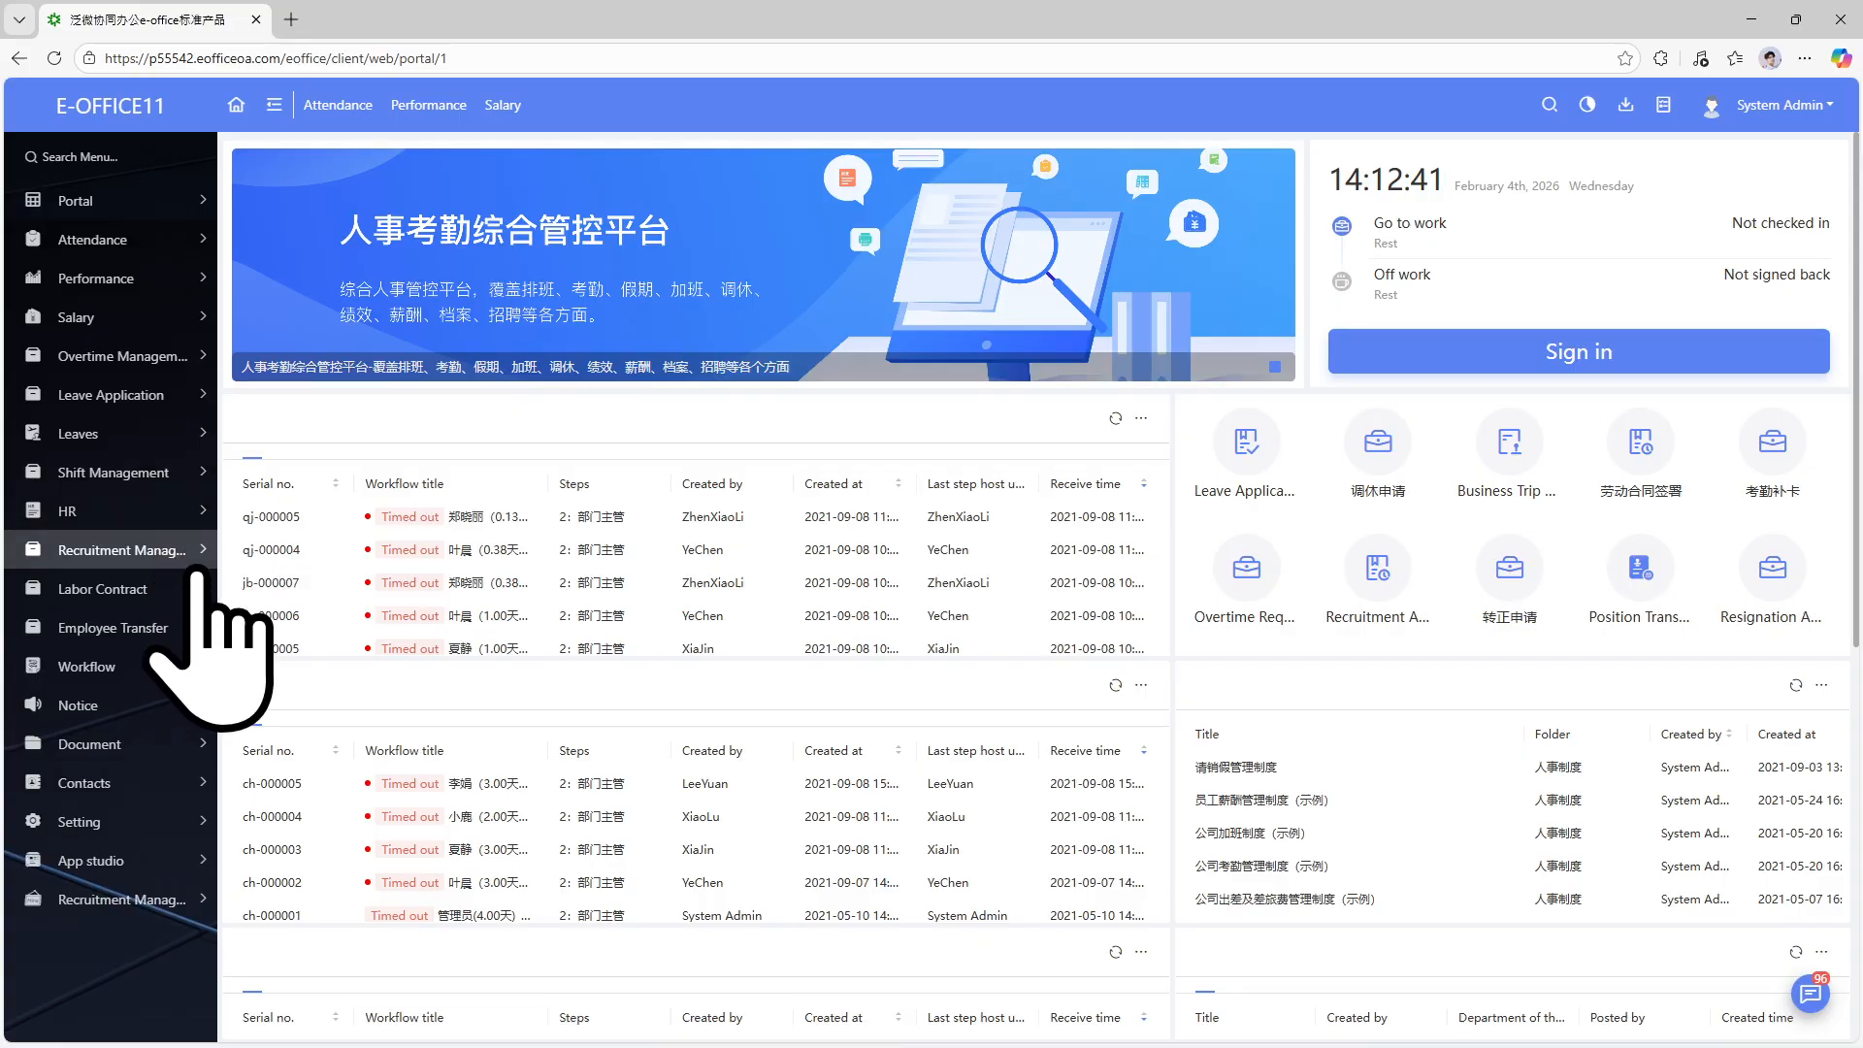
click(194, 548)
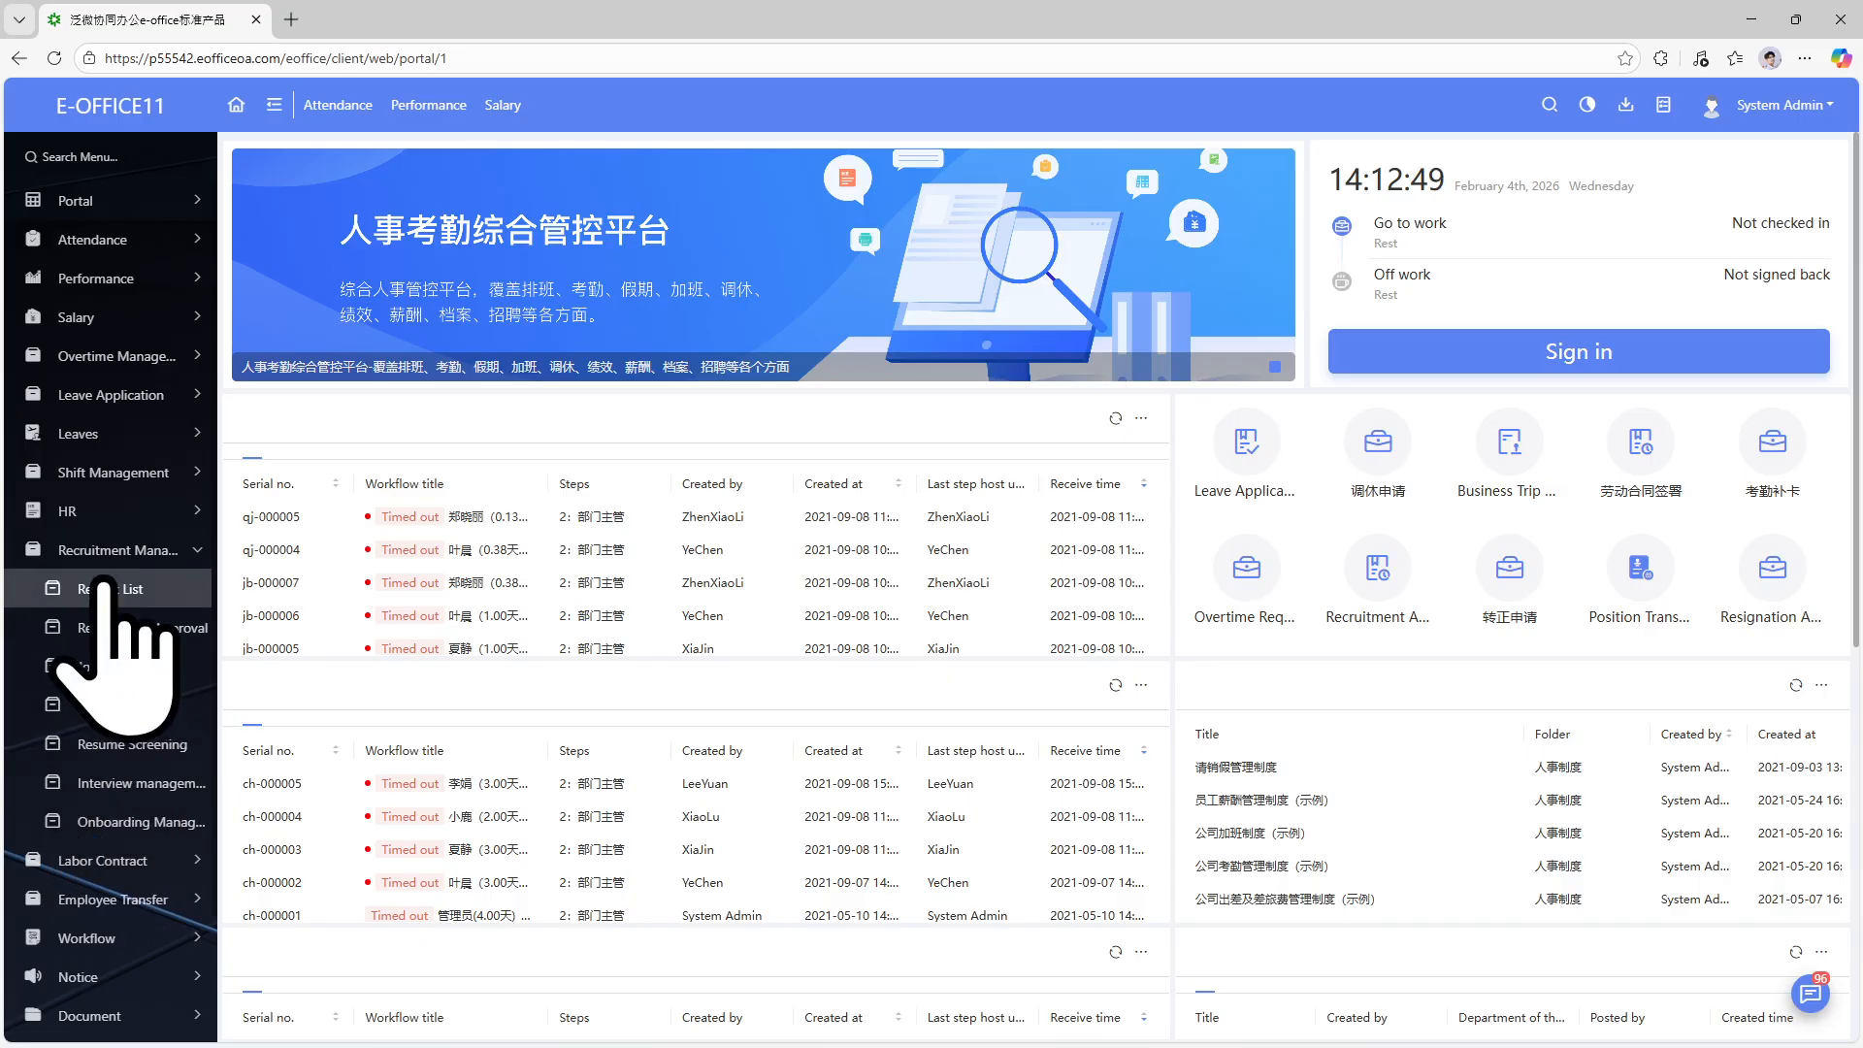
scroll(107, 822, down, 3)
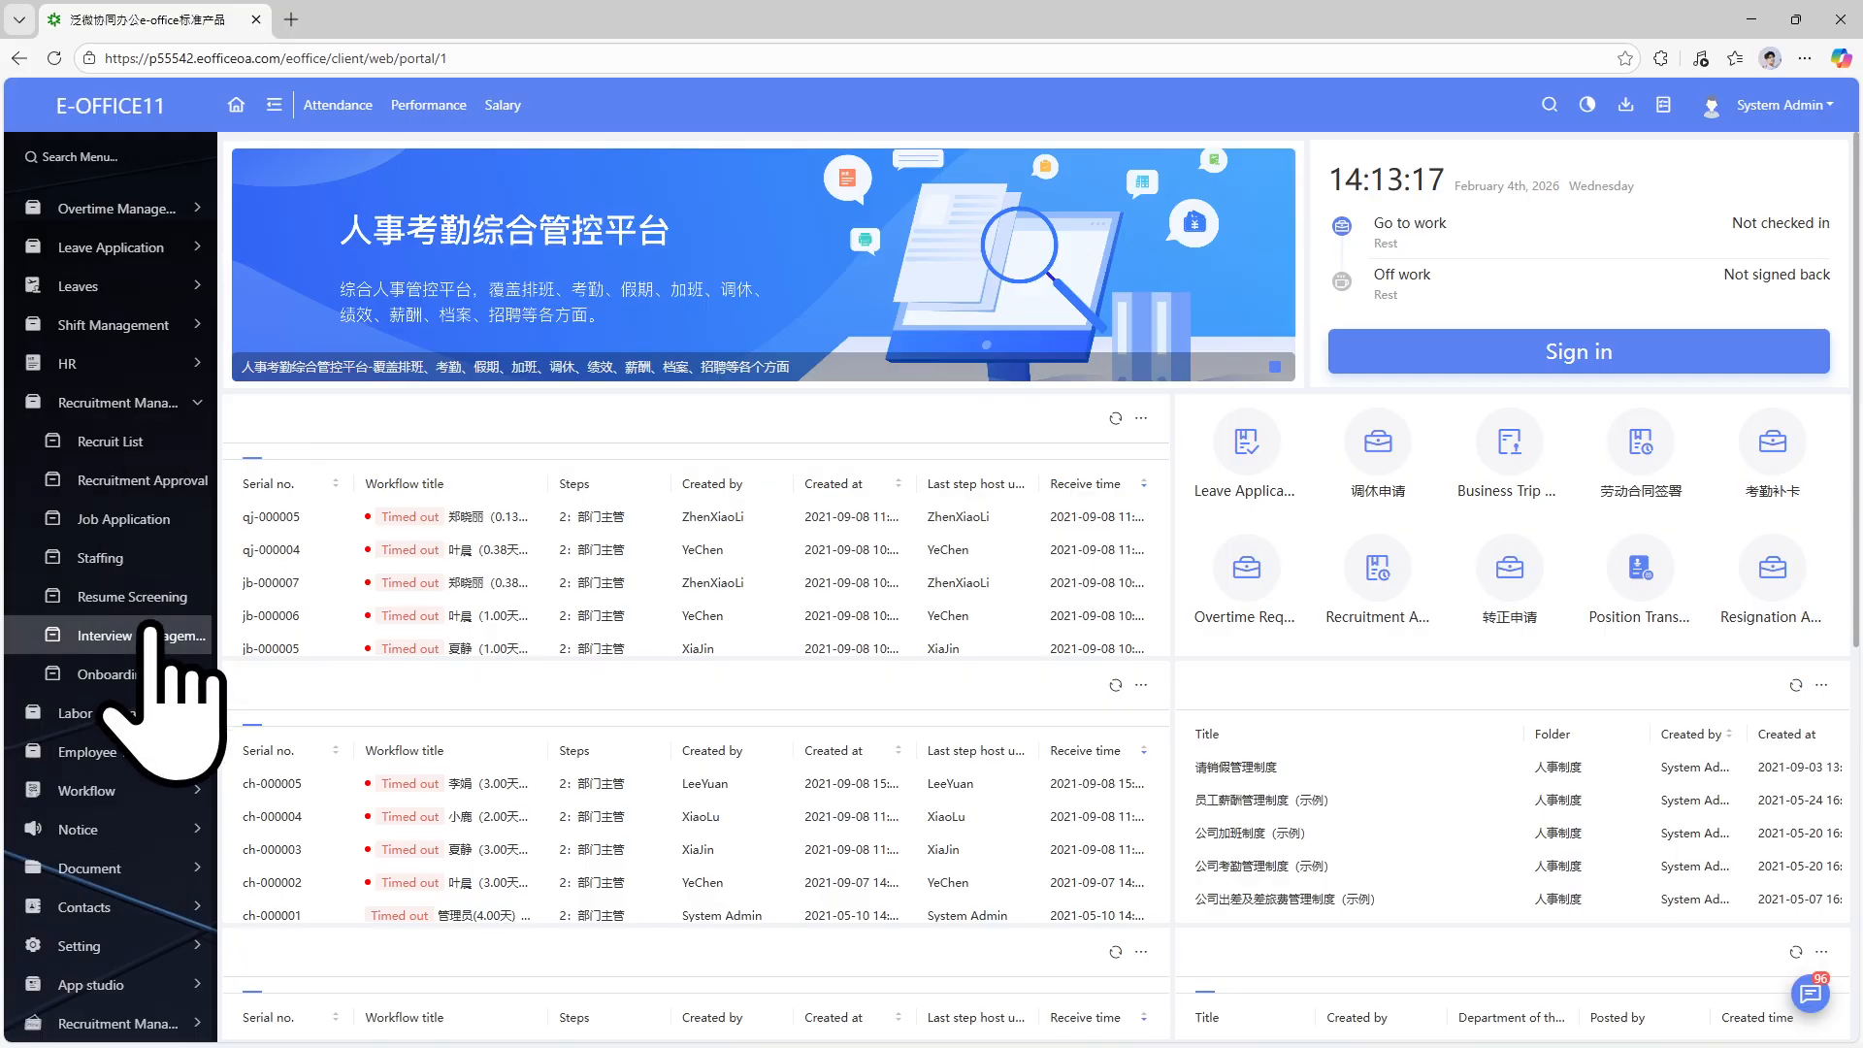
Browse the second recruitment module's pages, then open Setting > Menu Configuration.
click(161, 1022)
scroll(170, 879, down, 4)
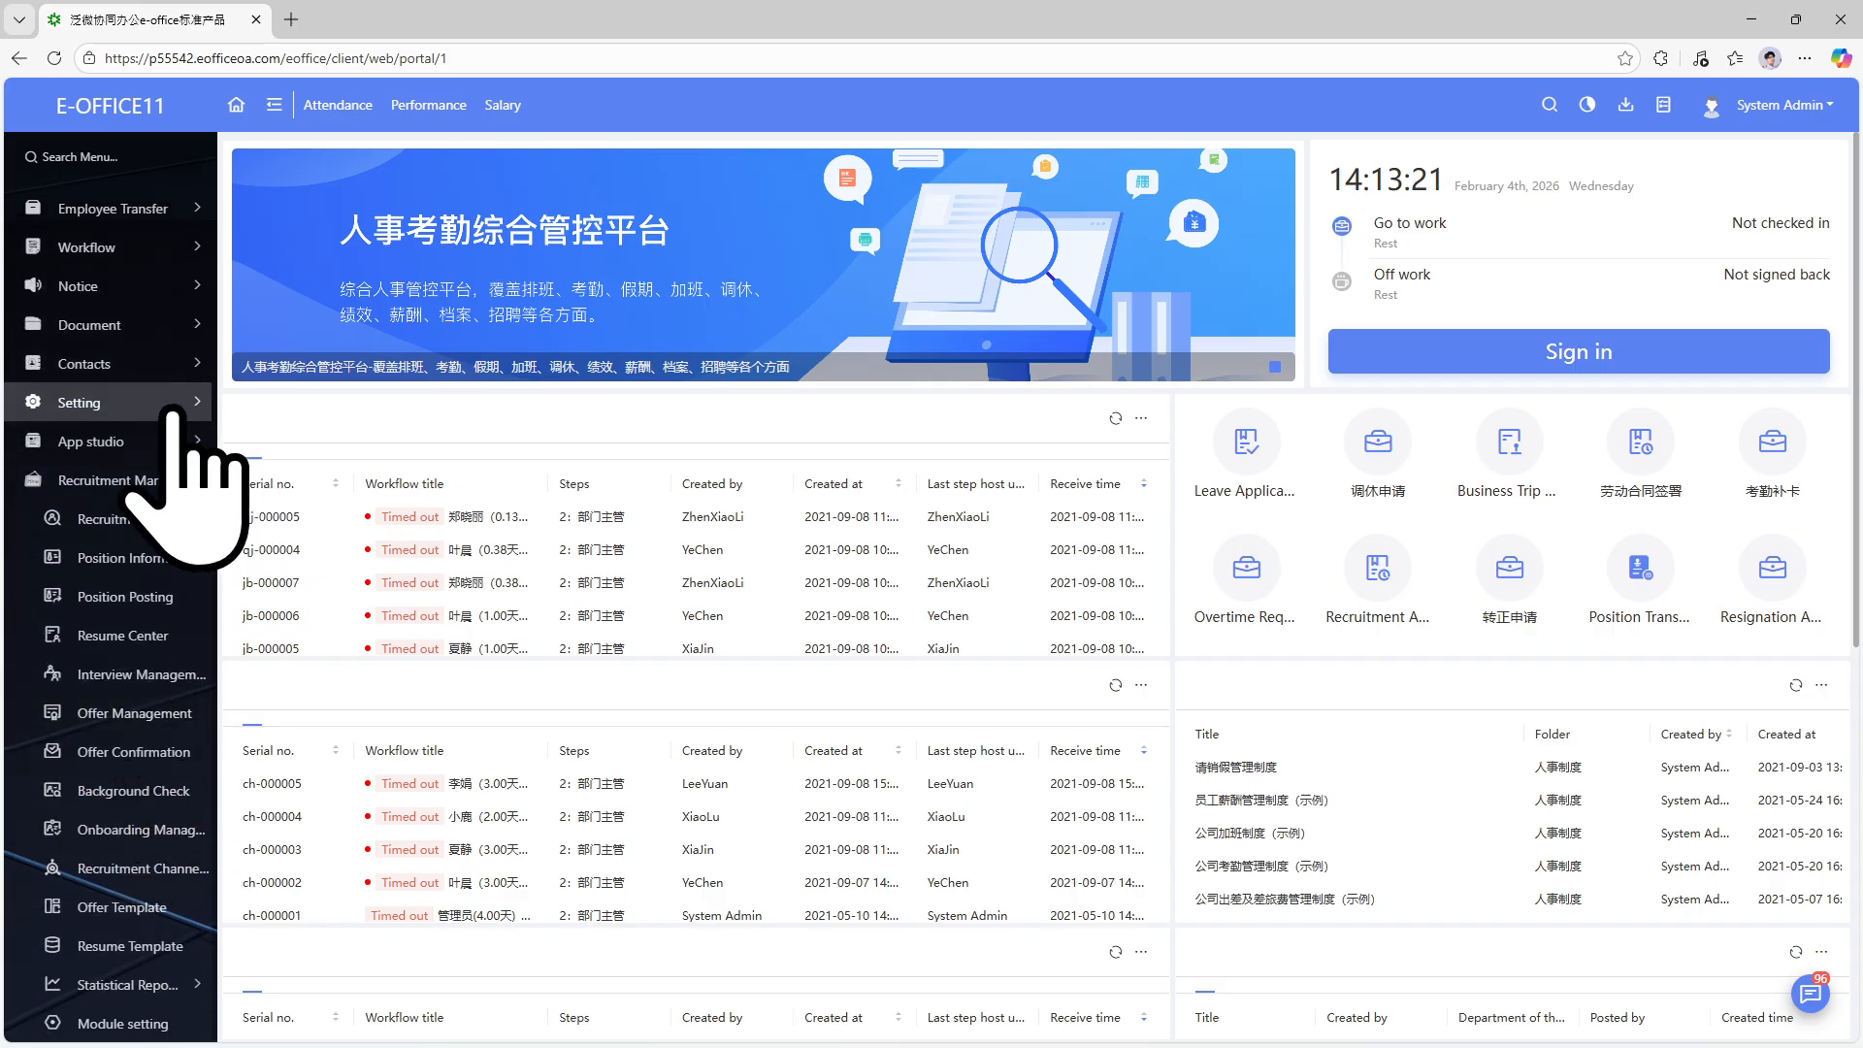
click(179, 480)
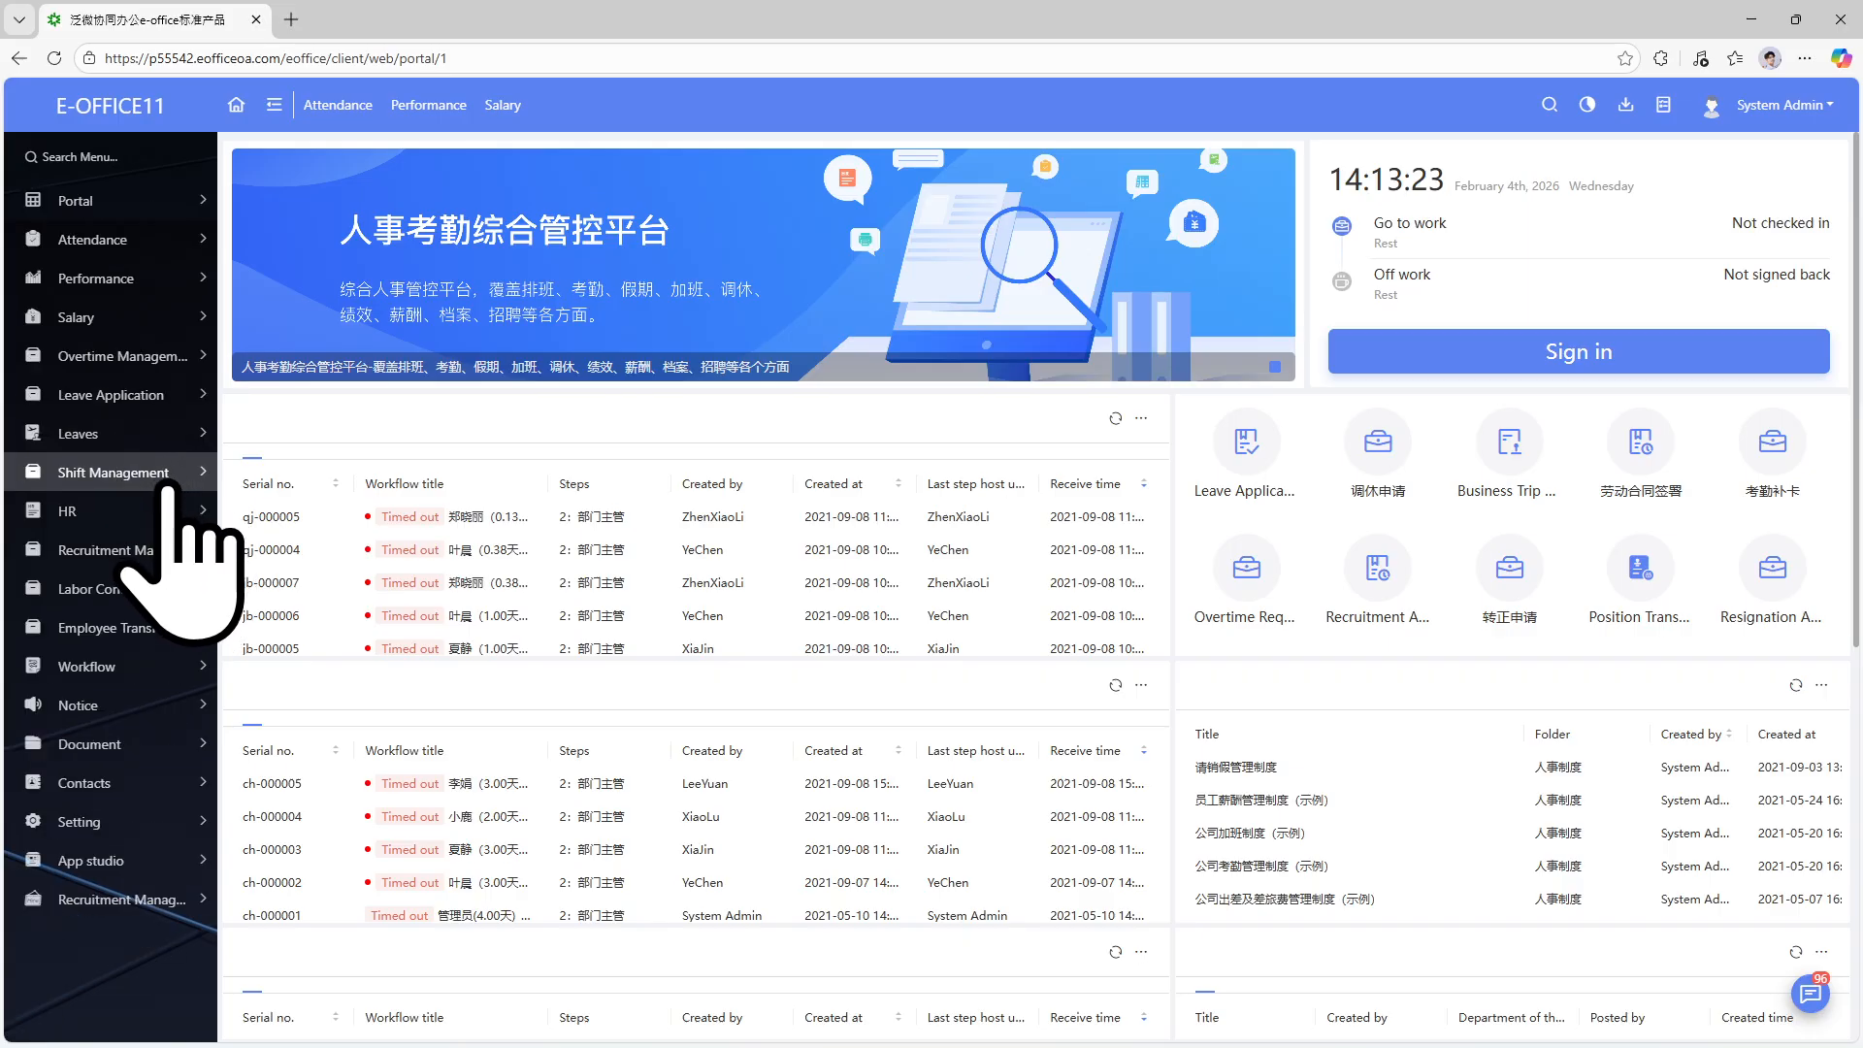
scroll(150, 835, down, 3)
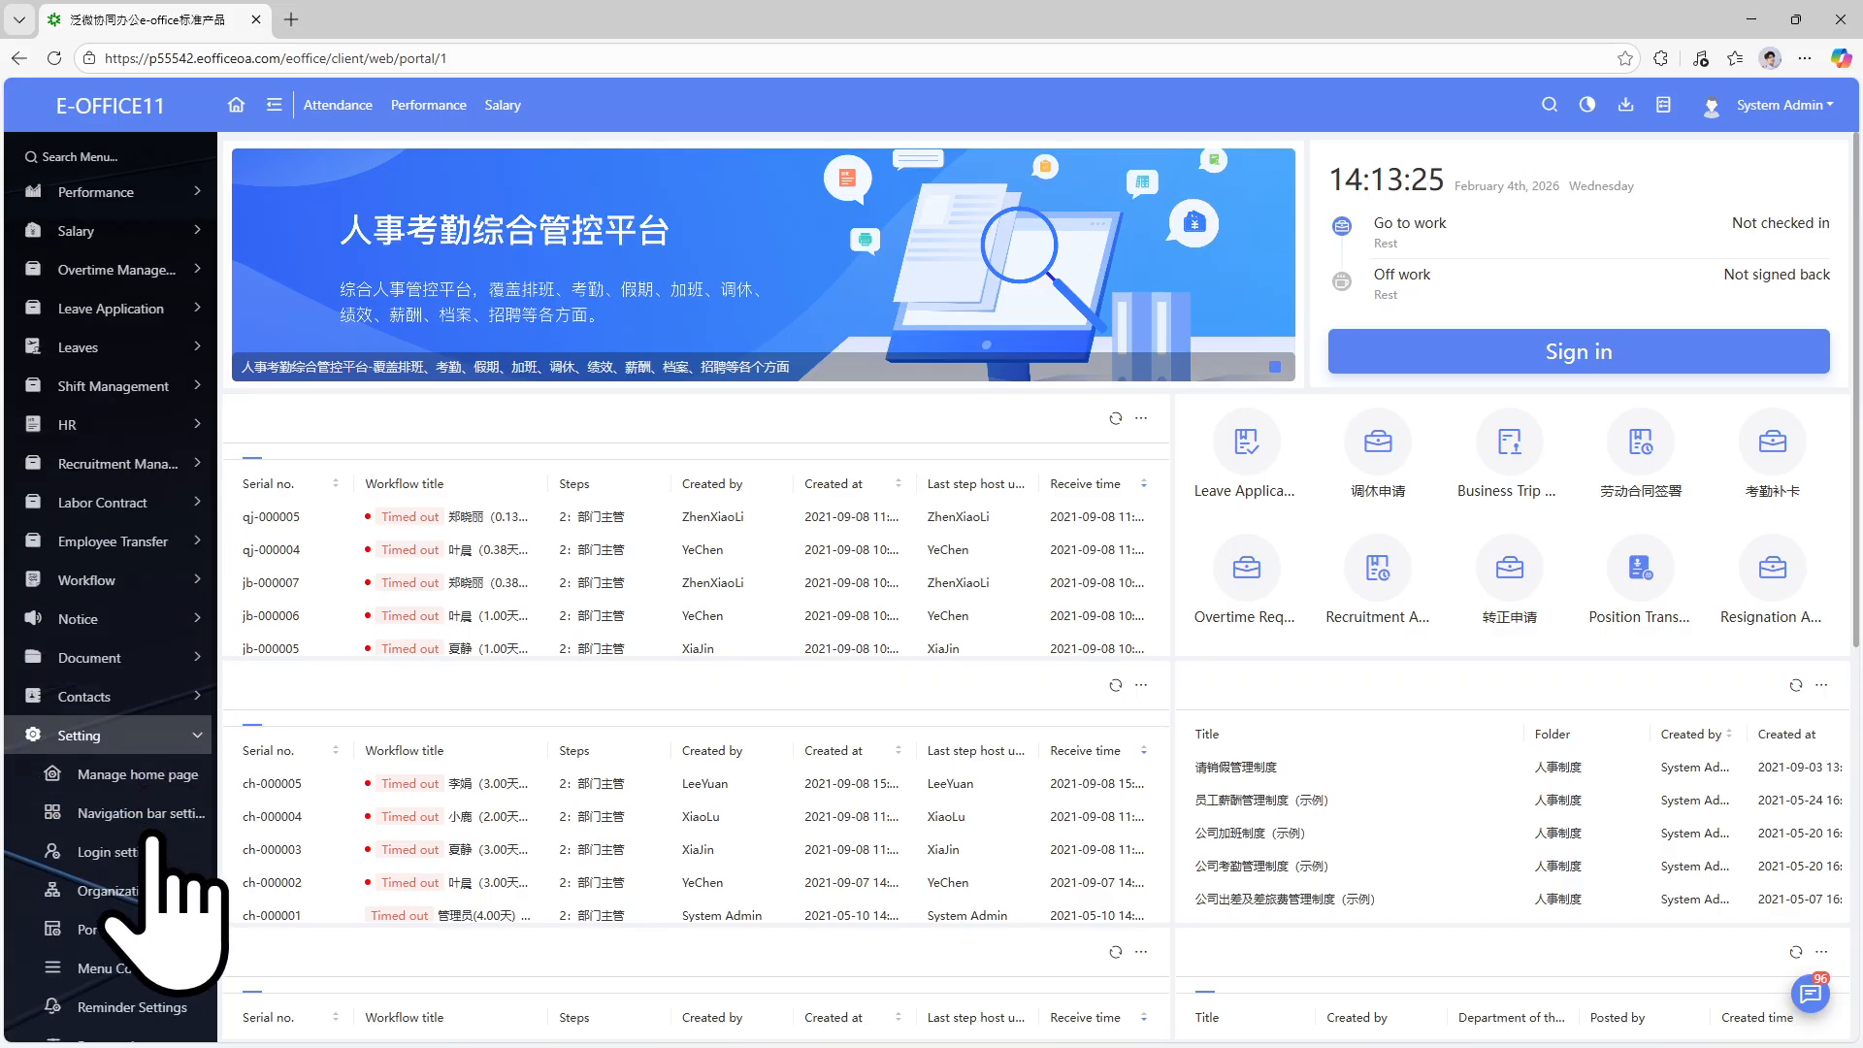
click(143, 765)
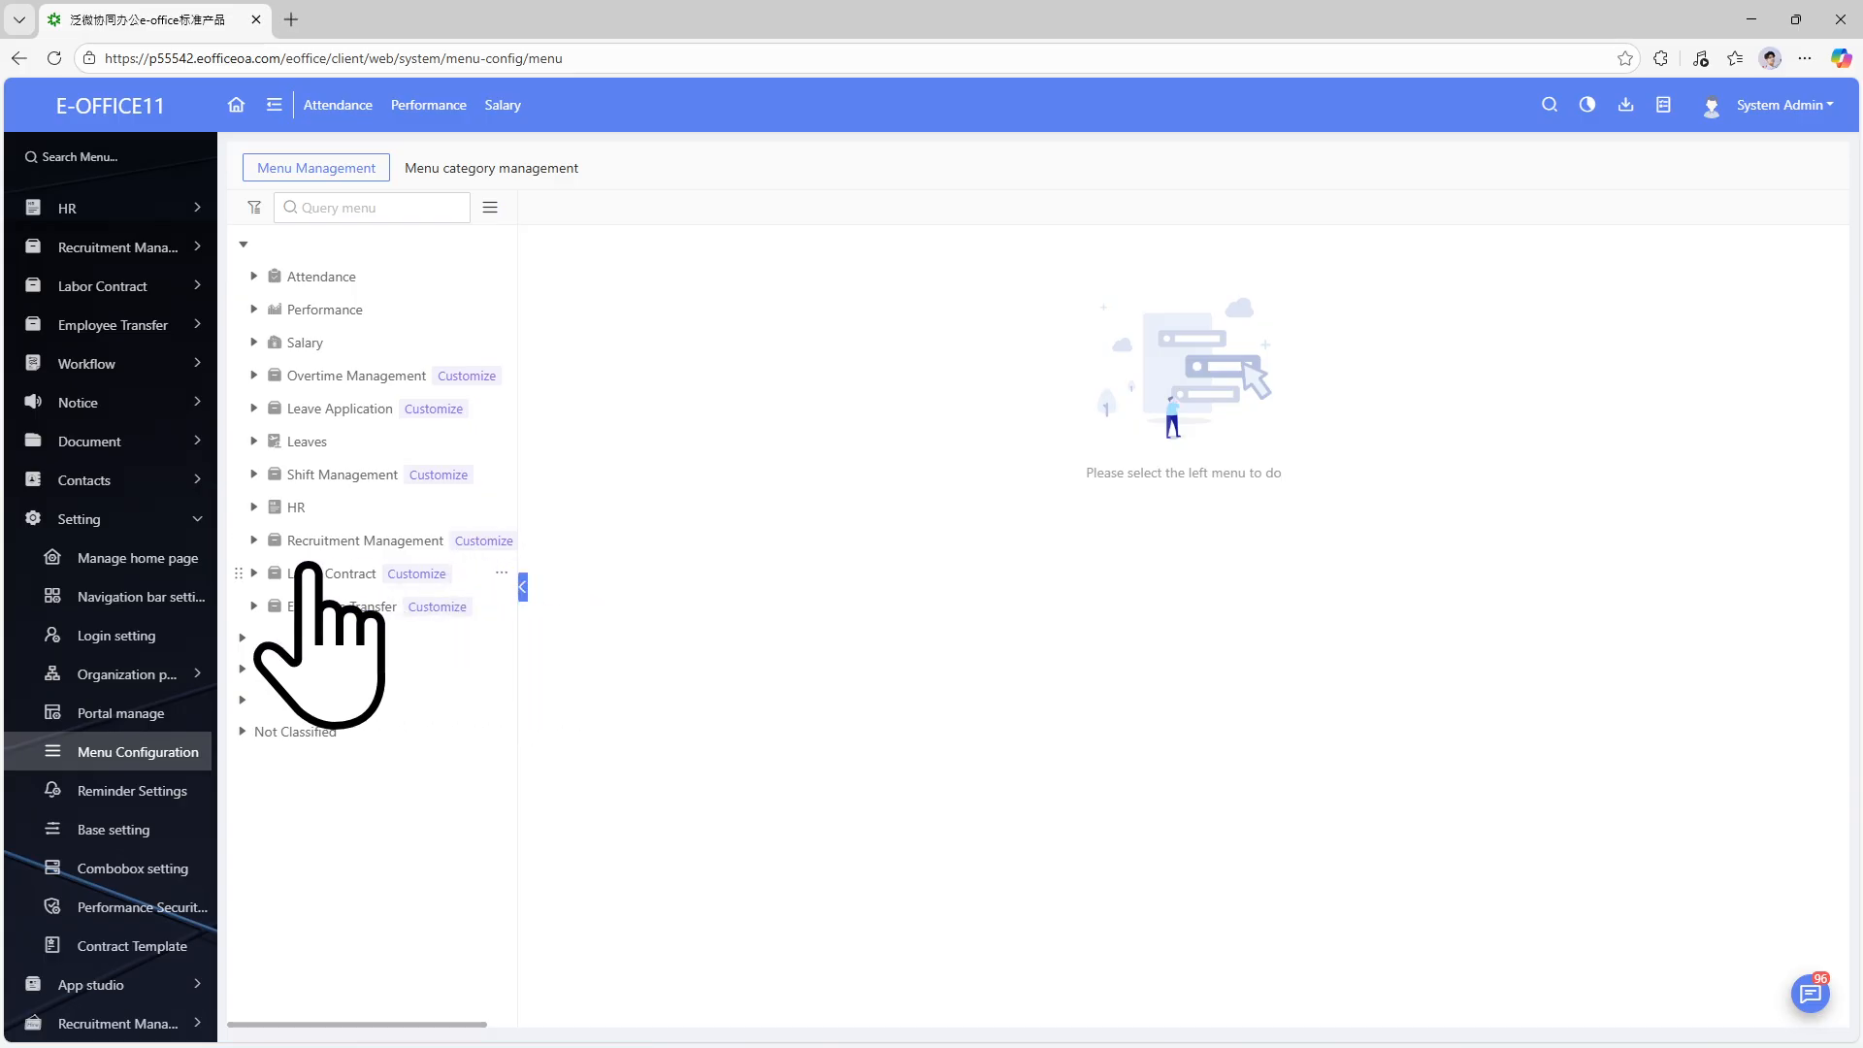
Inspect the Recruit List, Job Application and Interview management menu entries, then open App Studio's module center.
click(195, 986)
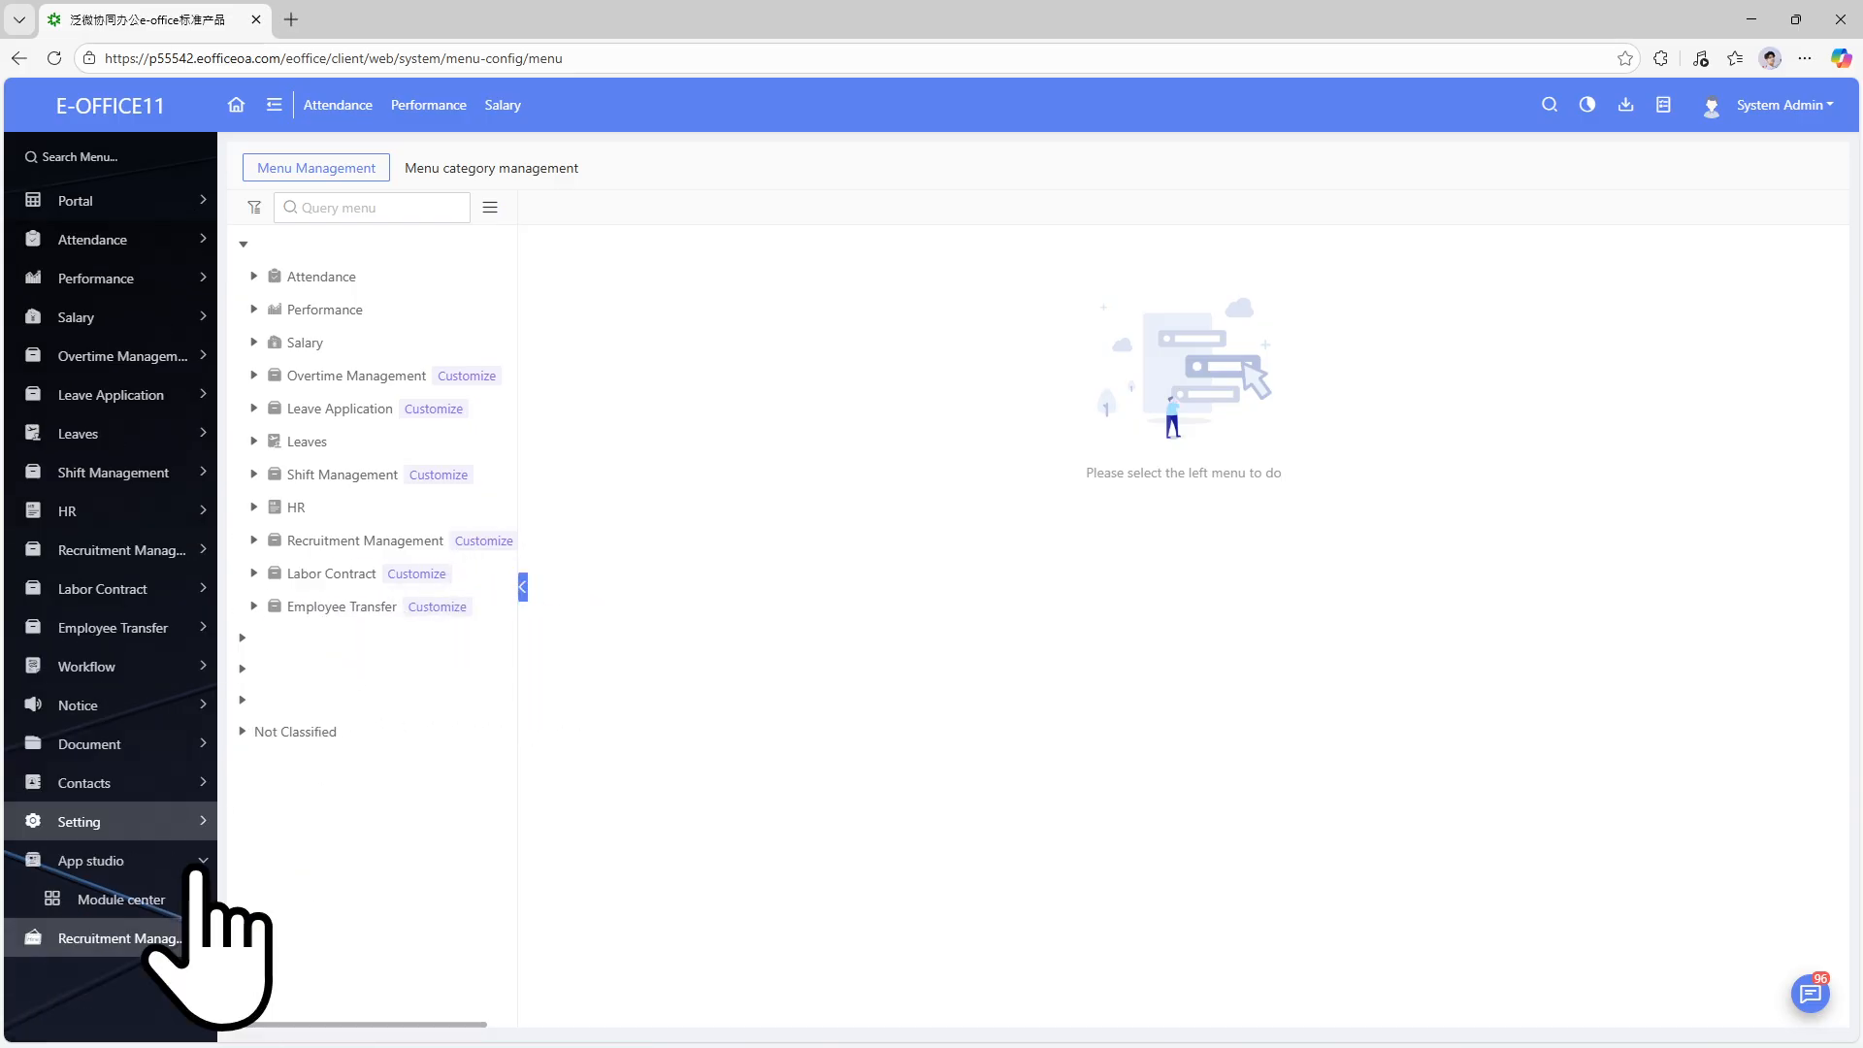
click(254, 541)
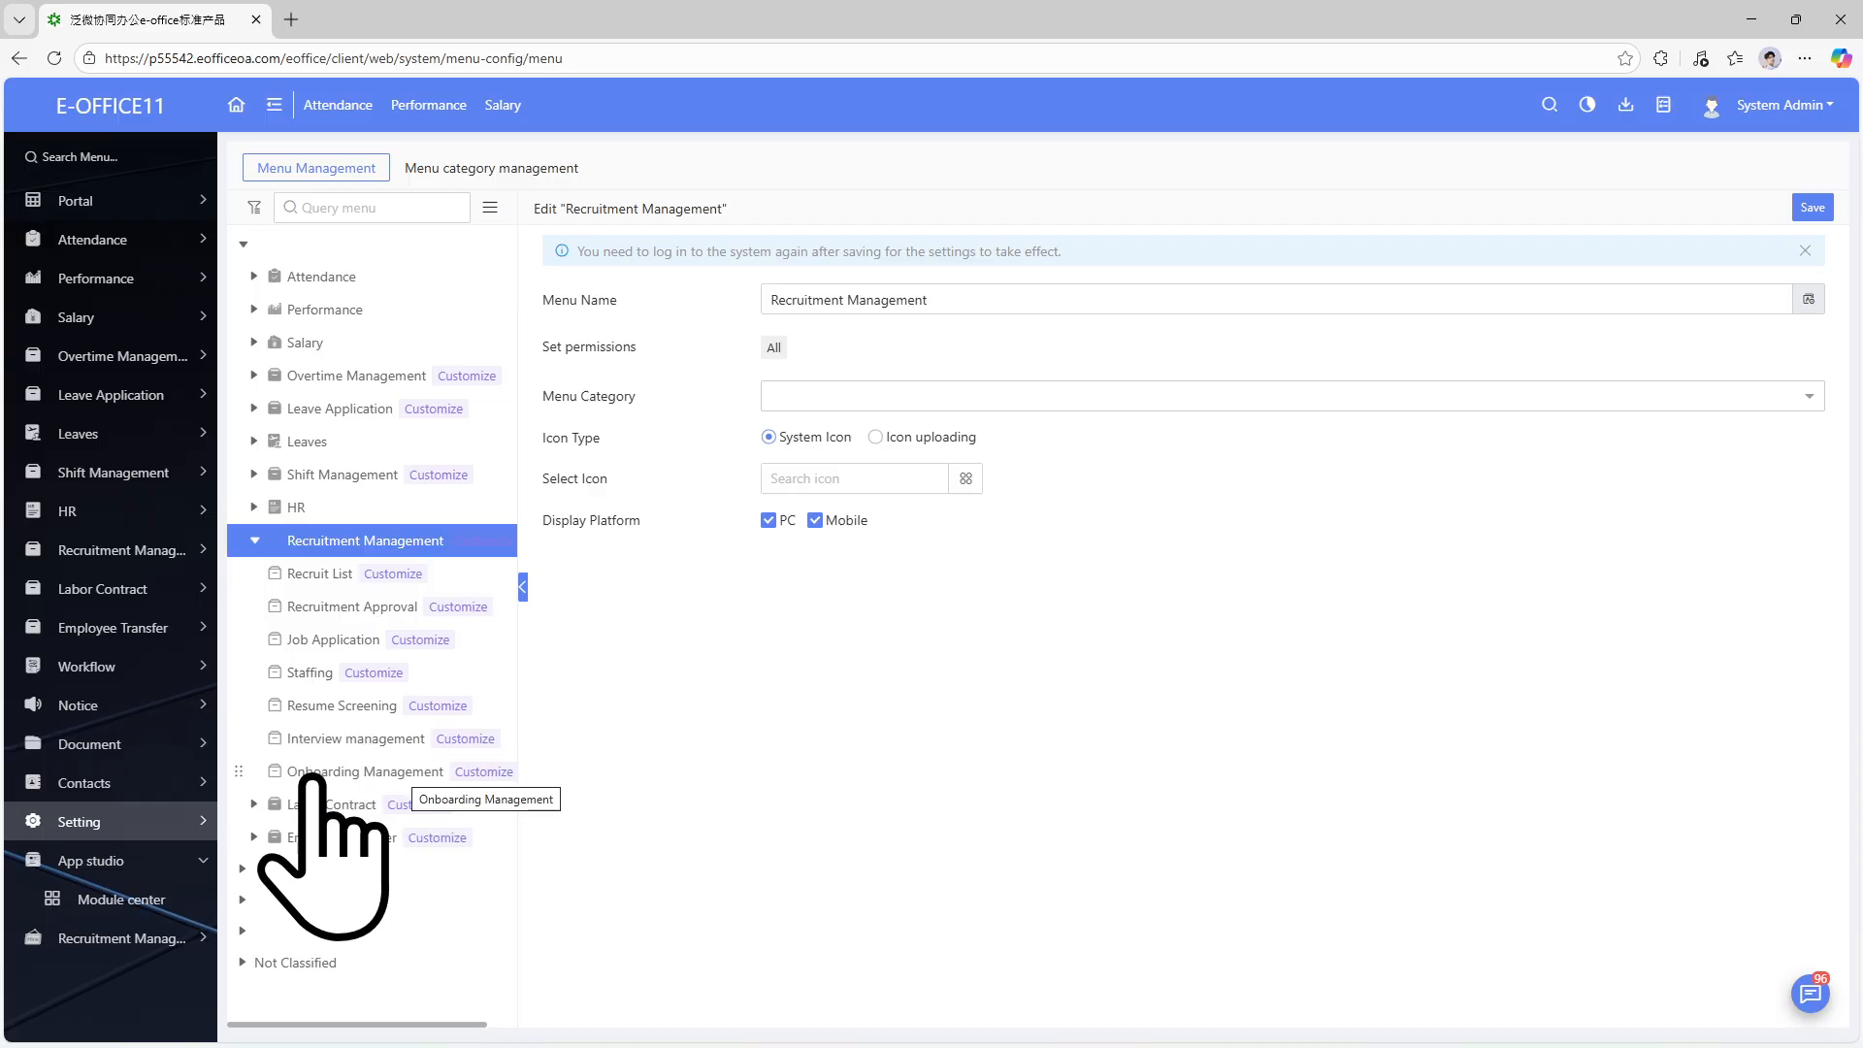
click(326, 573)
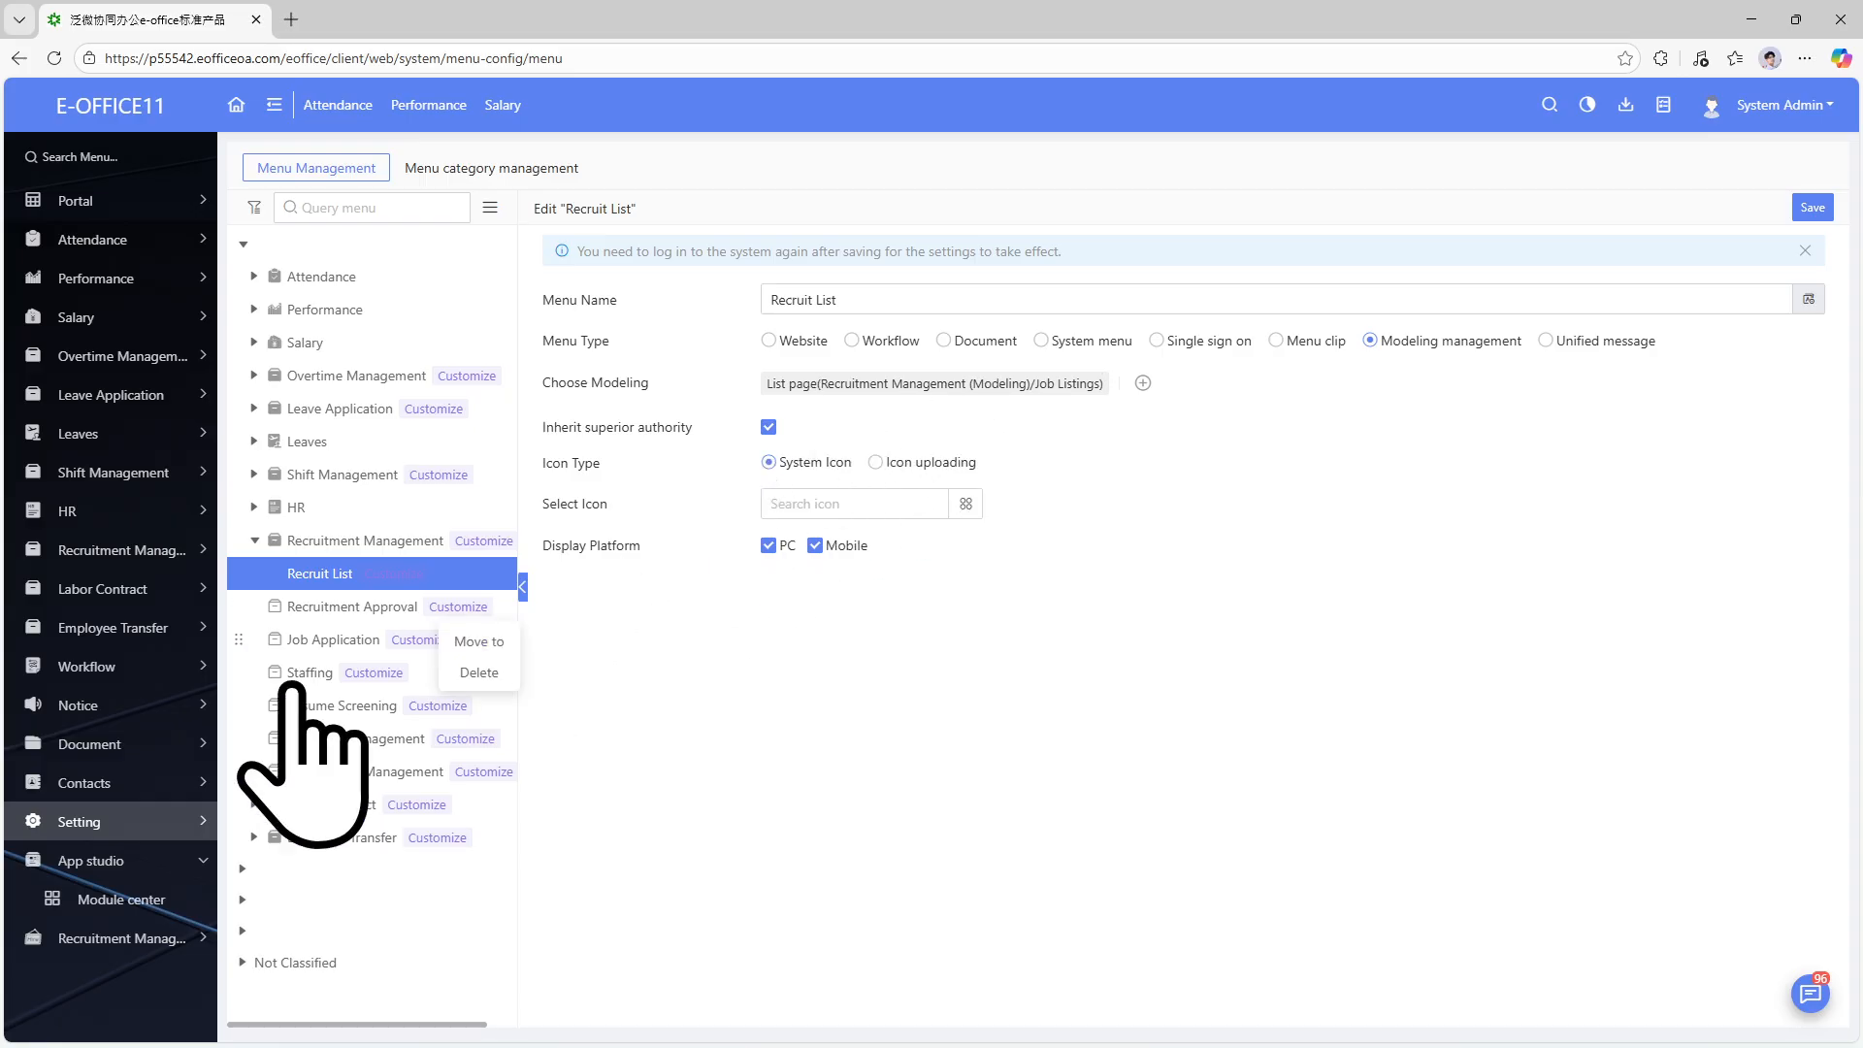
click(370, 642)
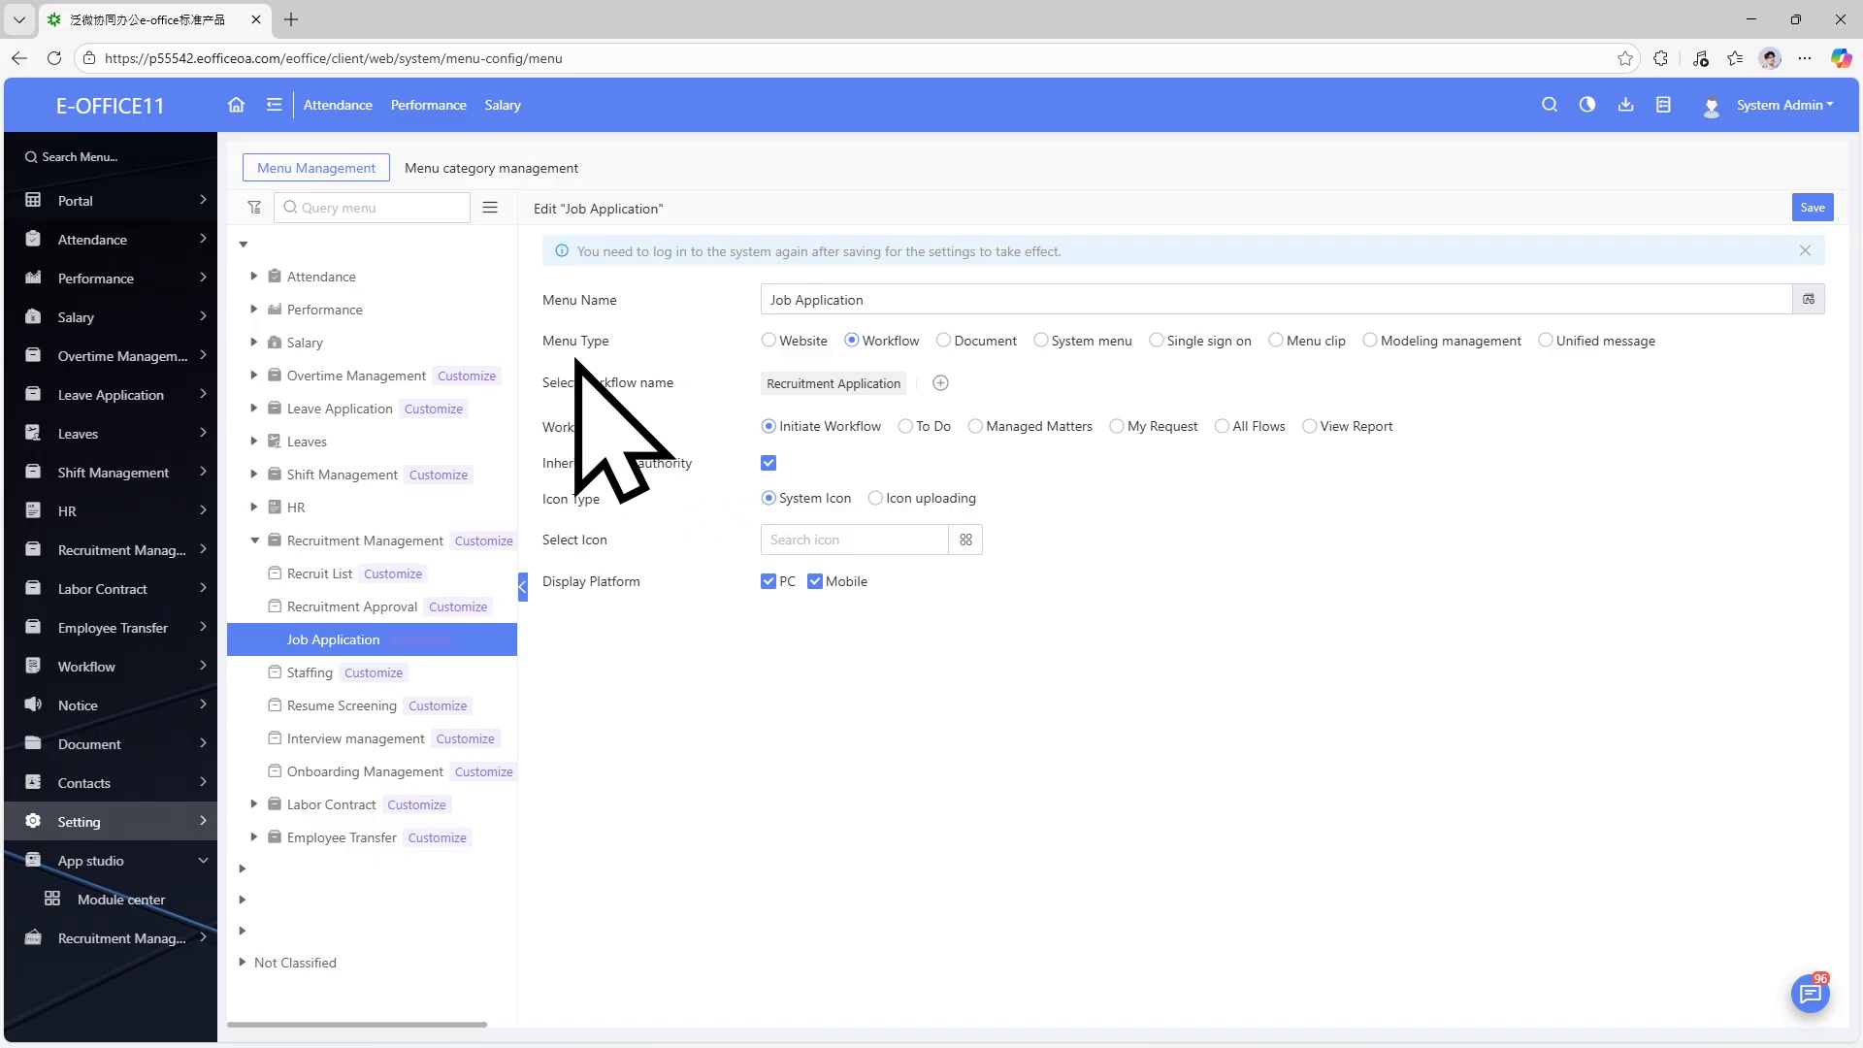
click(365, 739)
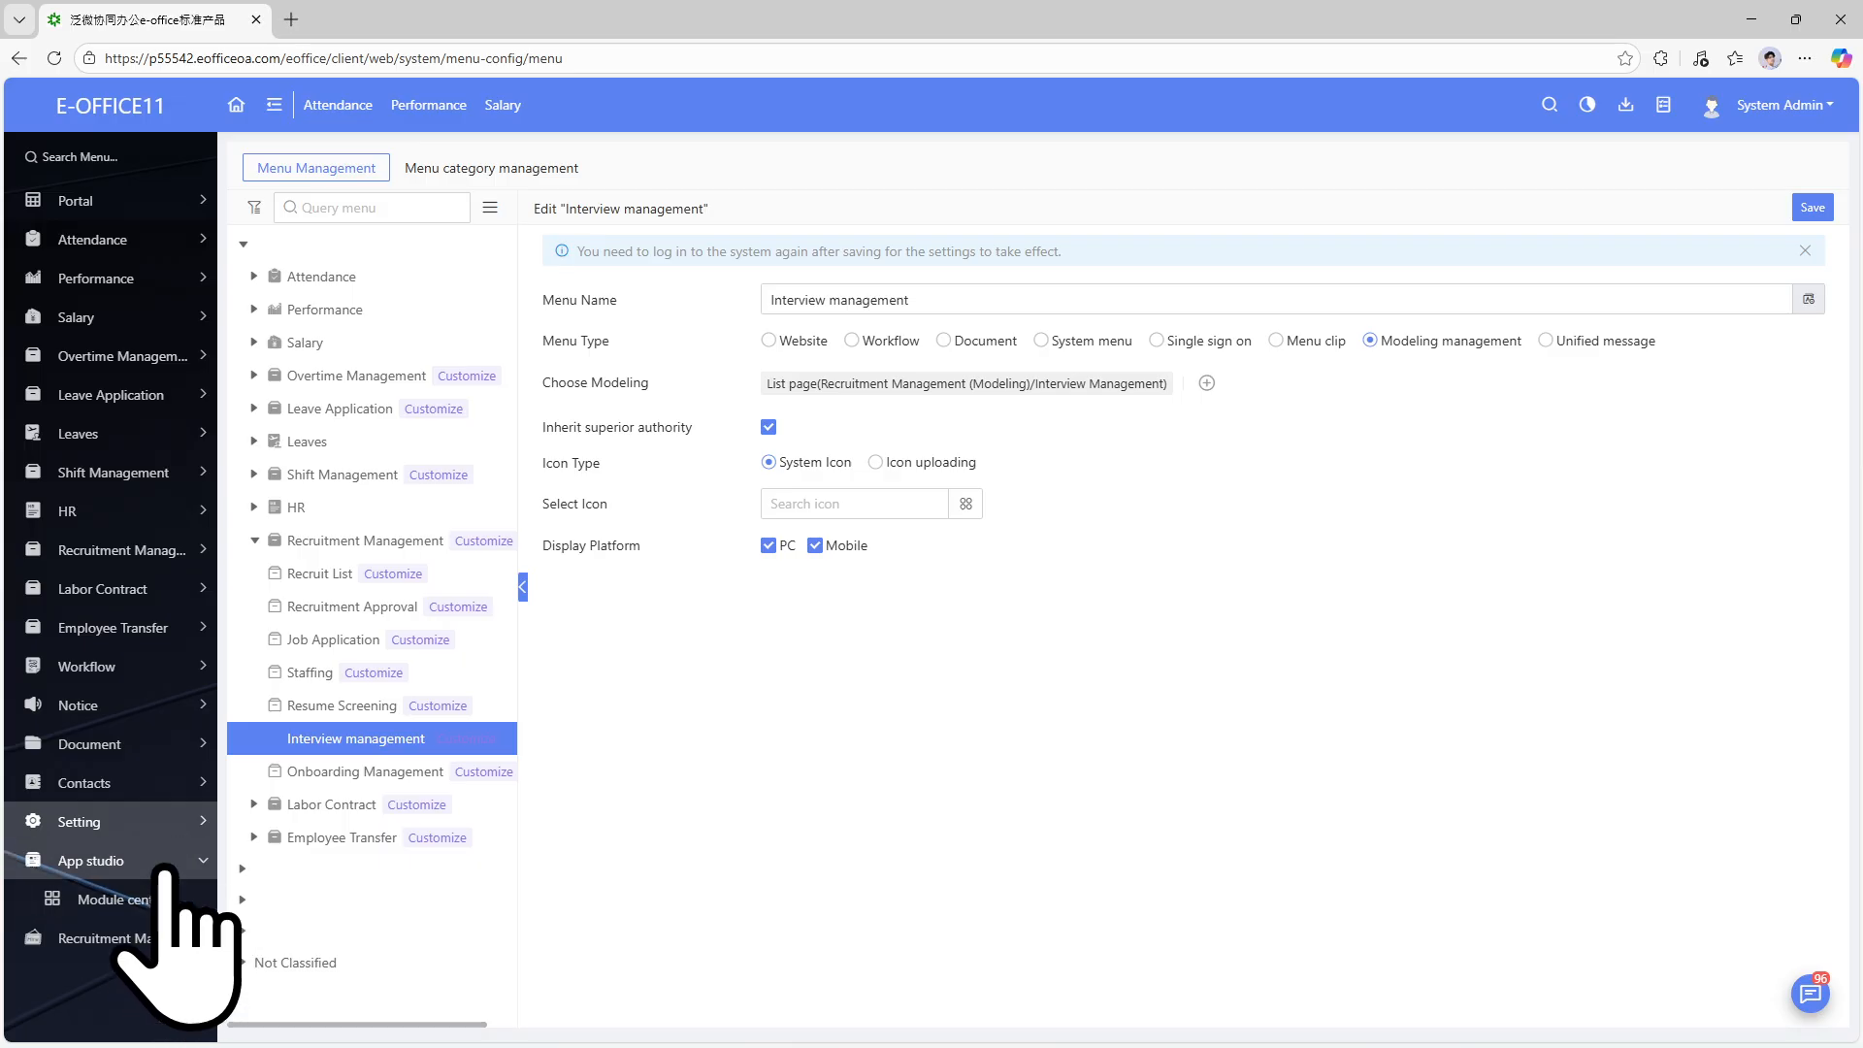
click(156, 900)
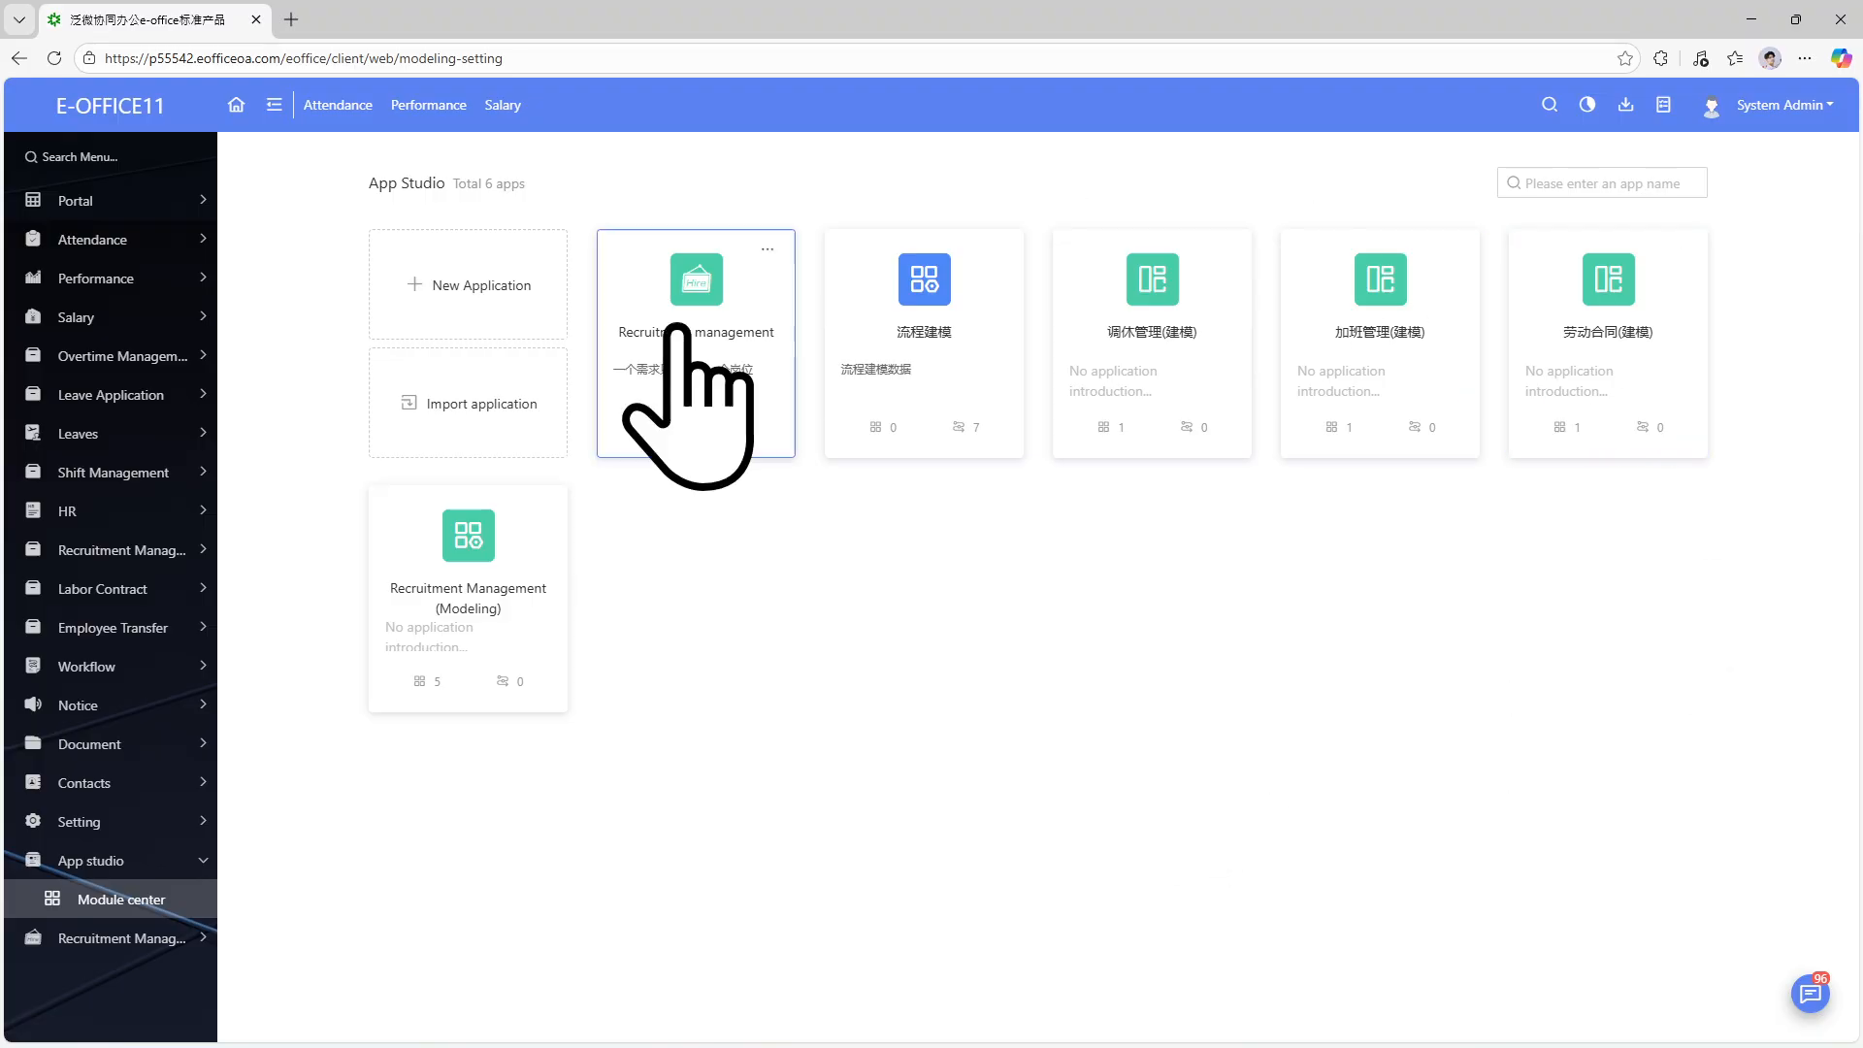
Open the Recruitment Management (Modeling) app and Onboarding Management's list page designer.
click(475, 615)
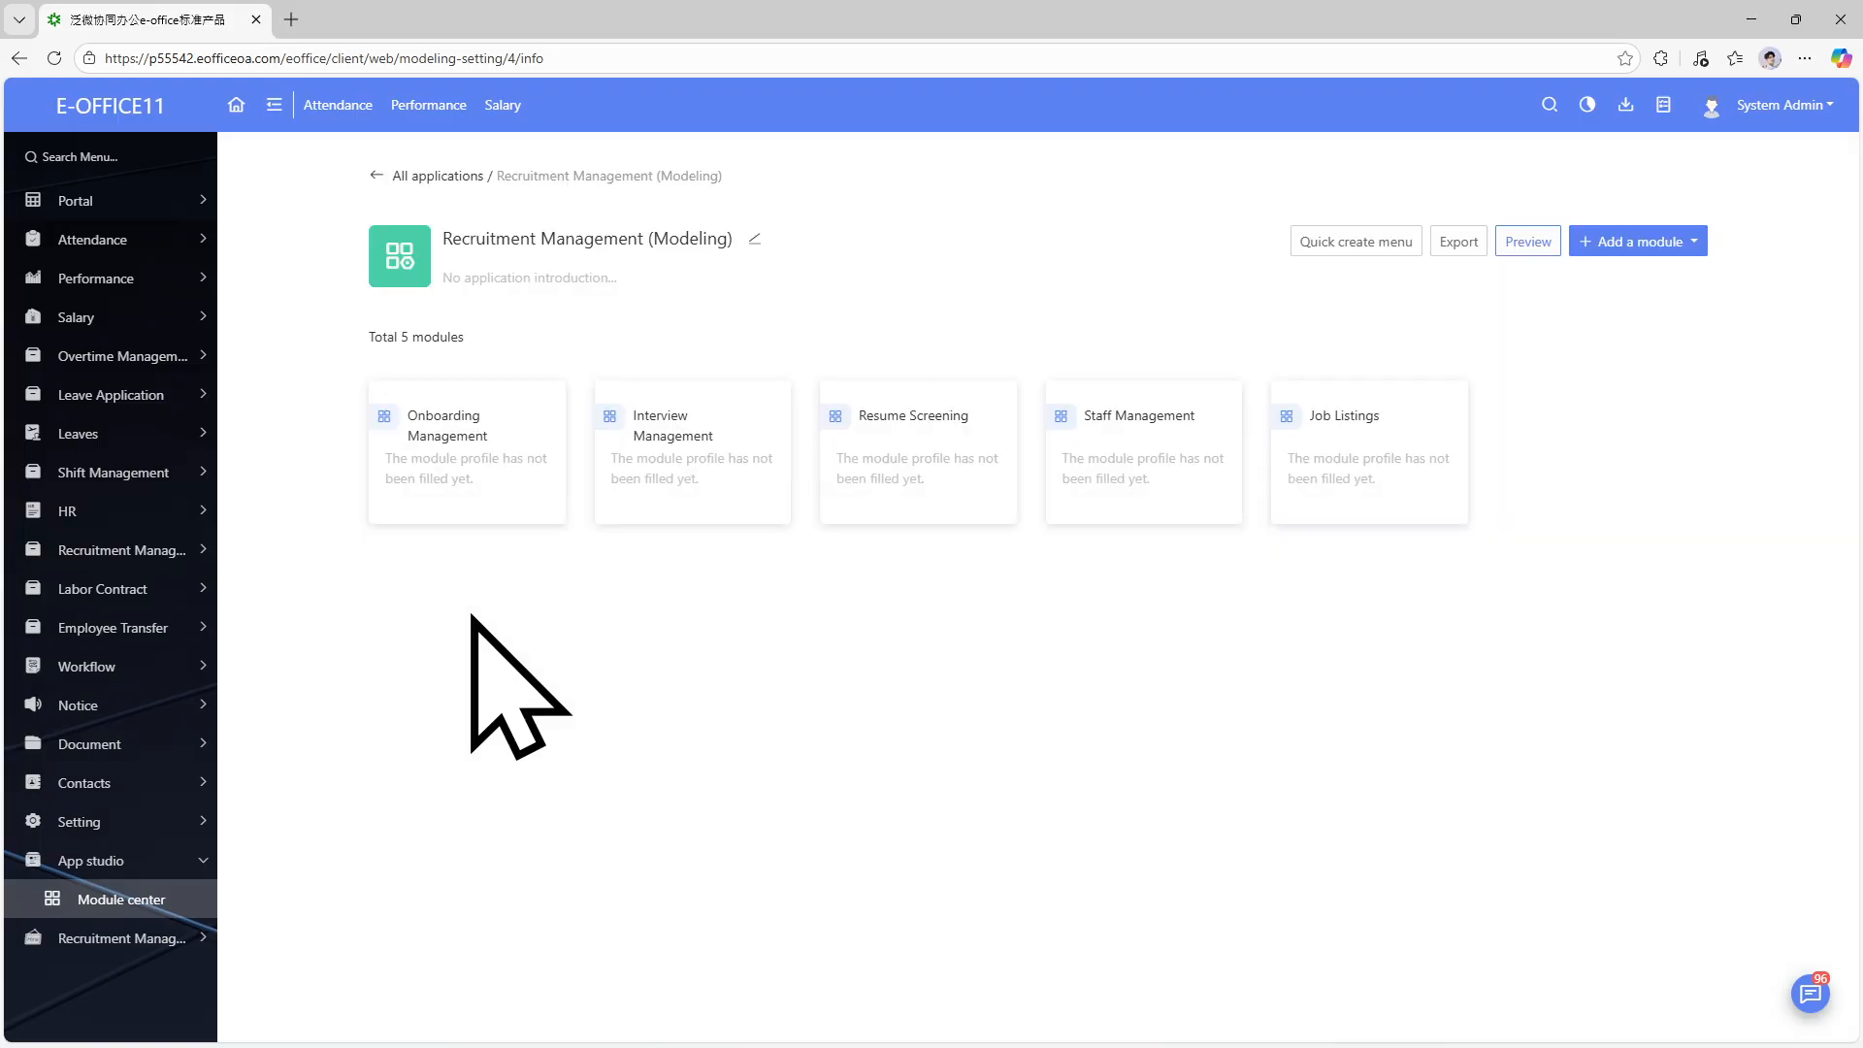
click(456, 445)
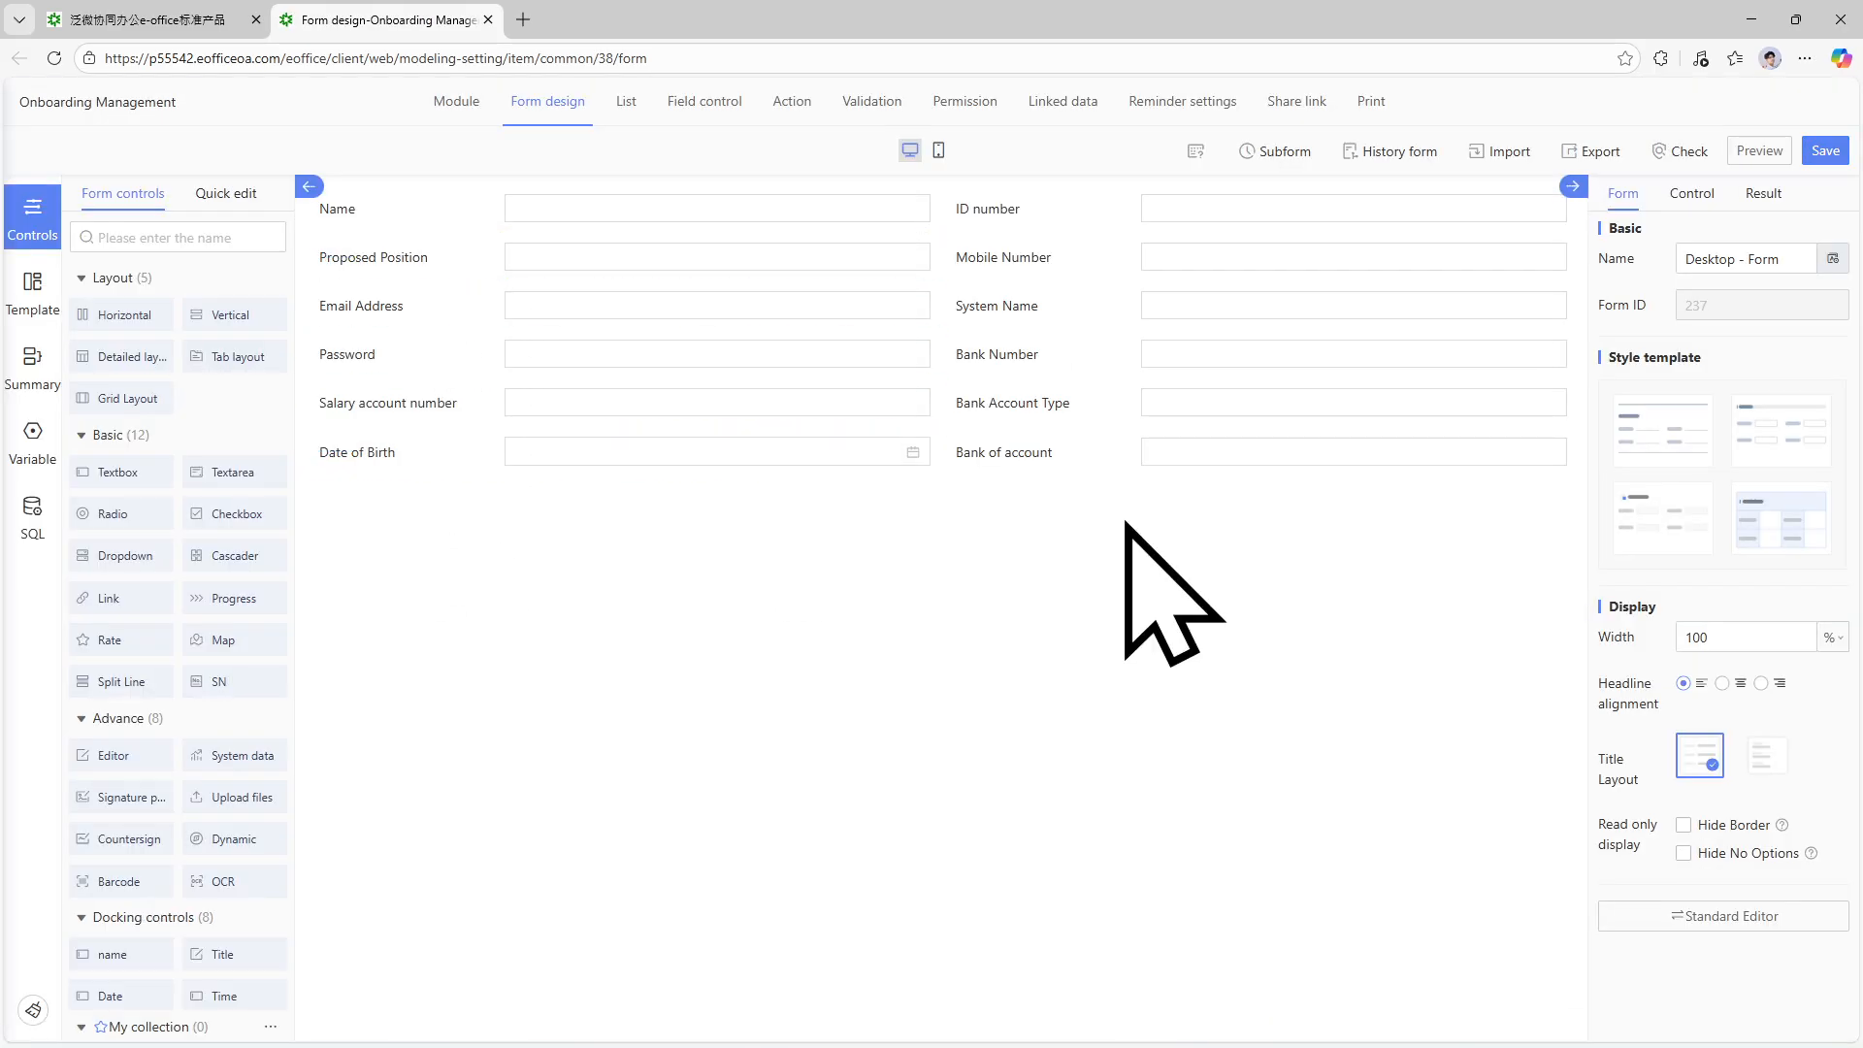
click(624, 103)
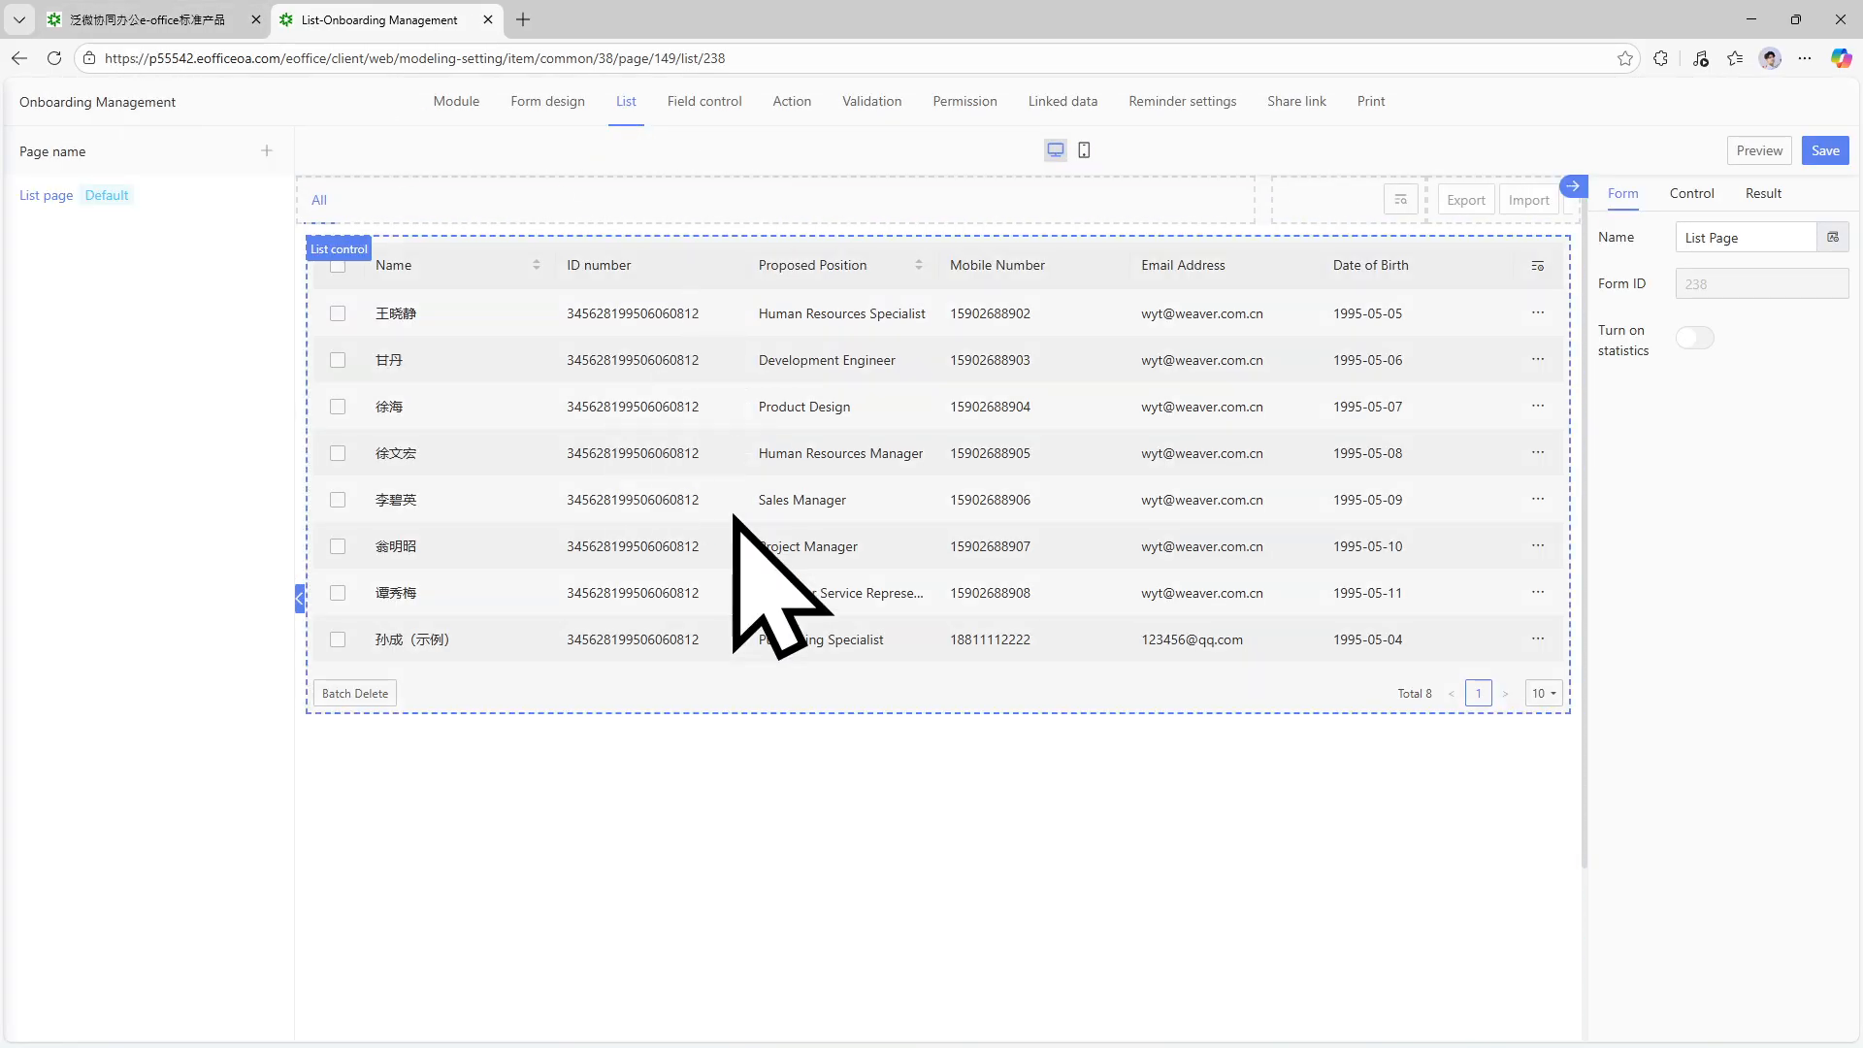
Review Onboarding Management's Form design and List tabs, then return to the app page.
click(184, 19)
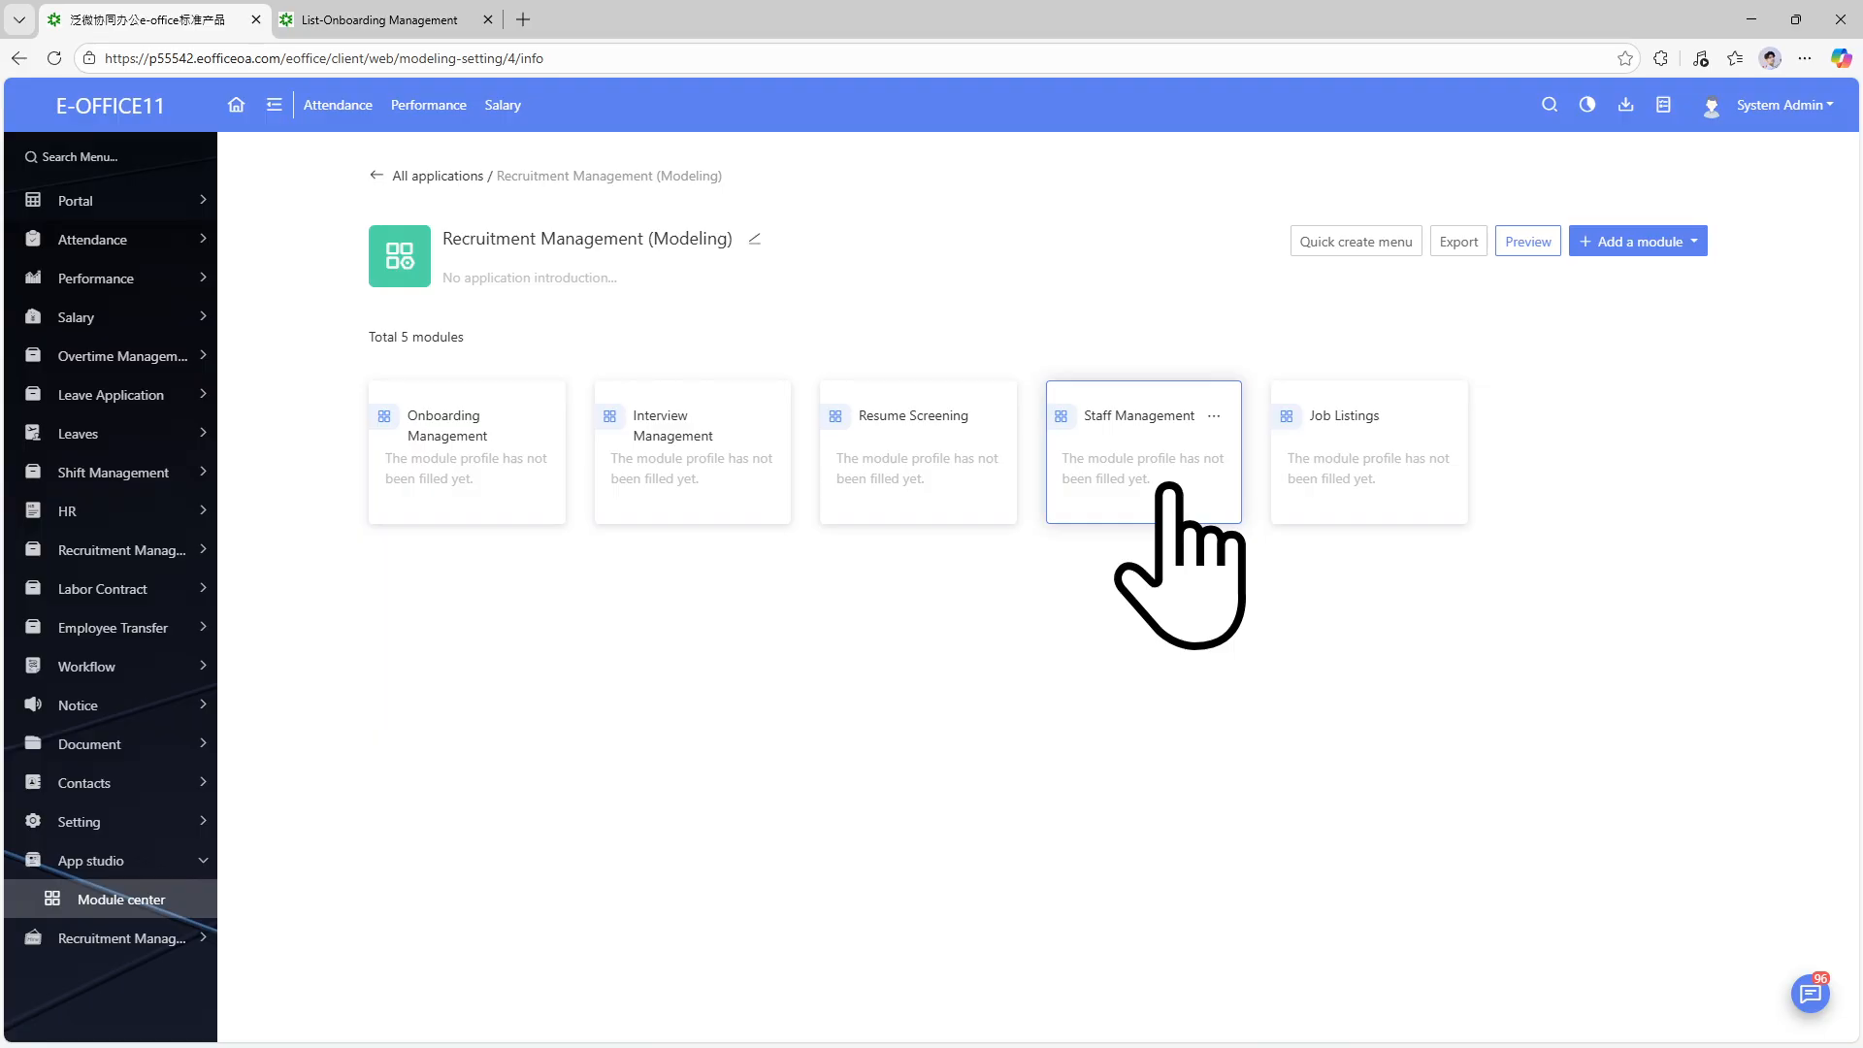
click(301, 19)
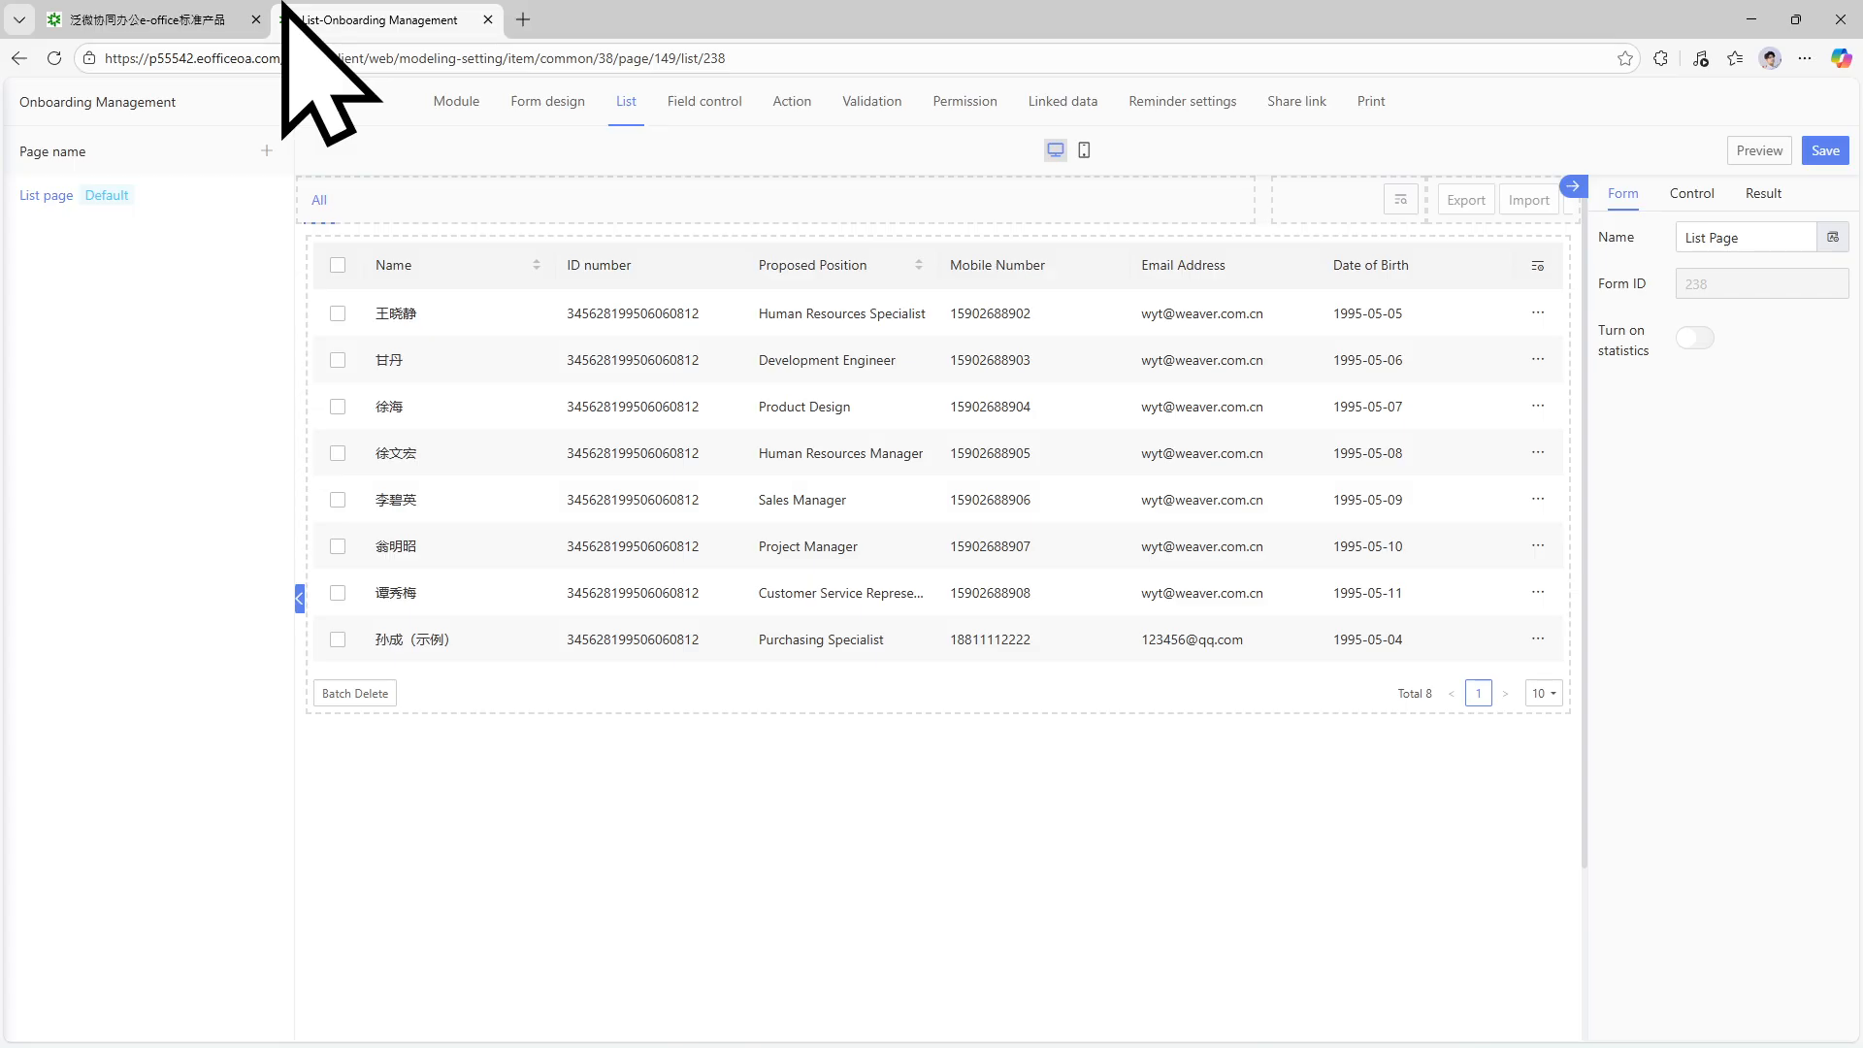
click(548, 101)
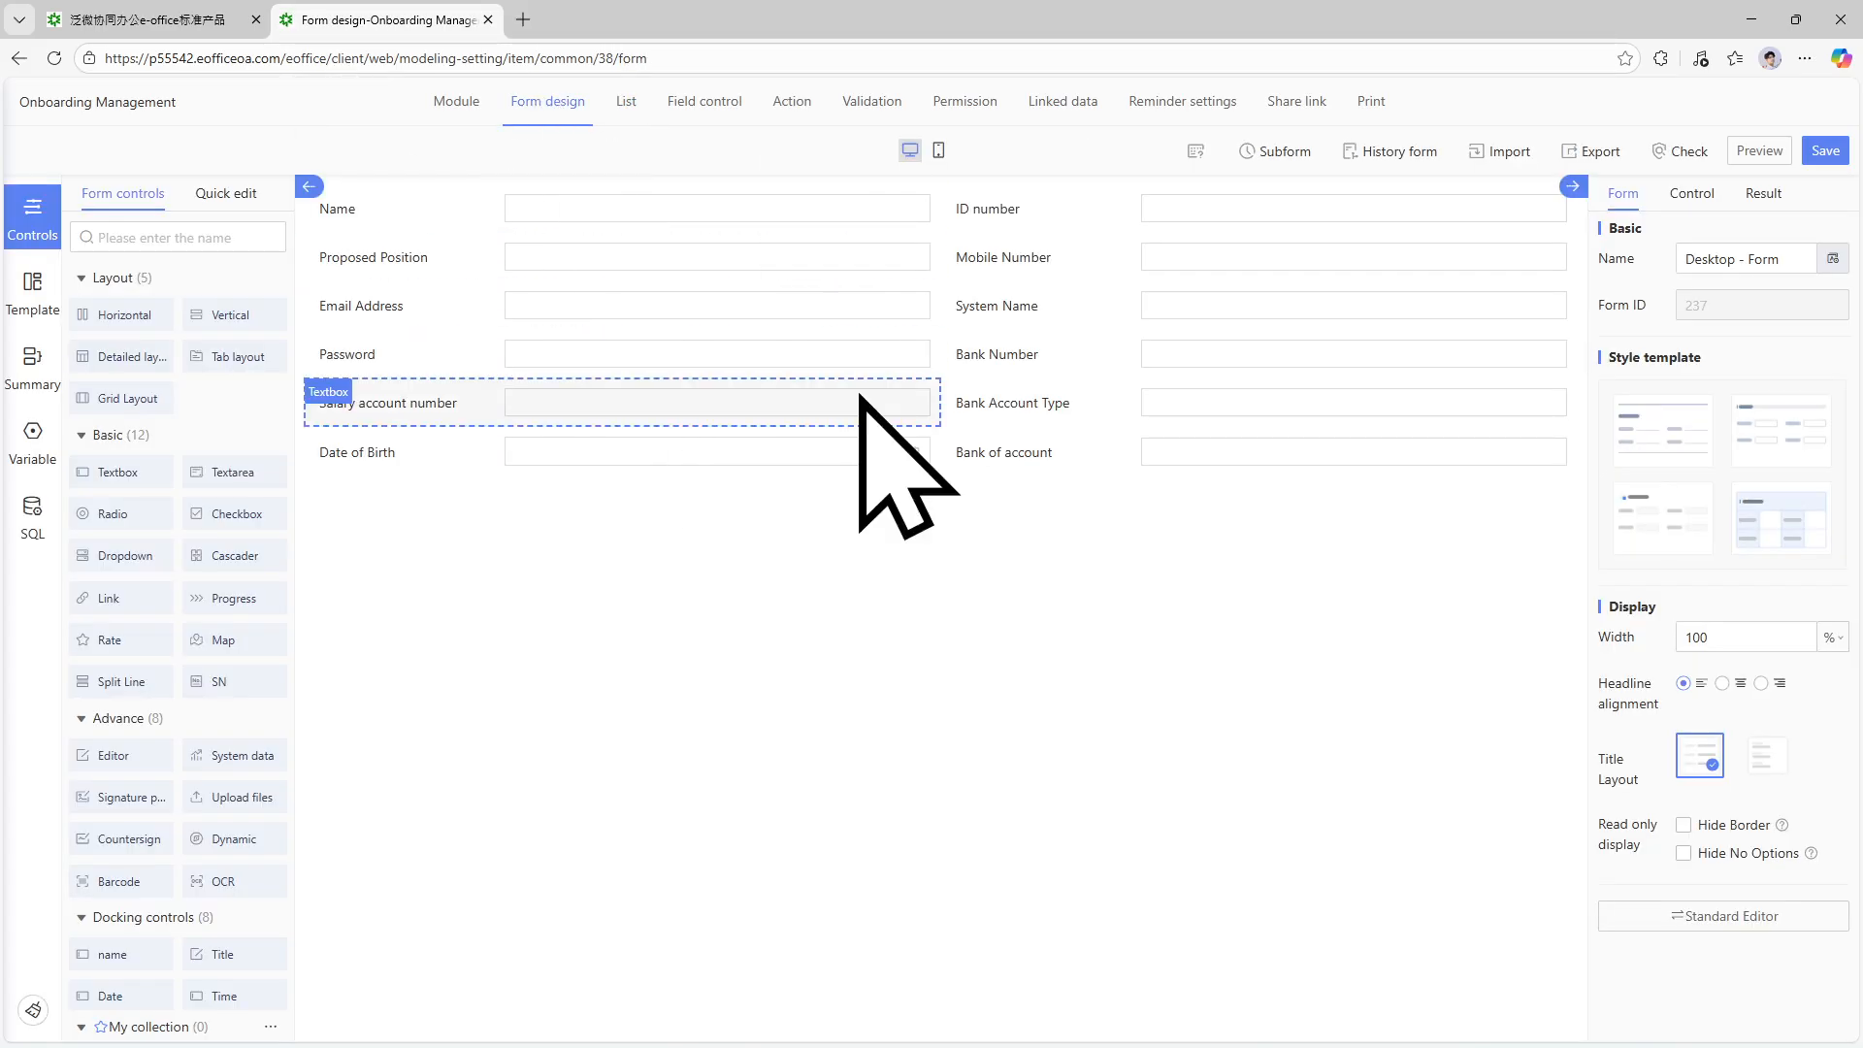
click(629, 101)
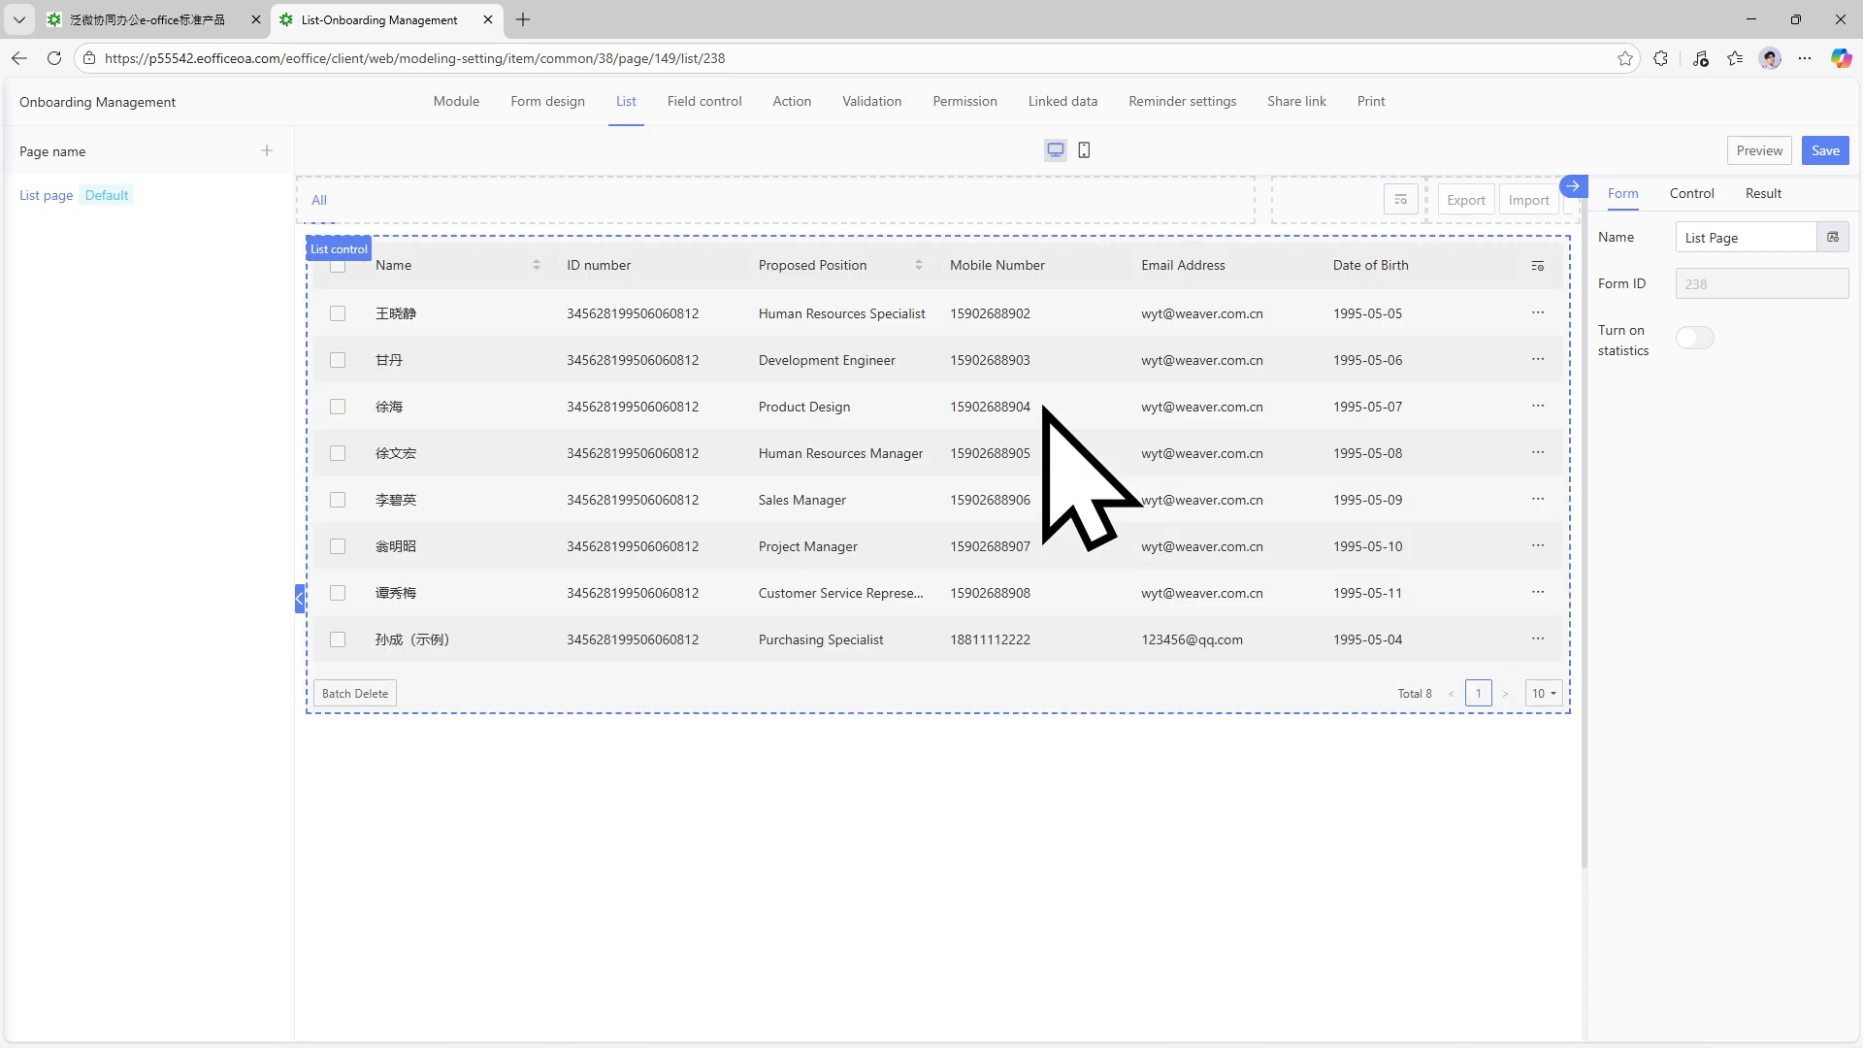
click(204, 20)
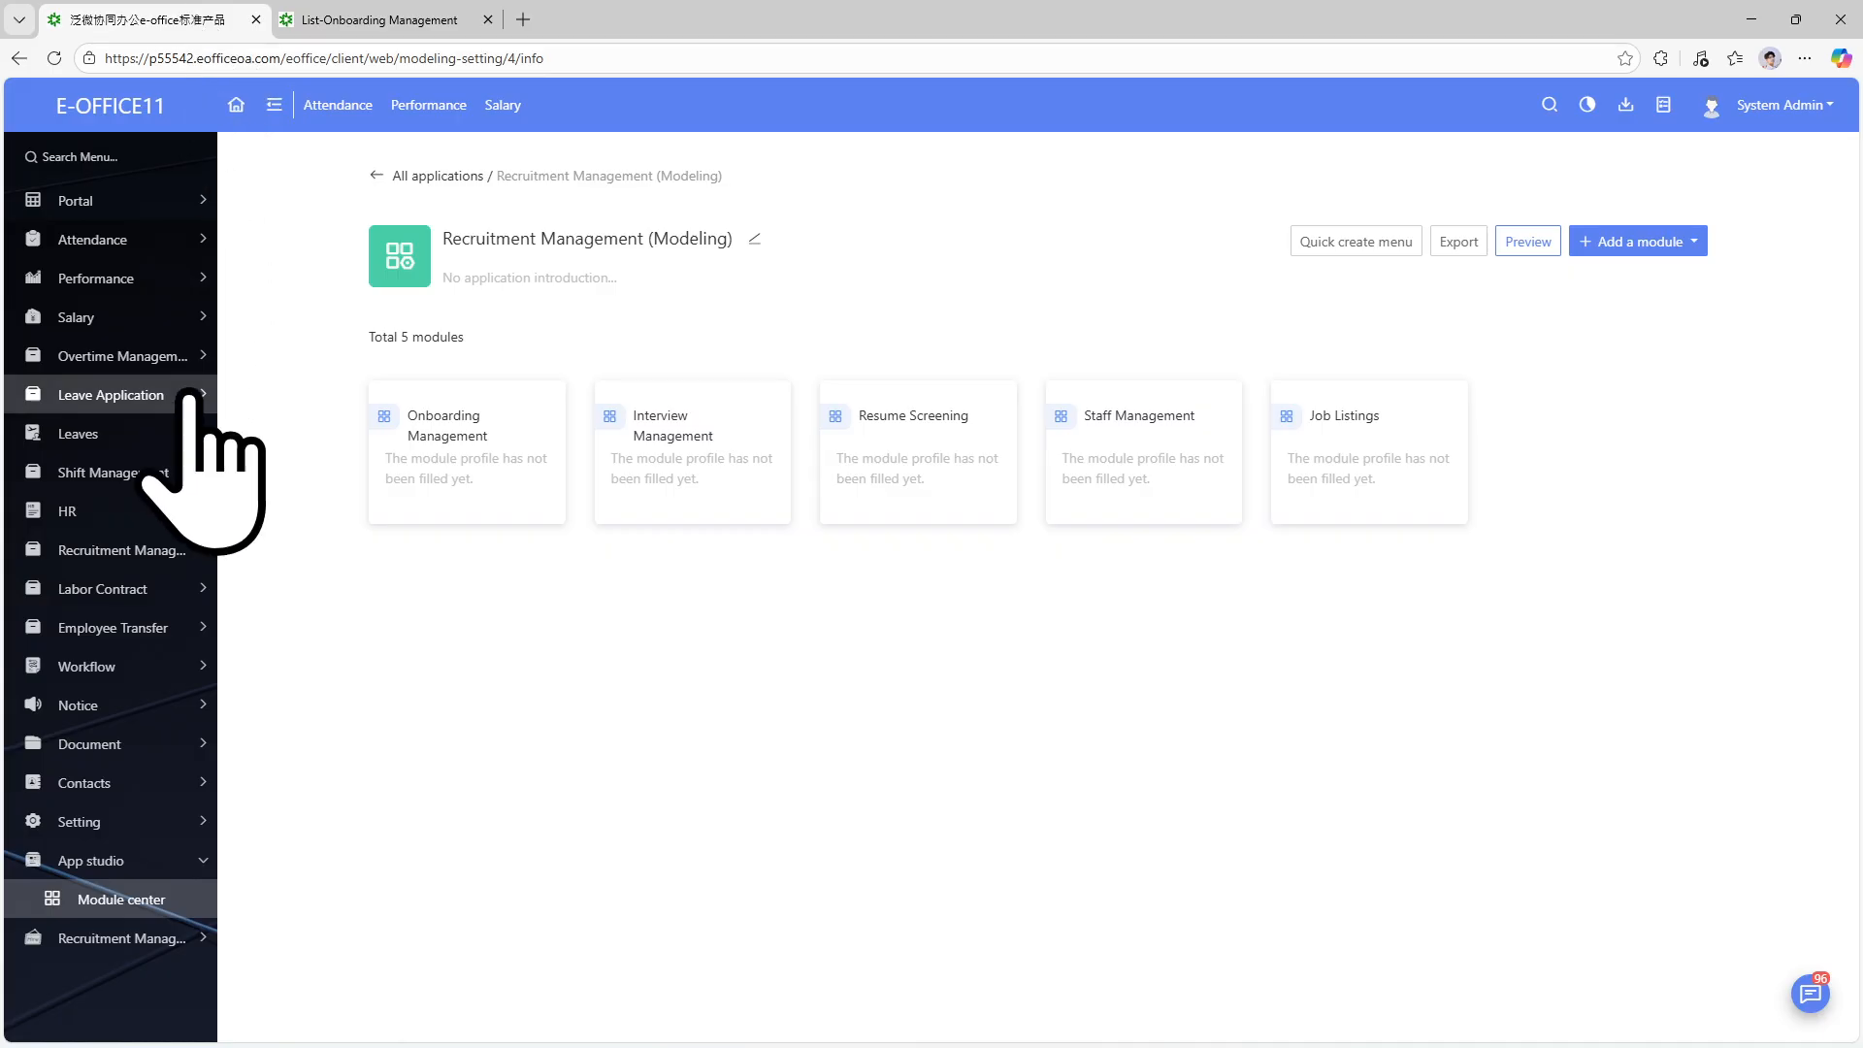
click(177, 561)
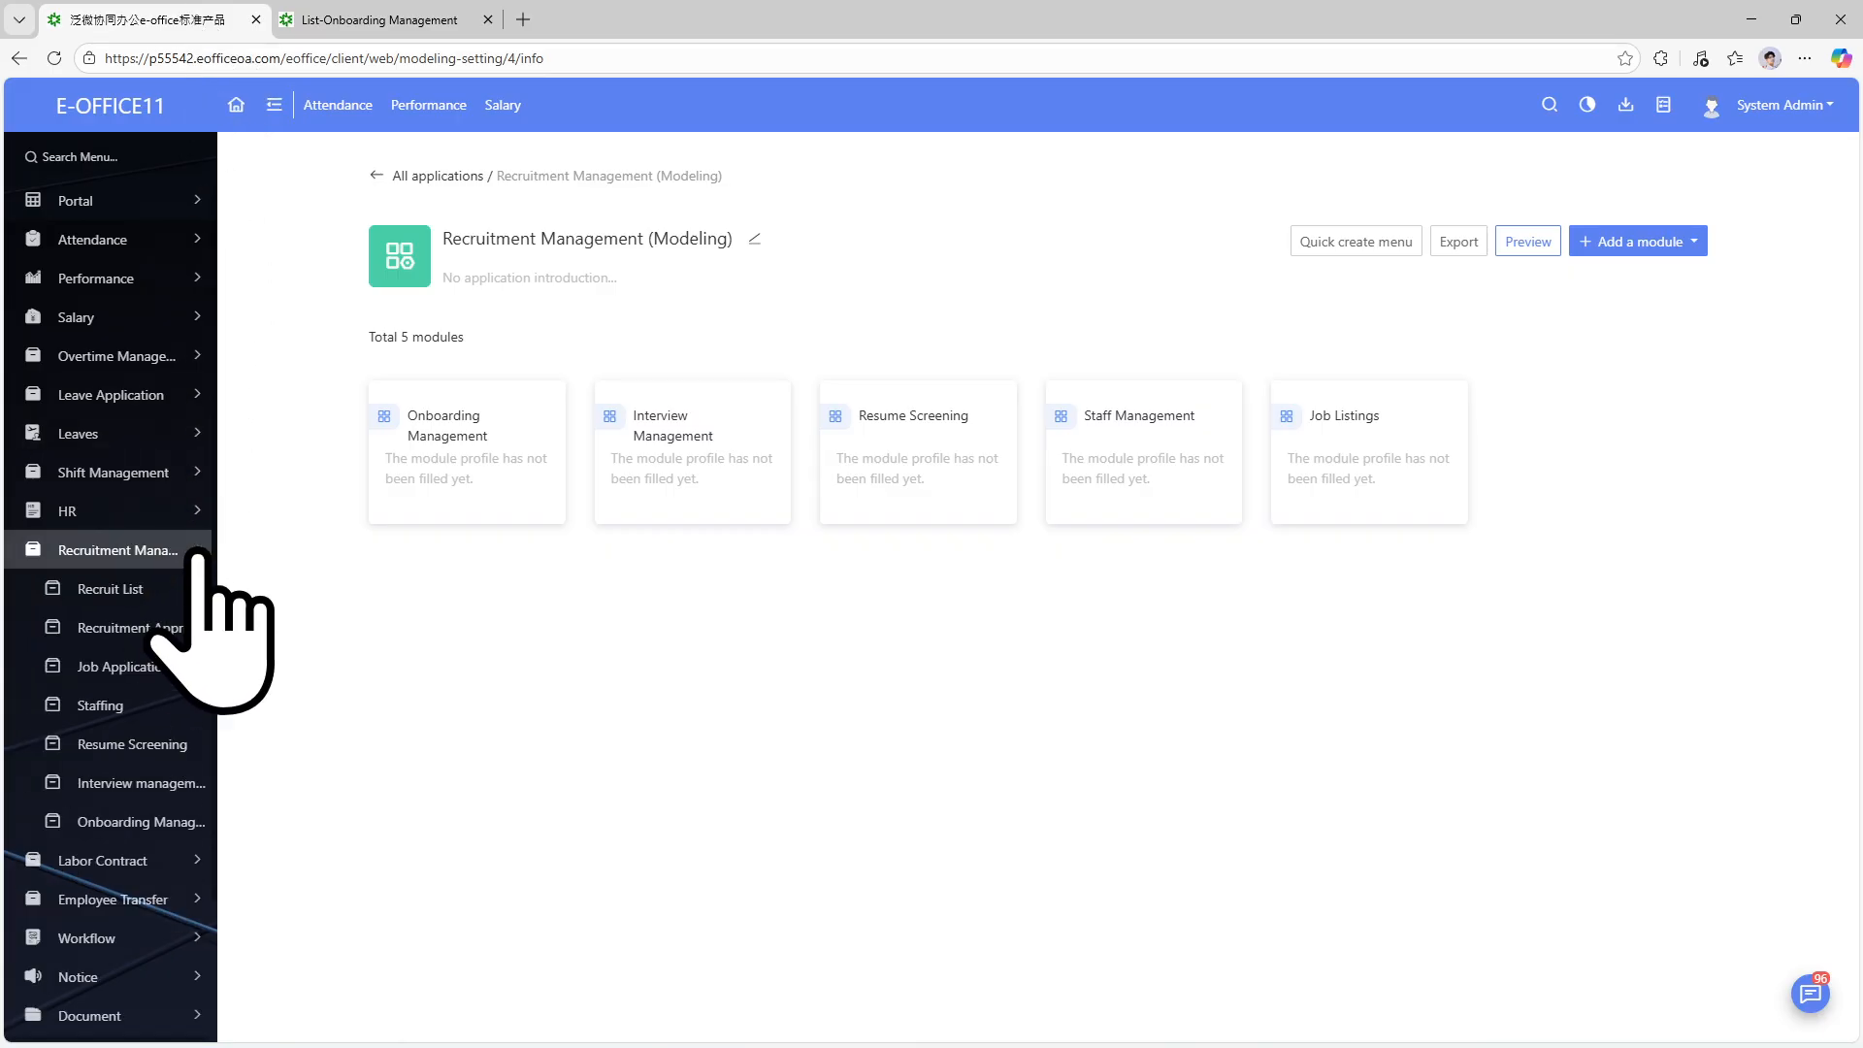
Open Recruitment Management > Recruit List and start a new job listing with Add.
click(177, 589)
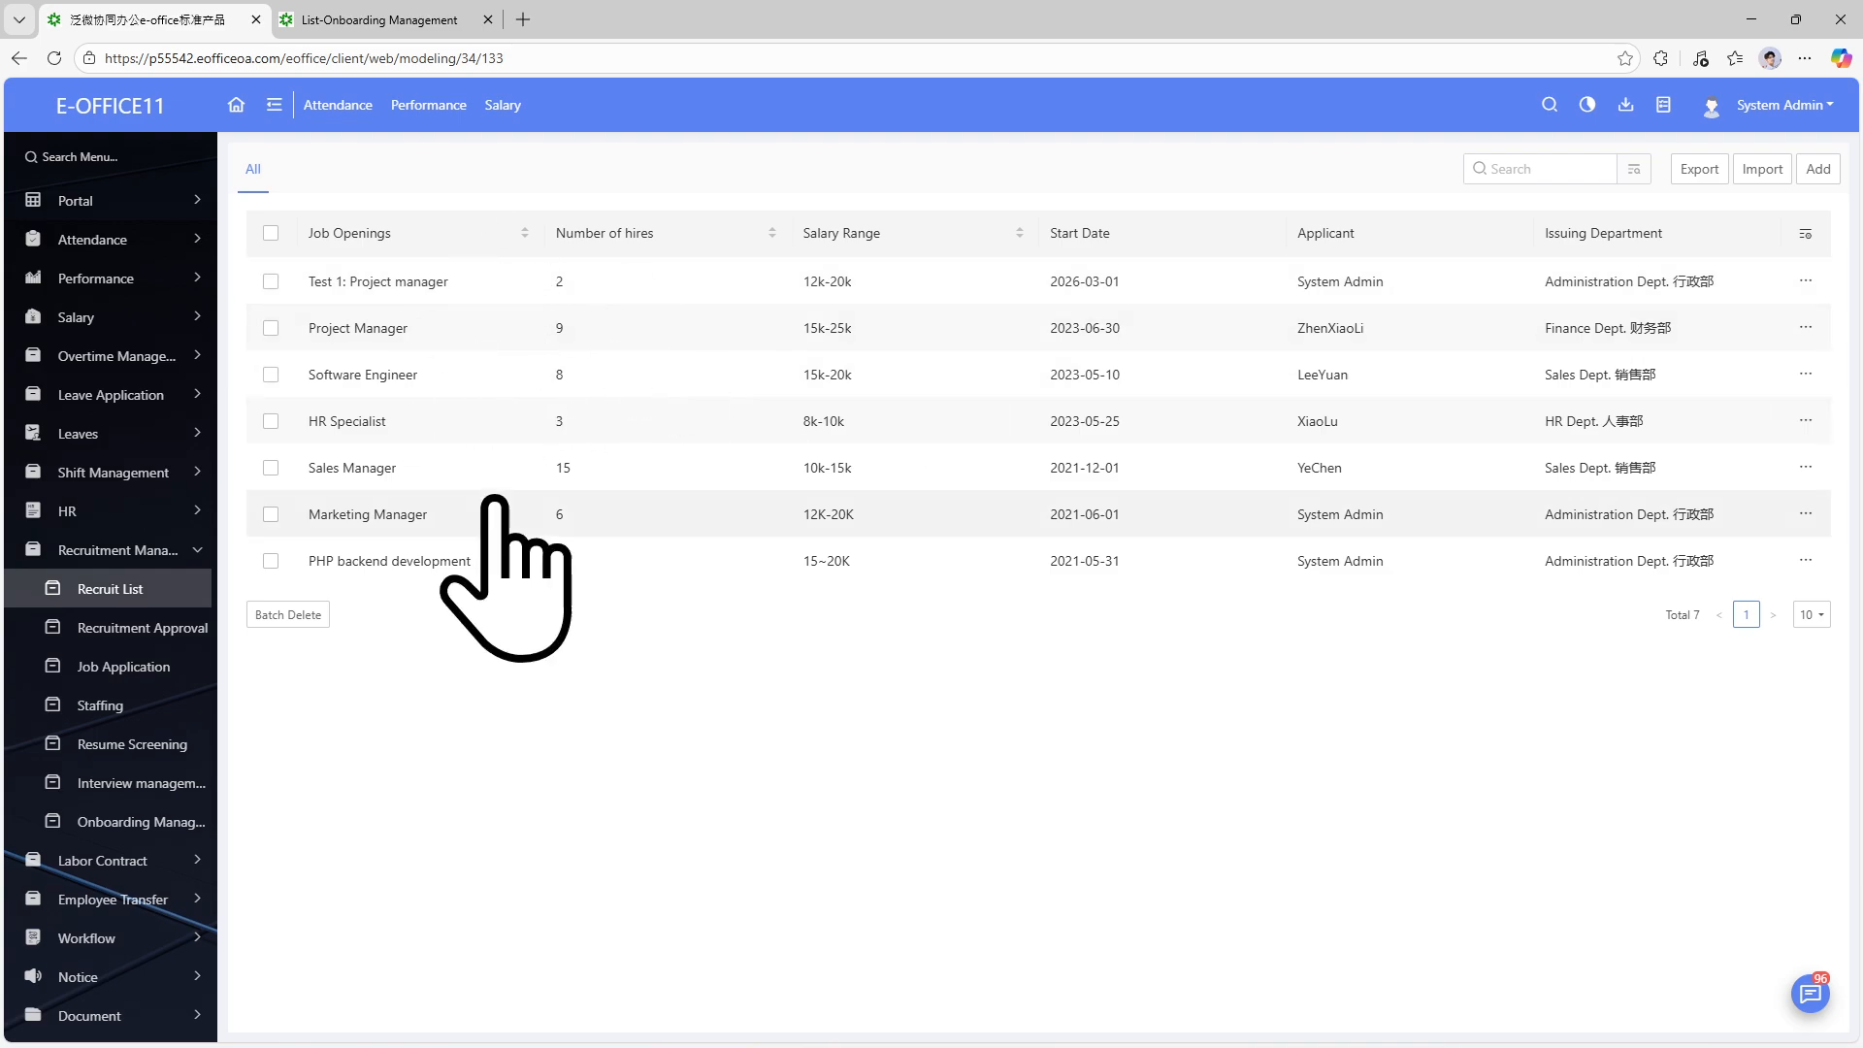
click(1816, 171)
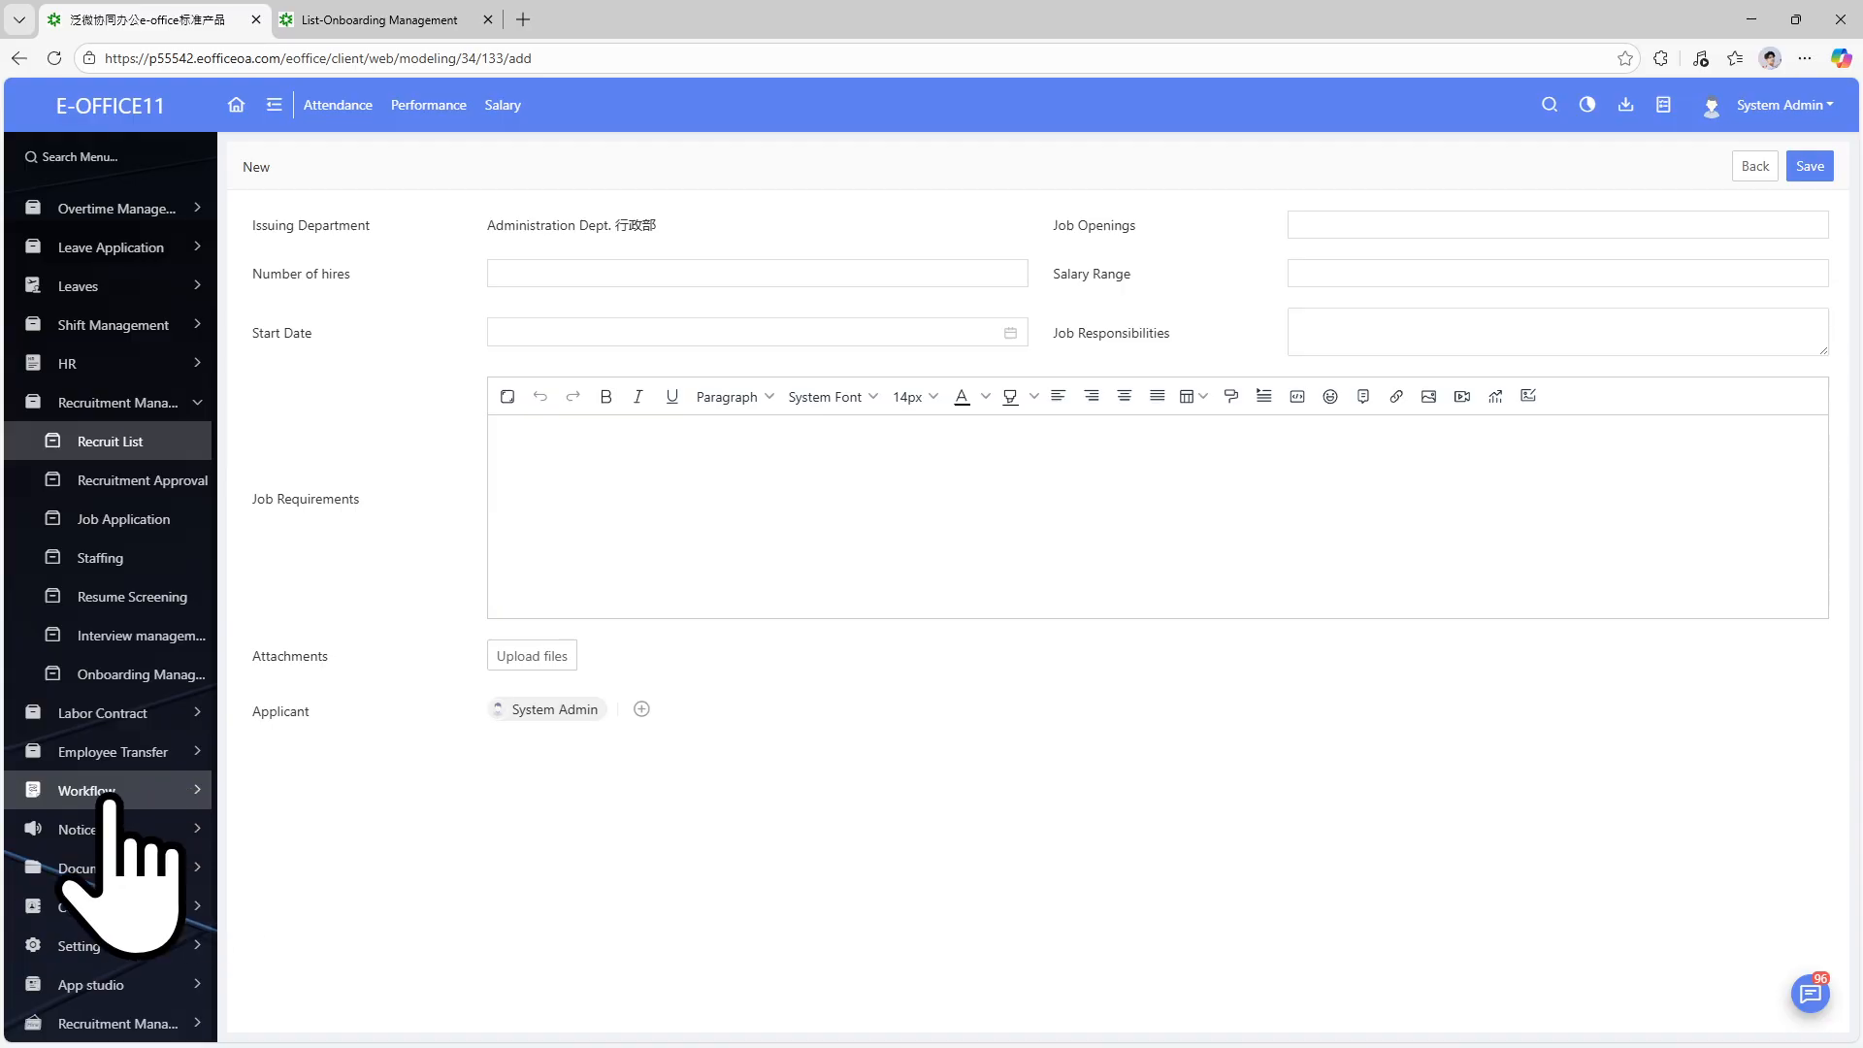
Start a new Recruitment Application from Workflow > New request and switch to its form tab.
click(199, 792)
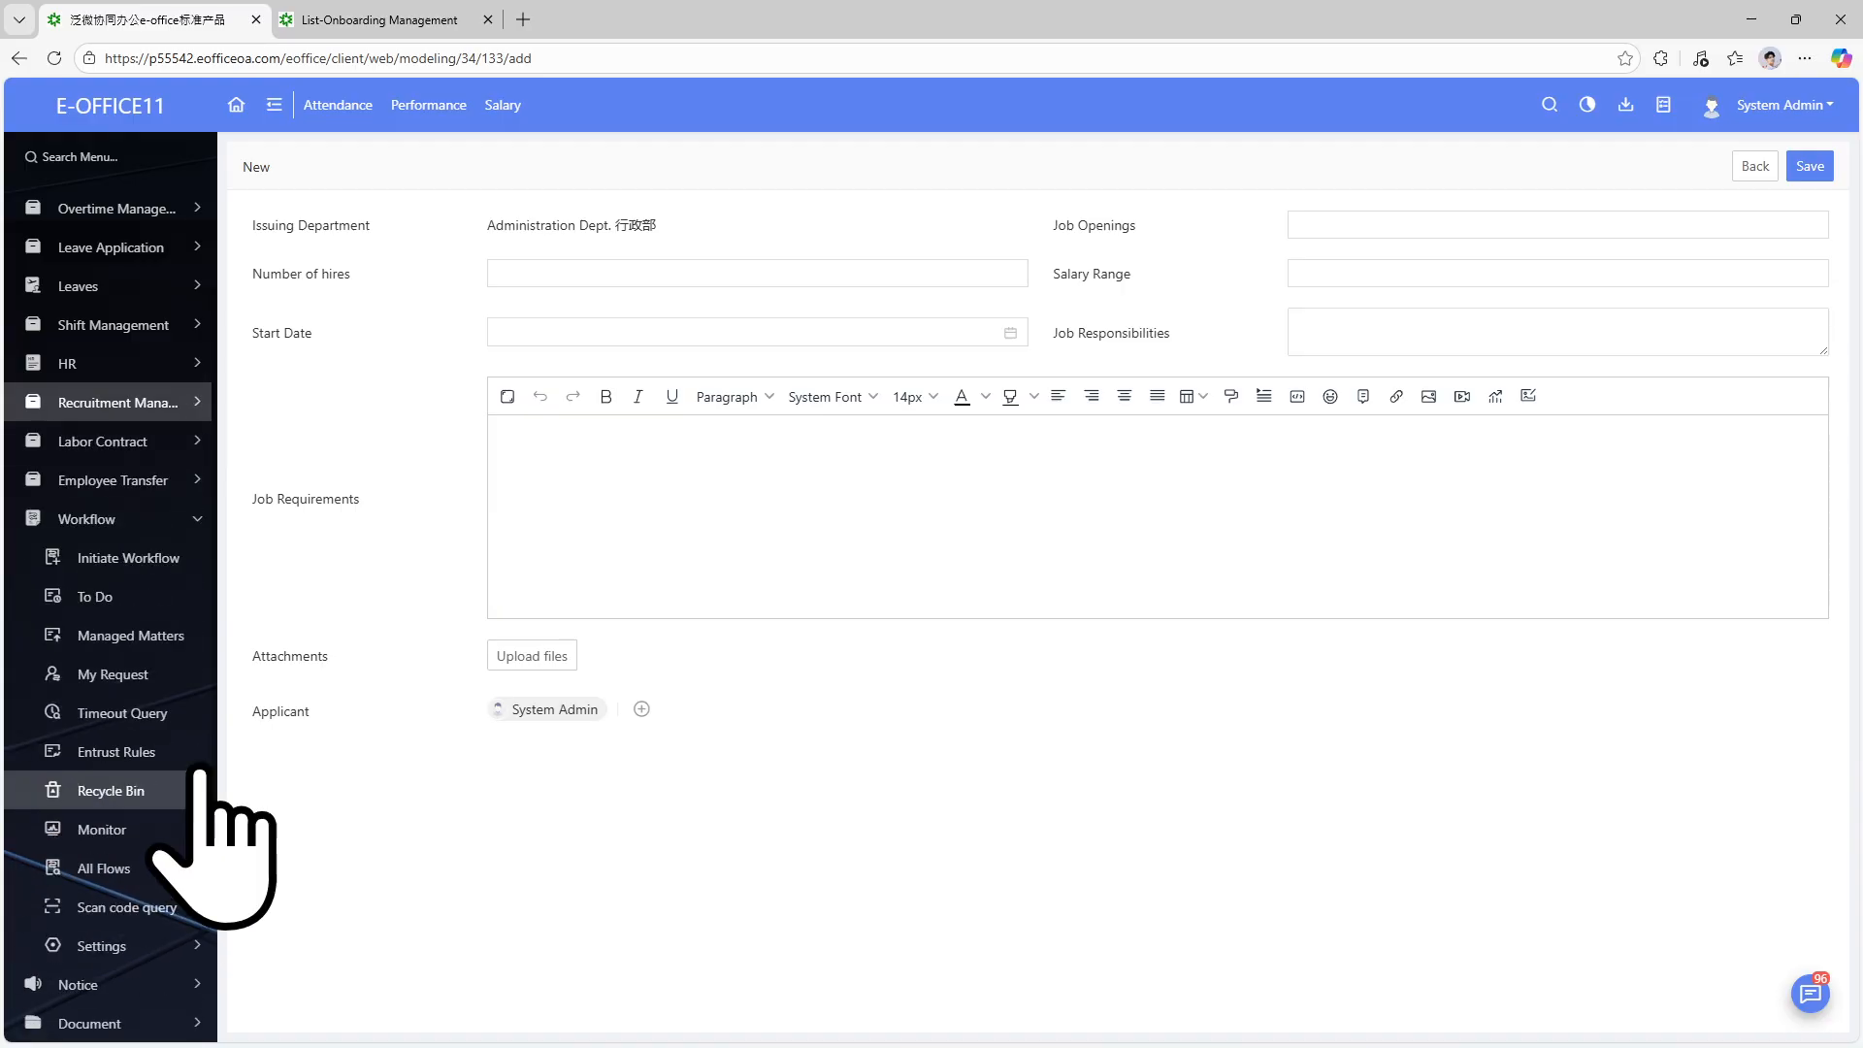
click(136, 563)
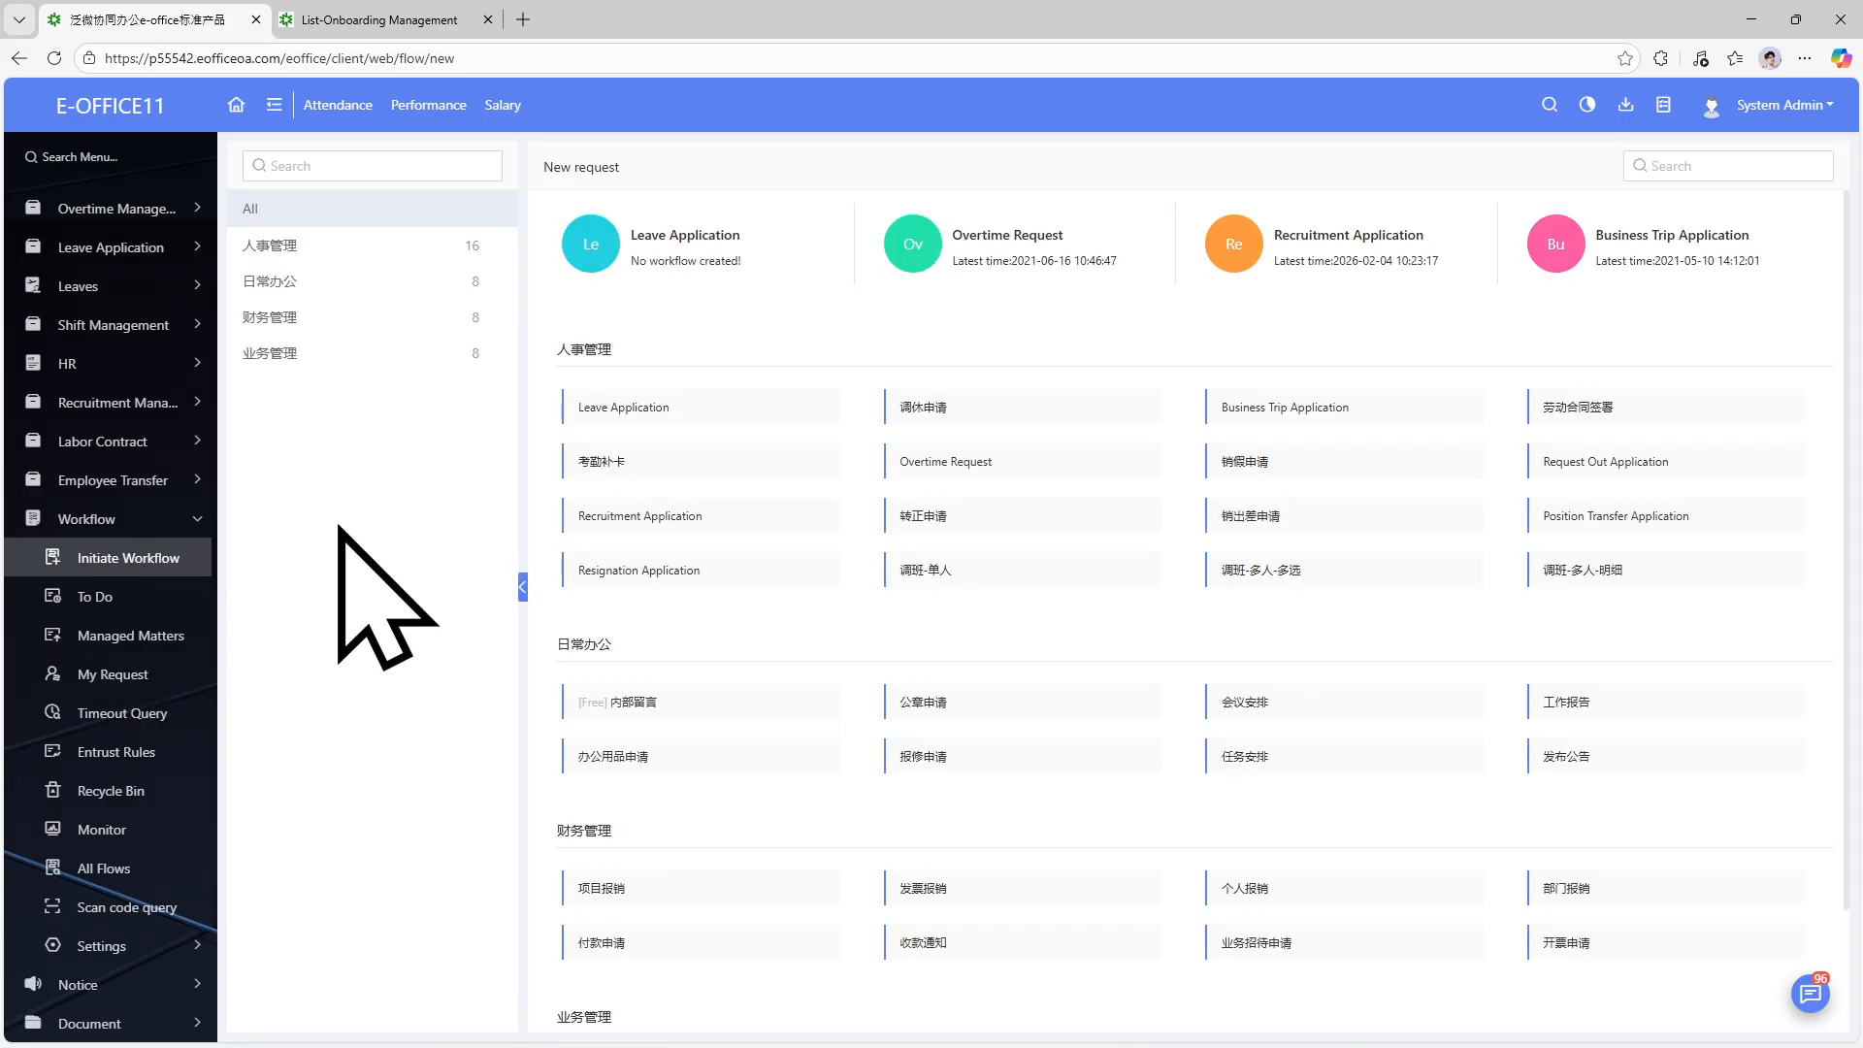
click(199, 402)
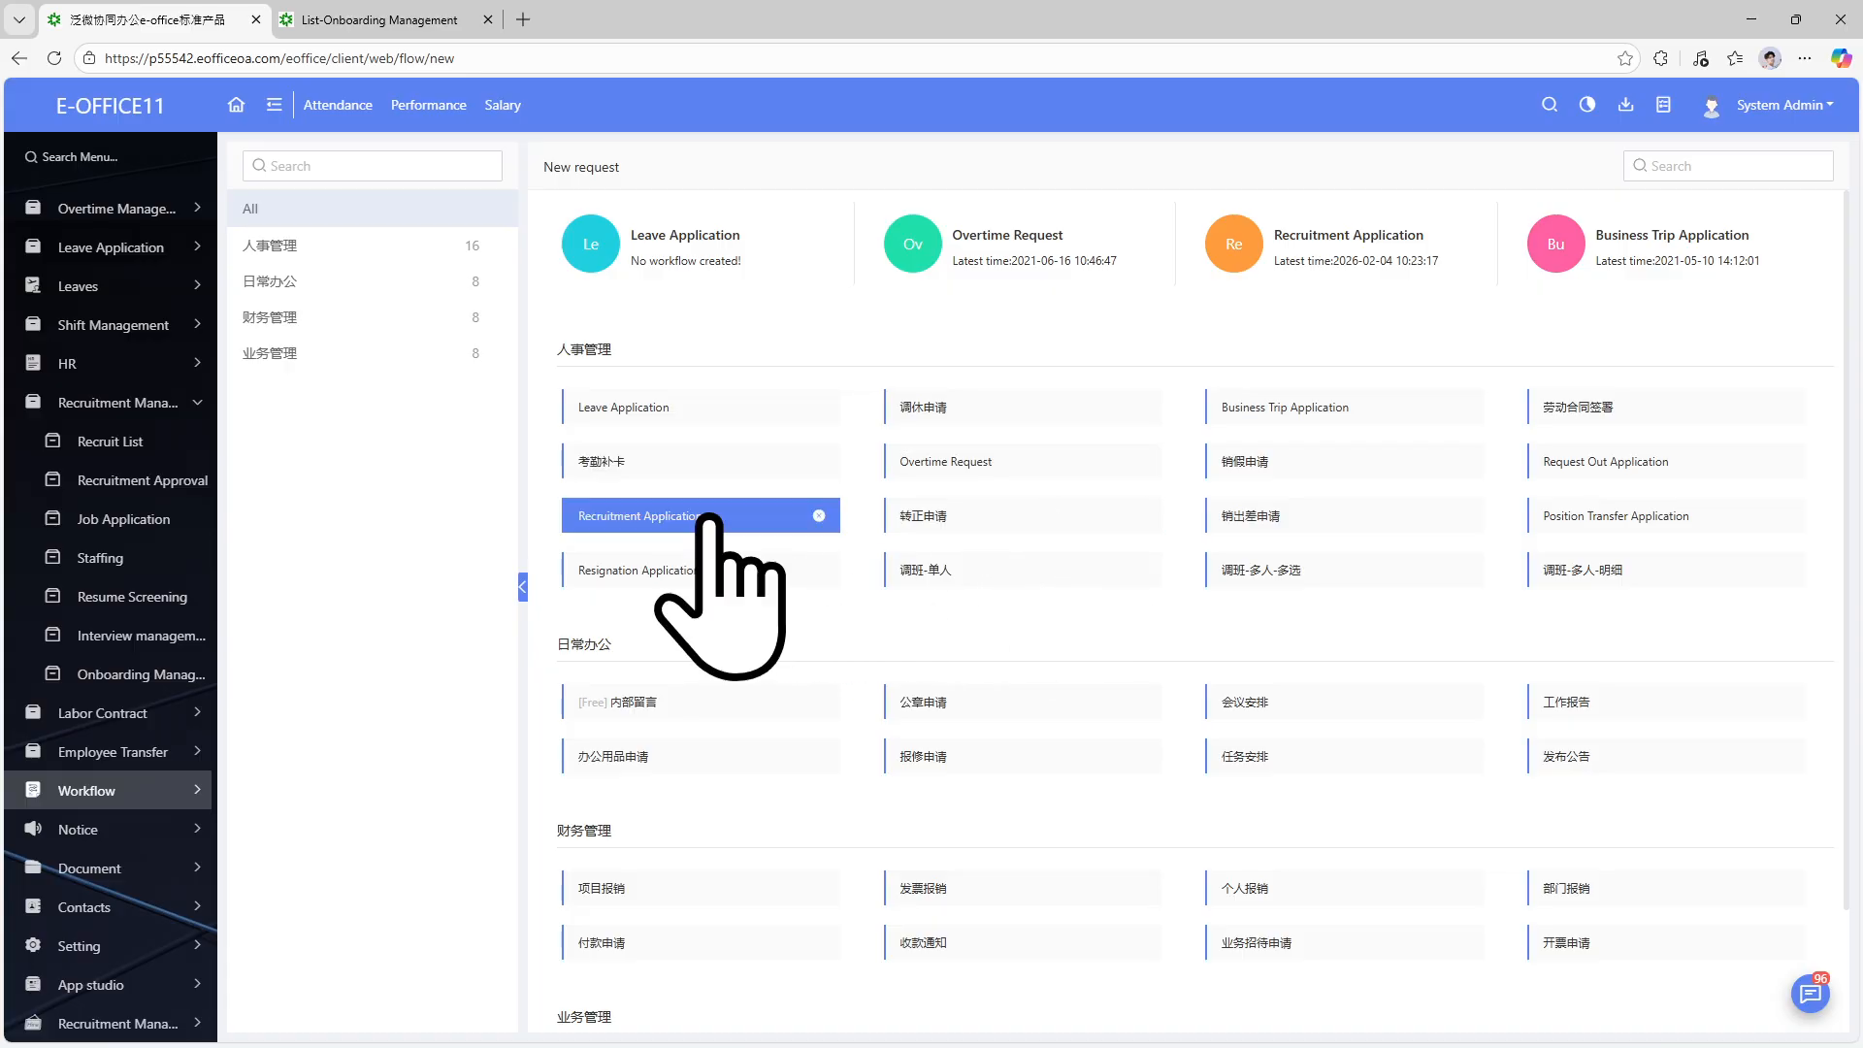
click(672, 515)
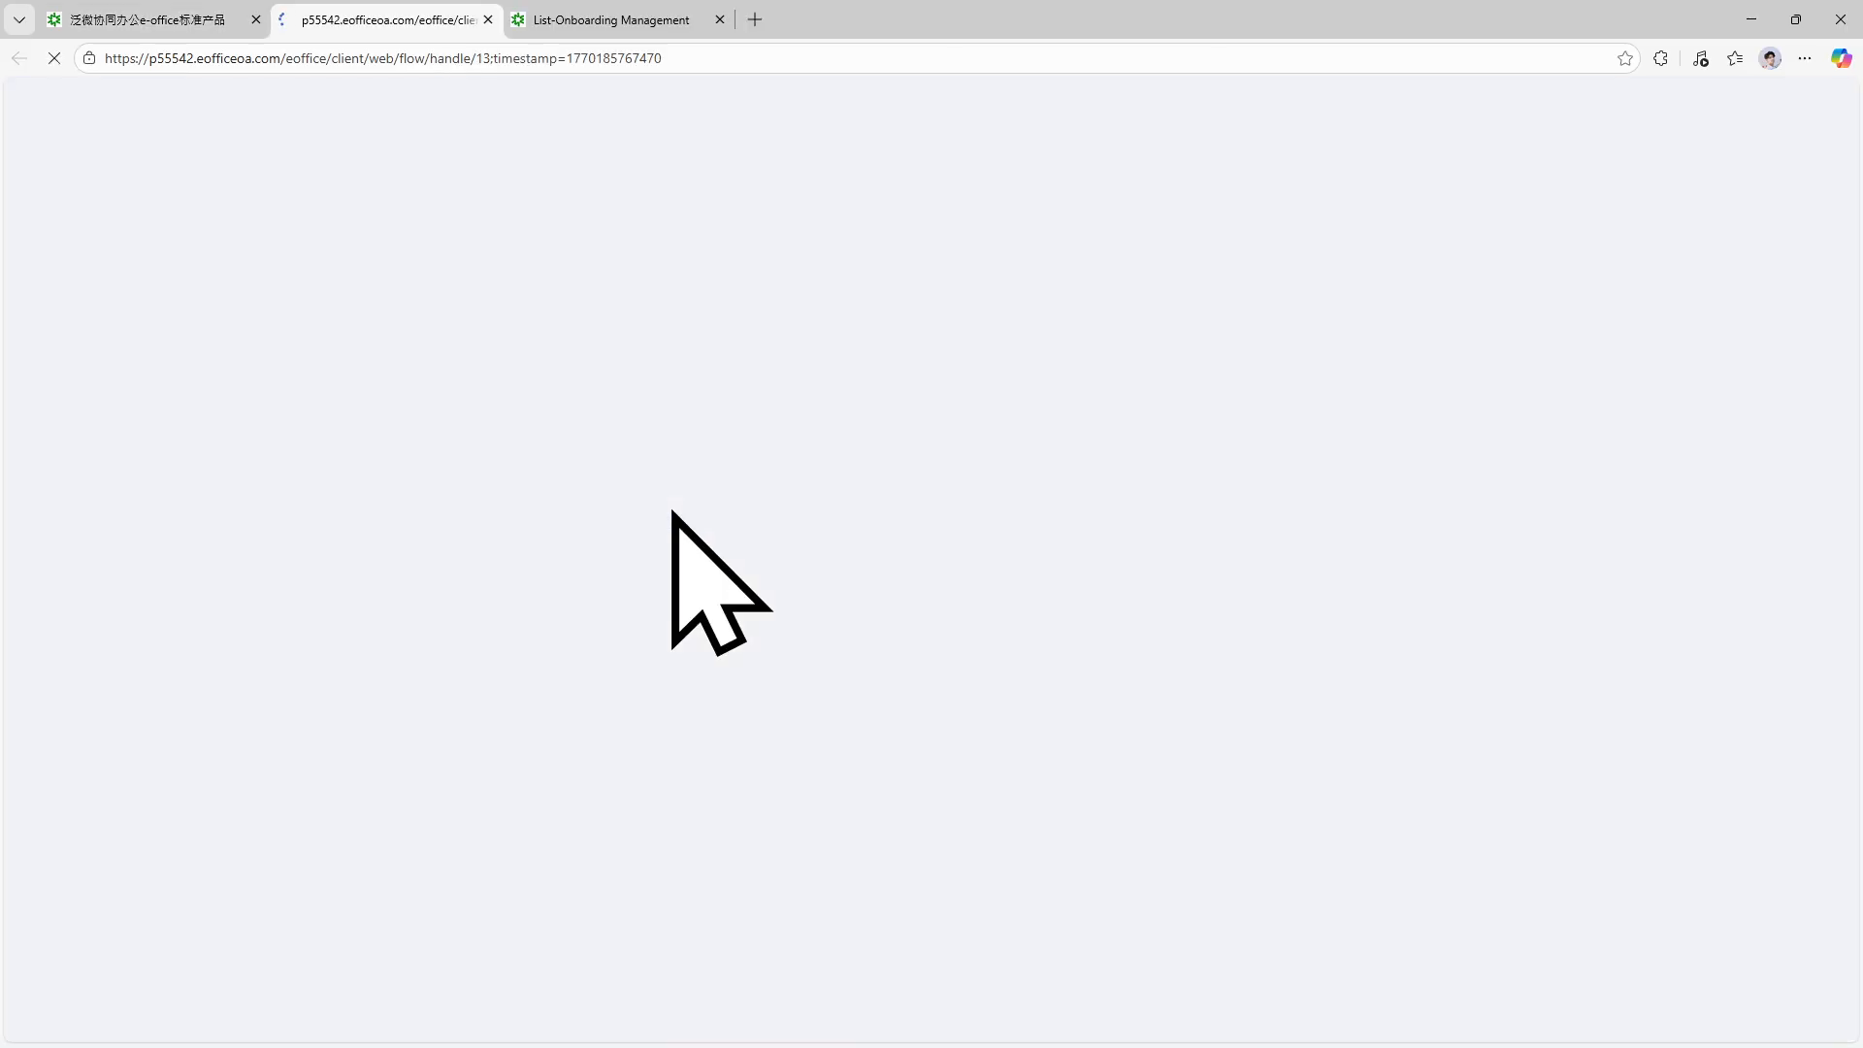
click(250, 14)
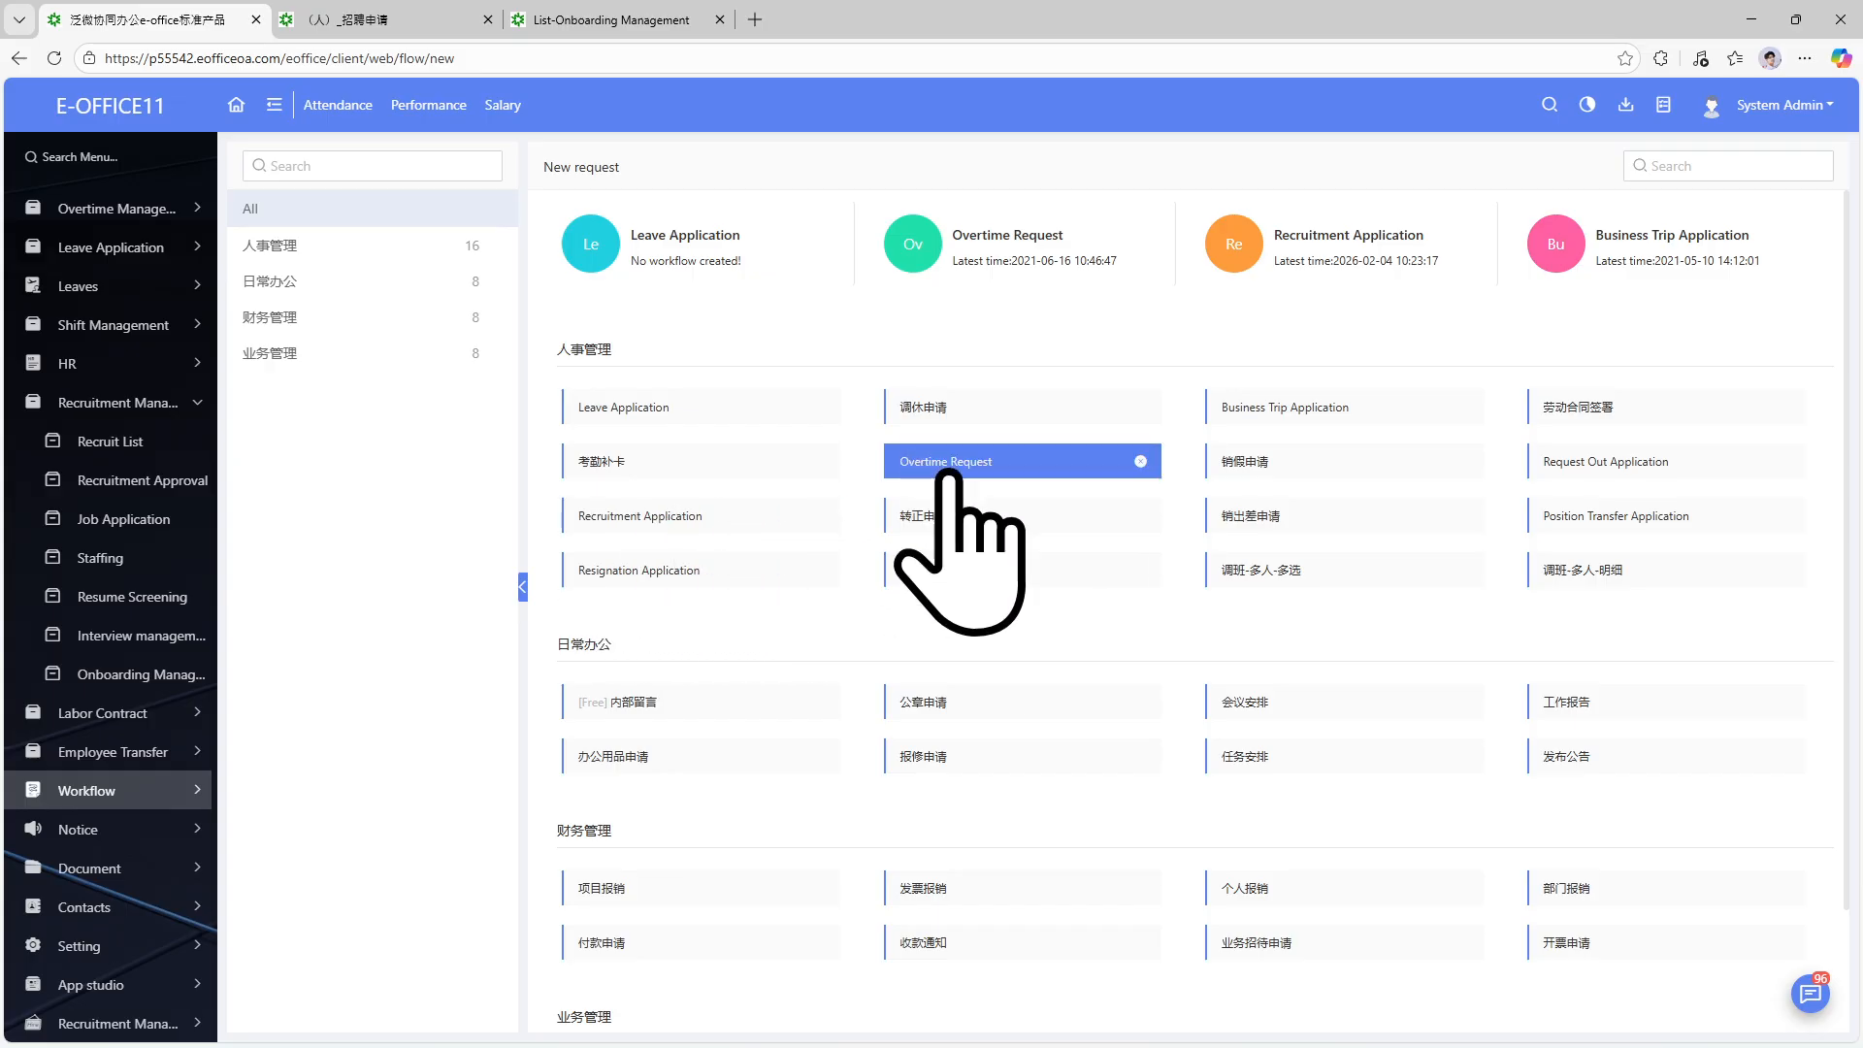
click(352, 7)
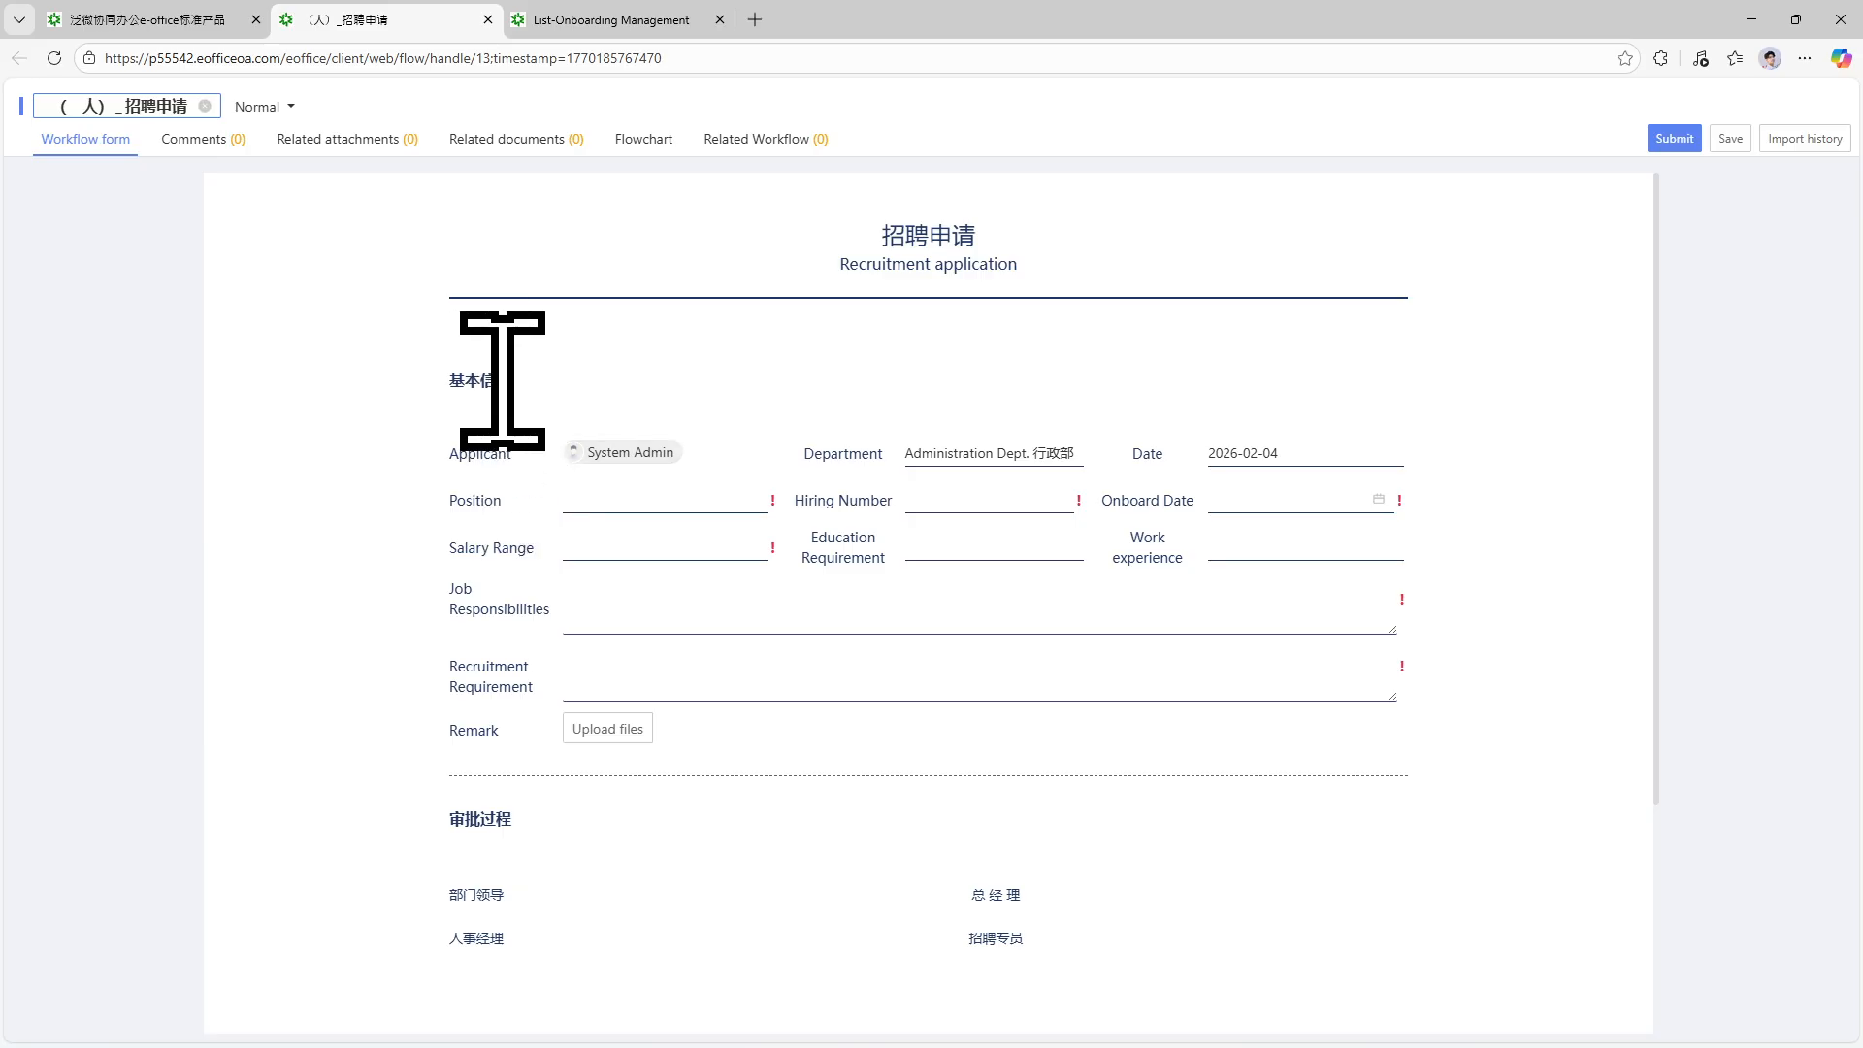
Enter Position 'Test 2: Program Manager' and Hiring Number 5.
drag(508, 382, 437, 387)
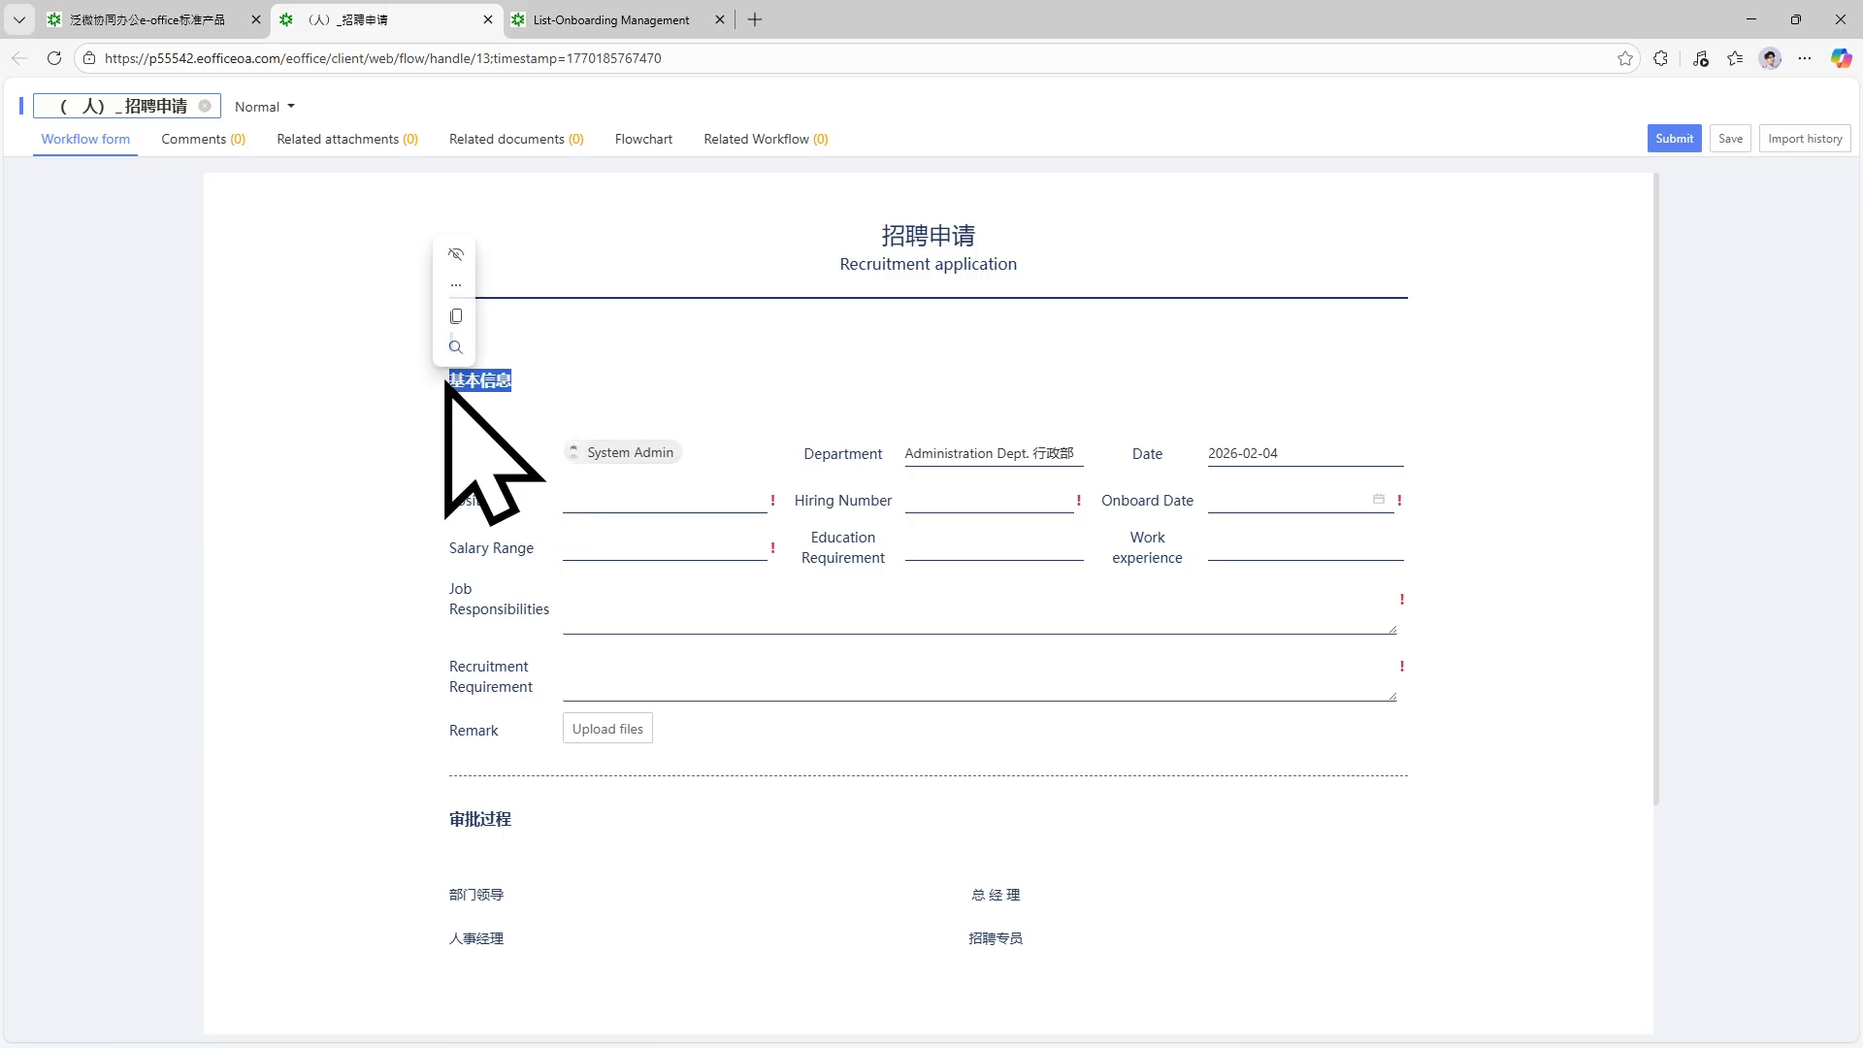
click(478, 379)
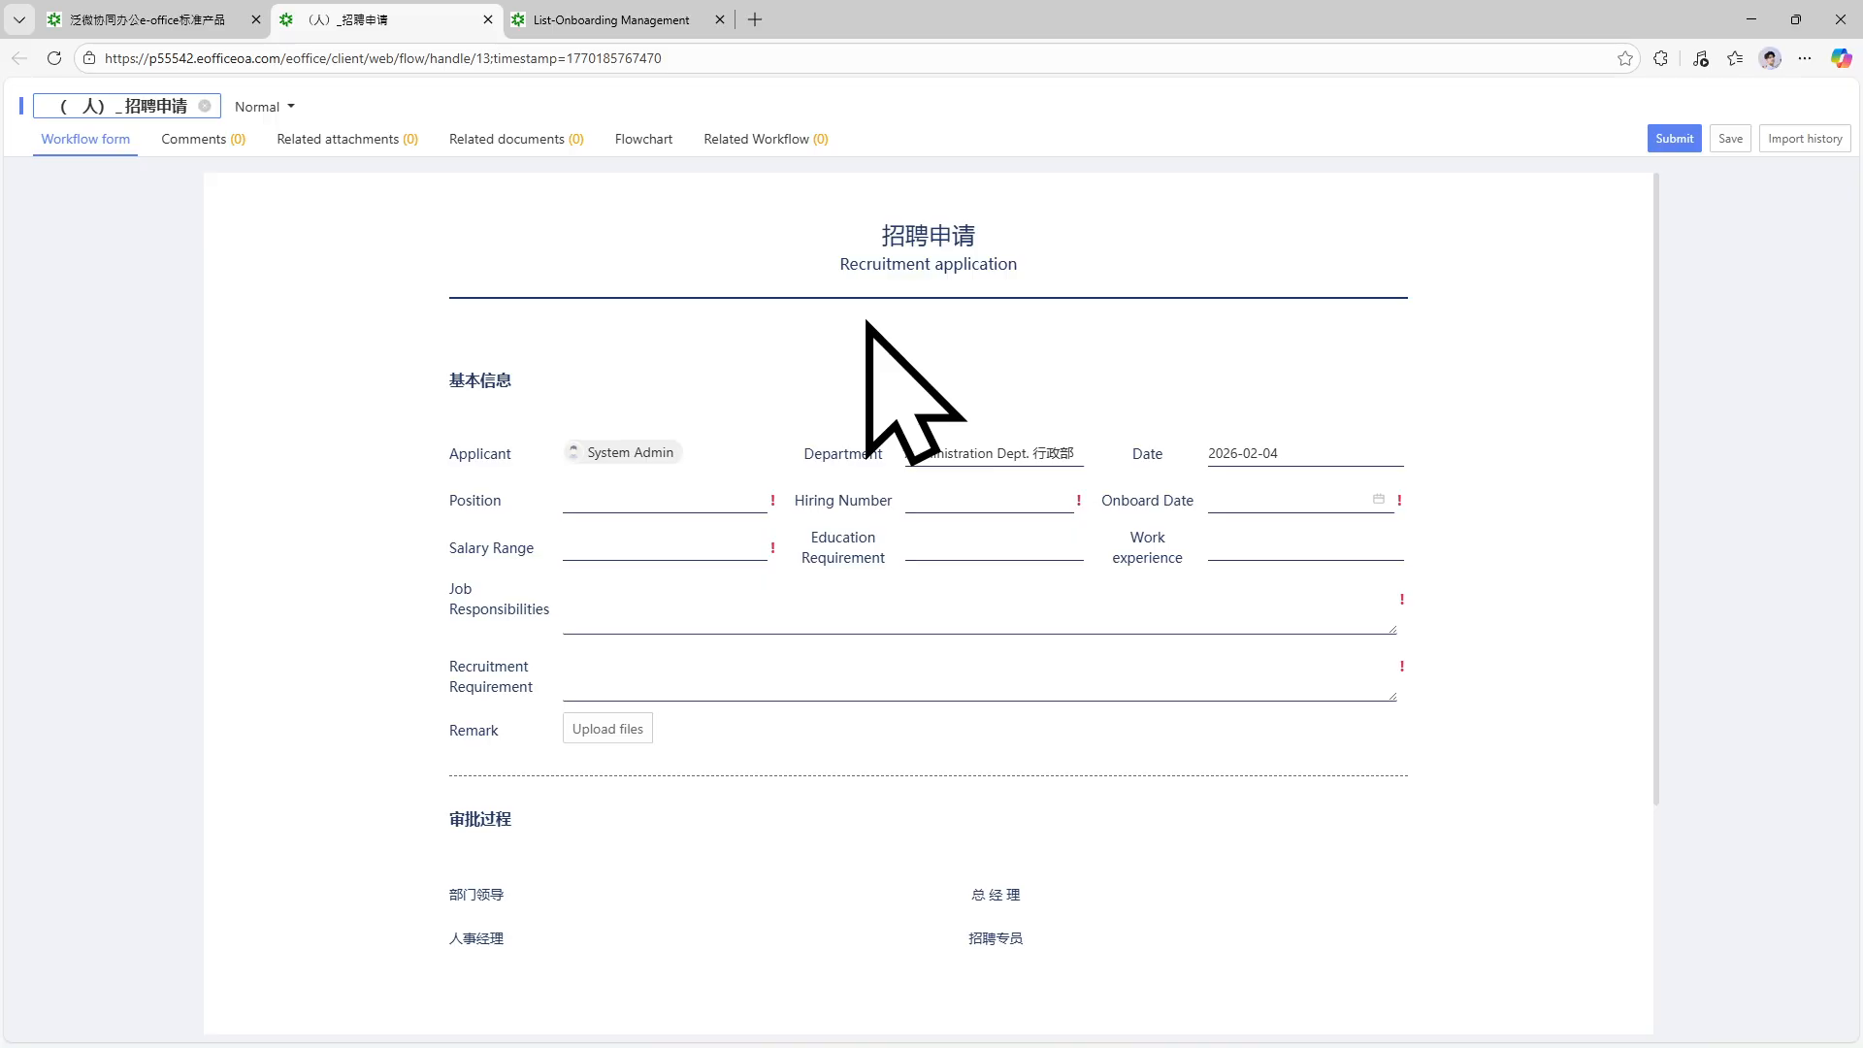
click(719, 494)
text(Test 2)
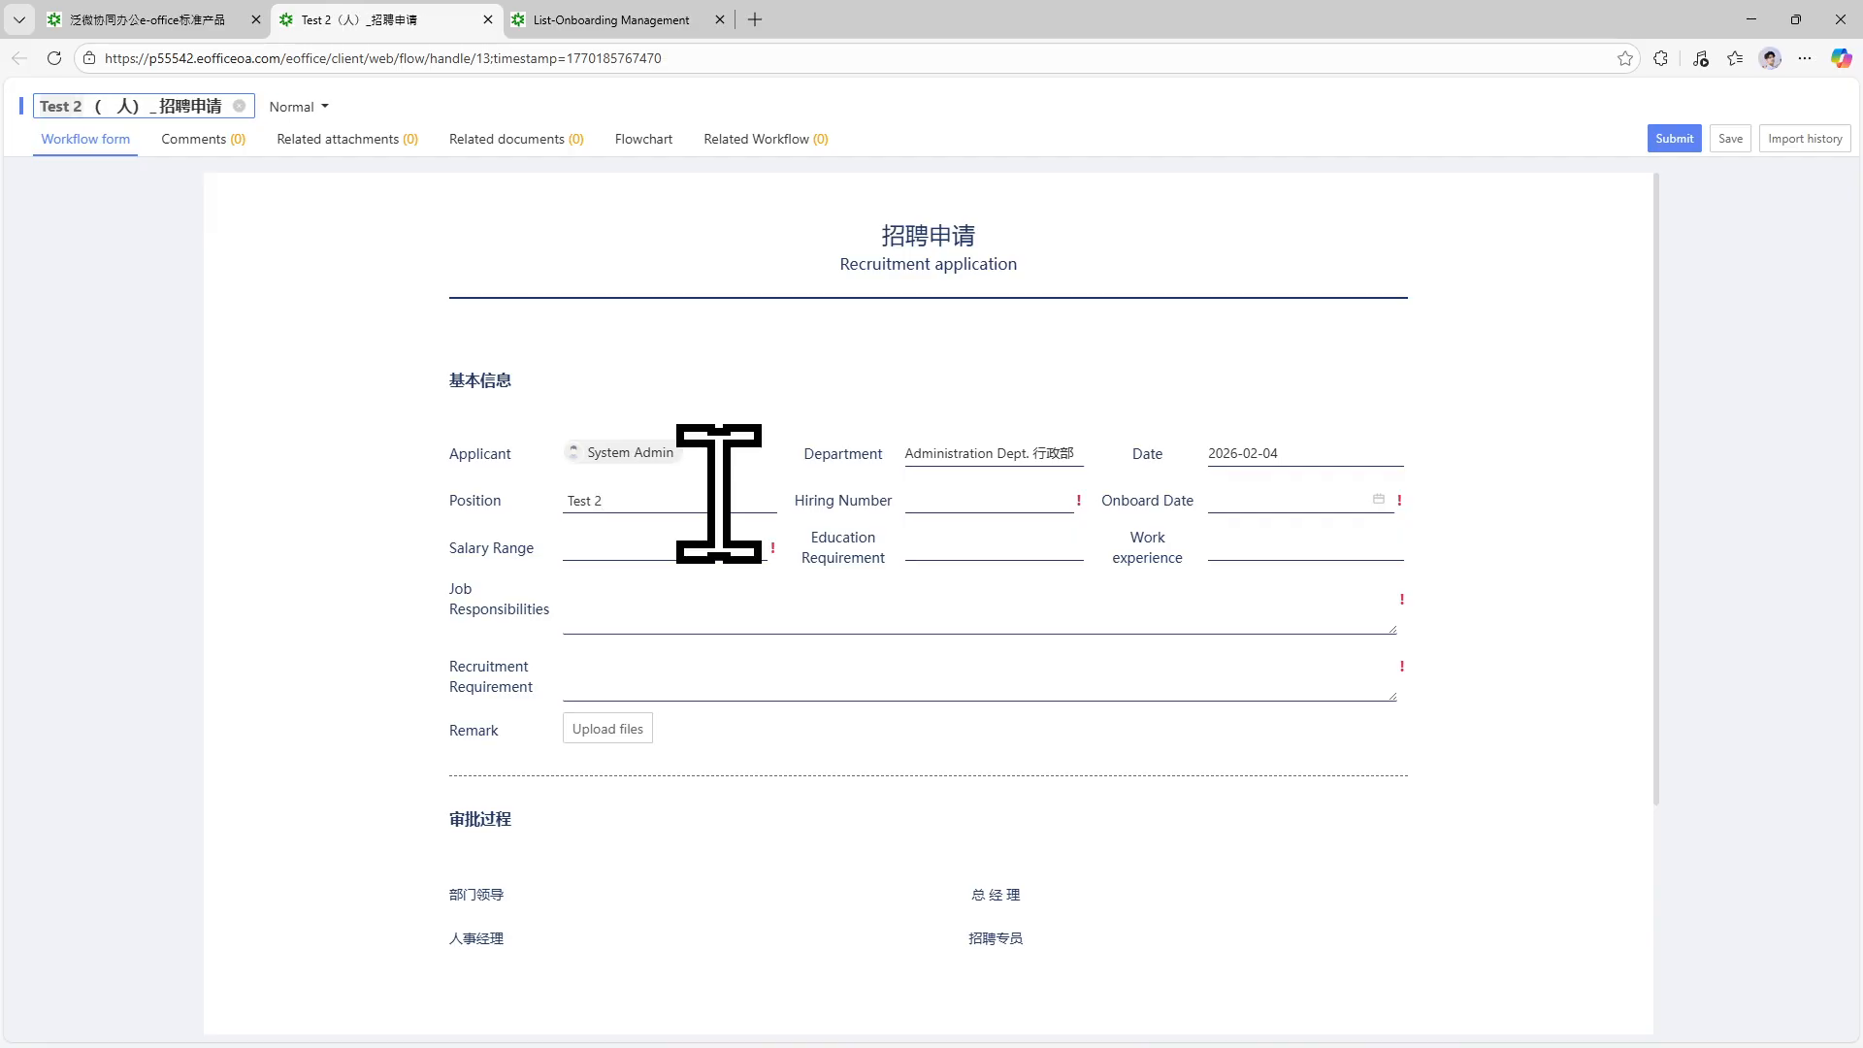
text(: )
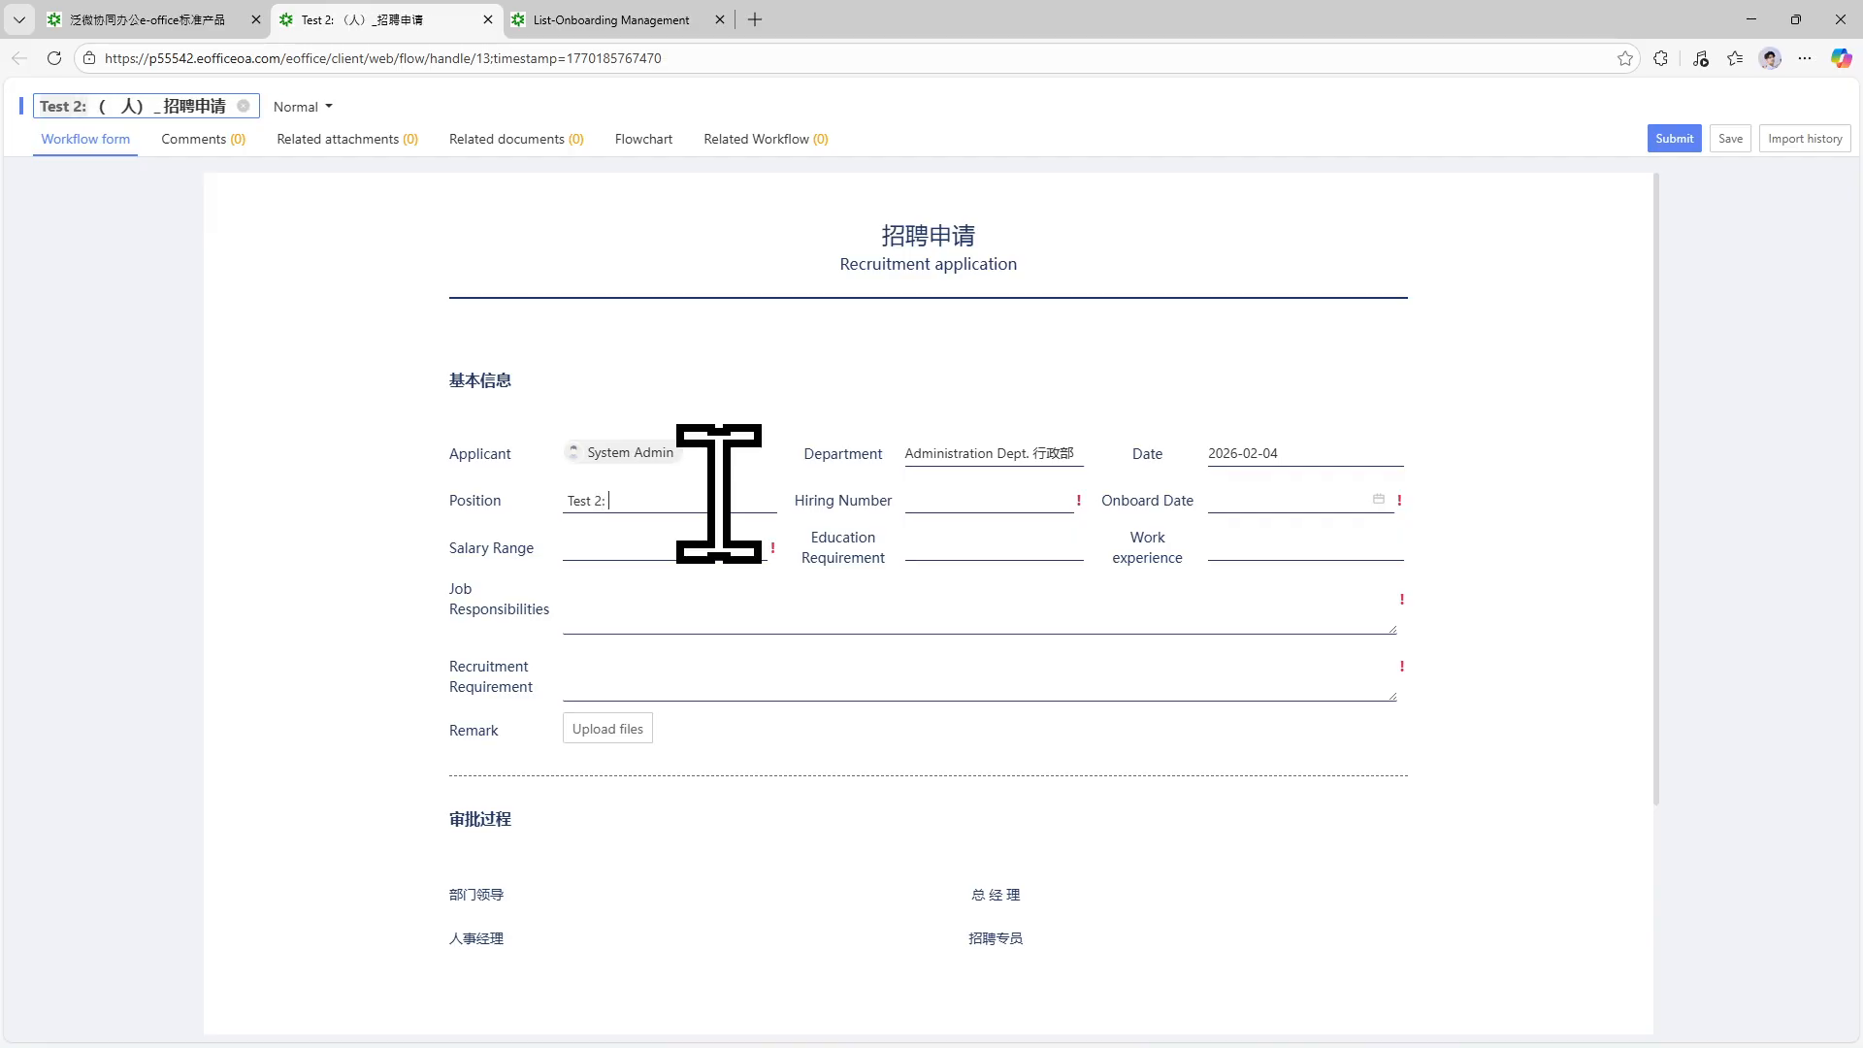
text(Program)
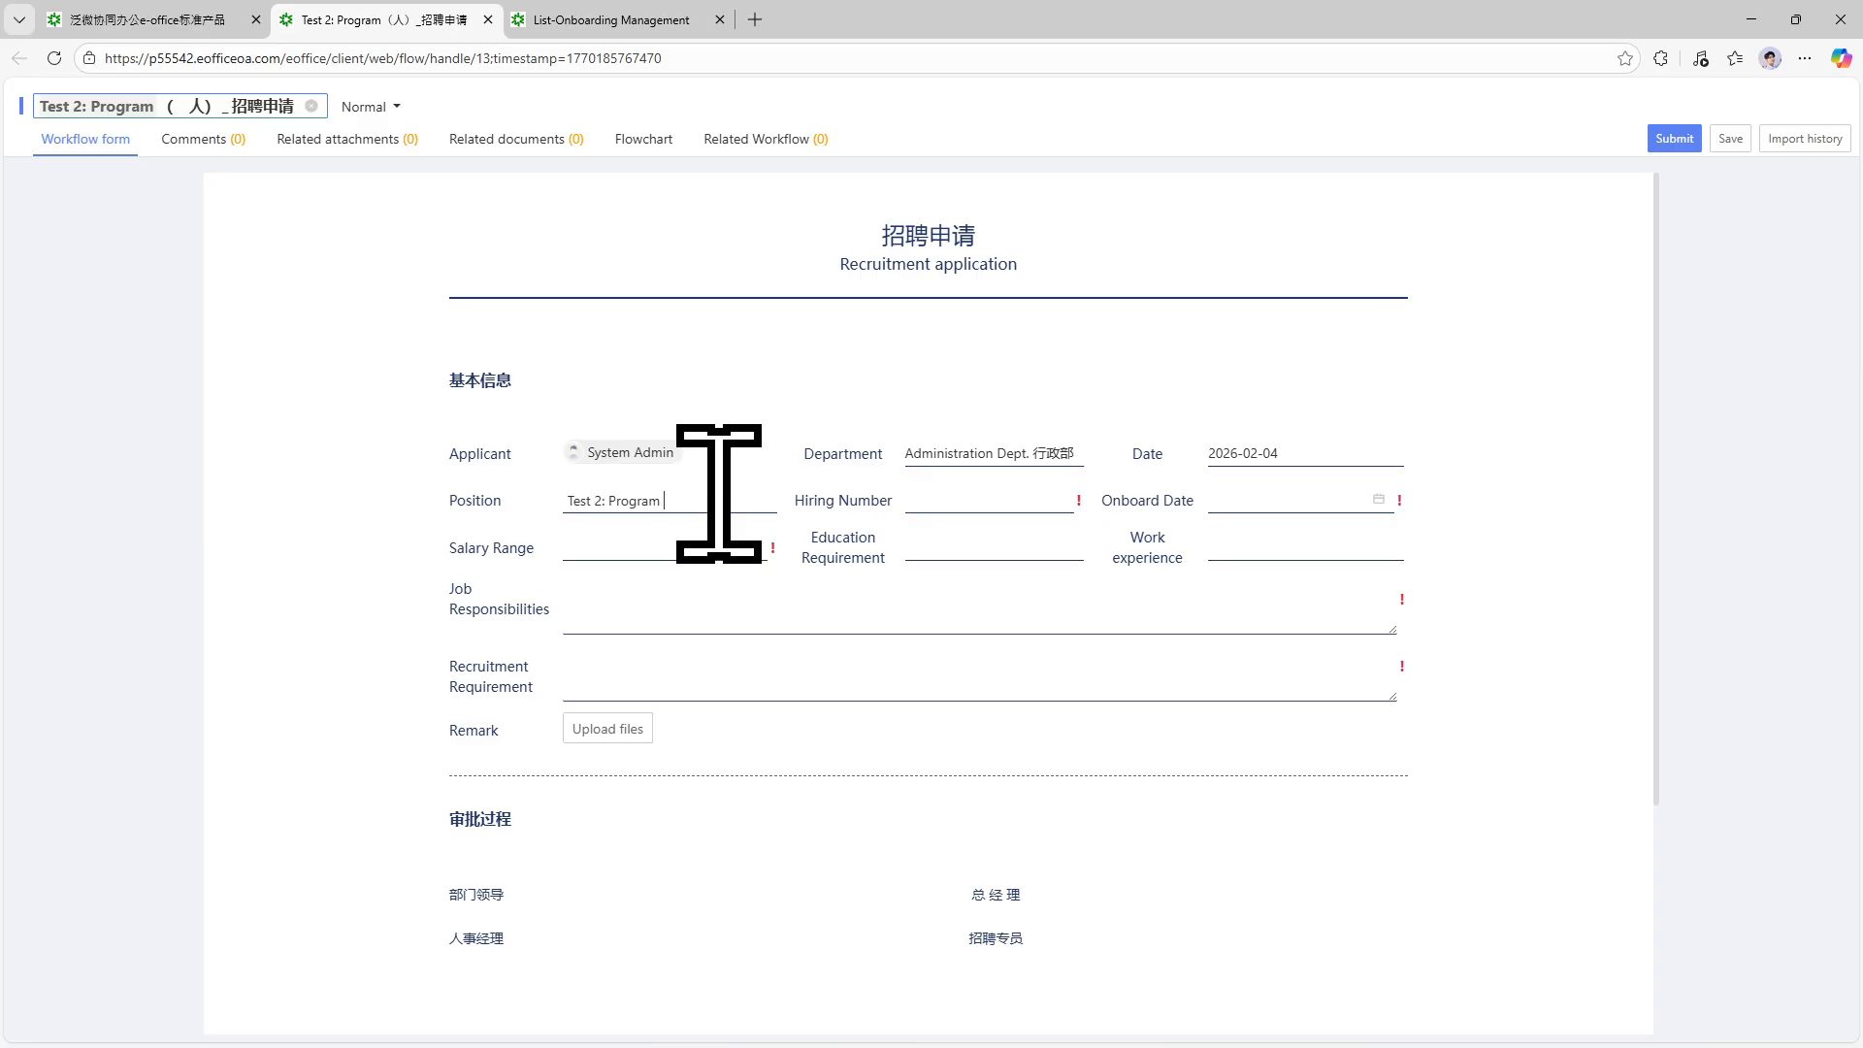
text( Manage)
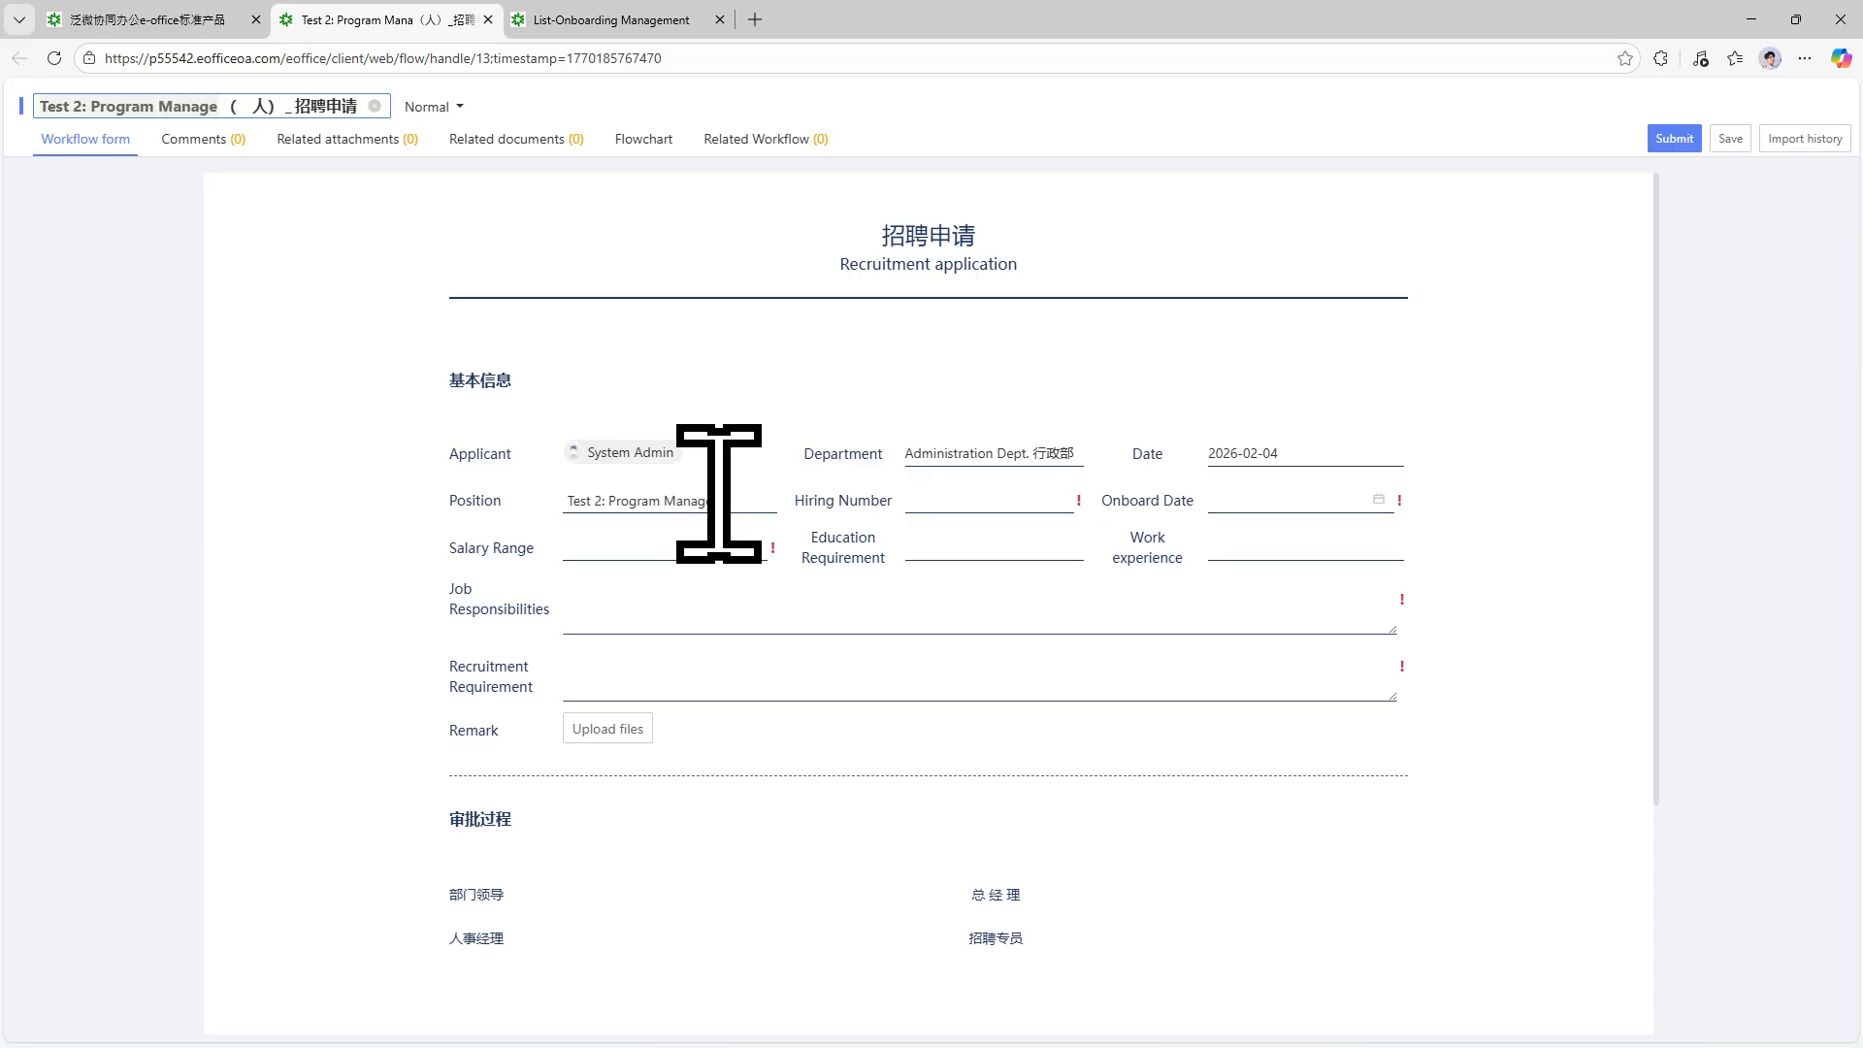
text(r)
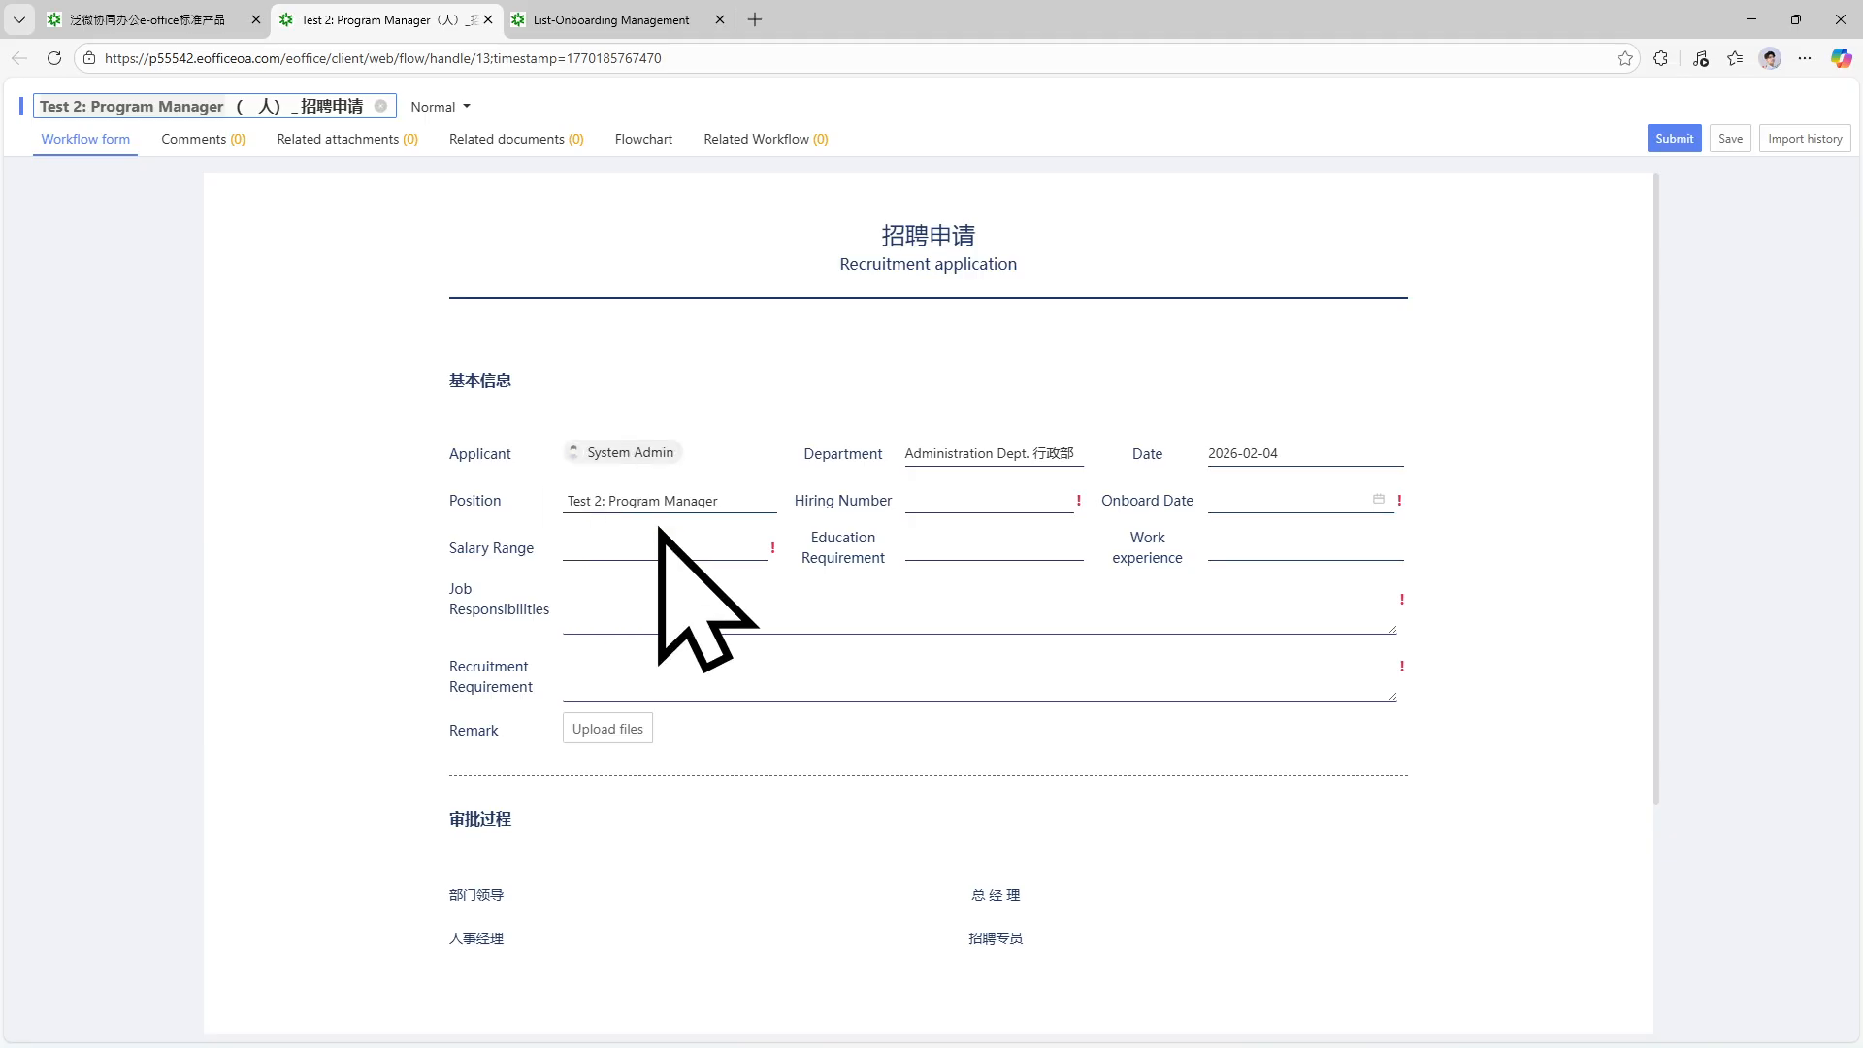
click(1008, 502)
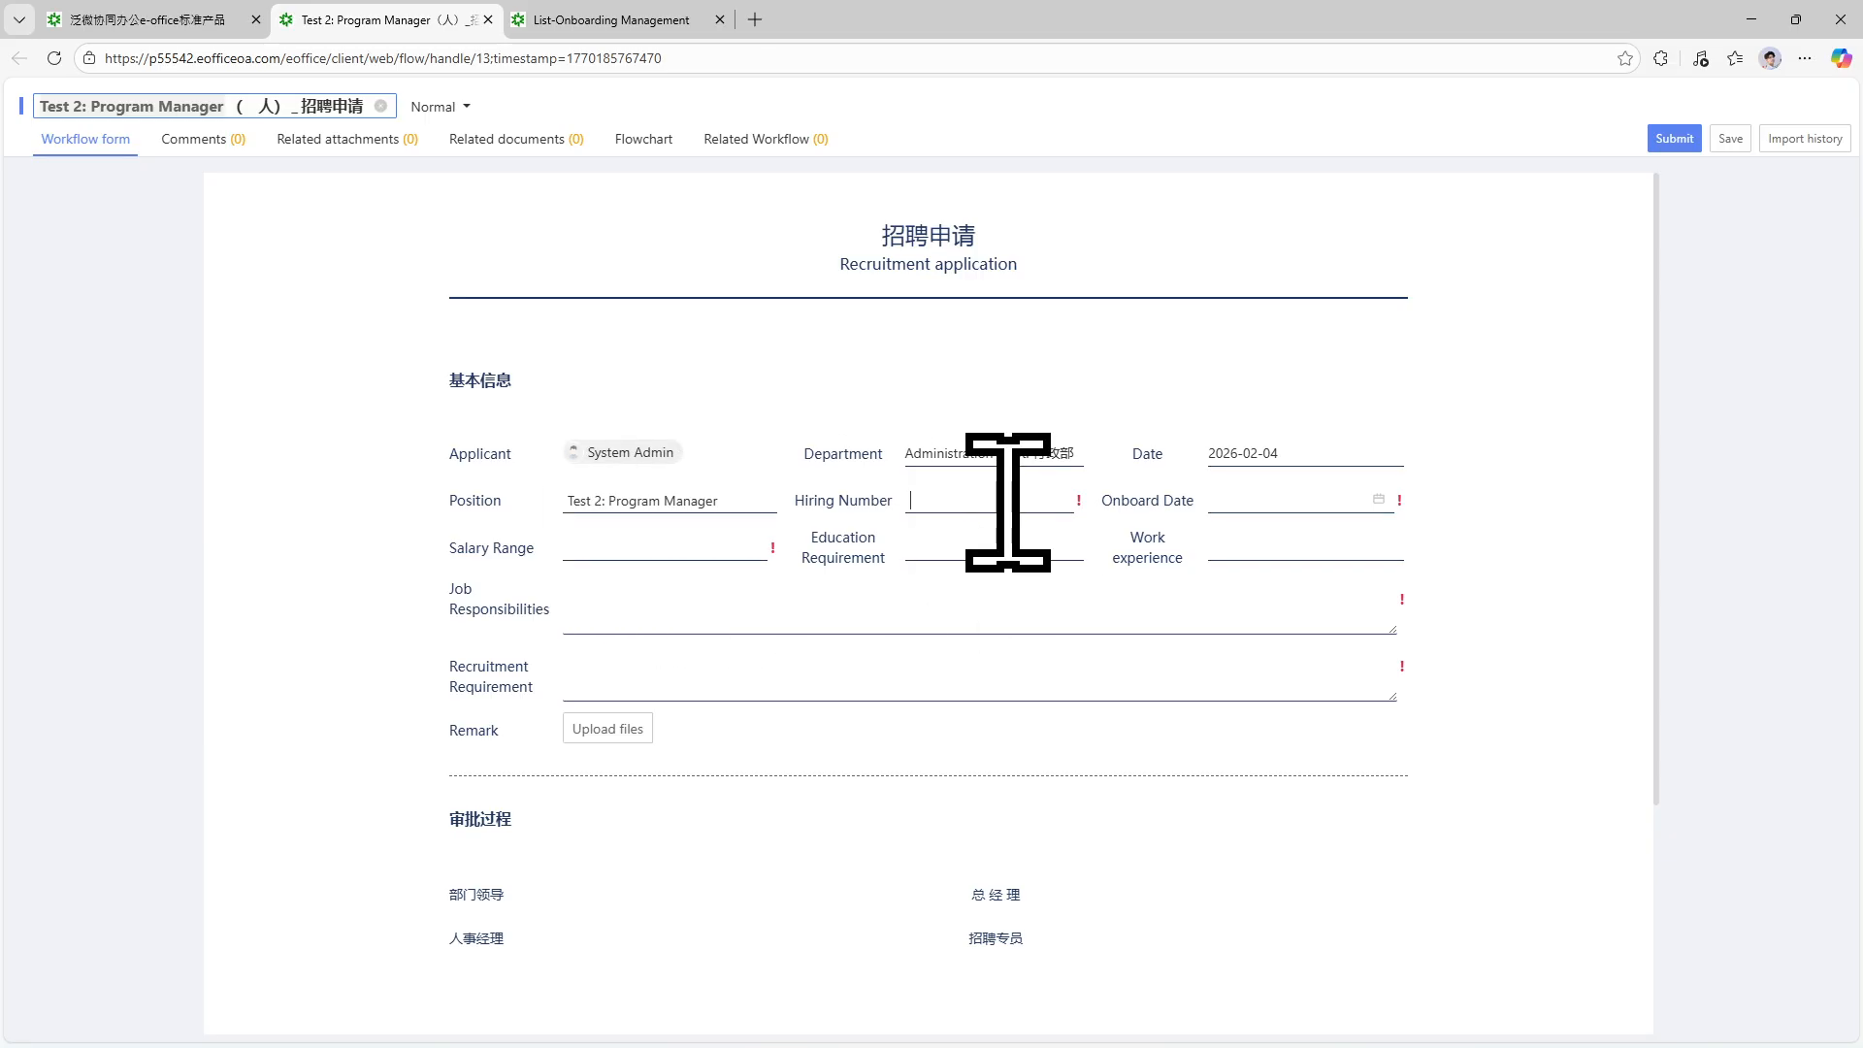
text(5)
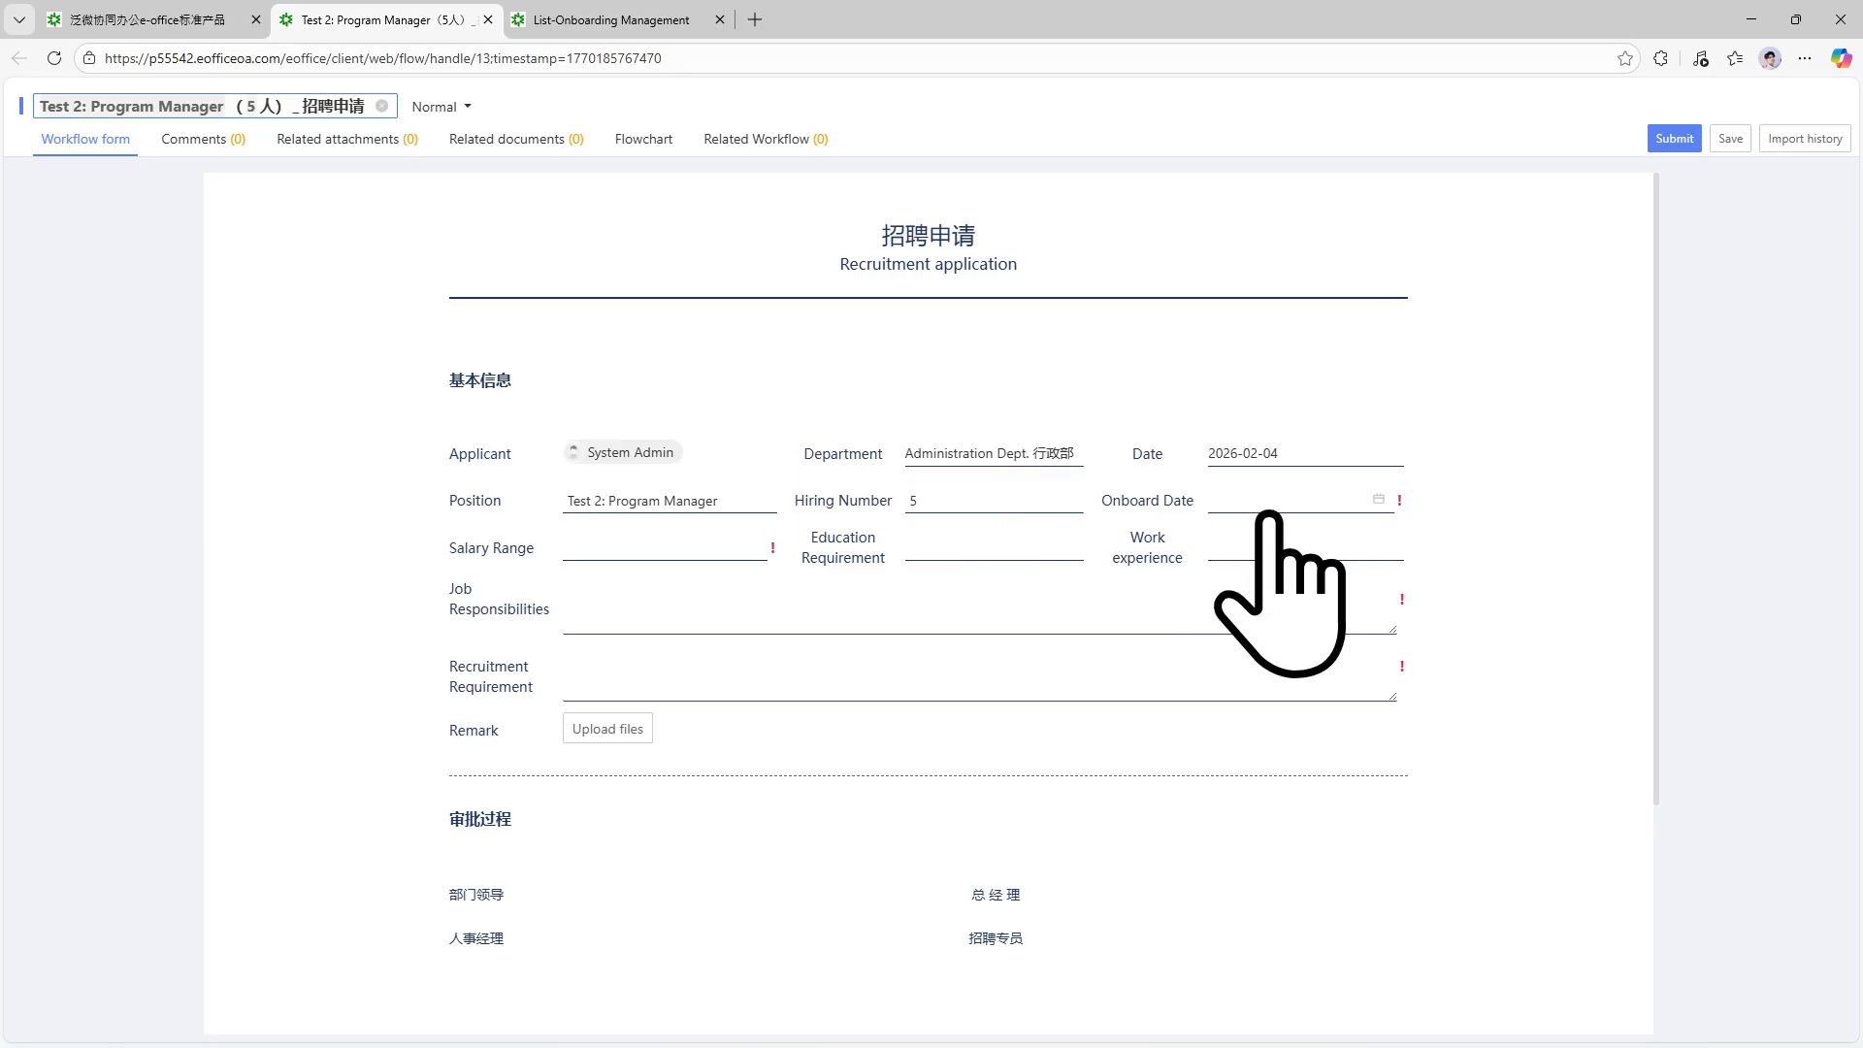
Set the Onboard Date to 2026-04-01 in the calendar.
click(1272, 492)
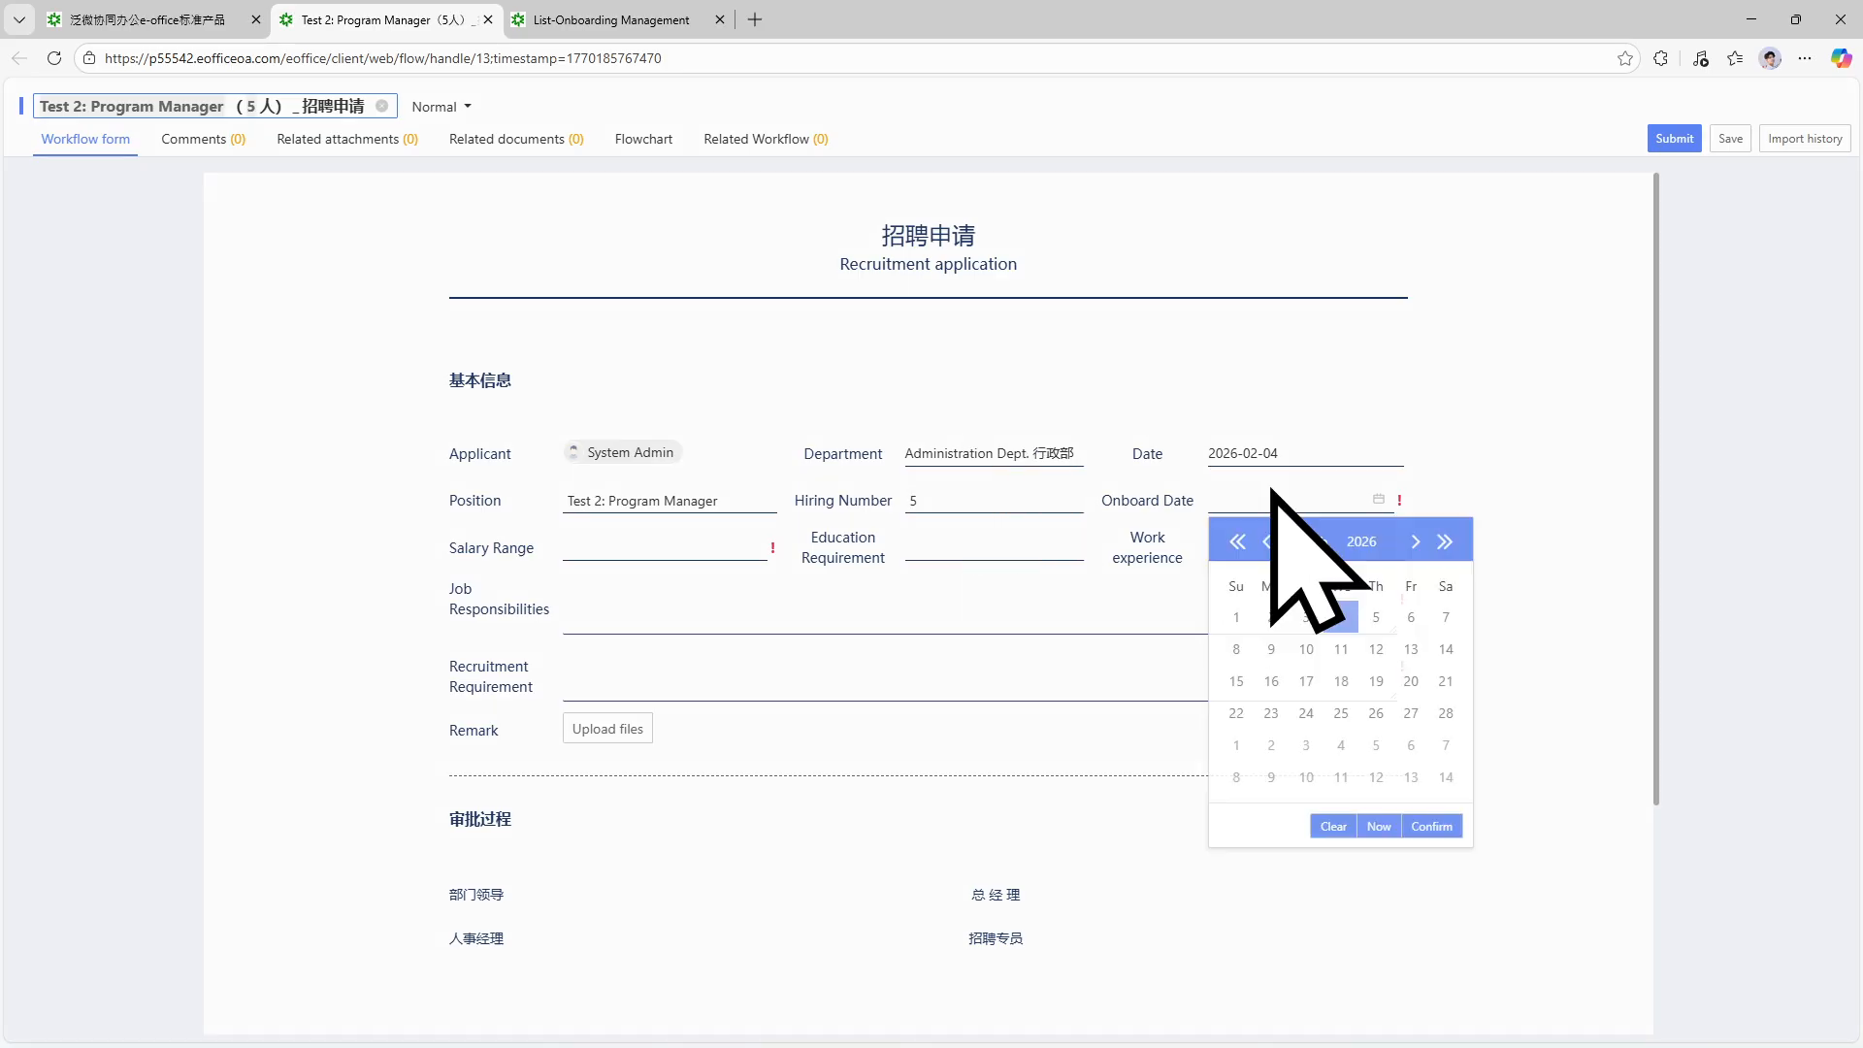
click(1414, 541)
click(1414, 542)
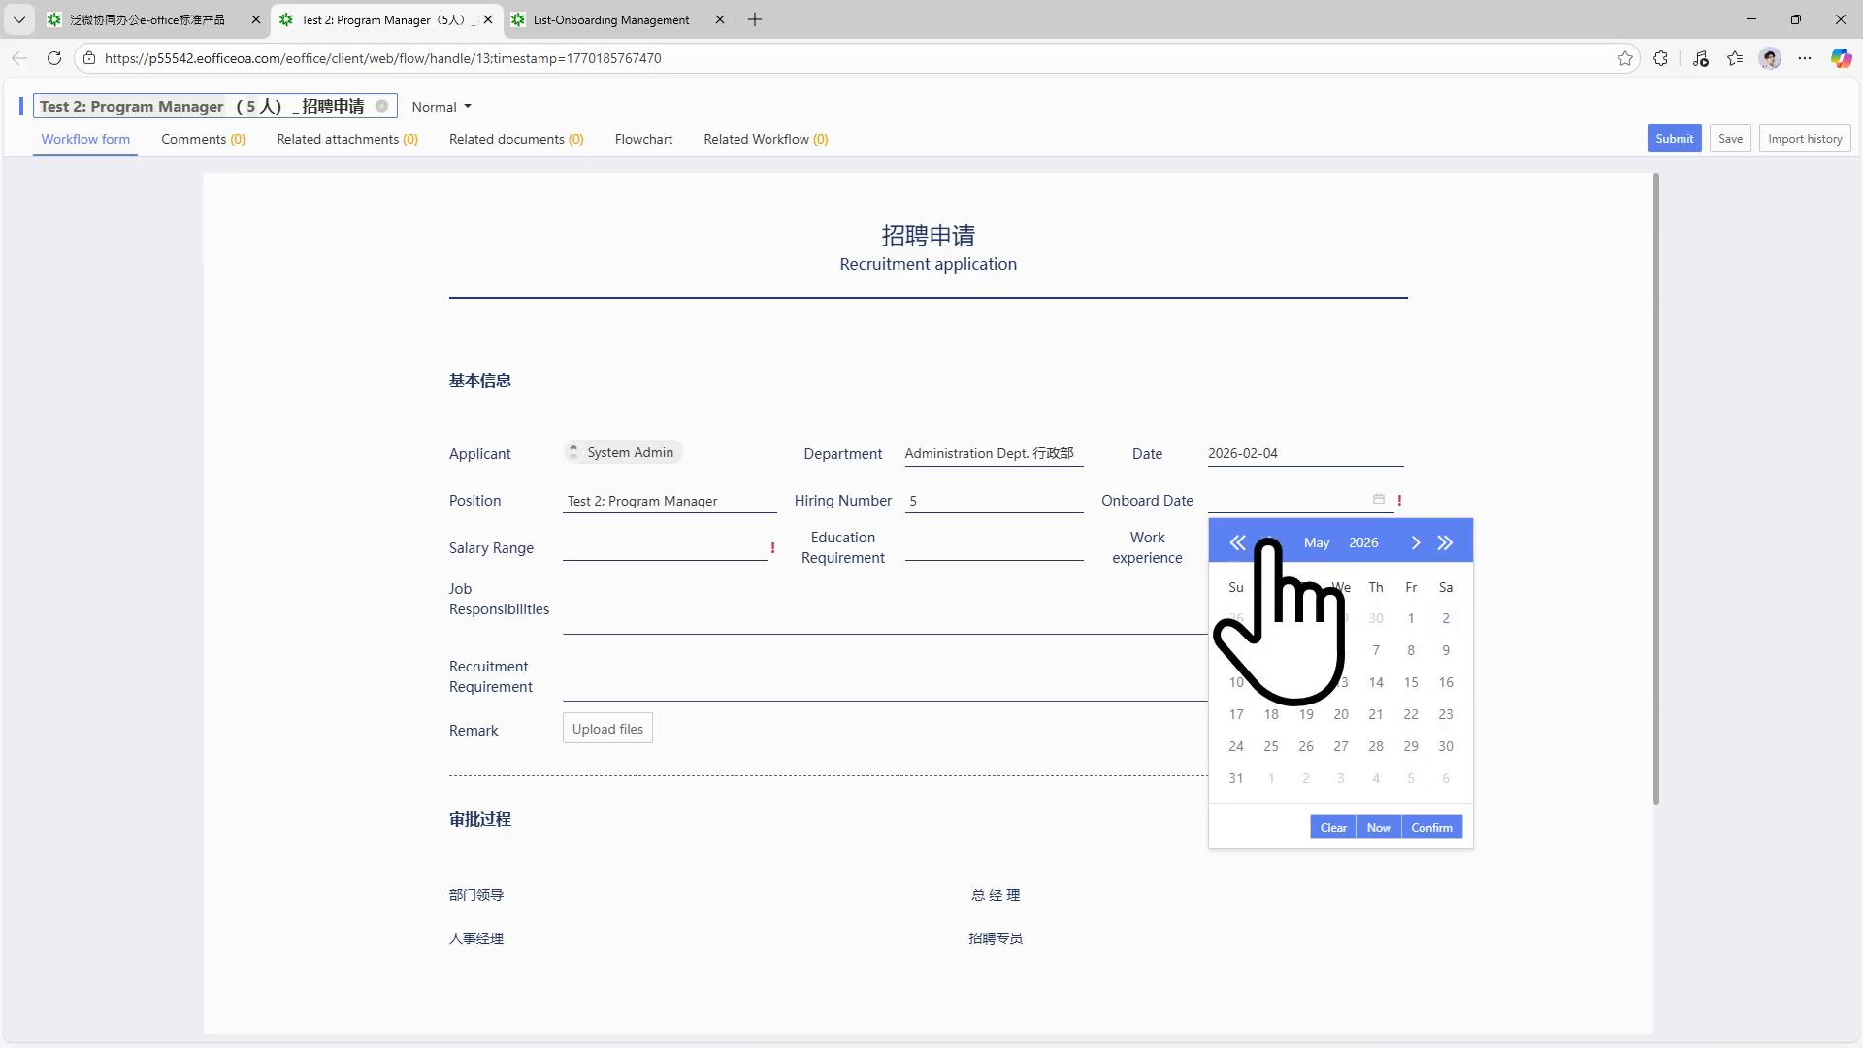
click(1341, 618)
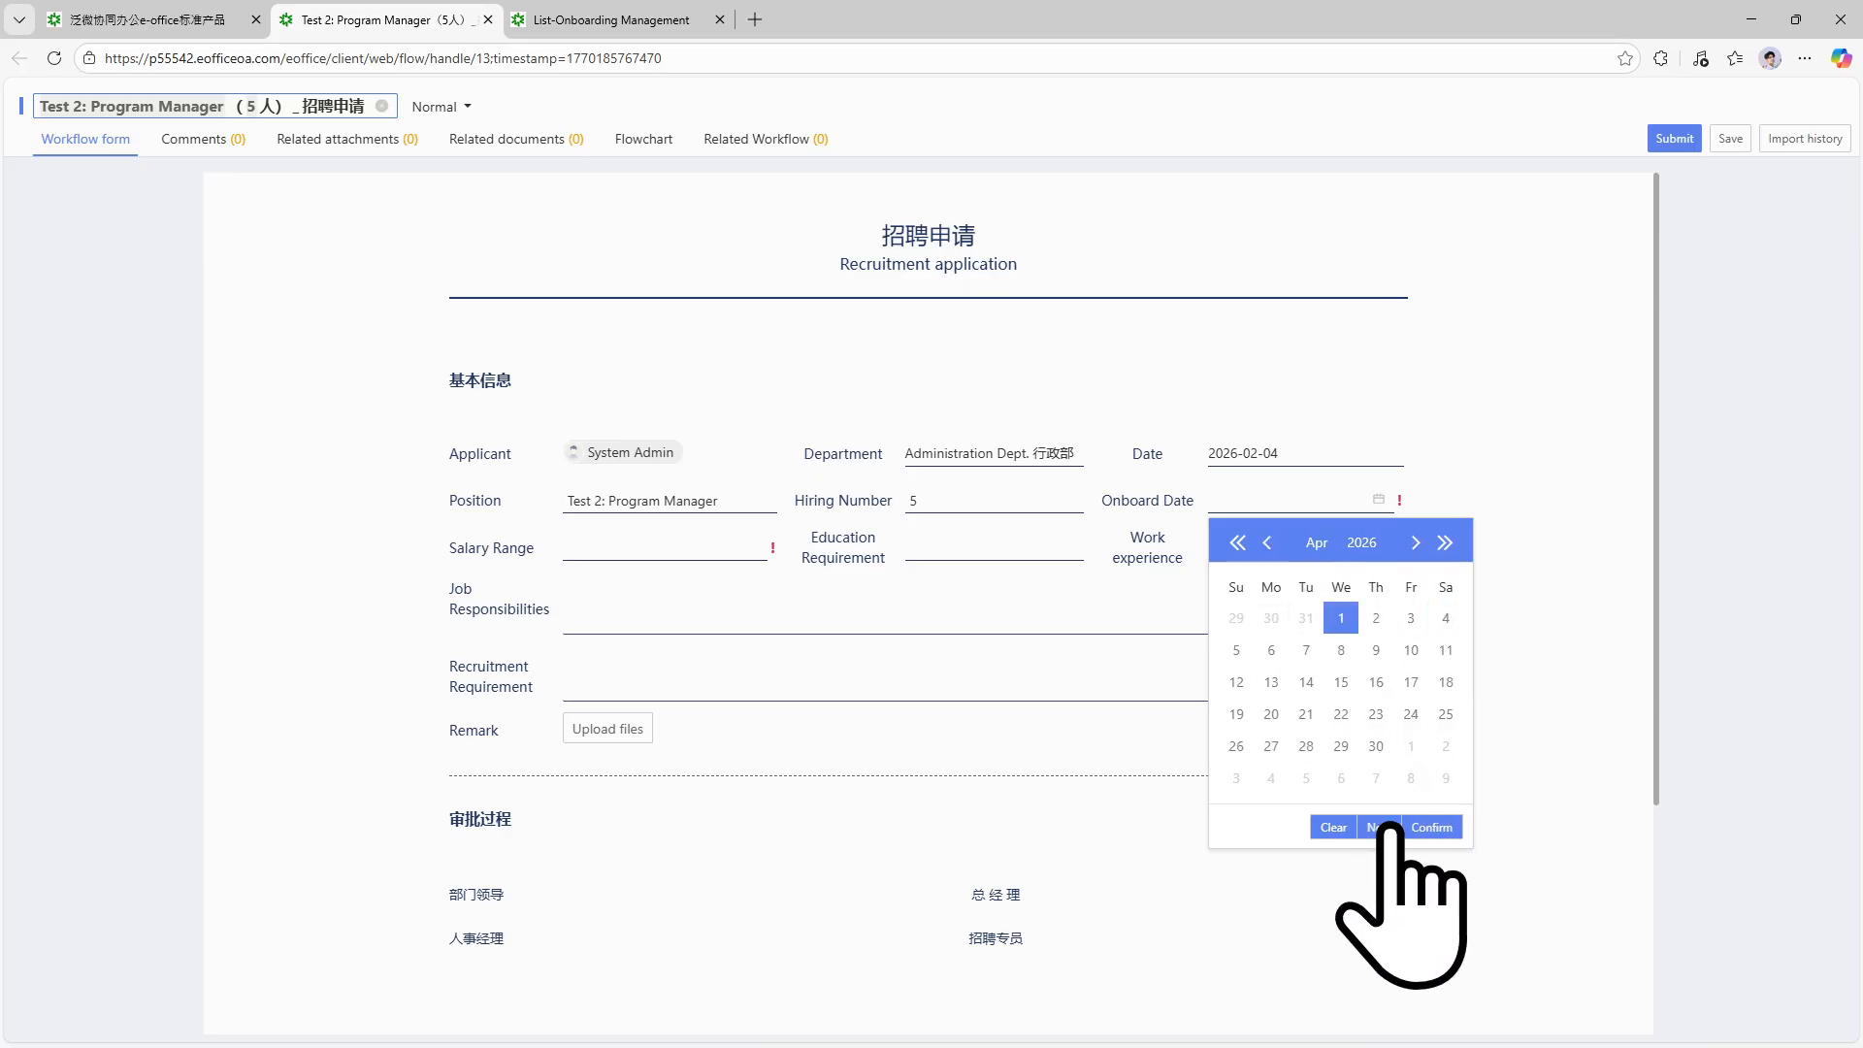
click(1430, 827)
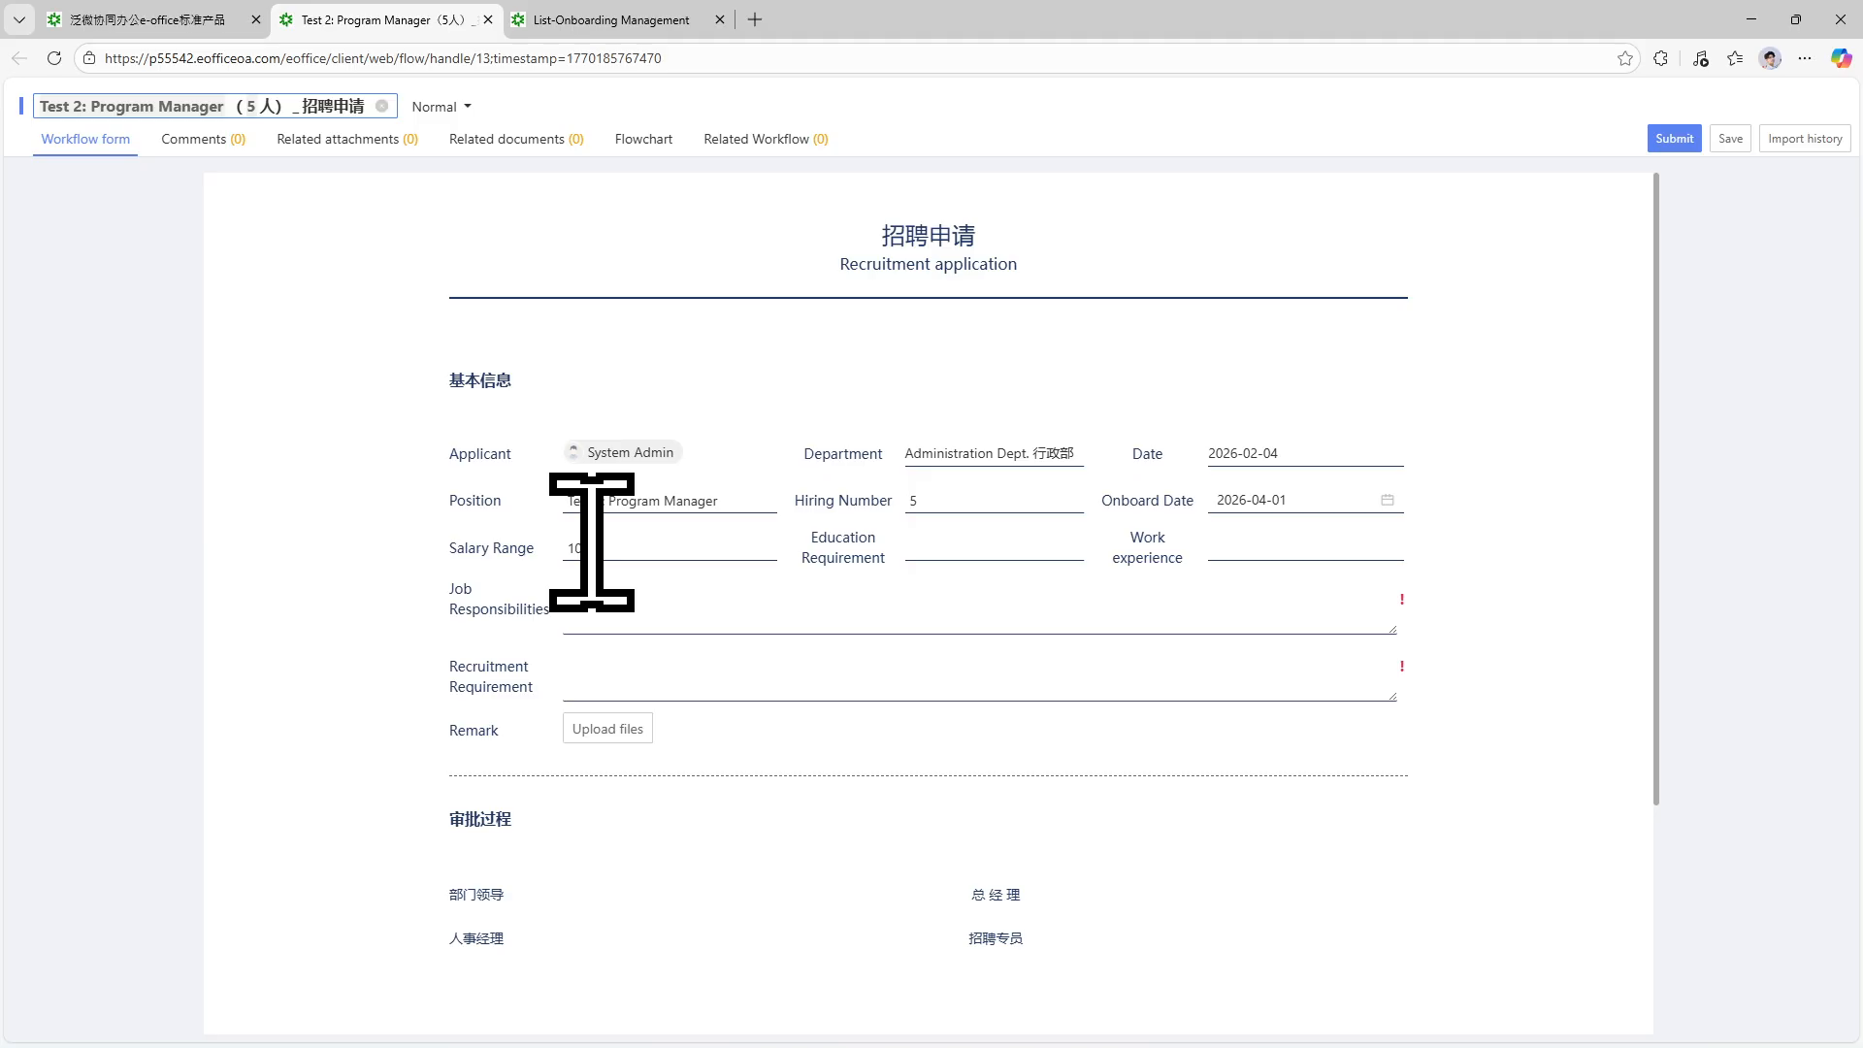
Fill in Education Requirement 'Degree' and Work experience '5 years and above'.
click(927, 546)
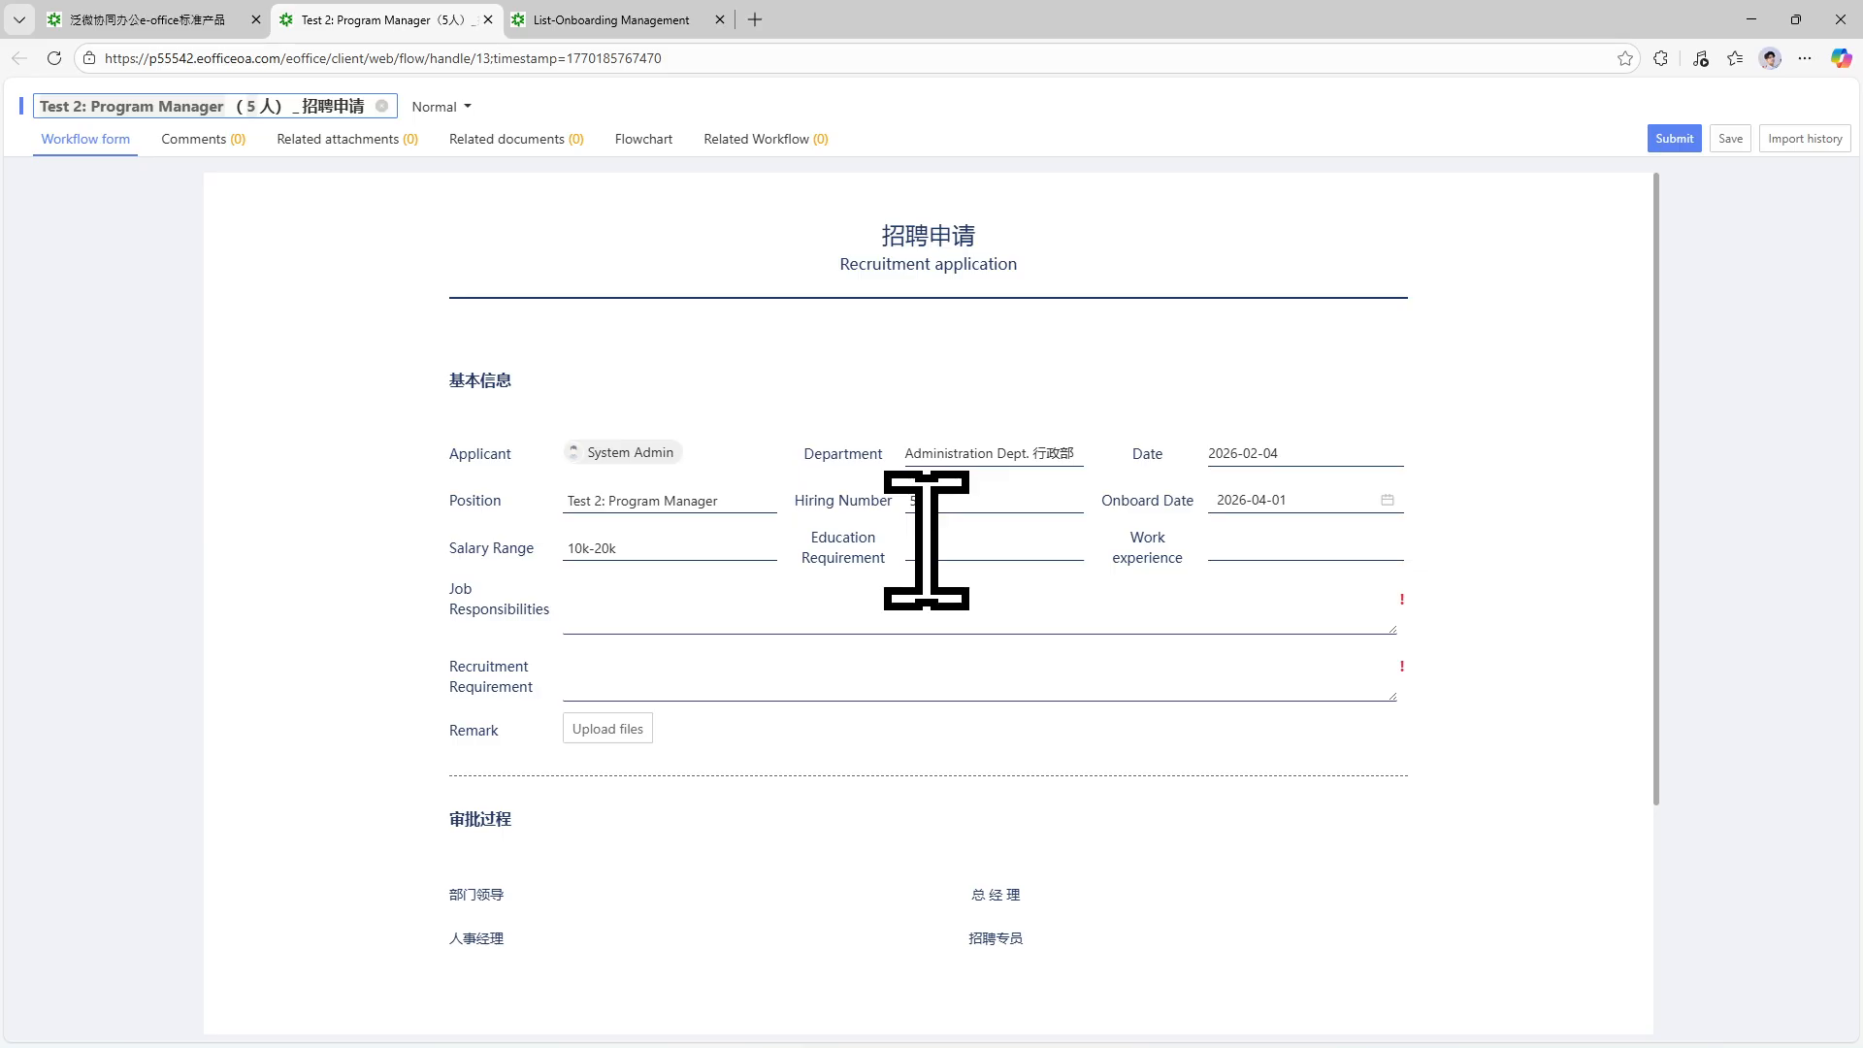
text(Degree)
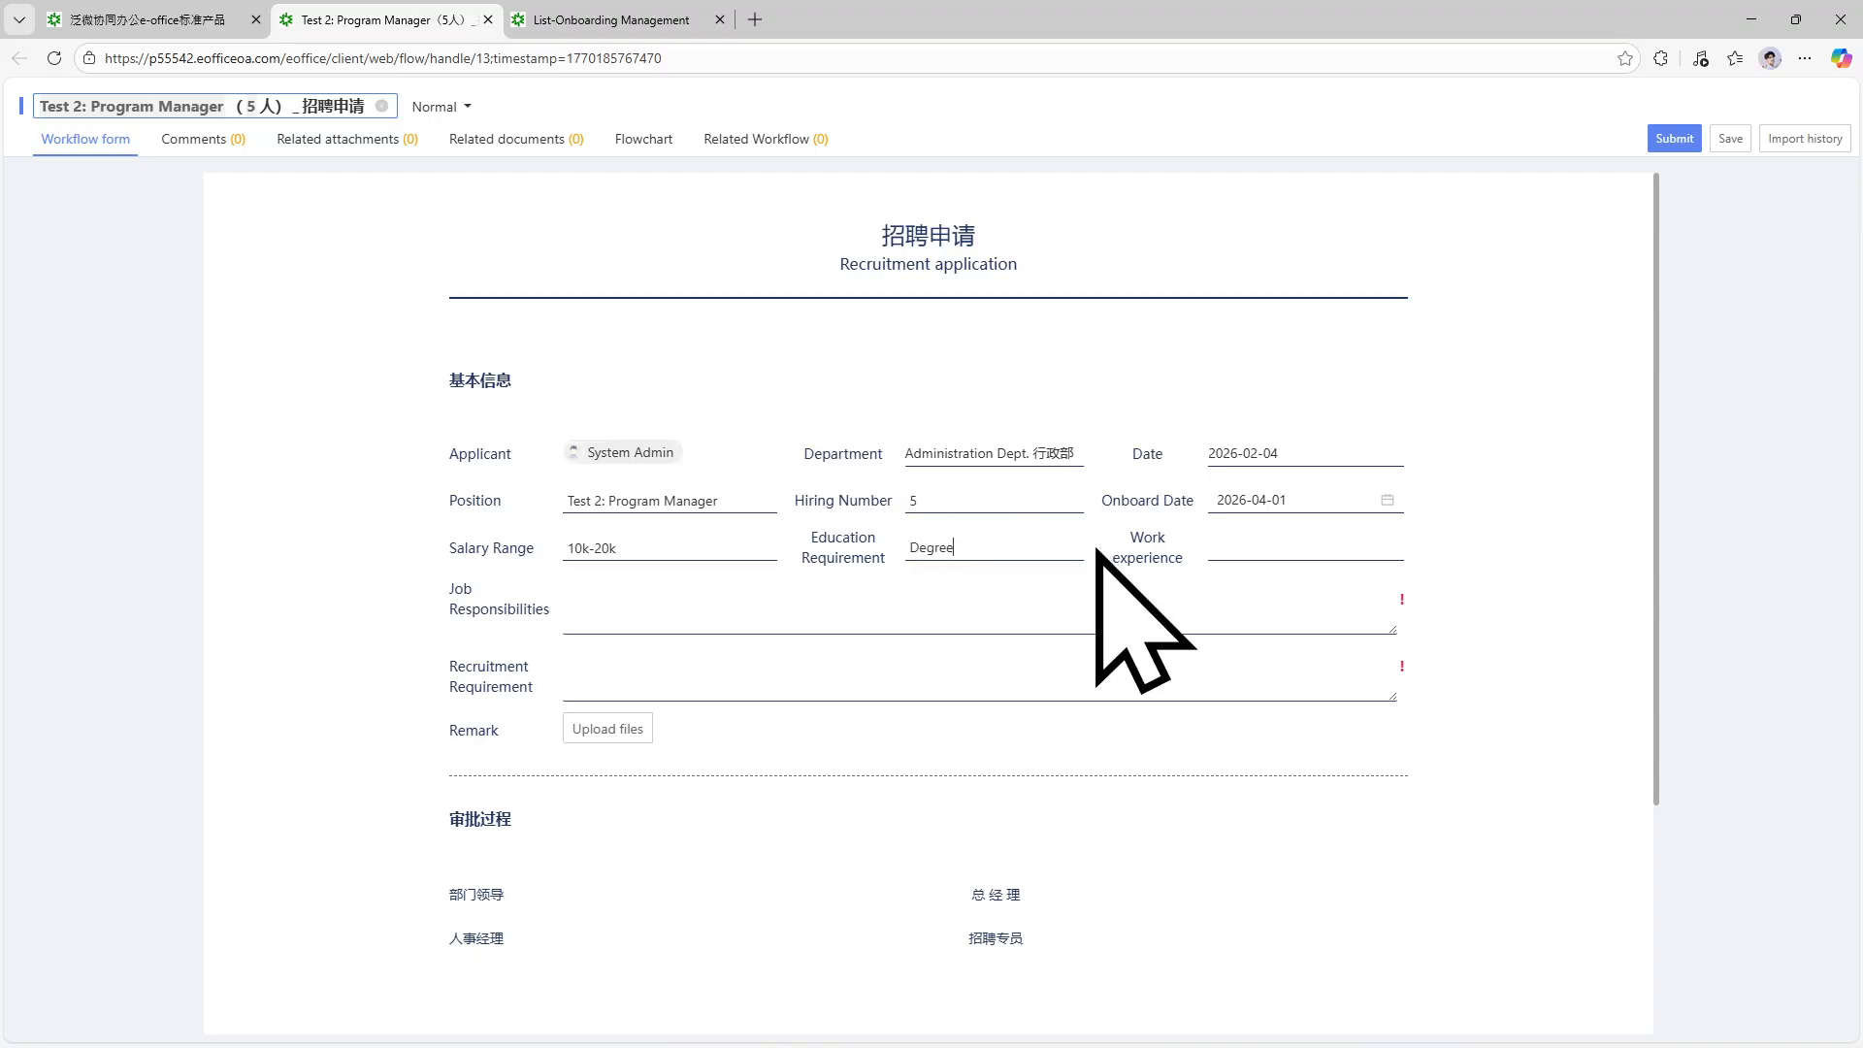
click(1315, 545)
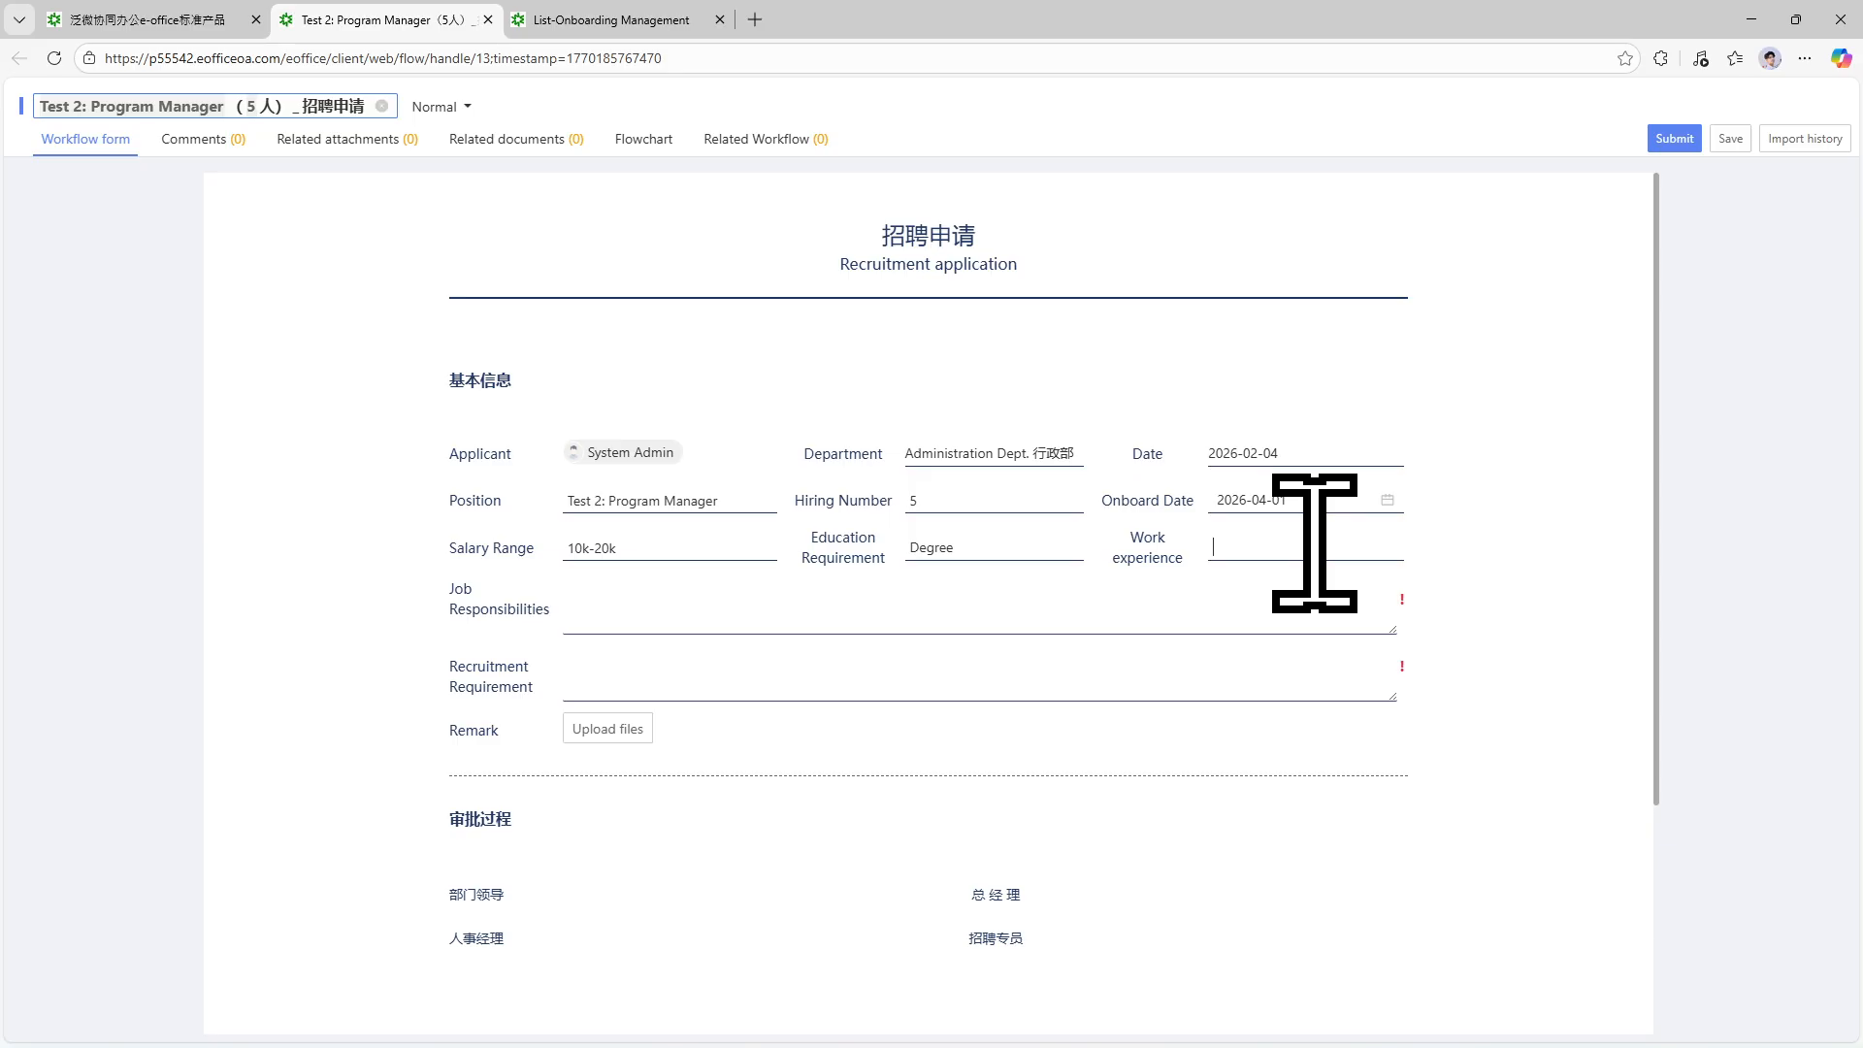
text(5 years and avo)
click(786, 598)
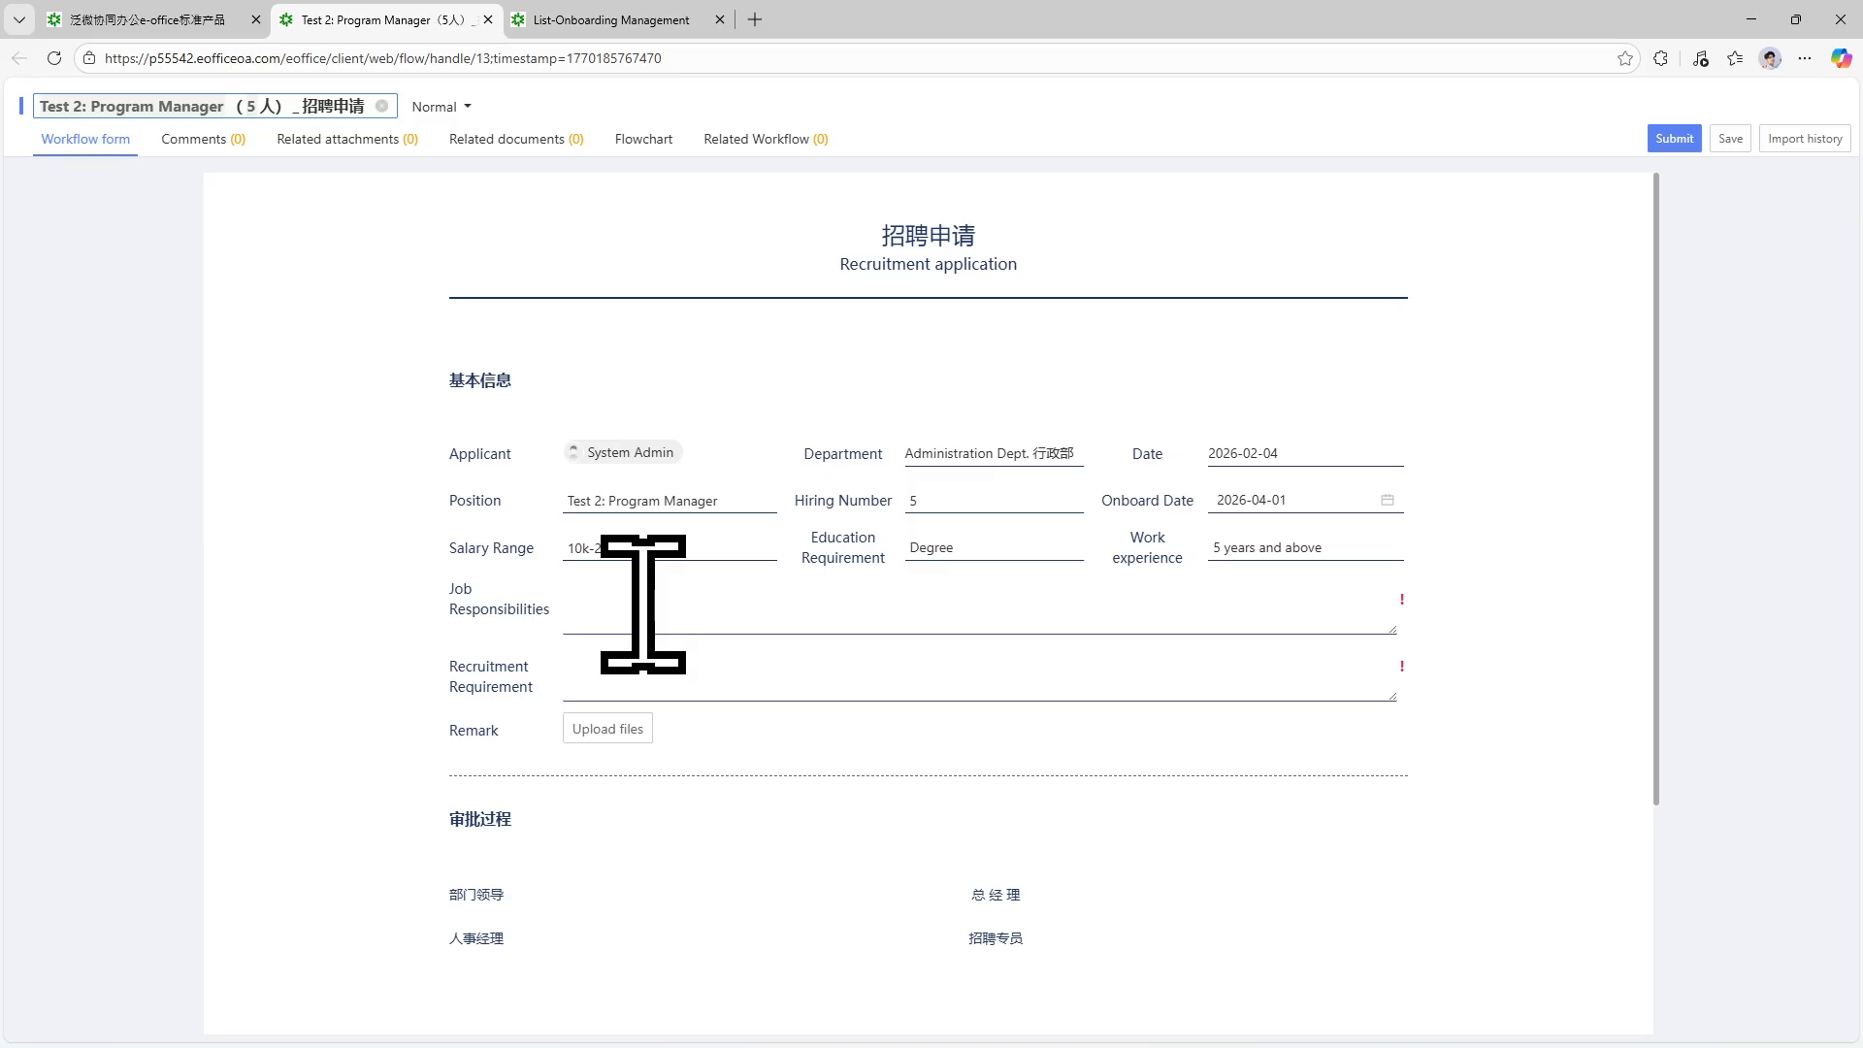
Write Job Responsibilities 'Details / Desc of Job Responsibility' and a Finance and Banking industry experience requirement.
text(Detibyt)
key(BackSpace)
key(BackSpace)
text(of Job Responsoib)
key(BackSpace)
key(BackSpace)
key(BackSpace)
text(ibility)
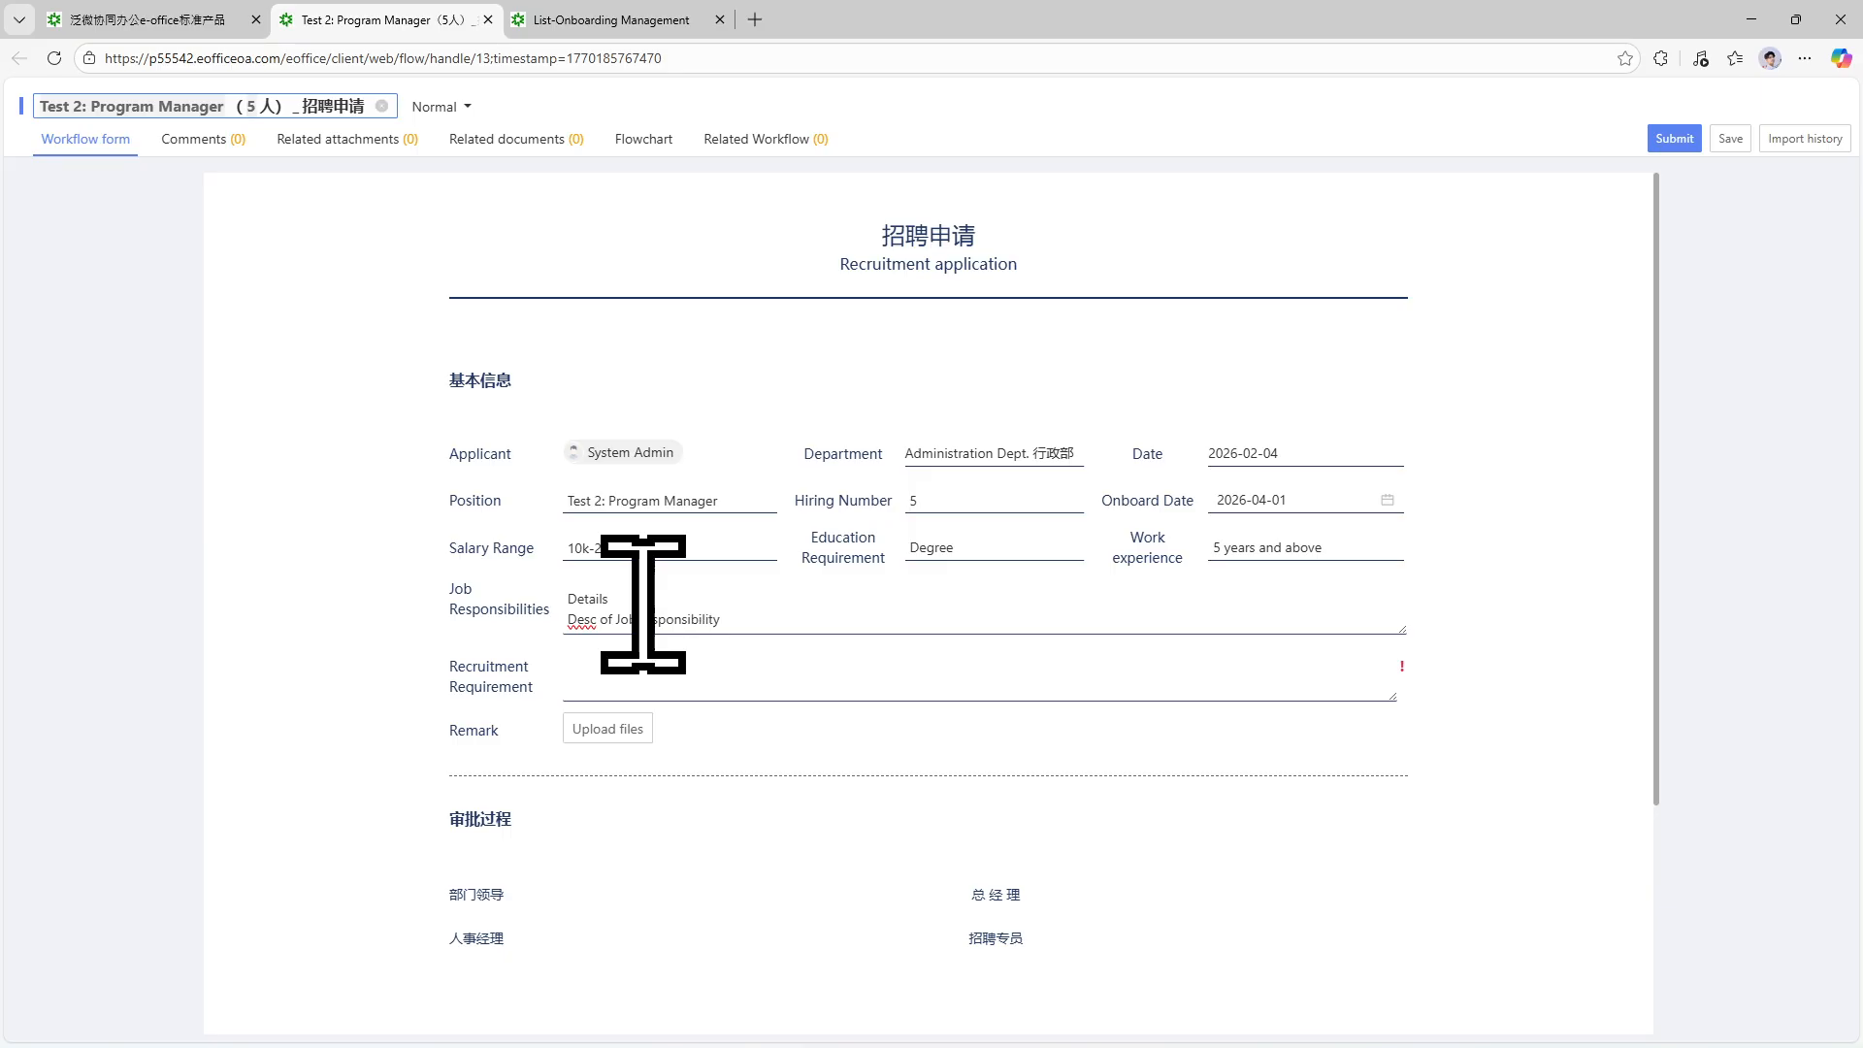
click(644, 668)
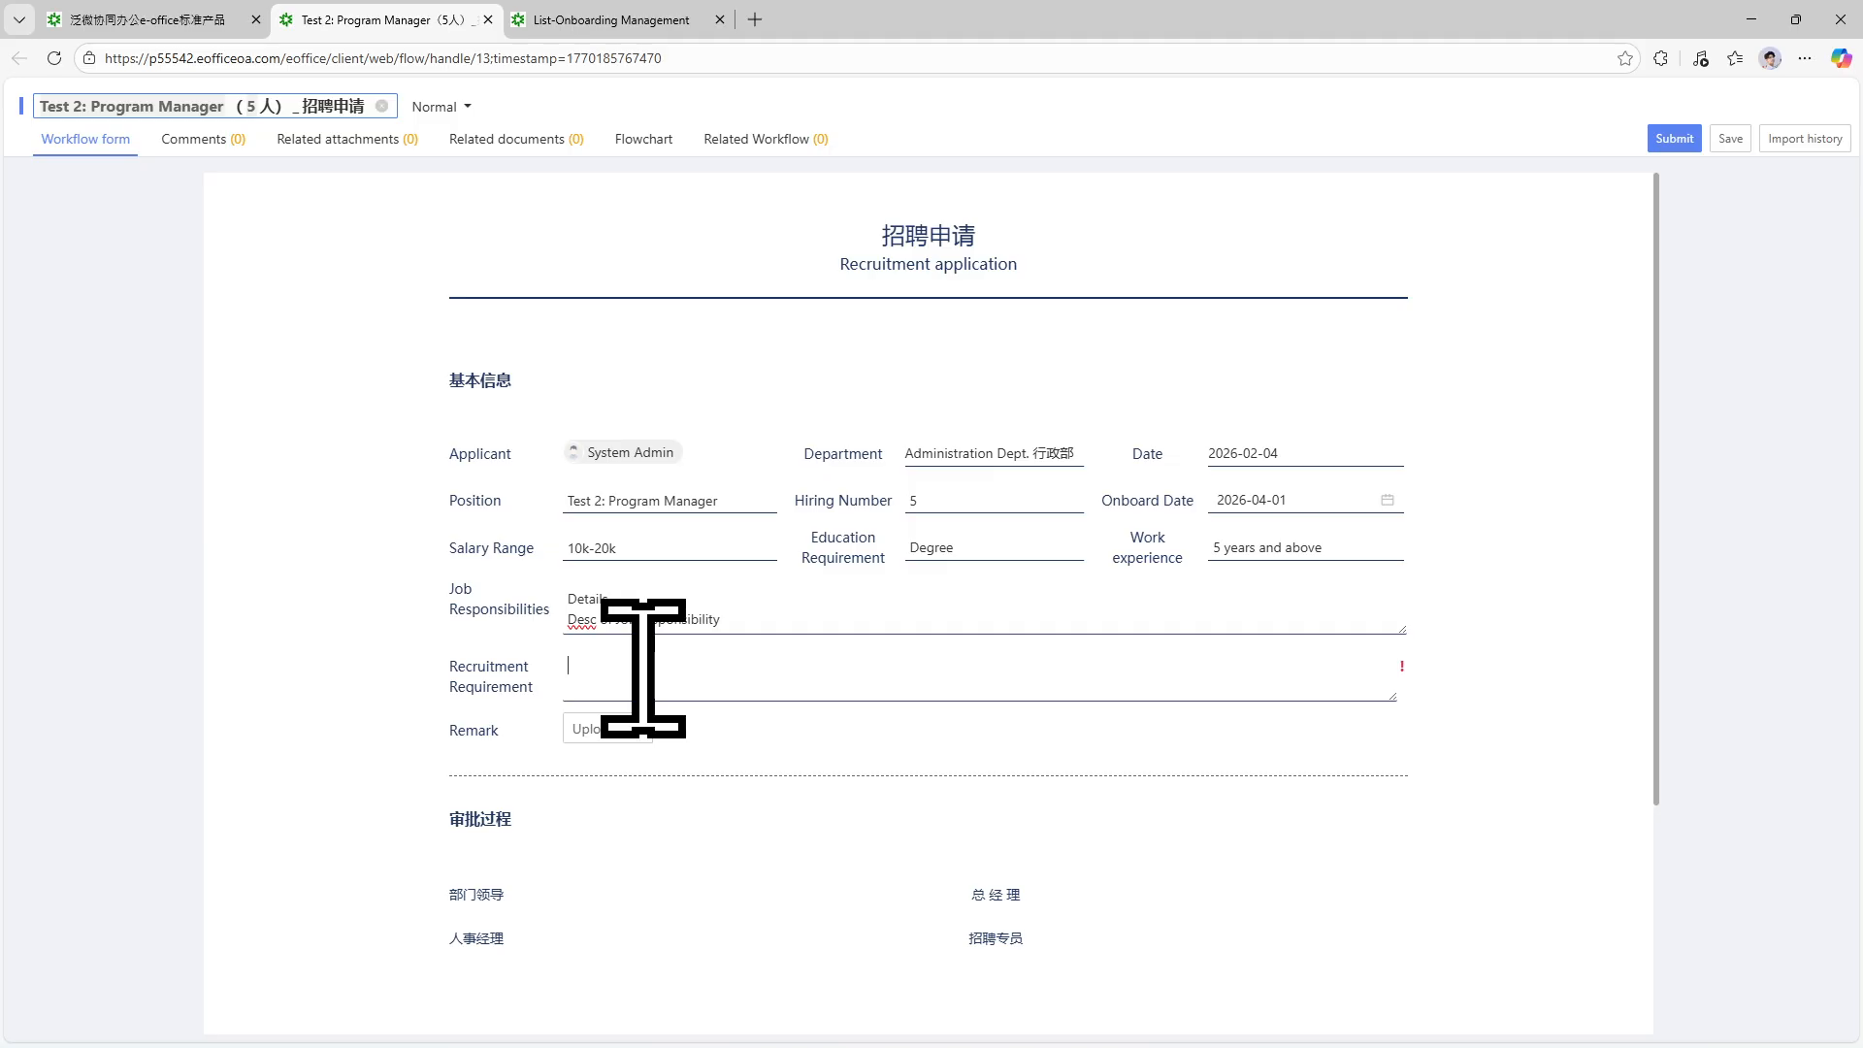
text(Require experience in Finance and)
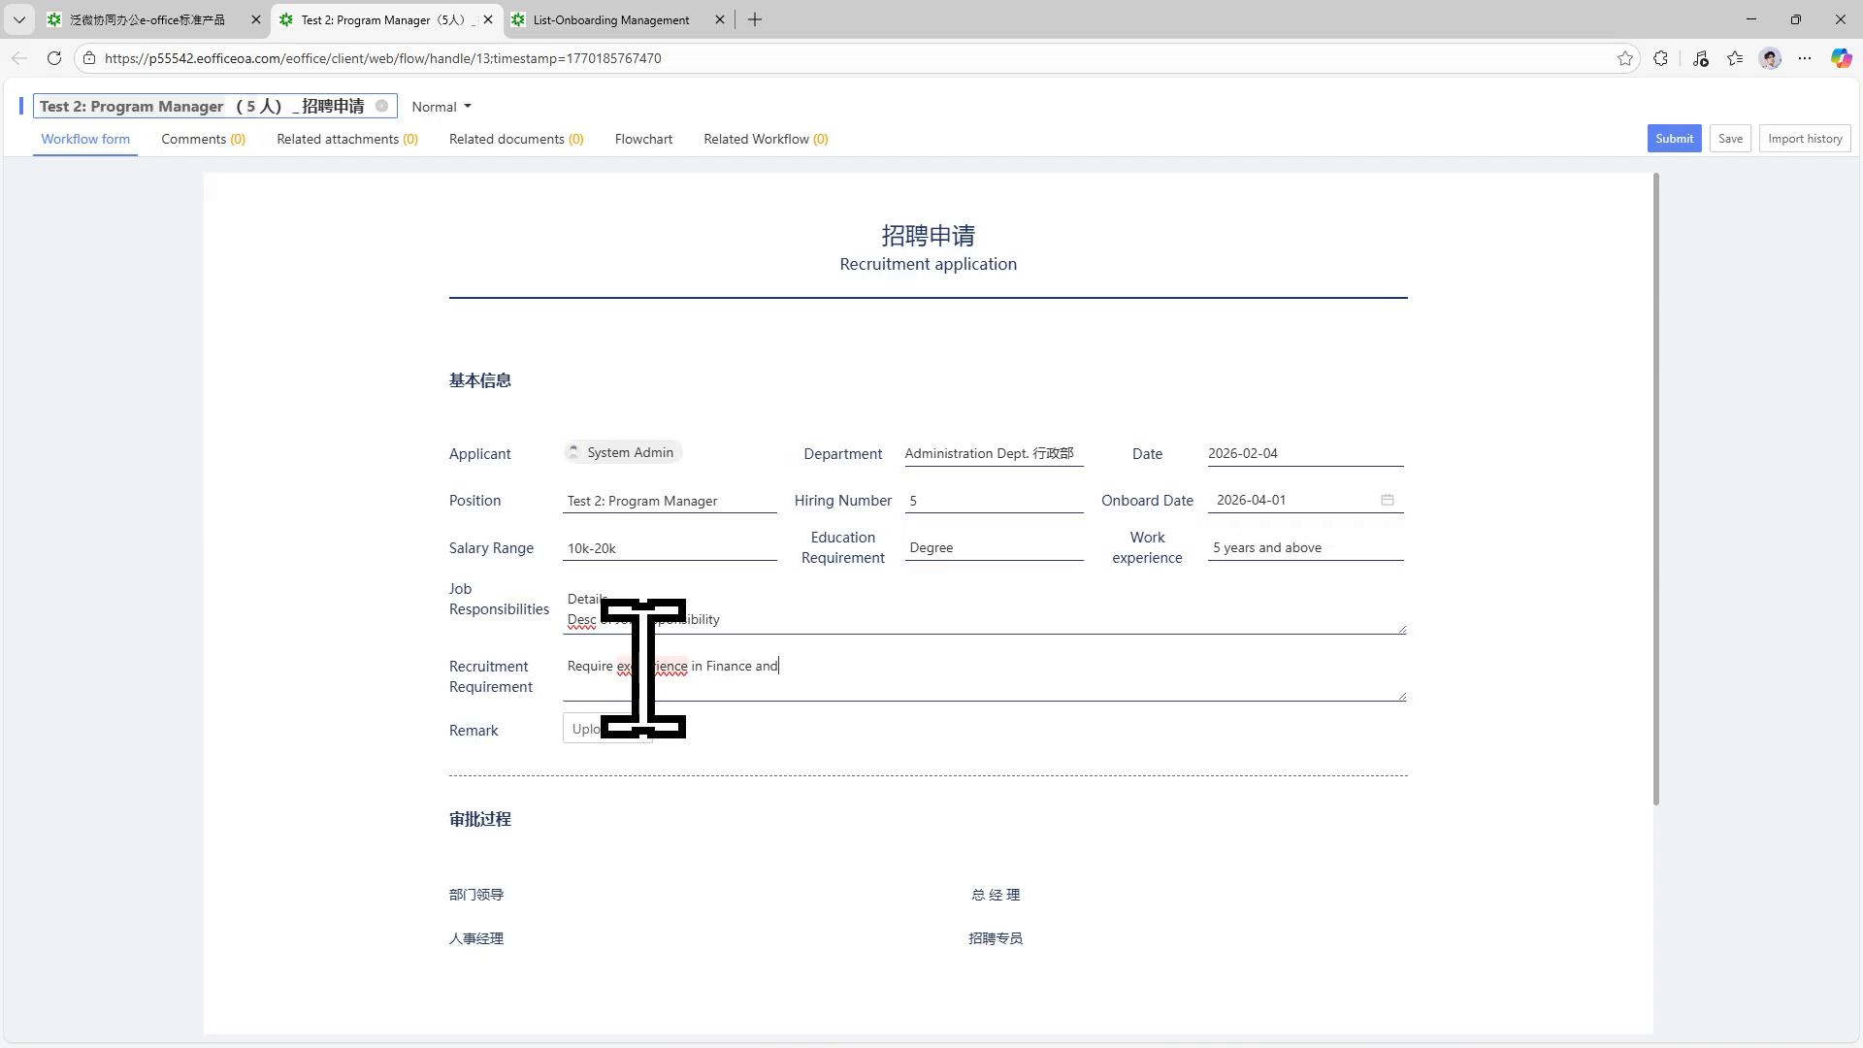
text( Banking industry)
Attach PDF Example.pdf from the Downloads folder under Remark.
click(626, 728)
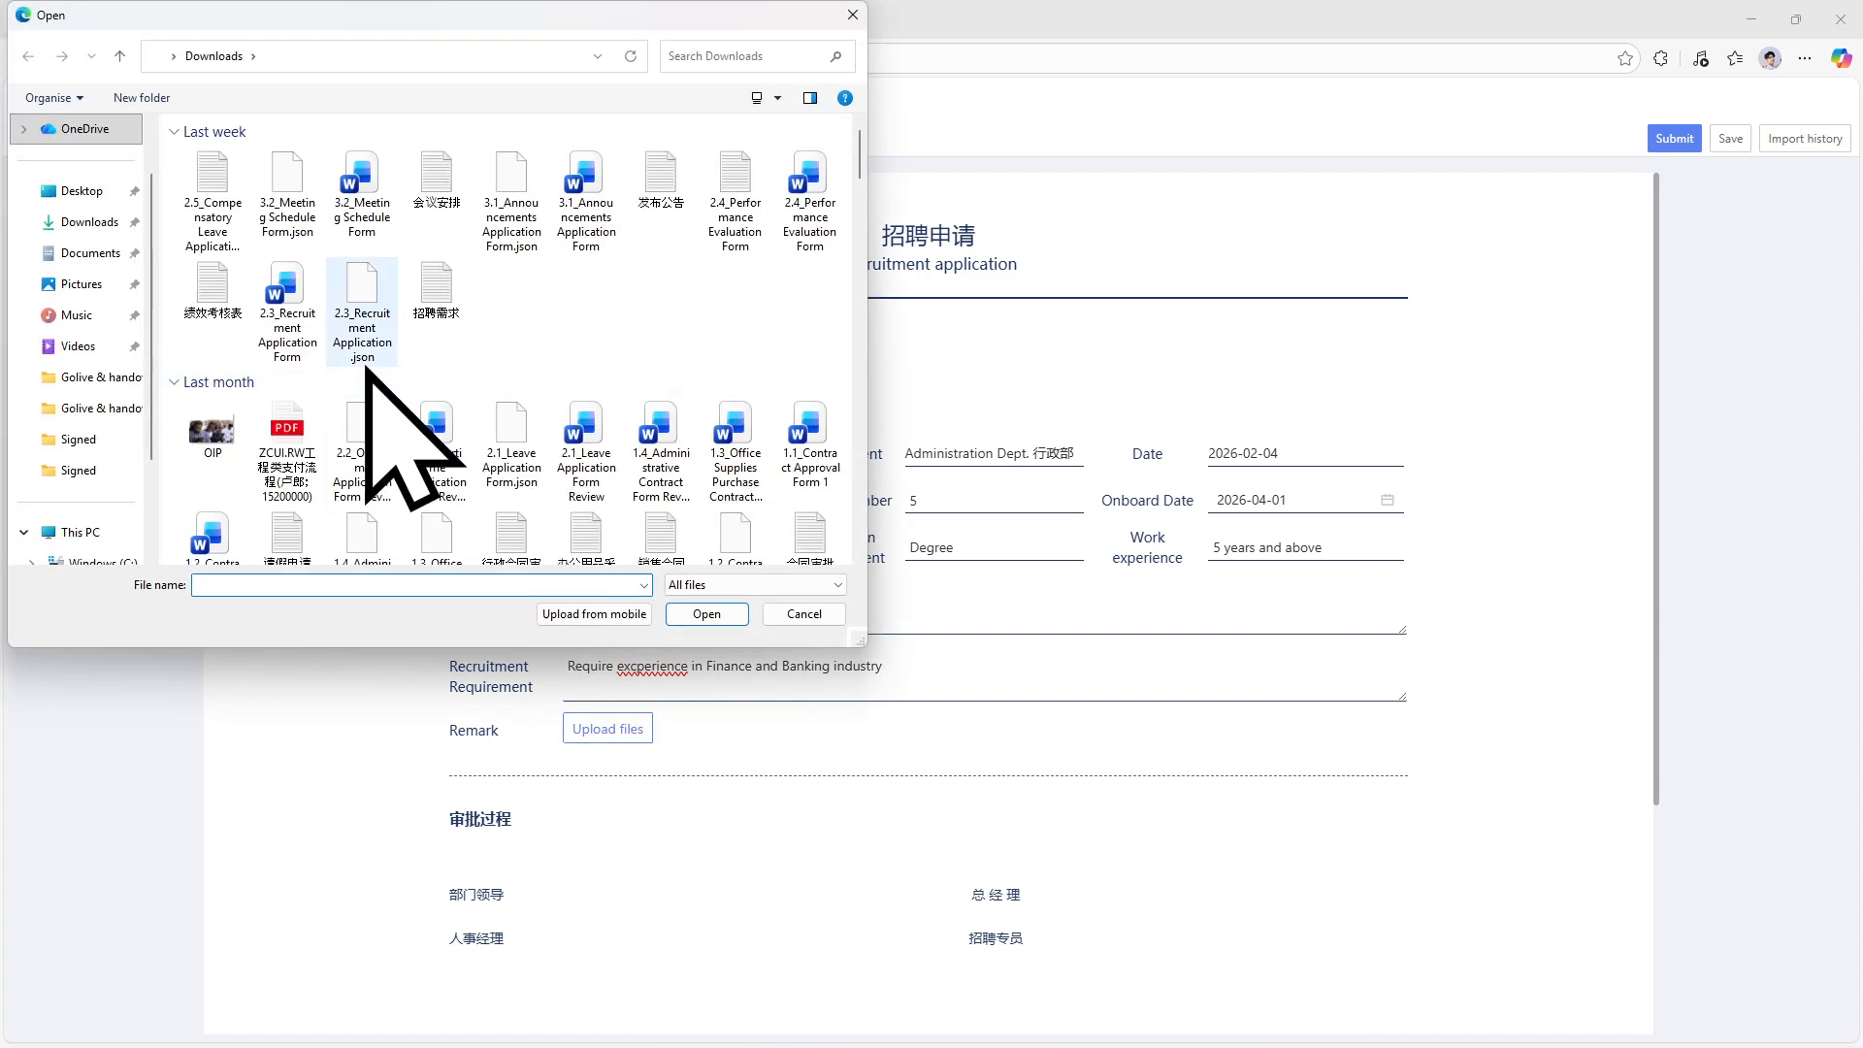
scroll(504, 514, down, 10)
scroll(718, 505, up, 10)
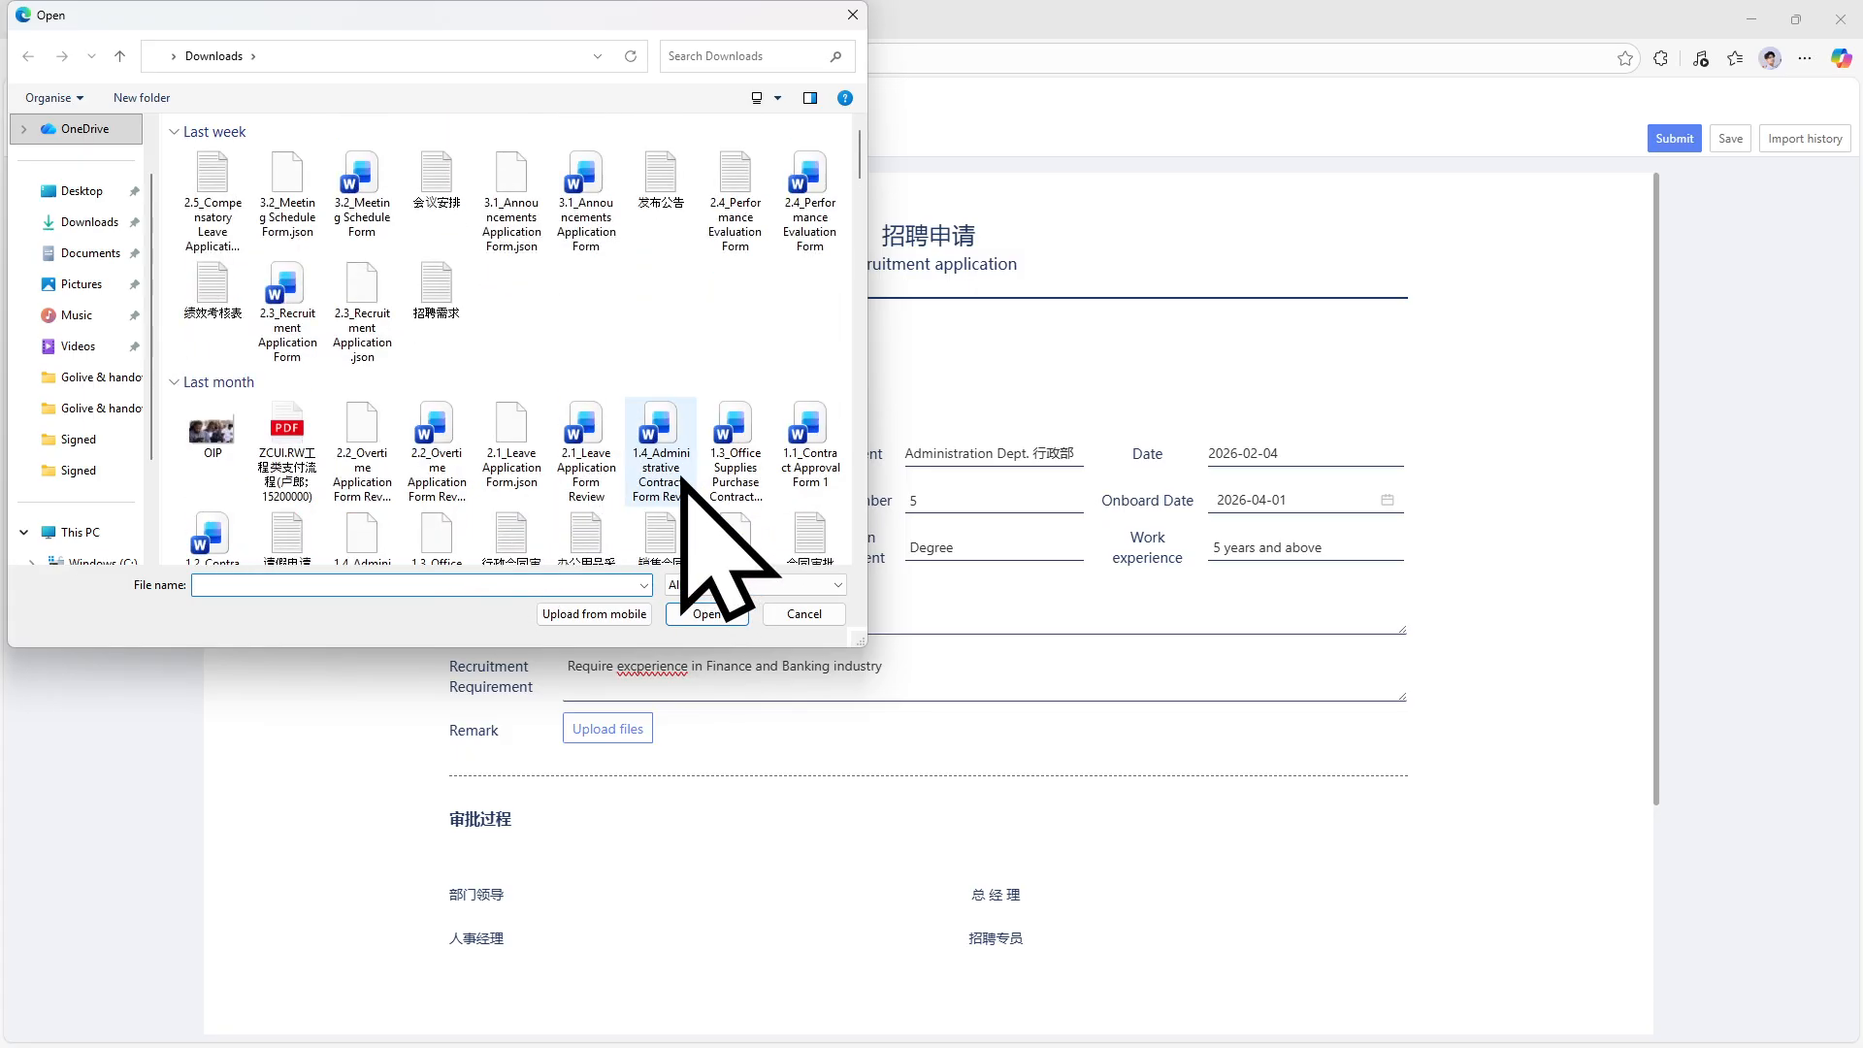
scroll(742, 562, down, 7)
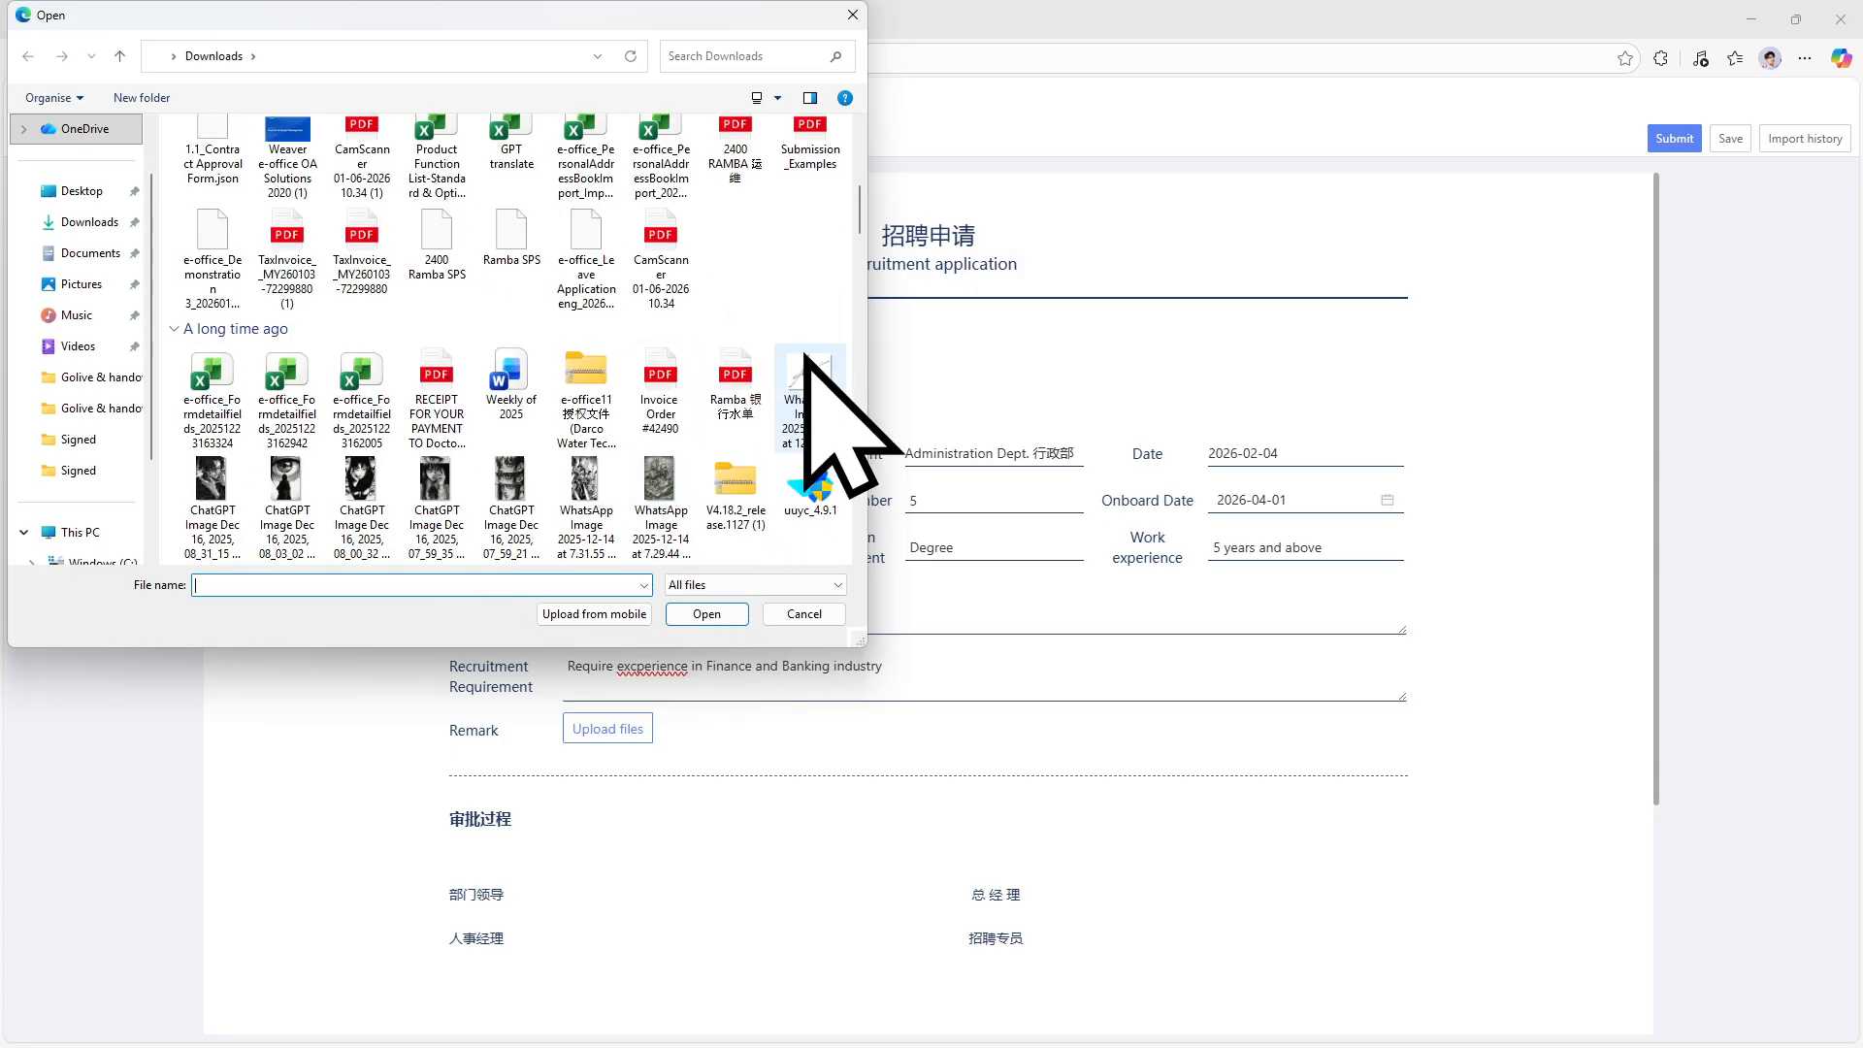
scroll(803, 349, down, 8)
scroll(802, 471, down, 5)
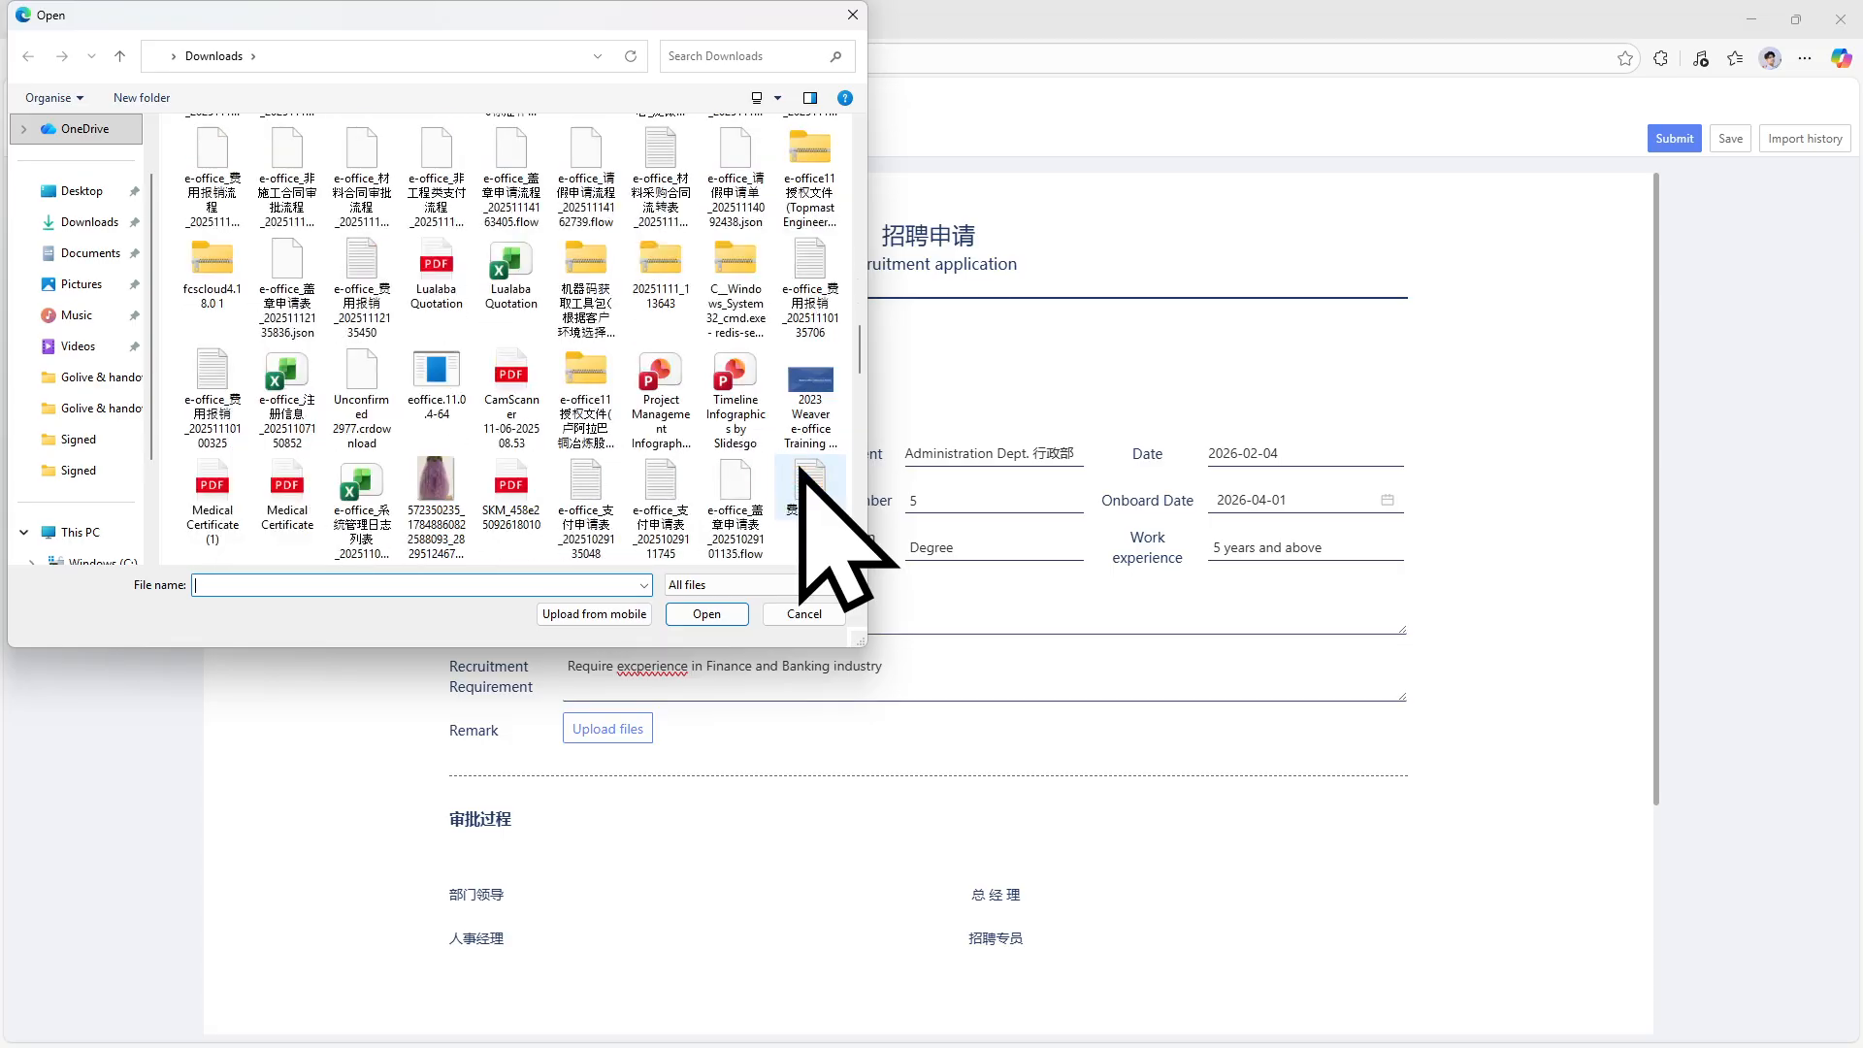
scroll(801, 471, down, 3)
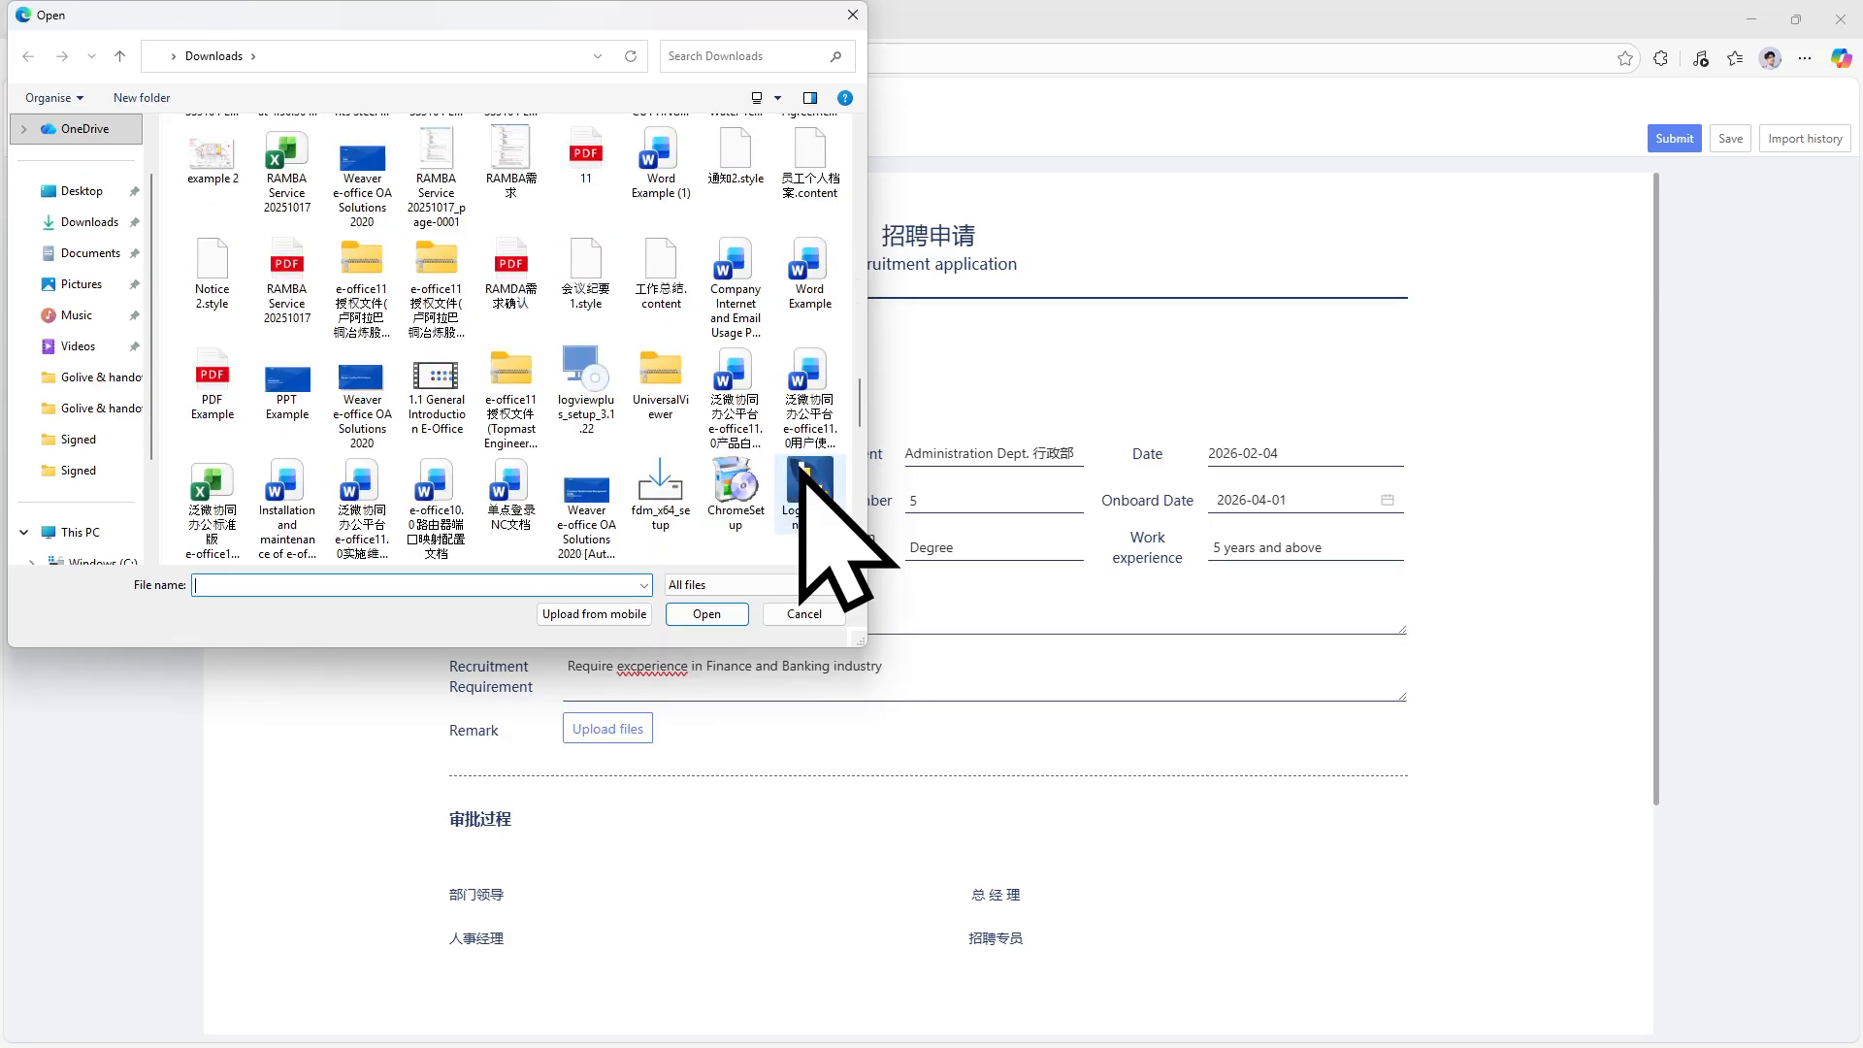
click(220, 396)
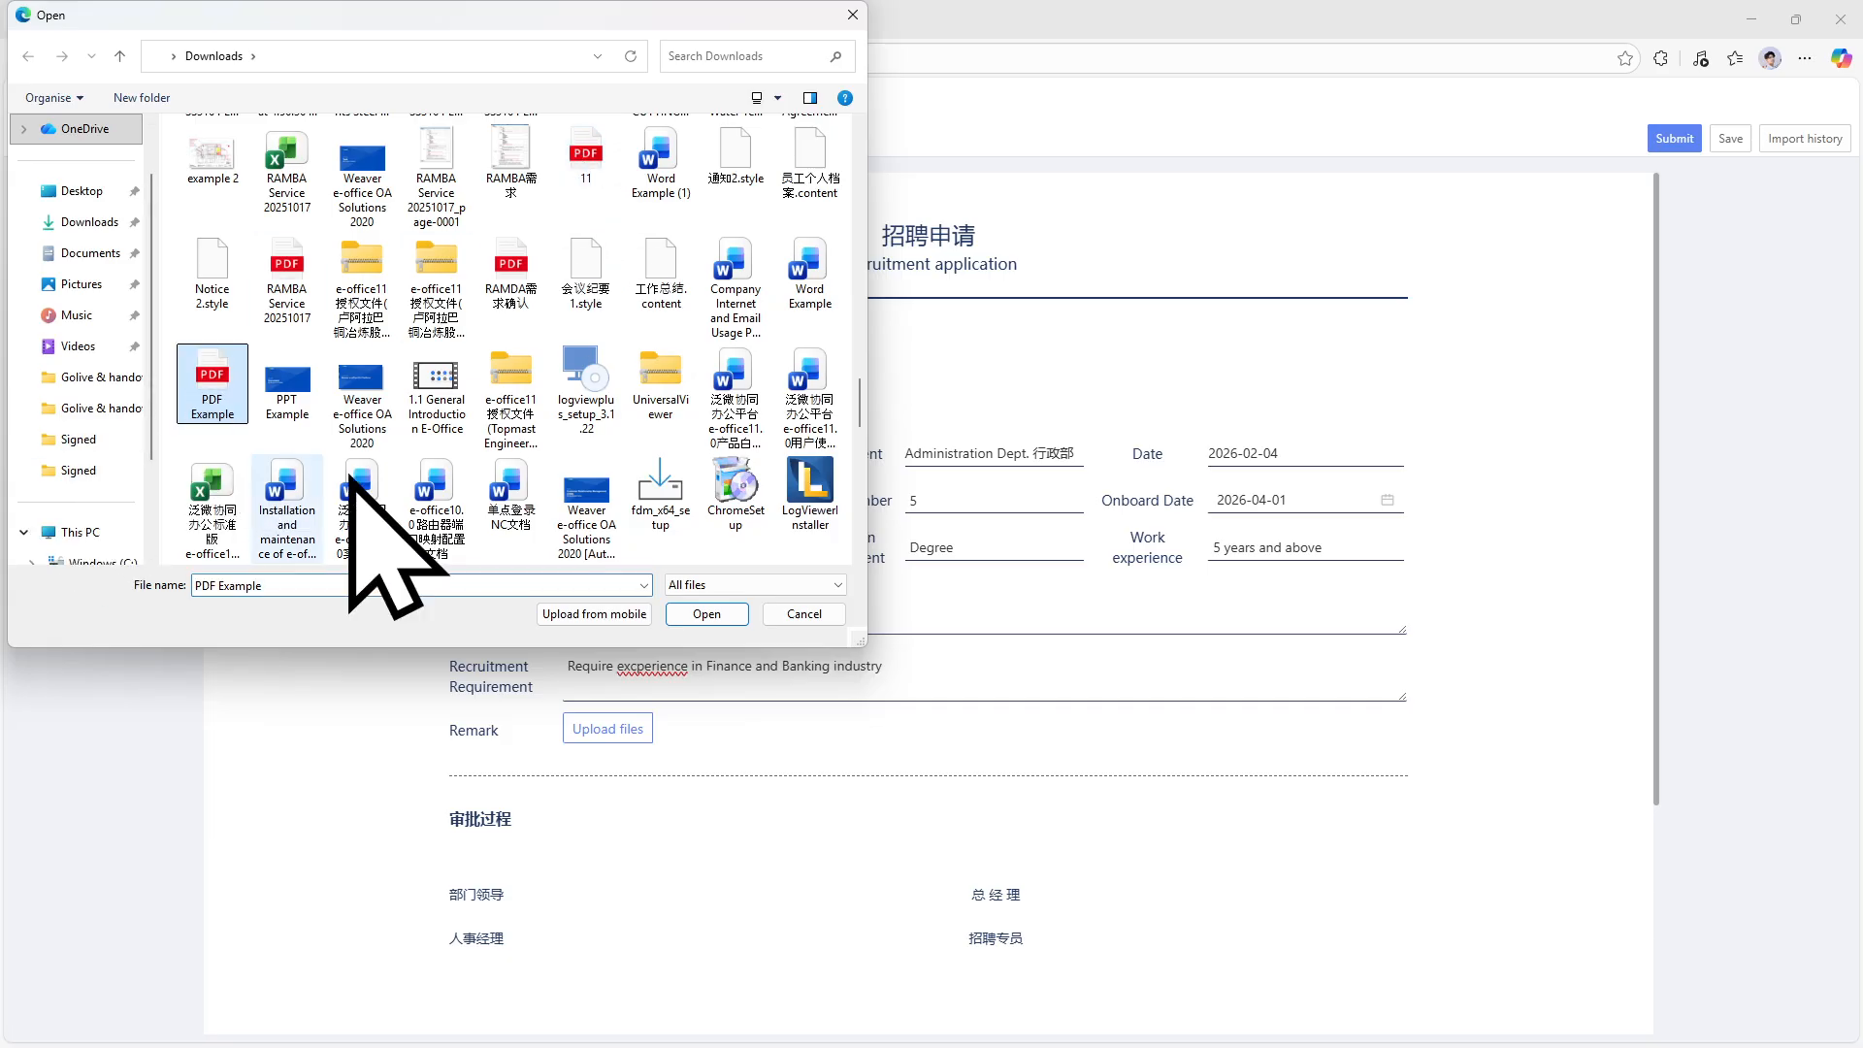
click(708, 614)
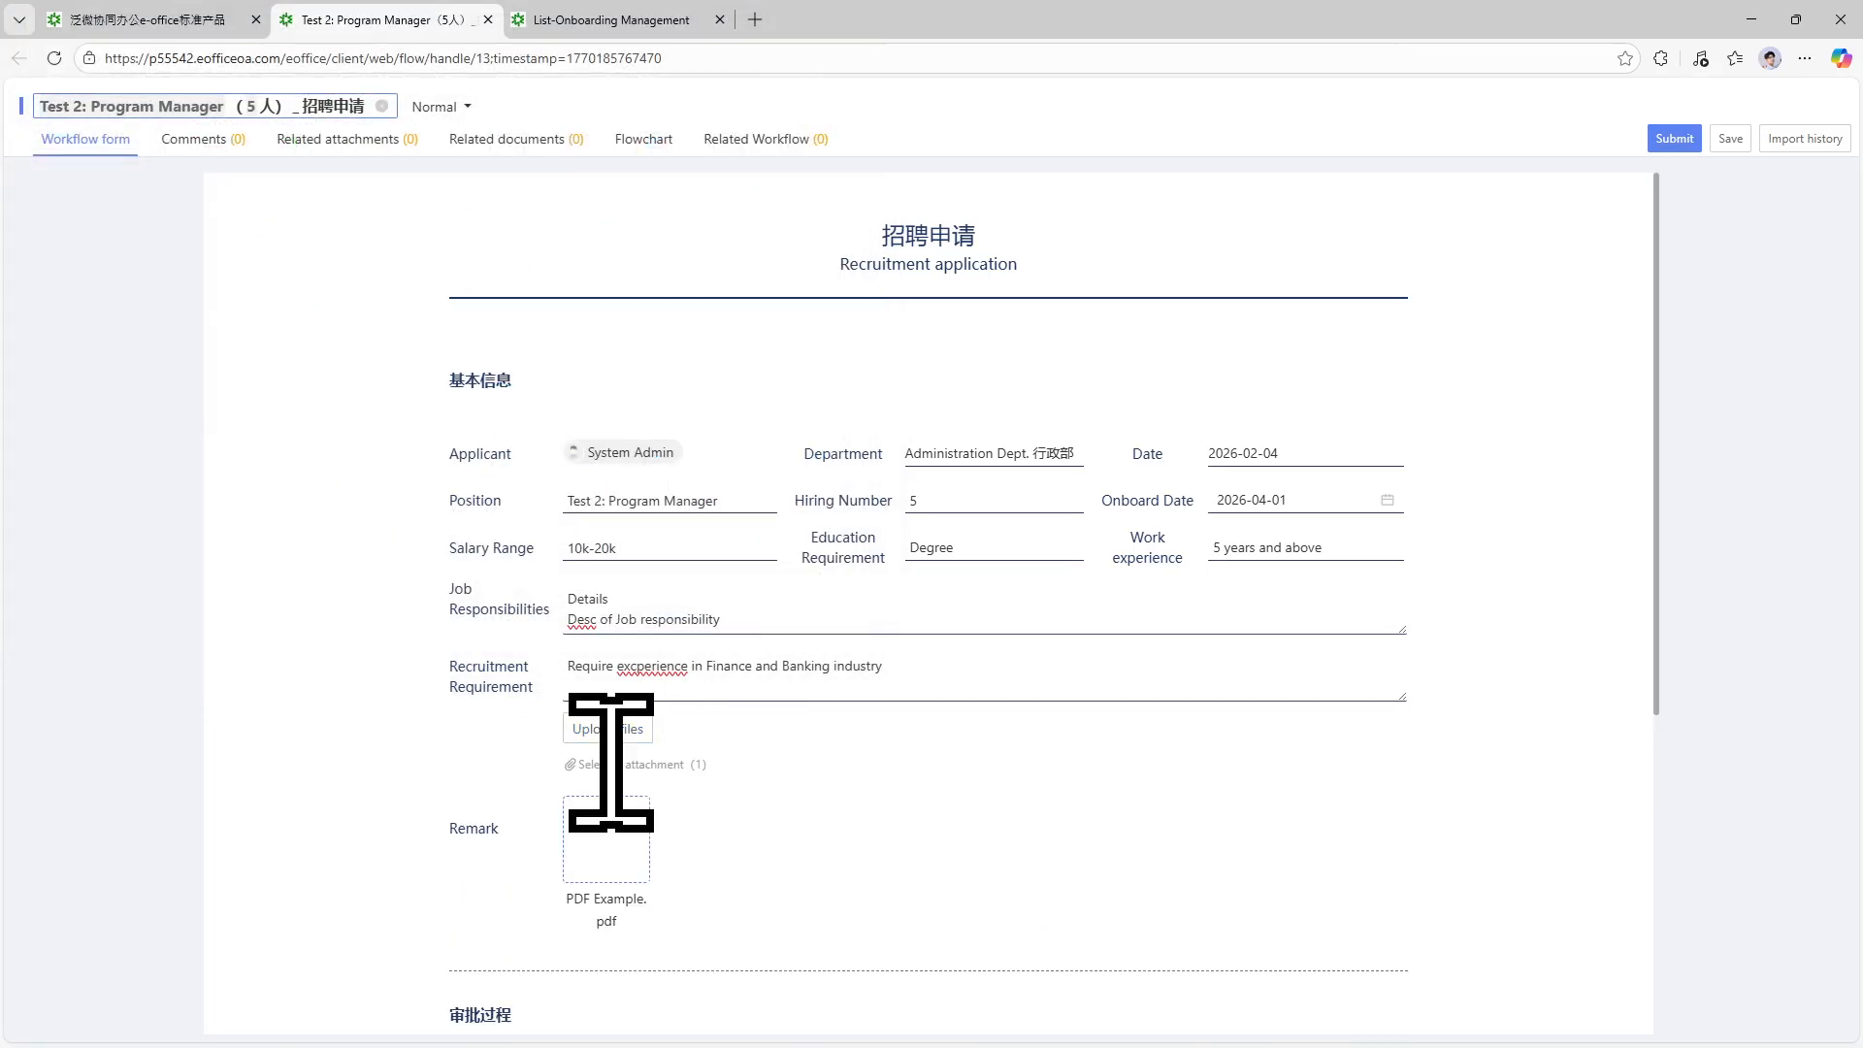
Submit the application, choosing System Admin as both Receipt user and assigned operator.
click(1673, 143)
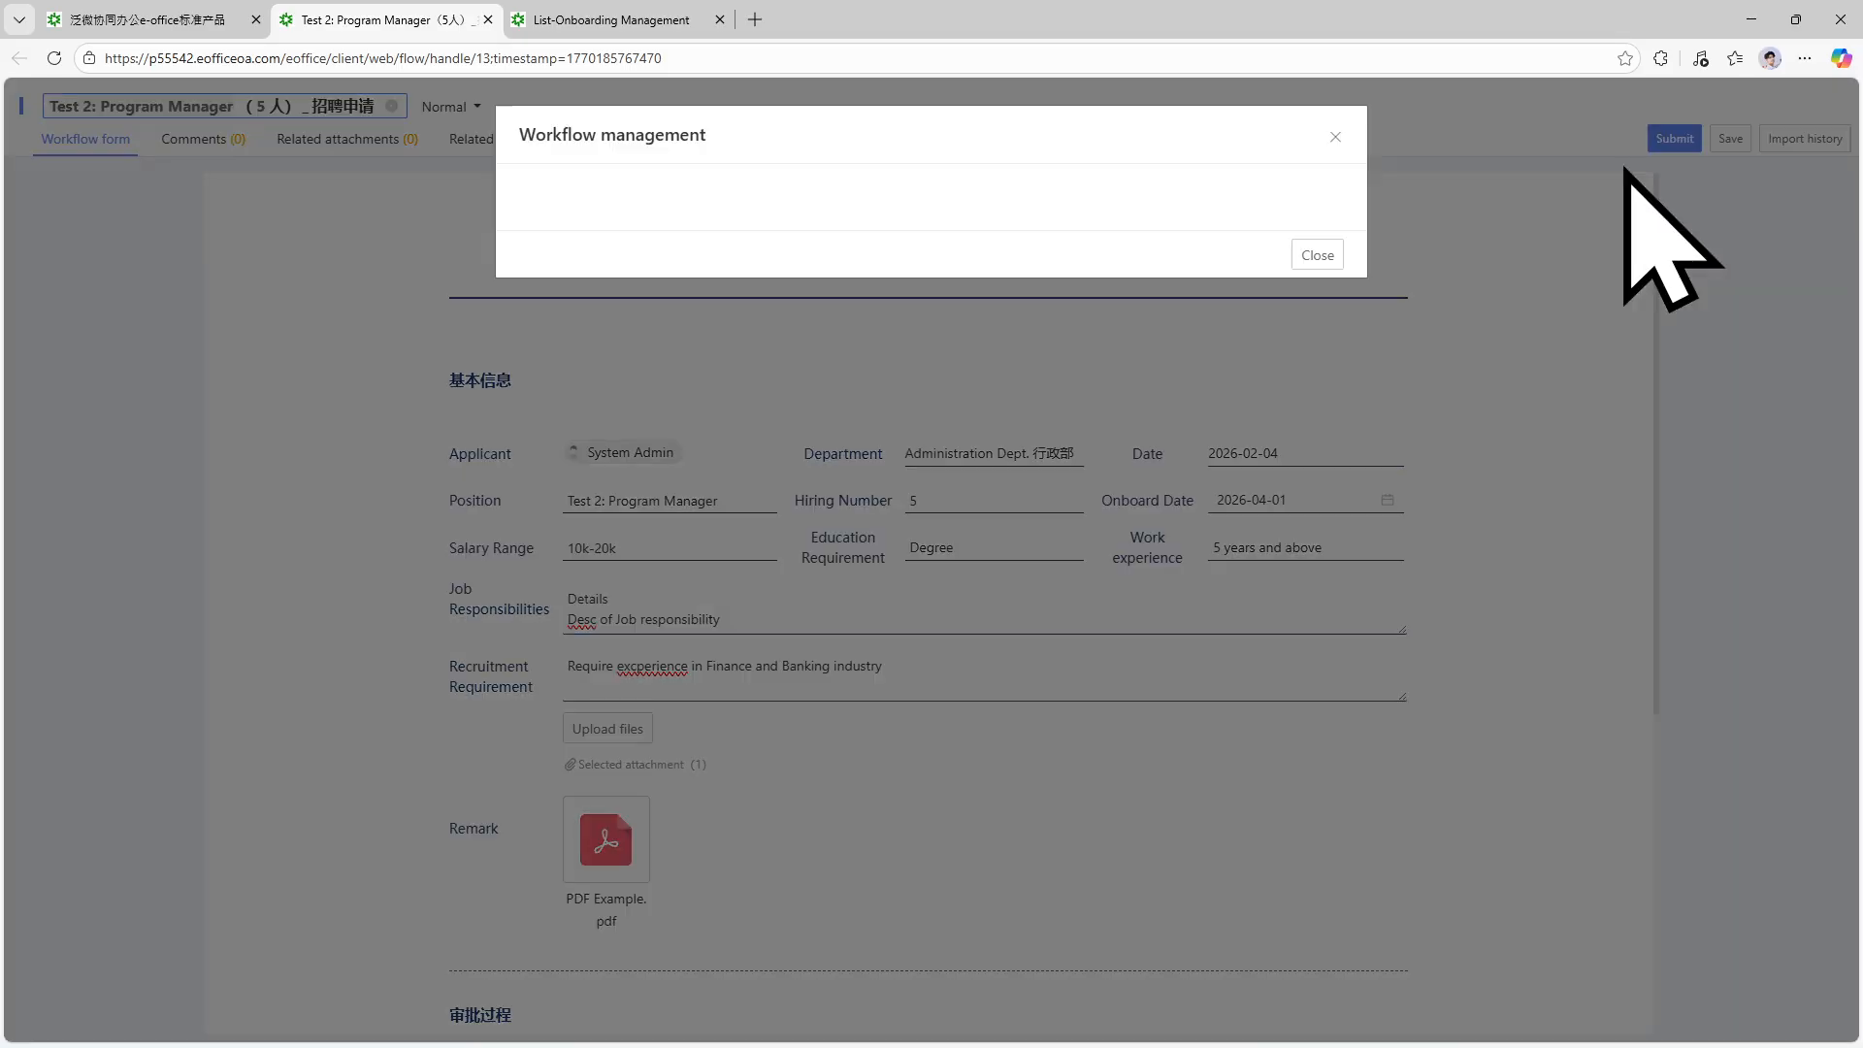
click(876, 251)
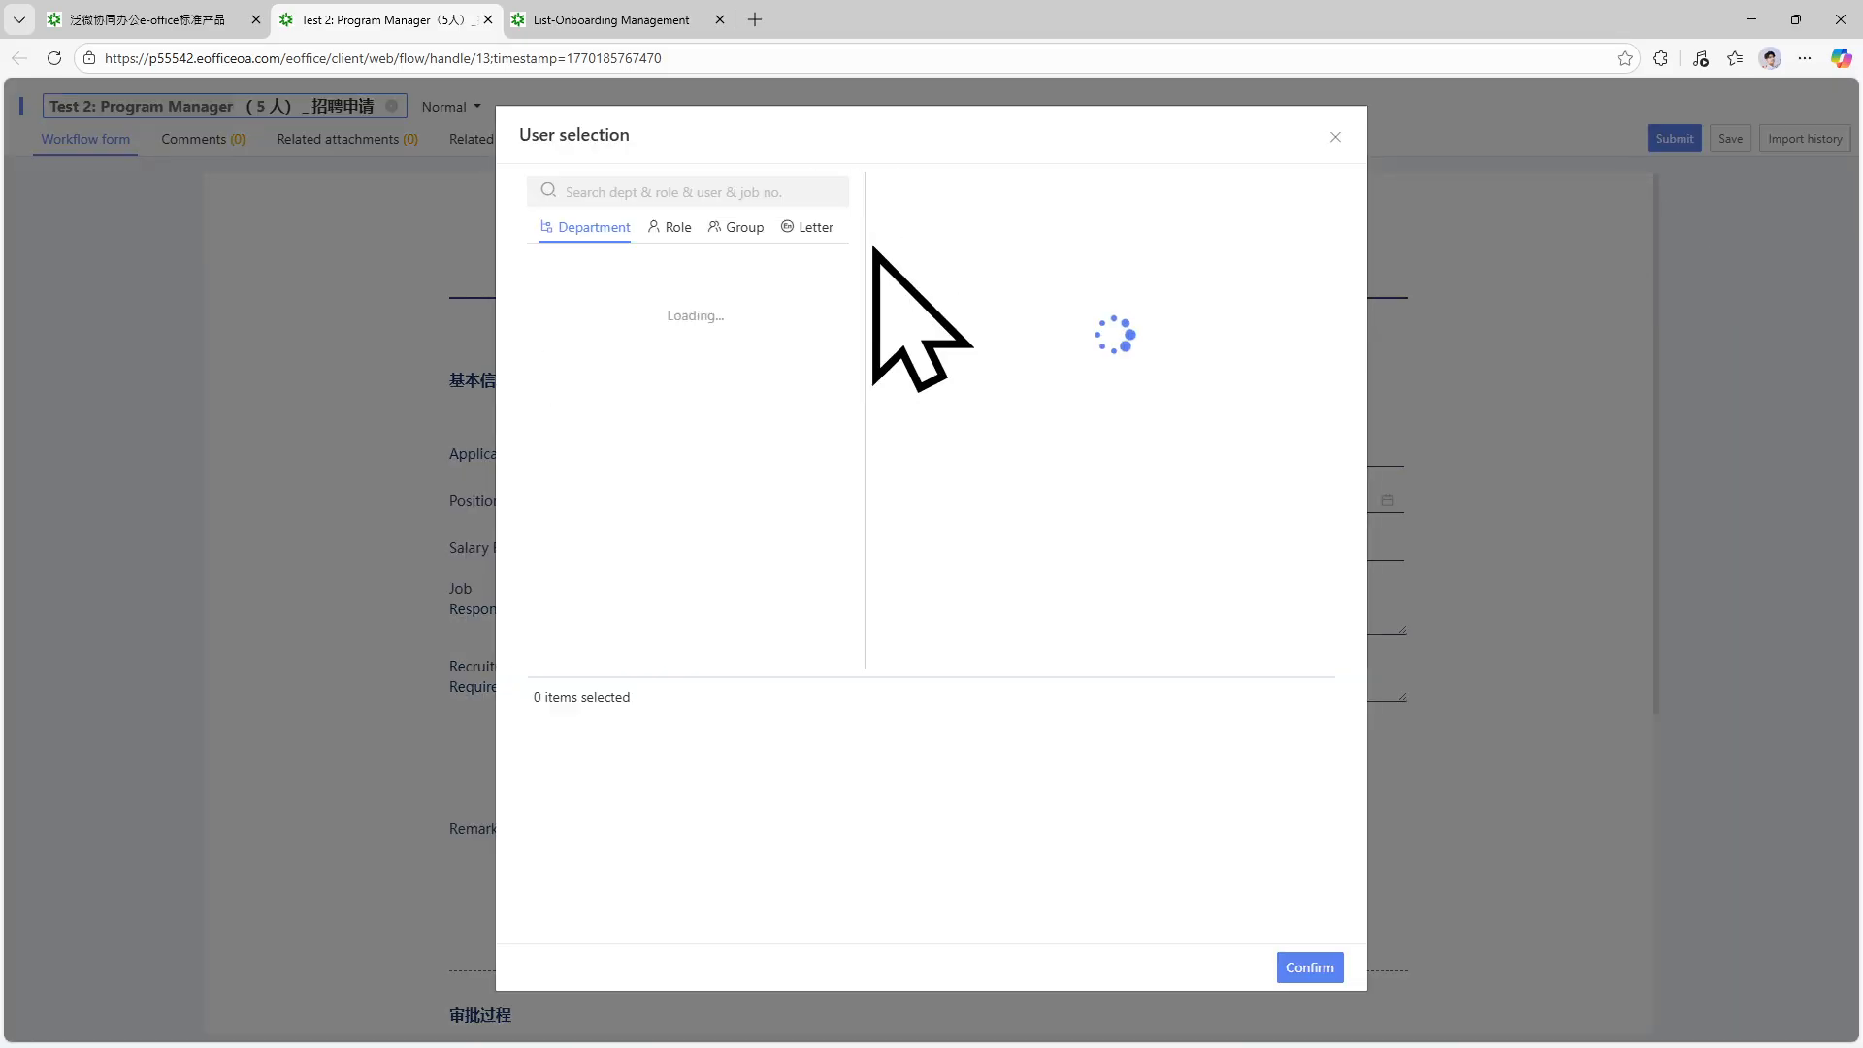
click(922, 216)
click(1305, 966)
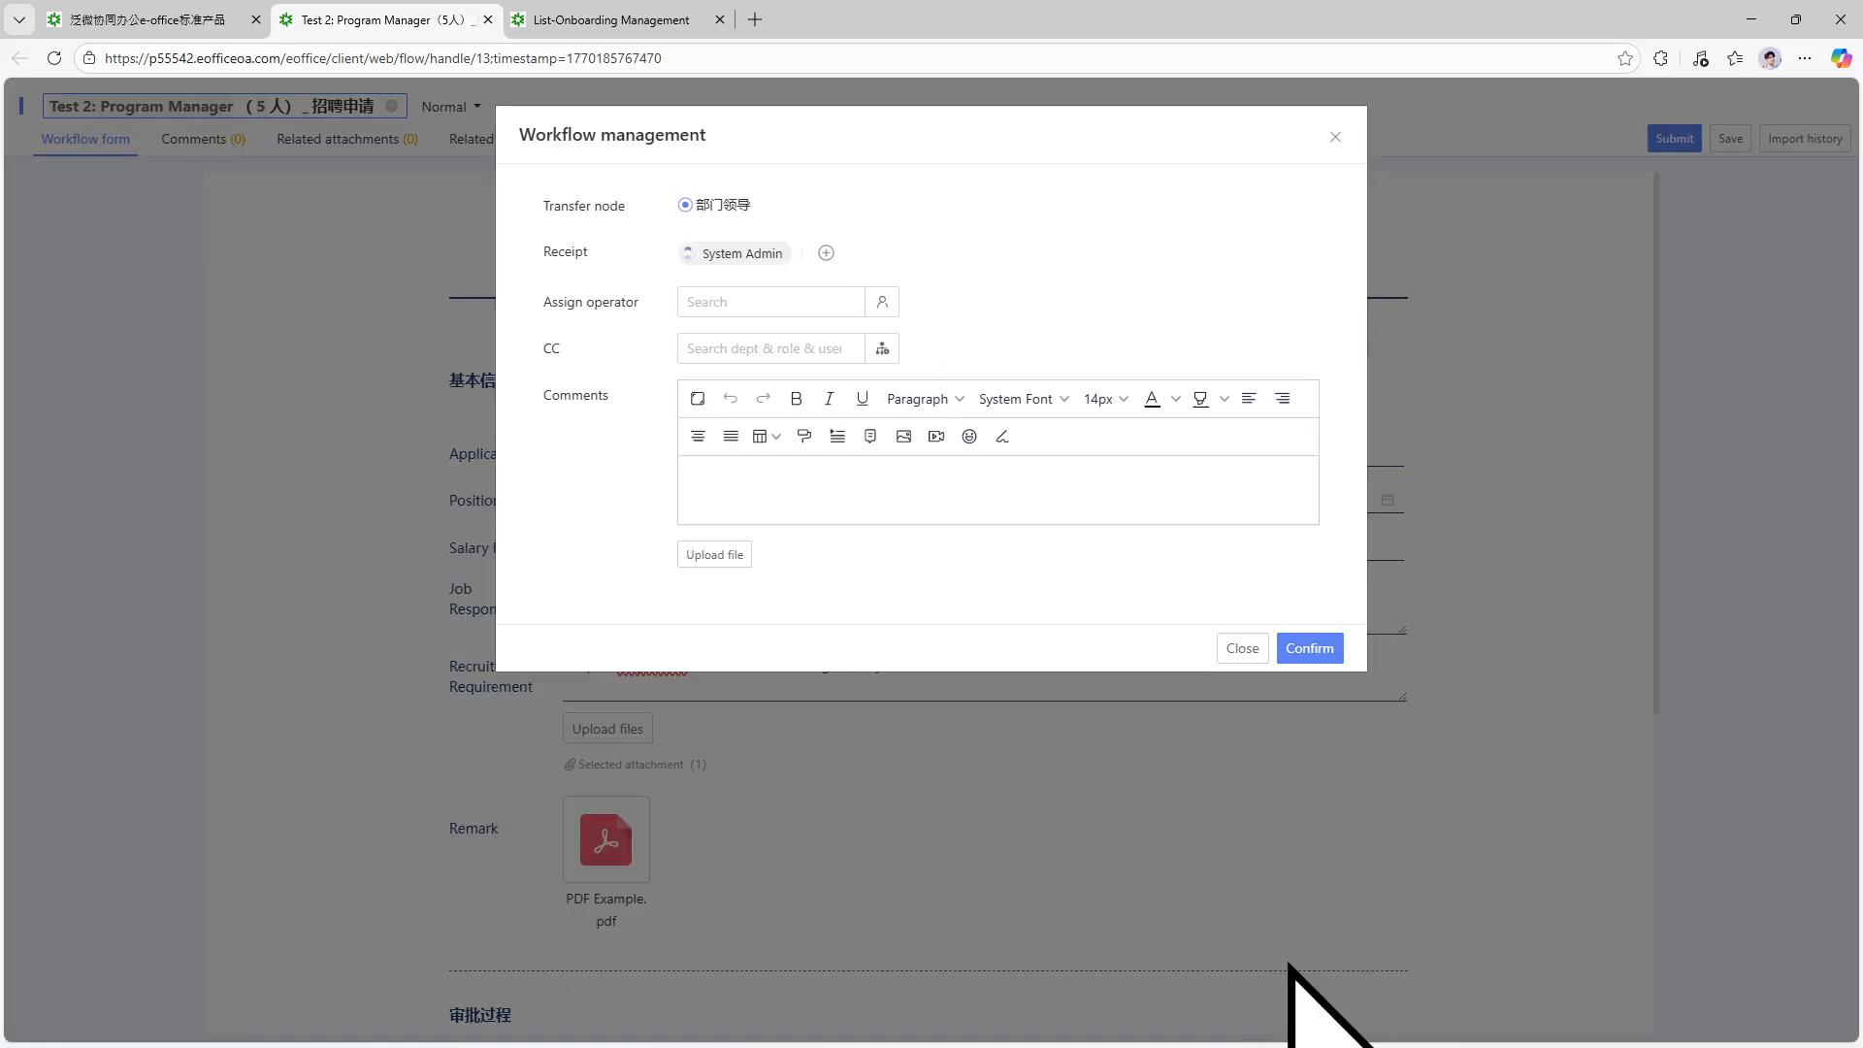
click(881, 304)
click(903, 233)
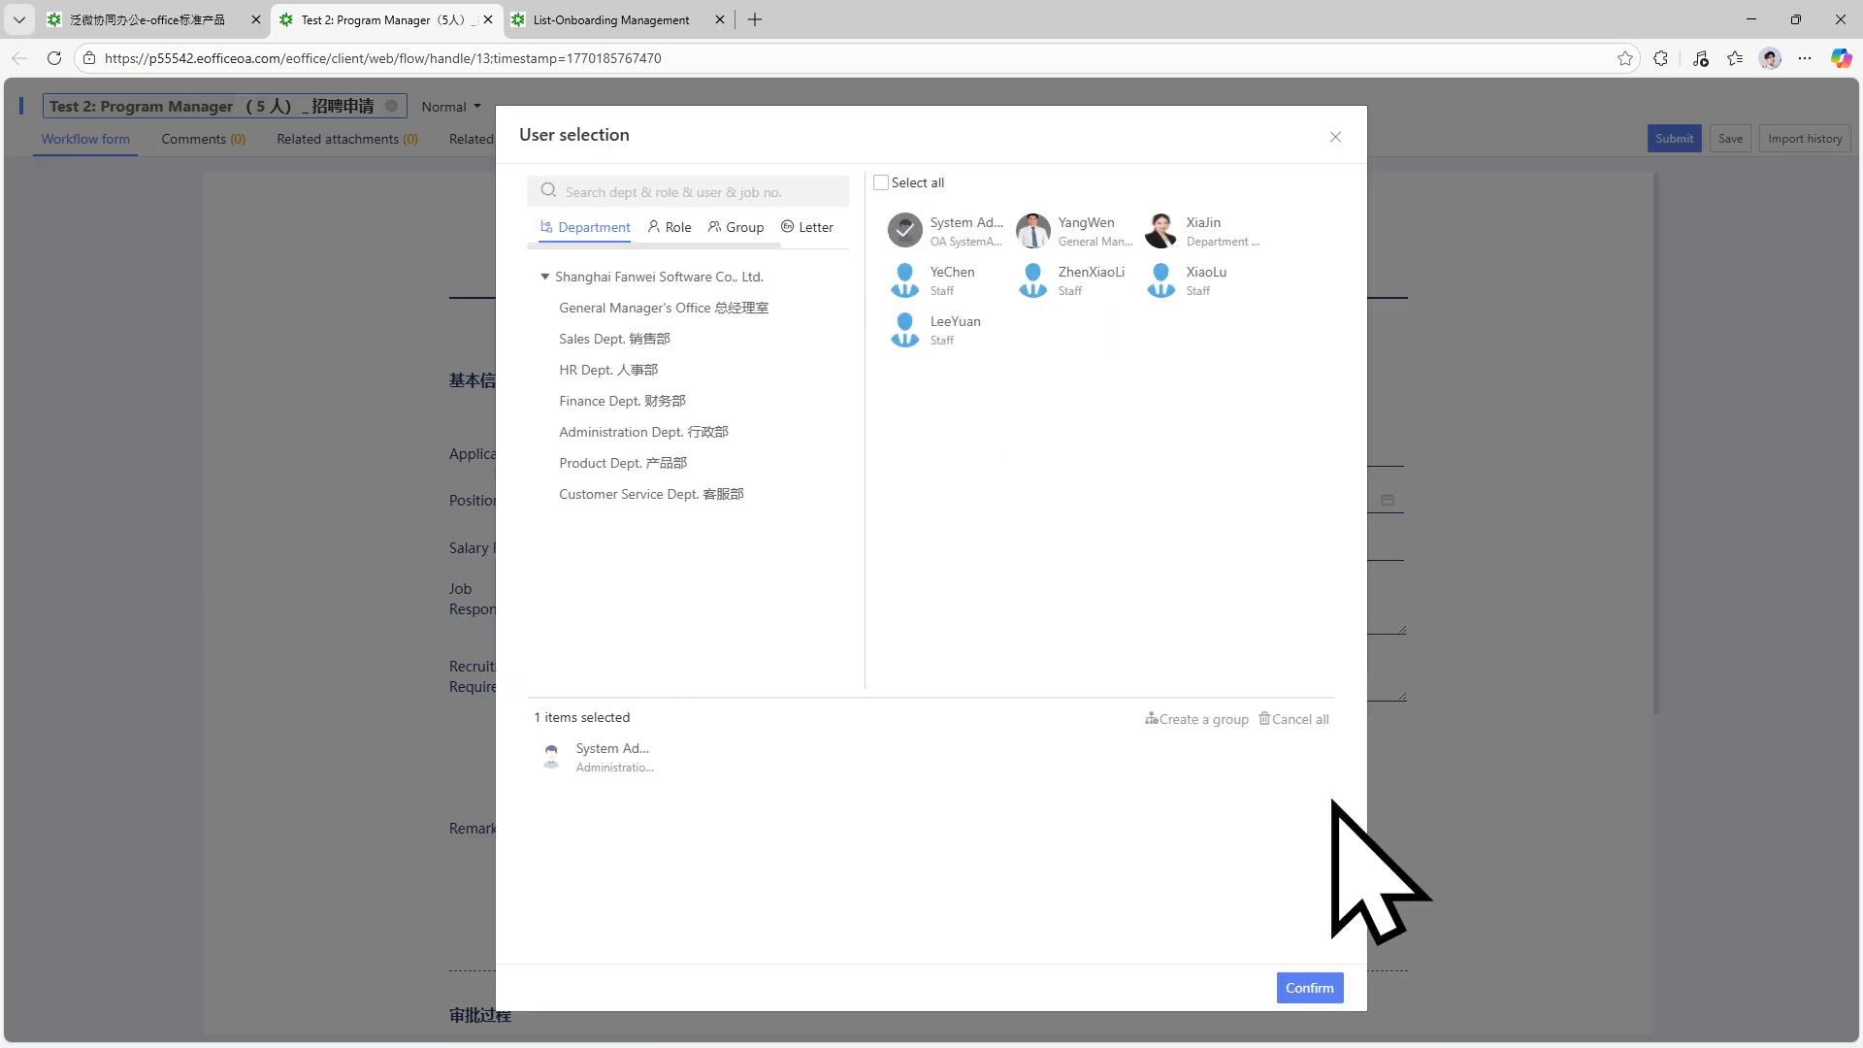
click(1310, 987)
click(1305, 651)
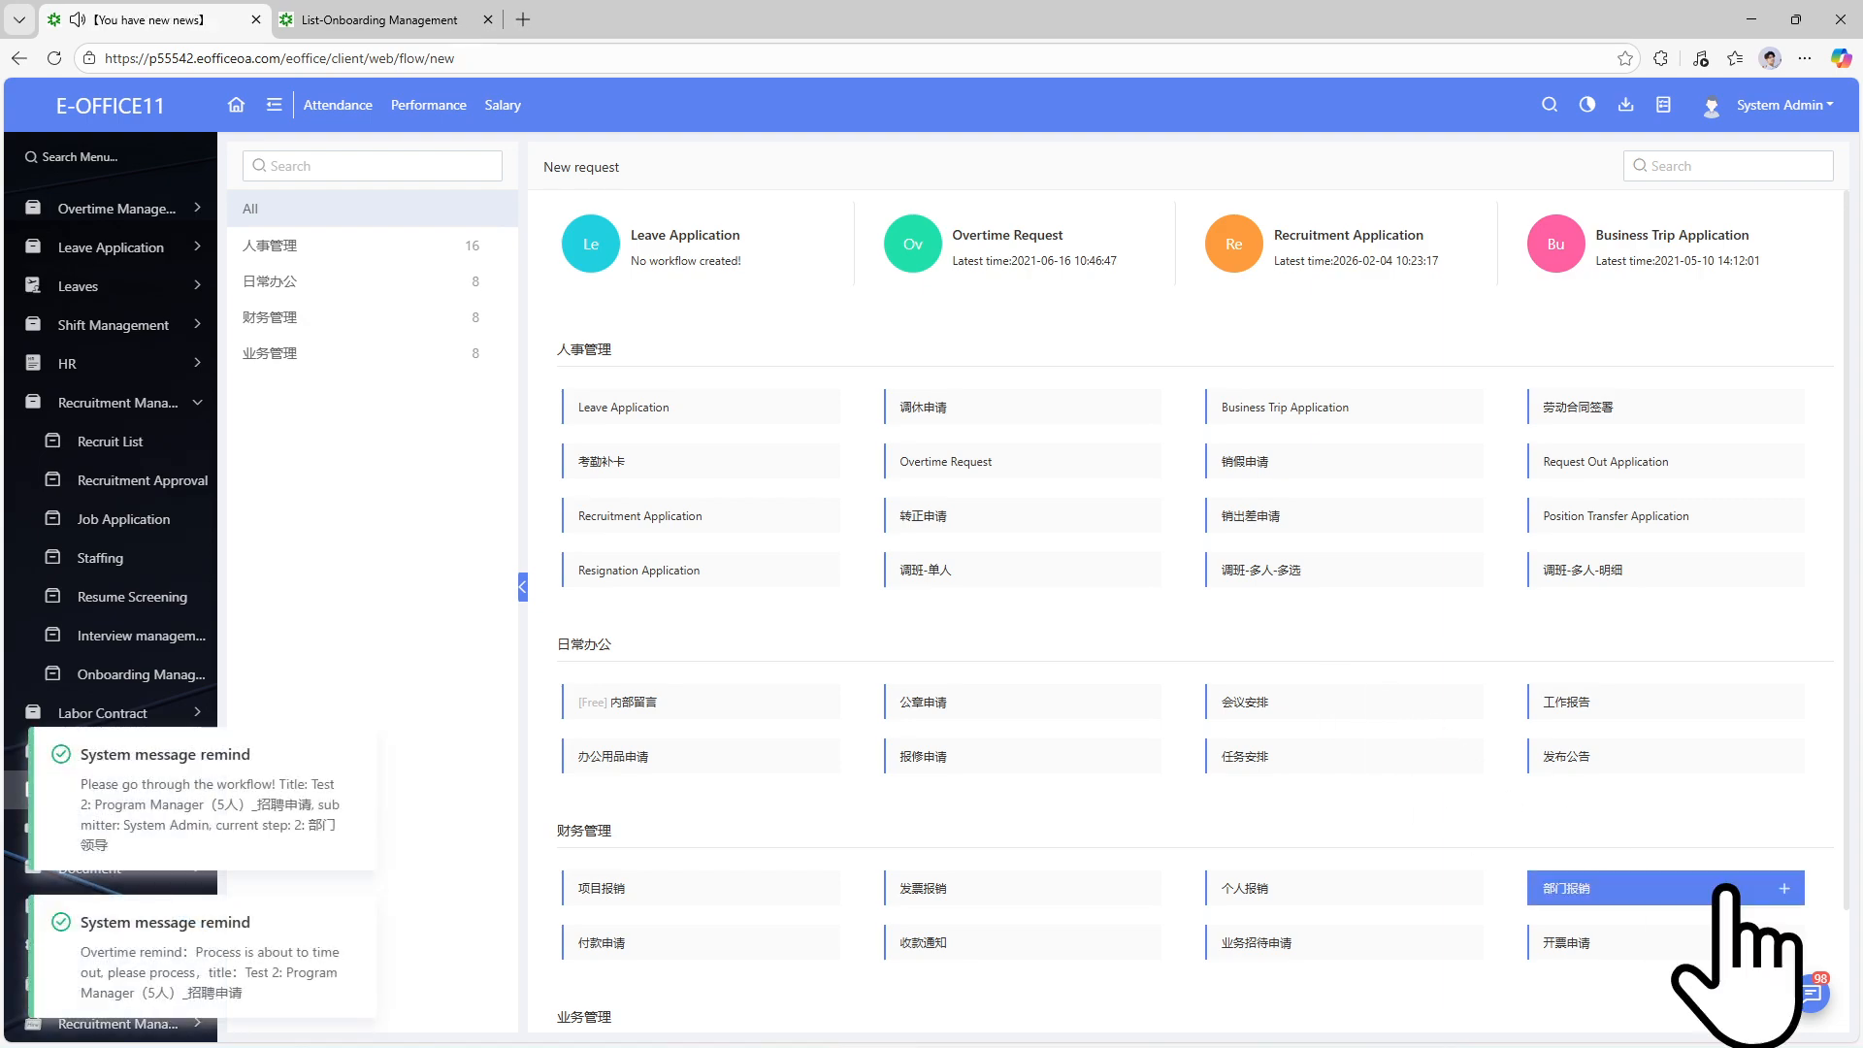
Open pending request 000007, Test 2: Program Manager, from the Workflow reminder in the messages panel.
click(1808, 994)
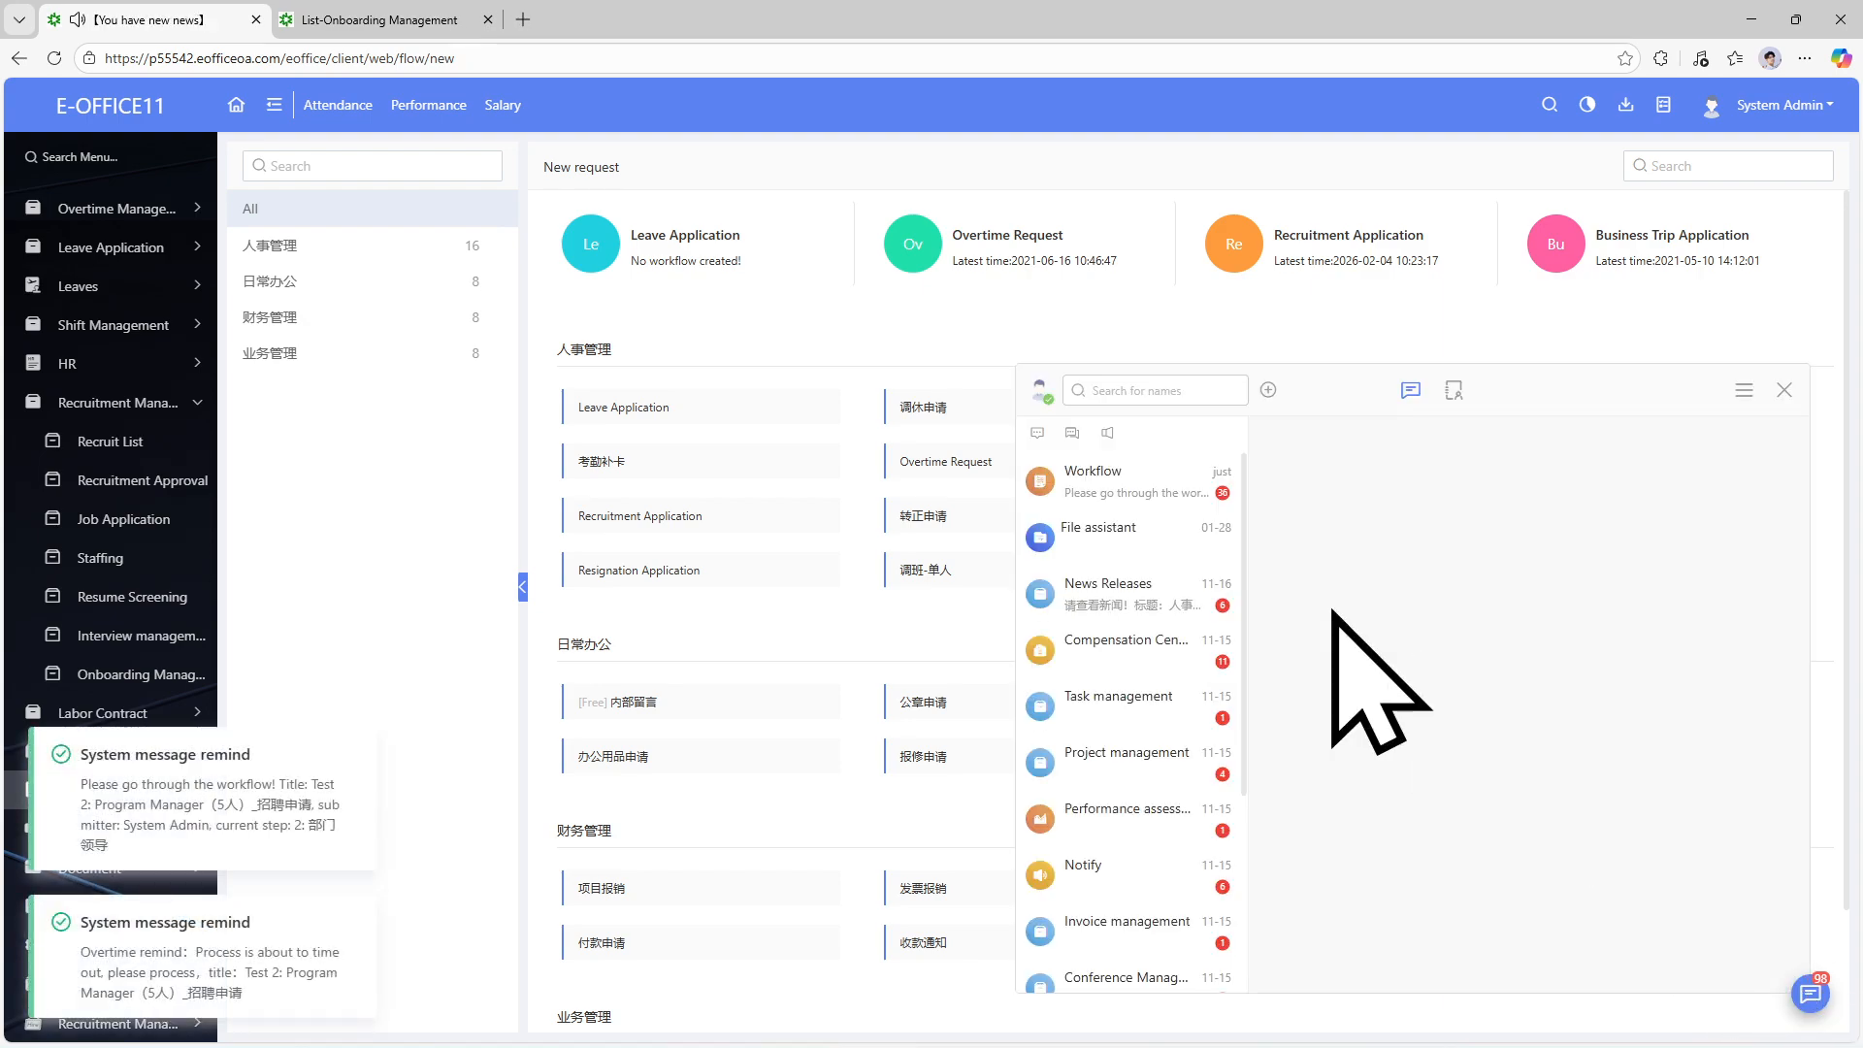
click(1145, 483)
click(1752, 626)
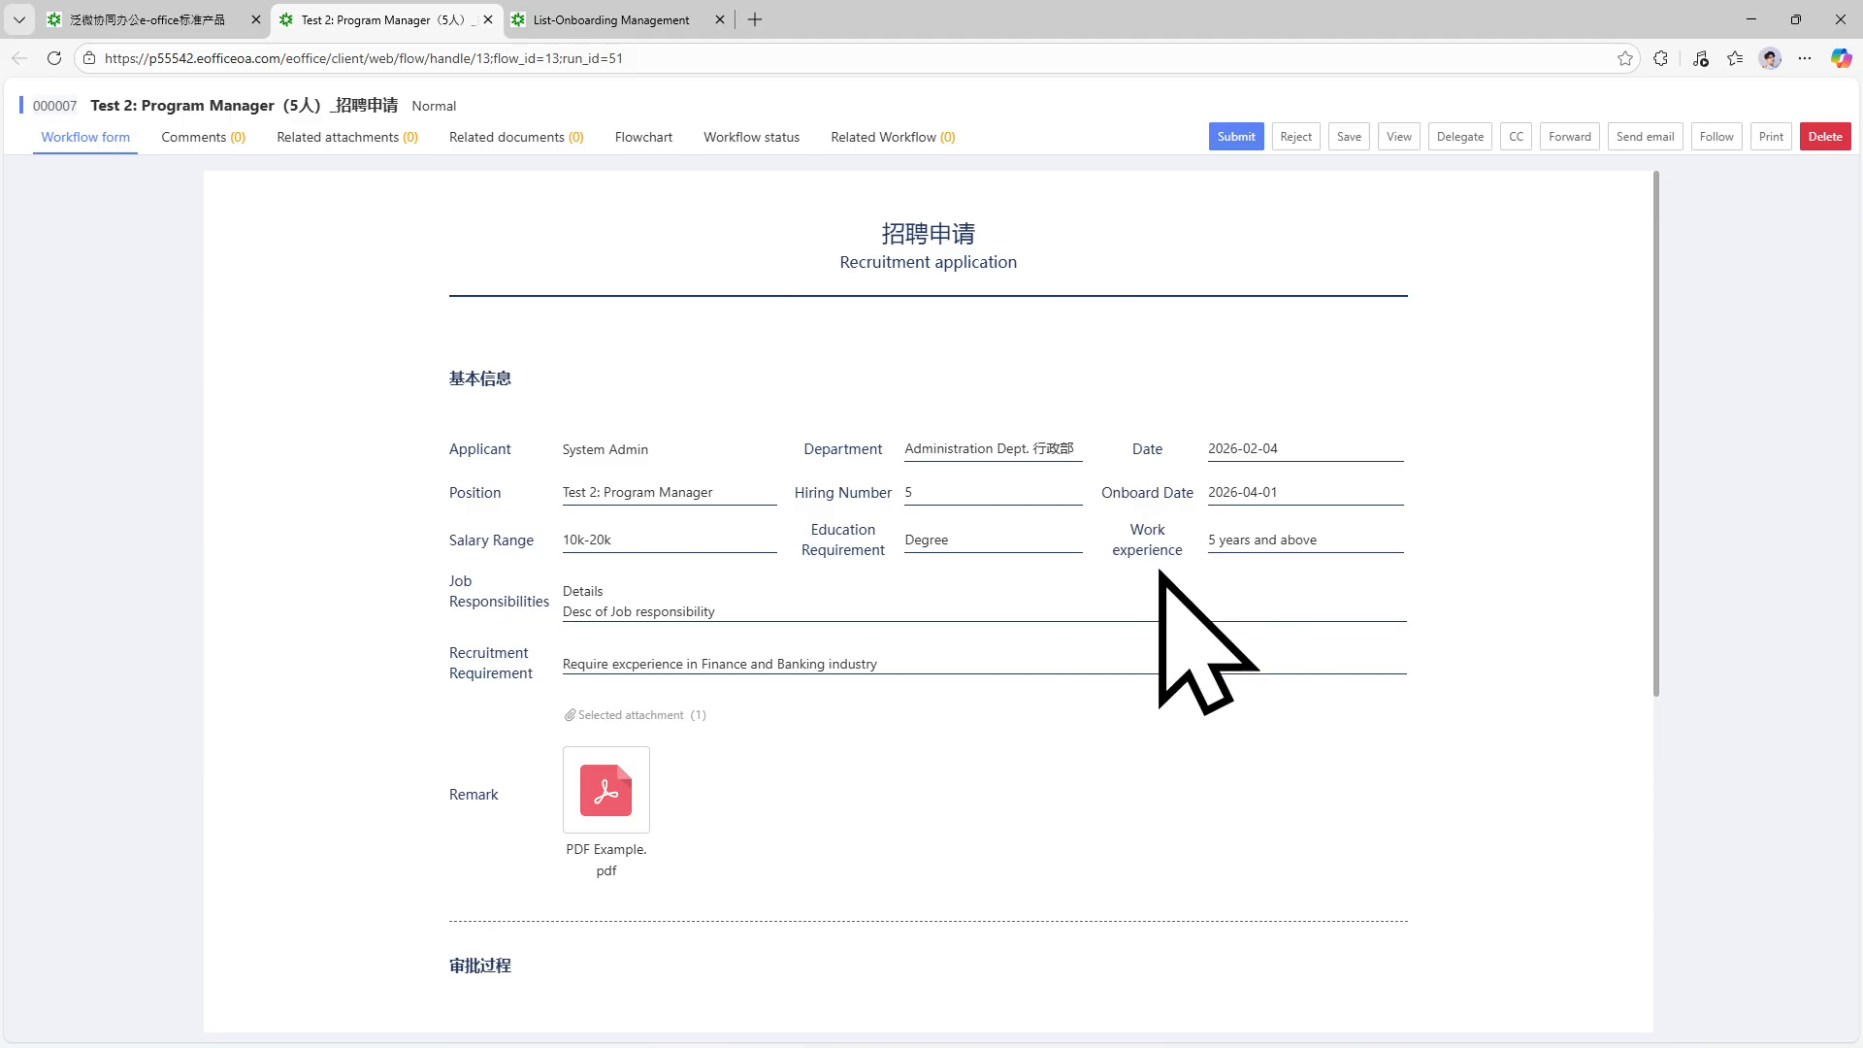
Enter 'Approved' as the 部门领导 opinion on the recruitment form and submit it.
click(652, 28)
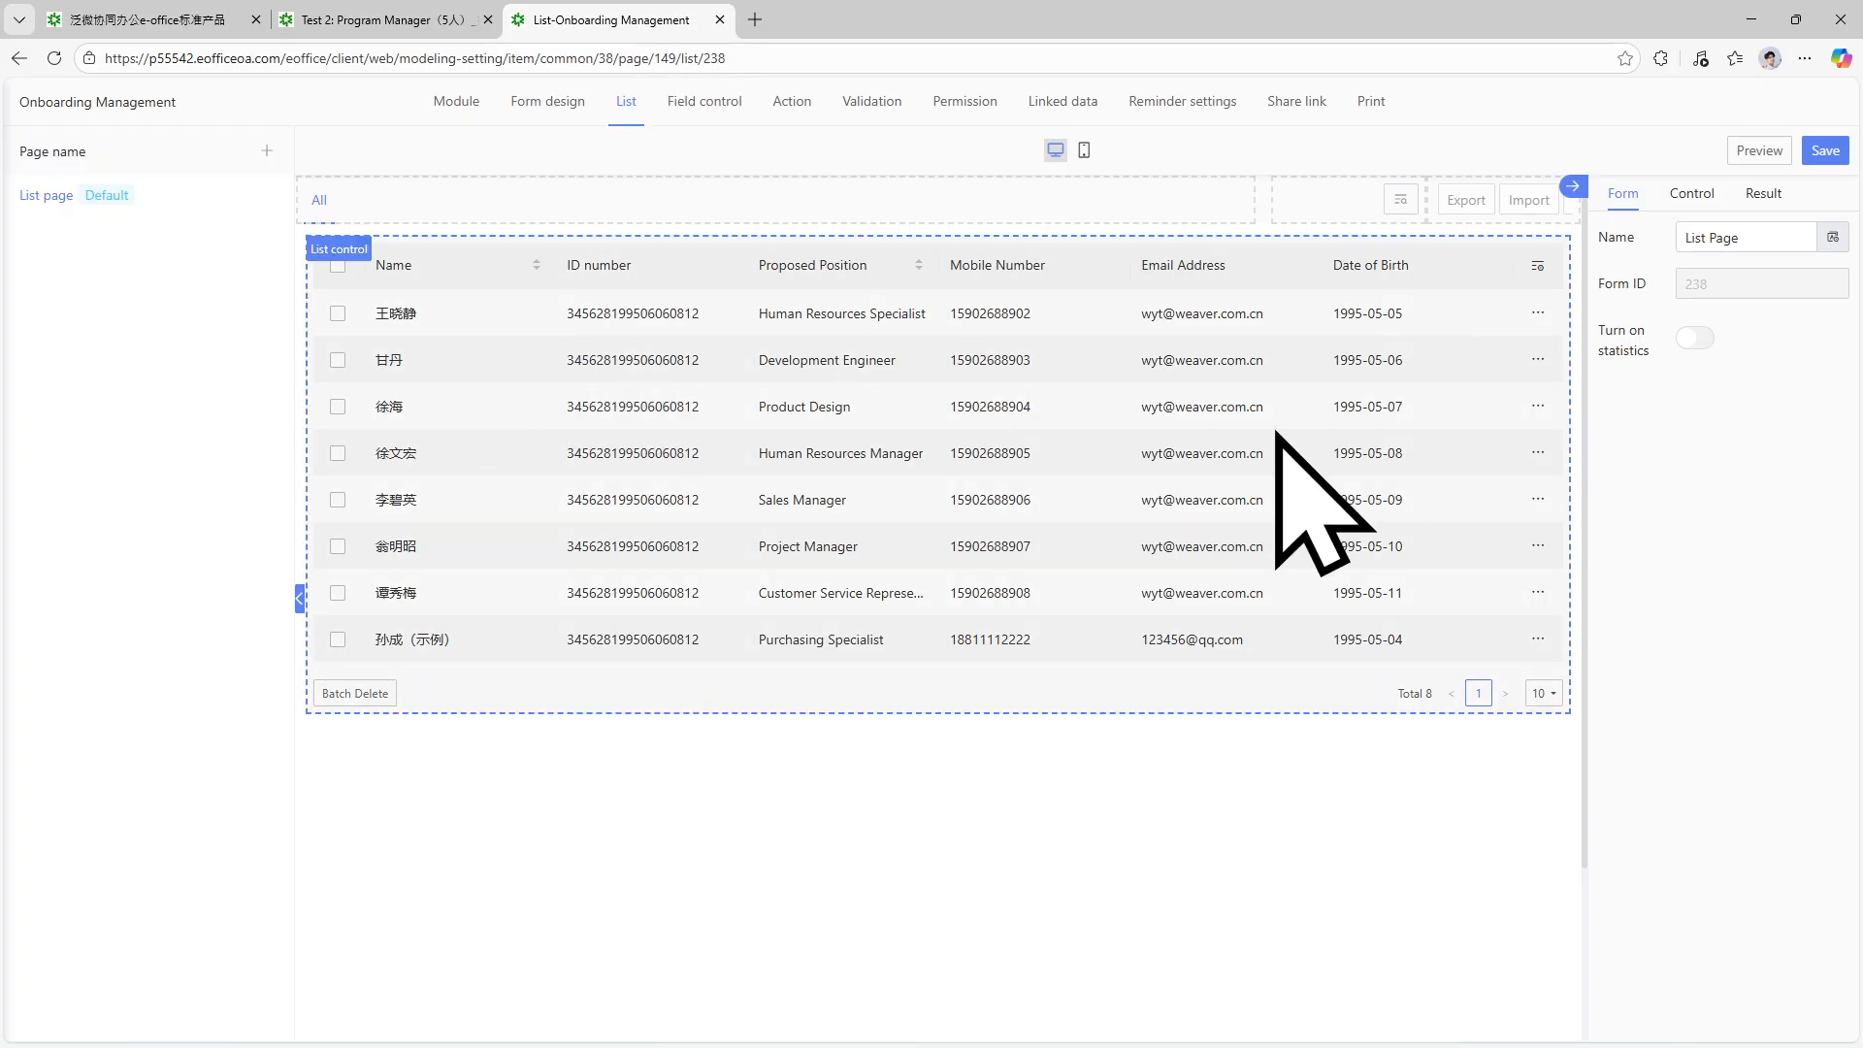
click(404, 21)
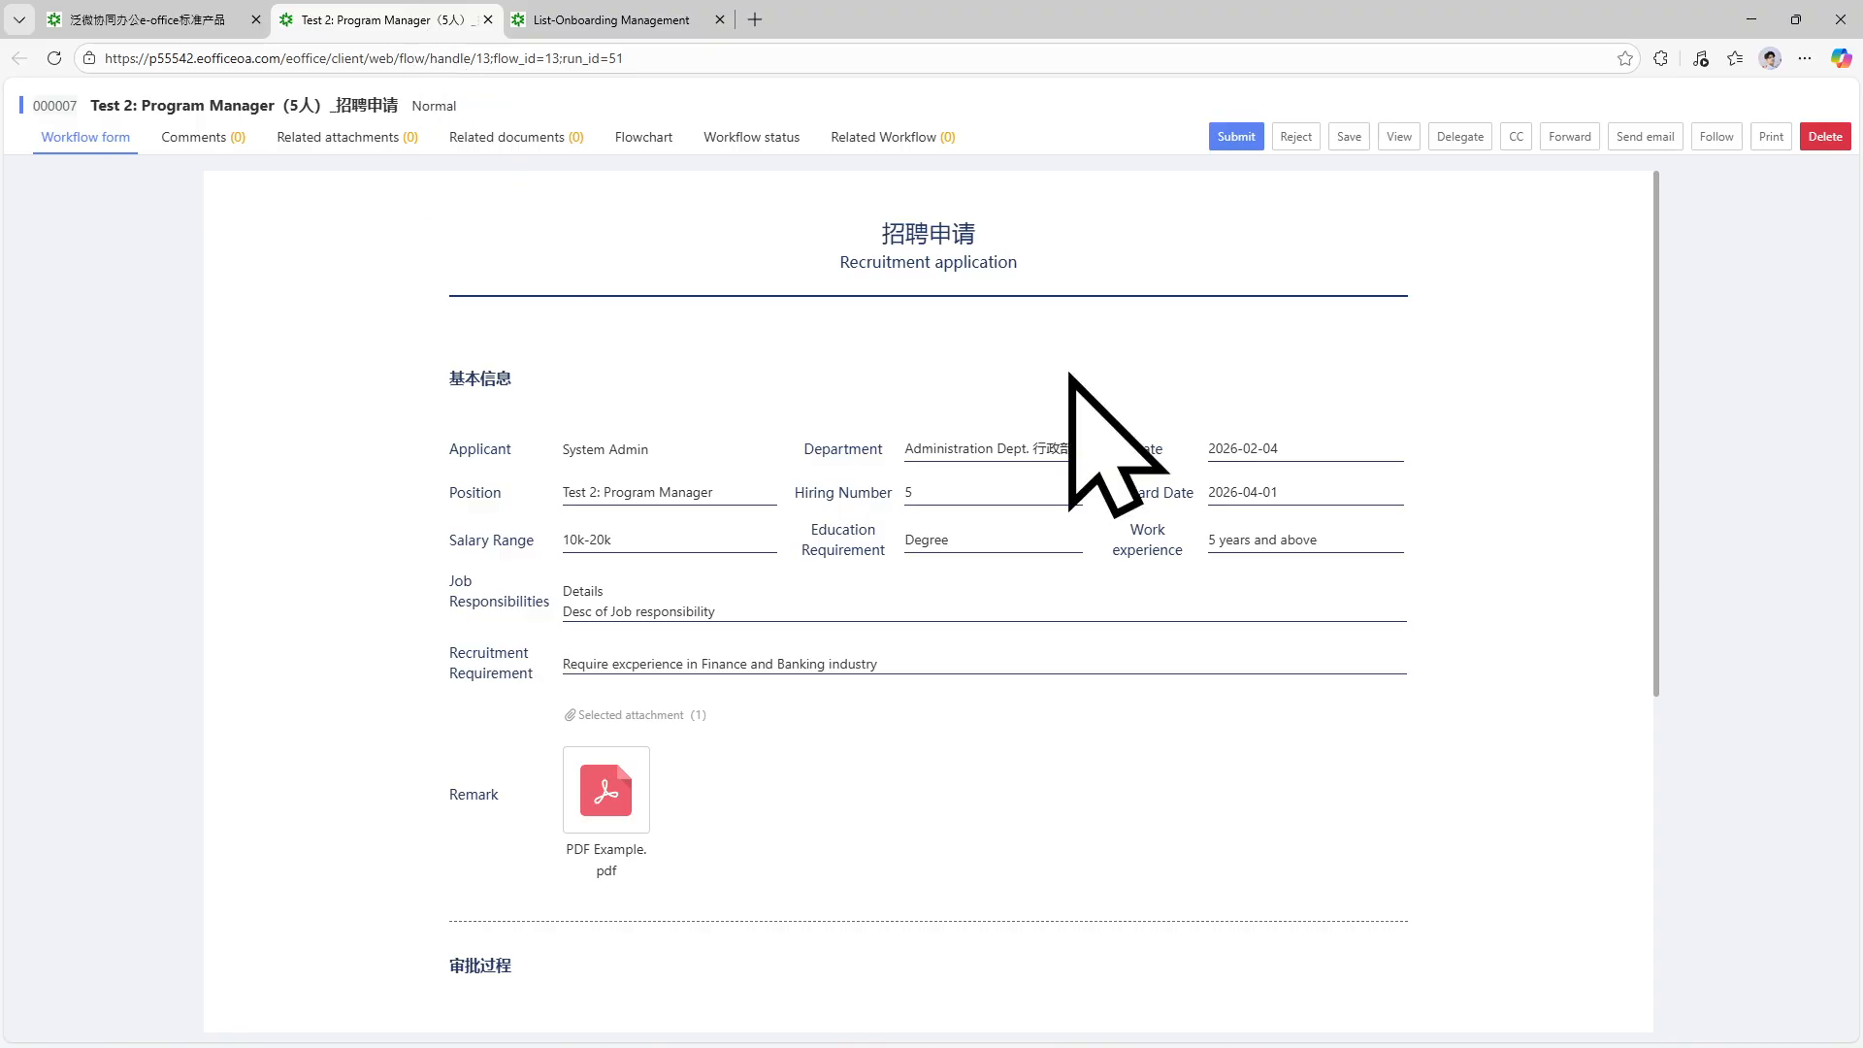
click(1216, 140)
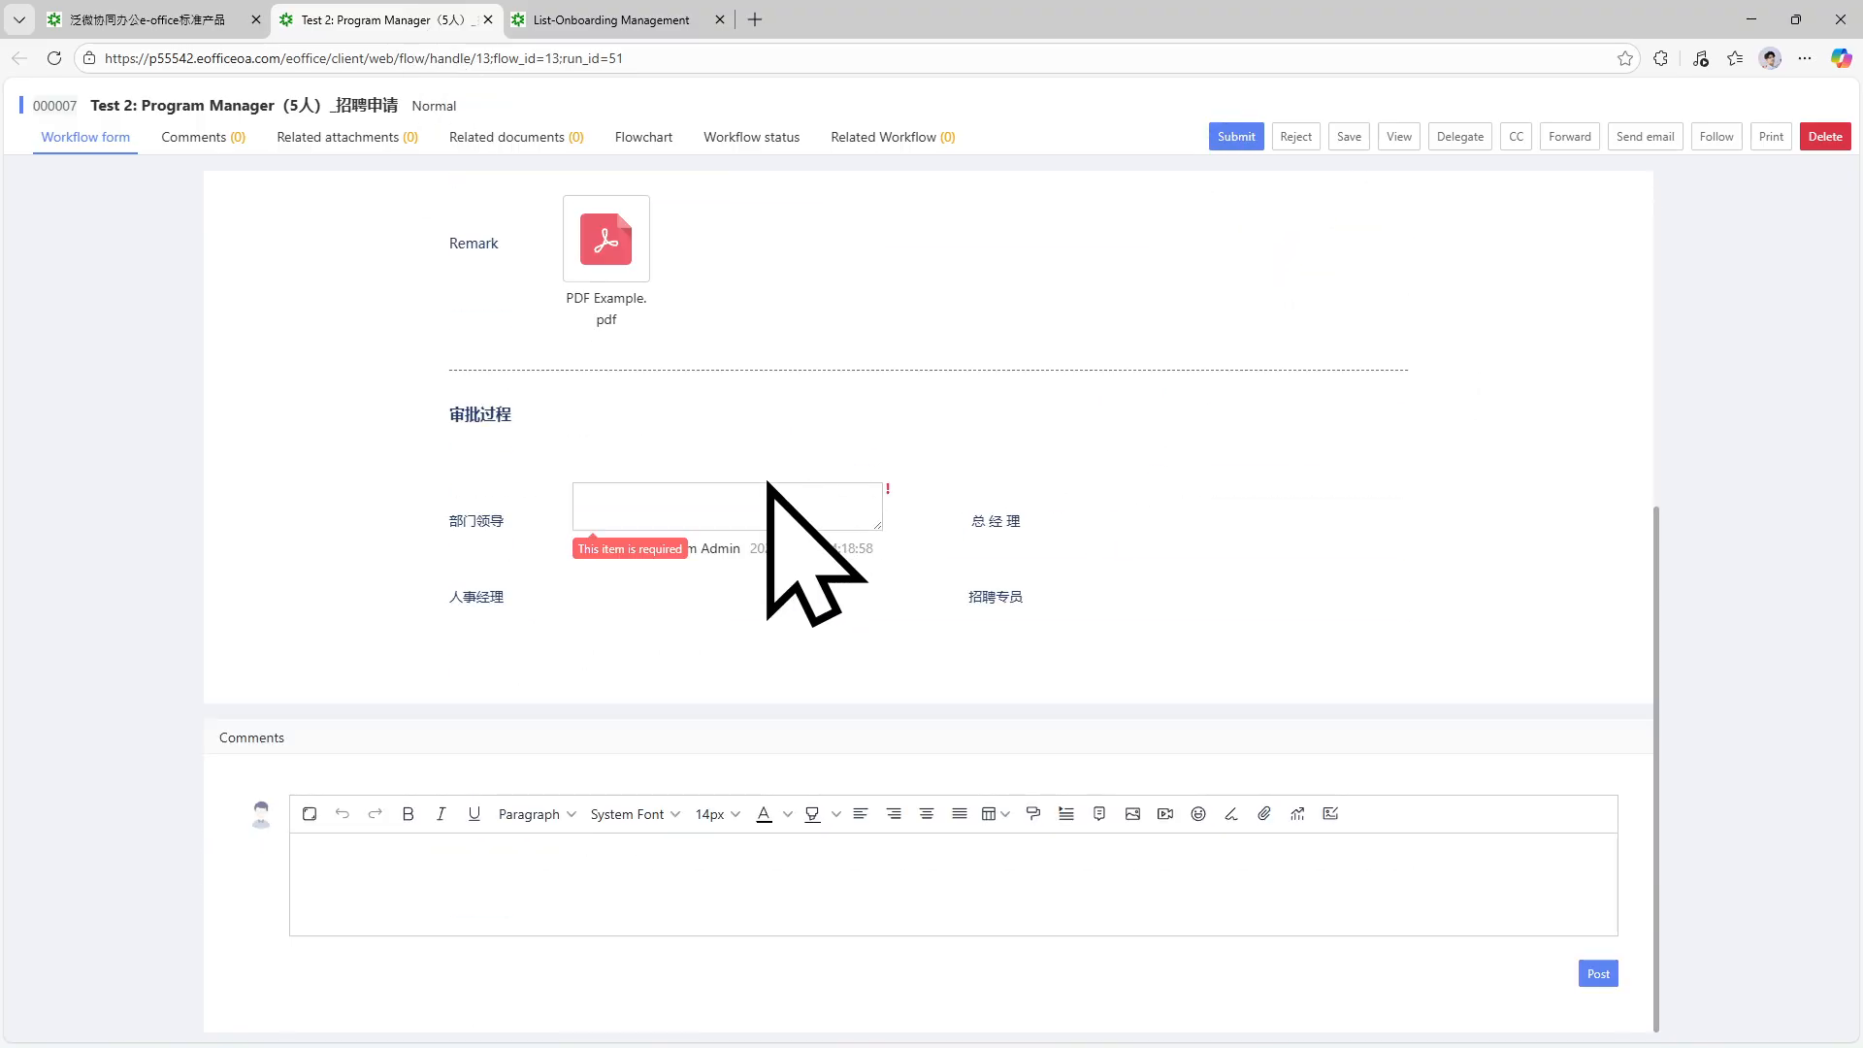
click(769, 498)
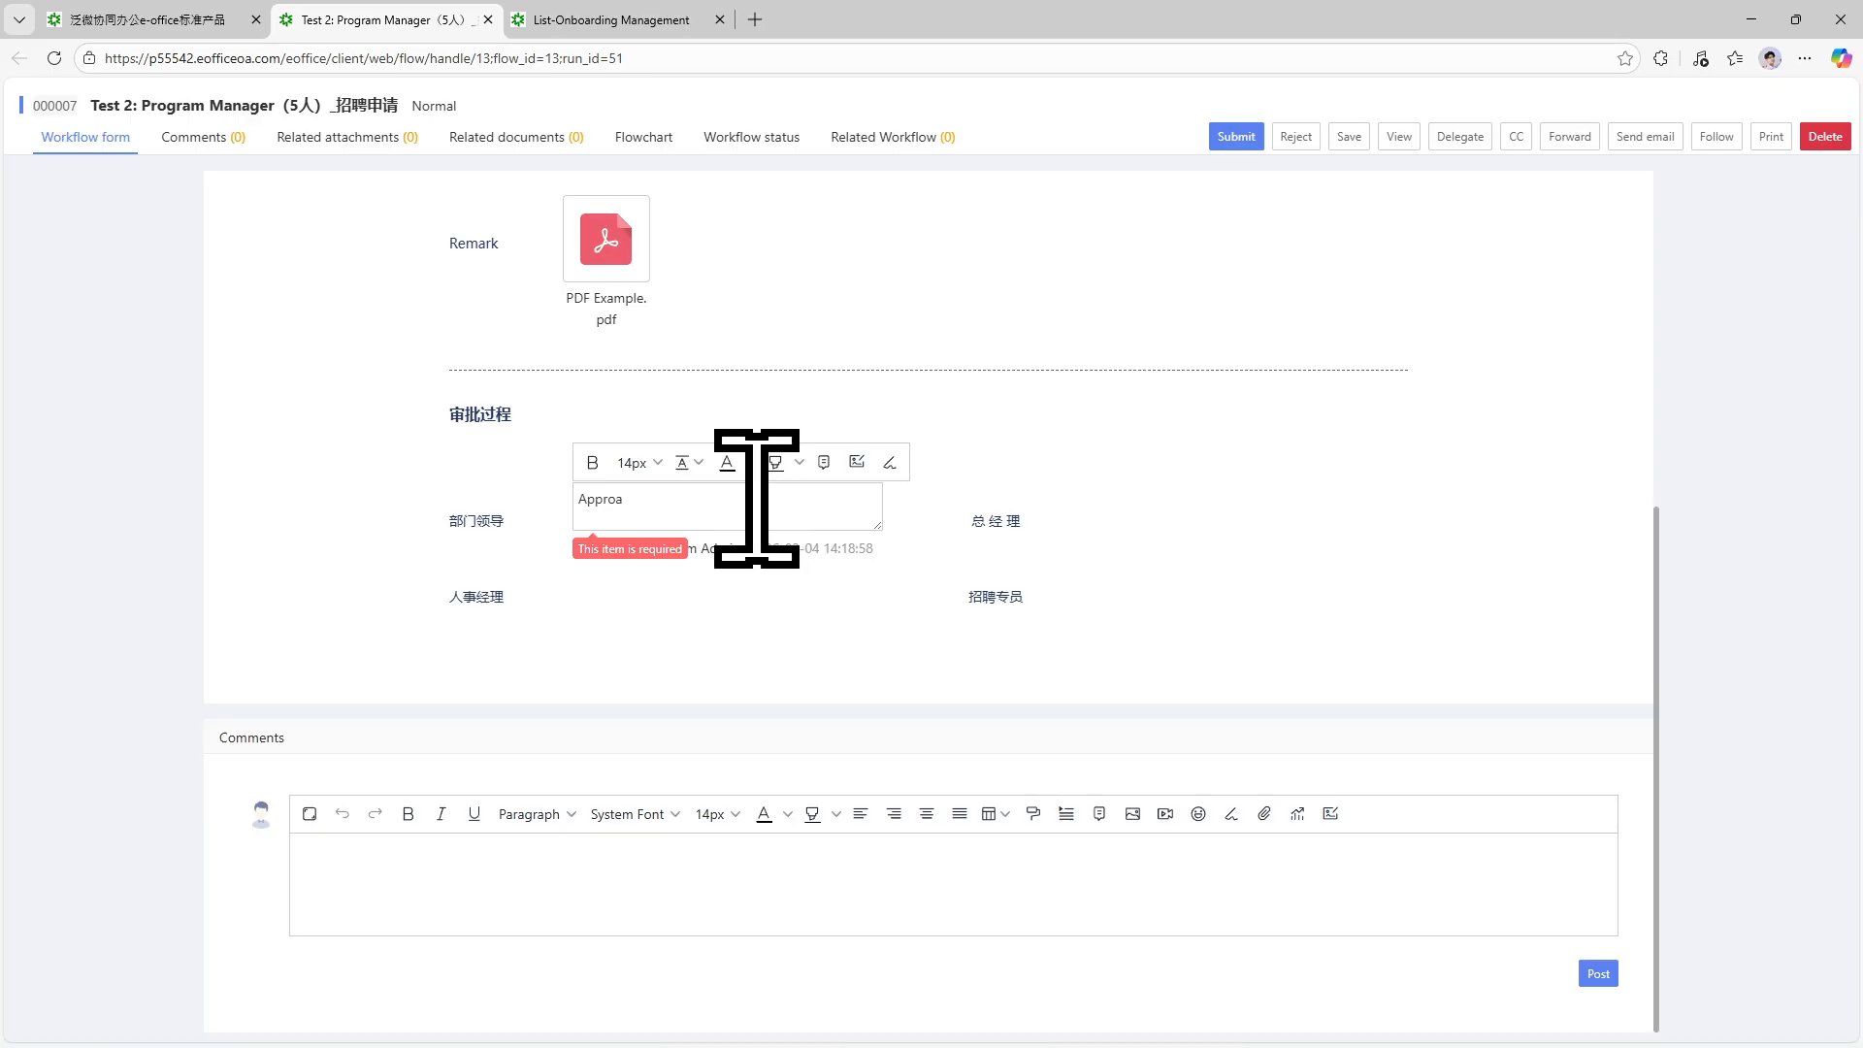
click(1233, 137)
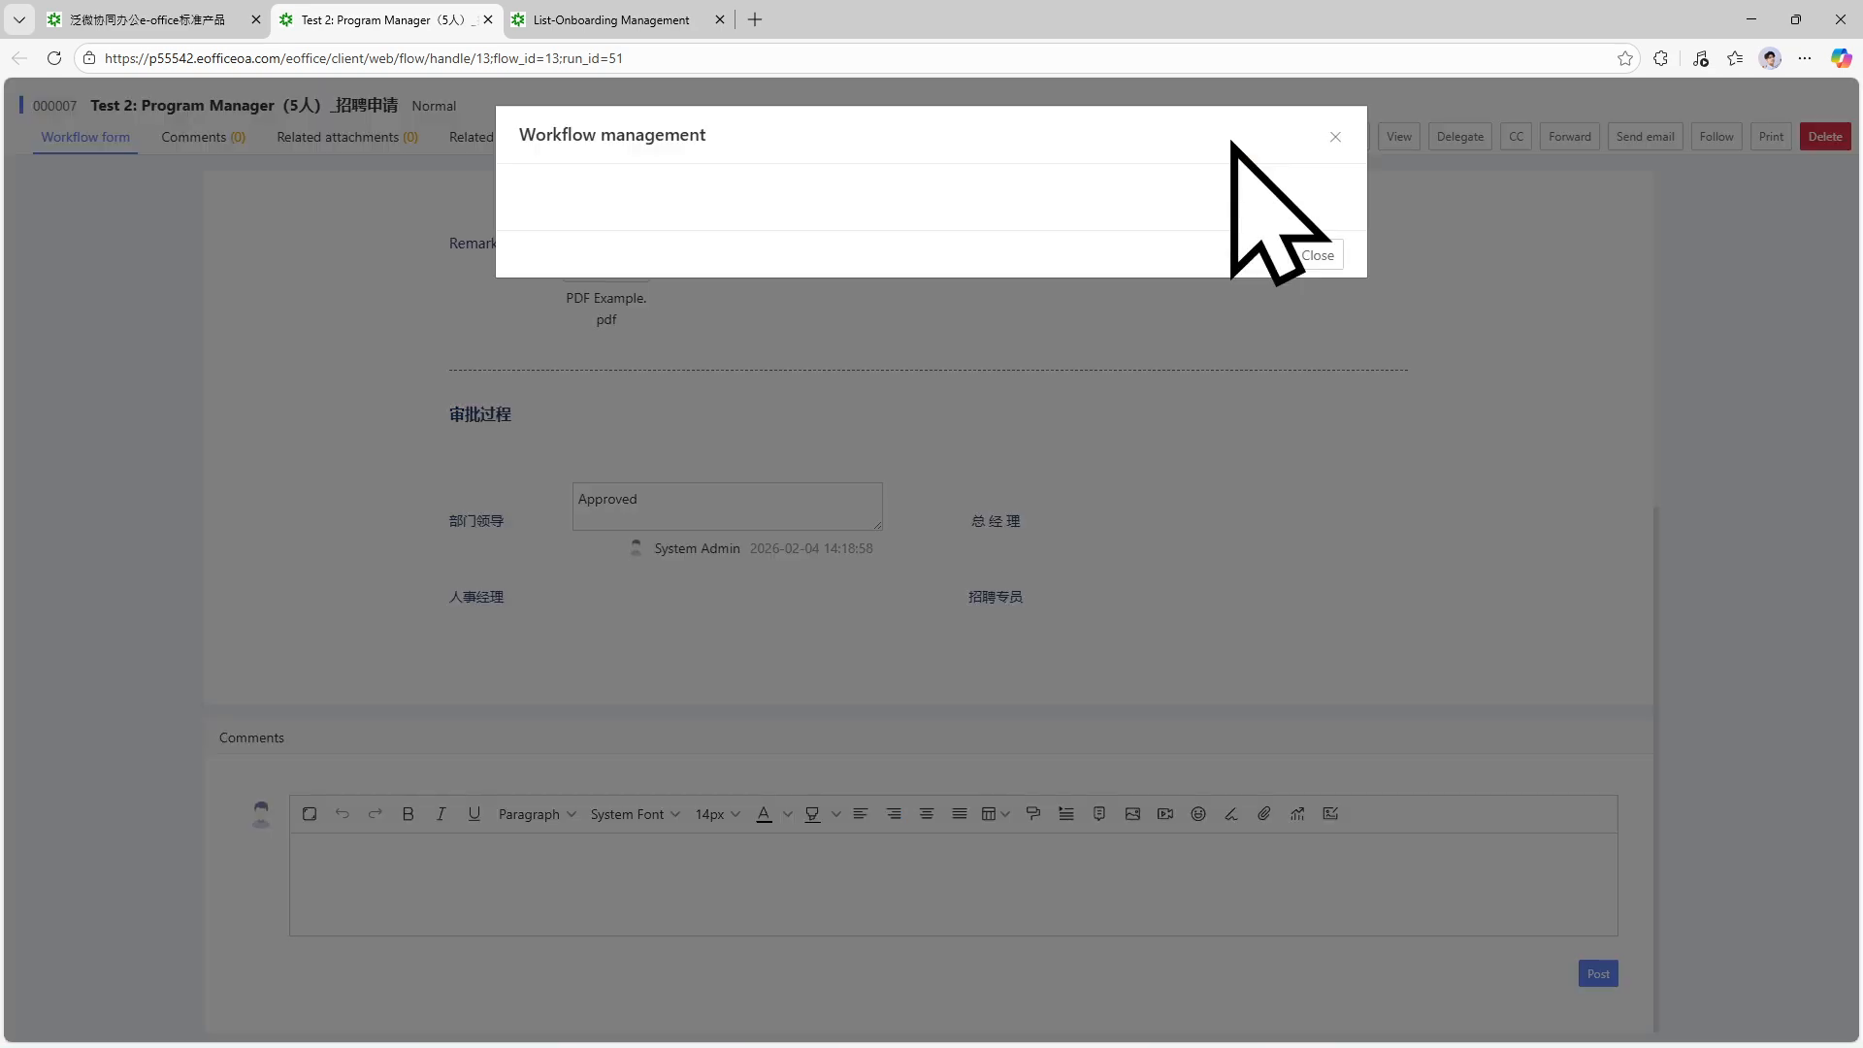
Set System Admin as receiver and assigned operator, sending the request to the 总经理 step.
click(883, 253)
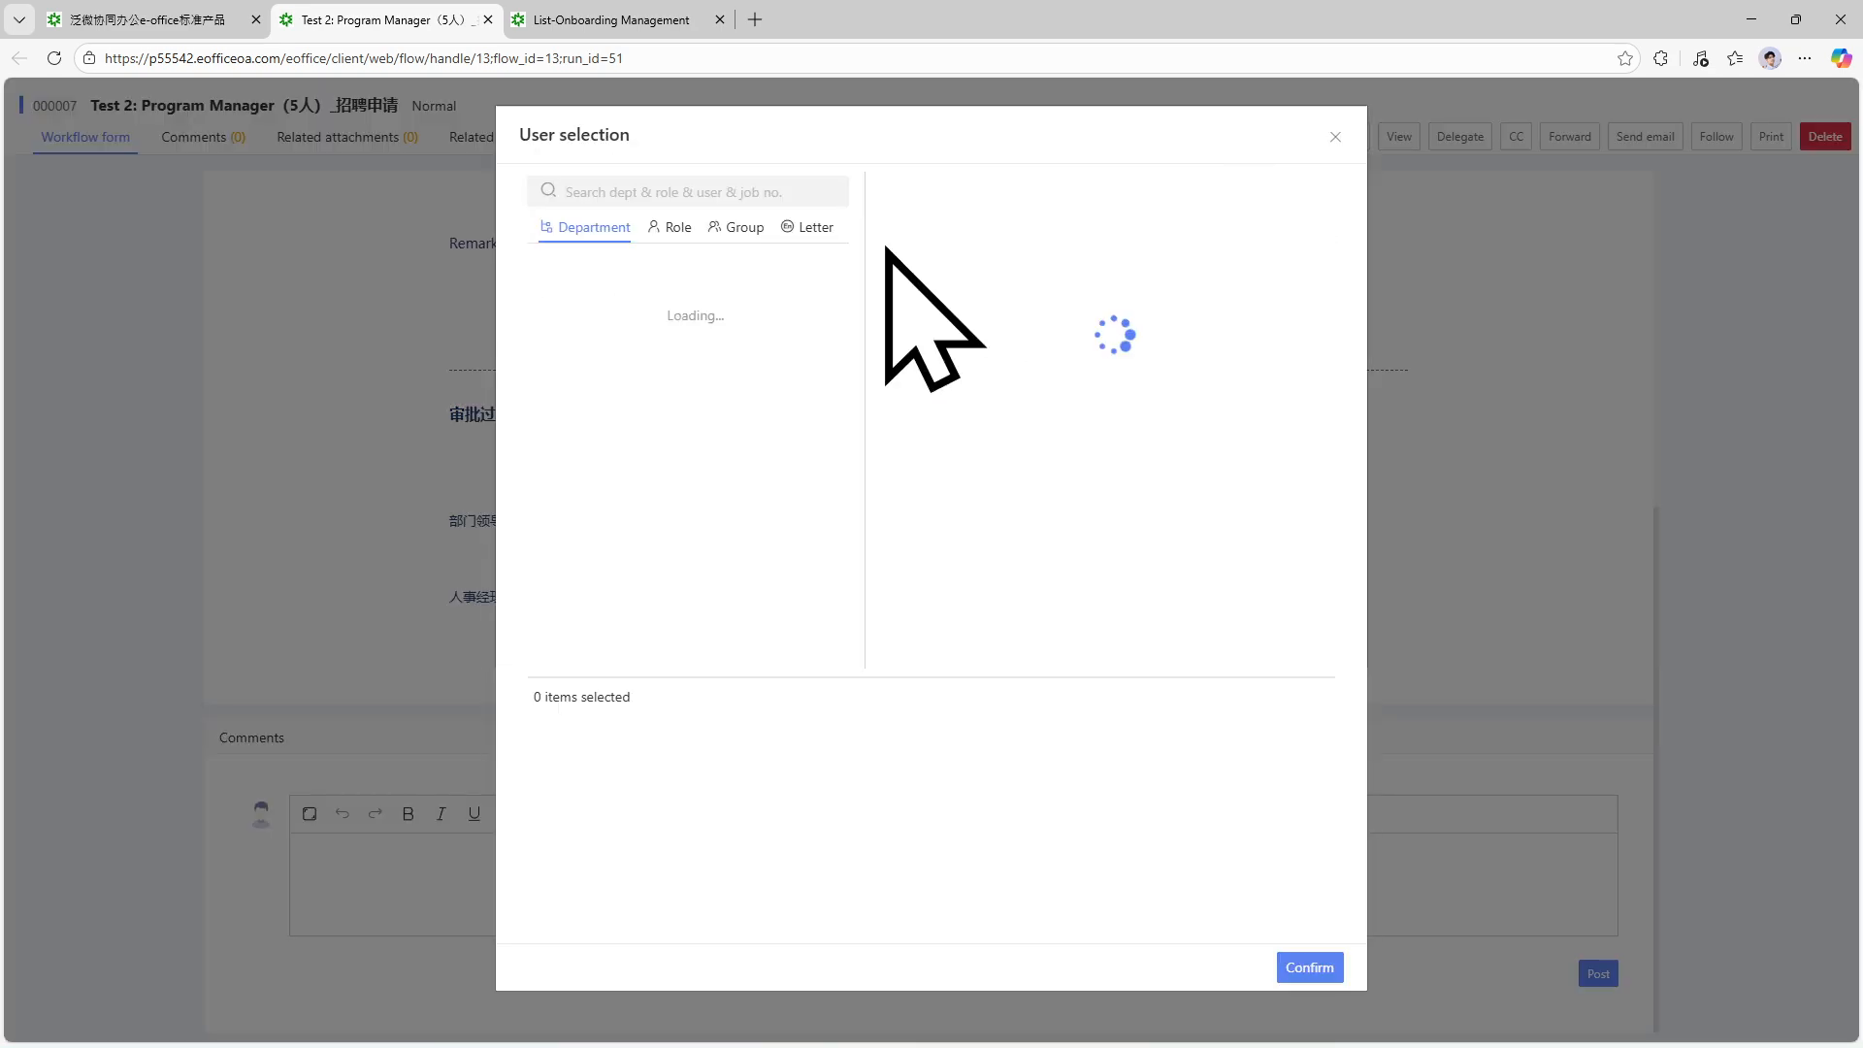
click(930, 211)
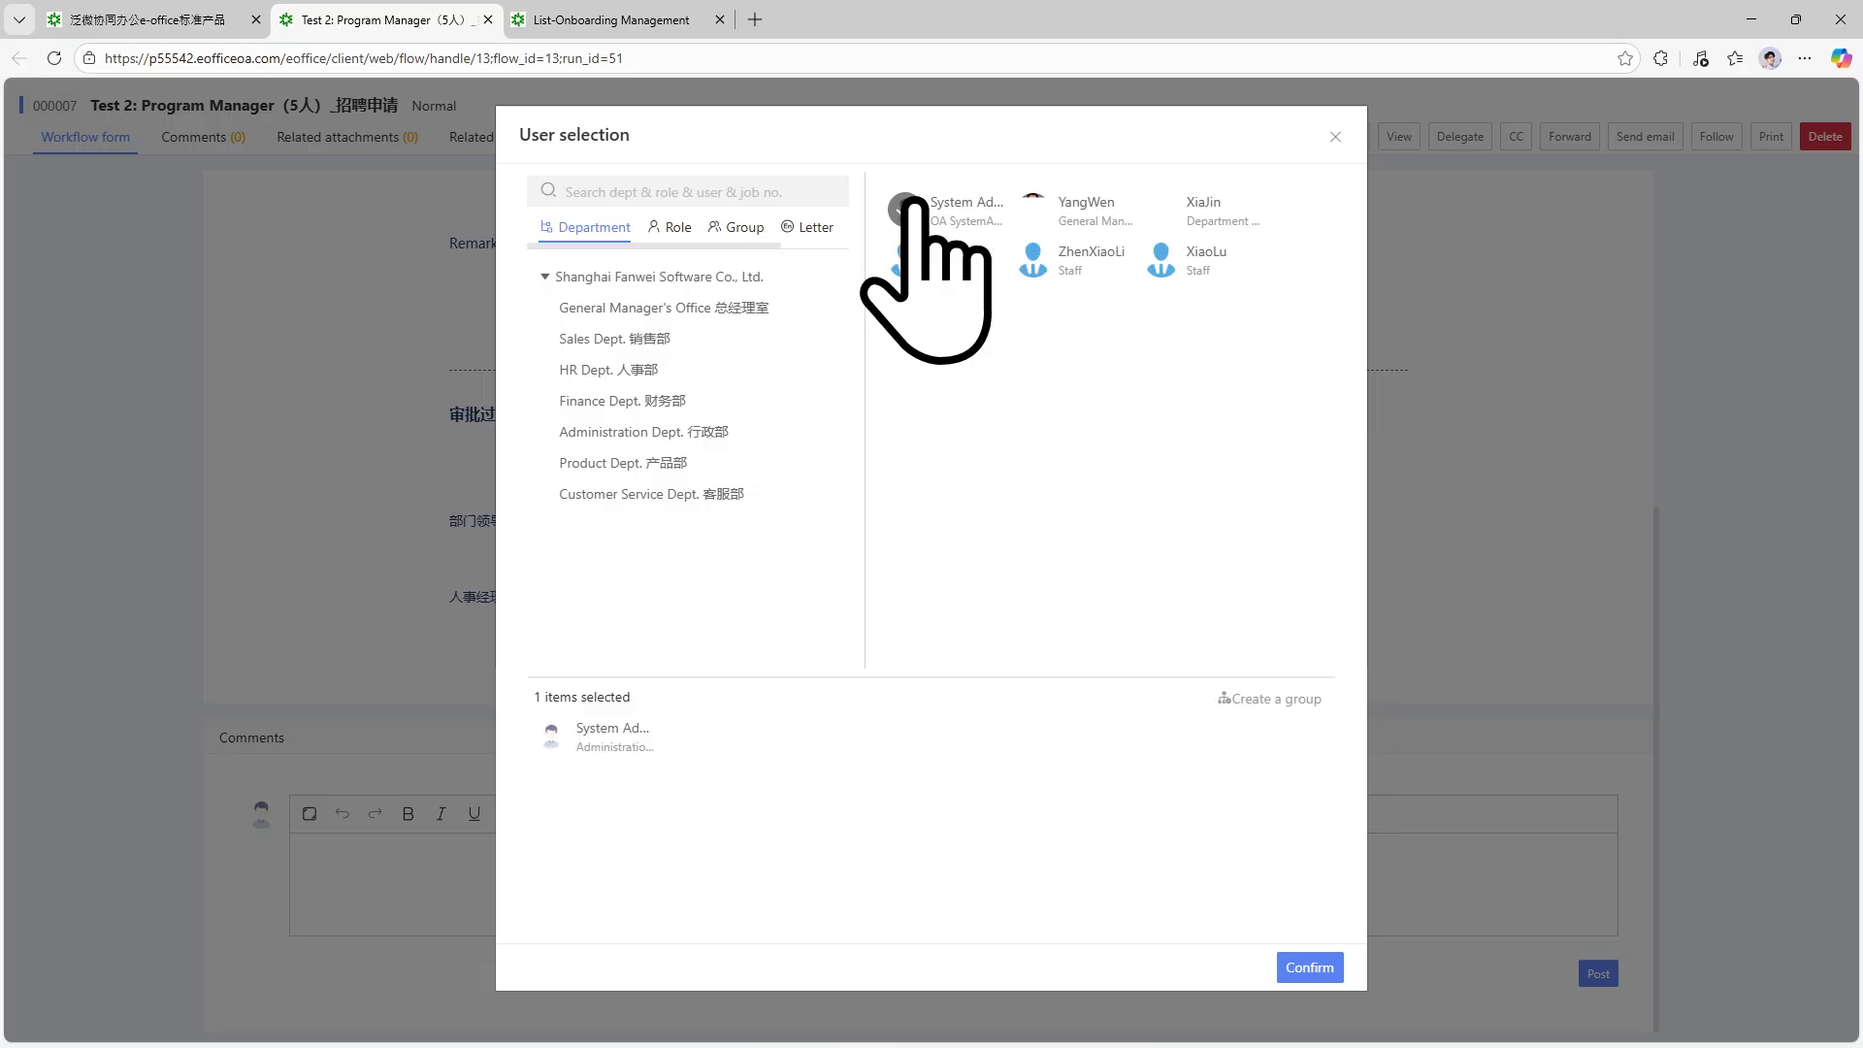
click(1310, 967)
click(897, 248)
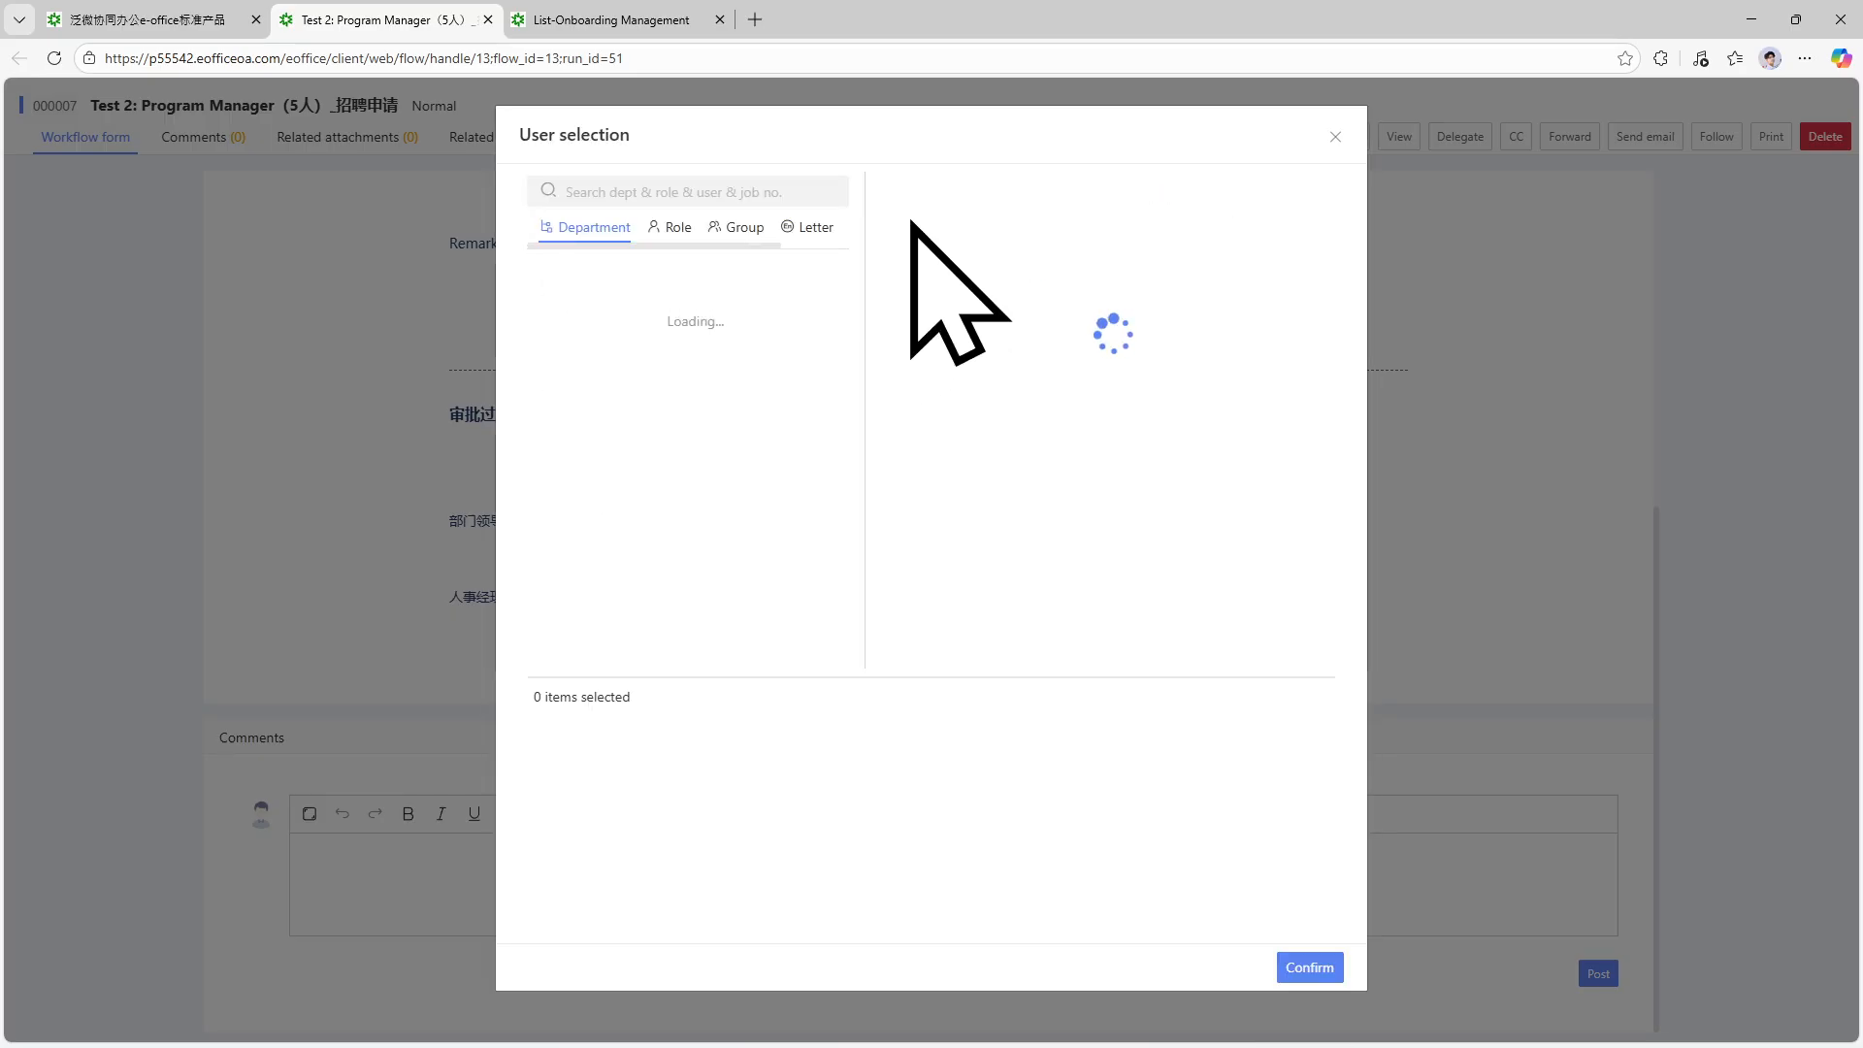
click(1310, 967)
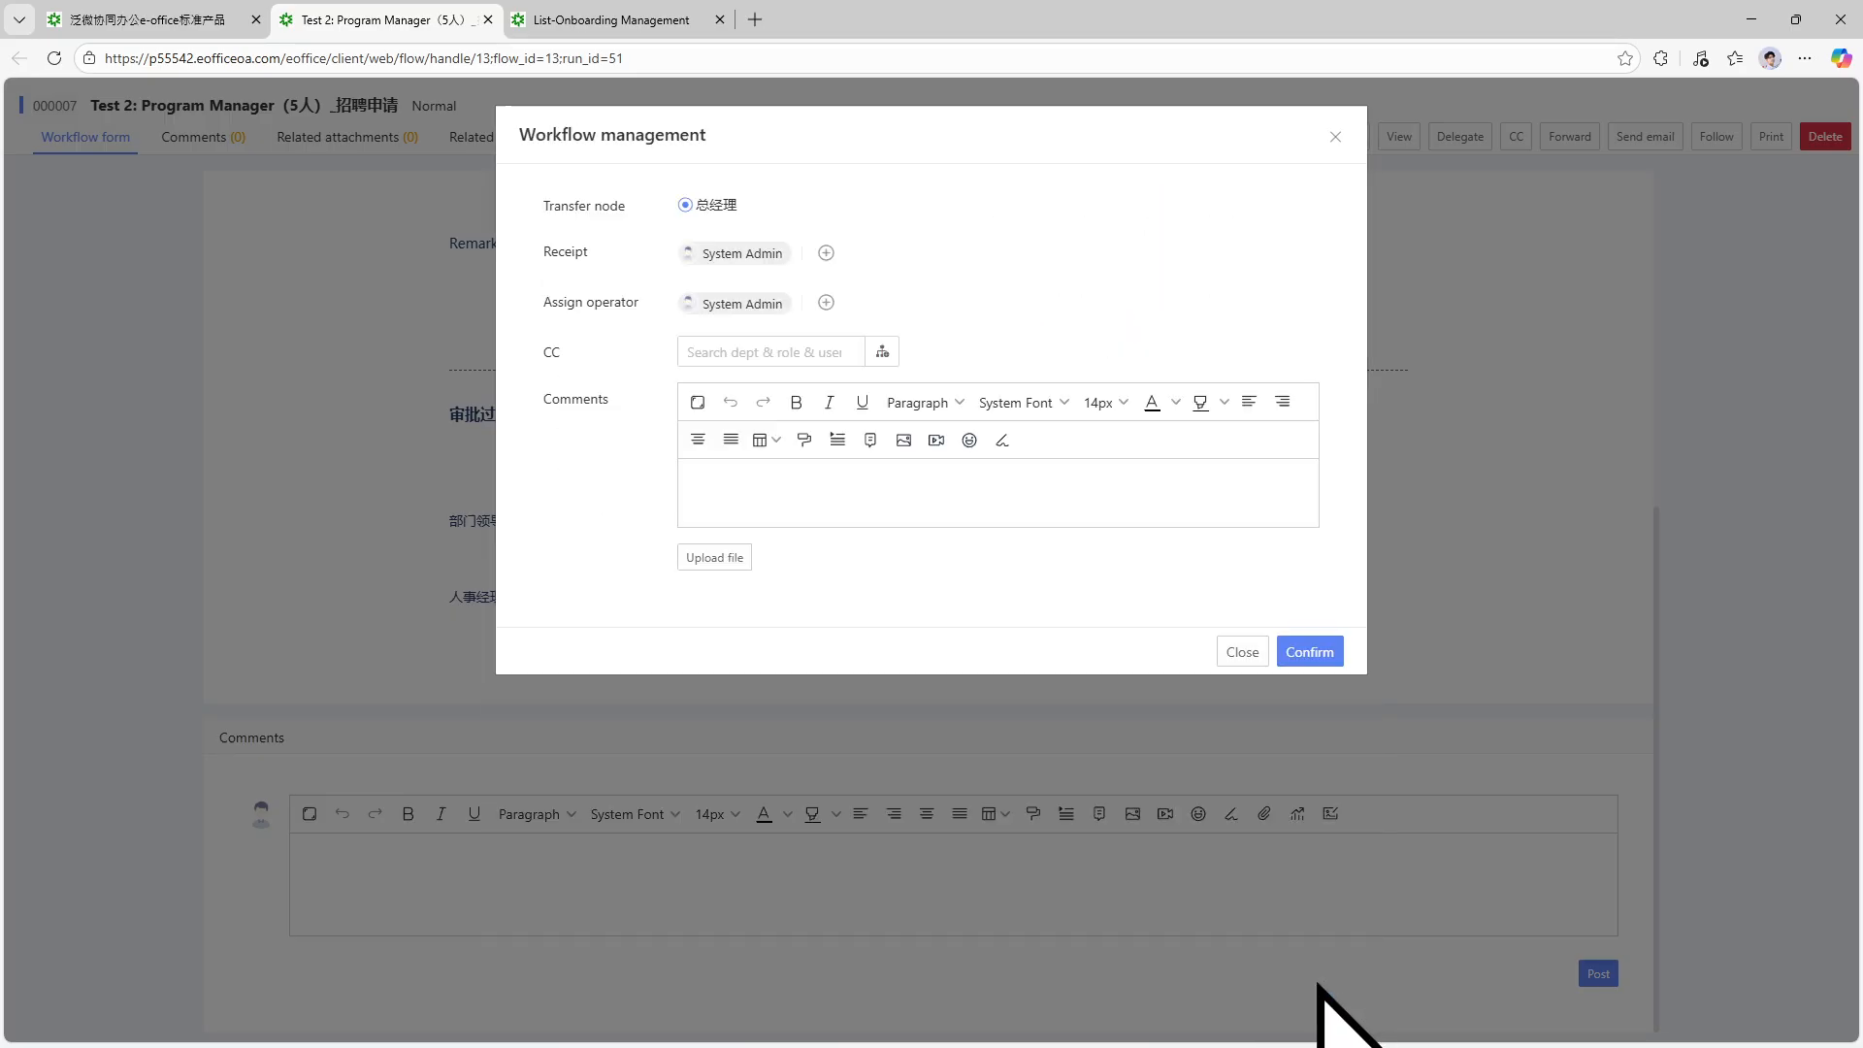
click(1320, 654)
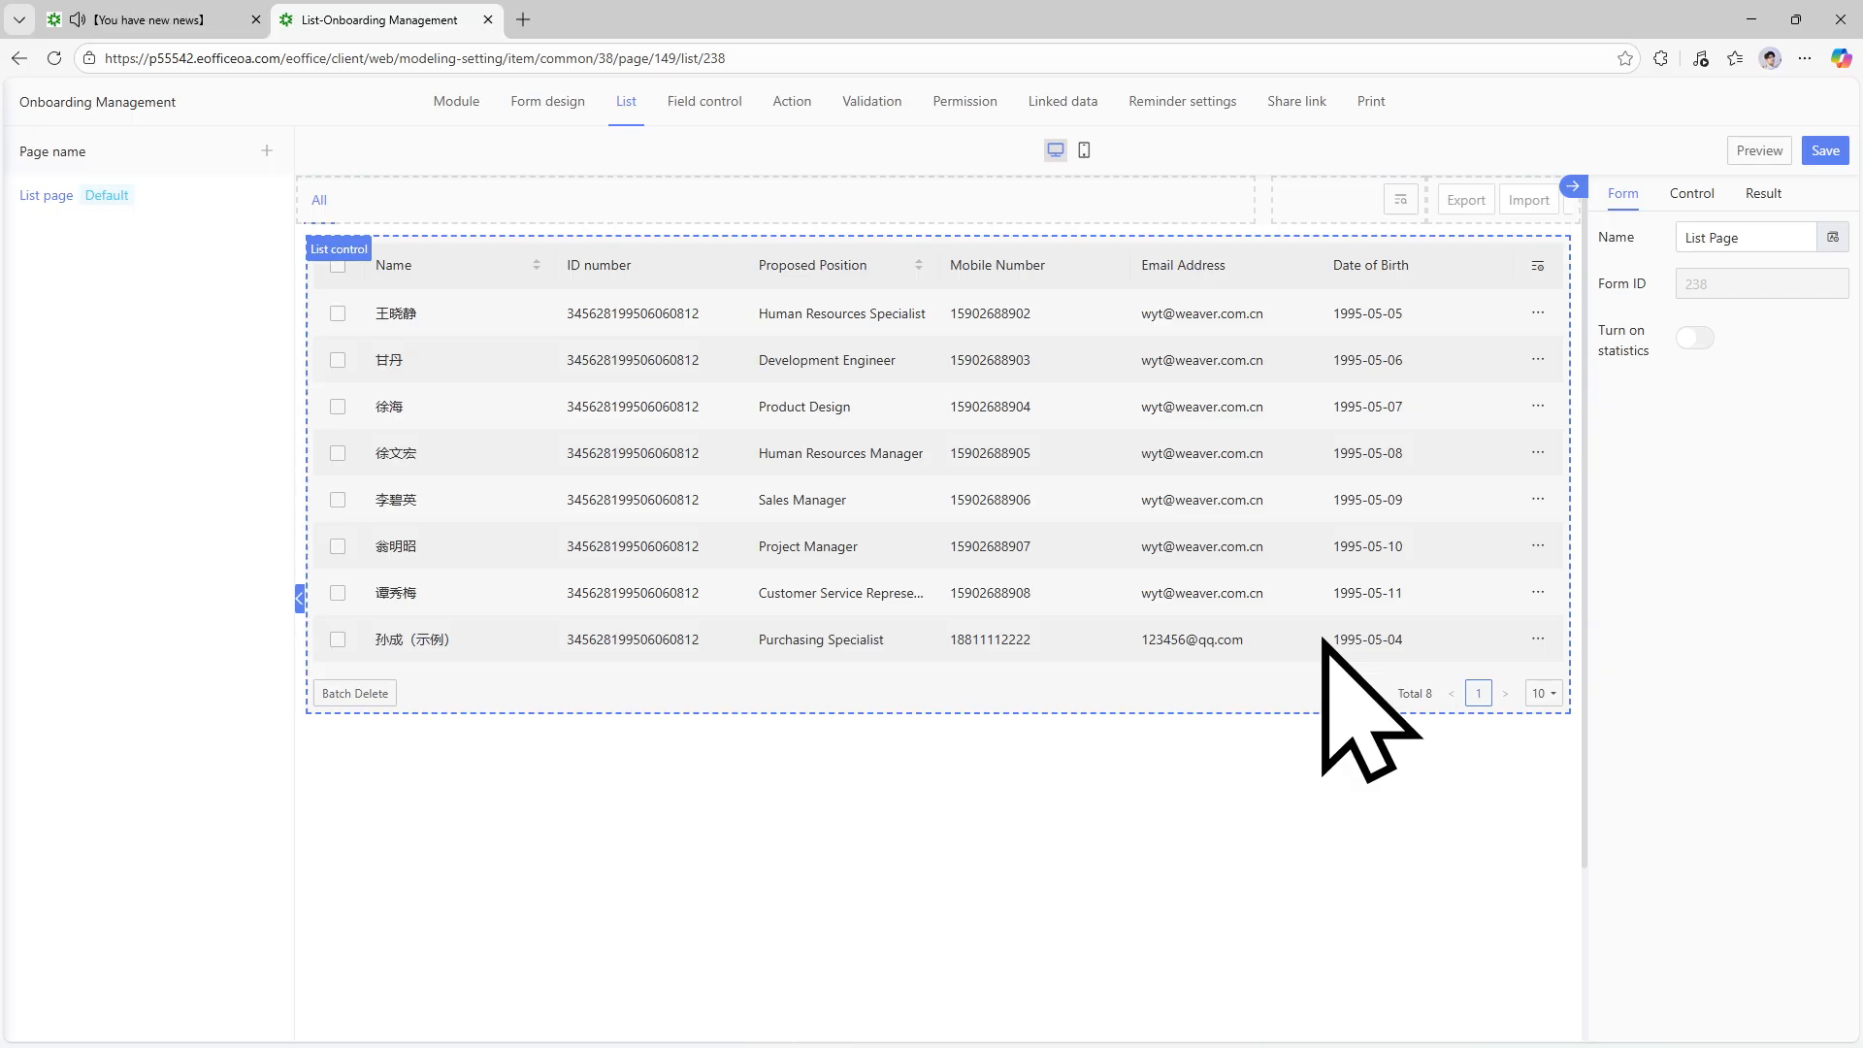
Open the reminded request and submit 'Approved' as the 总经理 opinion.
click(121, 19)
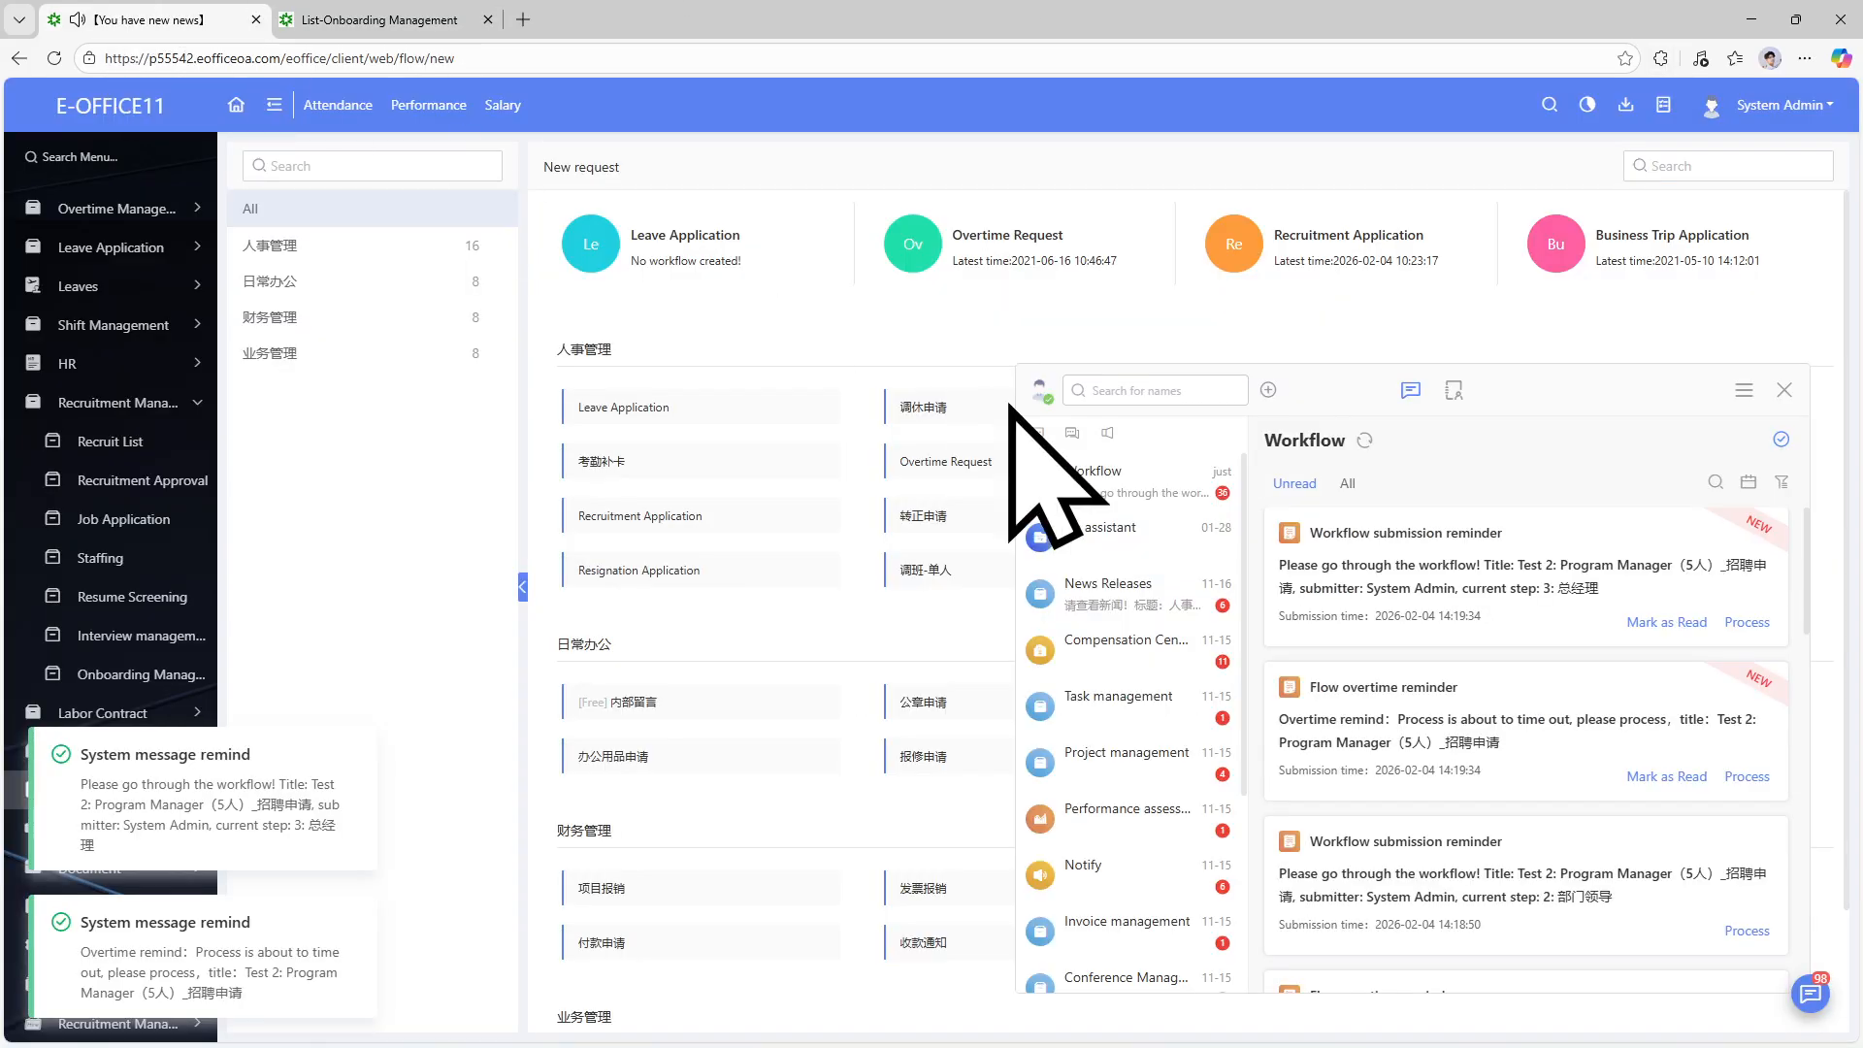
click(1747, 622)
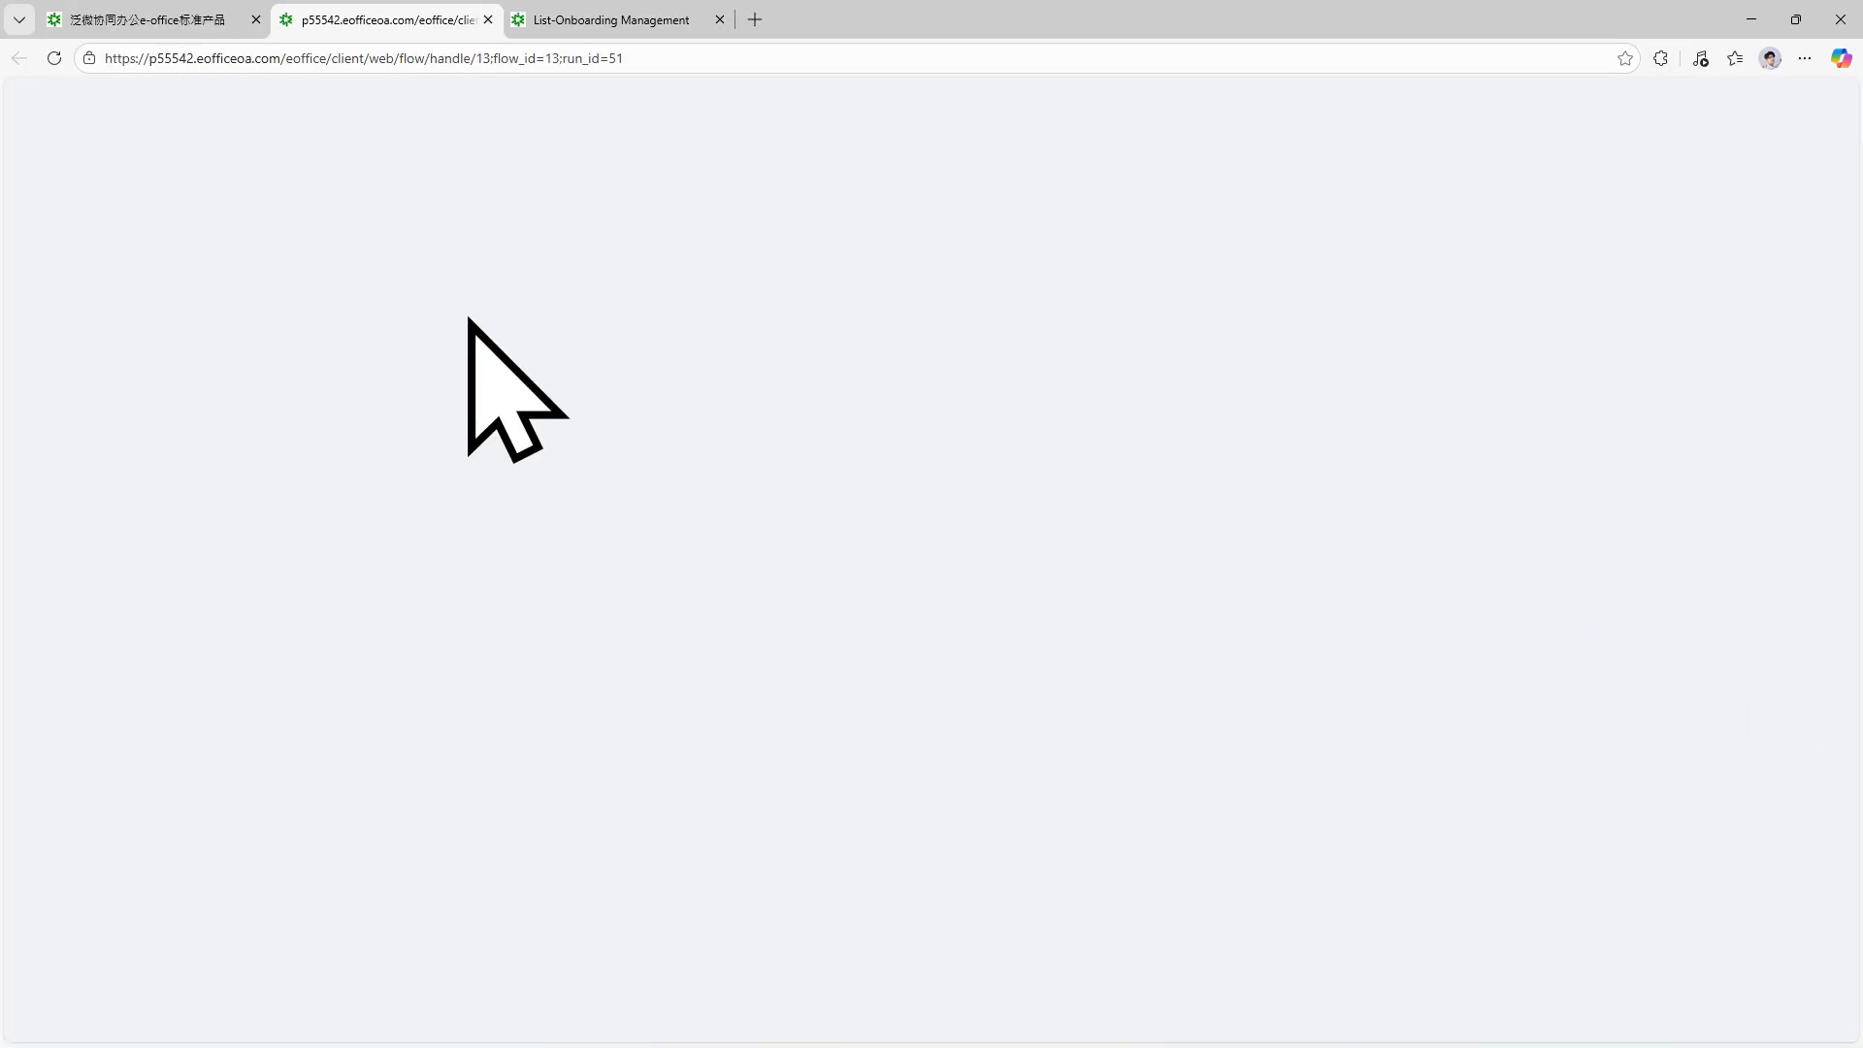
click(719, 19)
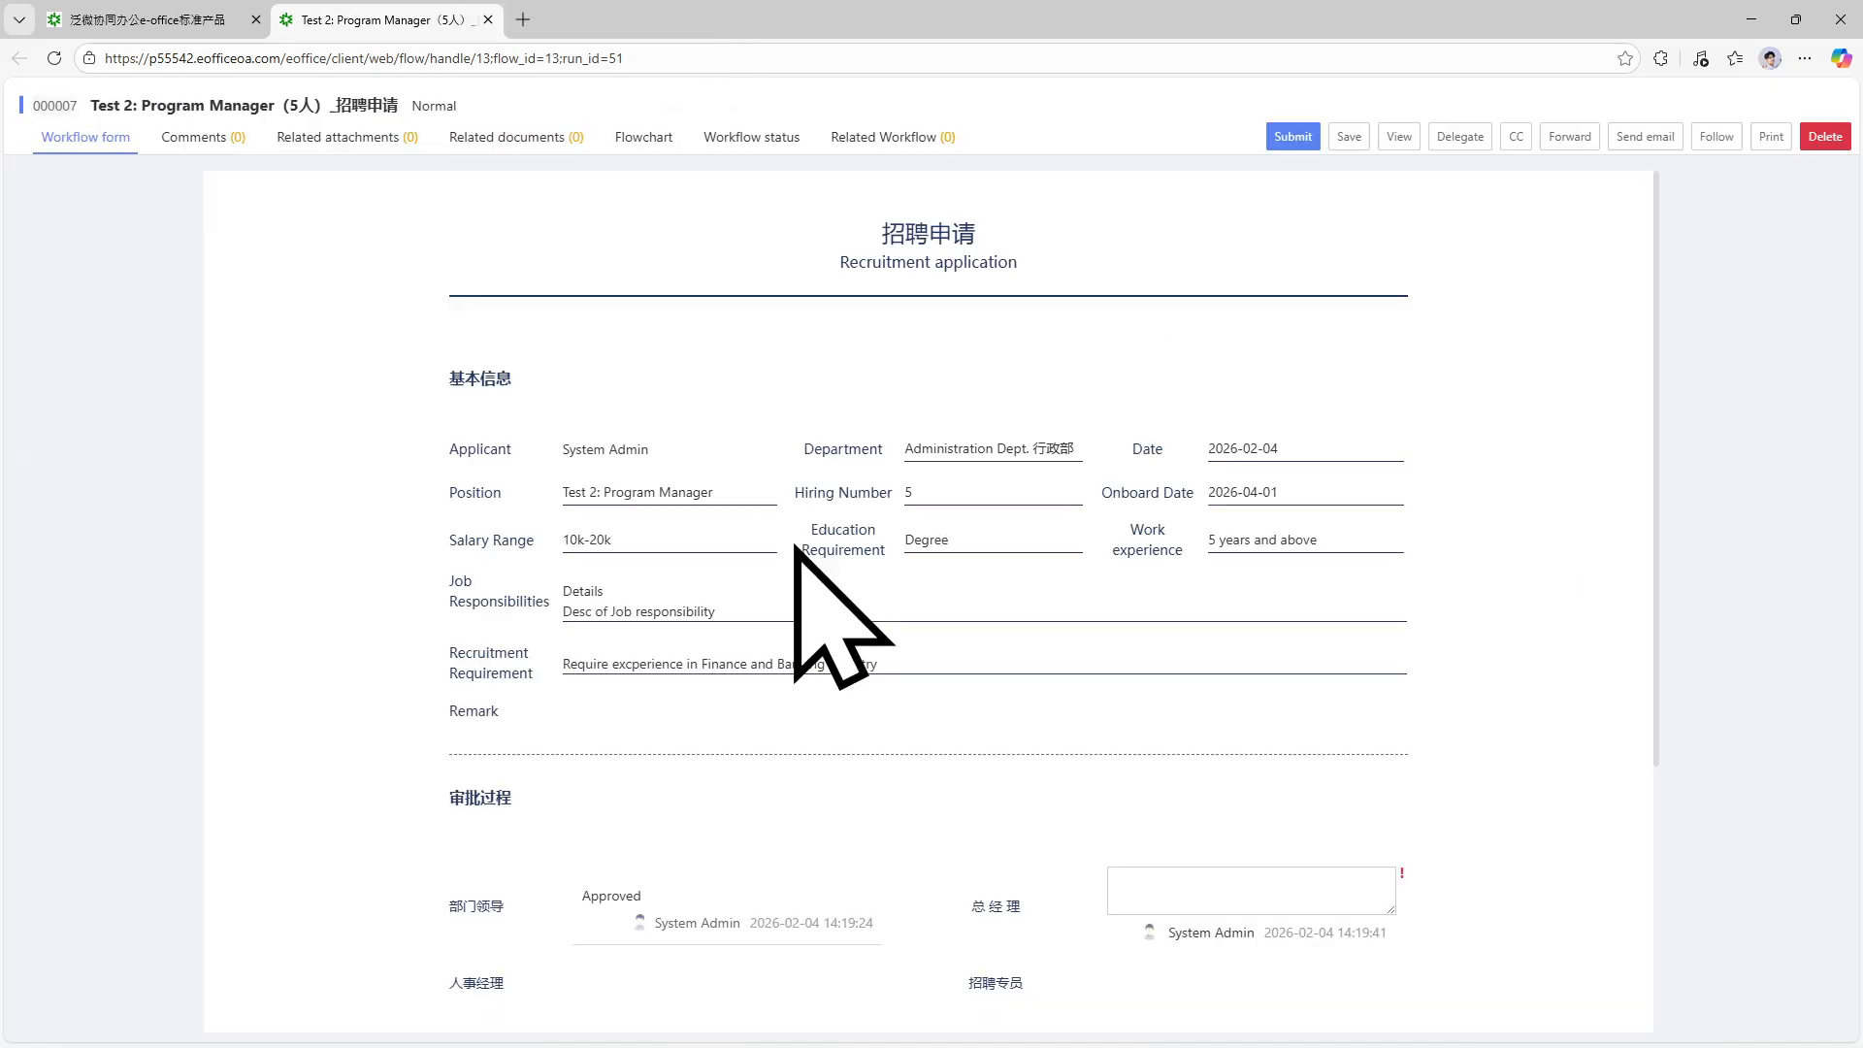
scroll(969, 595, down, 5)
click(1254, 504)
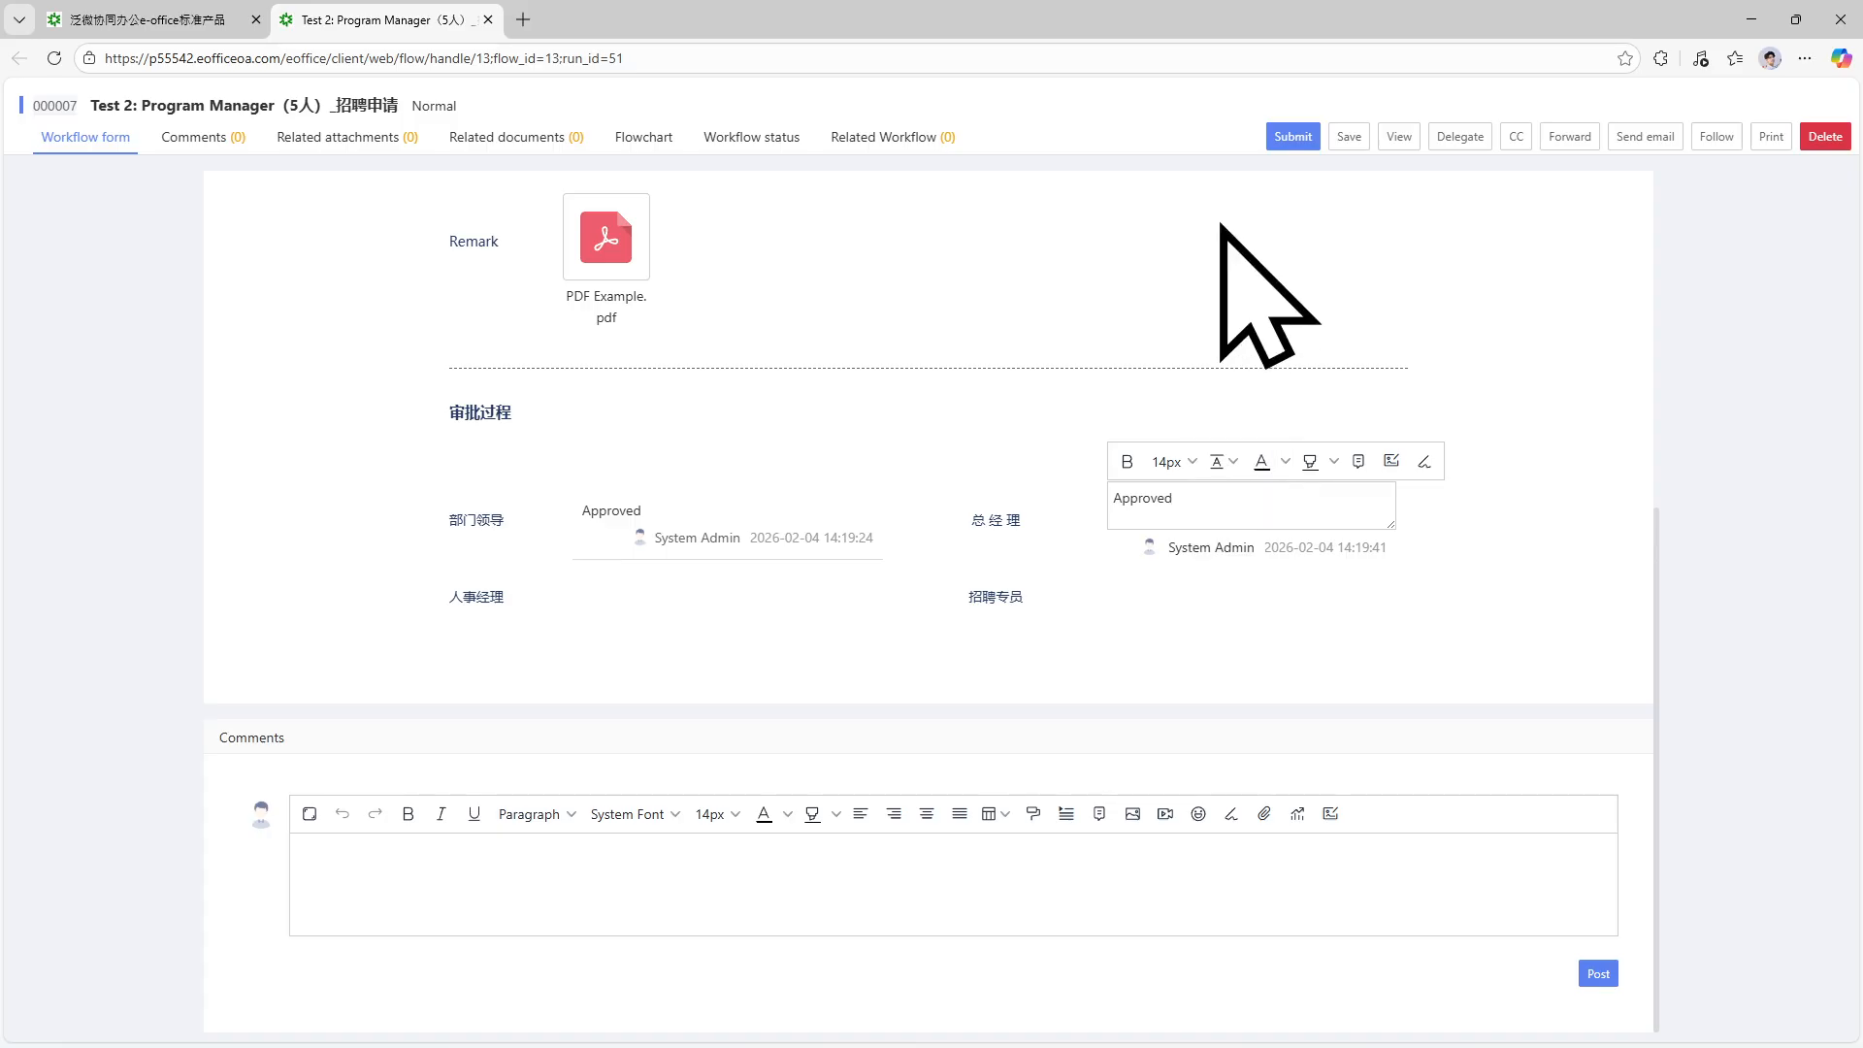
click(1292, 135)
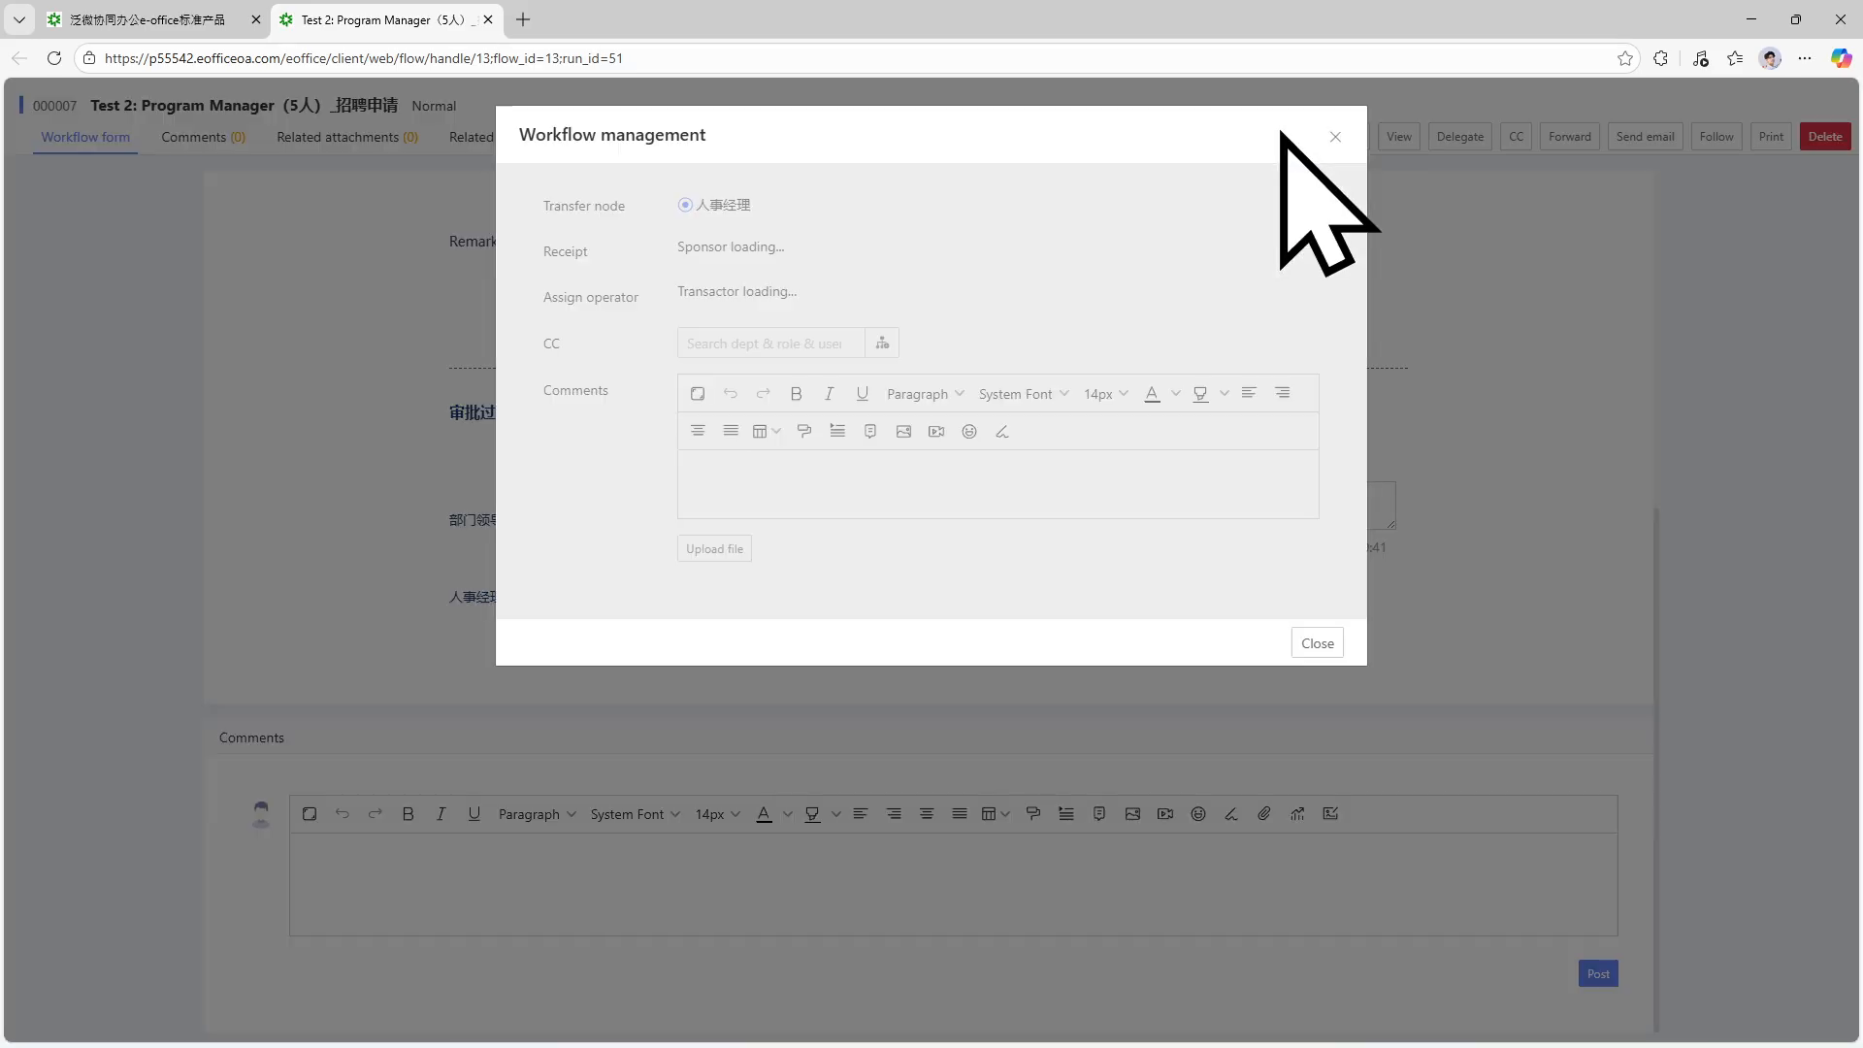
Assign System Admin as receiver and operator, moving the request to the 人事经理 step.
click(881, 253)
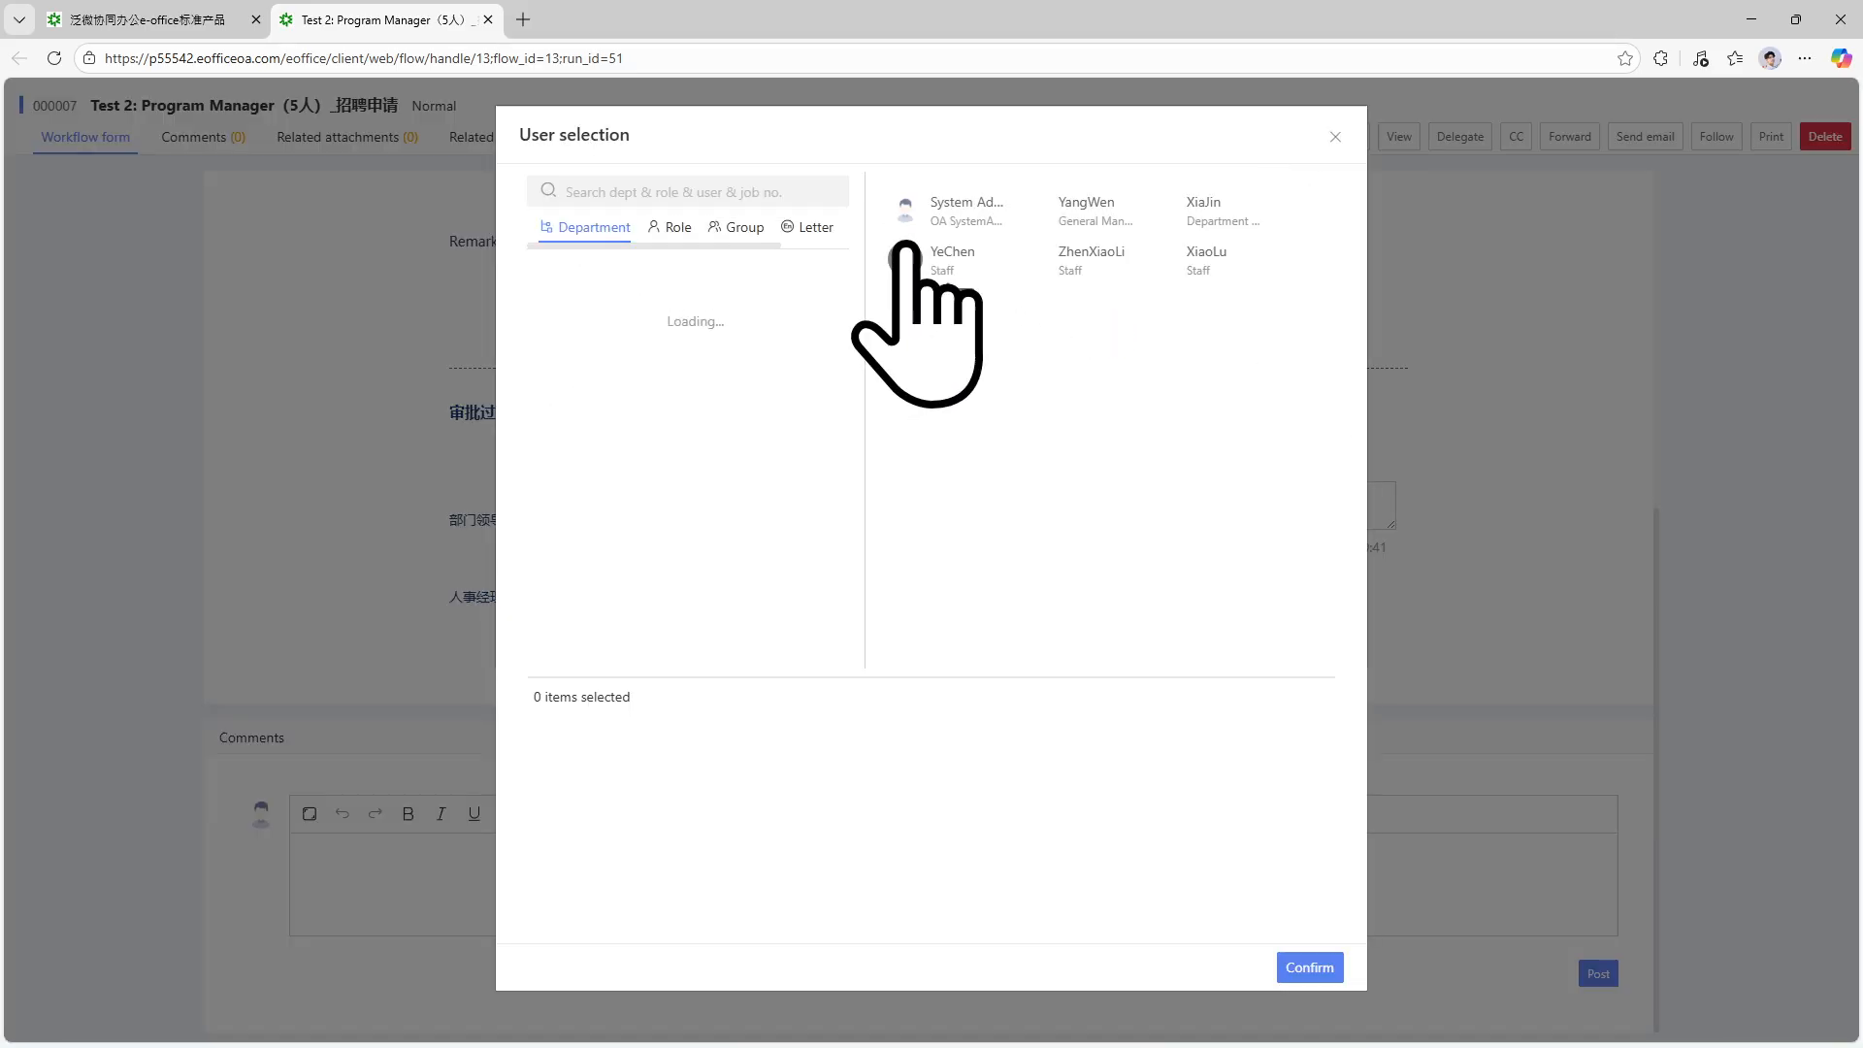
click(904, 208)
click(1310, 967)
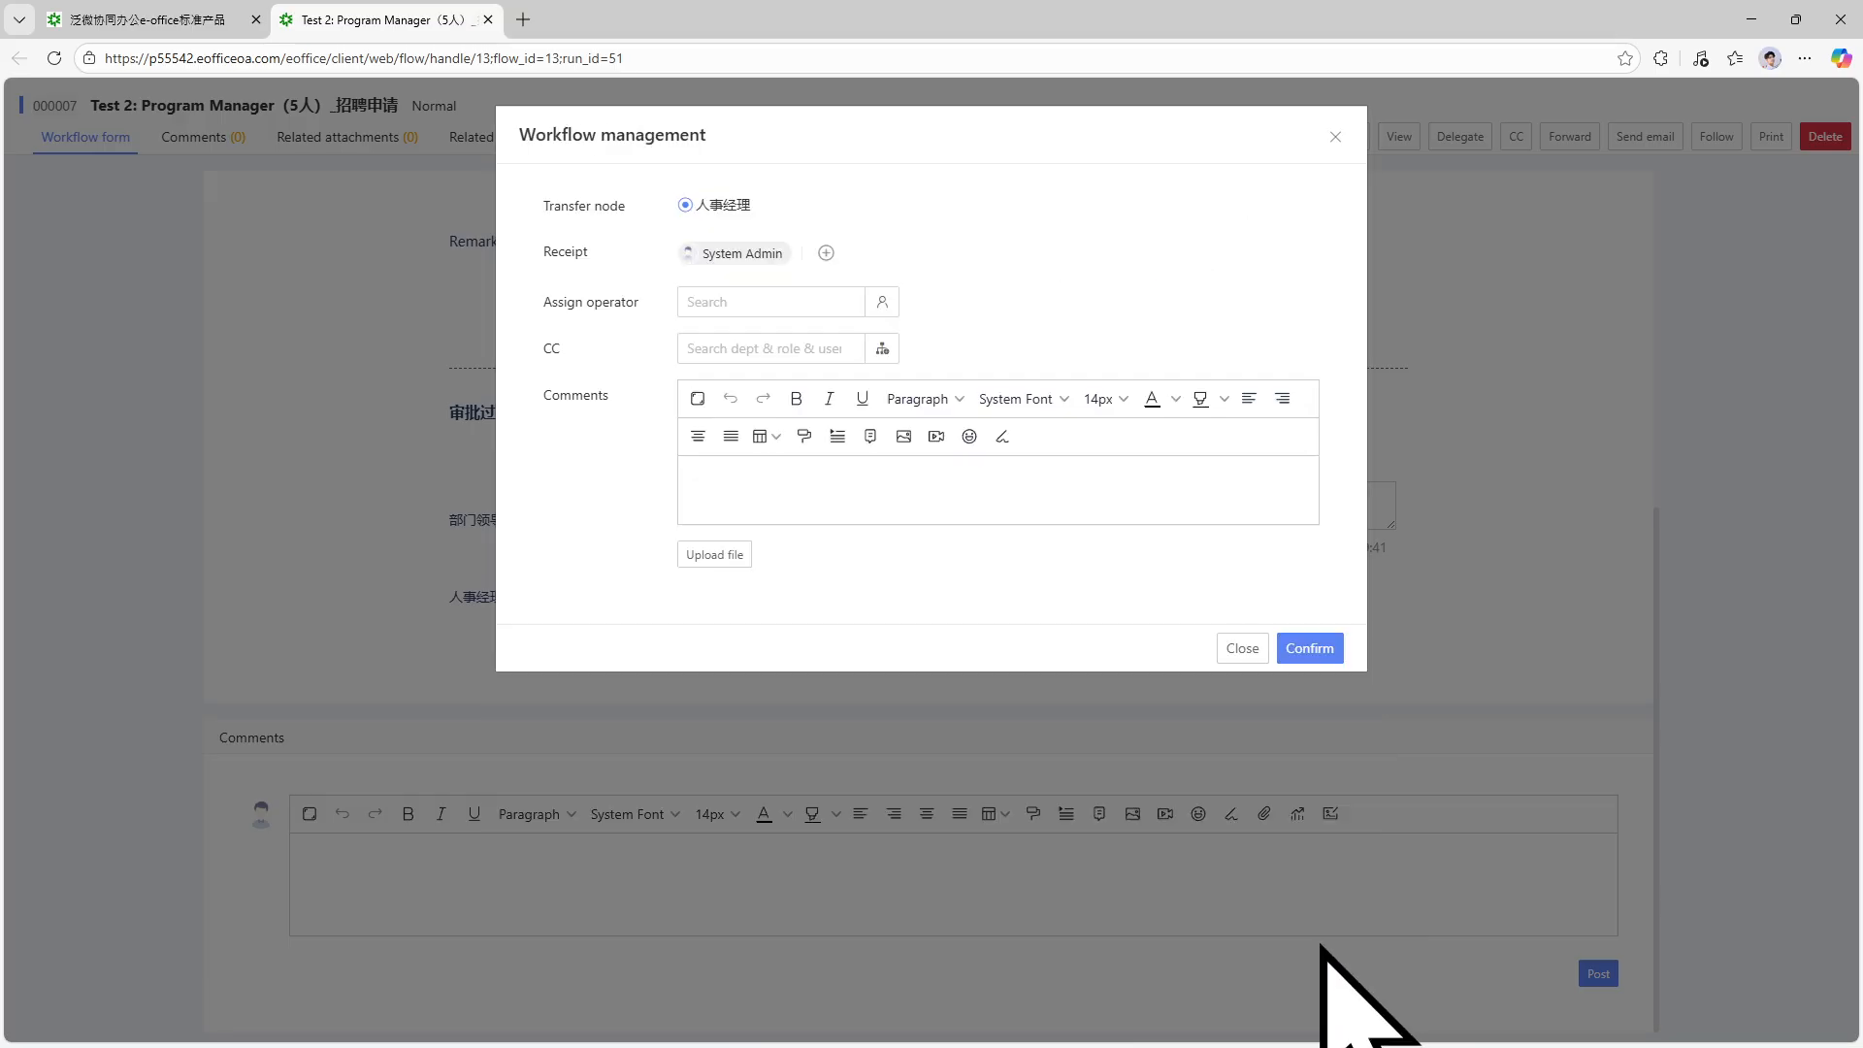
click(885, 302)
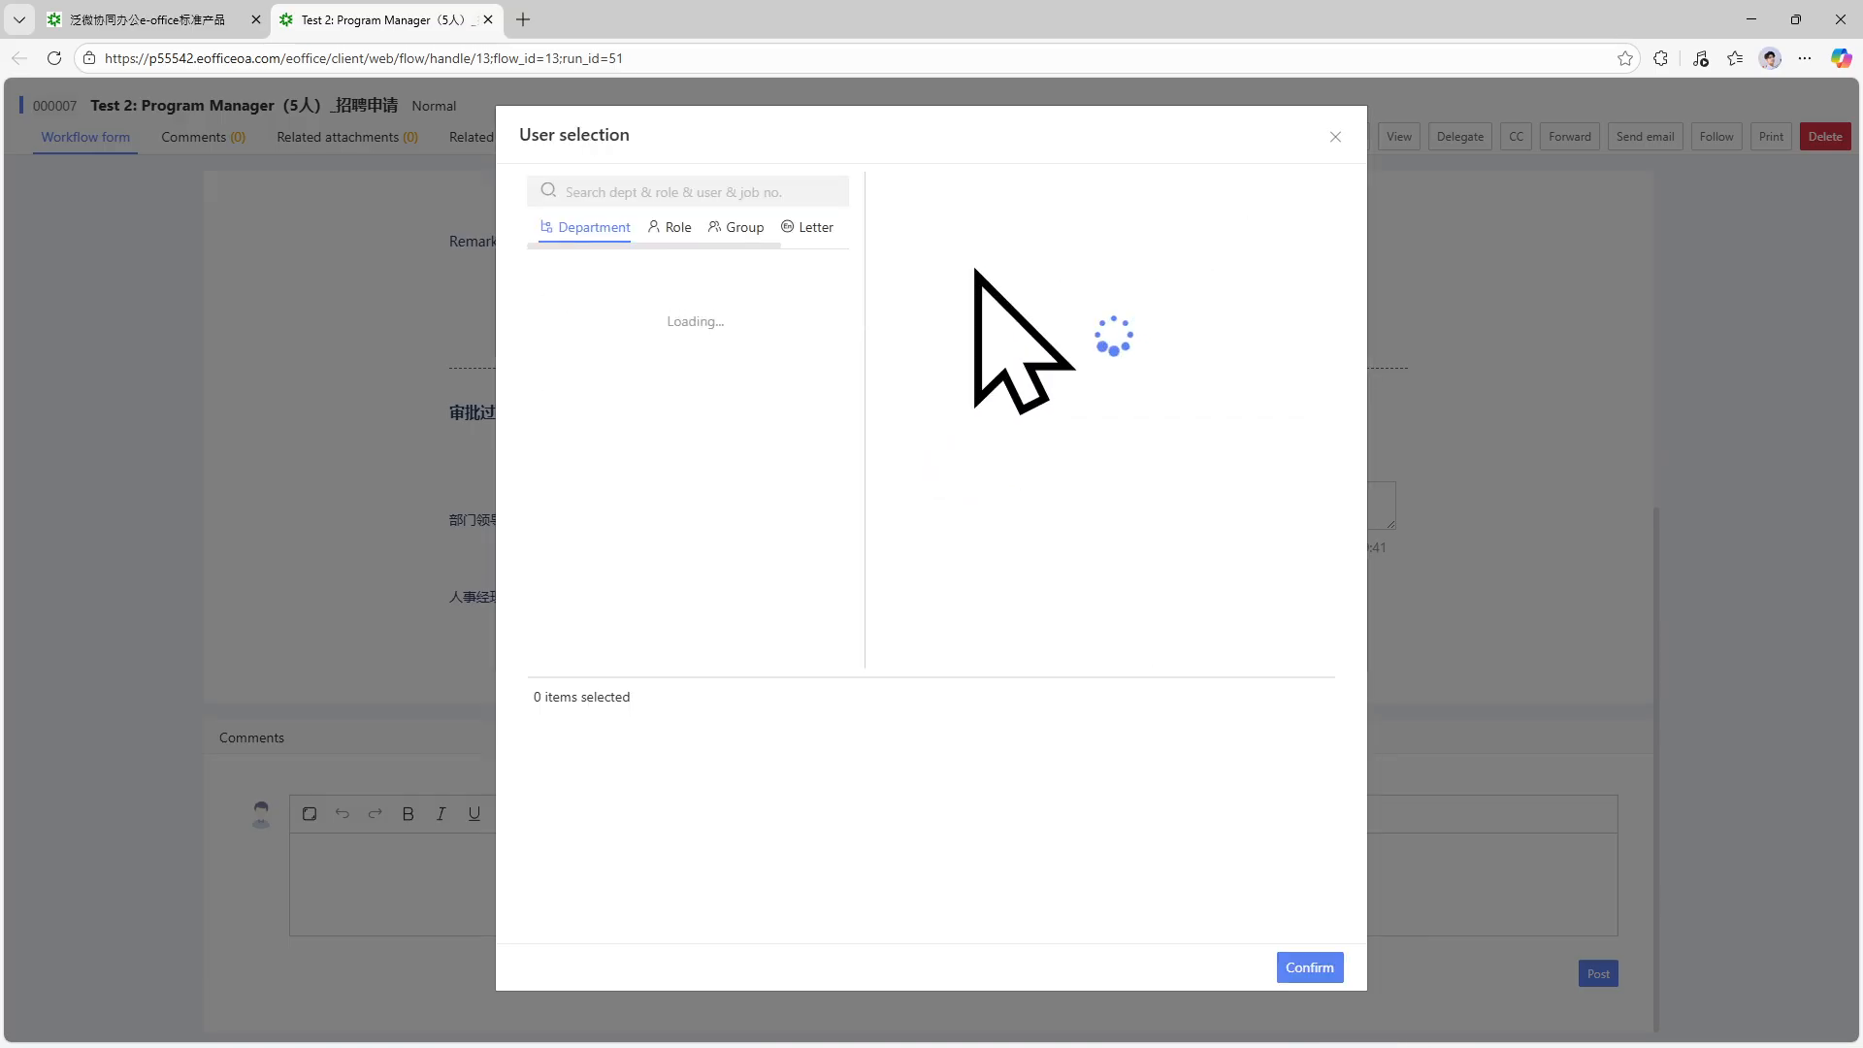
click(904, 230)
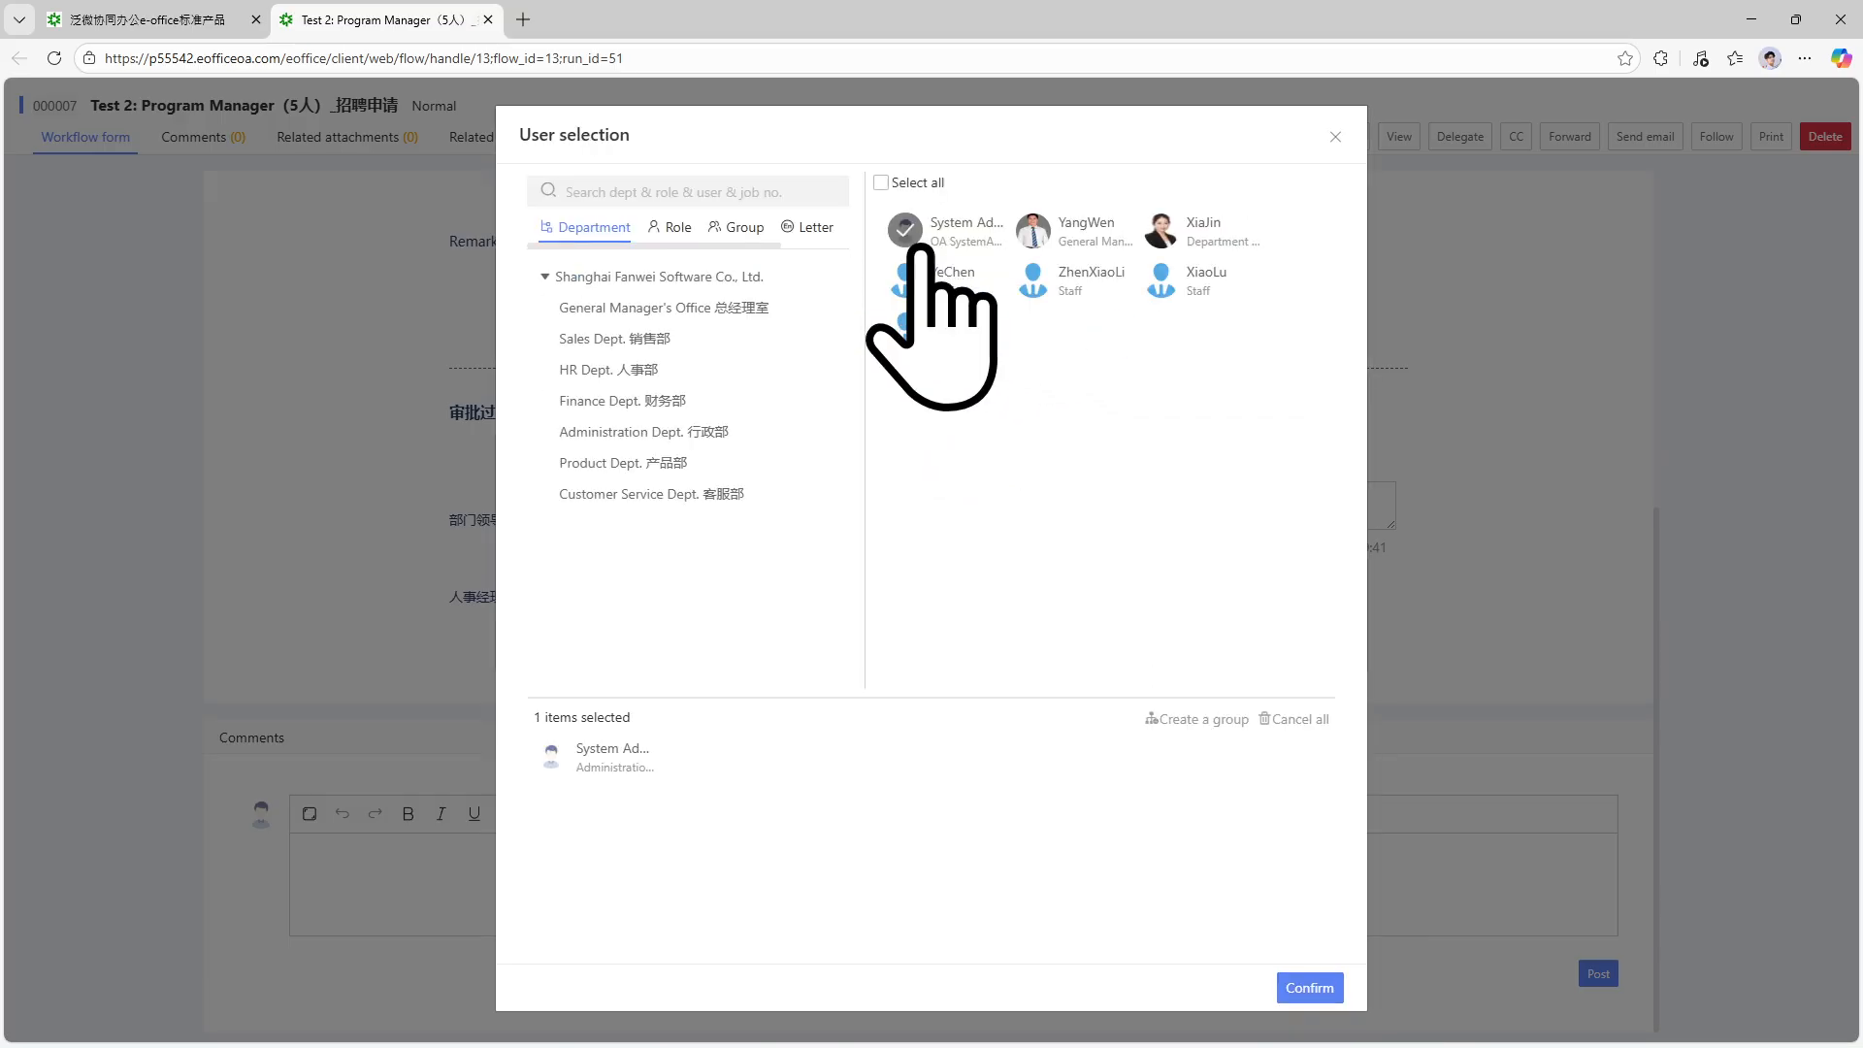
click(1310, 987)
click(1301, 652)
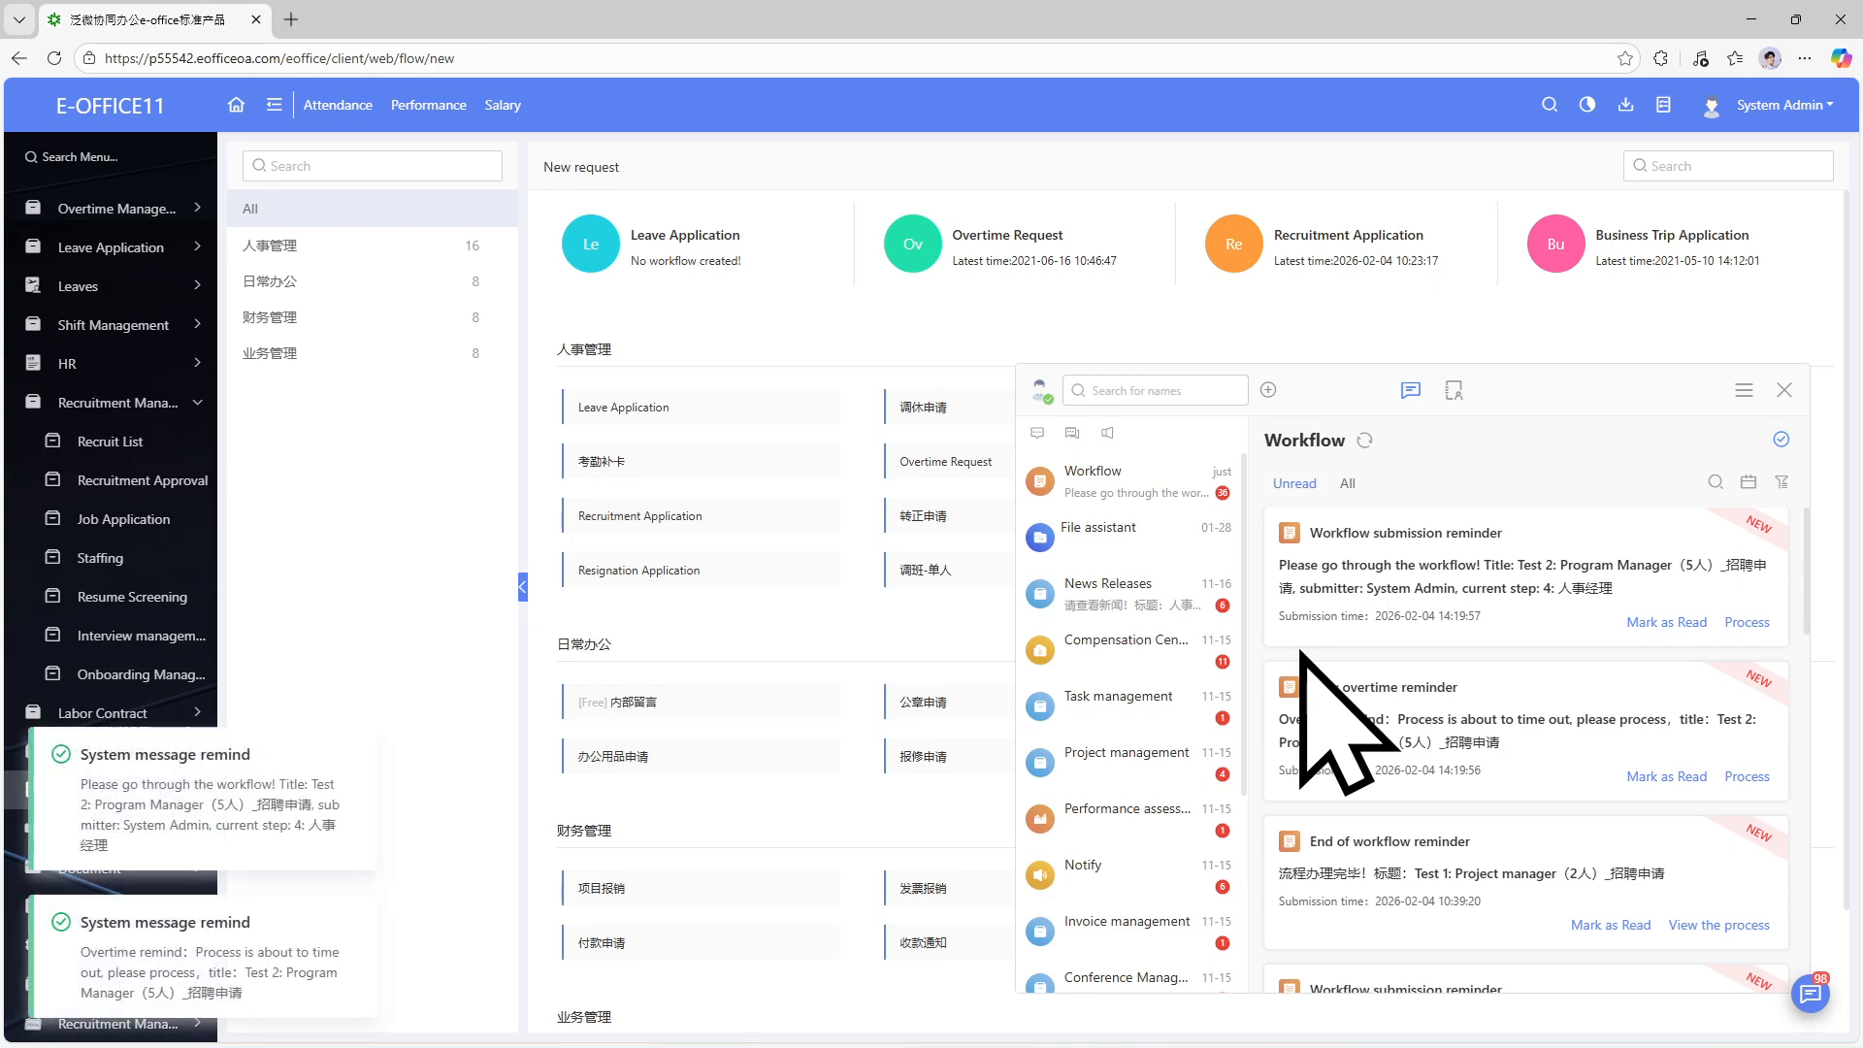
Open the latest reminded request and submit the 人事经理 approval.
click(1752, 623)
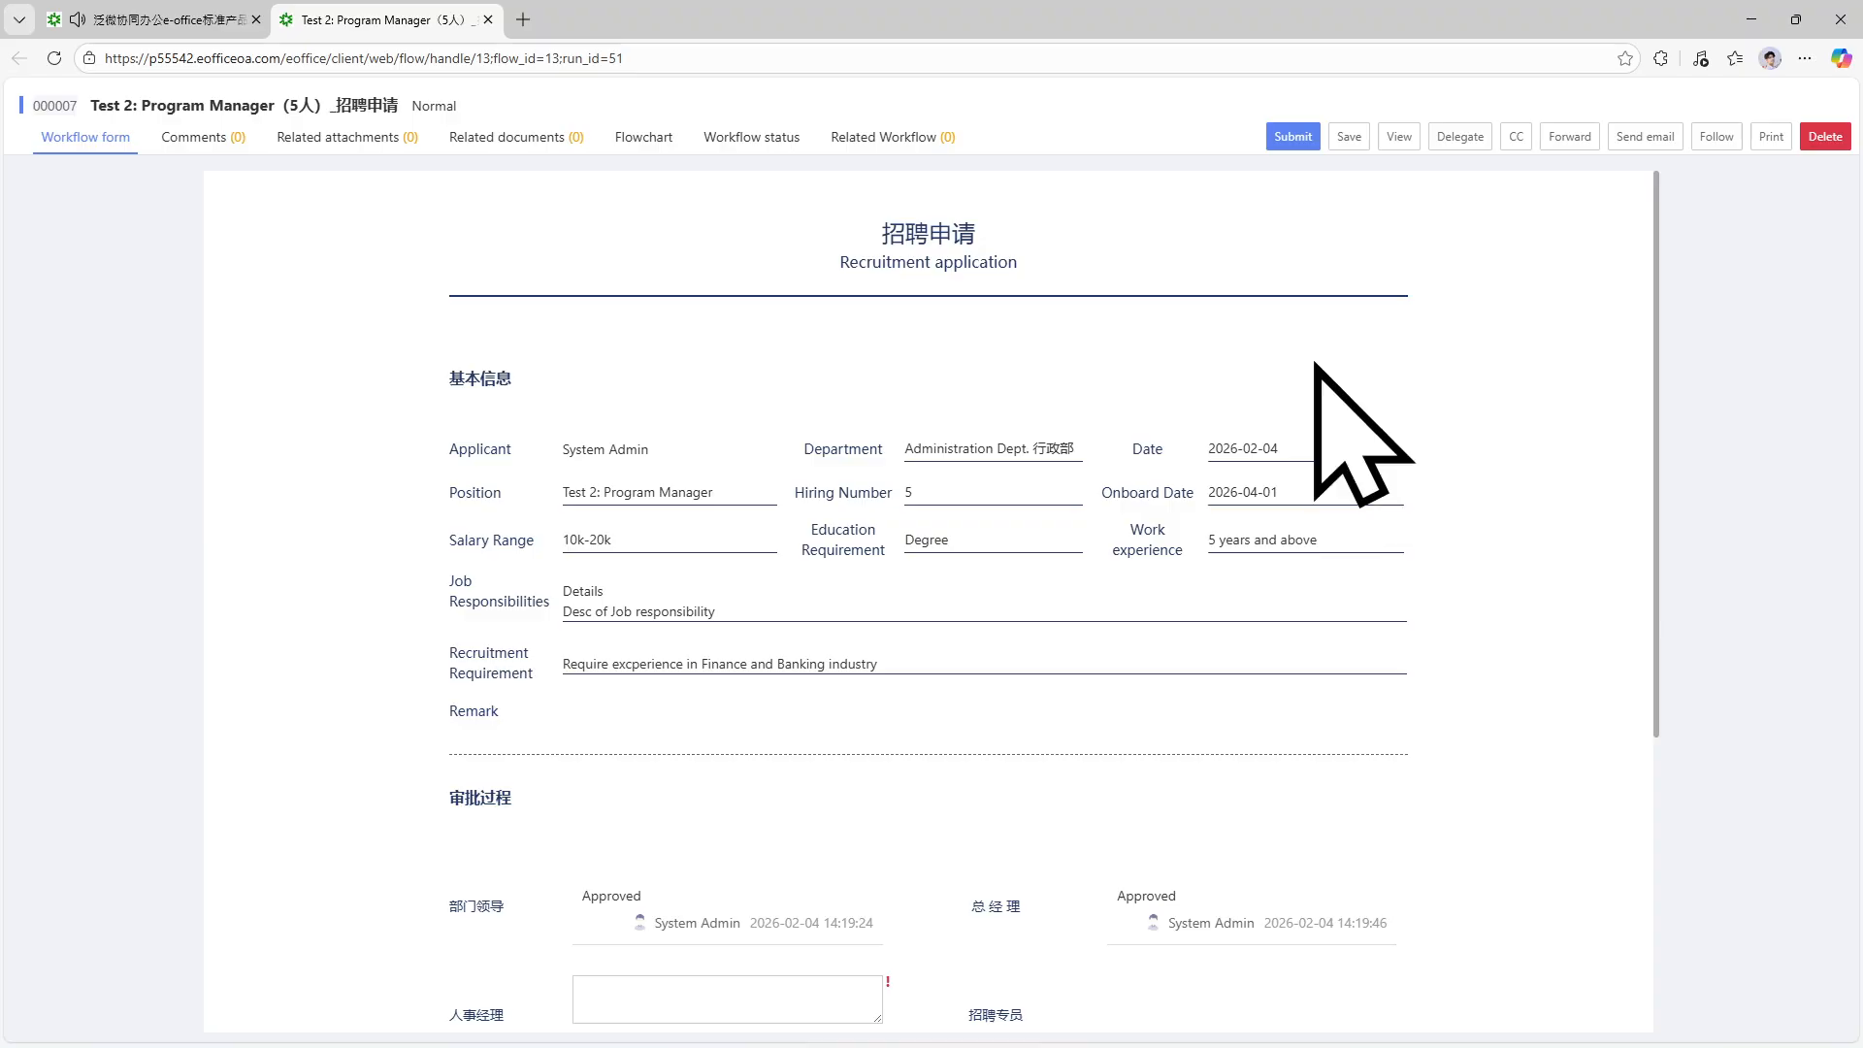
scroll(1207, 583, down, 6)
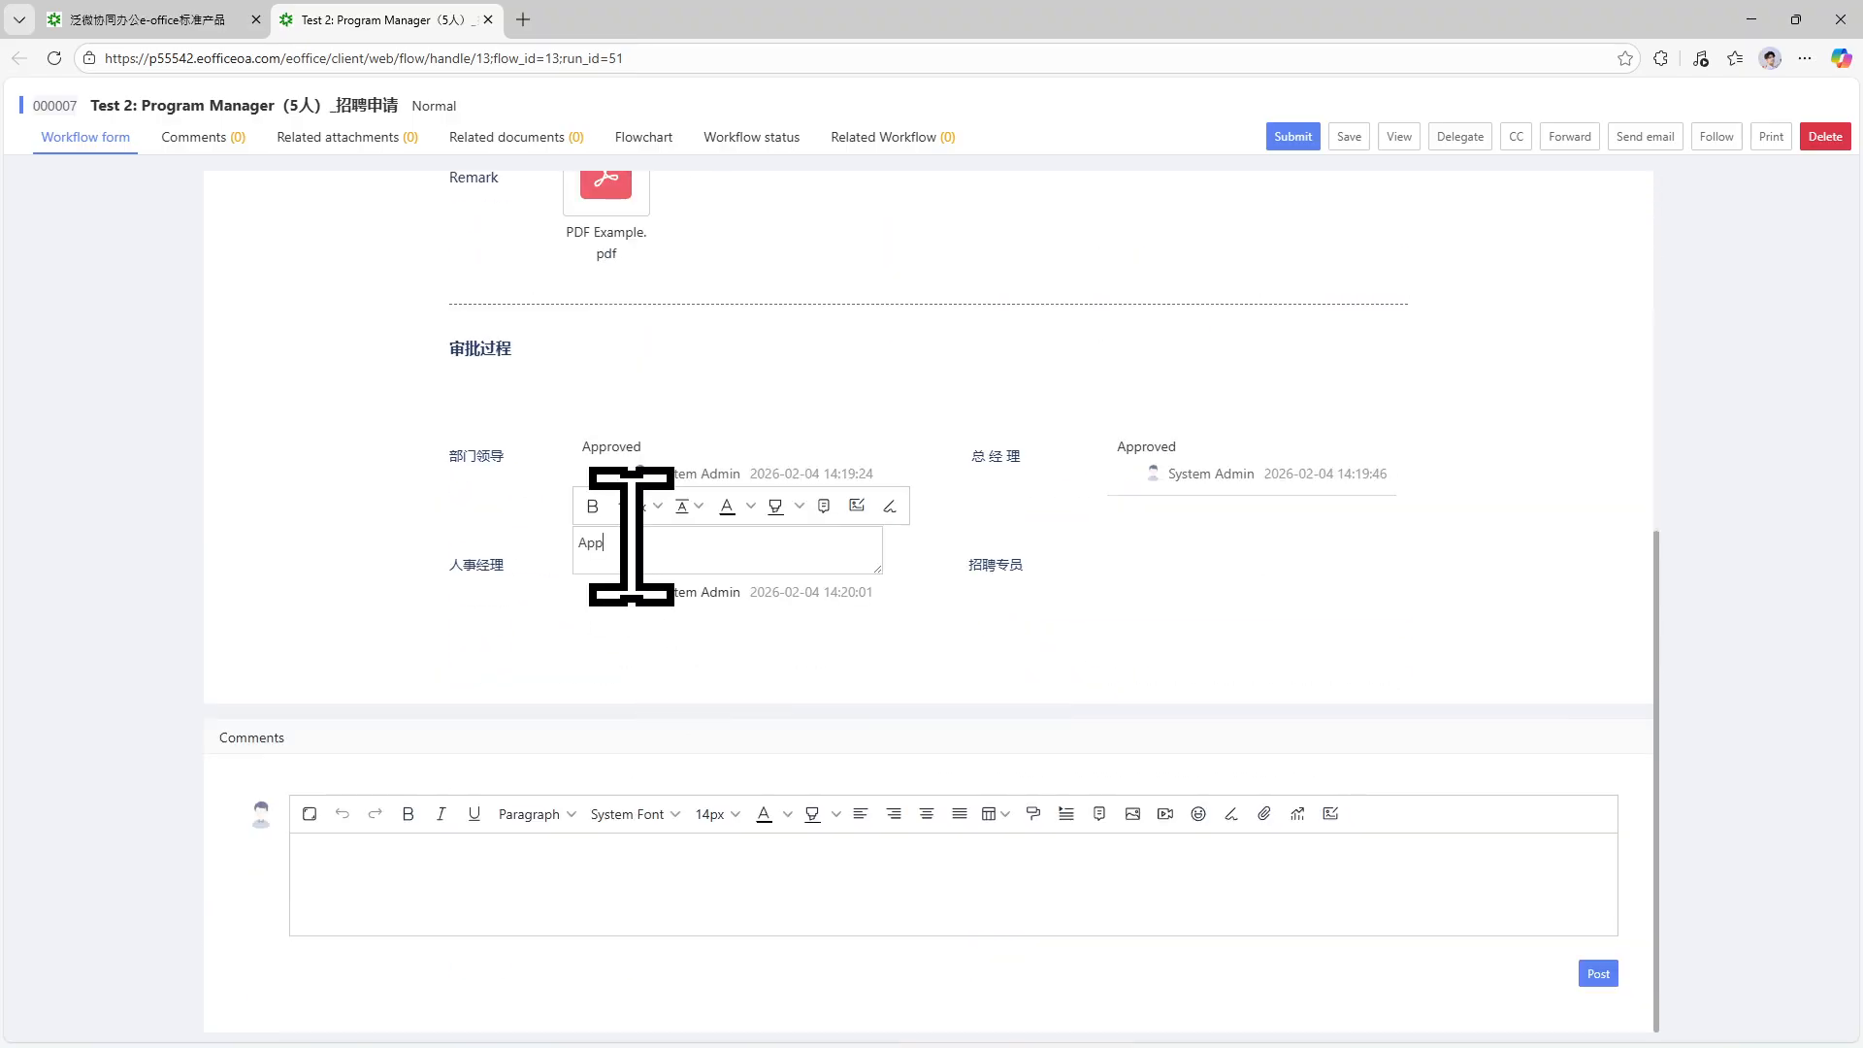
click(1307, 137)
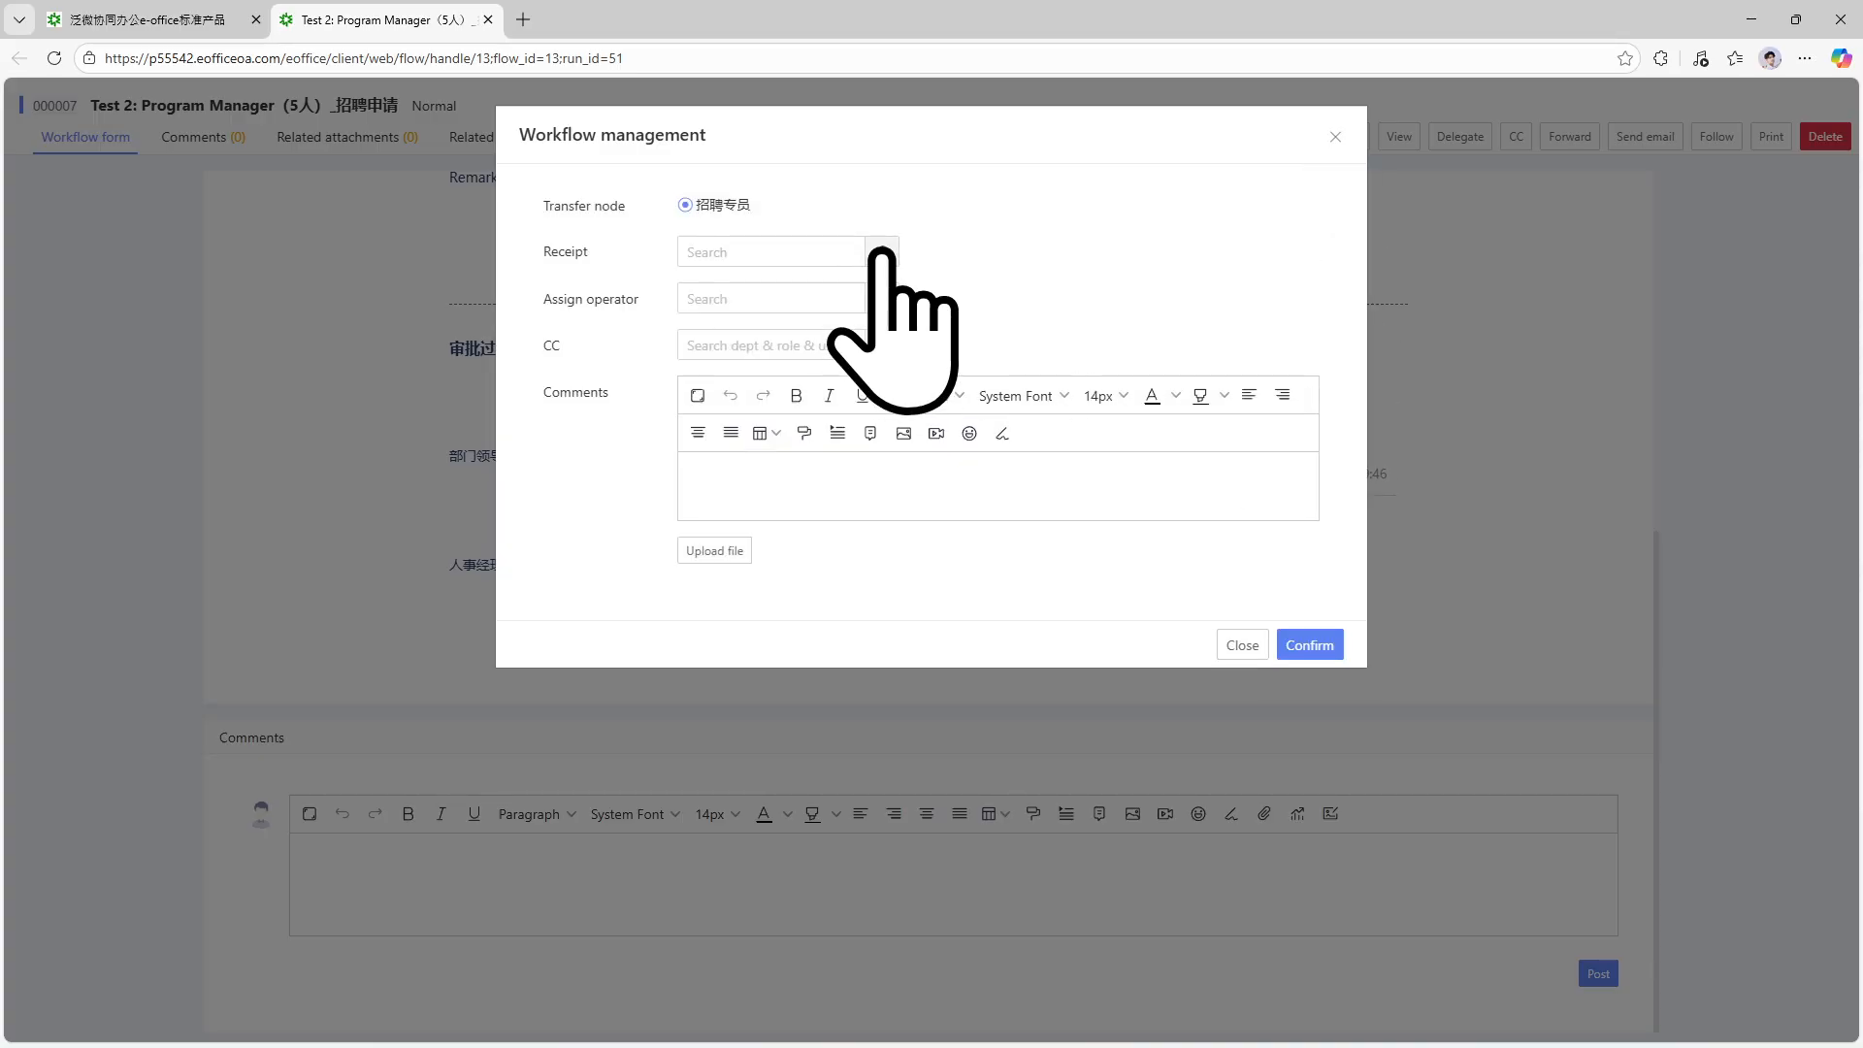
Assign System Admin as receiver and operator, sending the request to step 5: 招聘专员.
click(882, 254)
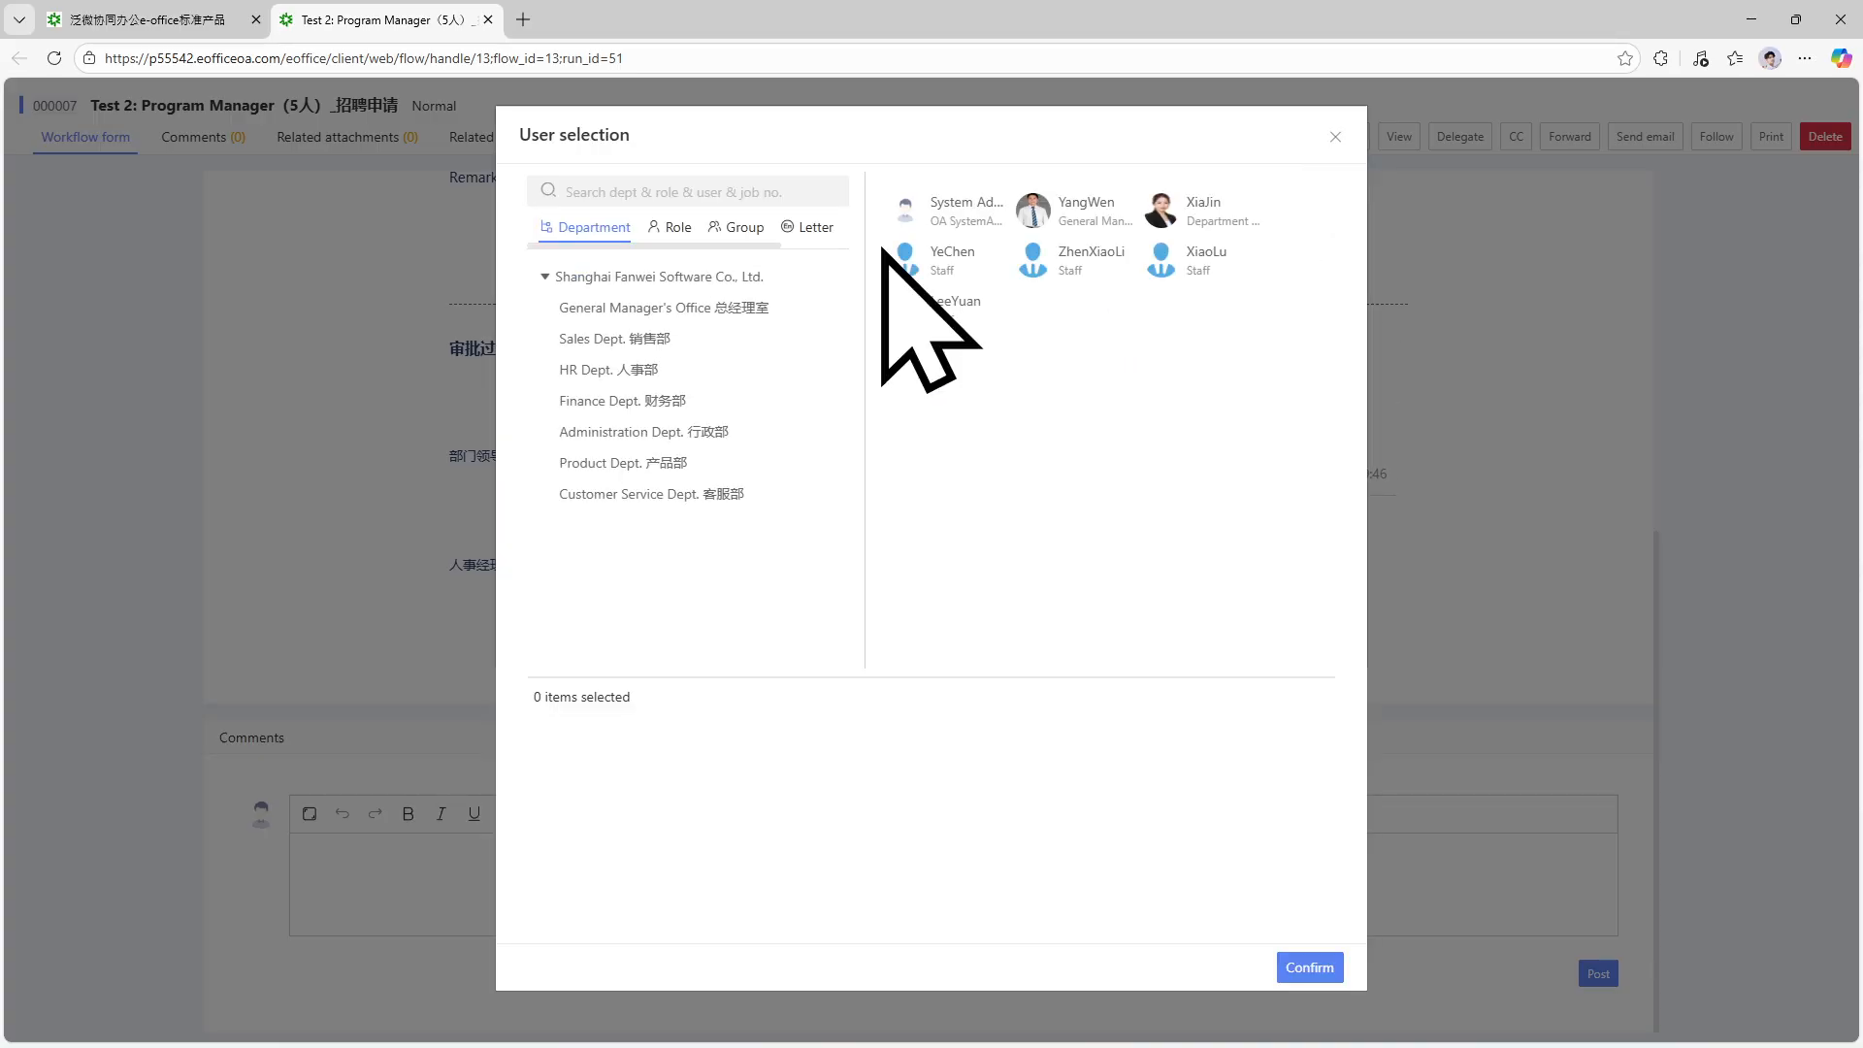
click(910, 210)
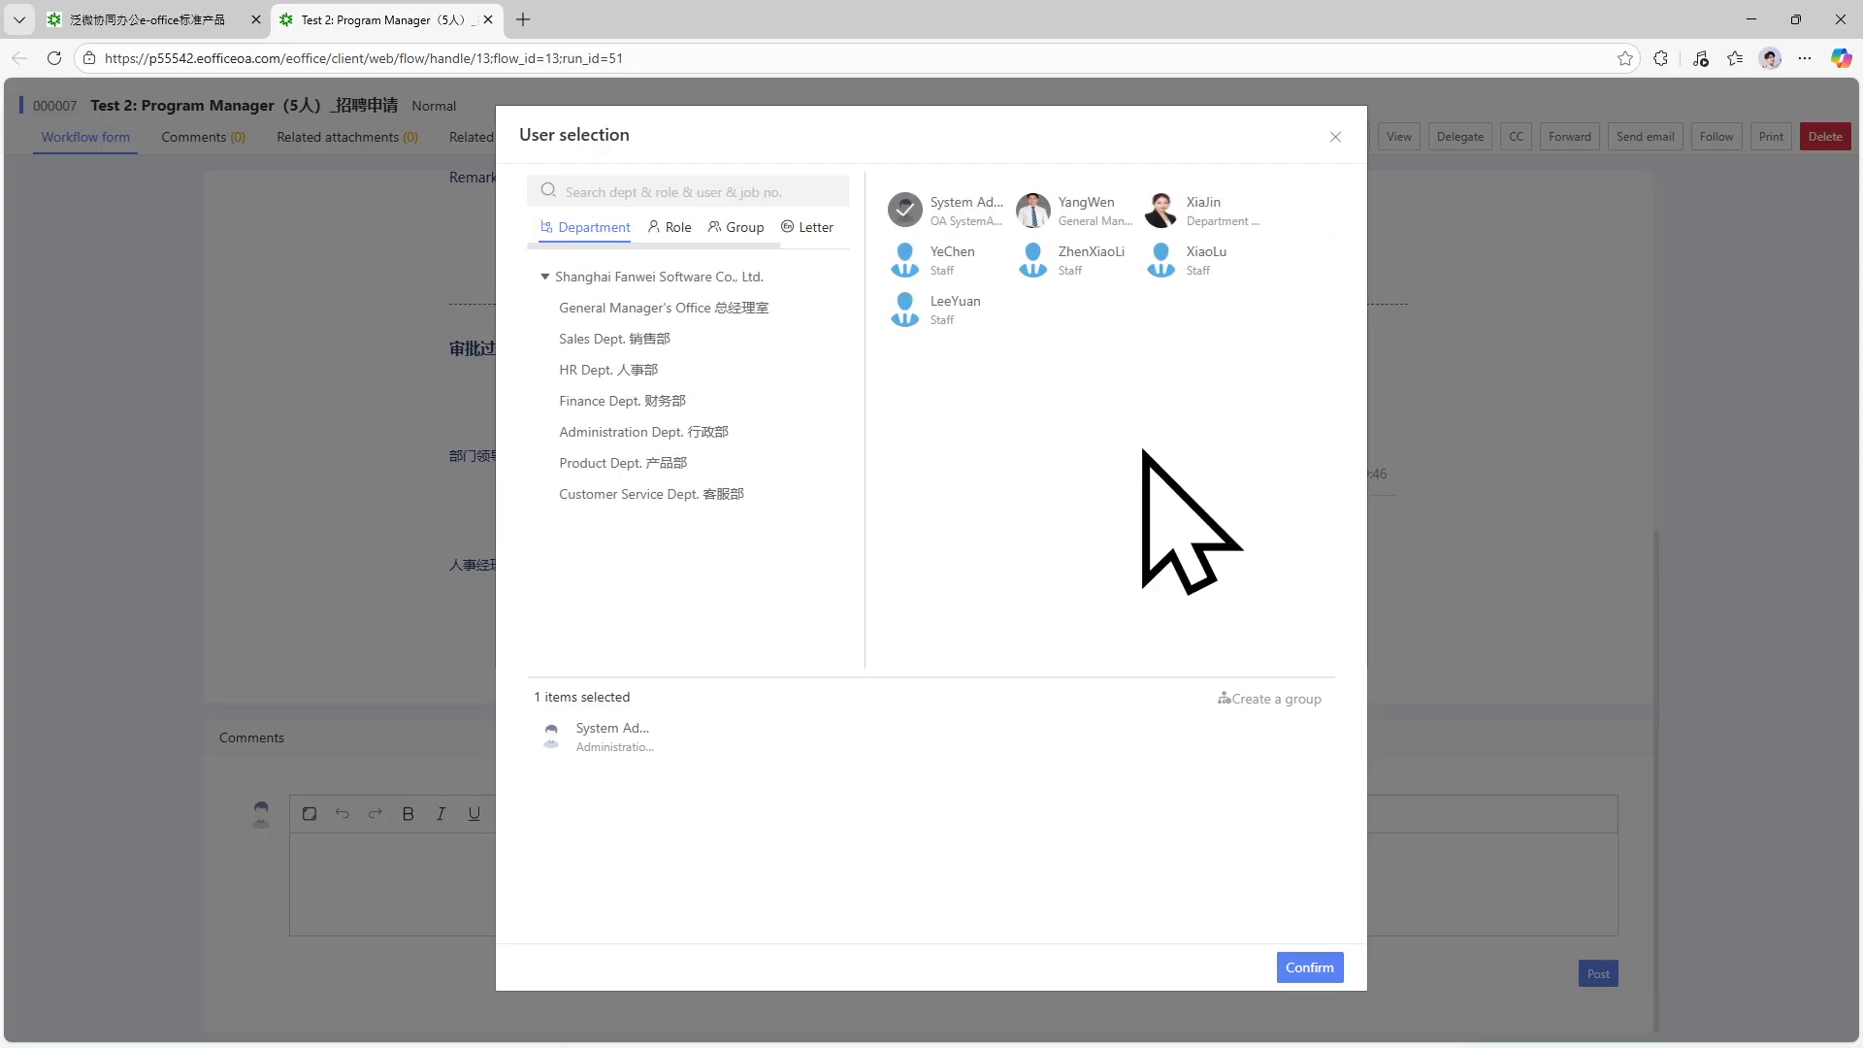
click(1310, 966)
click(879, 299)
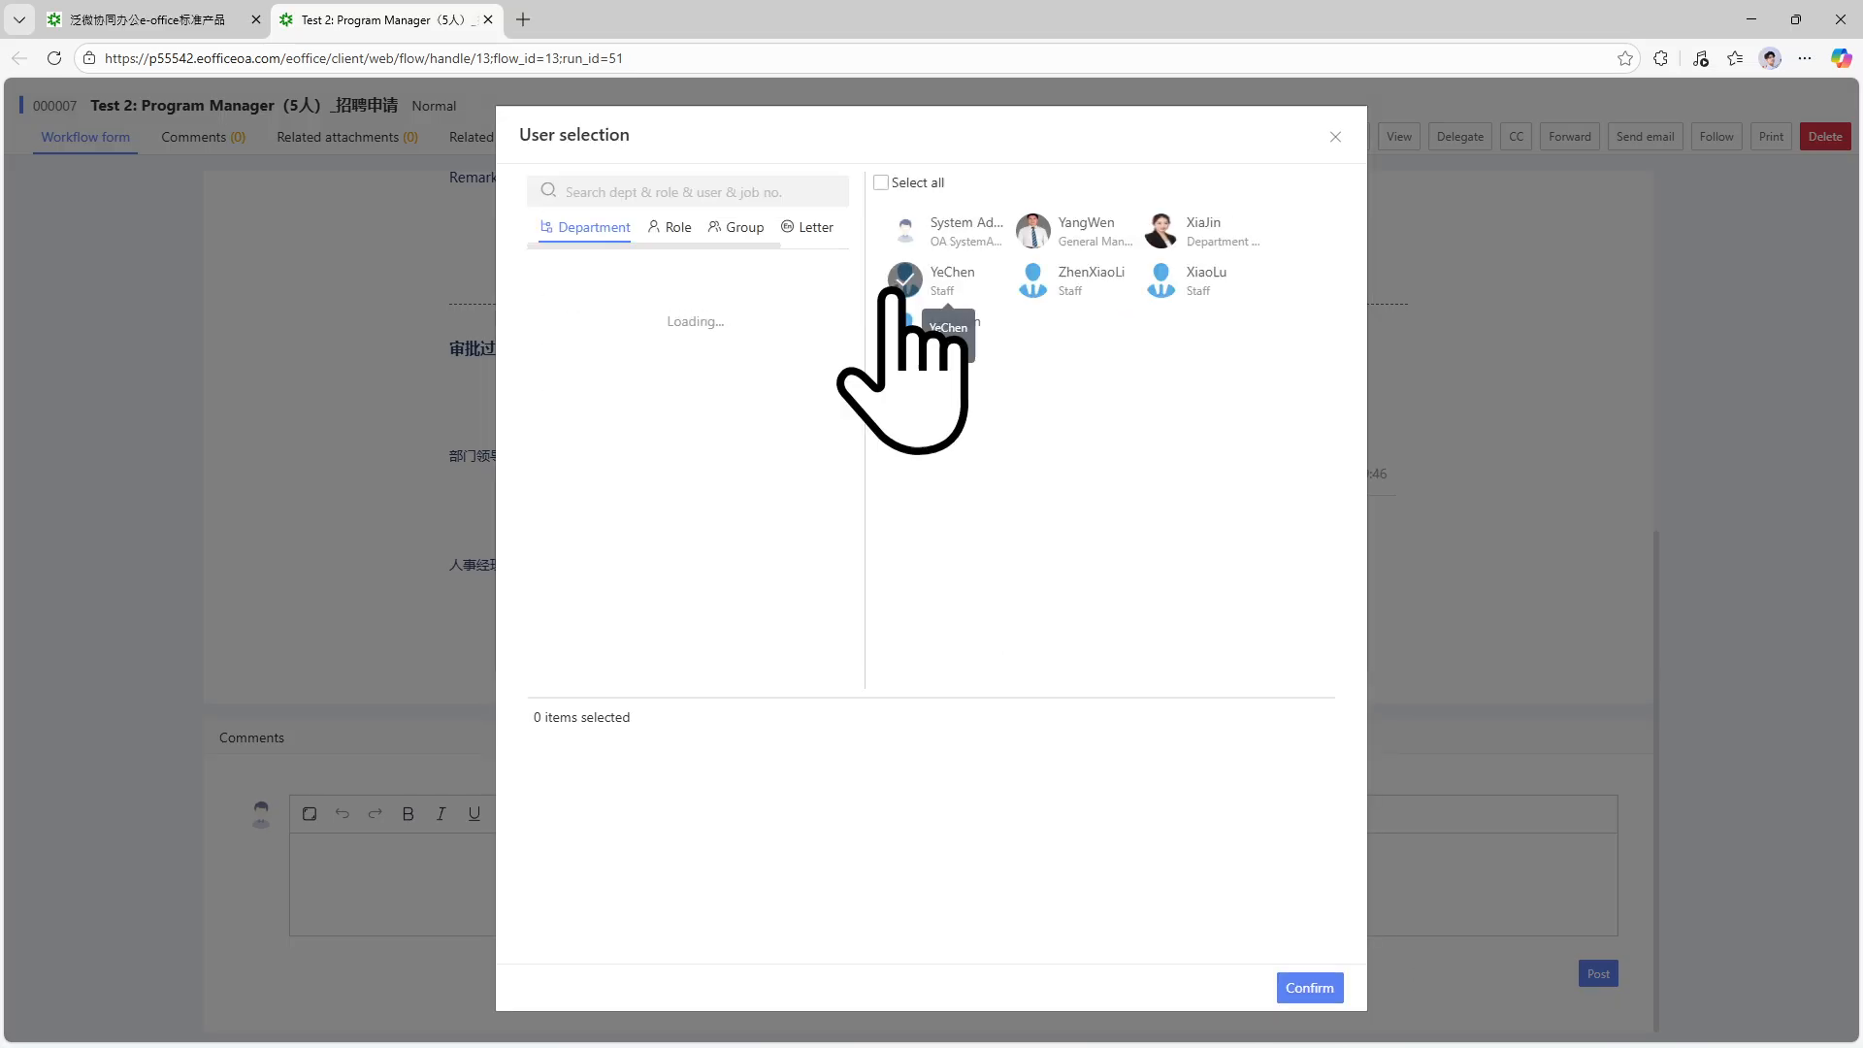
click(913, 231)
click(1318, 990)
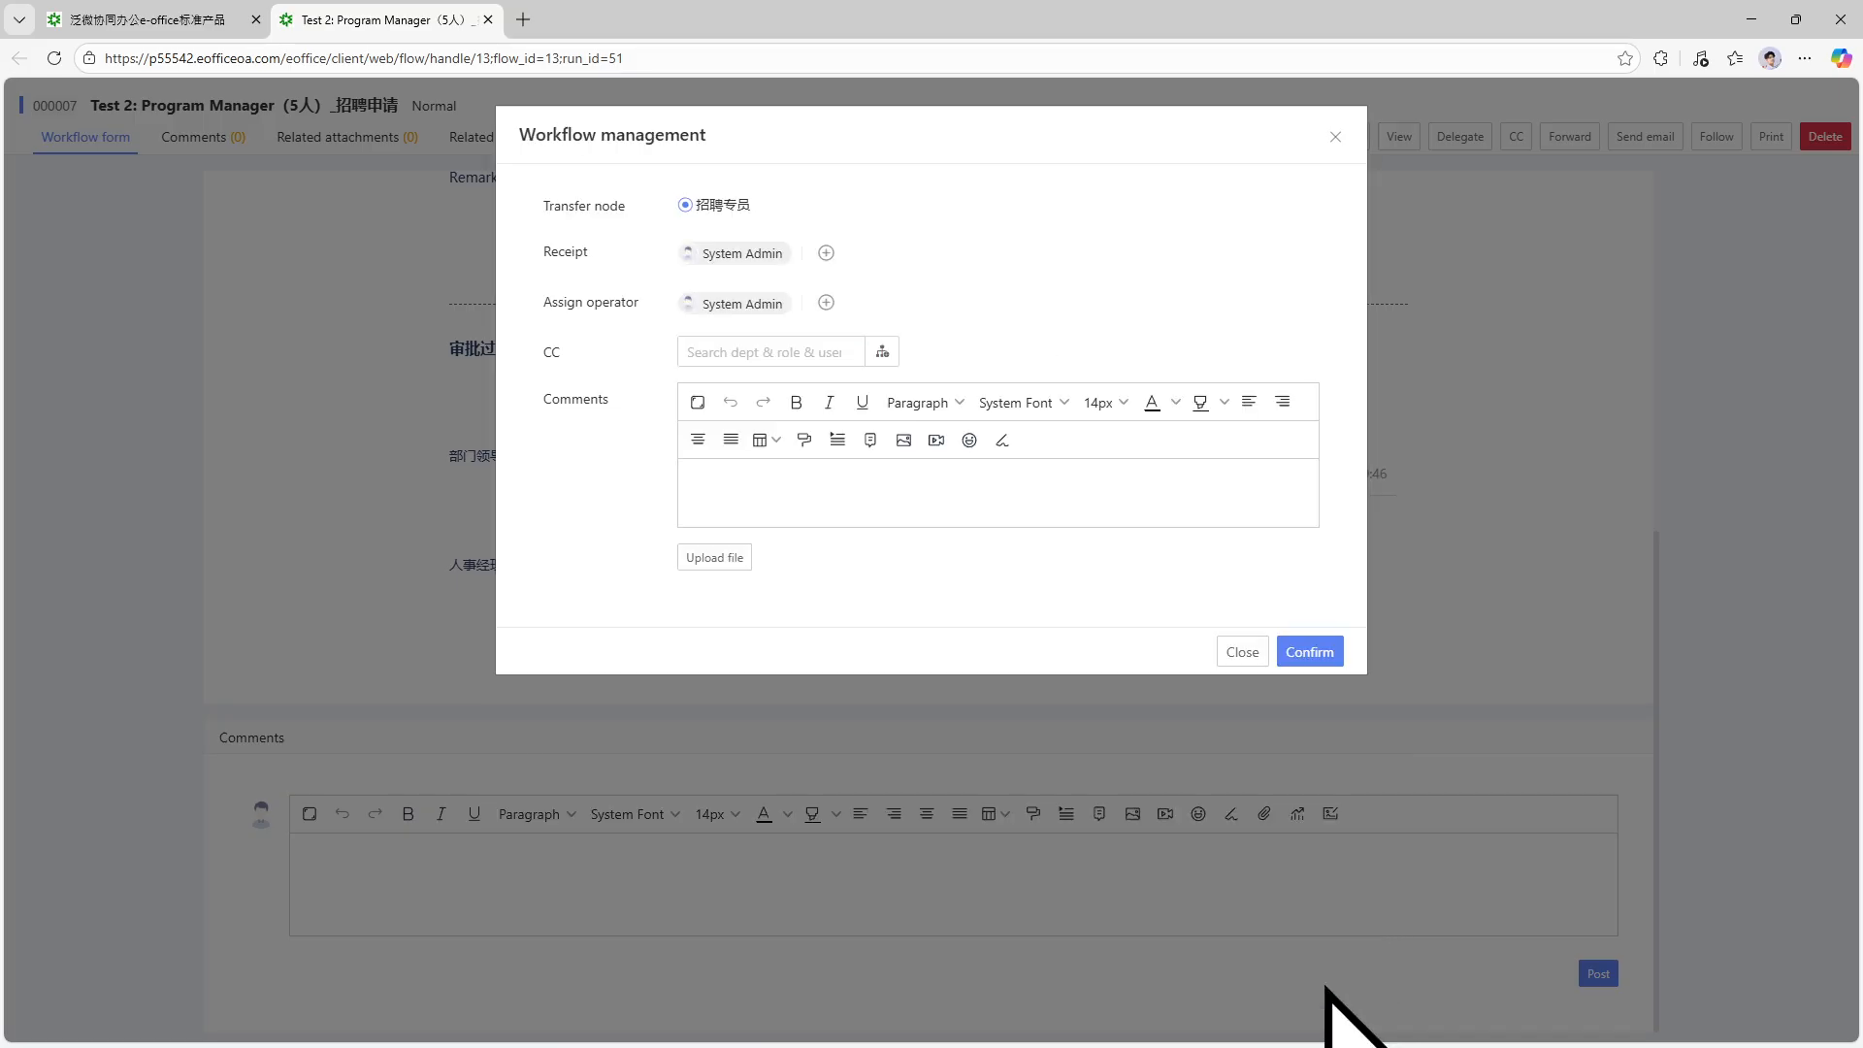
click(1326, 656)
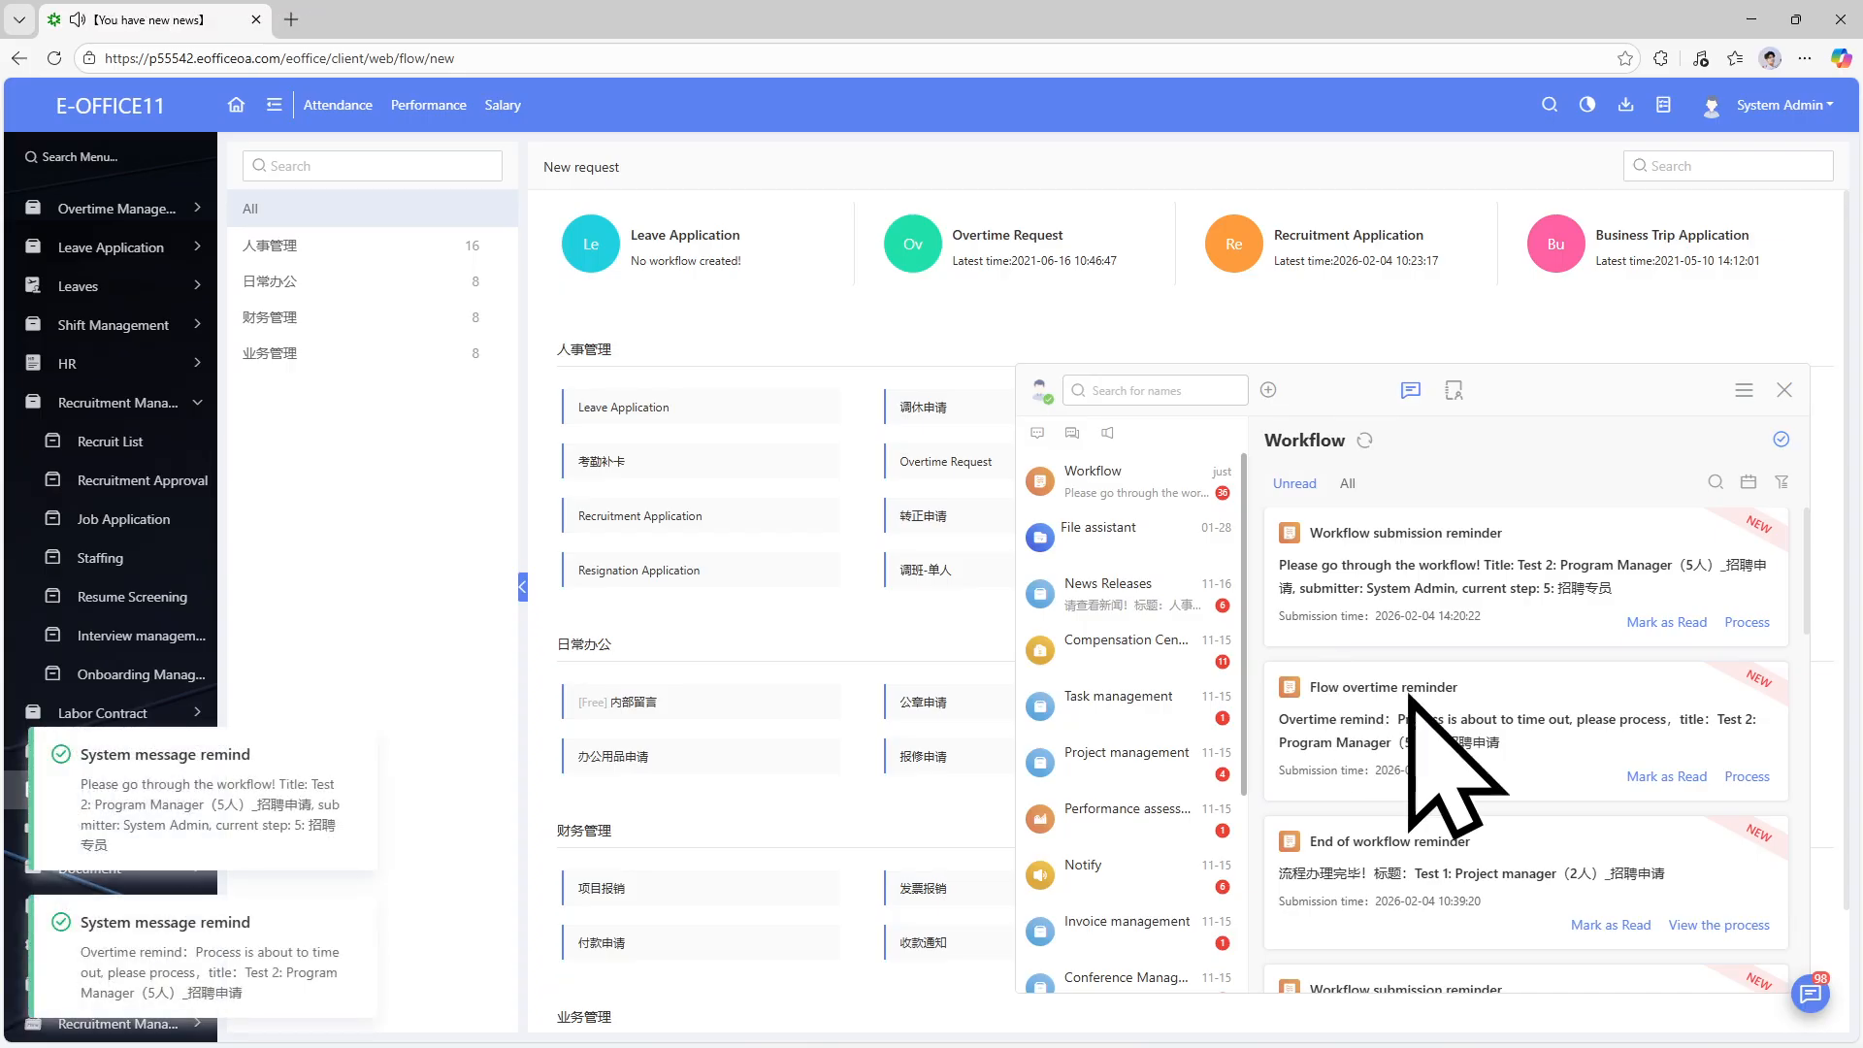
Approve the Test 2 request at the 招聘专员 step and choose to end the workflow.
click(1744, 621)
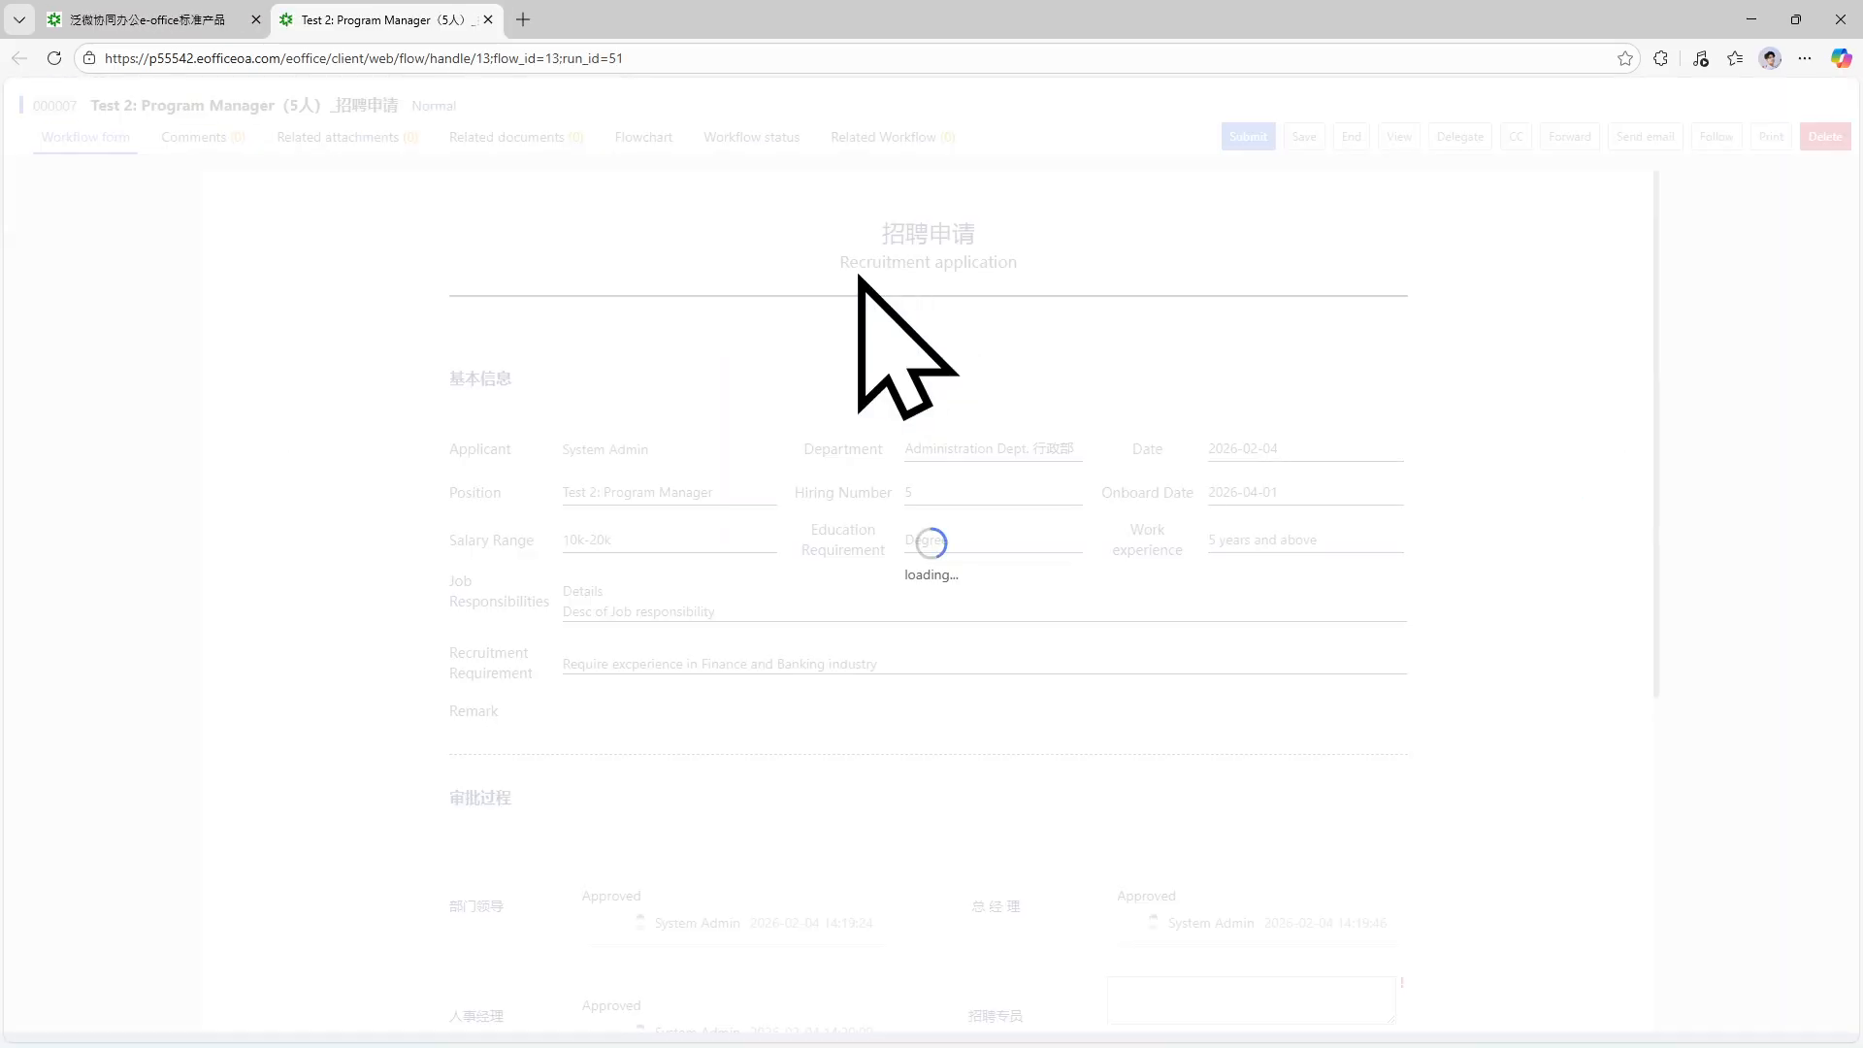
scroll(956, 582, down, 6)
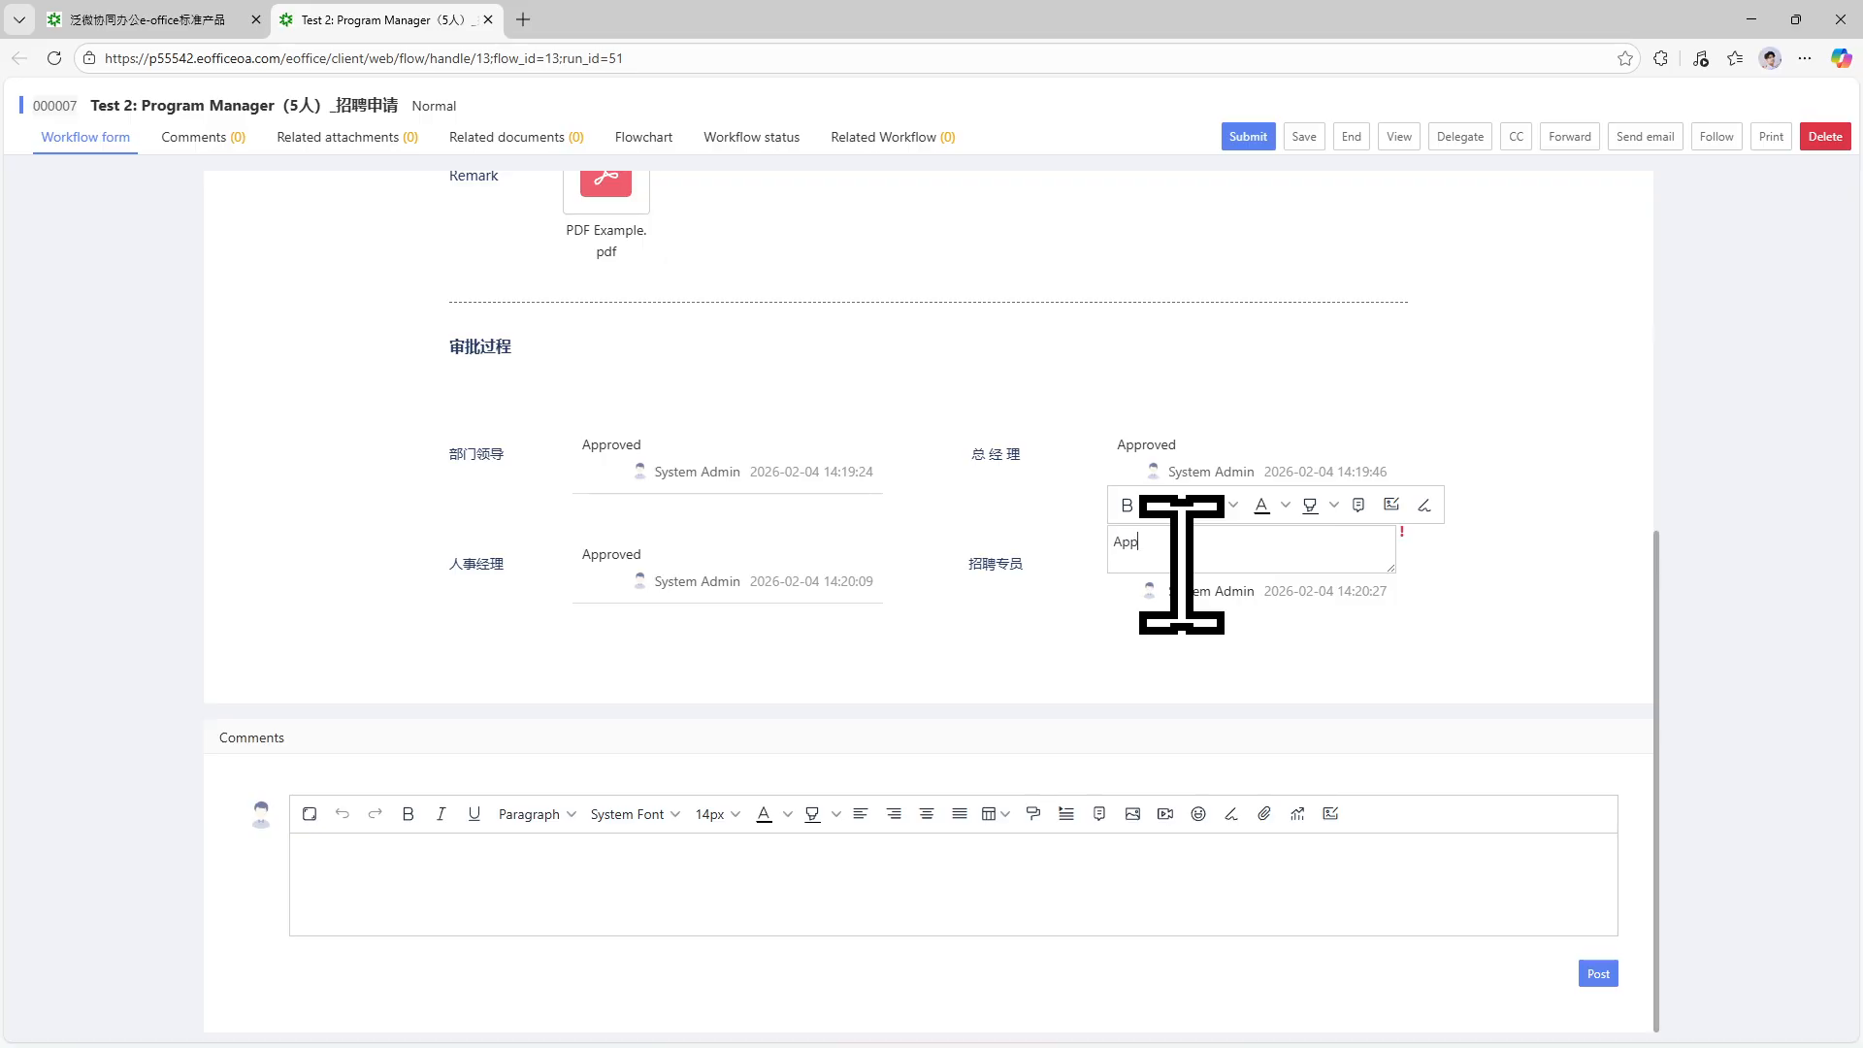
click(1248, 135)
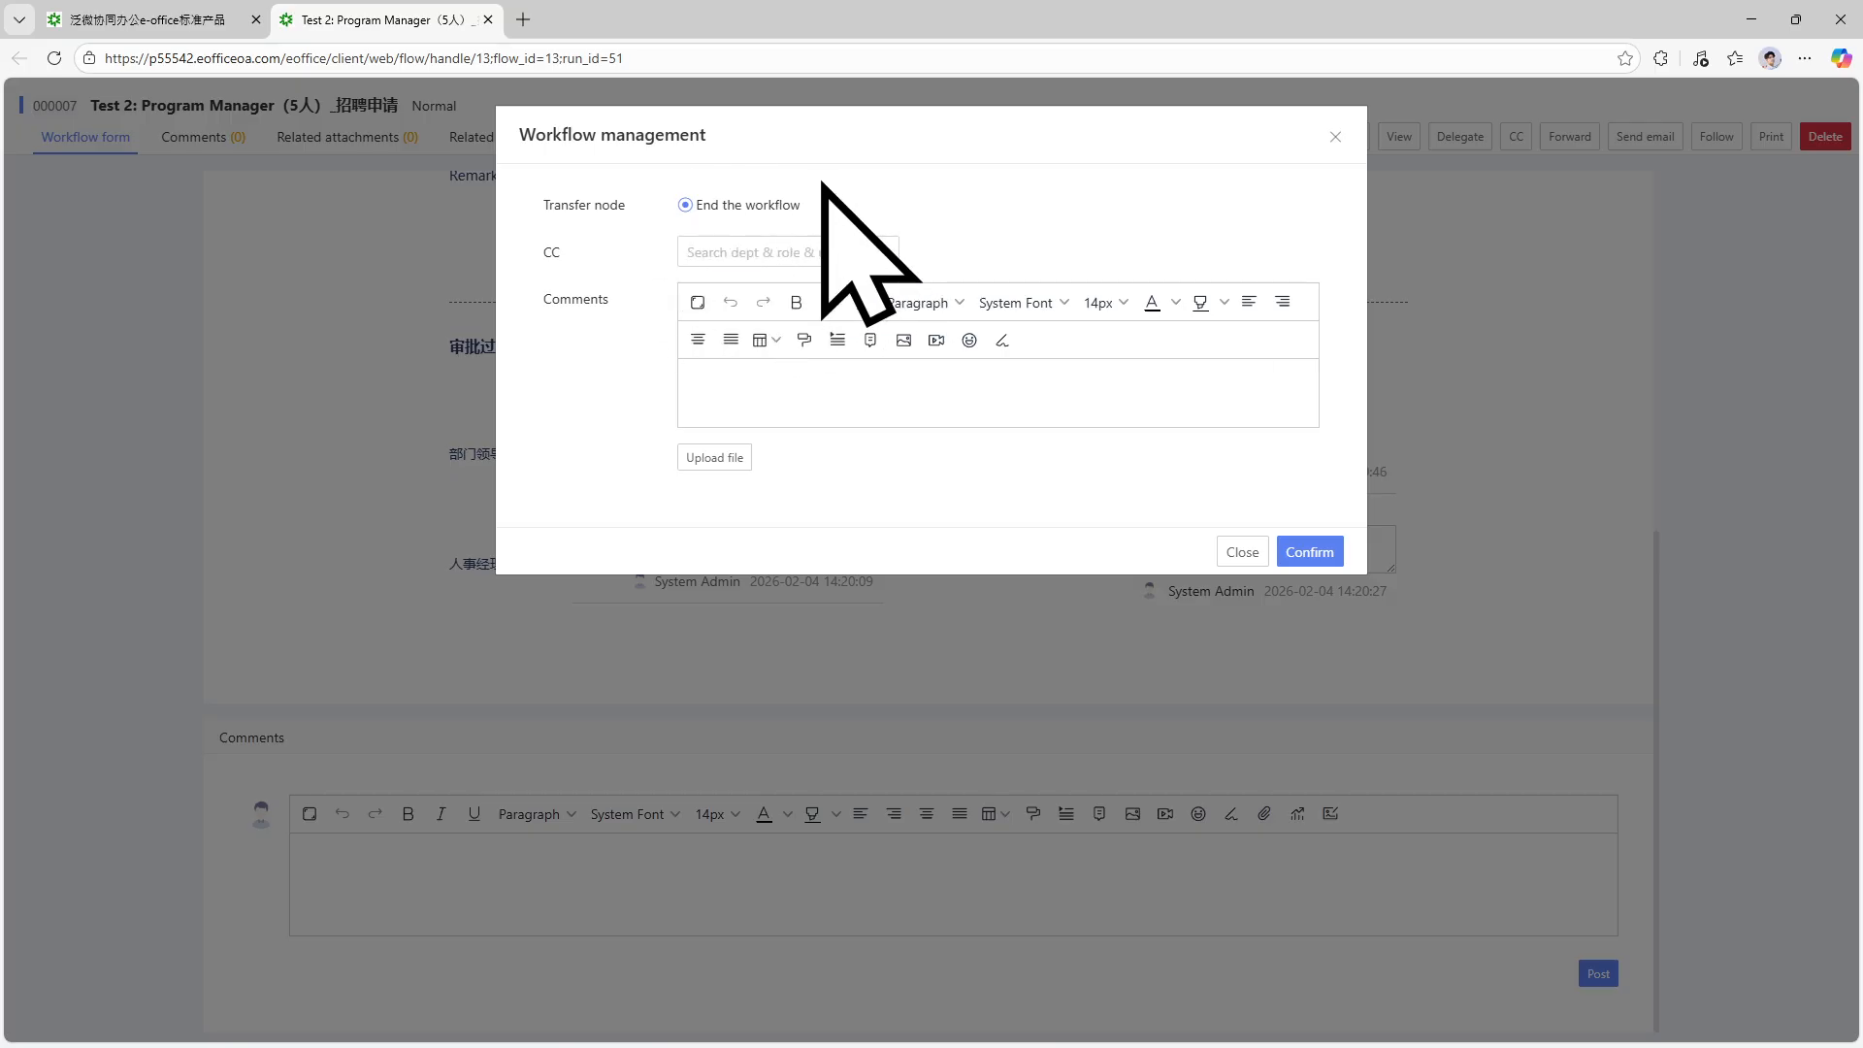
click(1312, 552)
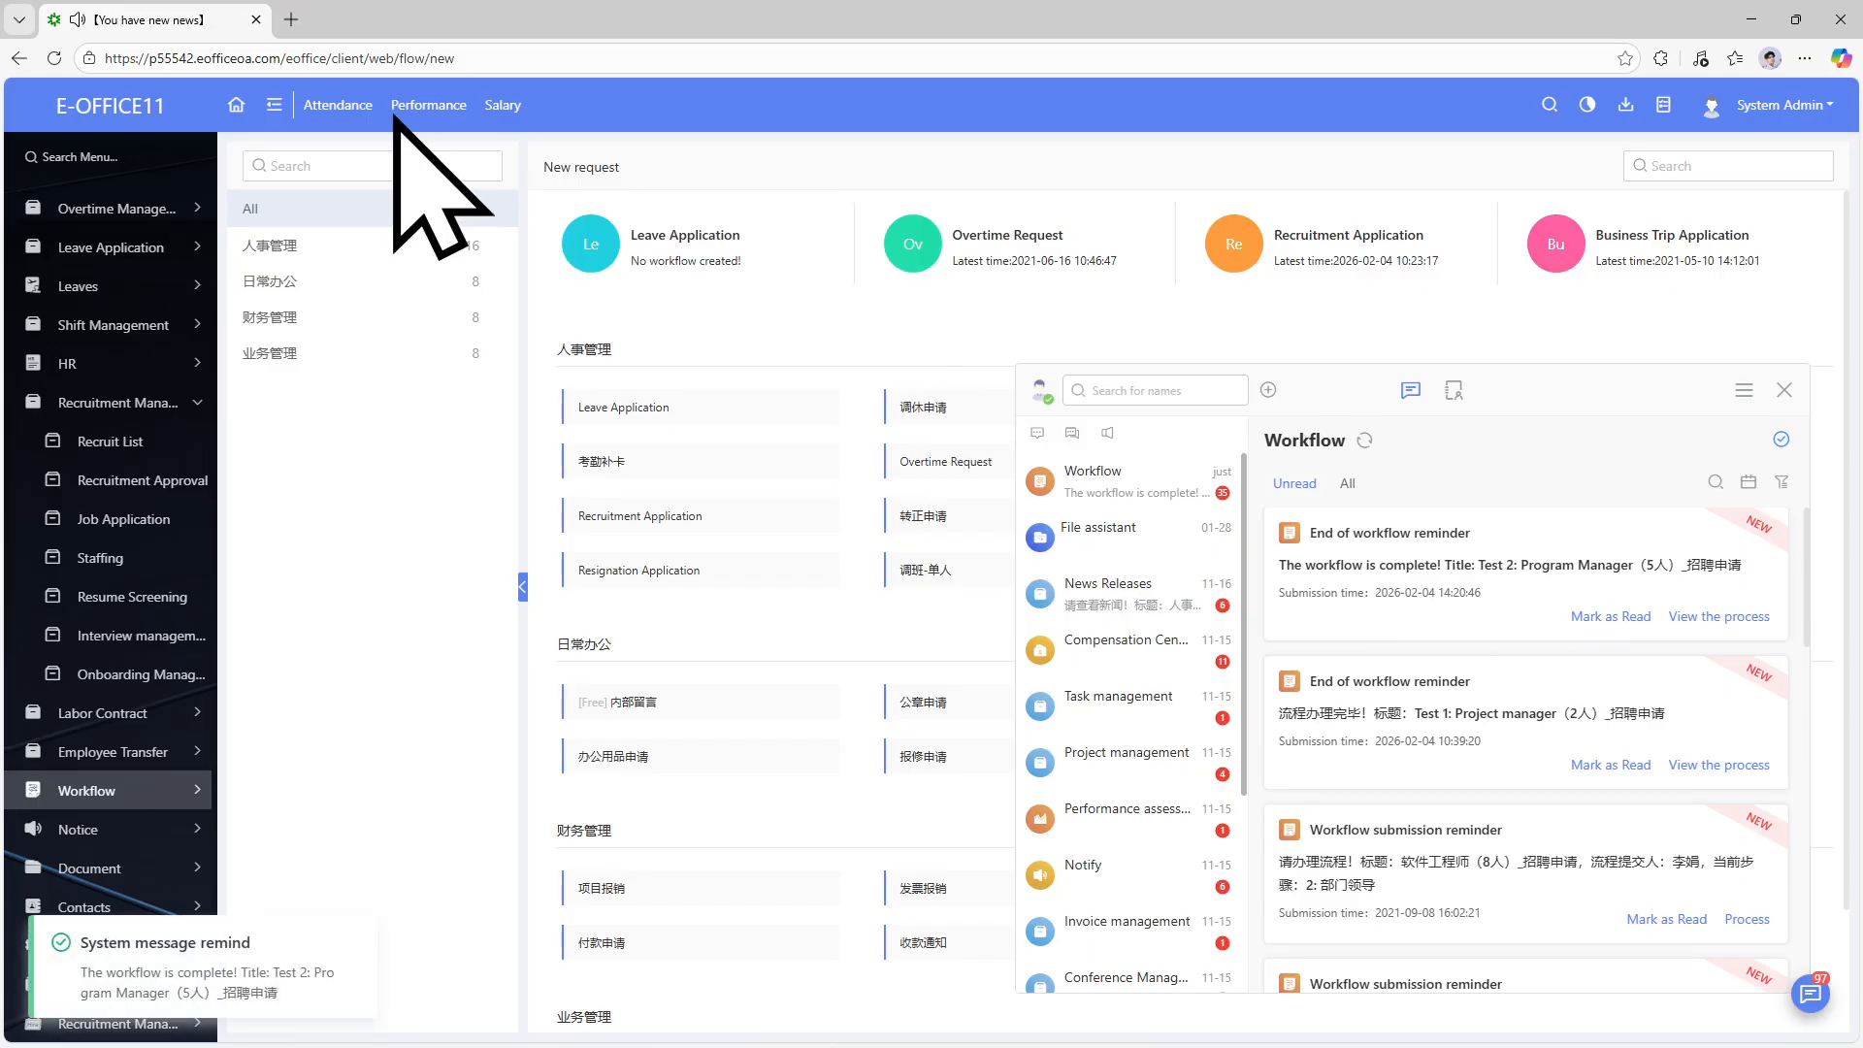
Close the messages panel, view the Test 2: Program Manager opening's details, then return to the list.
click(122, 443)
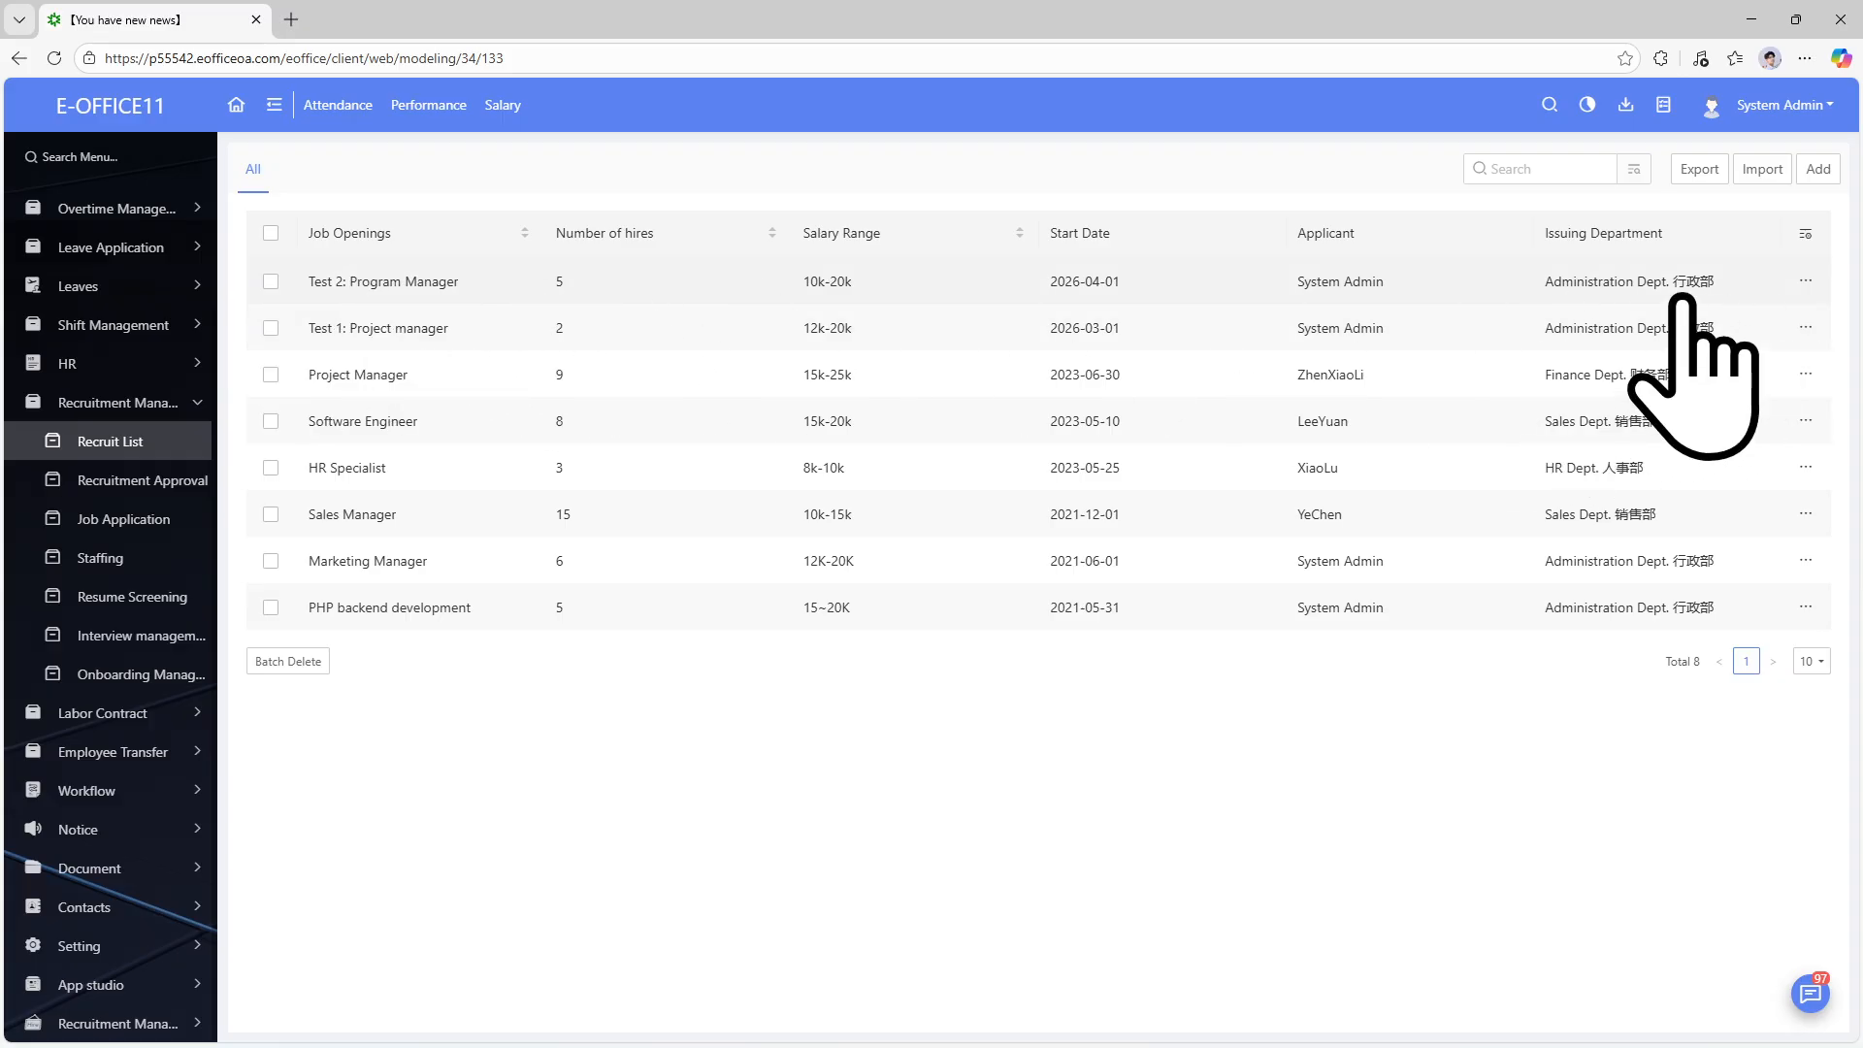
mouse_move(1810, 282)
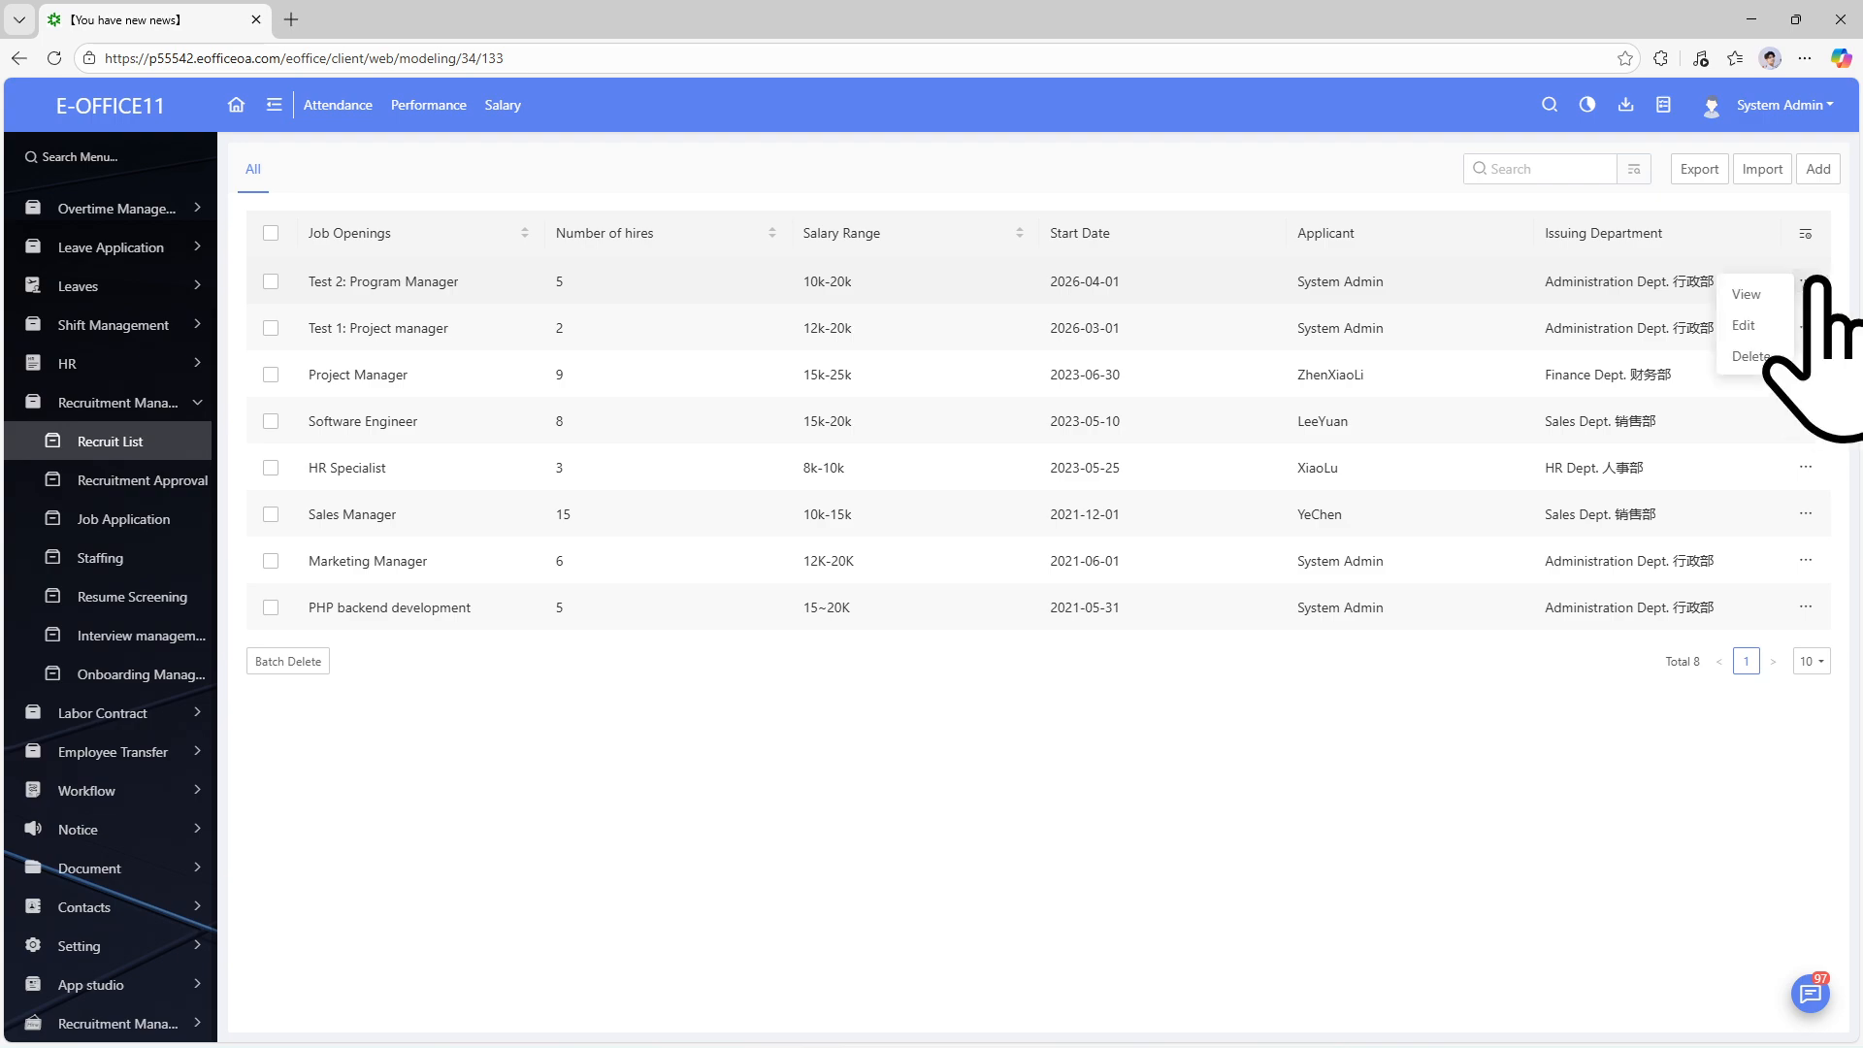
click(1752, 293)
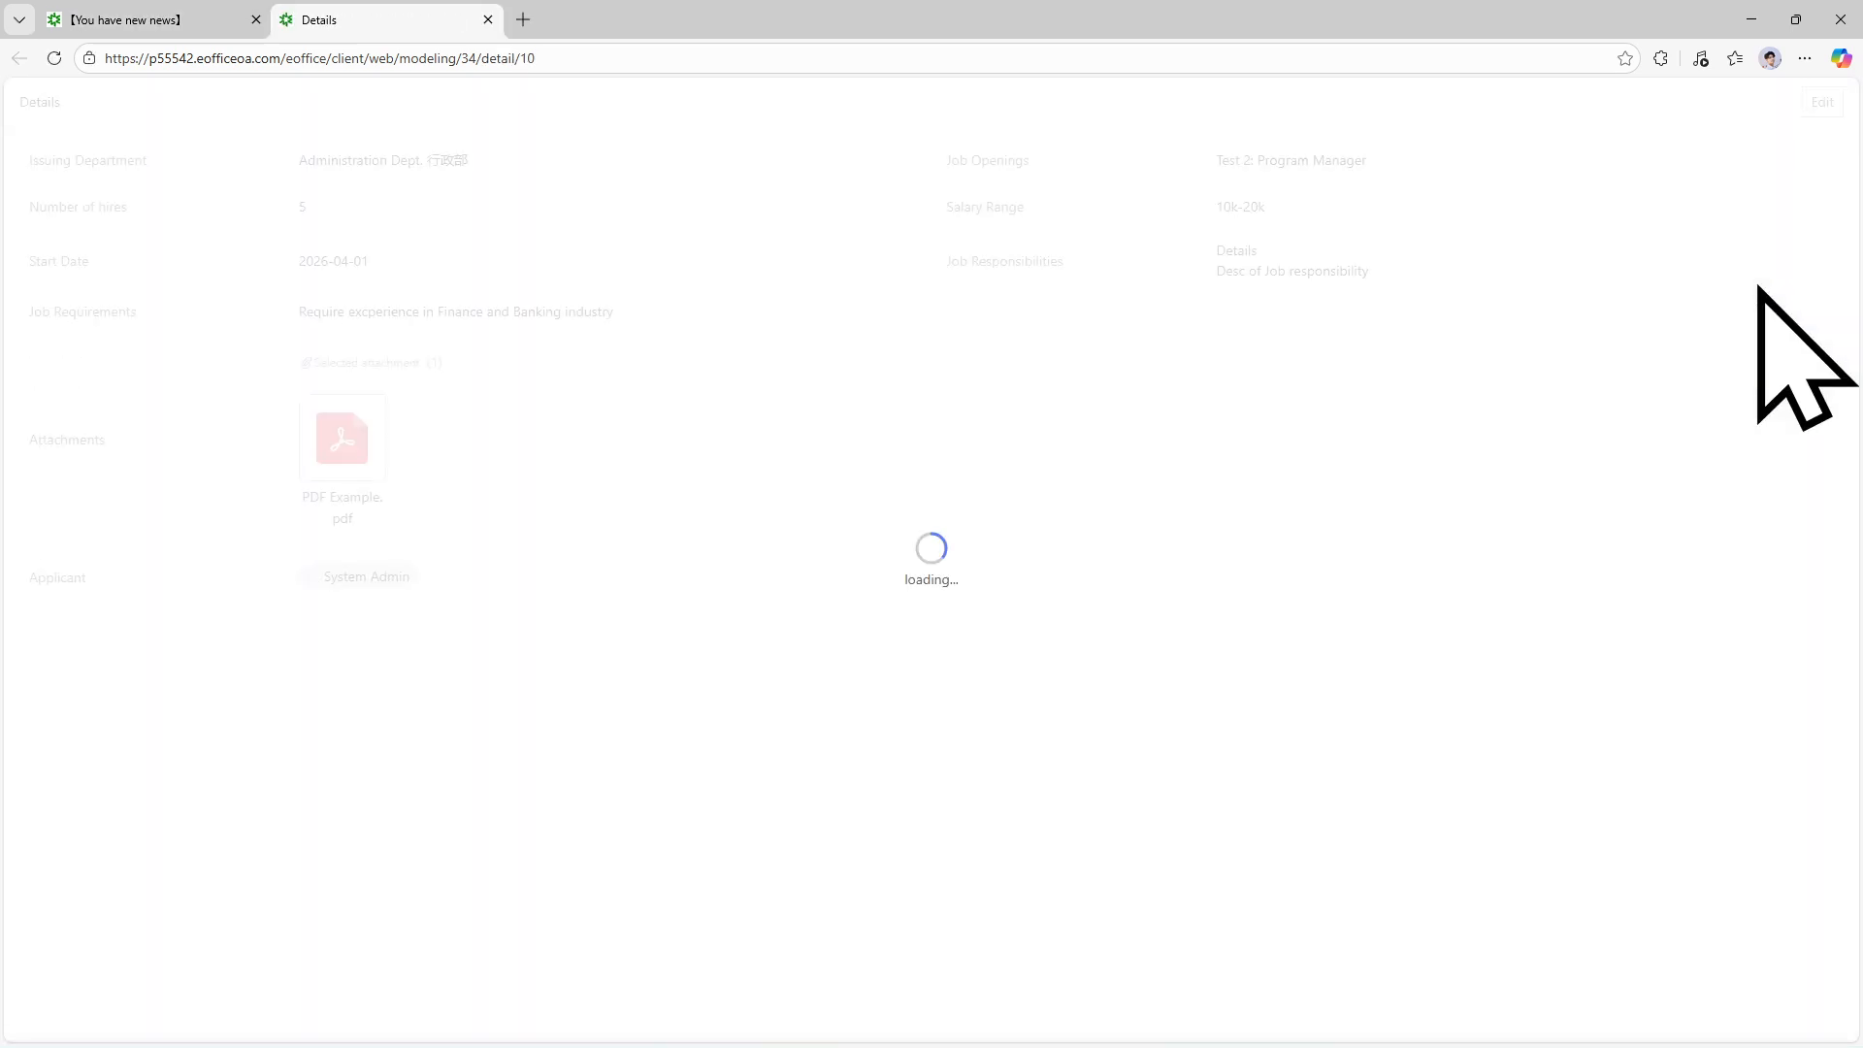
click(97, 19)
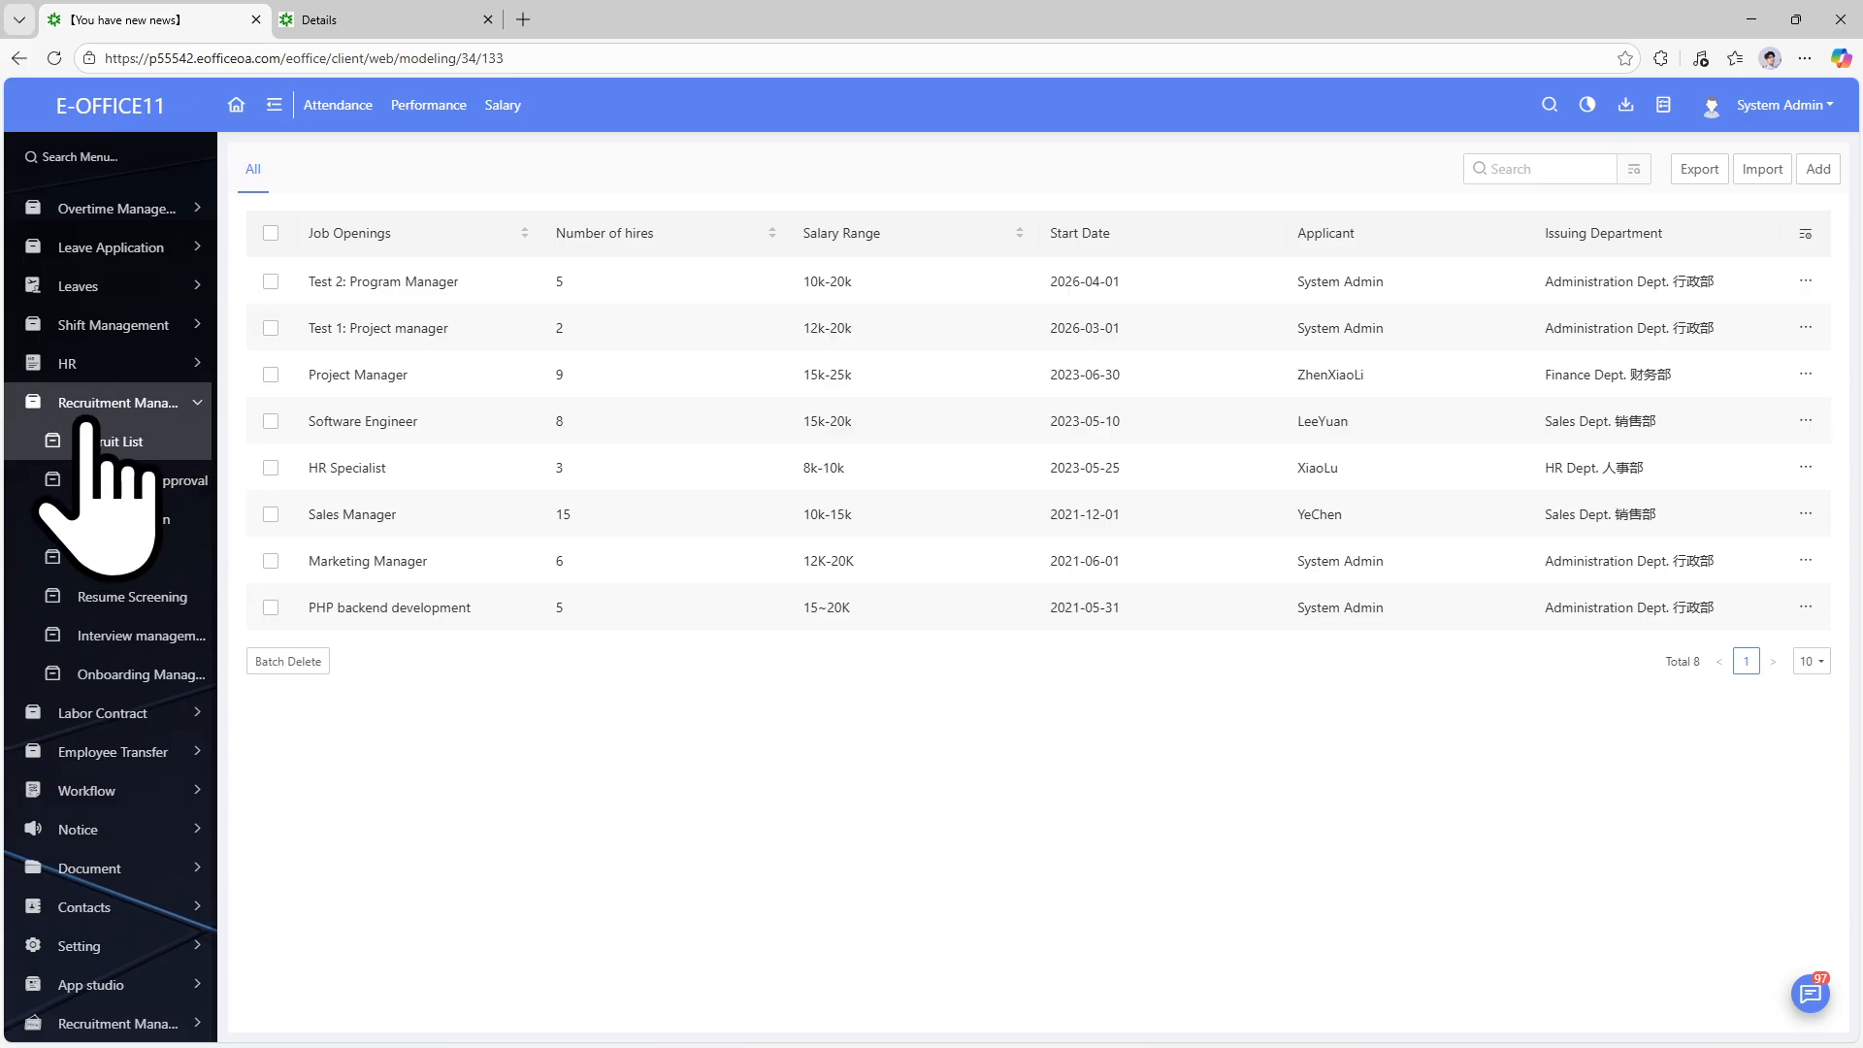
Start a new opening 'test 3: normal Suff' with 10 hires and salary range 5k -6k.
click(1811, 168)
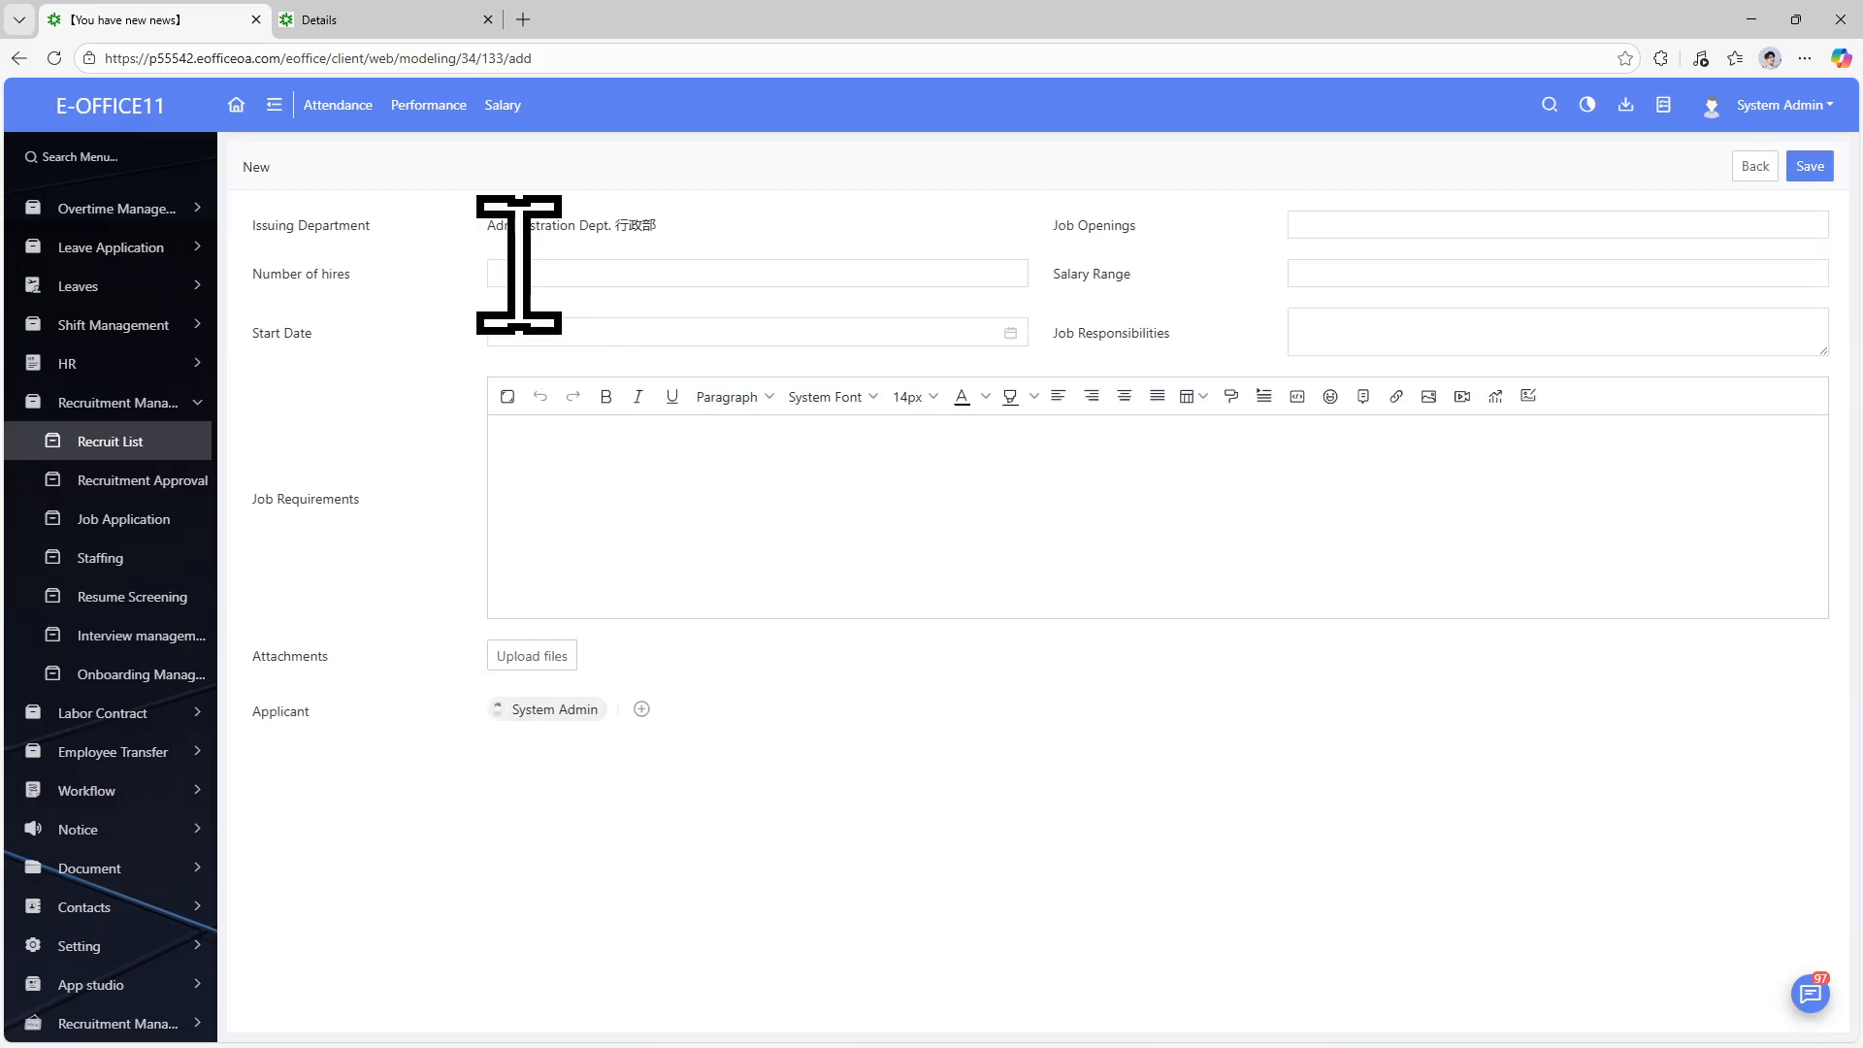
text(0)
click(1390, 232)
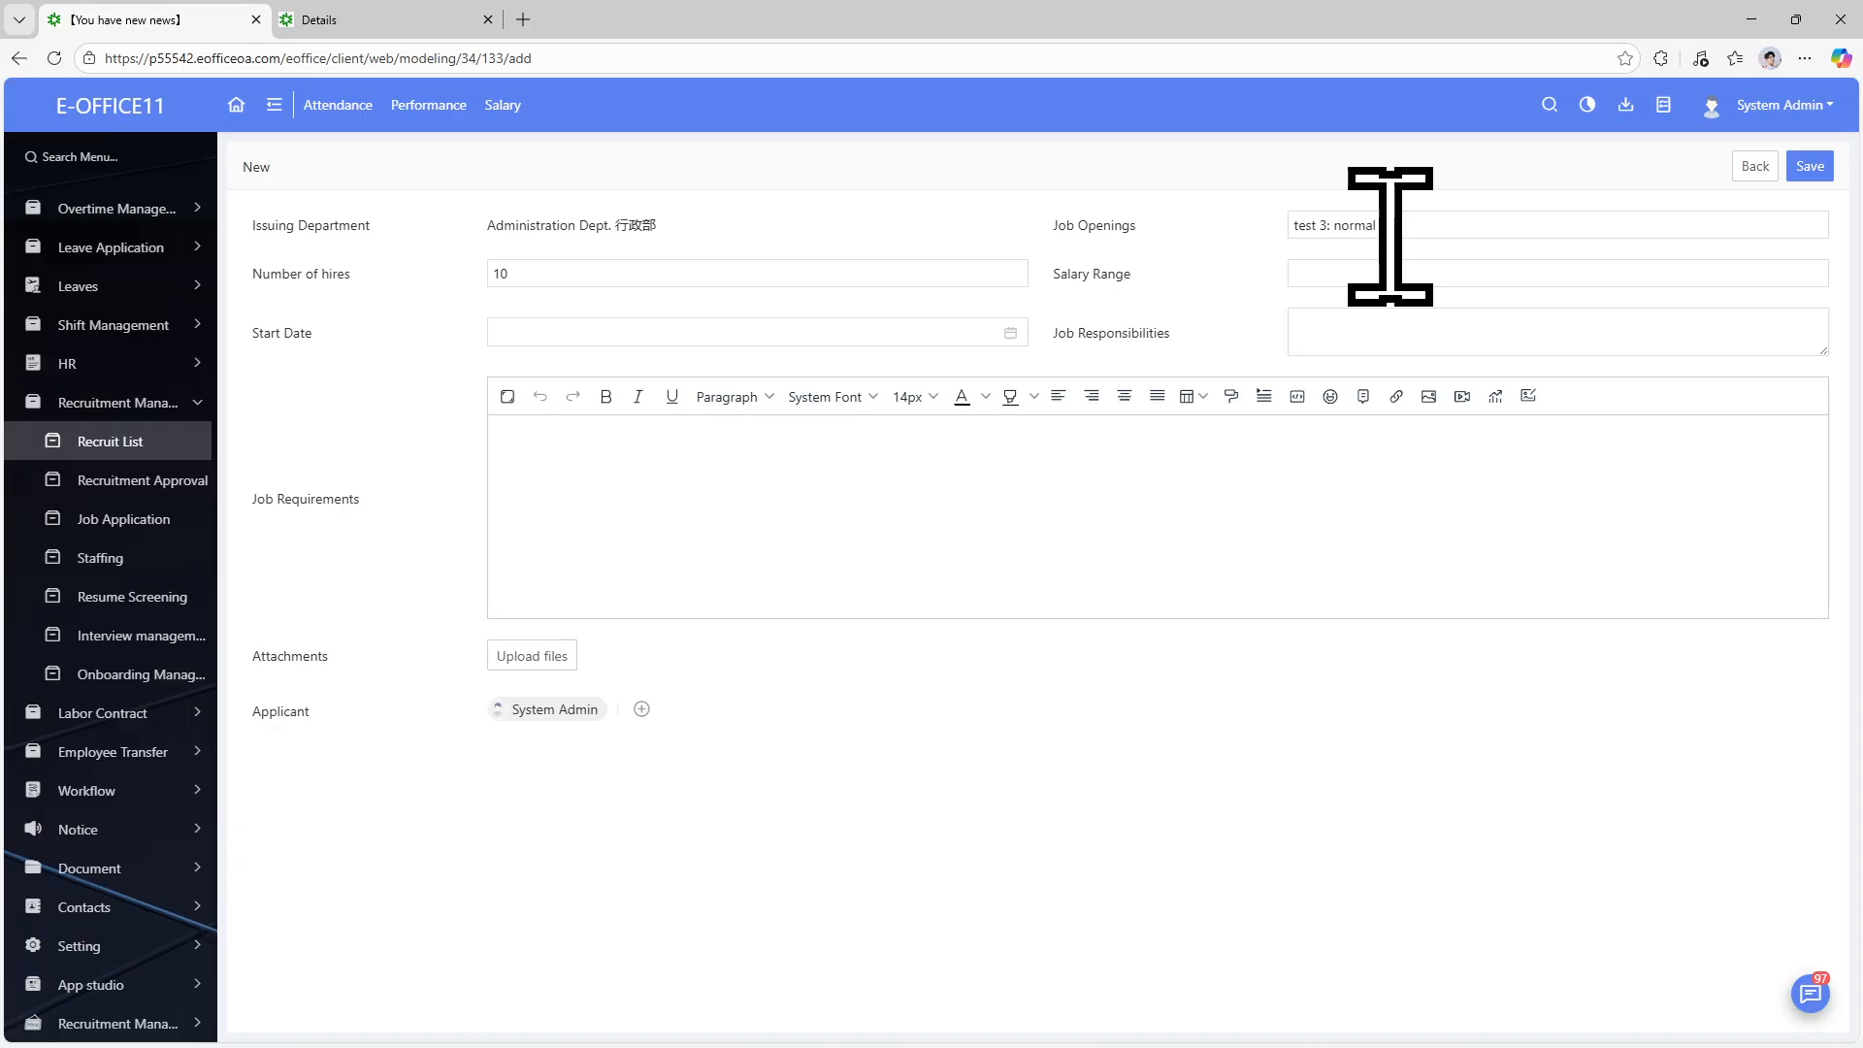
click(1401, 272)
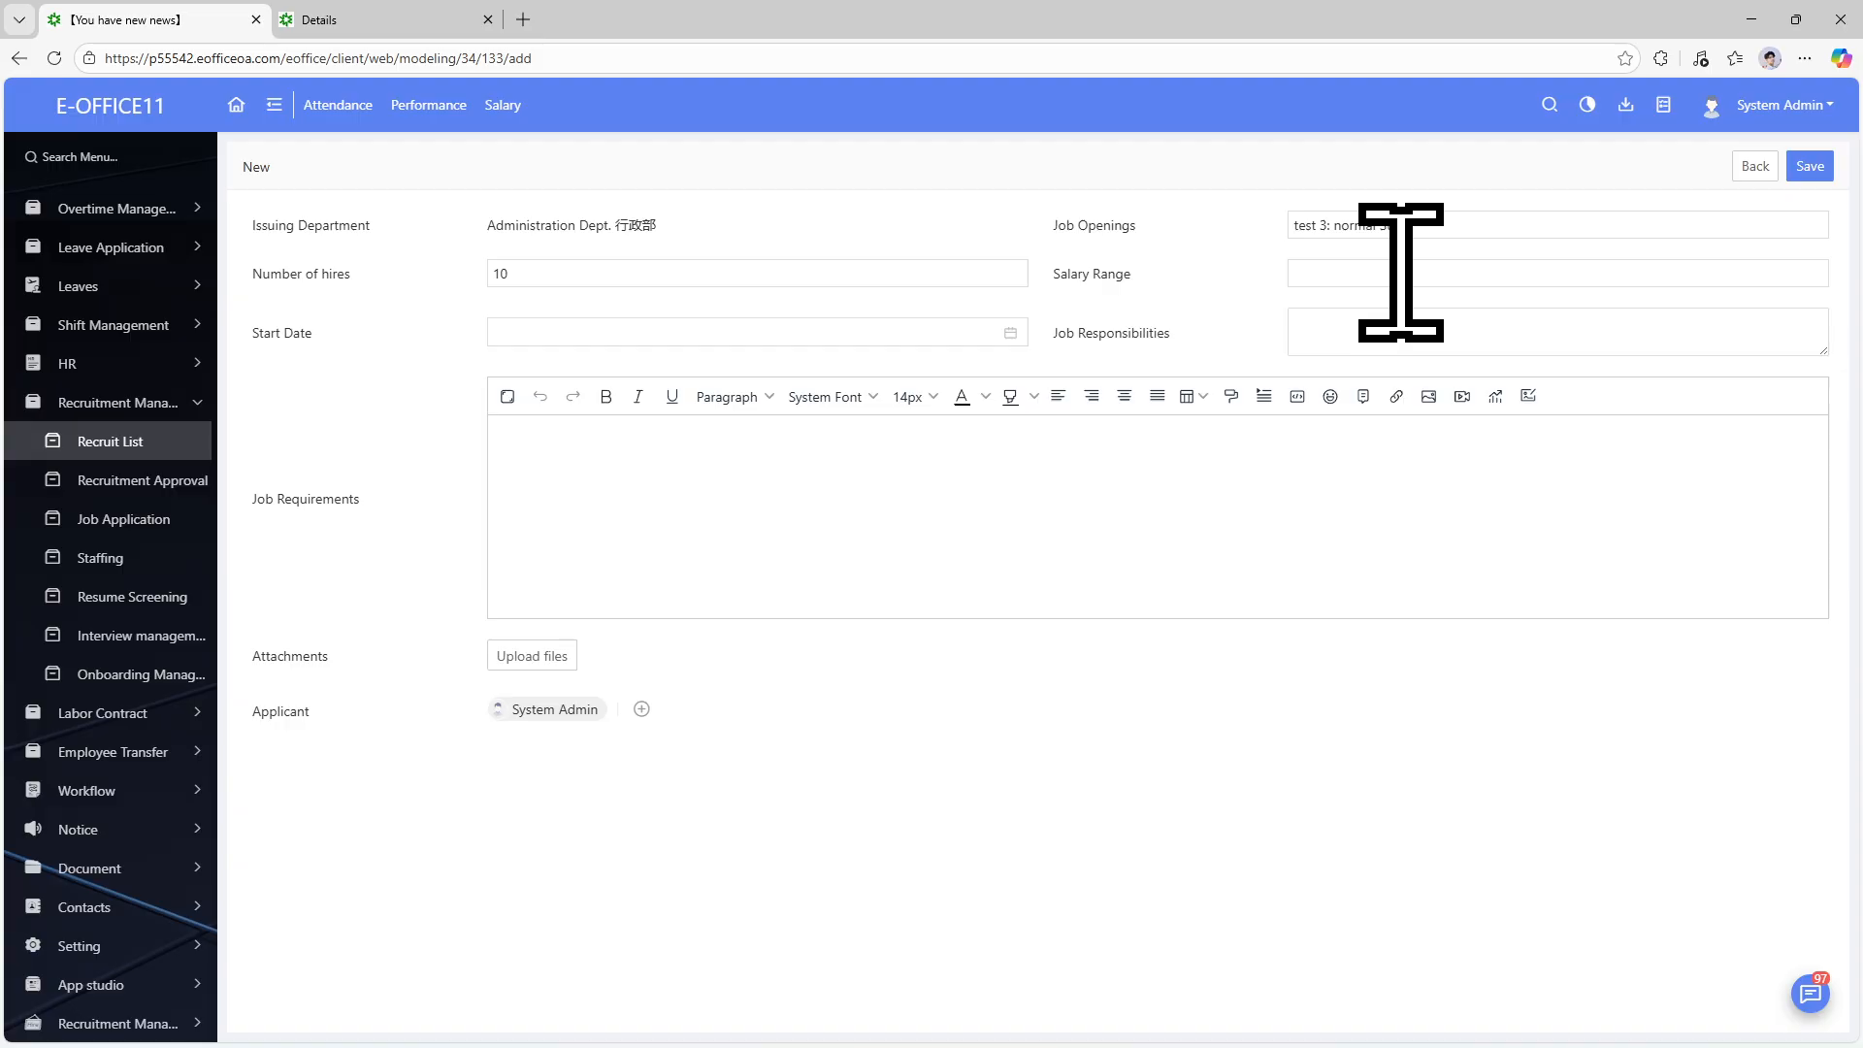
text(5k -16k)
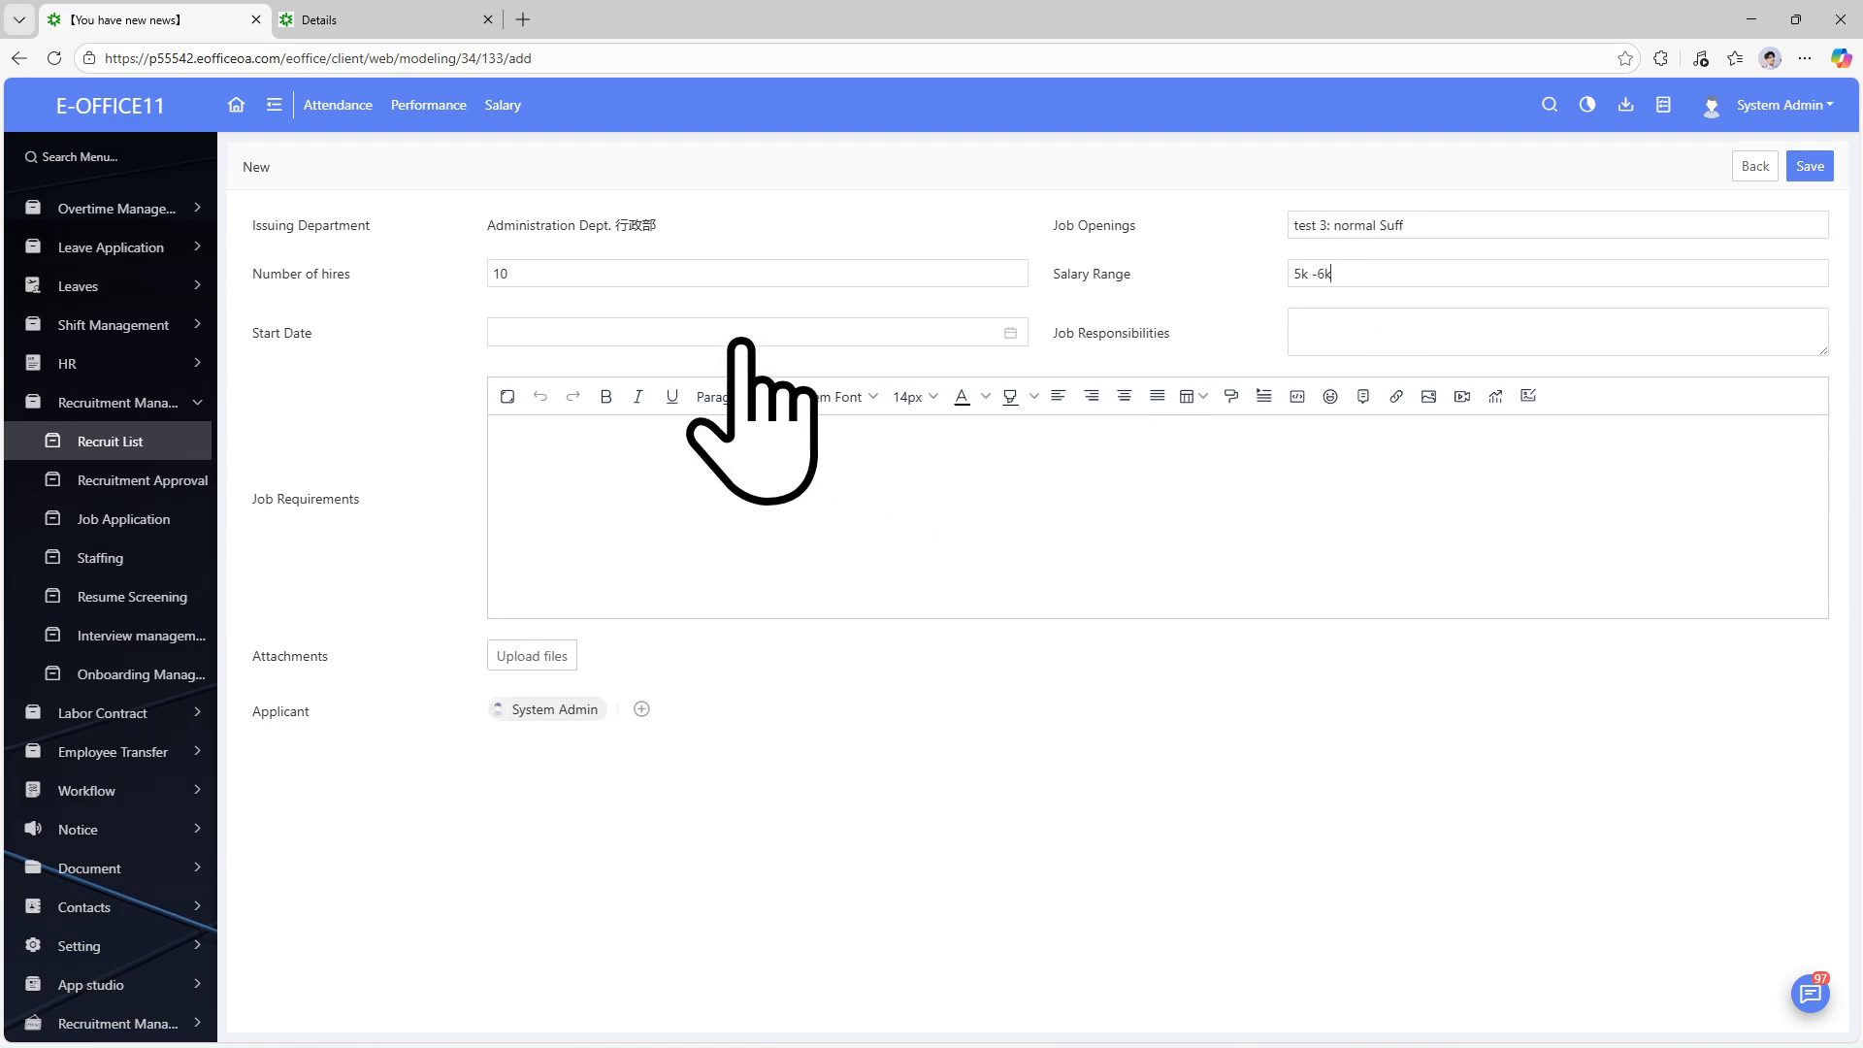
Set start date 2026-03-02, enter 'Job' and 'Requirmenyts' as responsibilities and requirements, and save.
click(743, 334)
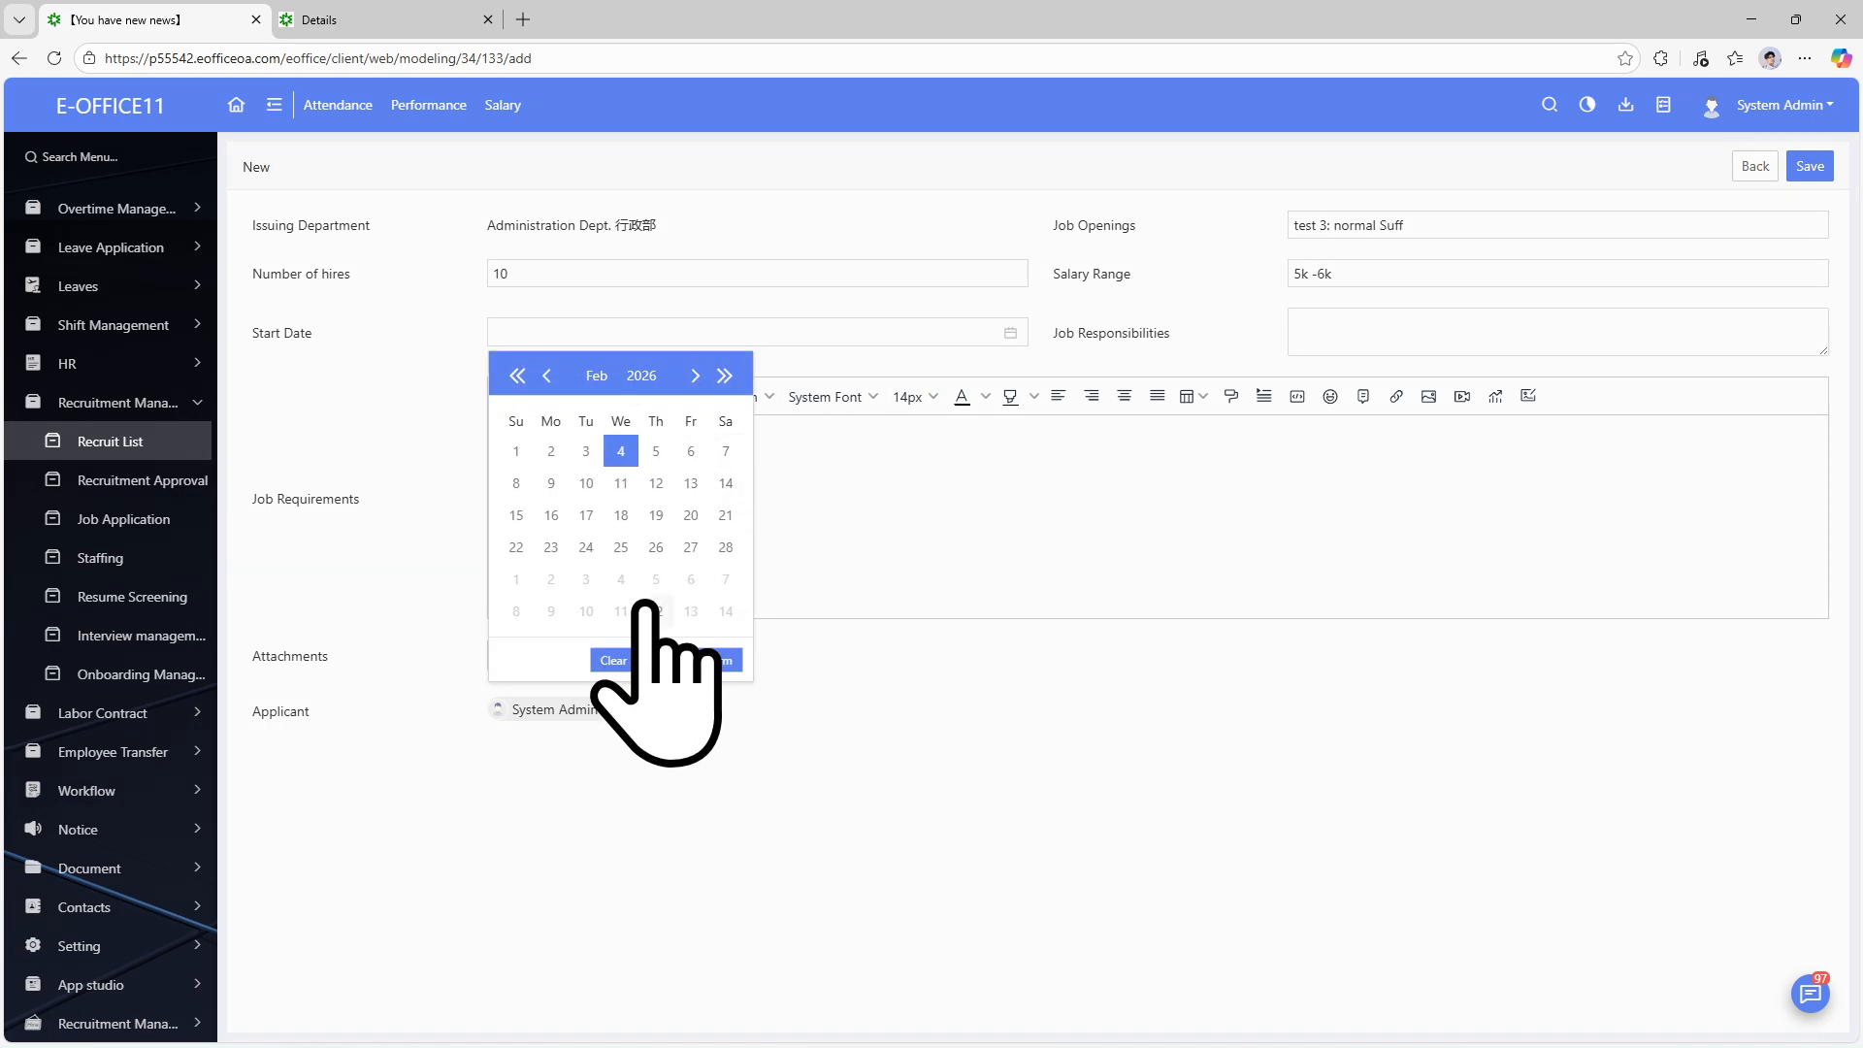
click(694, 376)
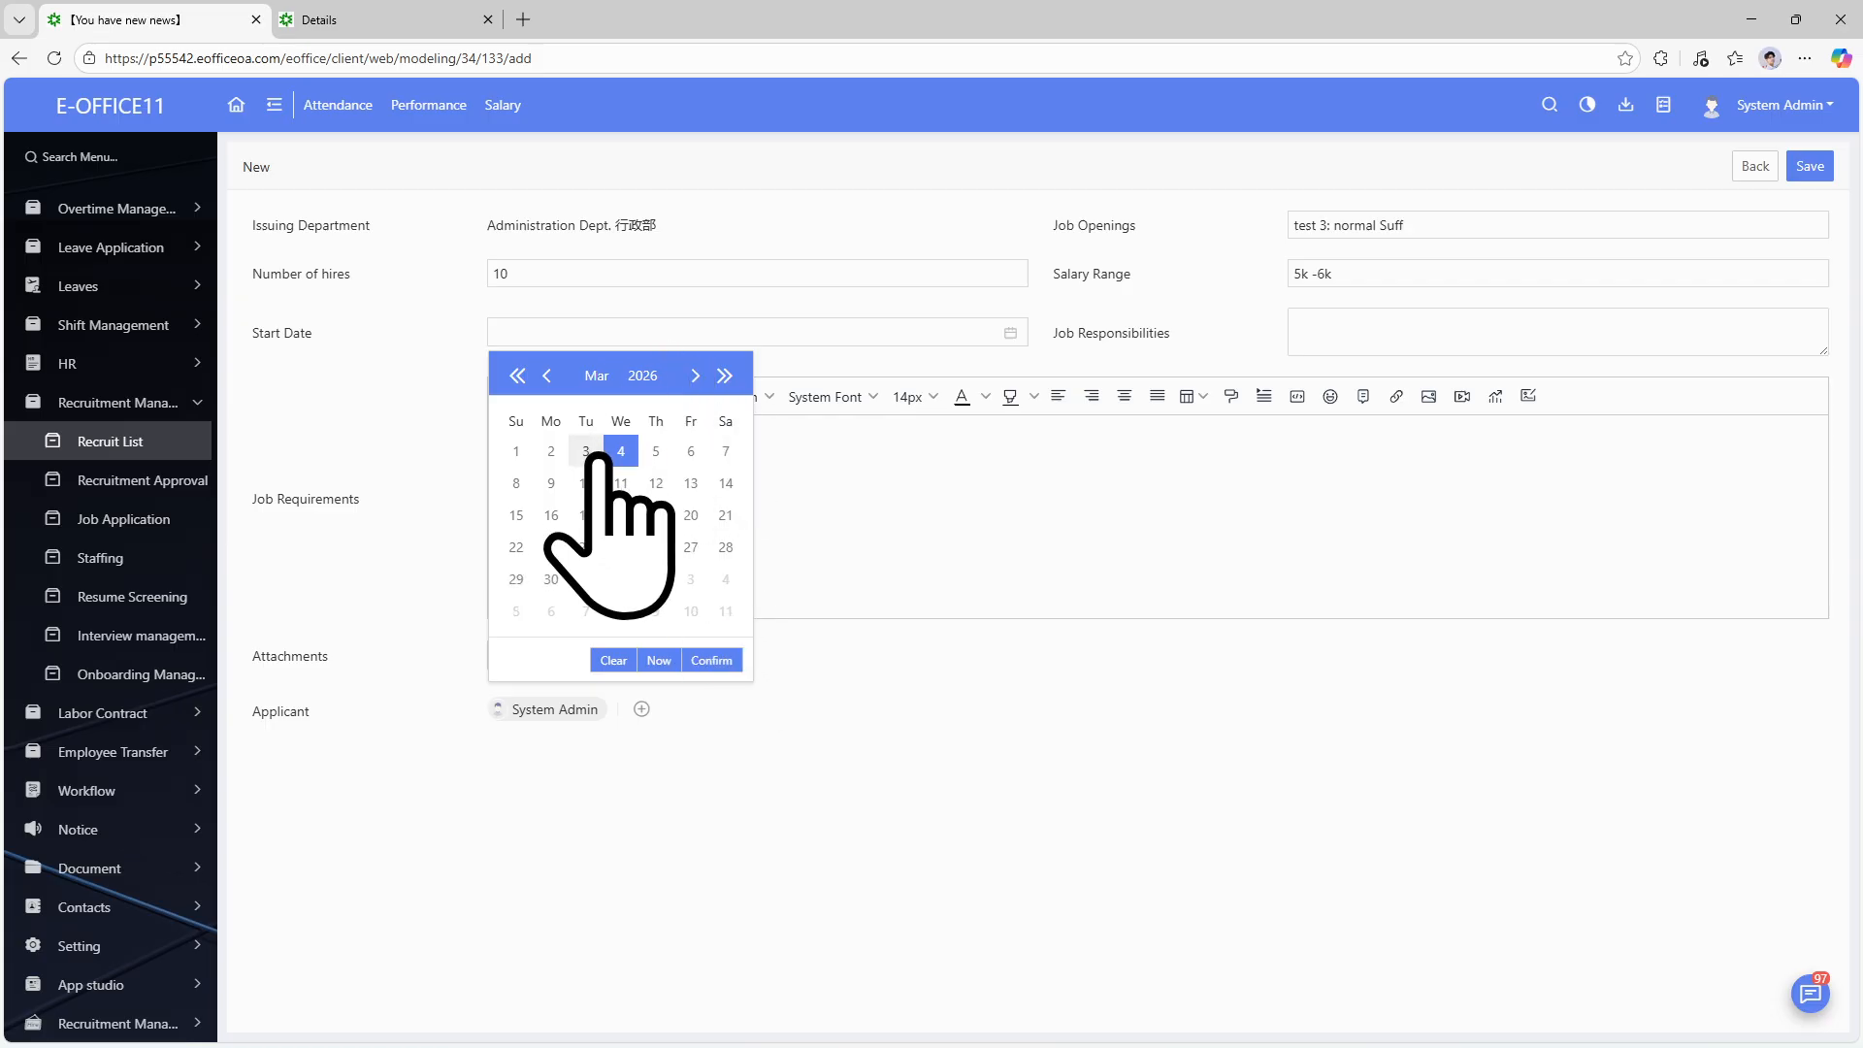
click(551, 450)
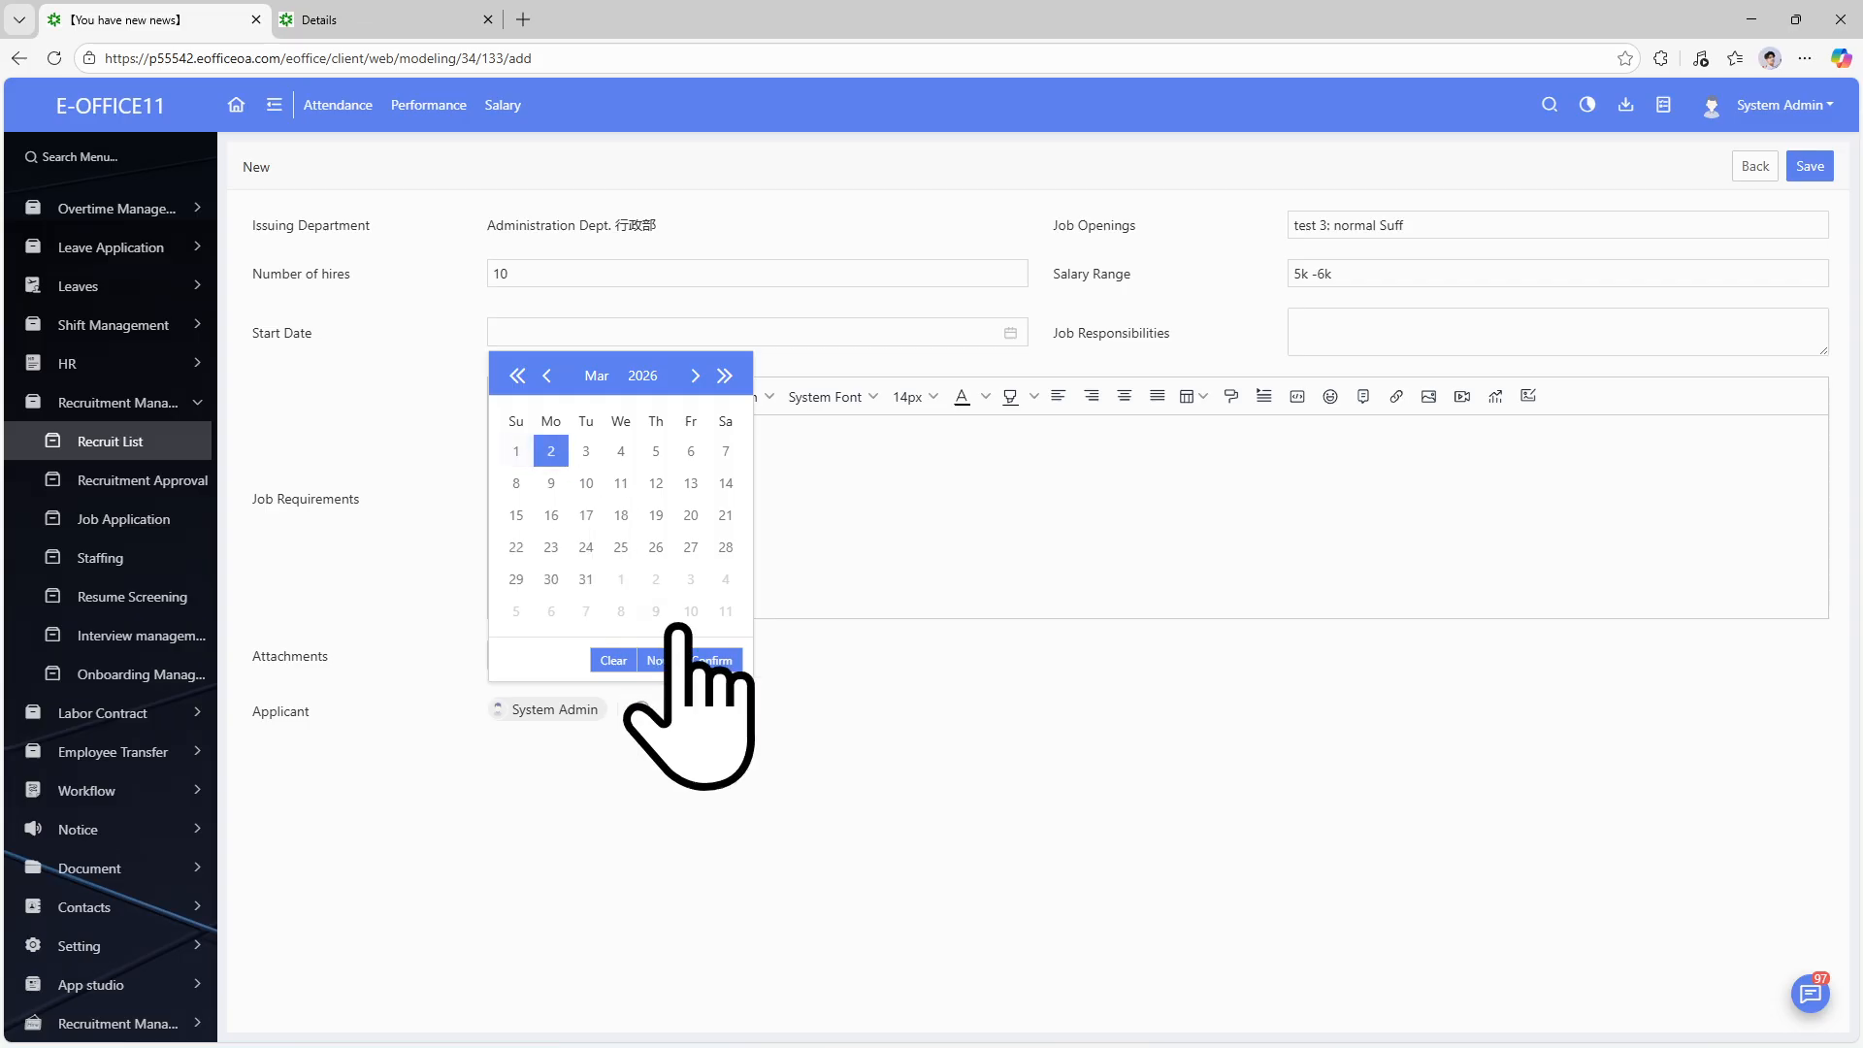
click(712, 659)
click(1329, 330)
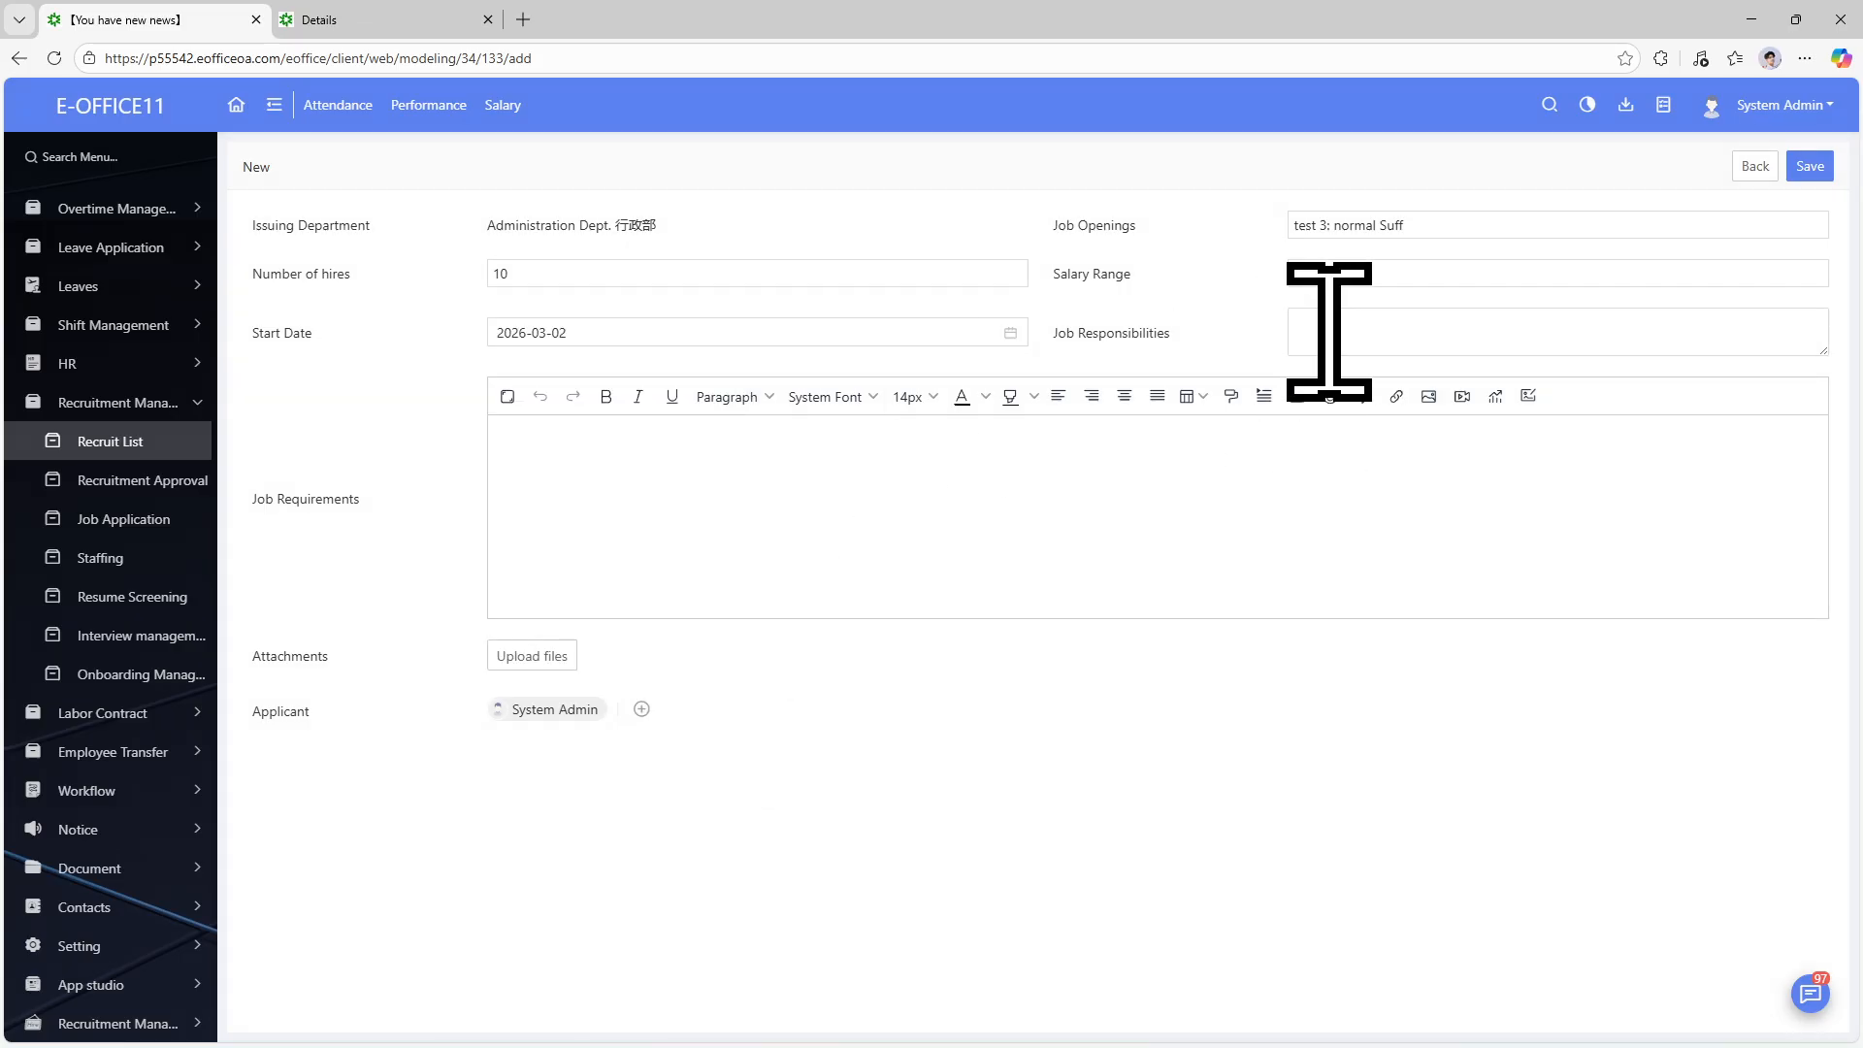
text(Job)
click(1165, 436)
text(Requirmenyt)
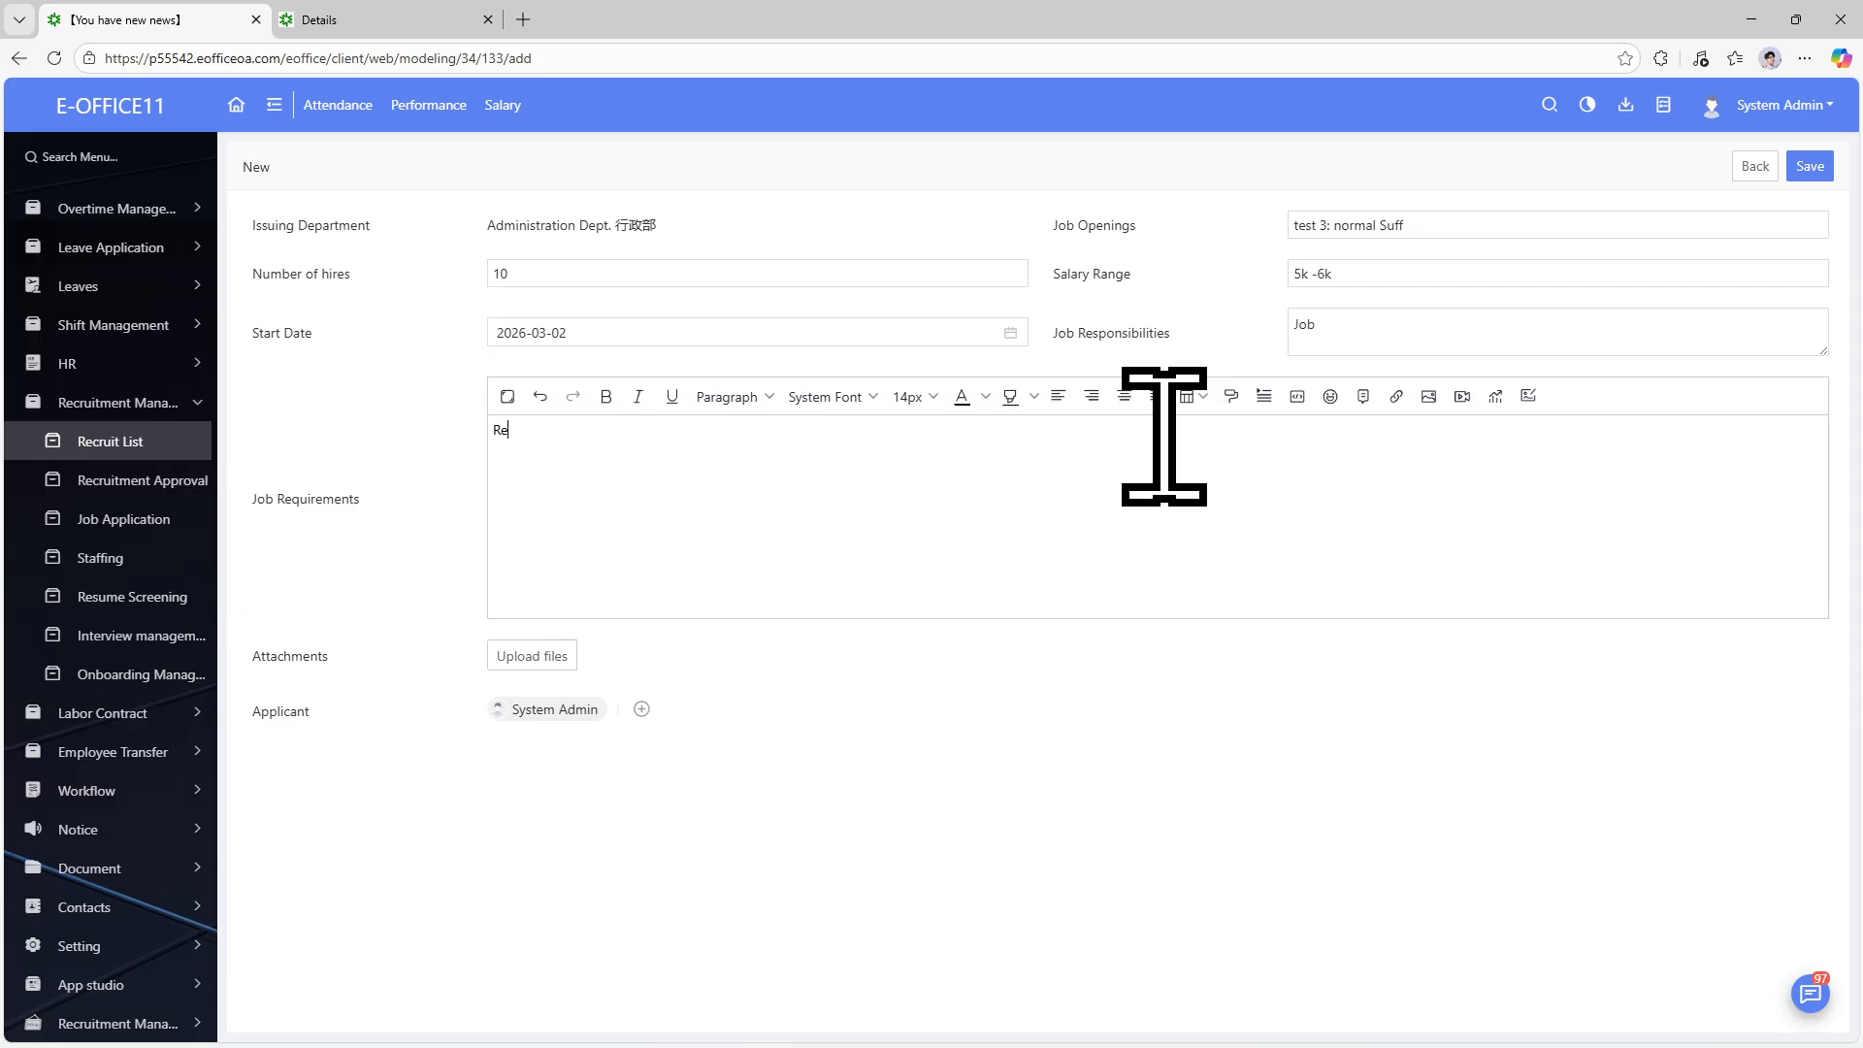
text(s)
click(1807, 166)
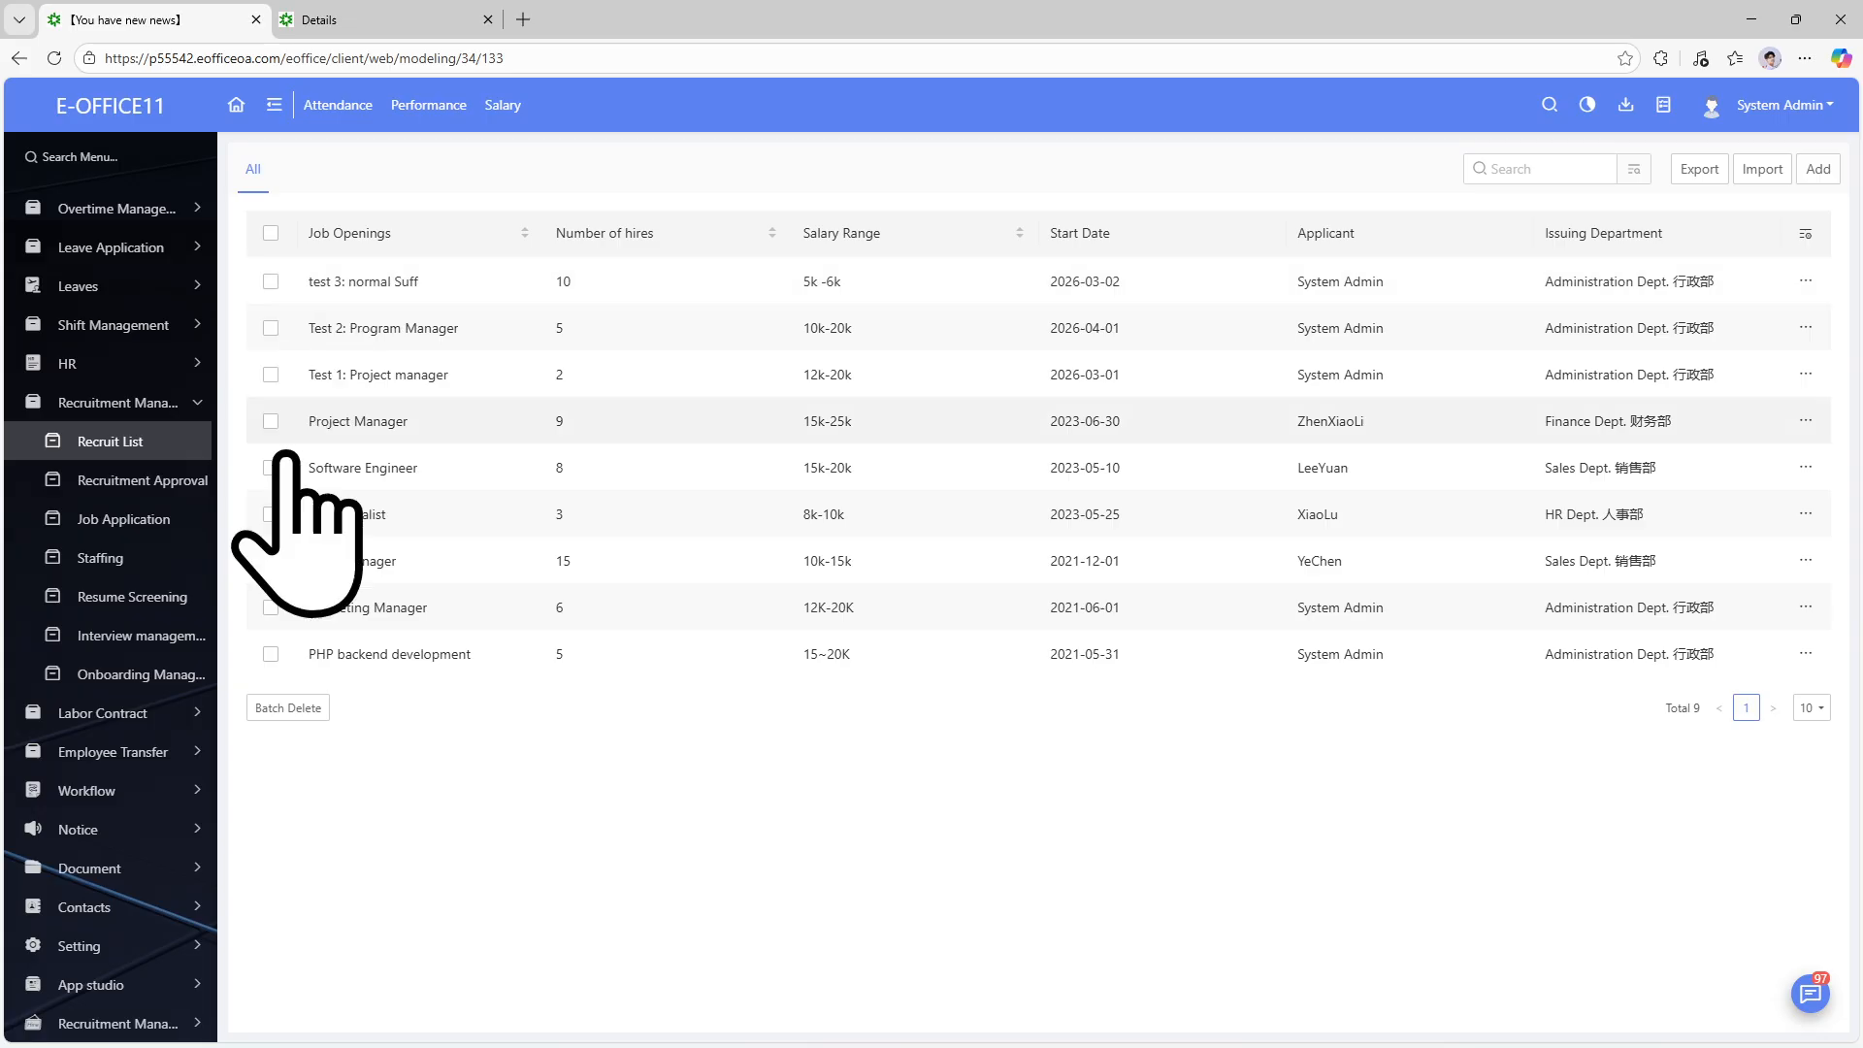
Expand Recruitment Management in the sidebar and open the Recruitment Approval list.
click(199, 793)
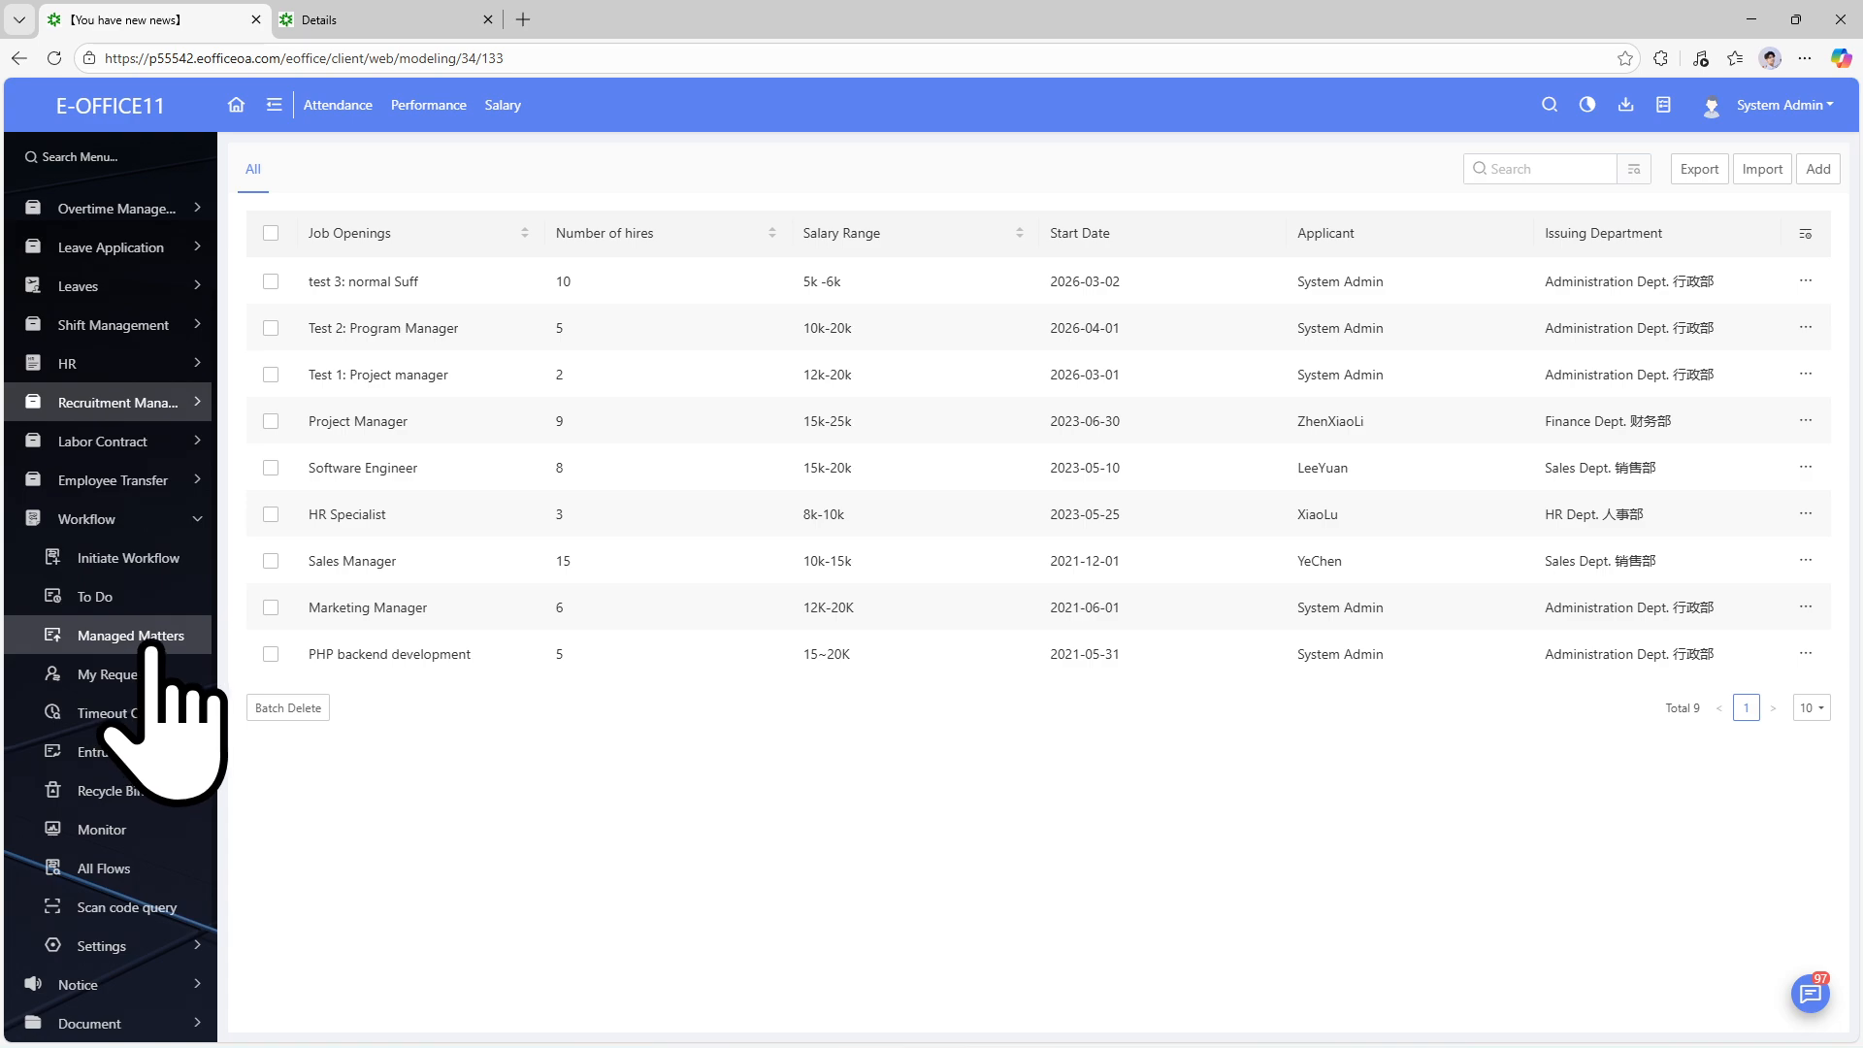
scroll(165, 699, up, 1)
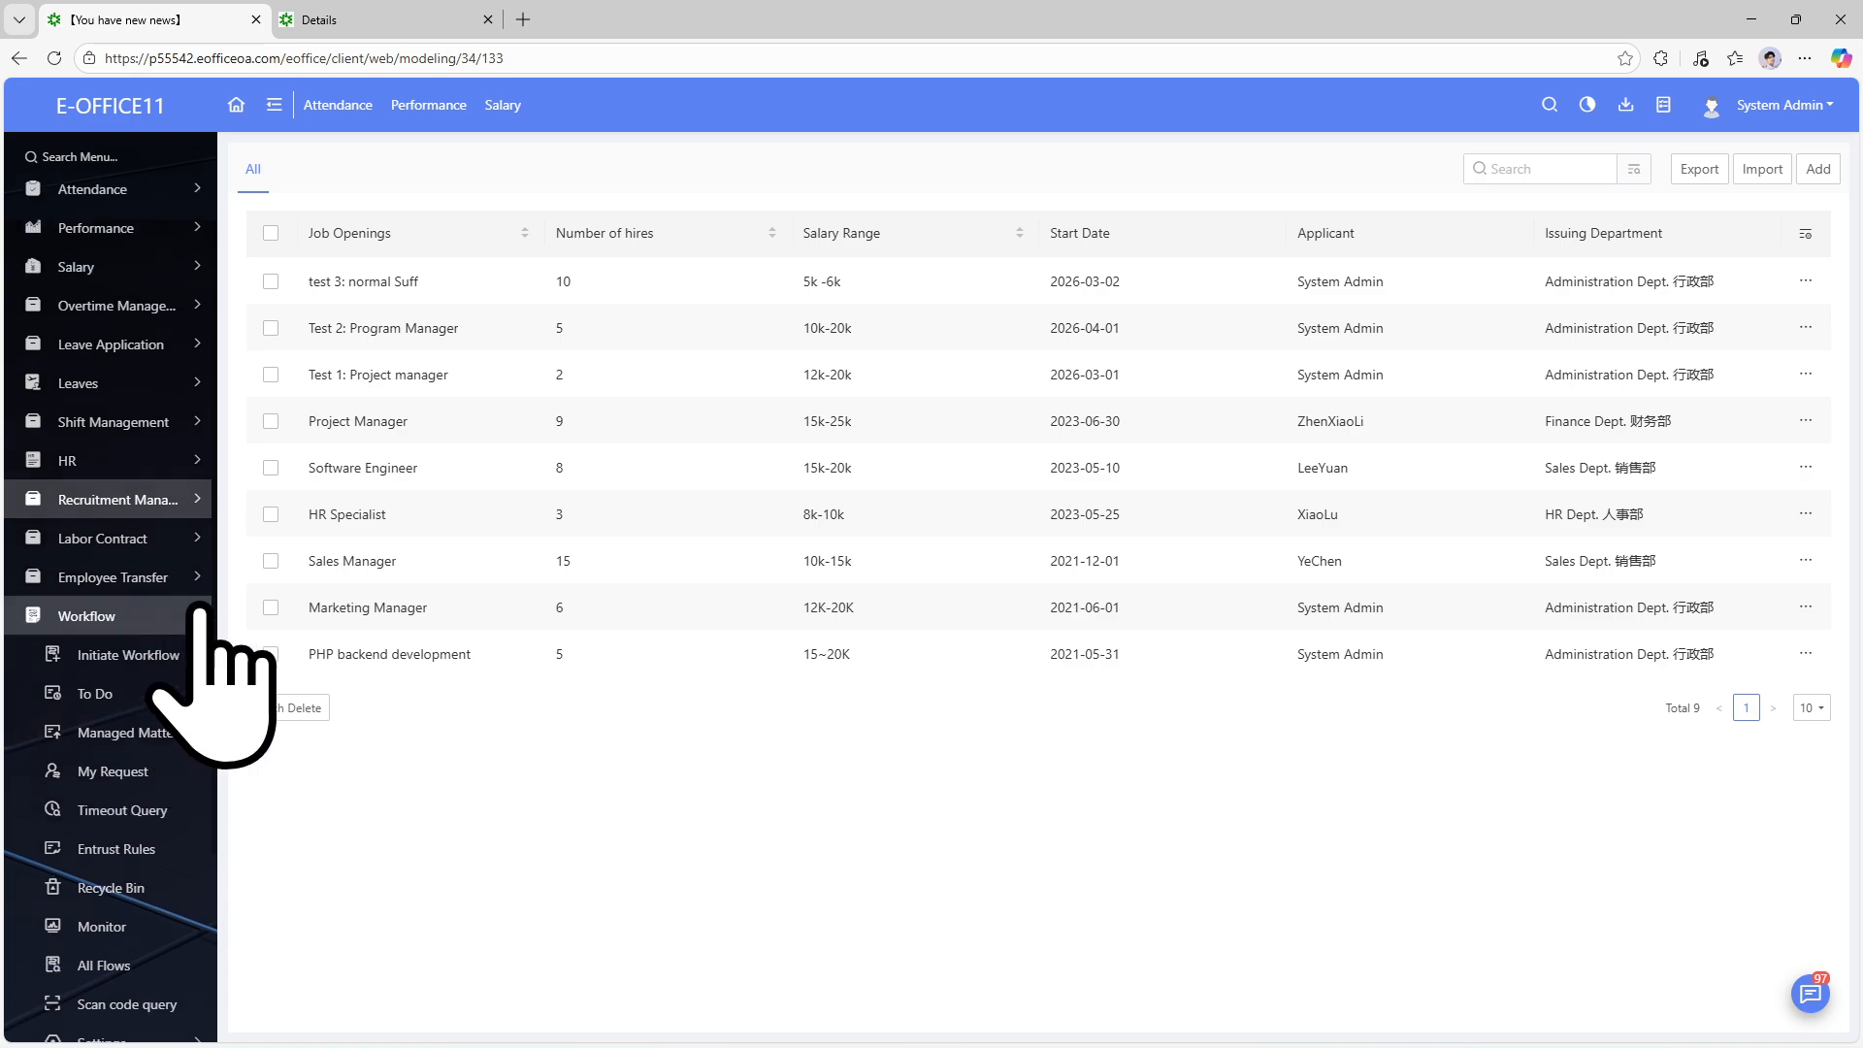
click(202, 499)
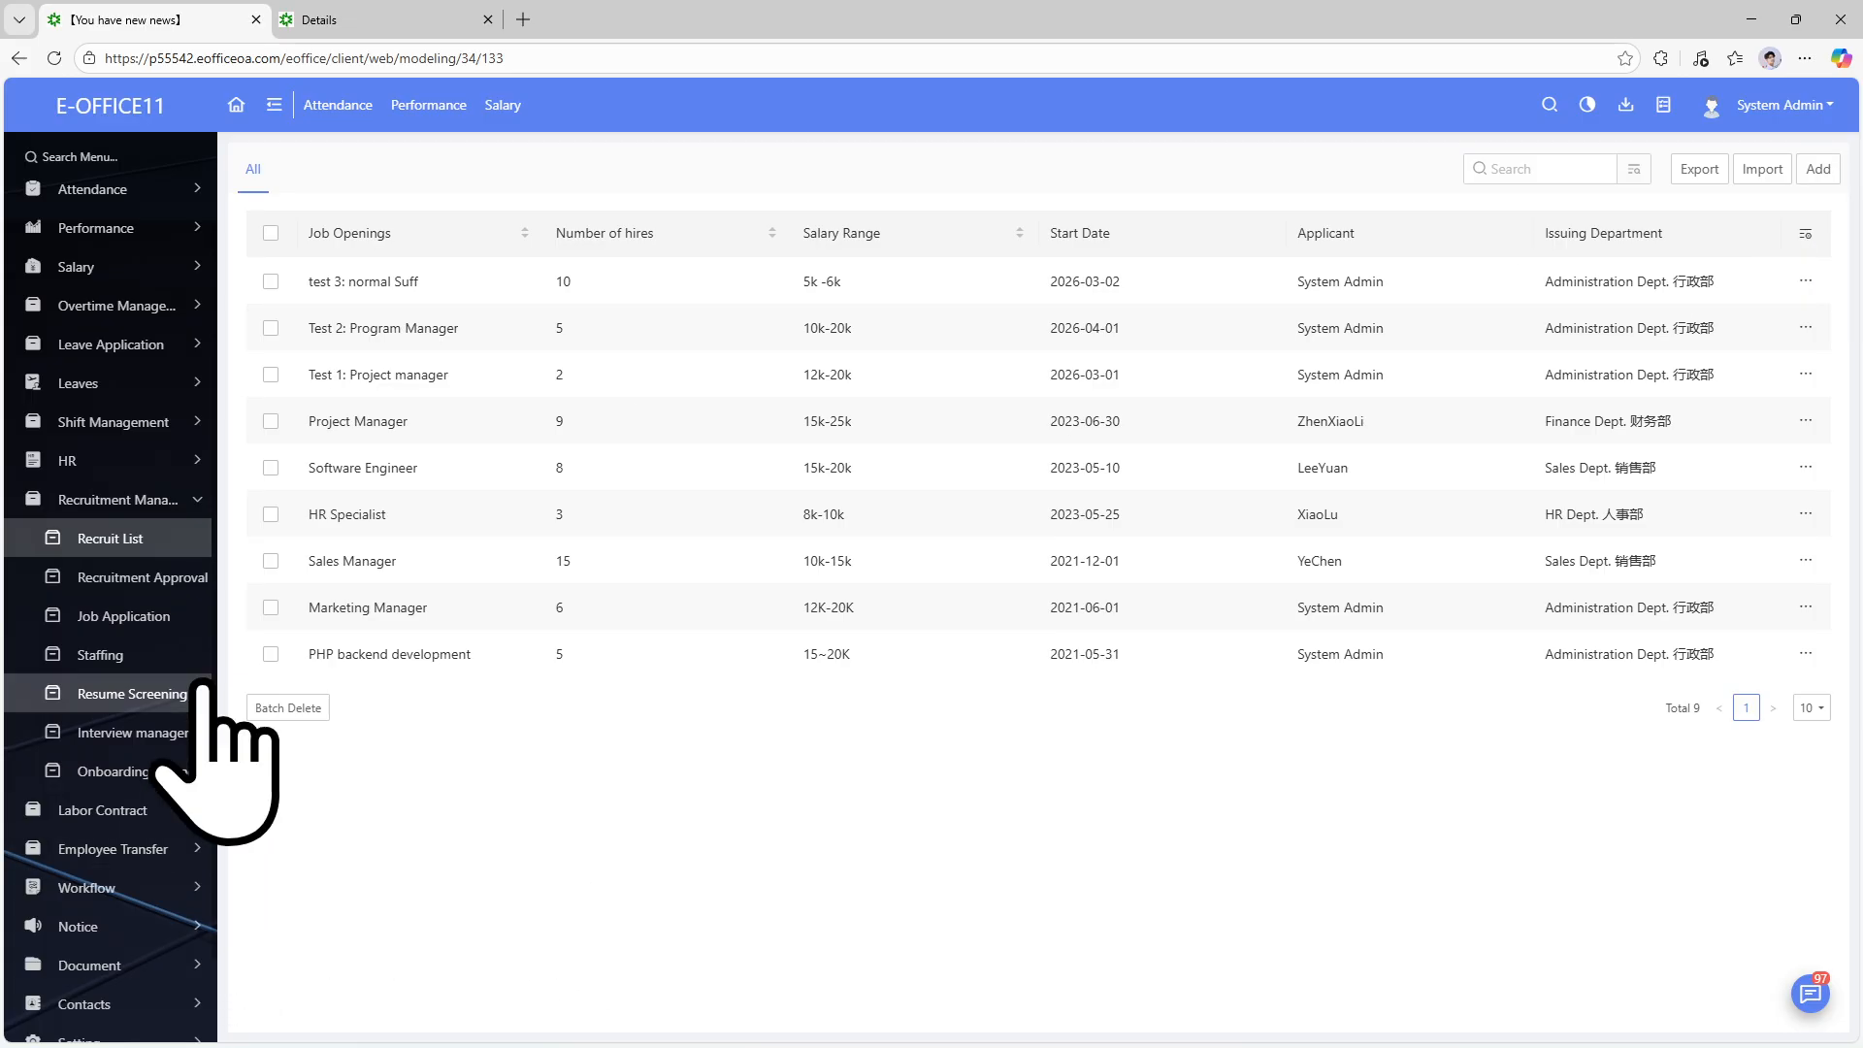
click(125, 579)
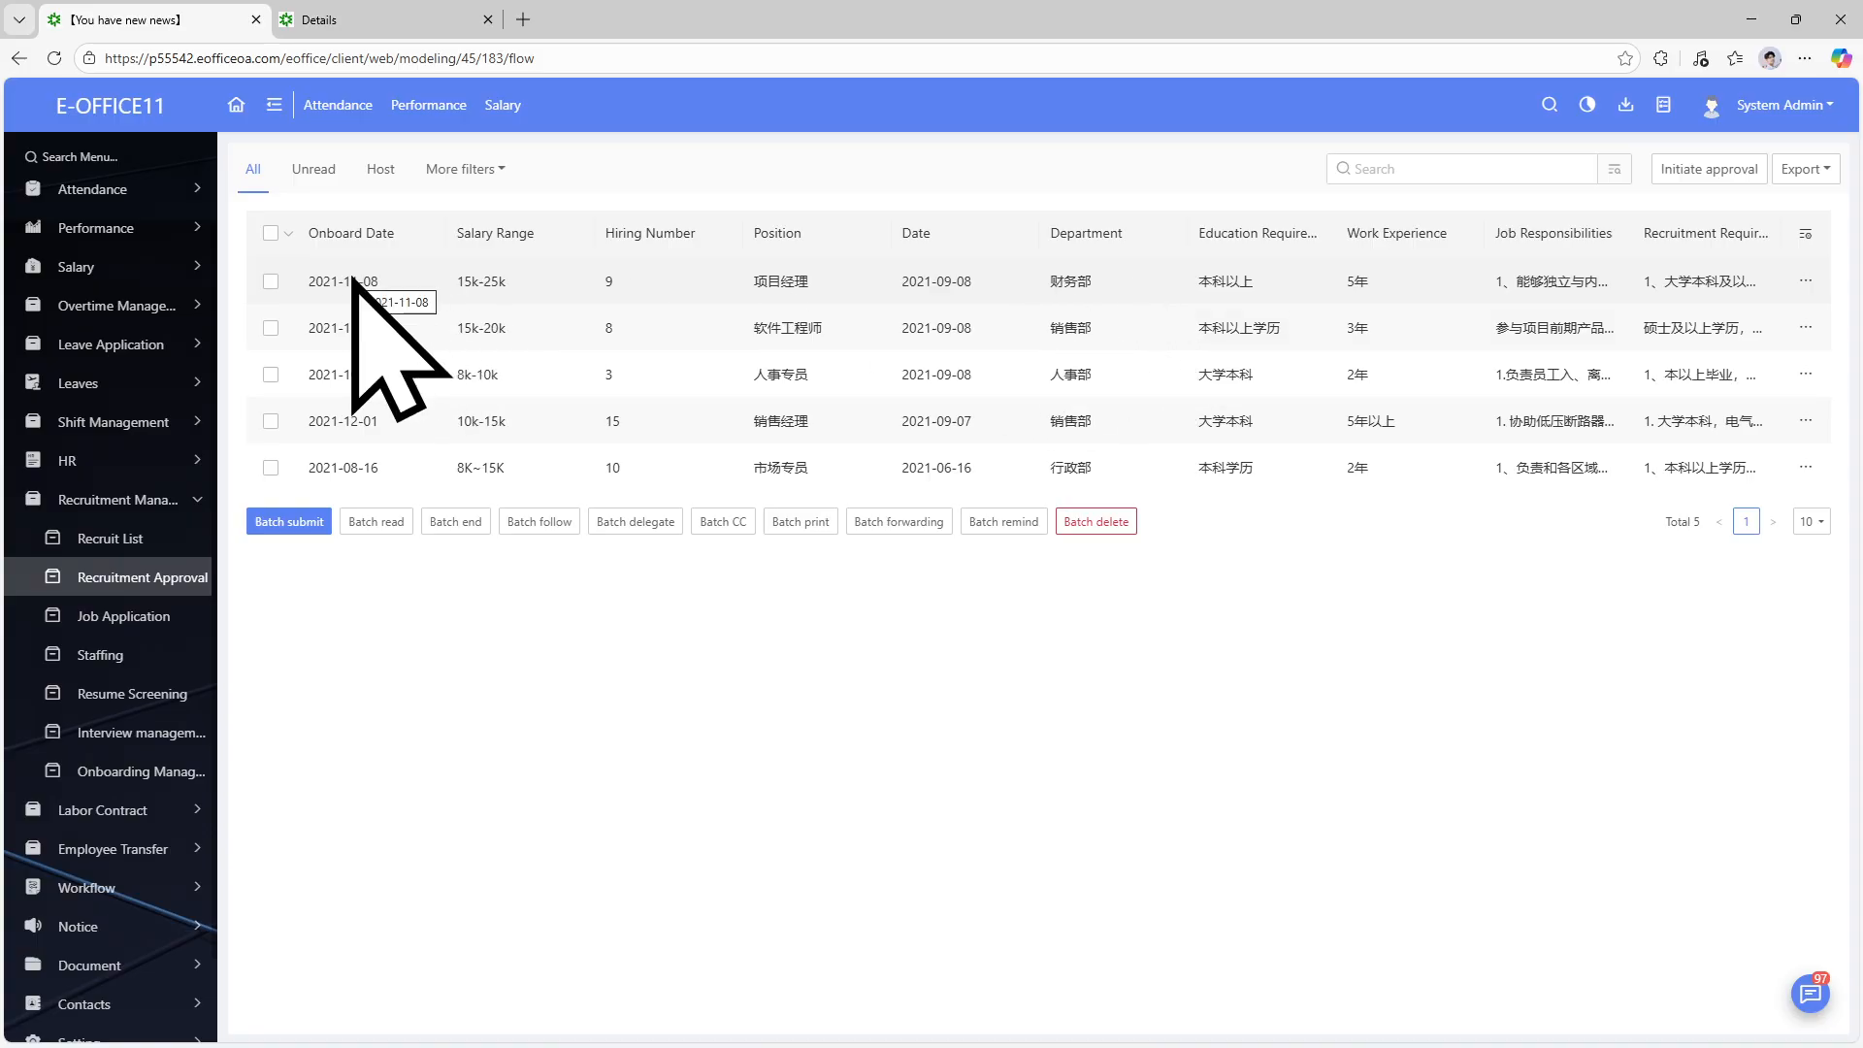
Try submitting the first approval request from its action menu, then dismiss the failure results.
click(1806, 280)
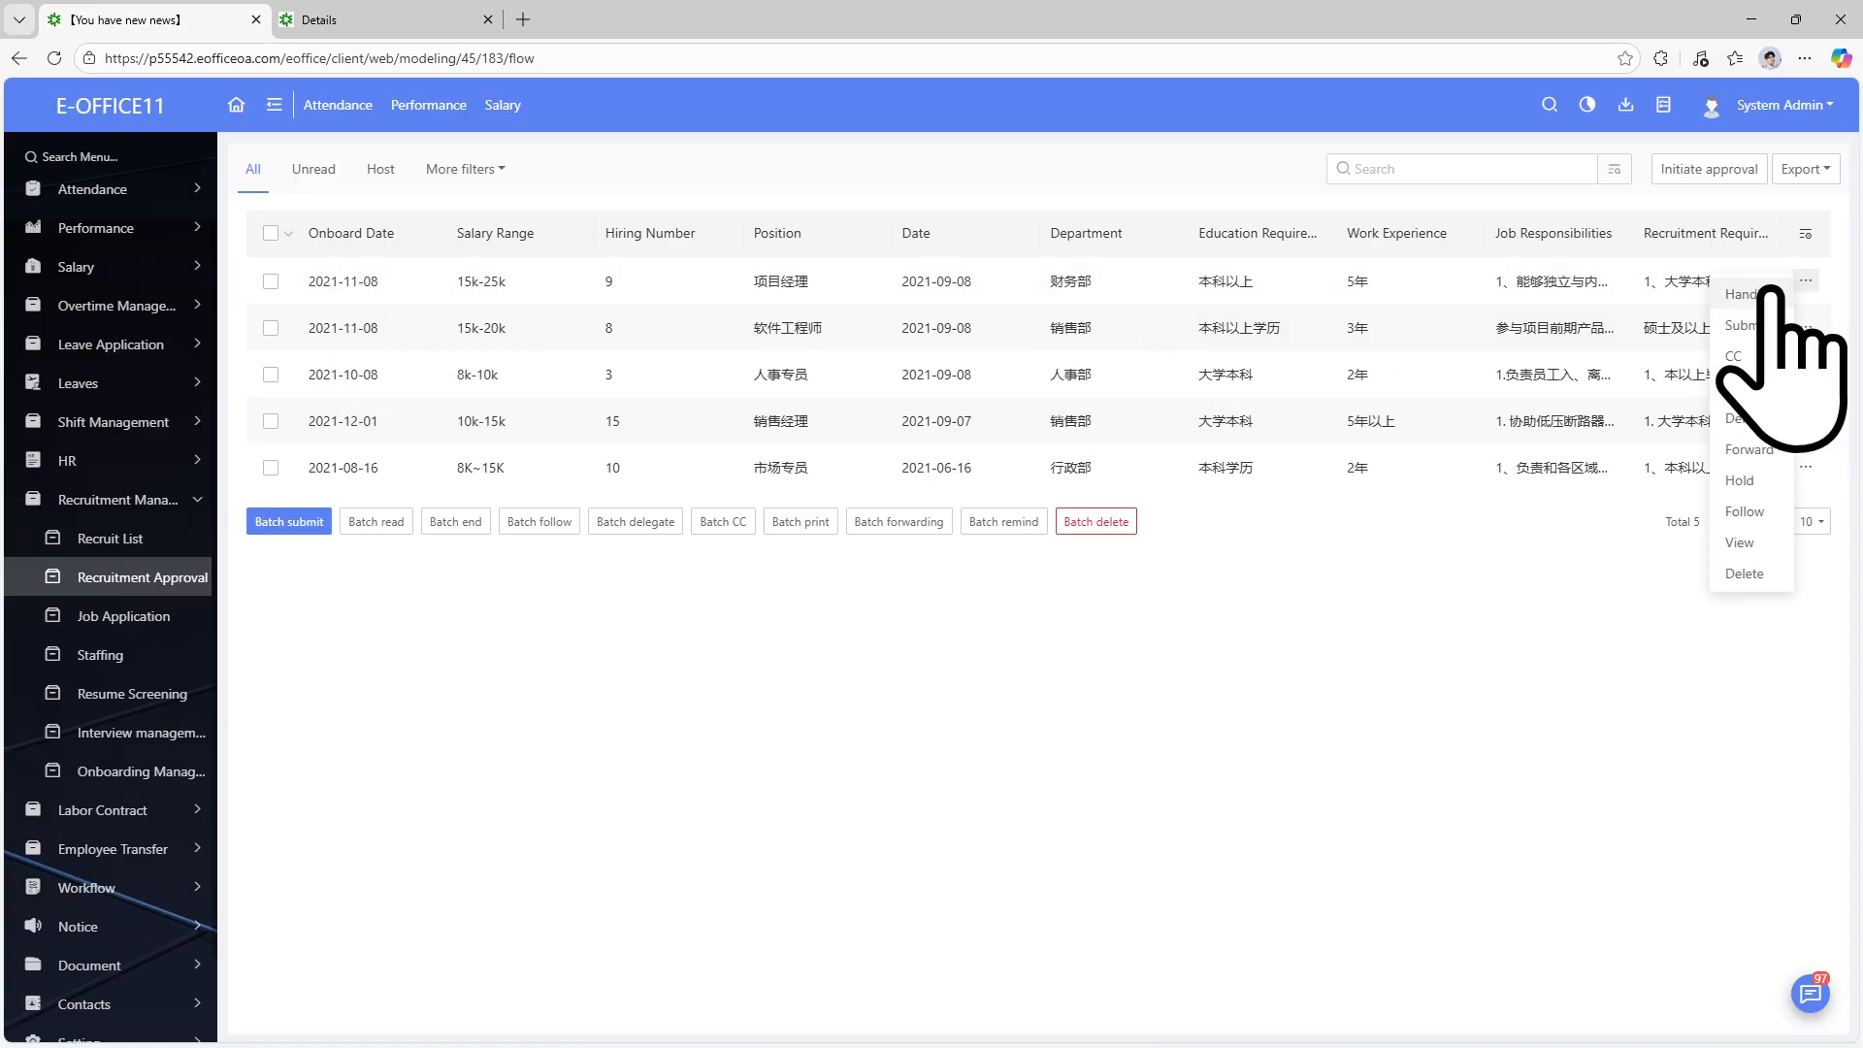
click(1759, 325)
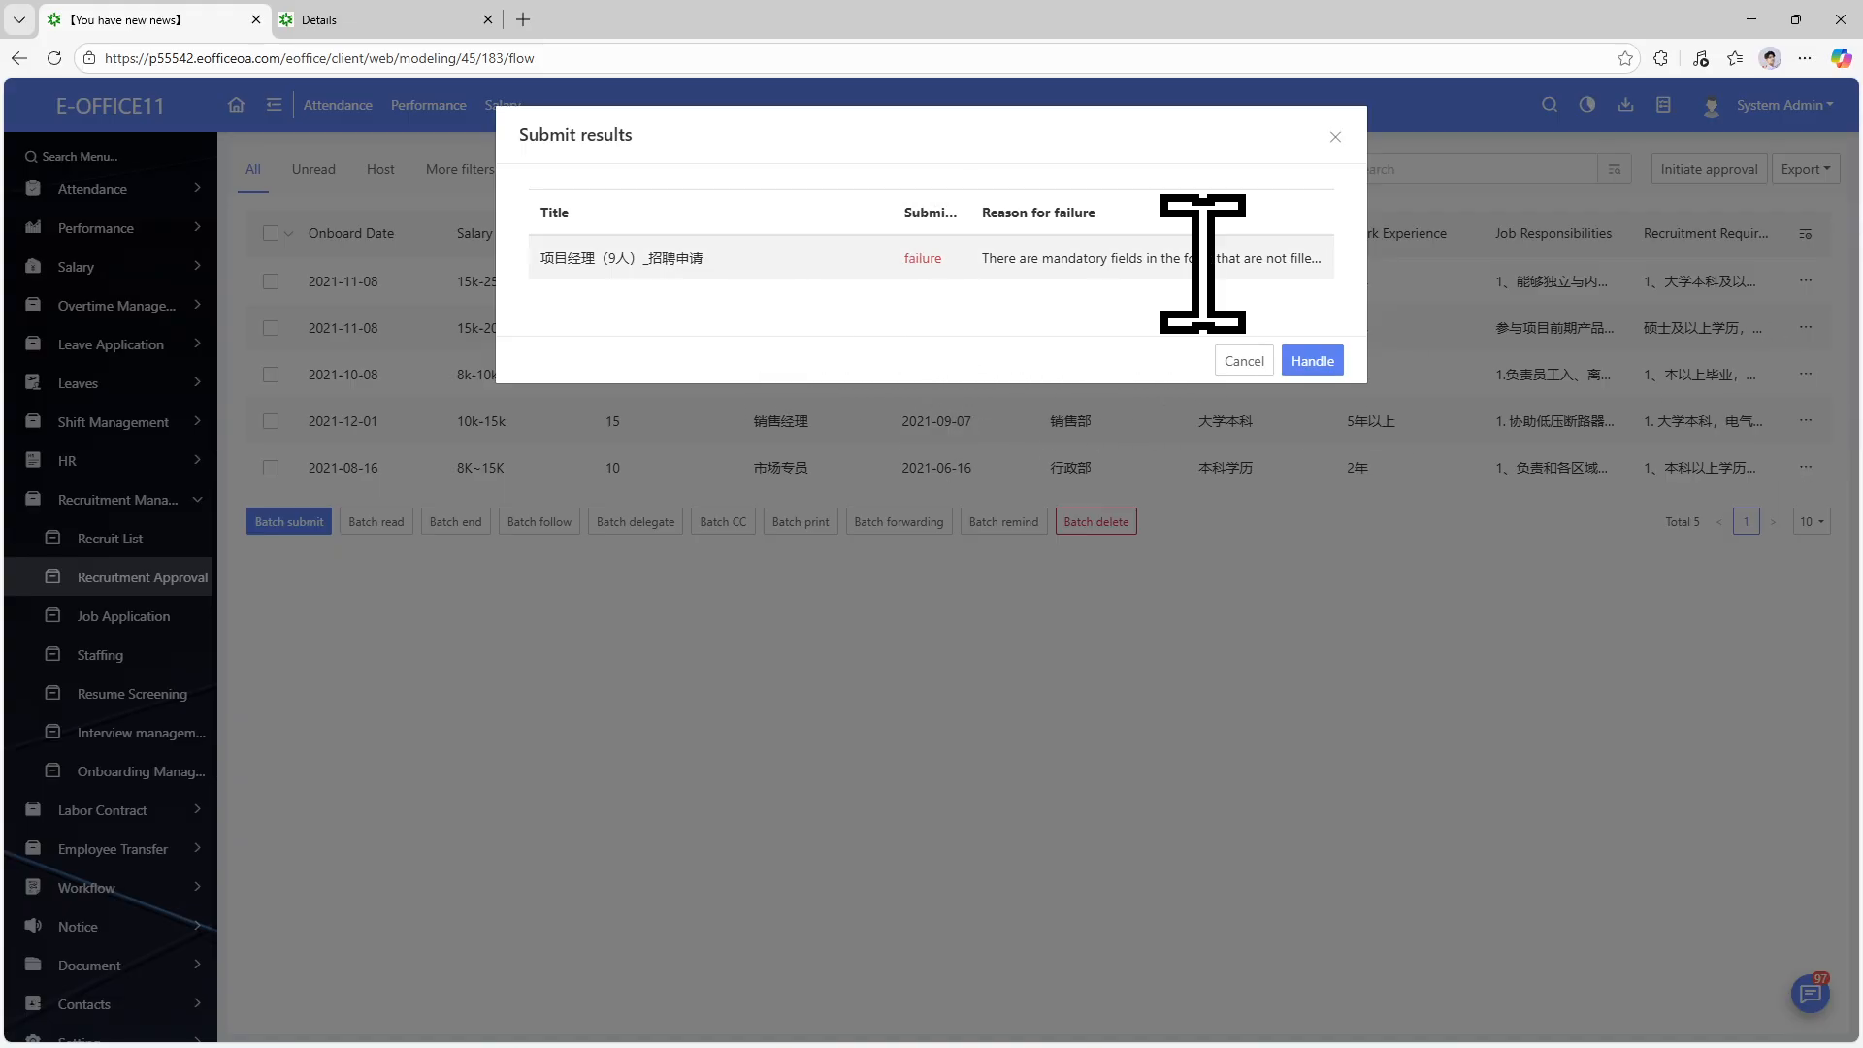
drag(1201, 258, 1295, 260)
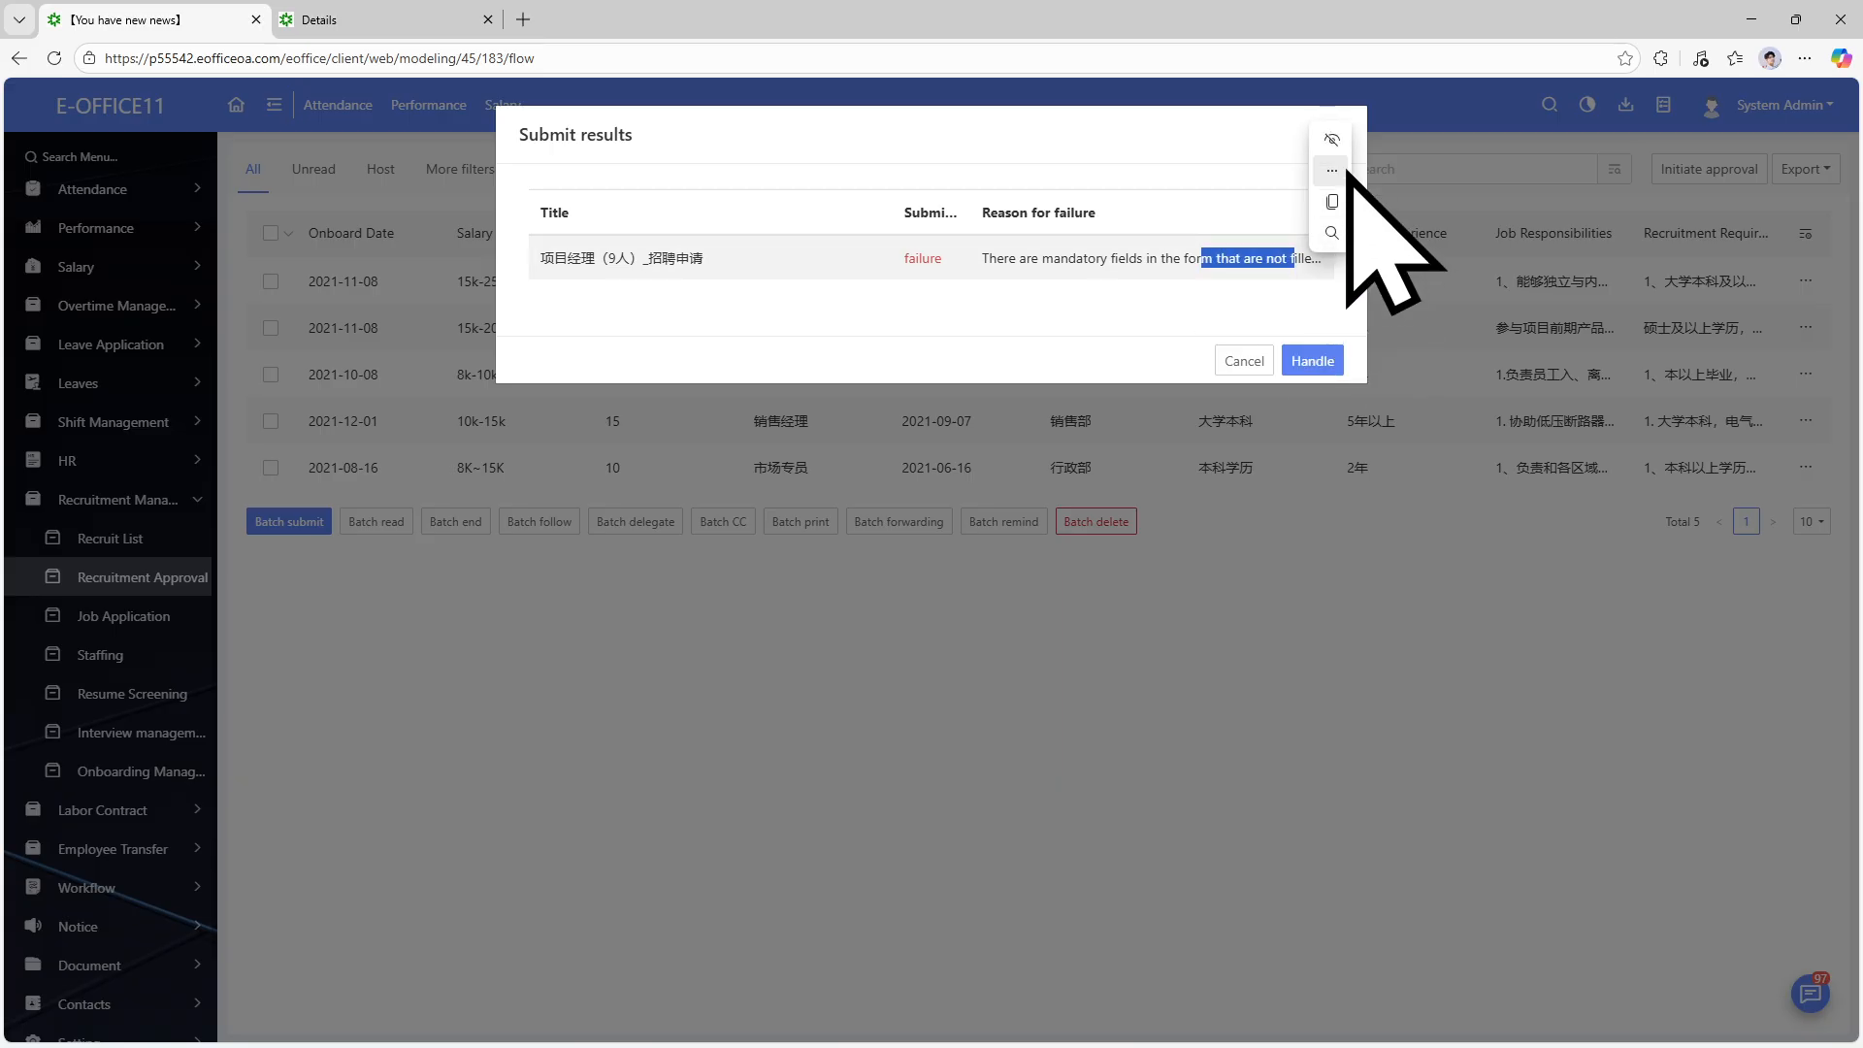
click(1336, 136)
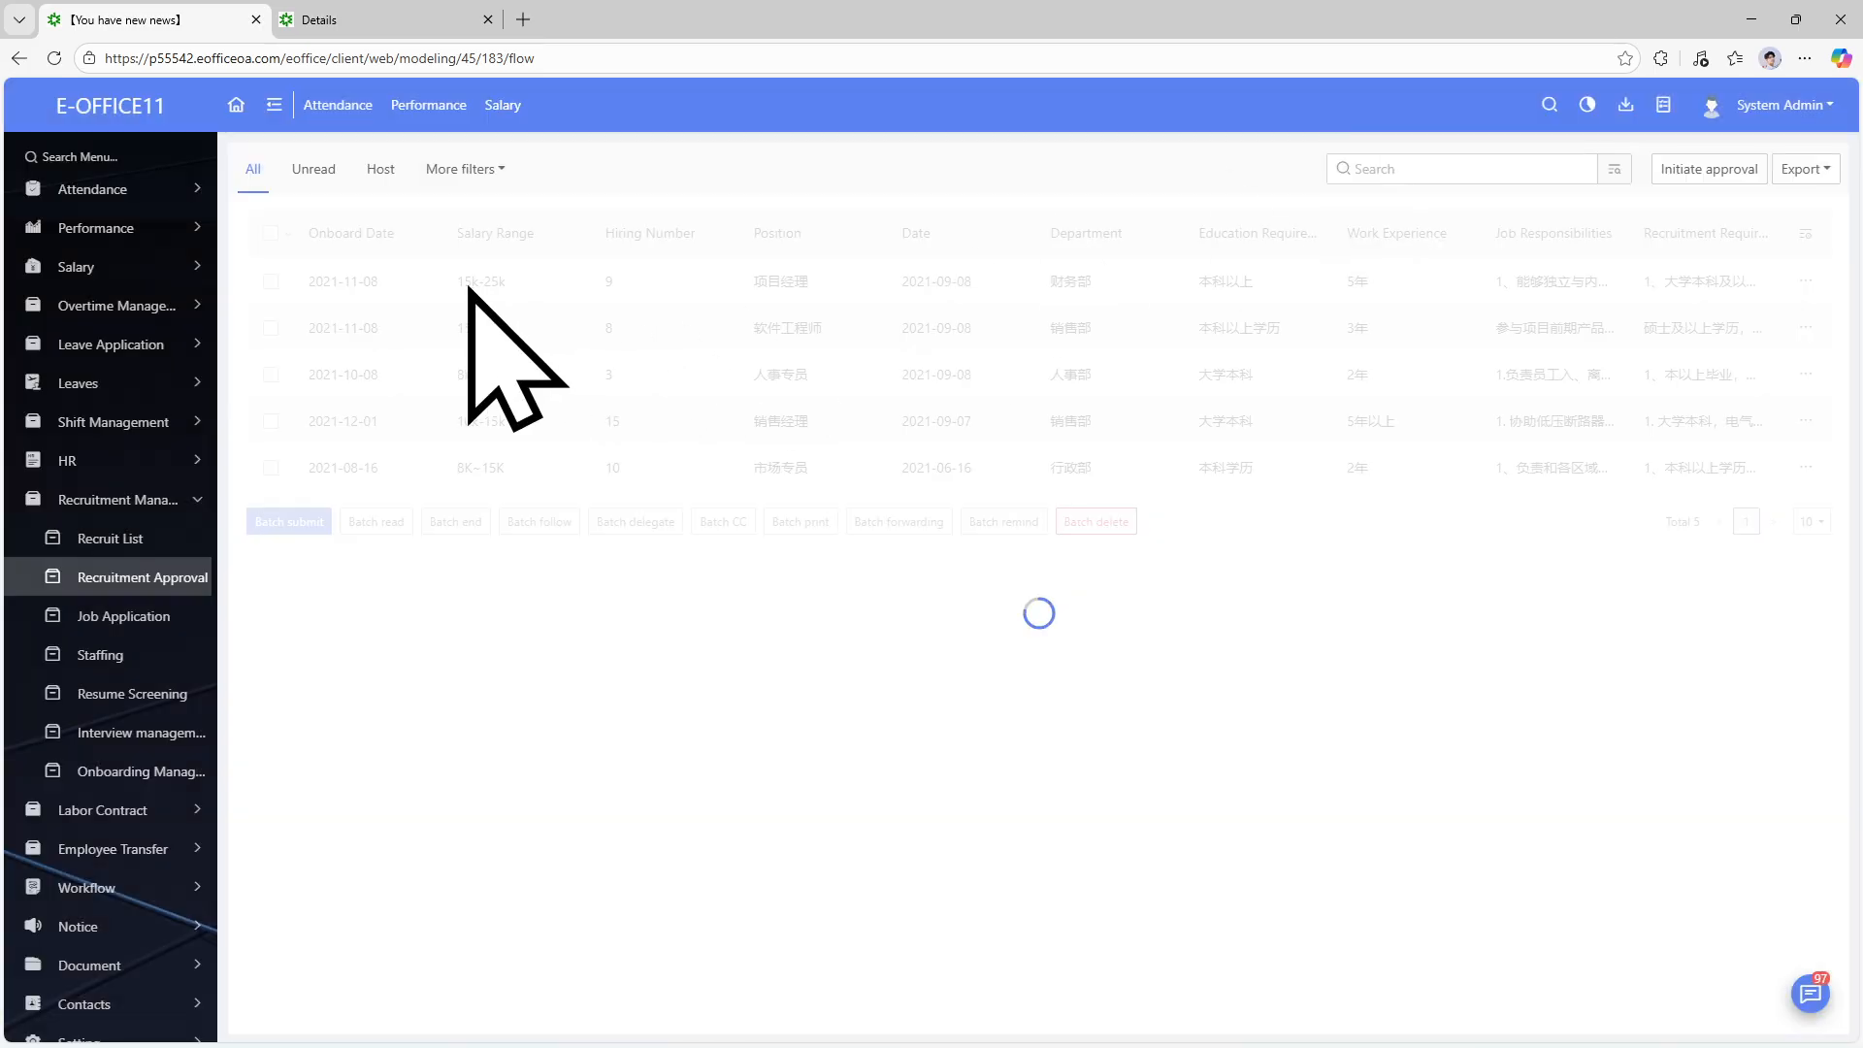
Open the 项目经理（9人） request, submit 'Approved' as the 部门领导 opinion, and open the messages panel.
click(360, 283)
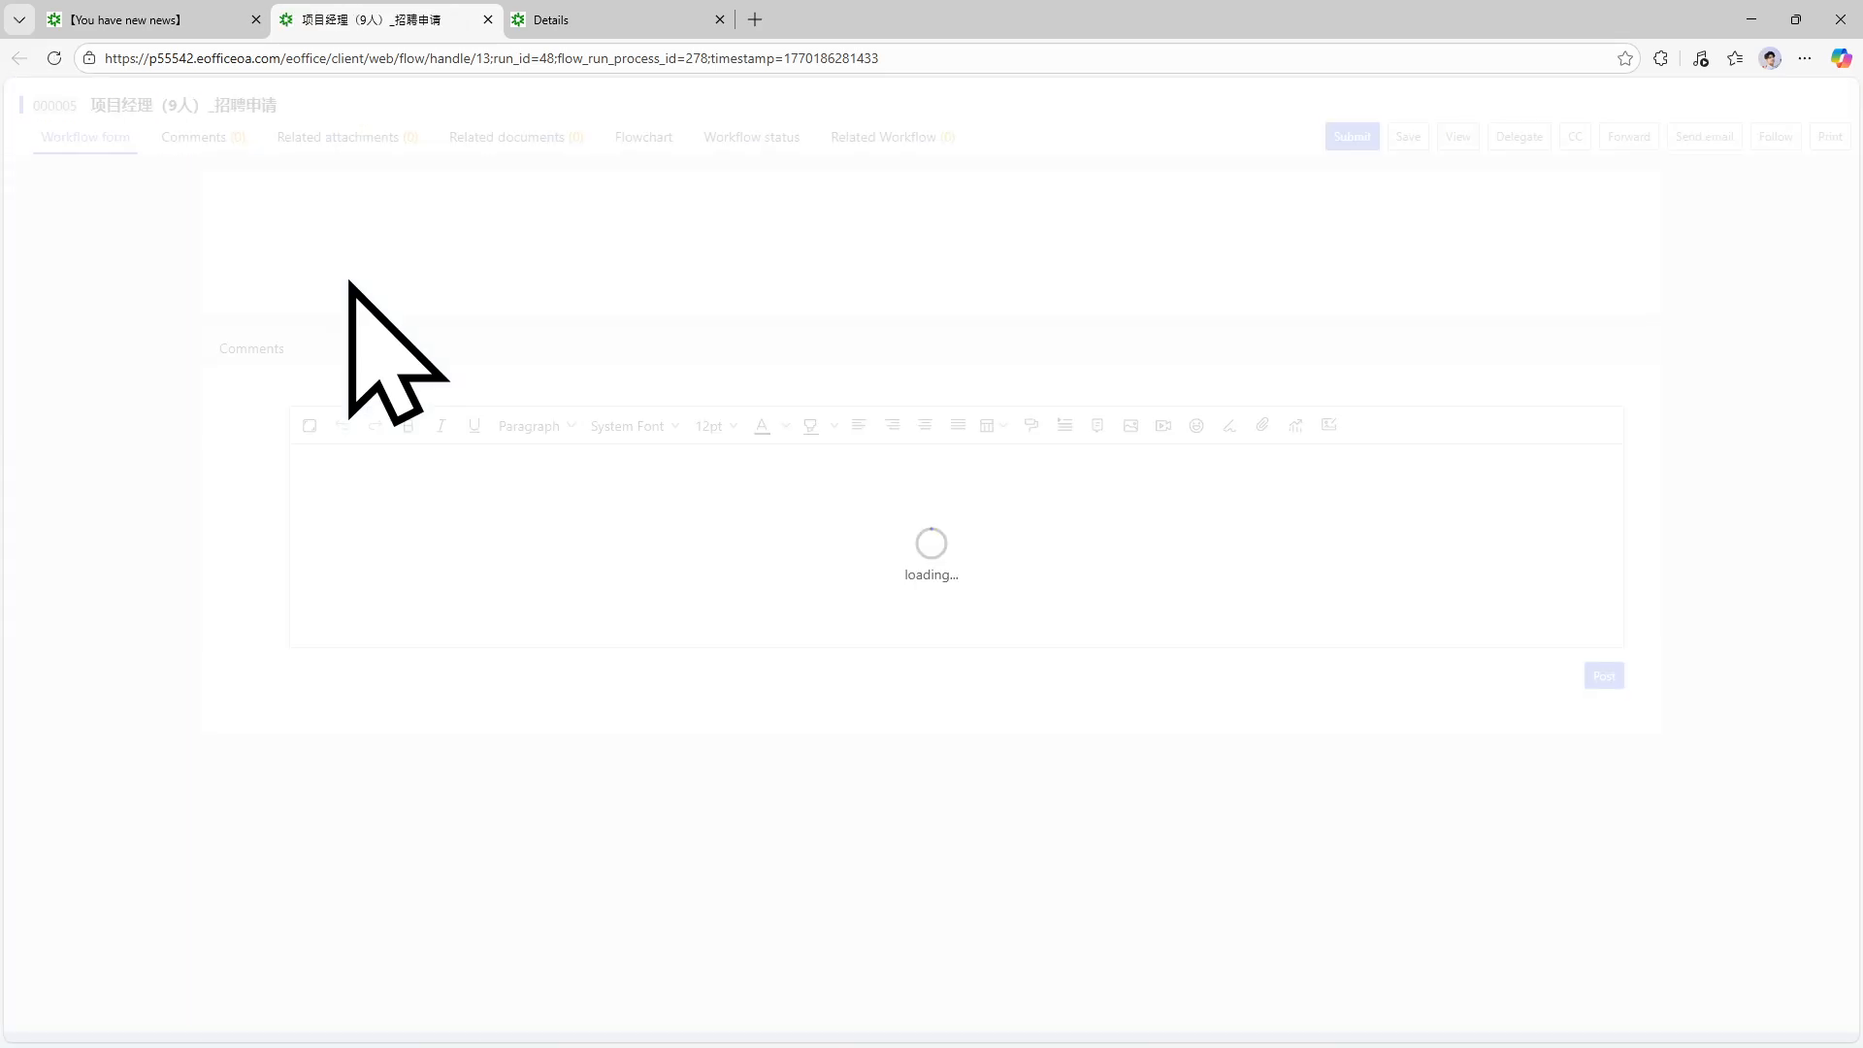
scroll(1010, 568, down, 6)
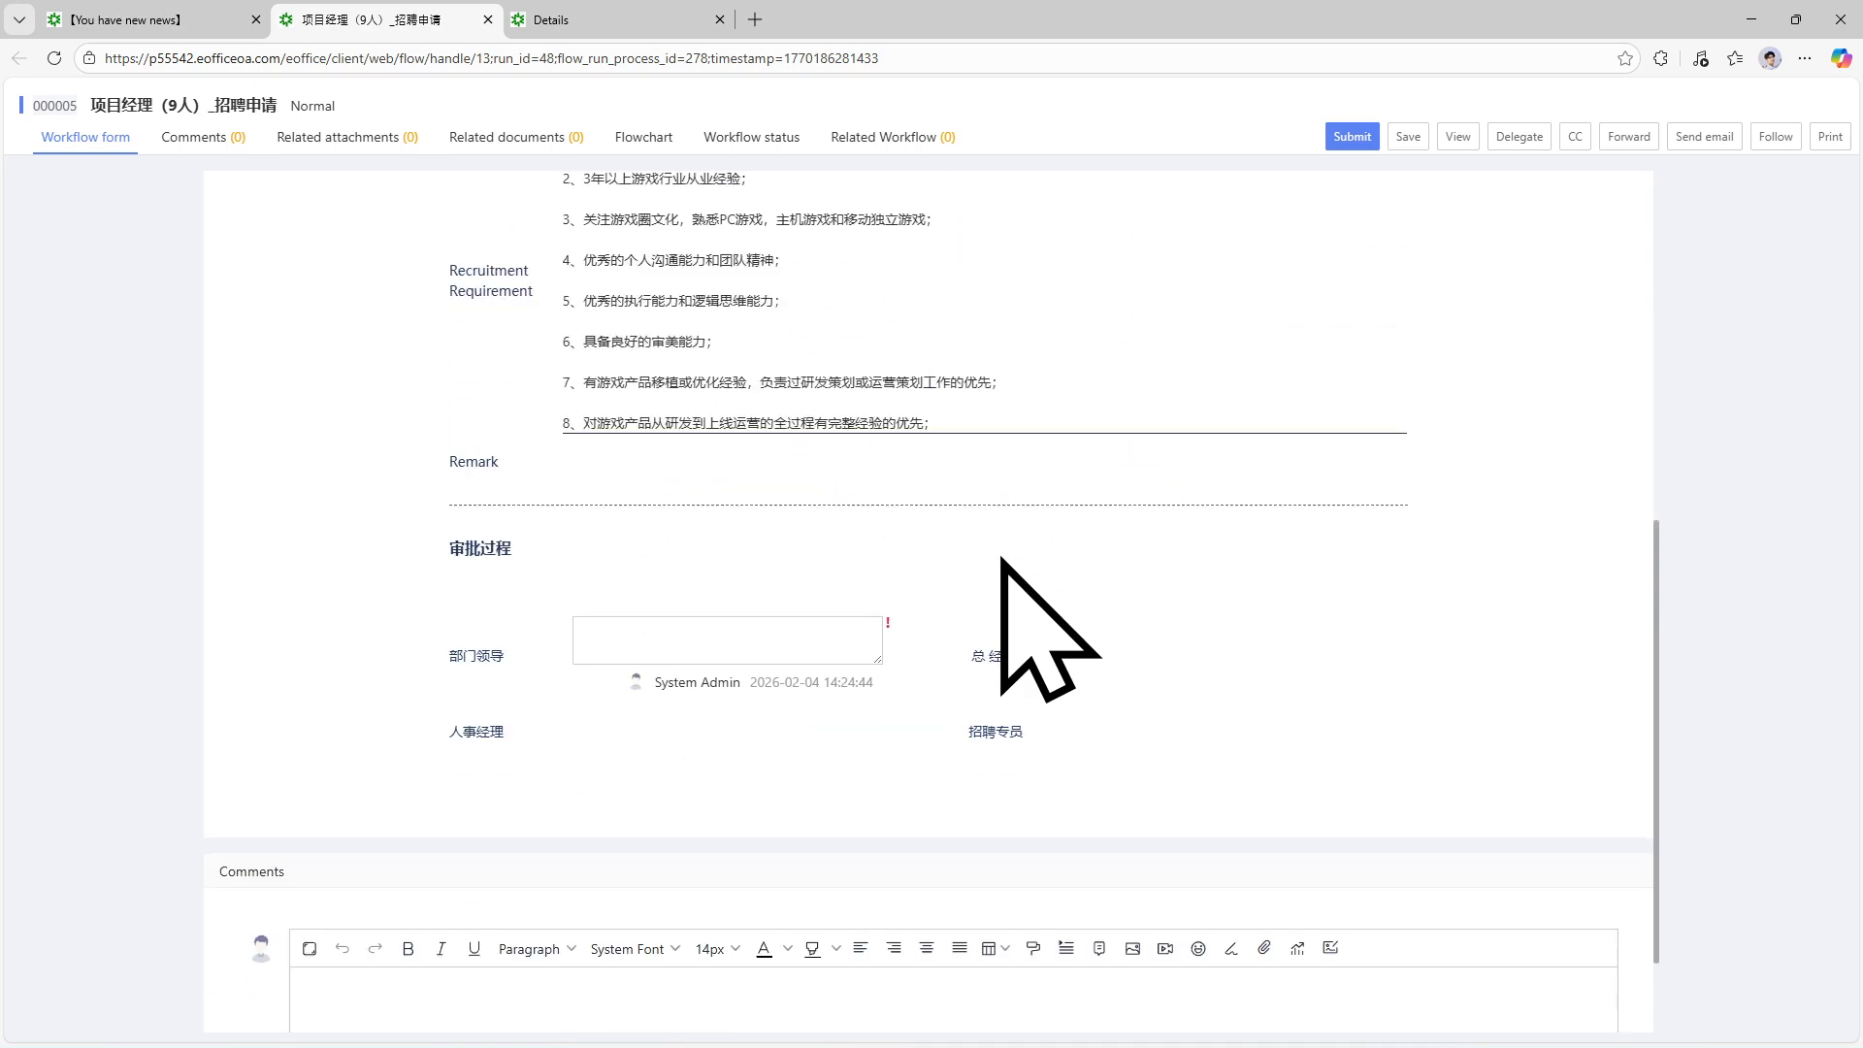
click(654, 630)
text(Approved)
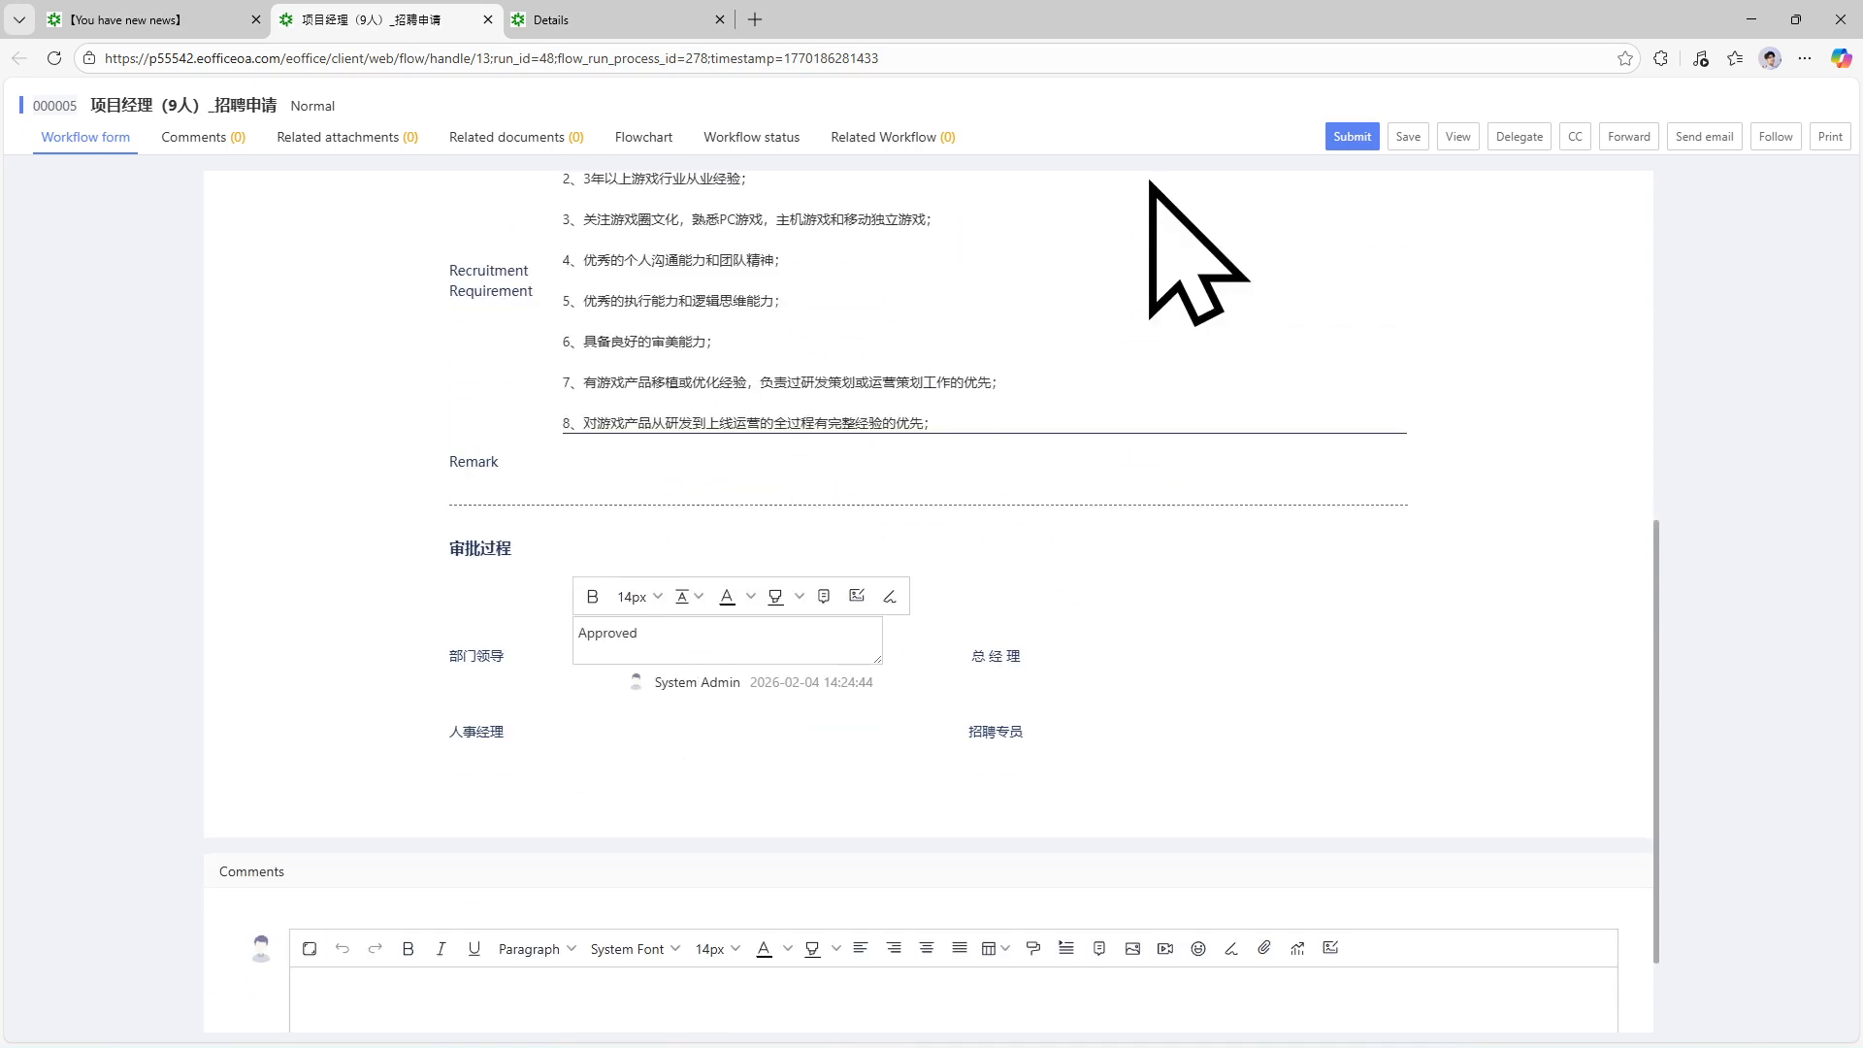
click(1368, 138)
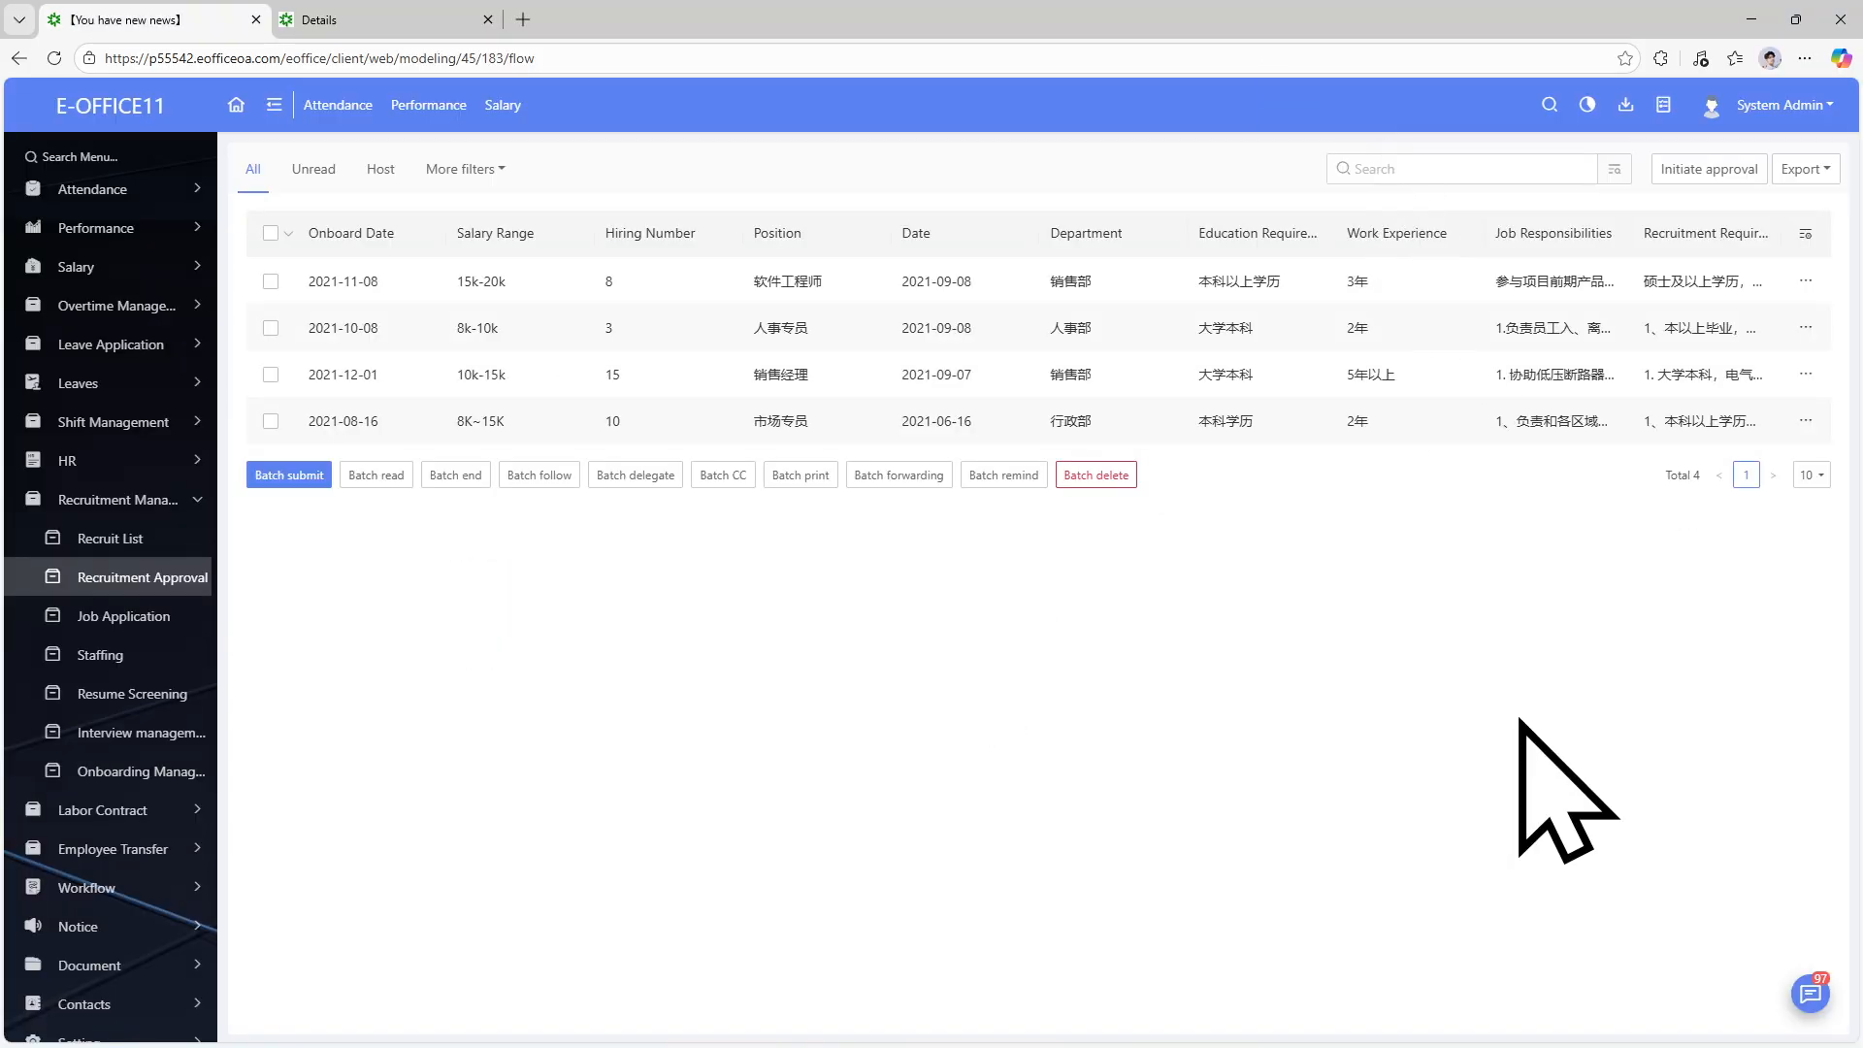
click(1811, 994)
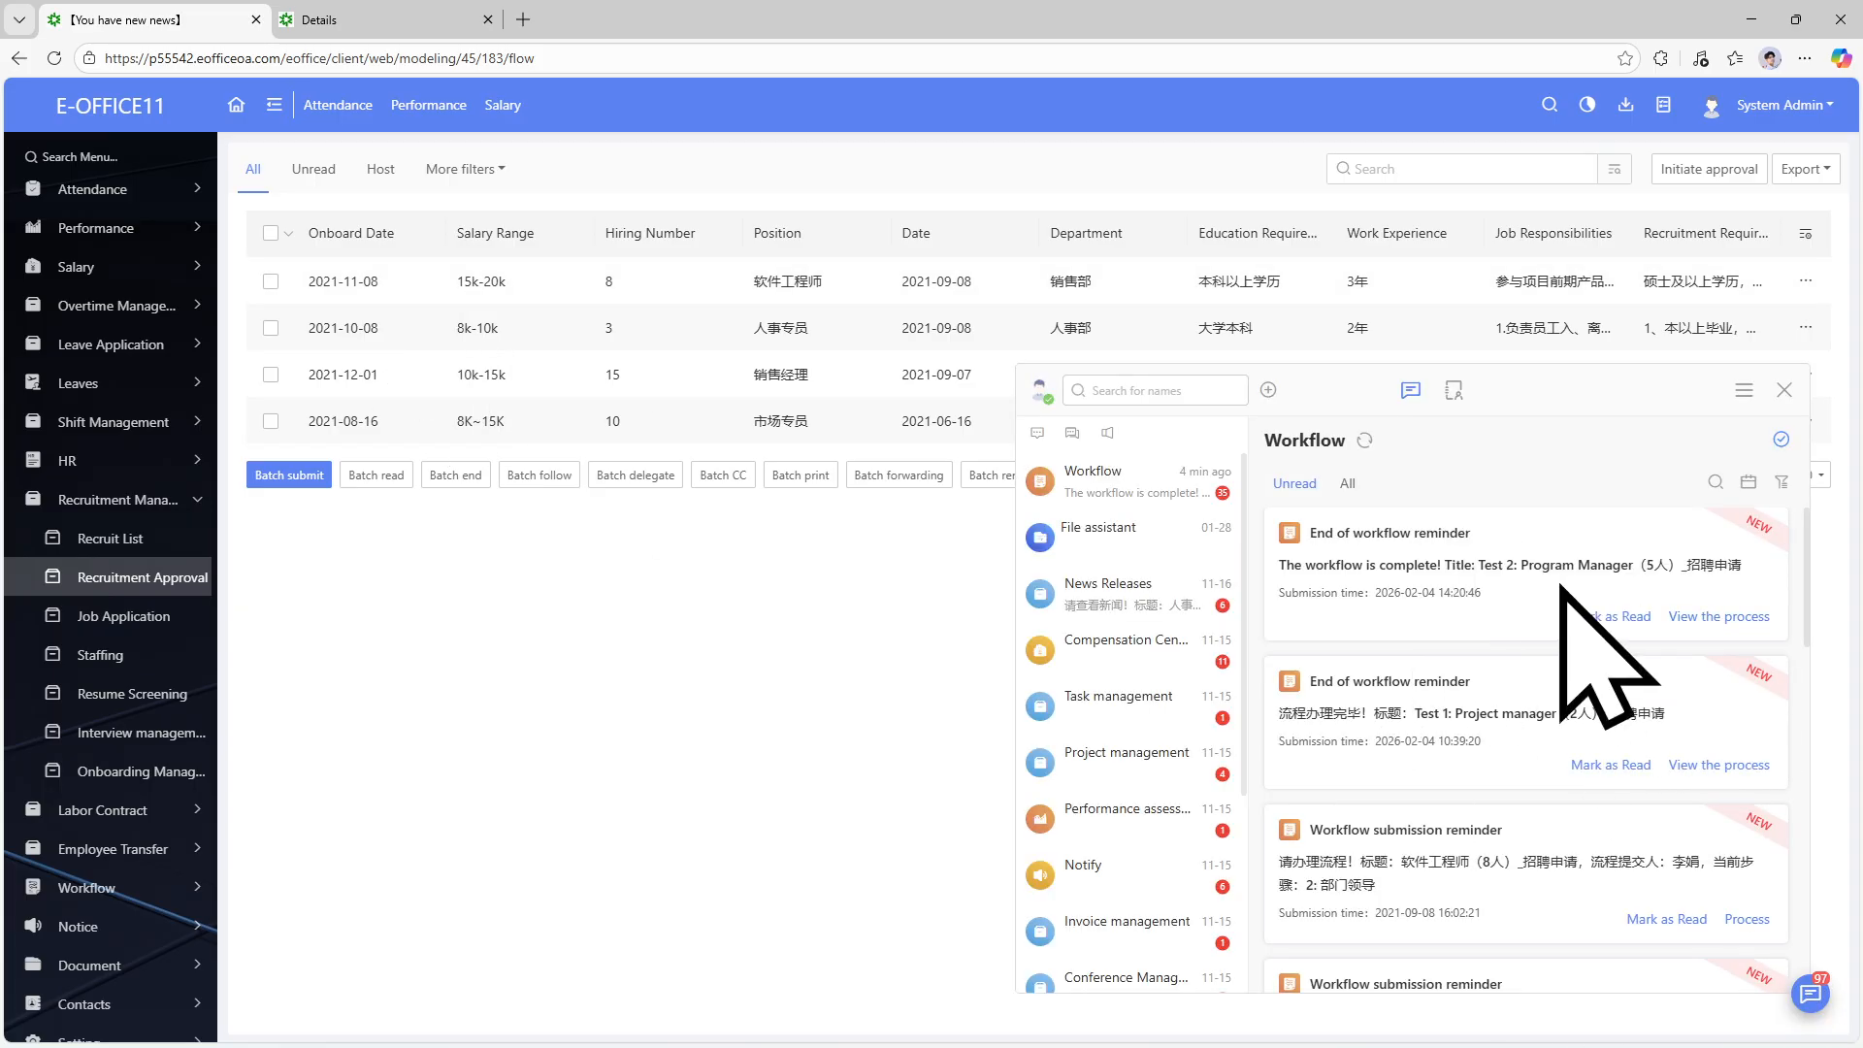
Dismiss the messages panel to reveal the four requests, led by 软件工程师.
click(541, 654)
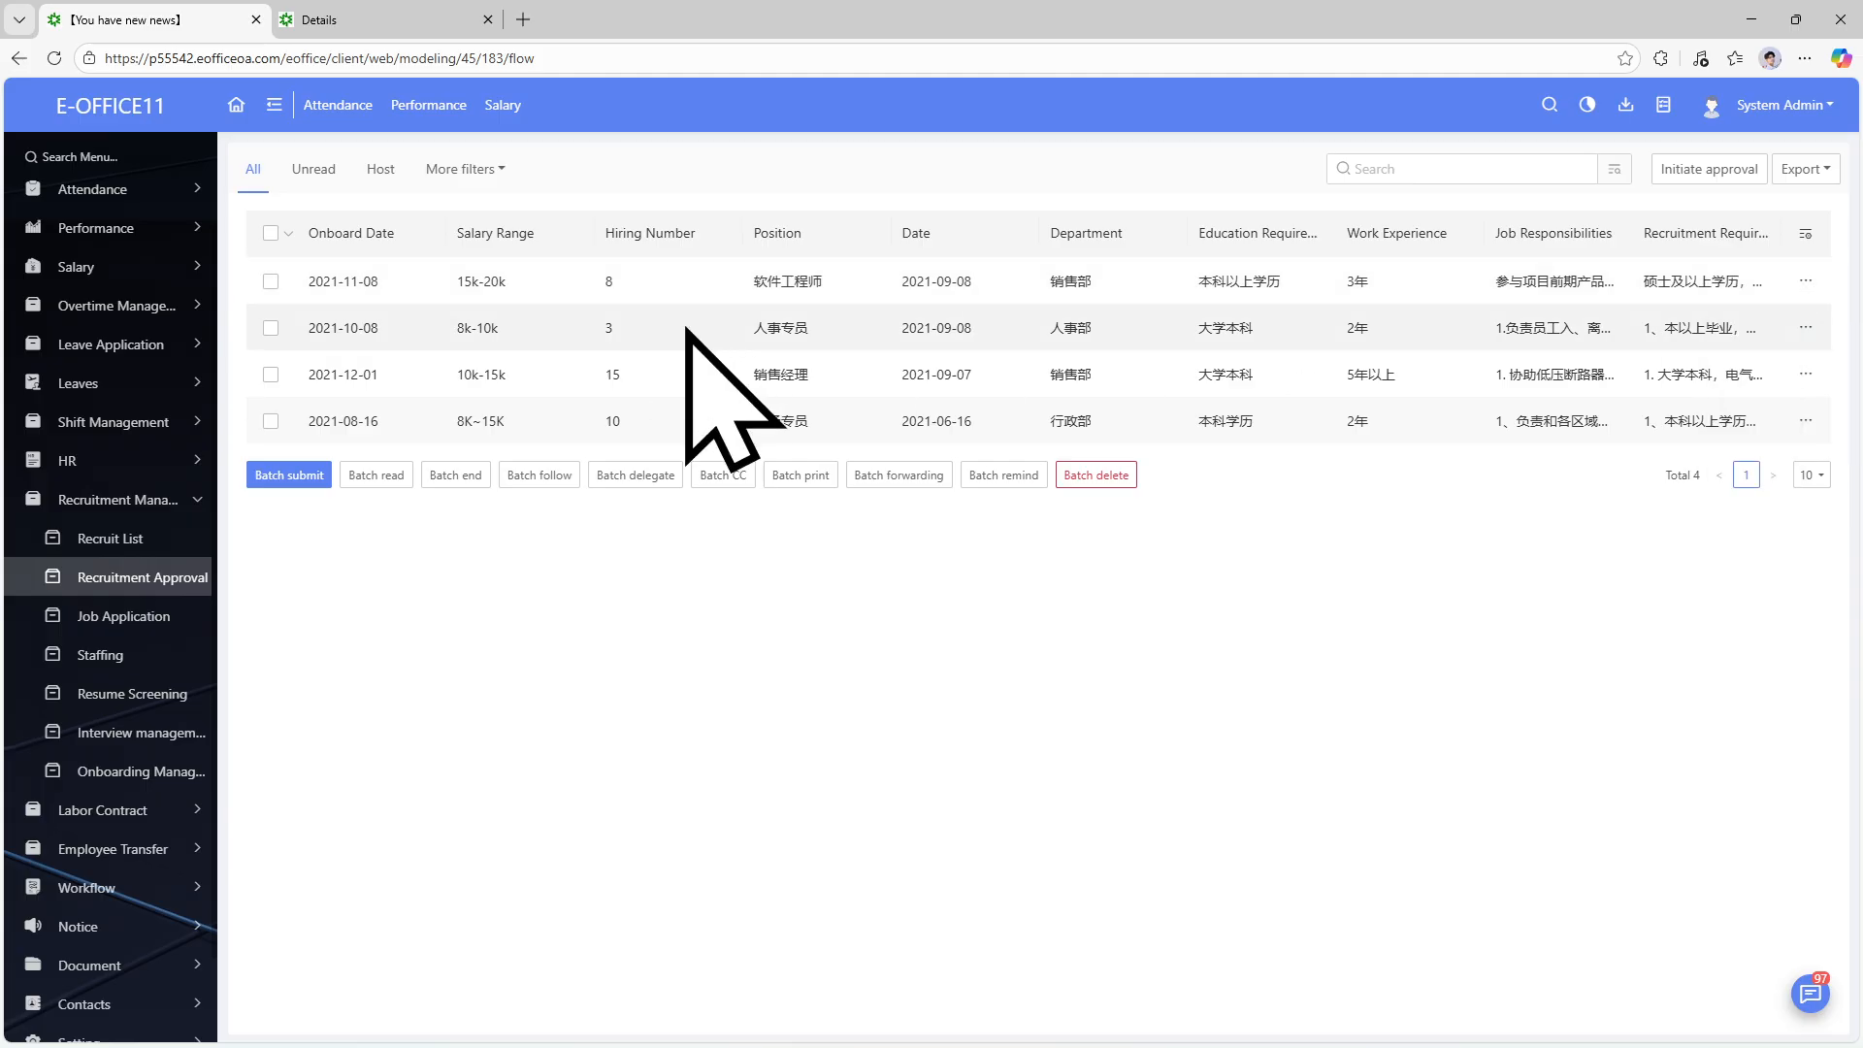
Open a blank Recruitment Application form from Job Application in the sidebar.
click(126, 617)
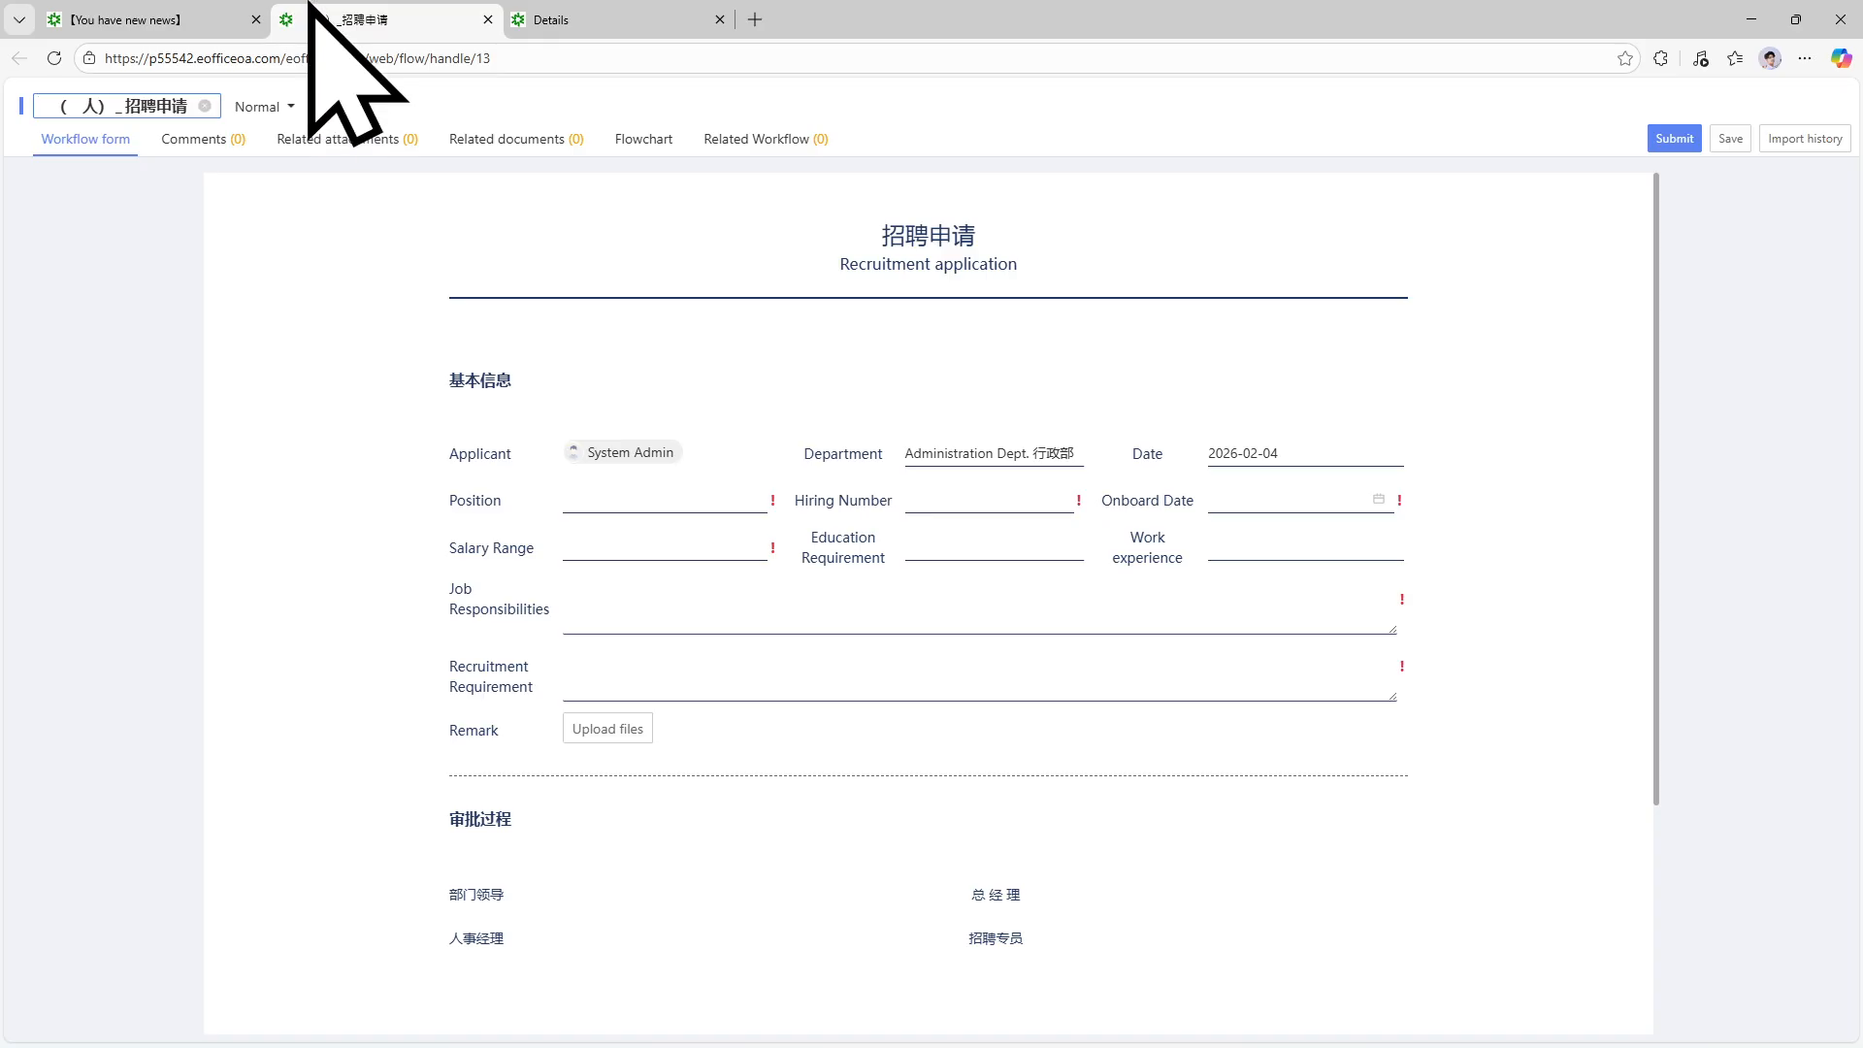
click(242, 18)
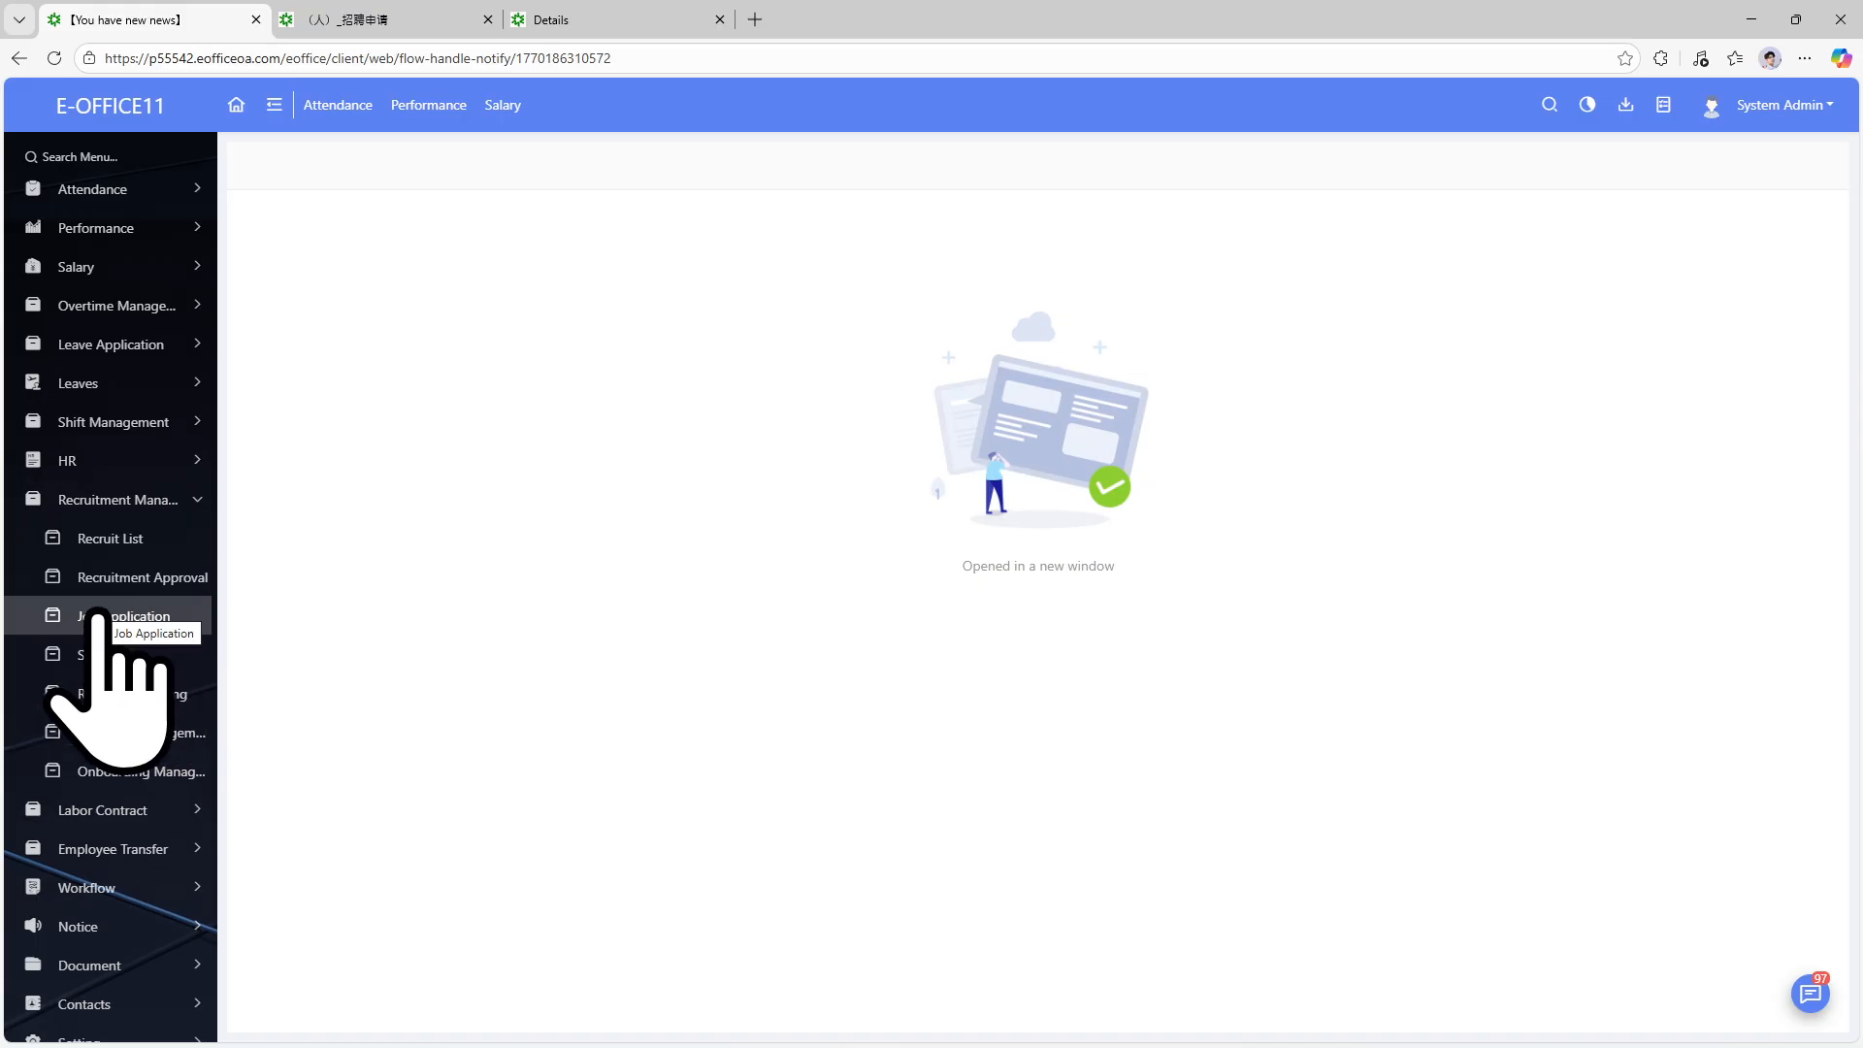
click(303, 19)
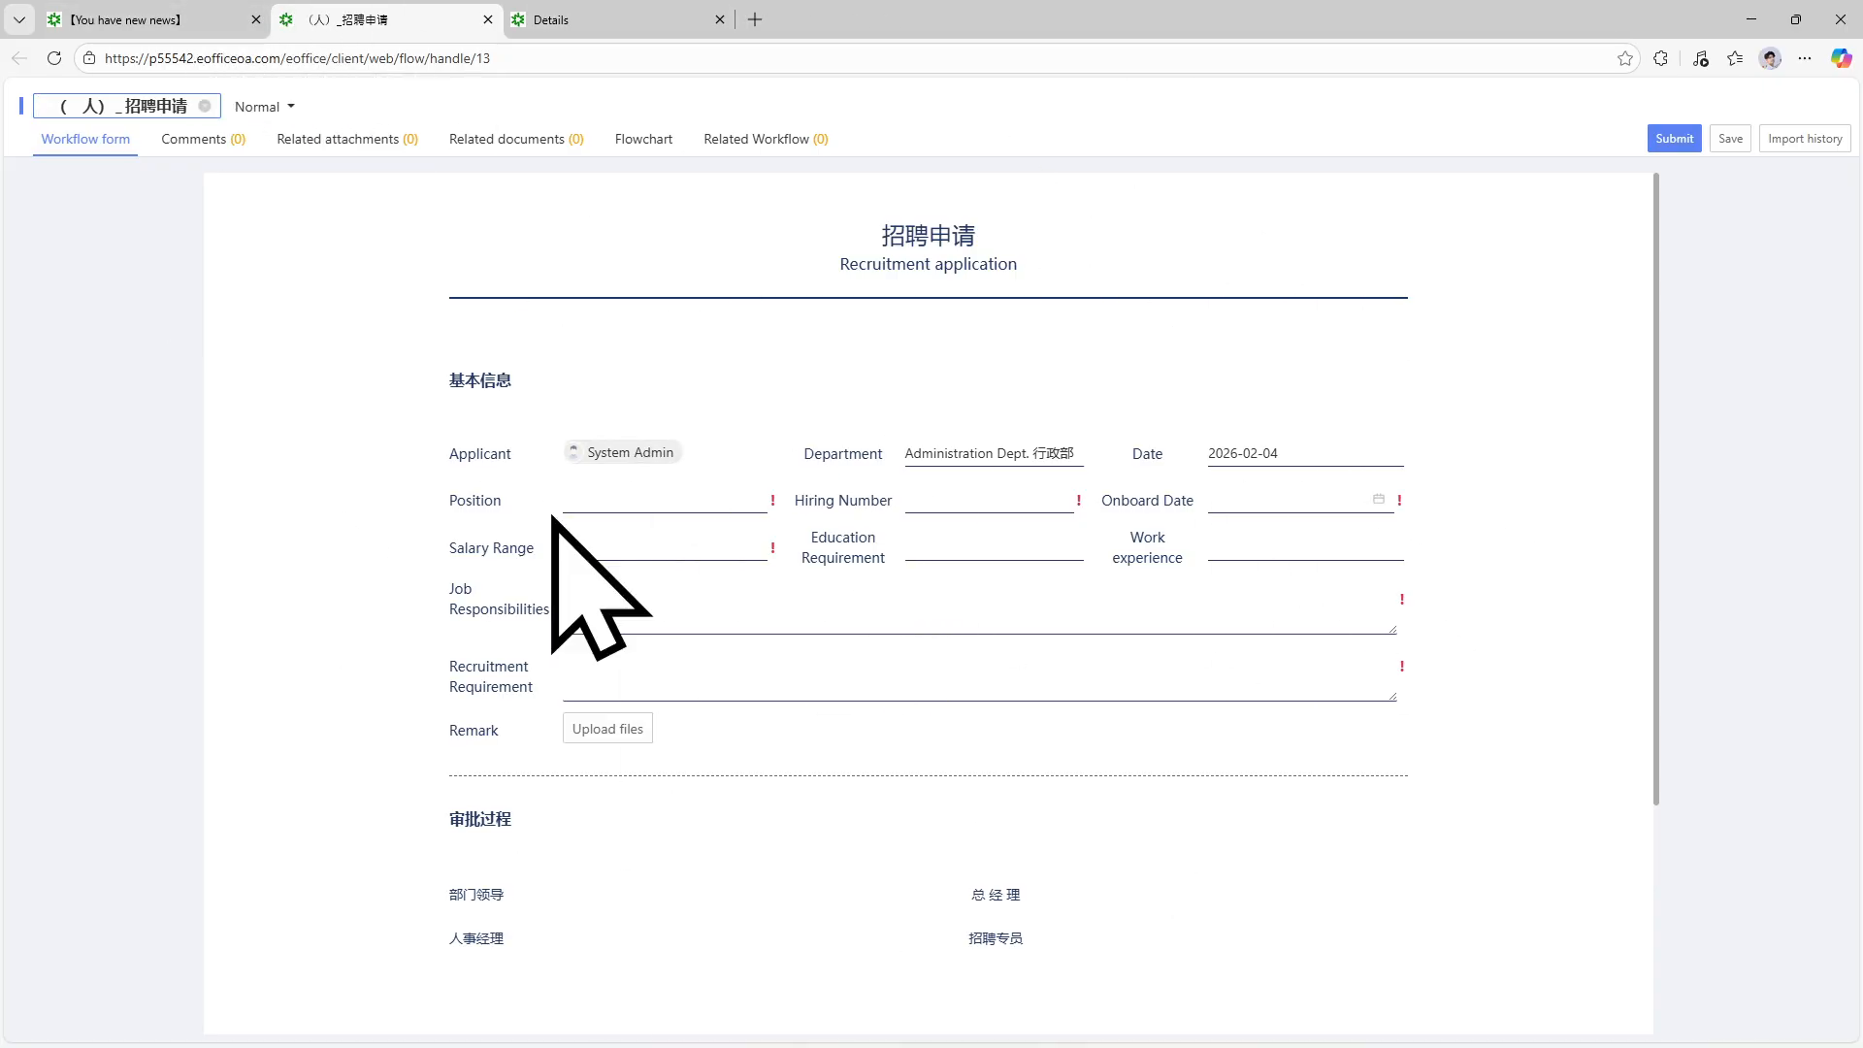
Back on the main tab, go to Workflow > Initiate Workflow to list new-request workflows.
click(146, 19)
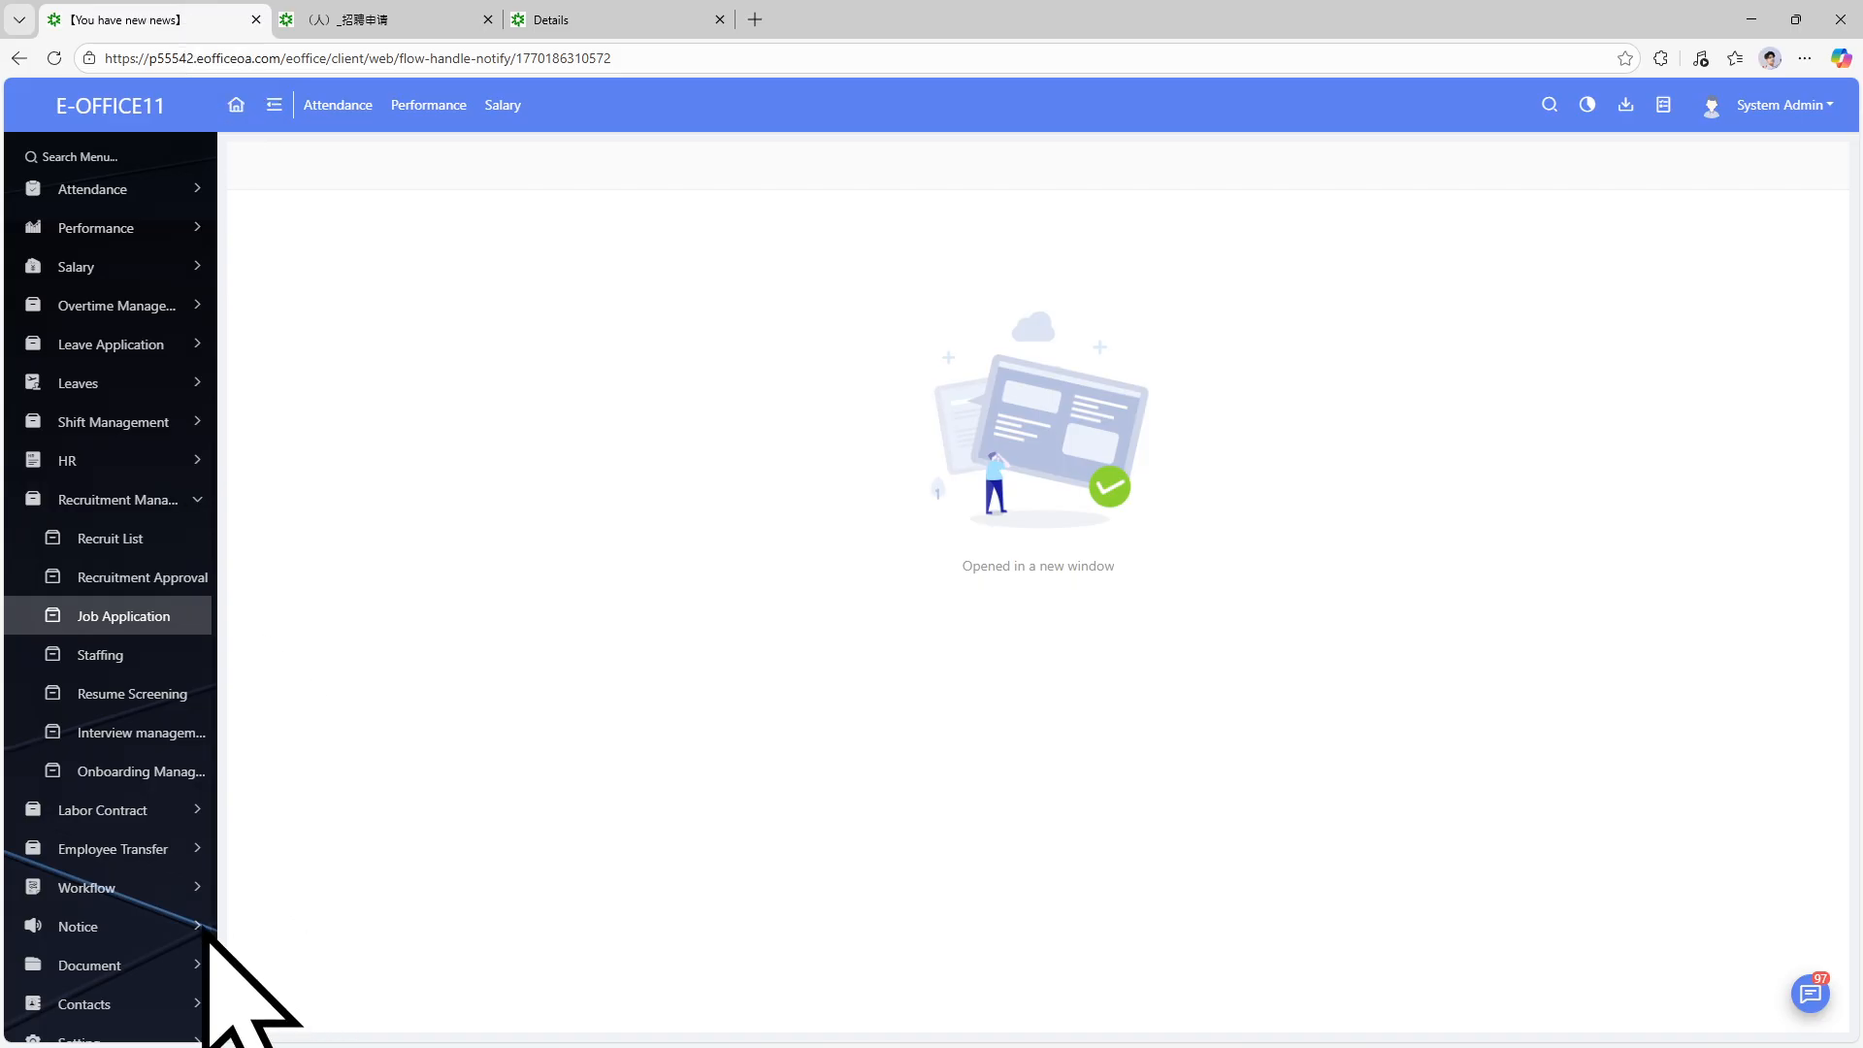
click(163, 887)
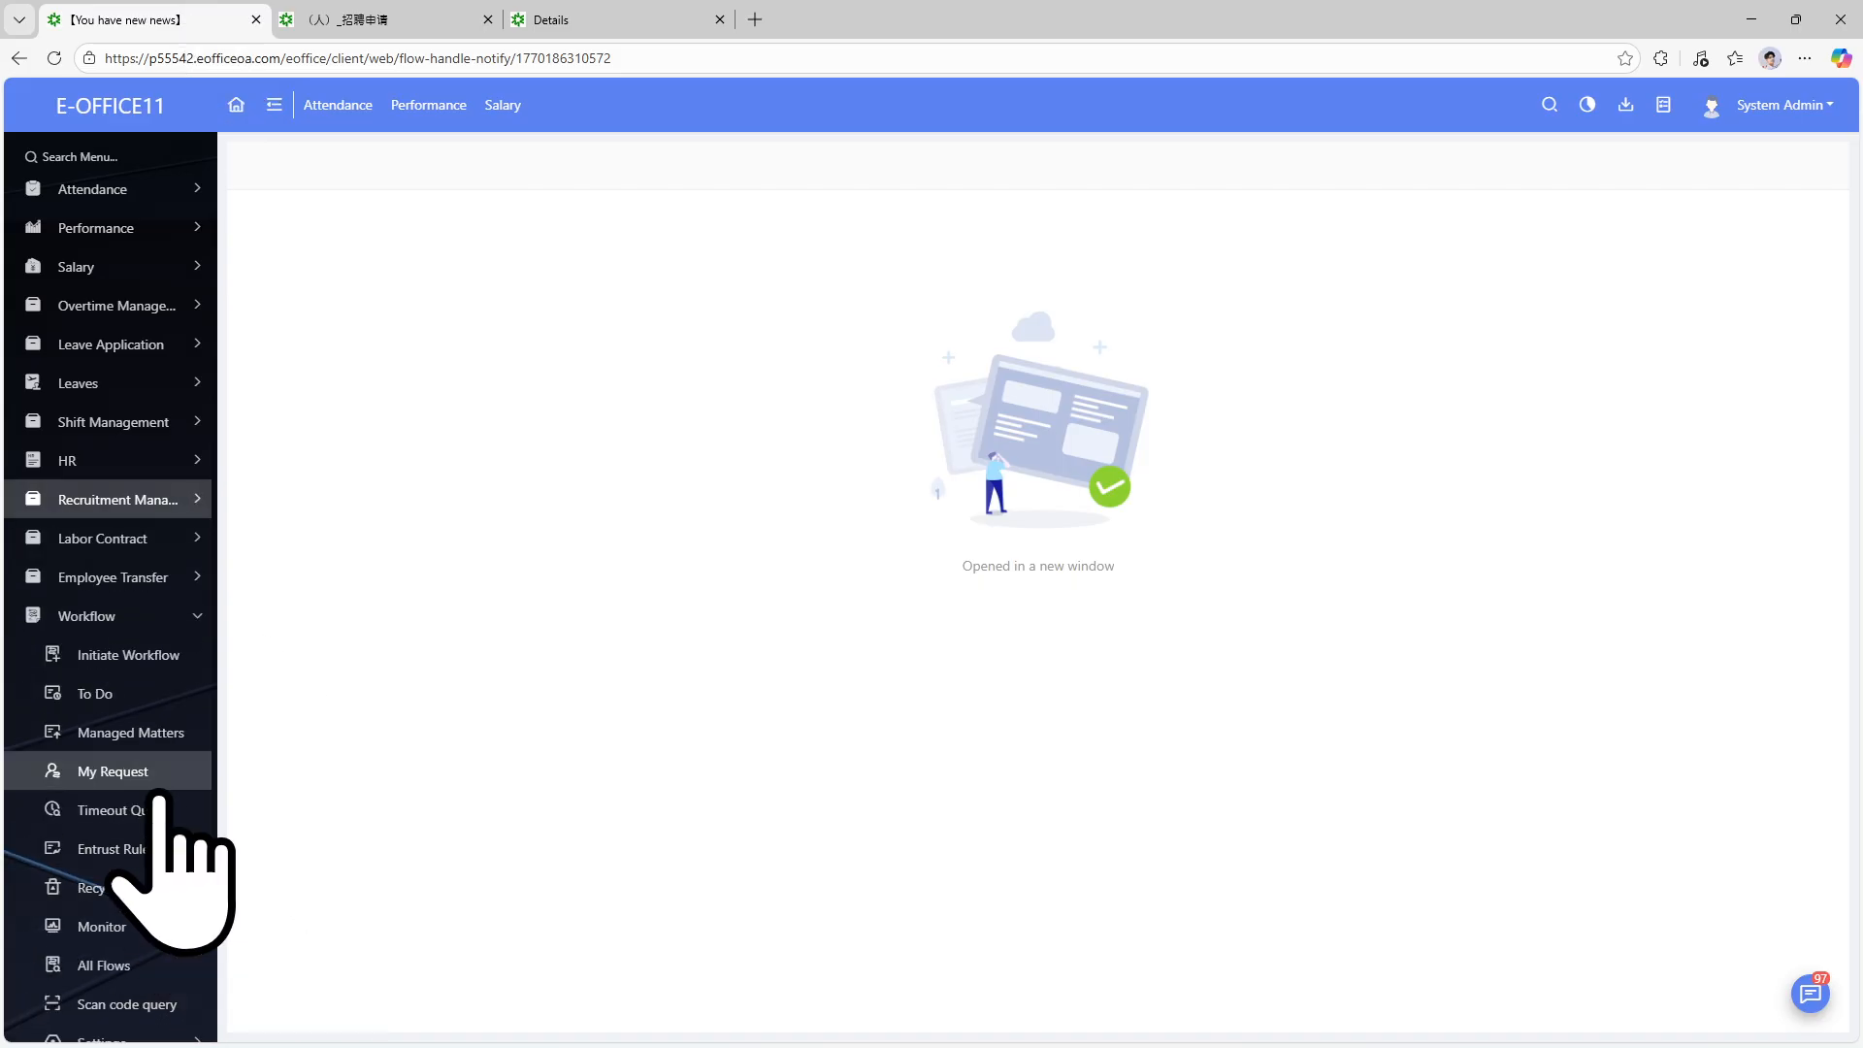
click(121, 656)
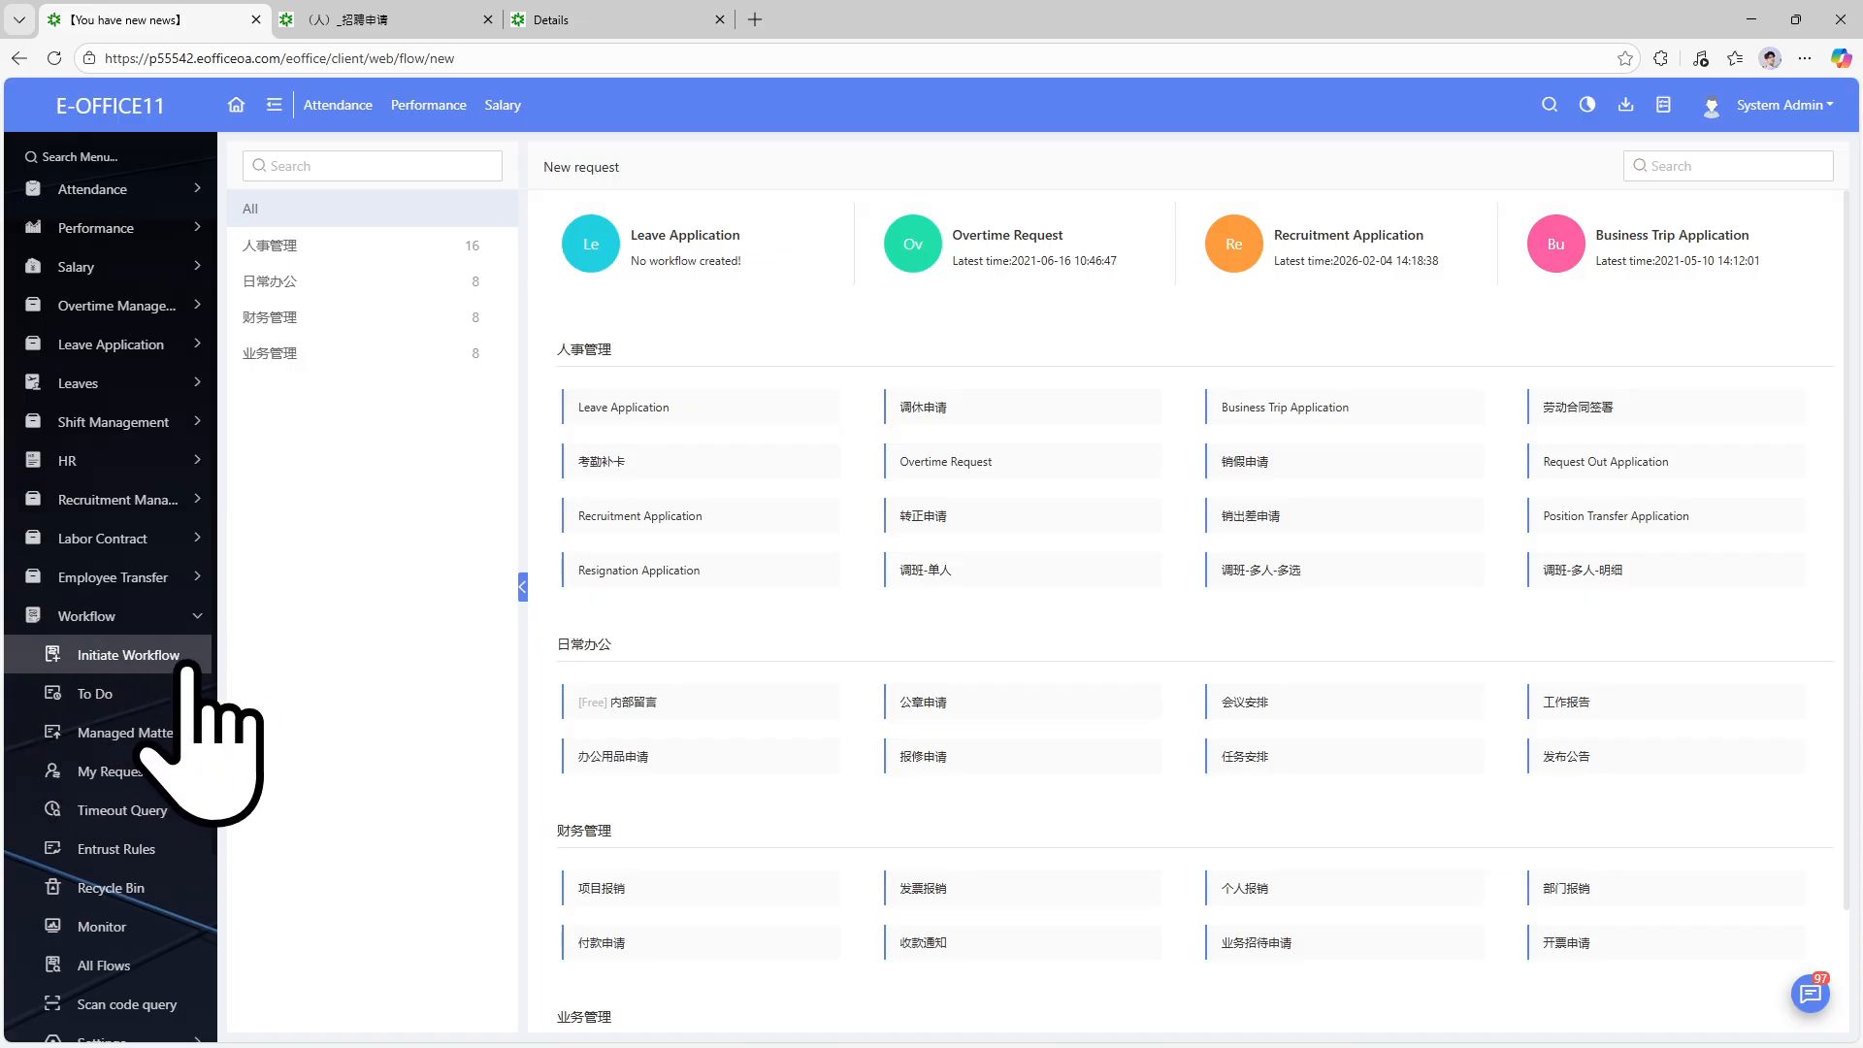
Start a second Recruitment Application request and flip between the two form tabs.
click(641, 518)
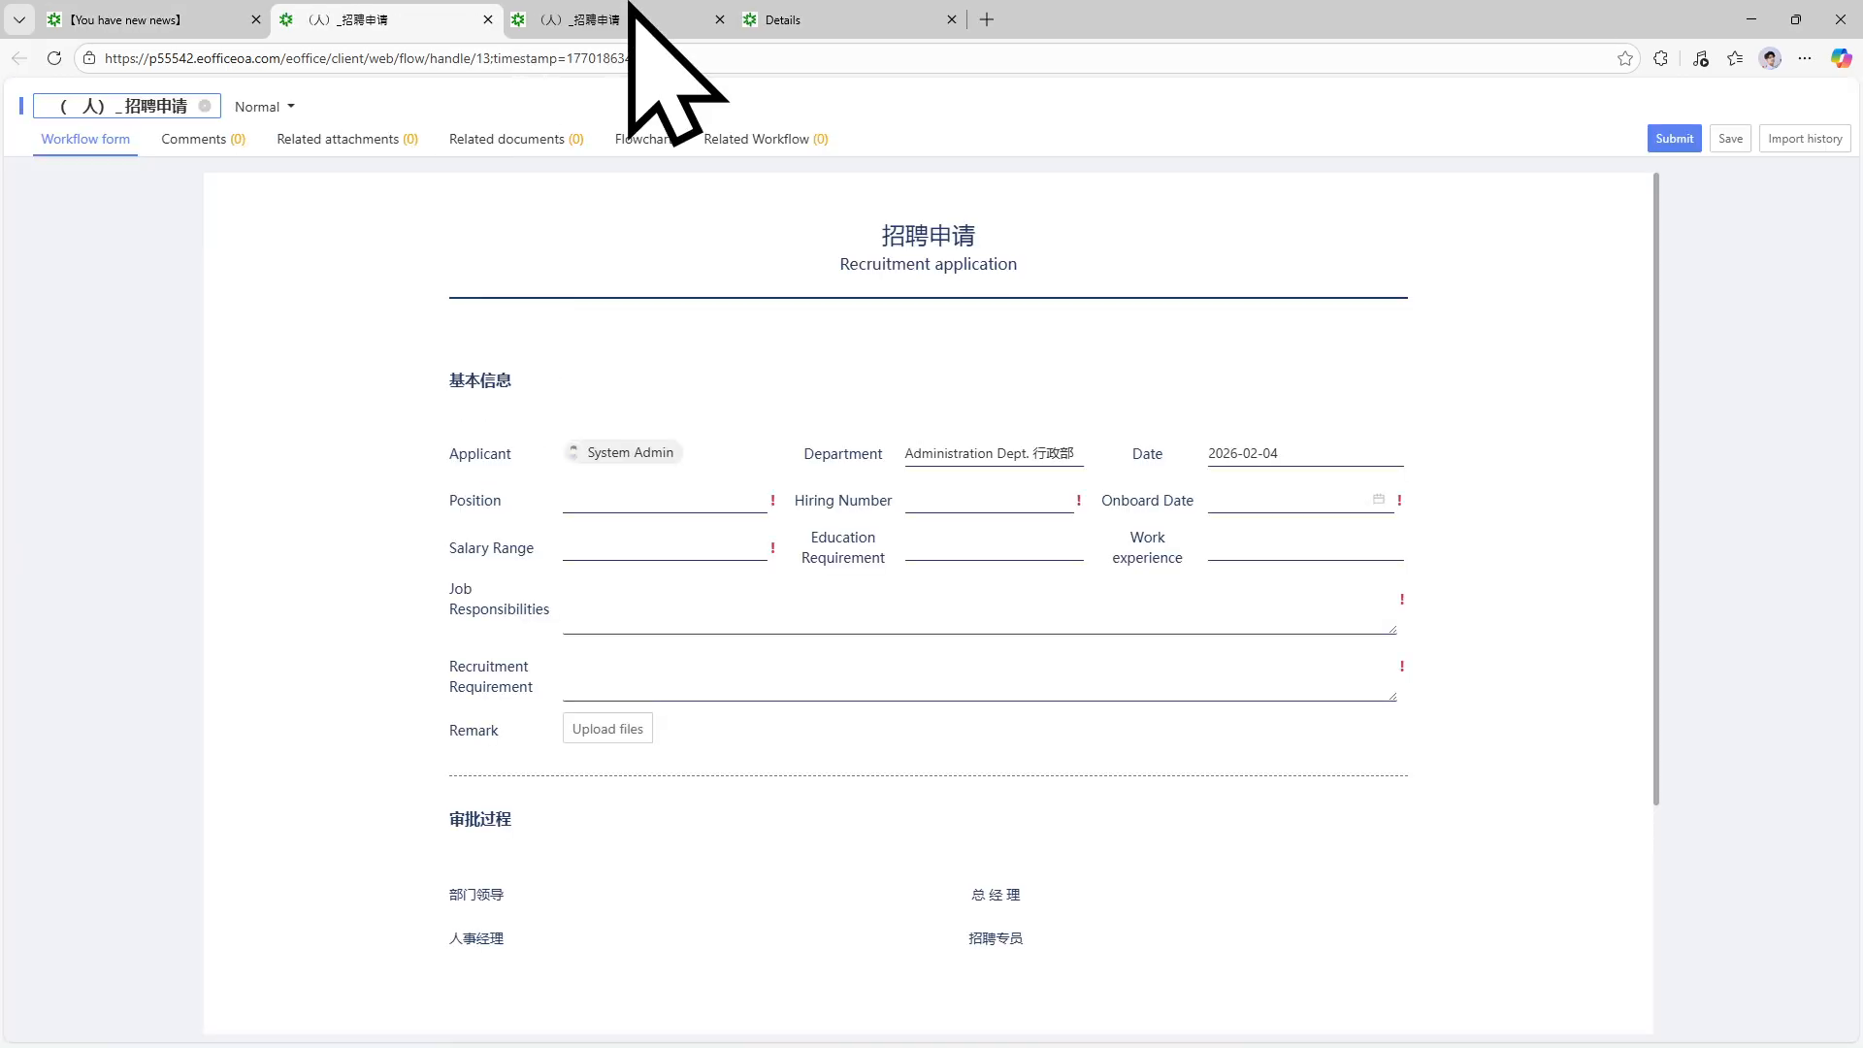
click(626, 4)
click(329, 4)
click(612, 4)
click(393, 4)
click(596, 3)
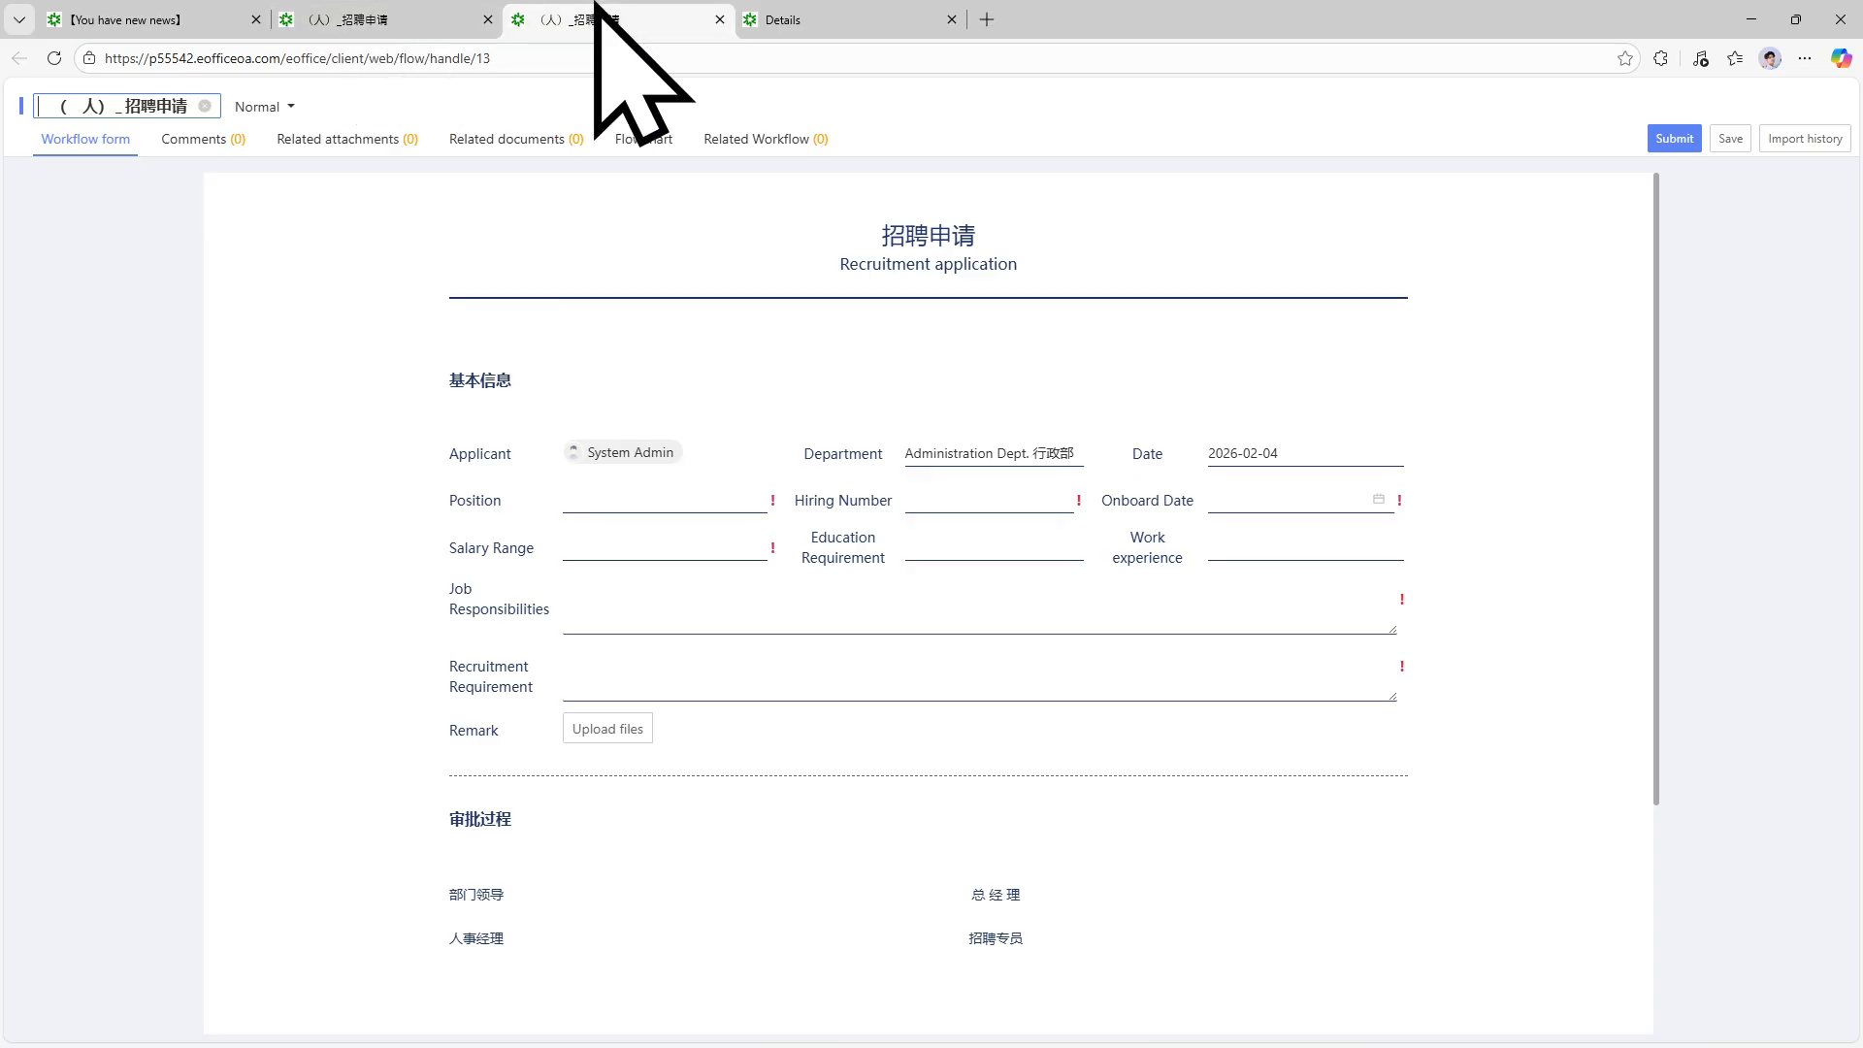
click(450, 4)
click(584, 4)
click(458, 4)
click(584, 4)
click(411, 4)
click(584, 3)
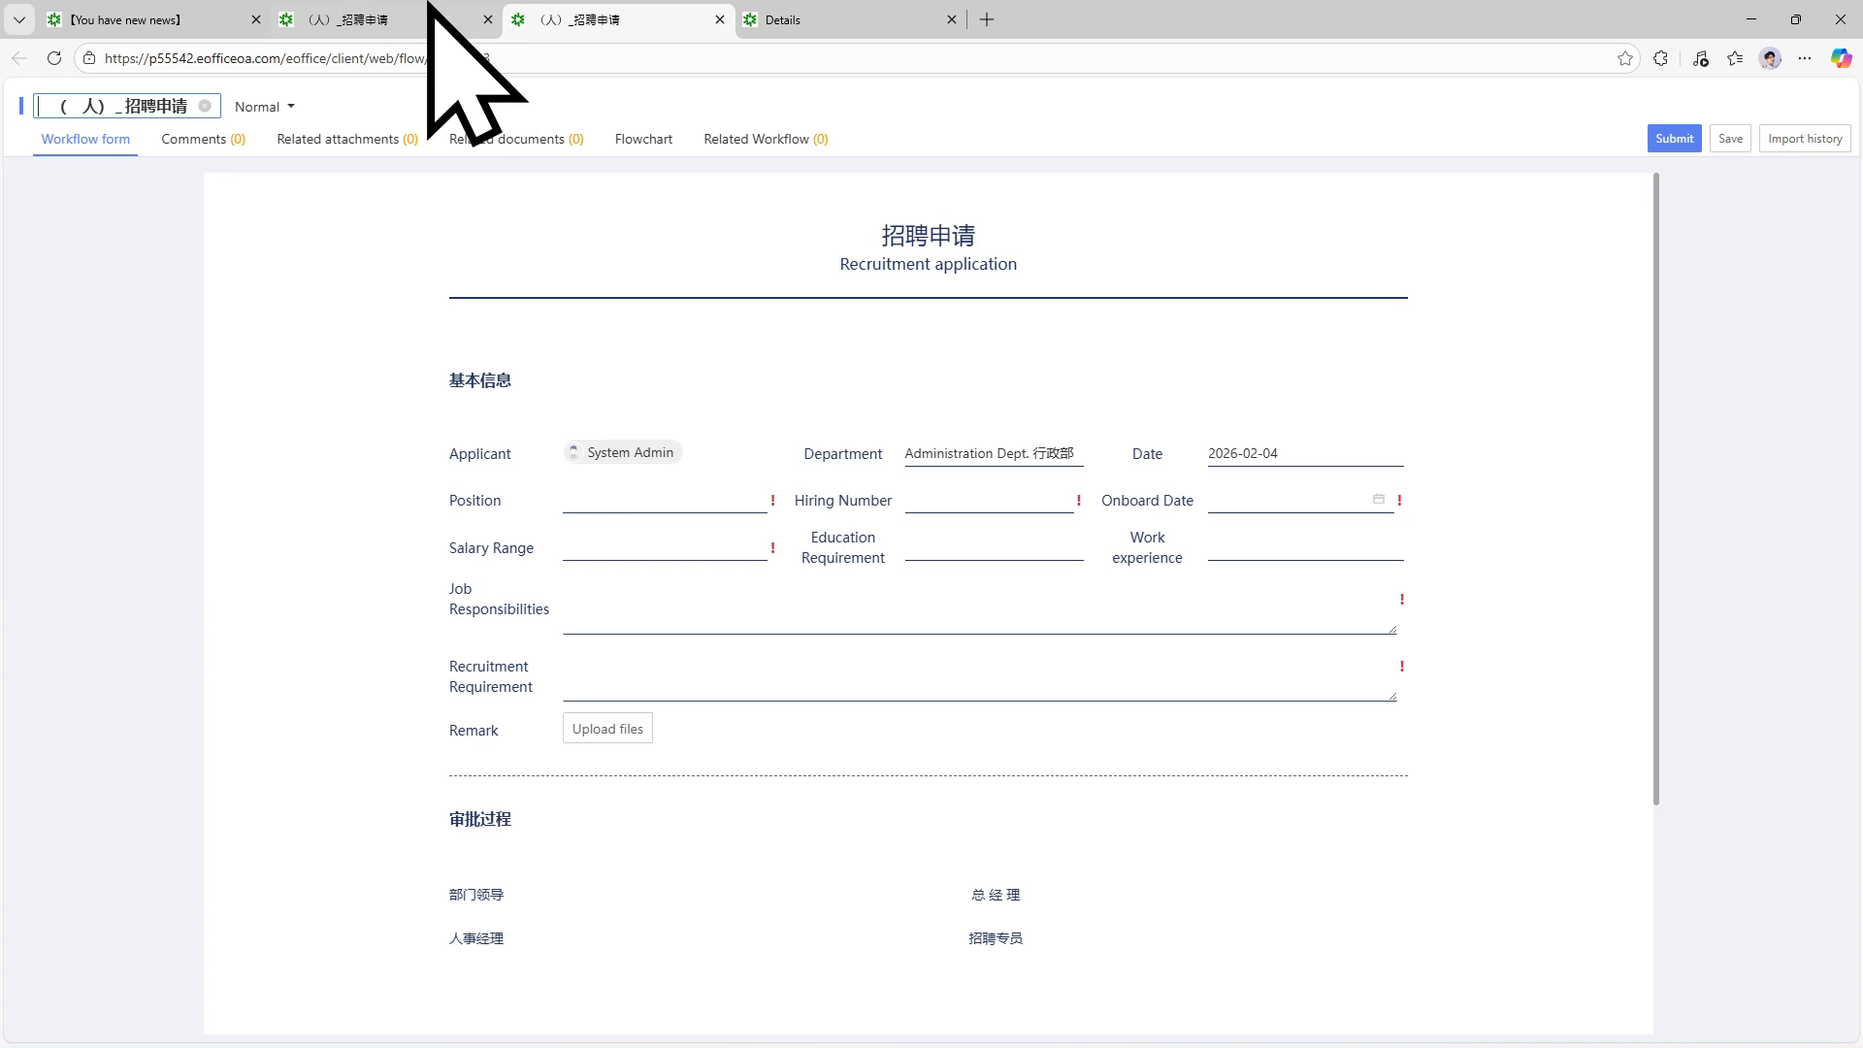
Compare the earlier and newer forms, then return to the New request list.
click(429, 4)
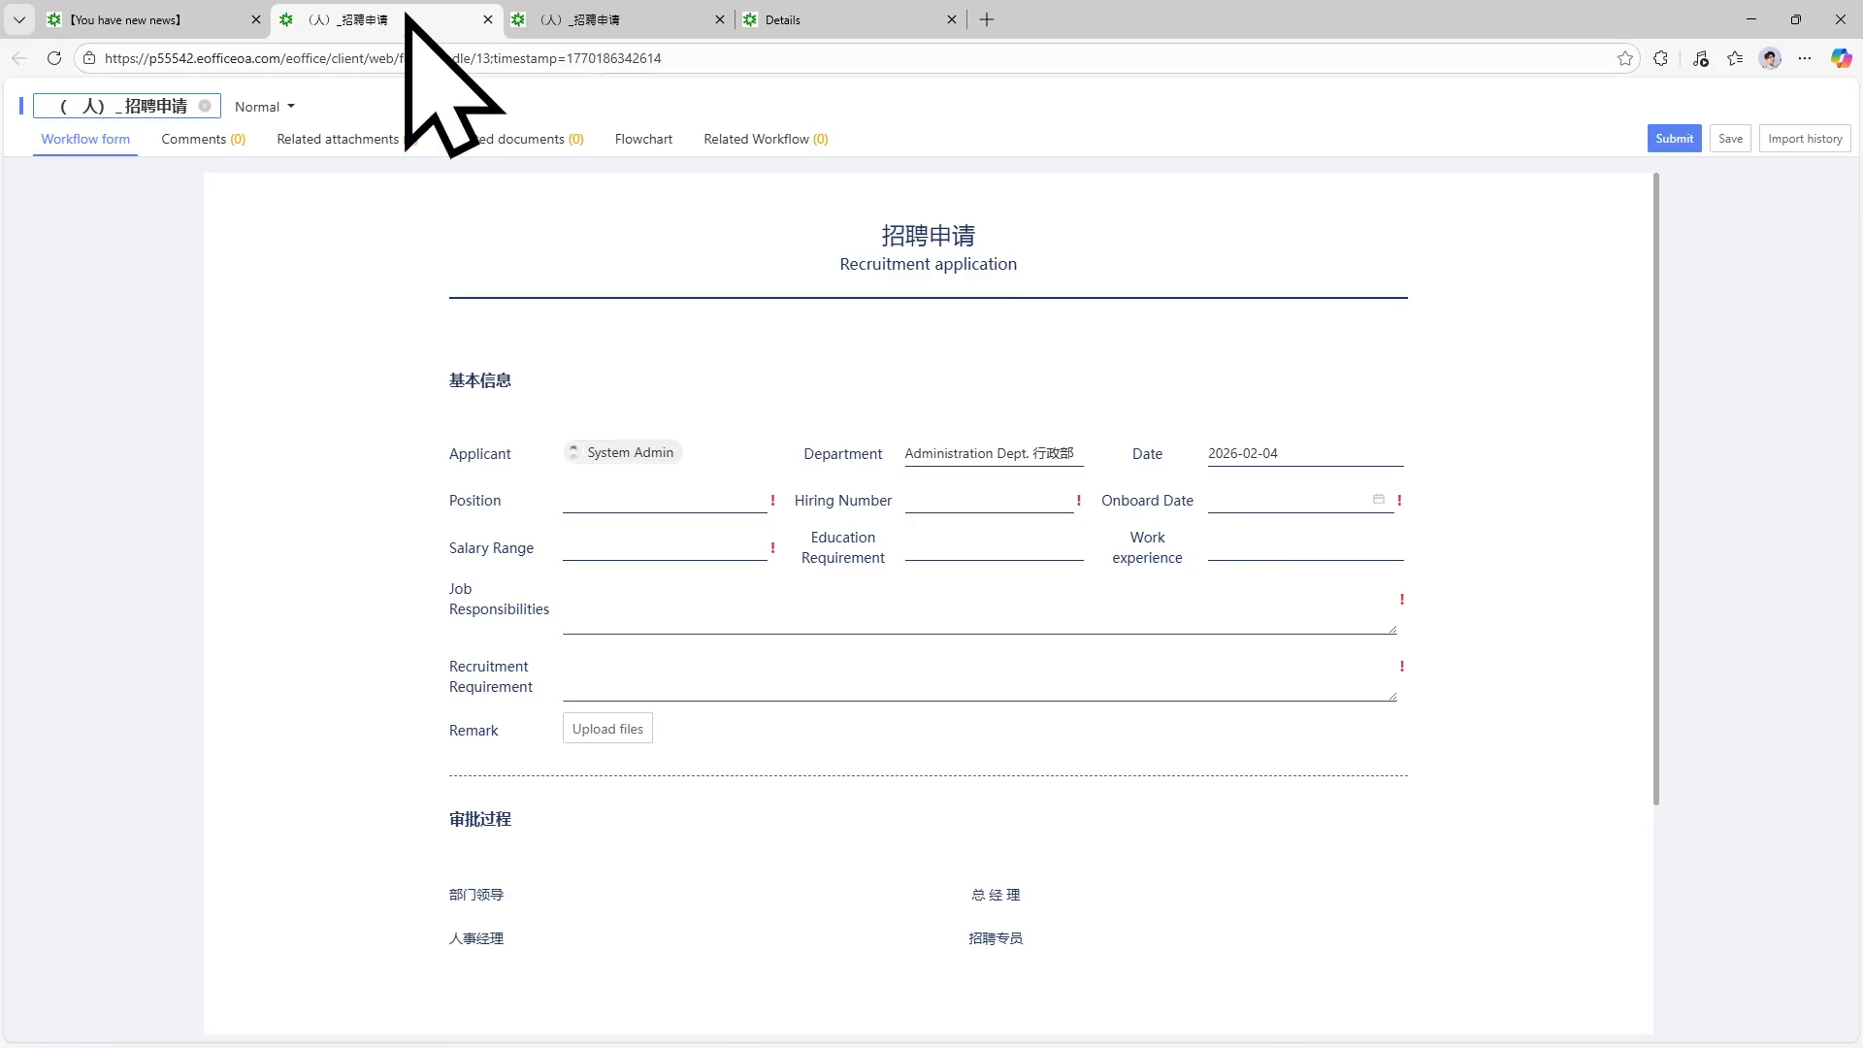
click(612, 18)
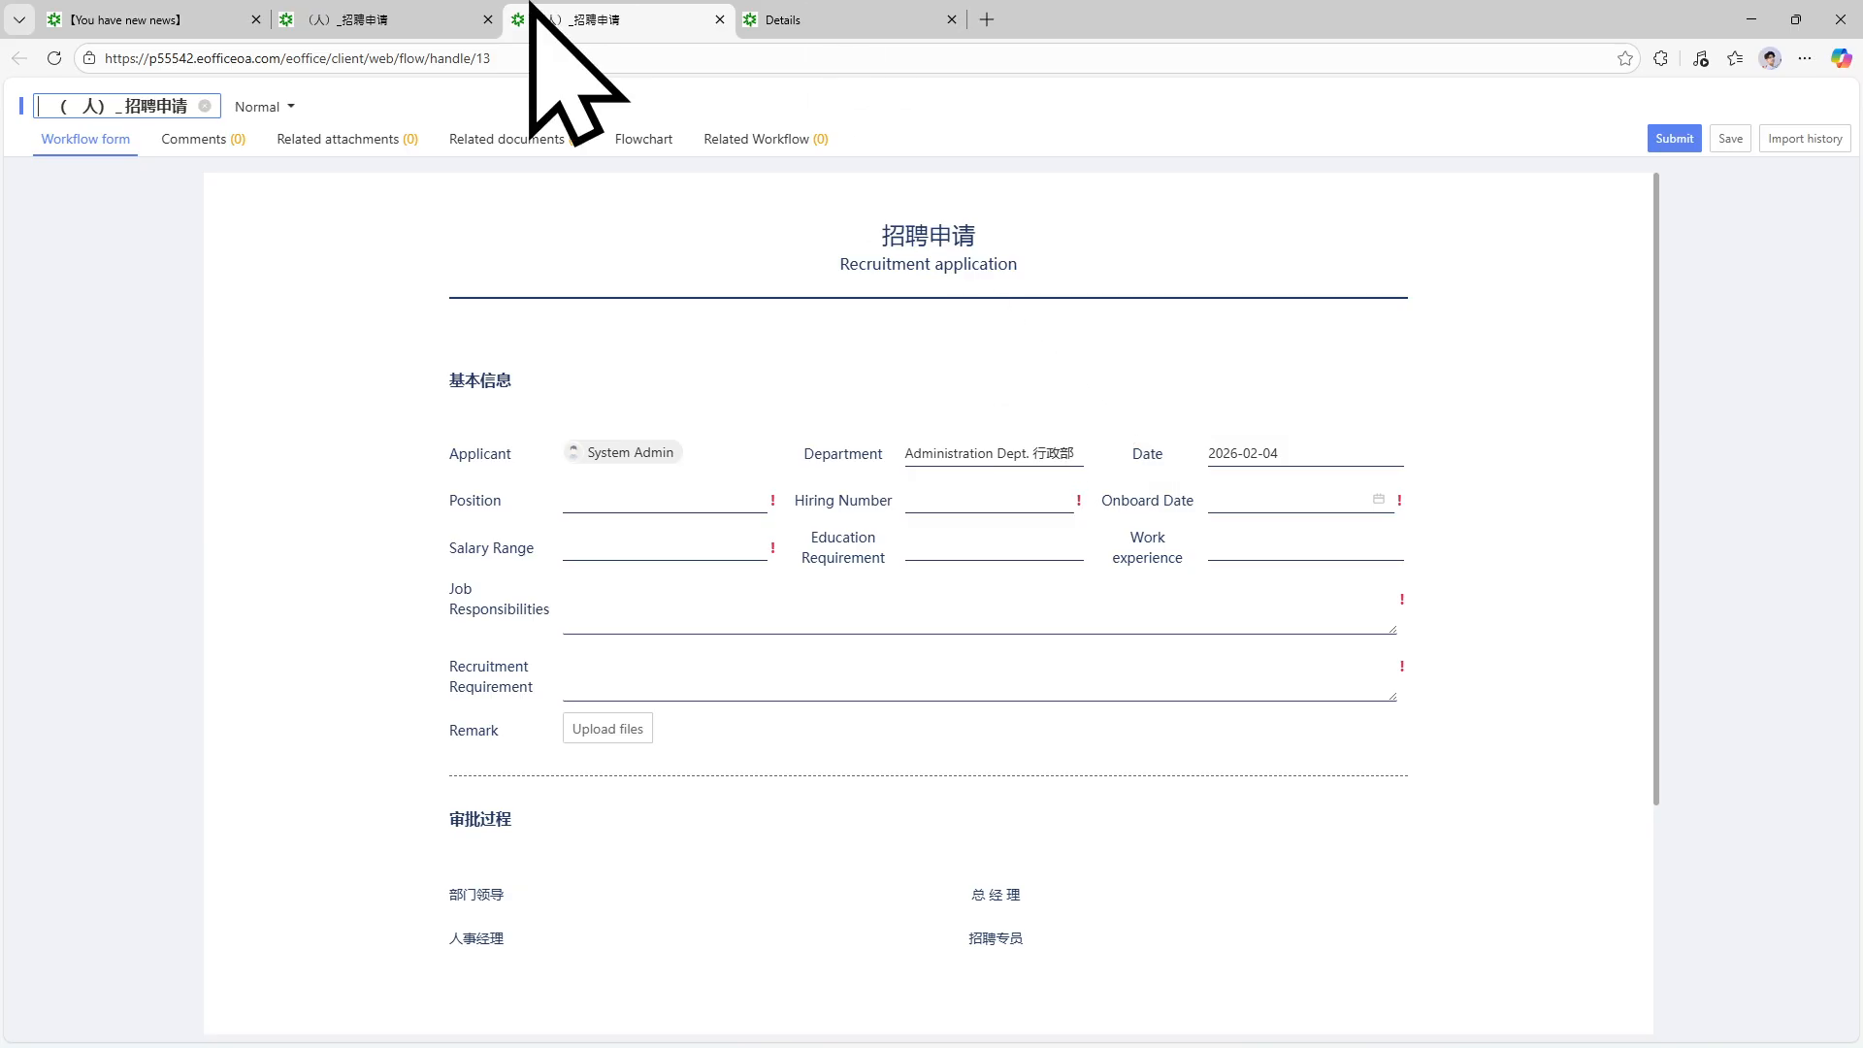
click(243, 12)
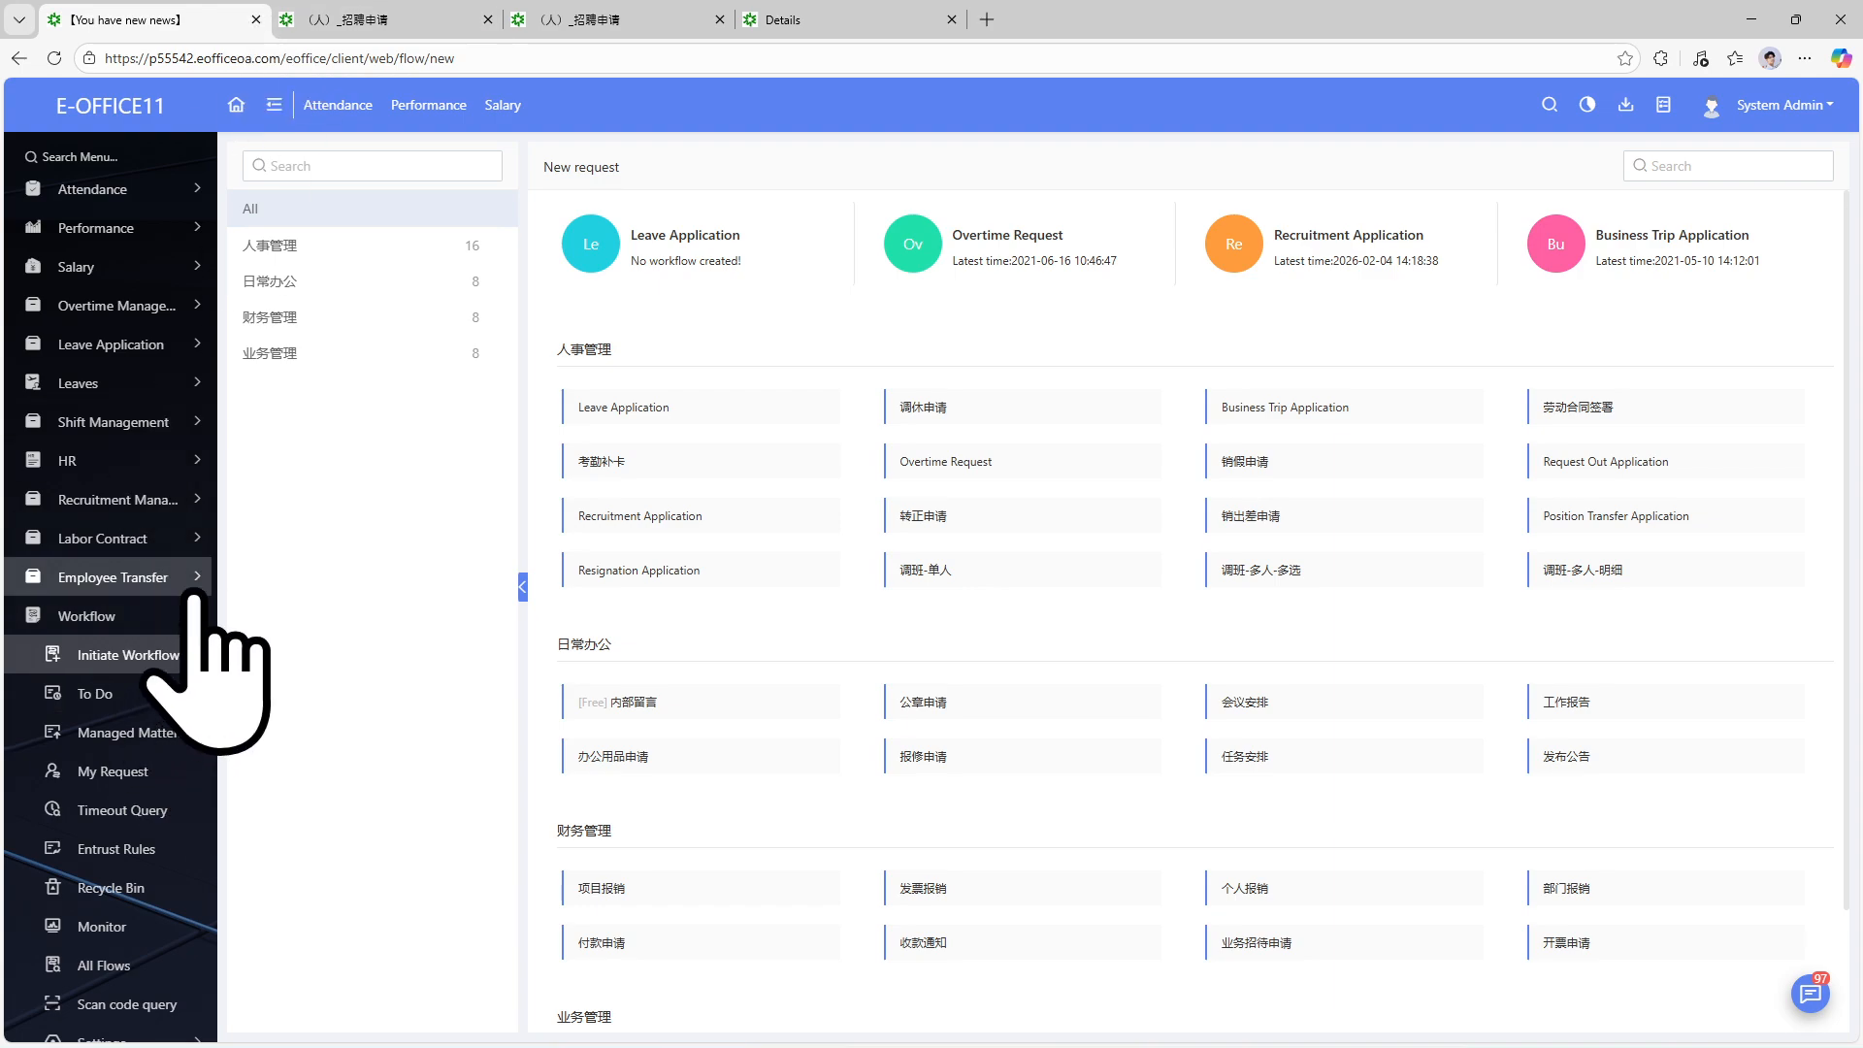
Open Recruitment Management > Staffing and start a new staffing entry.
click(184, 495)
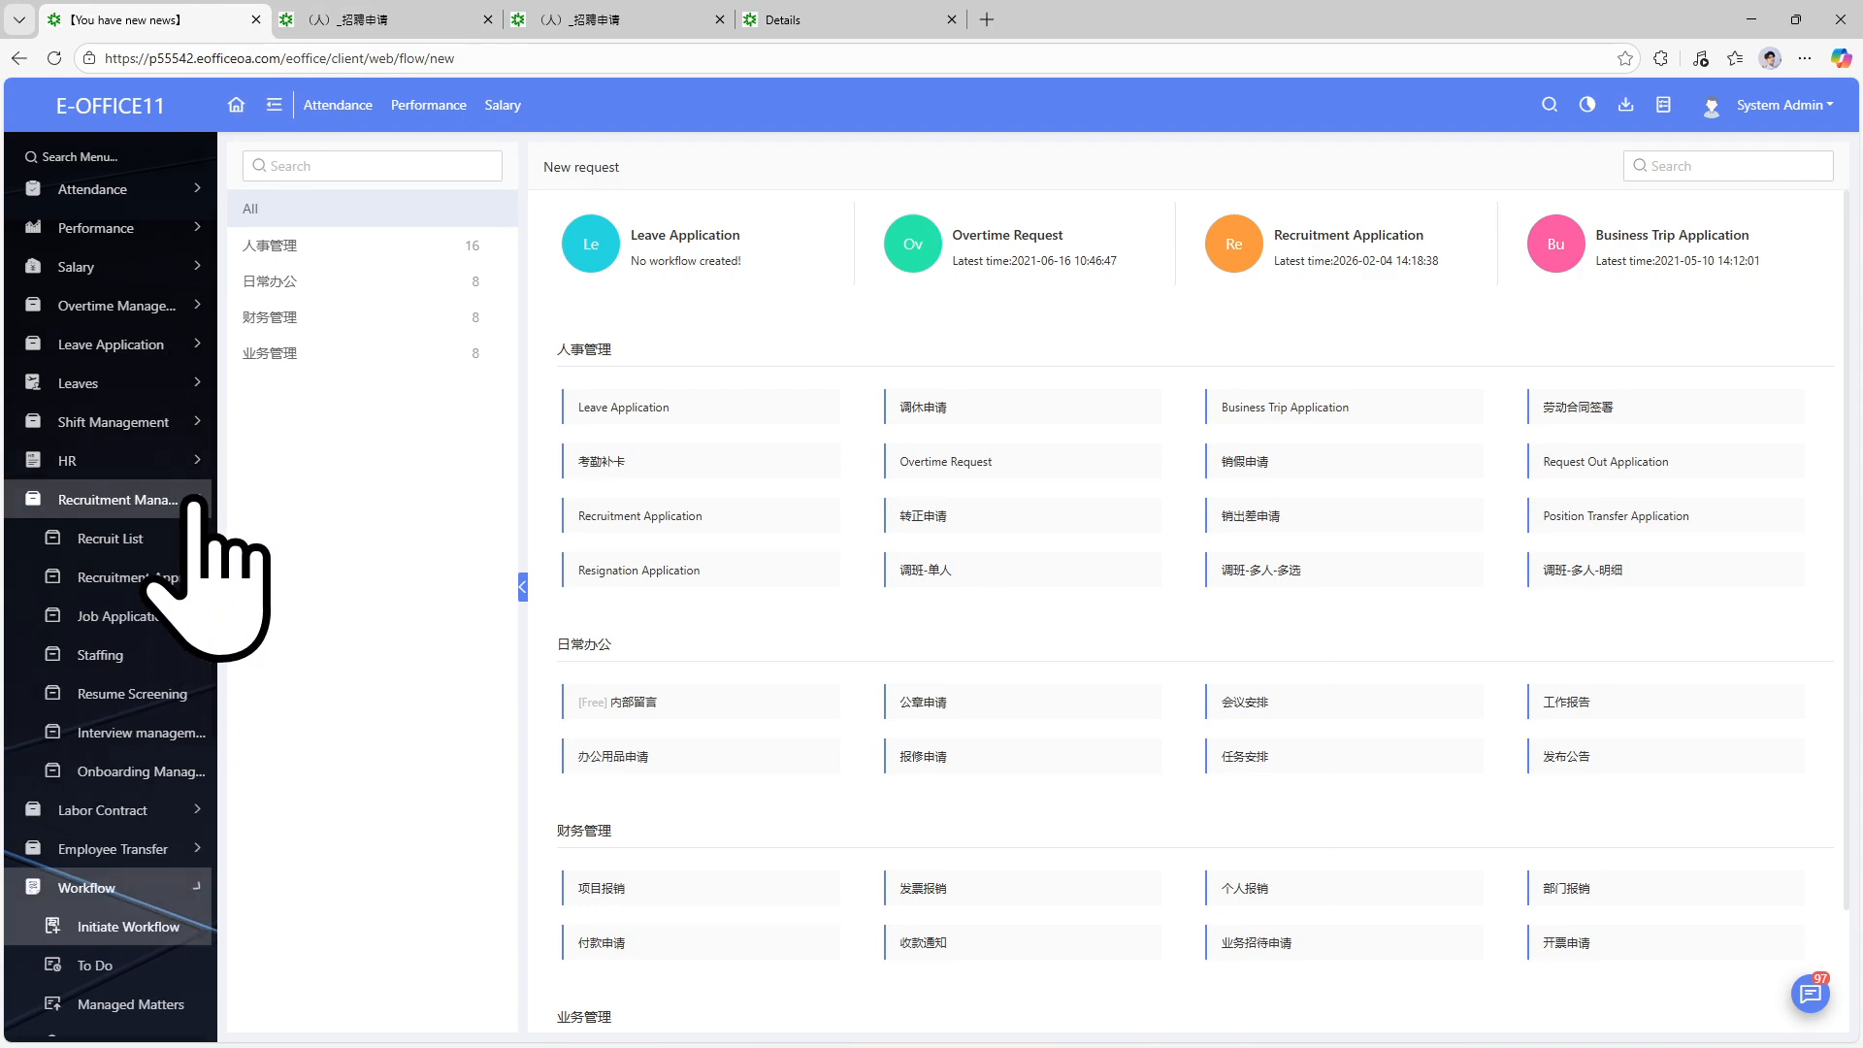
click(152, 655)
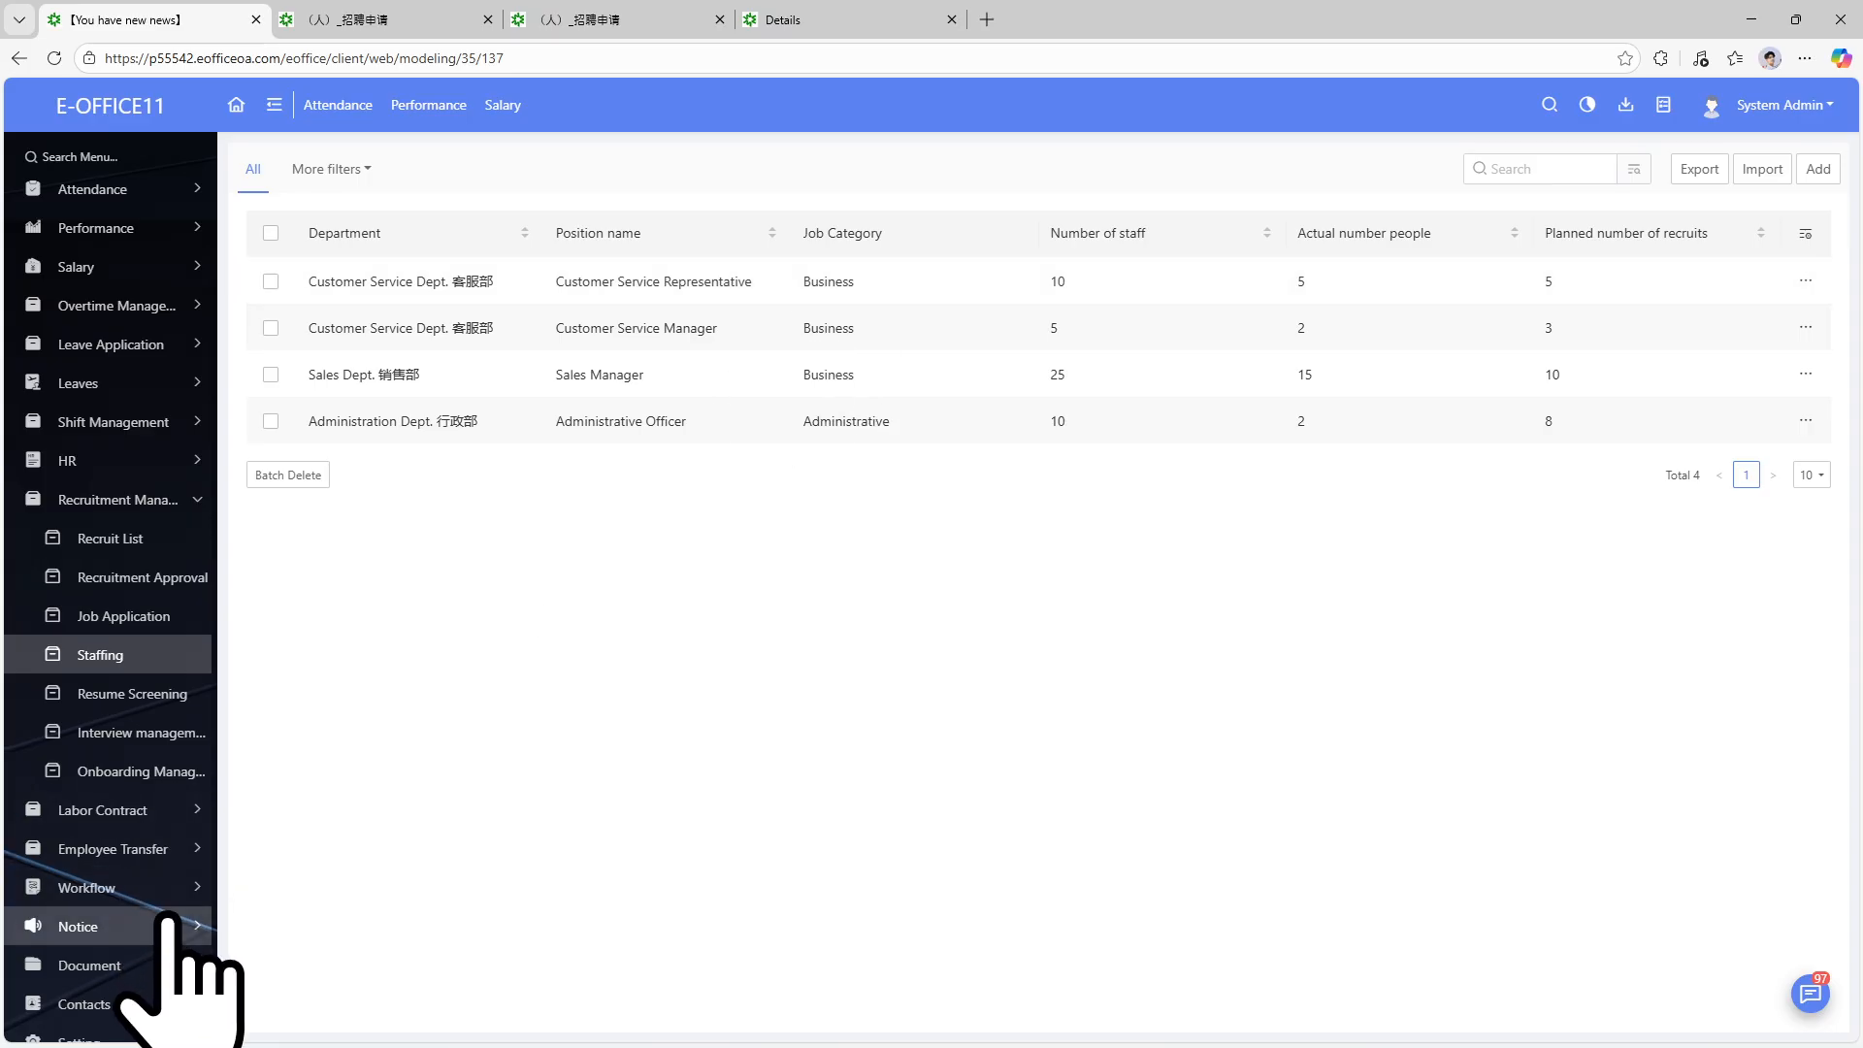
click(1811, 171)
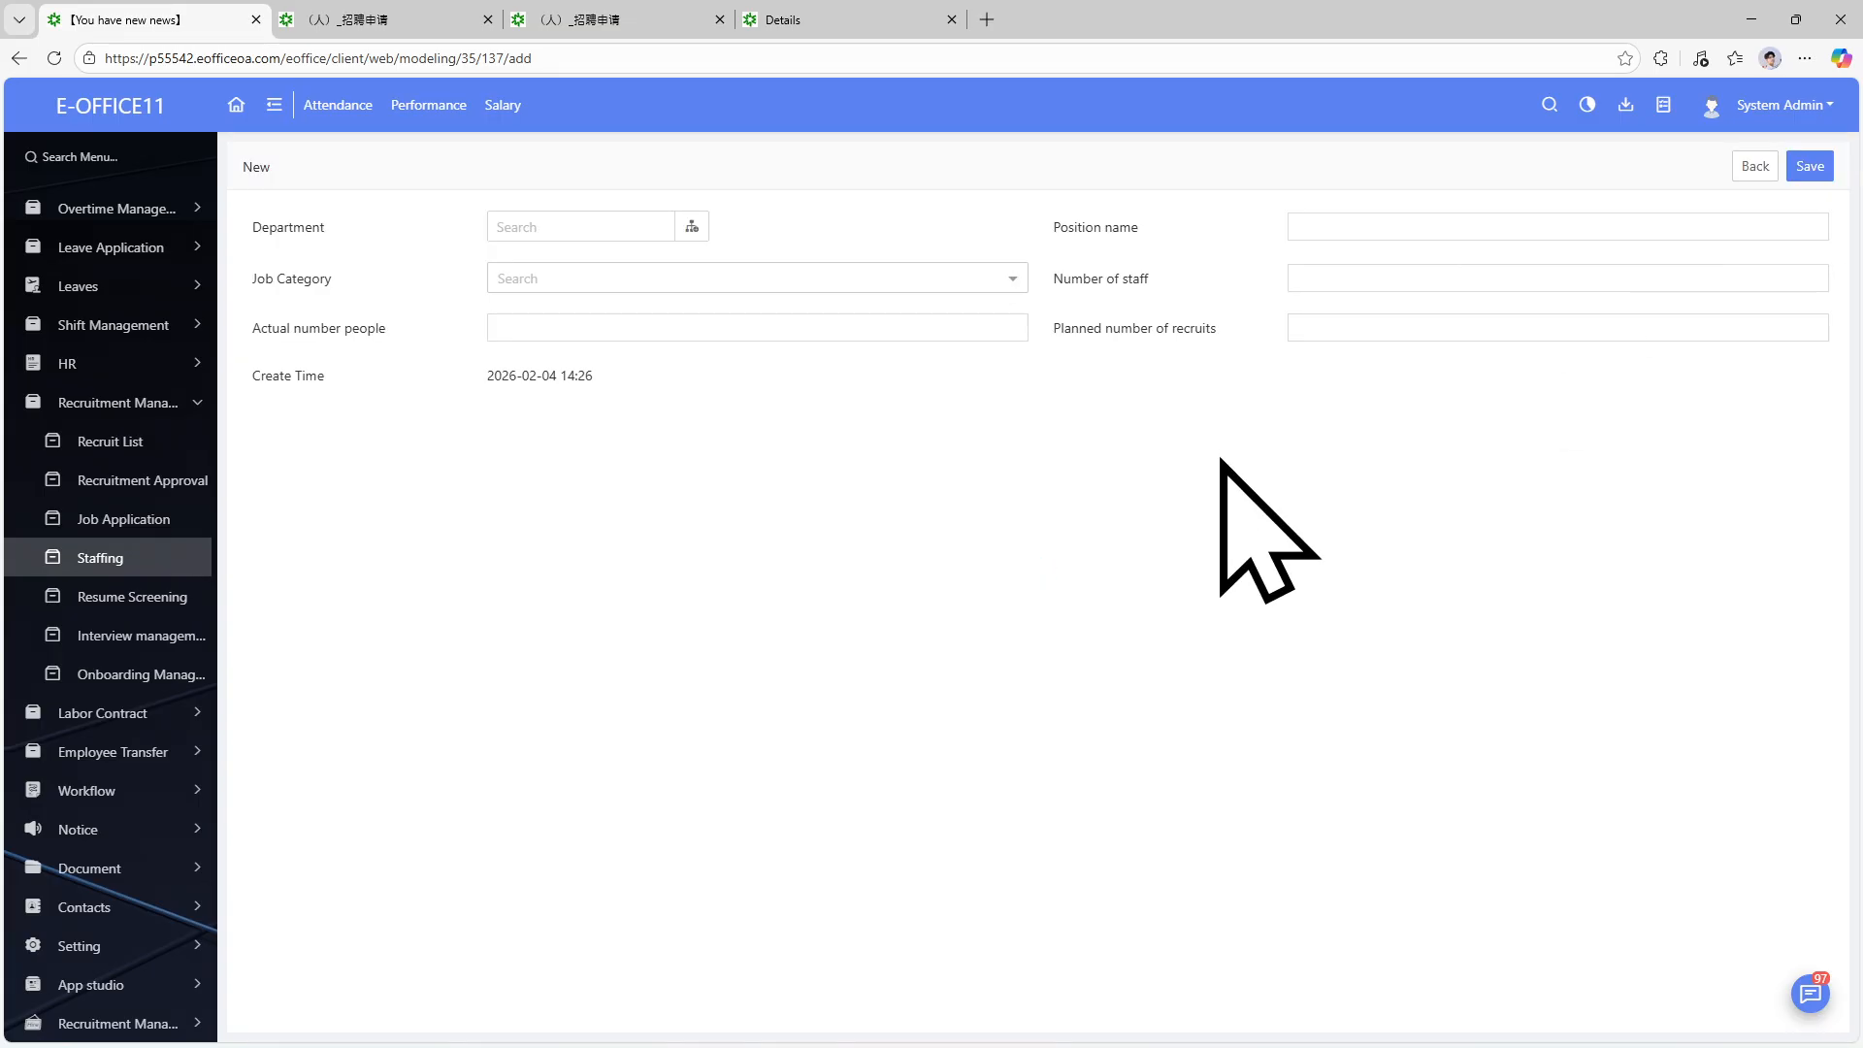
Try the Job Category dropdown without choosing, then click into the position name and staff number fields.
click(888, 281)
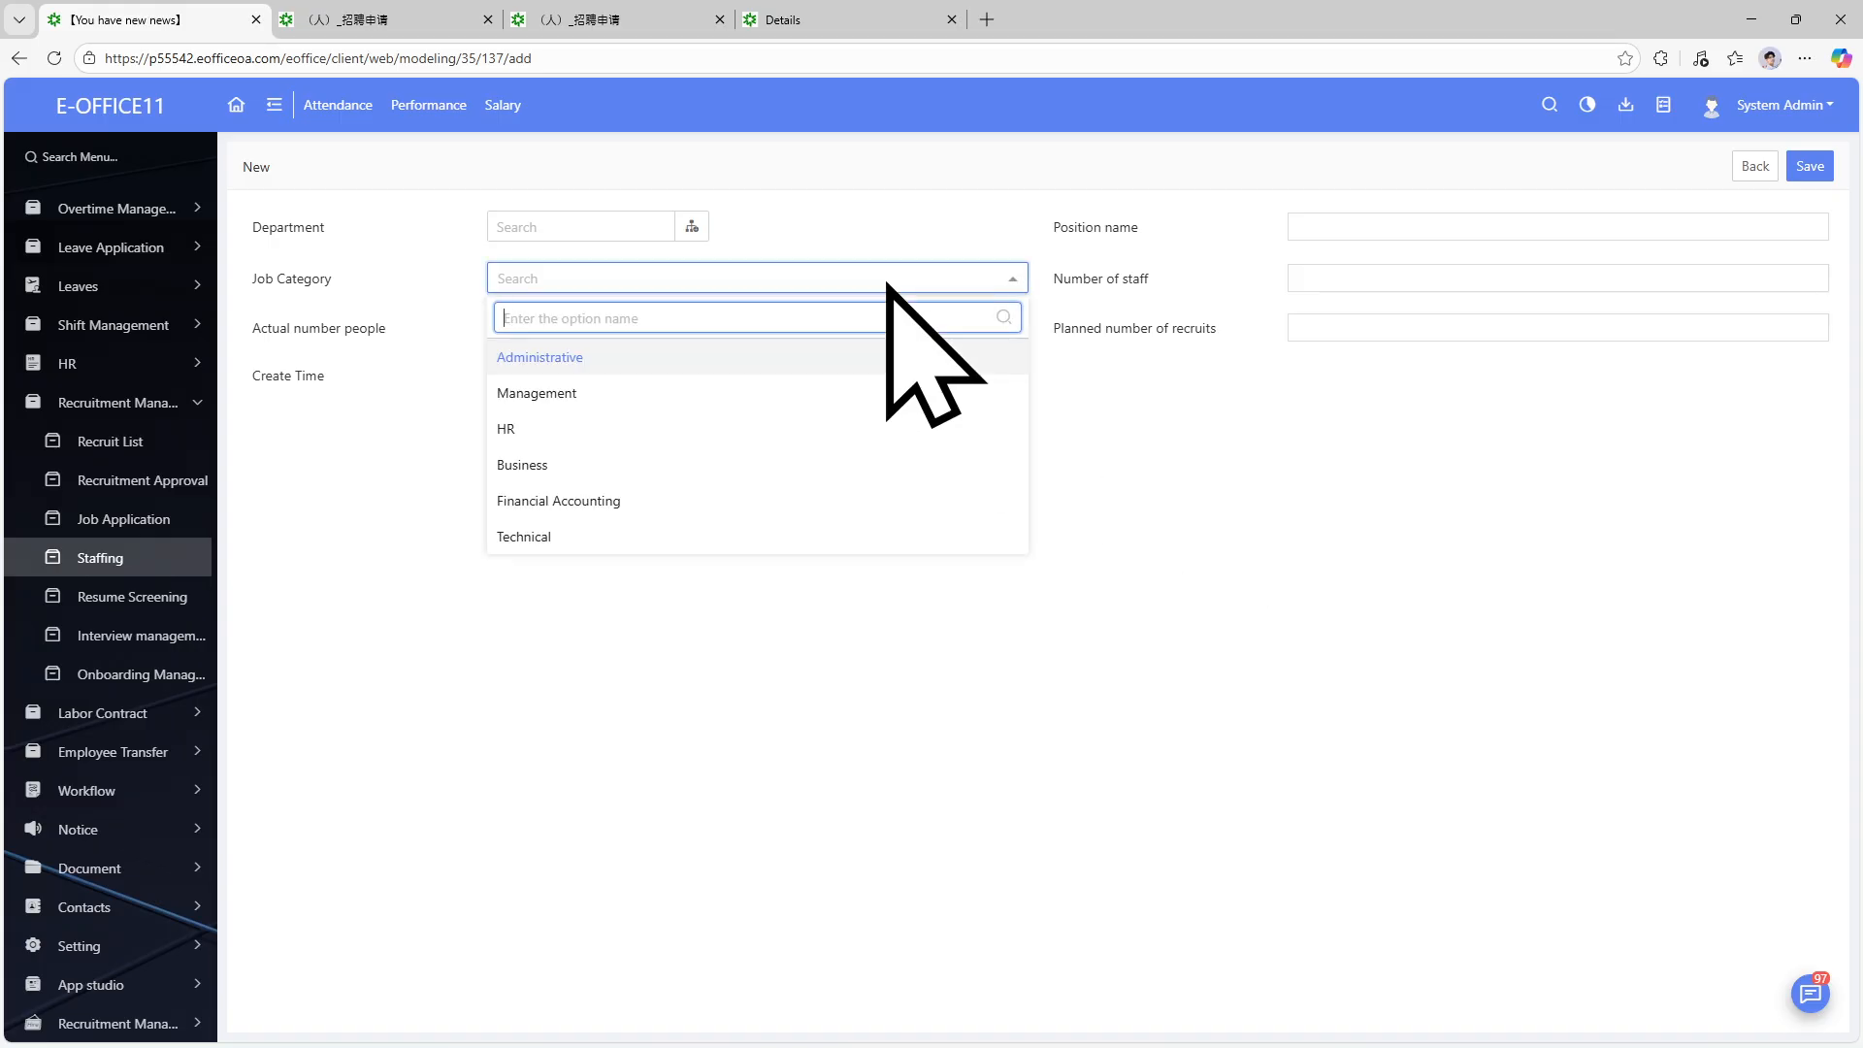
click(672, 734)
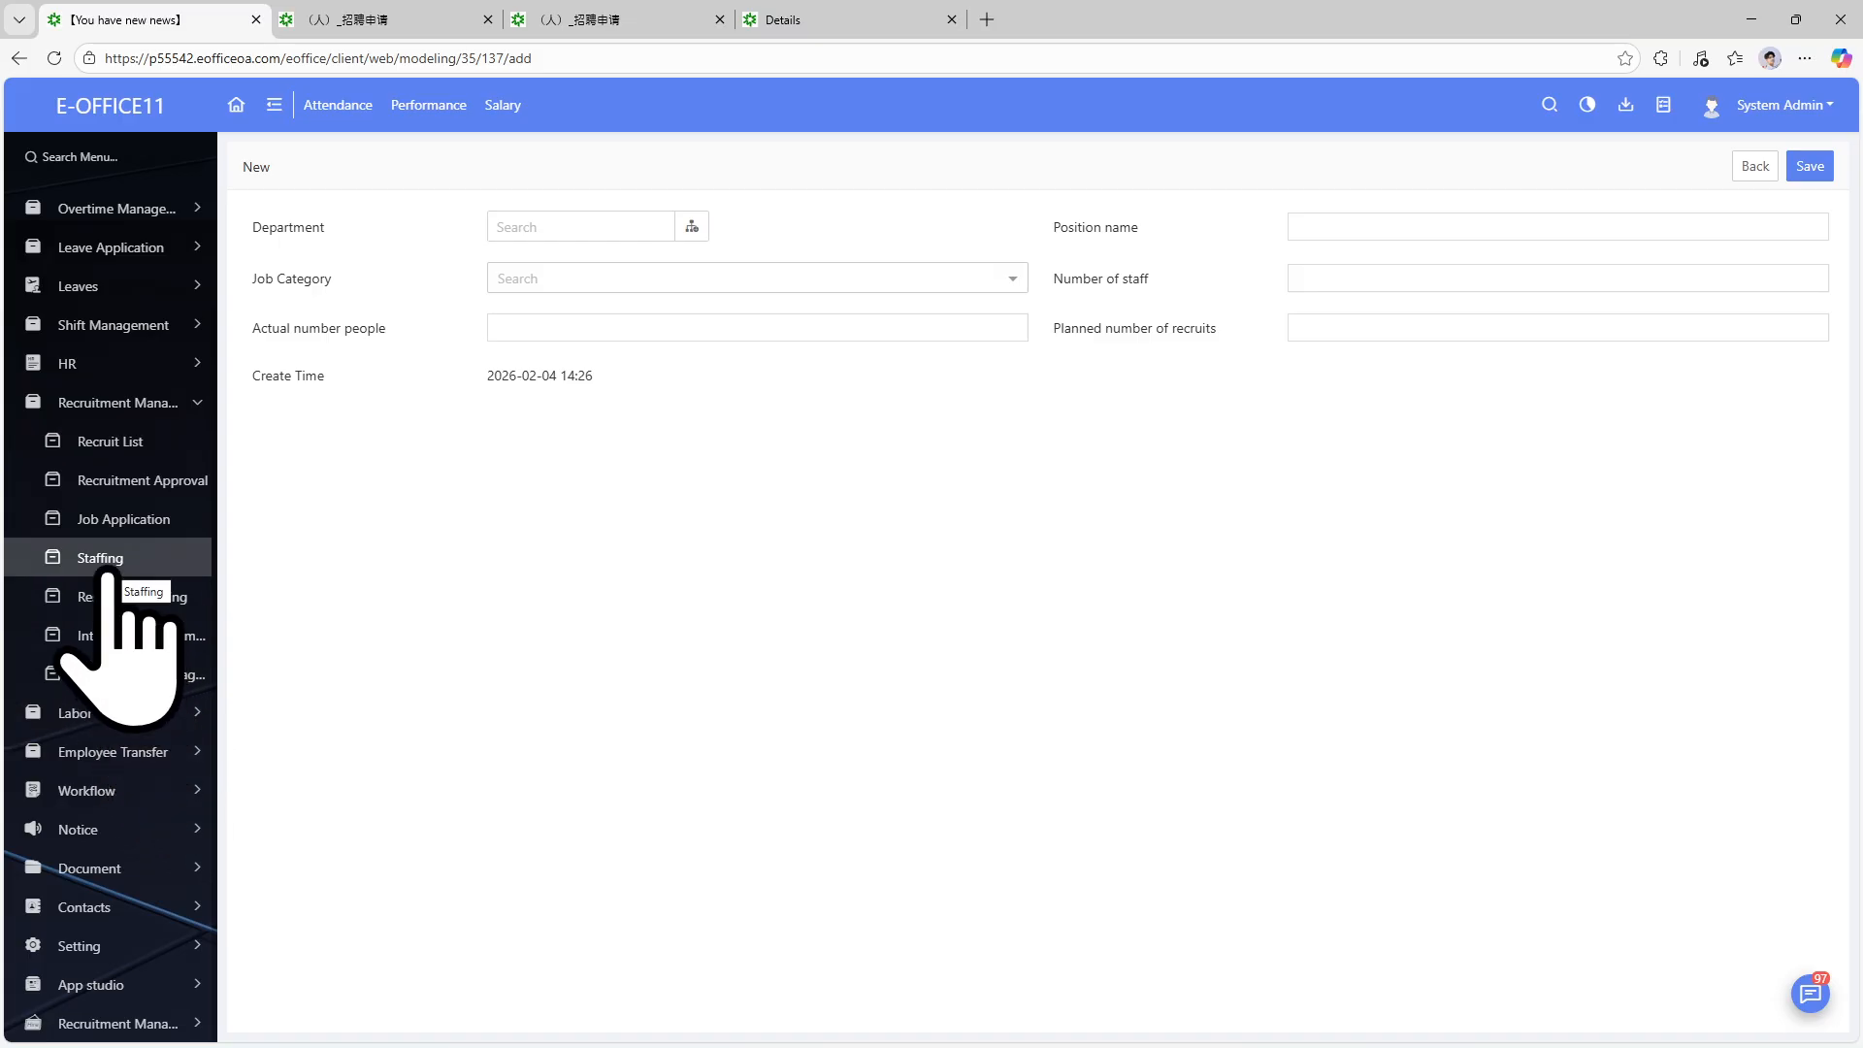
click(561, 284)
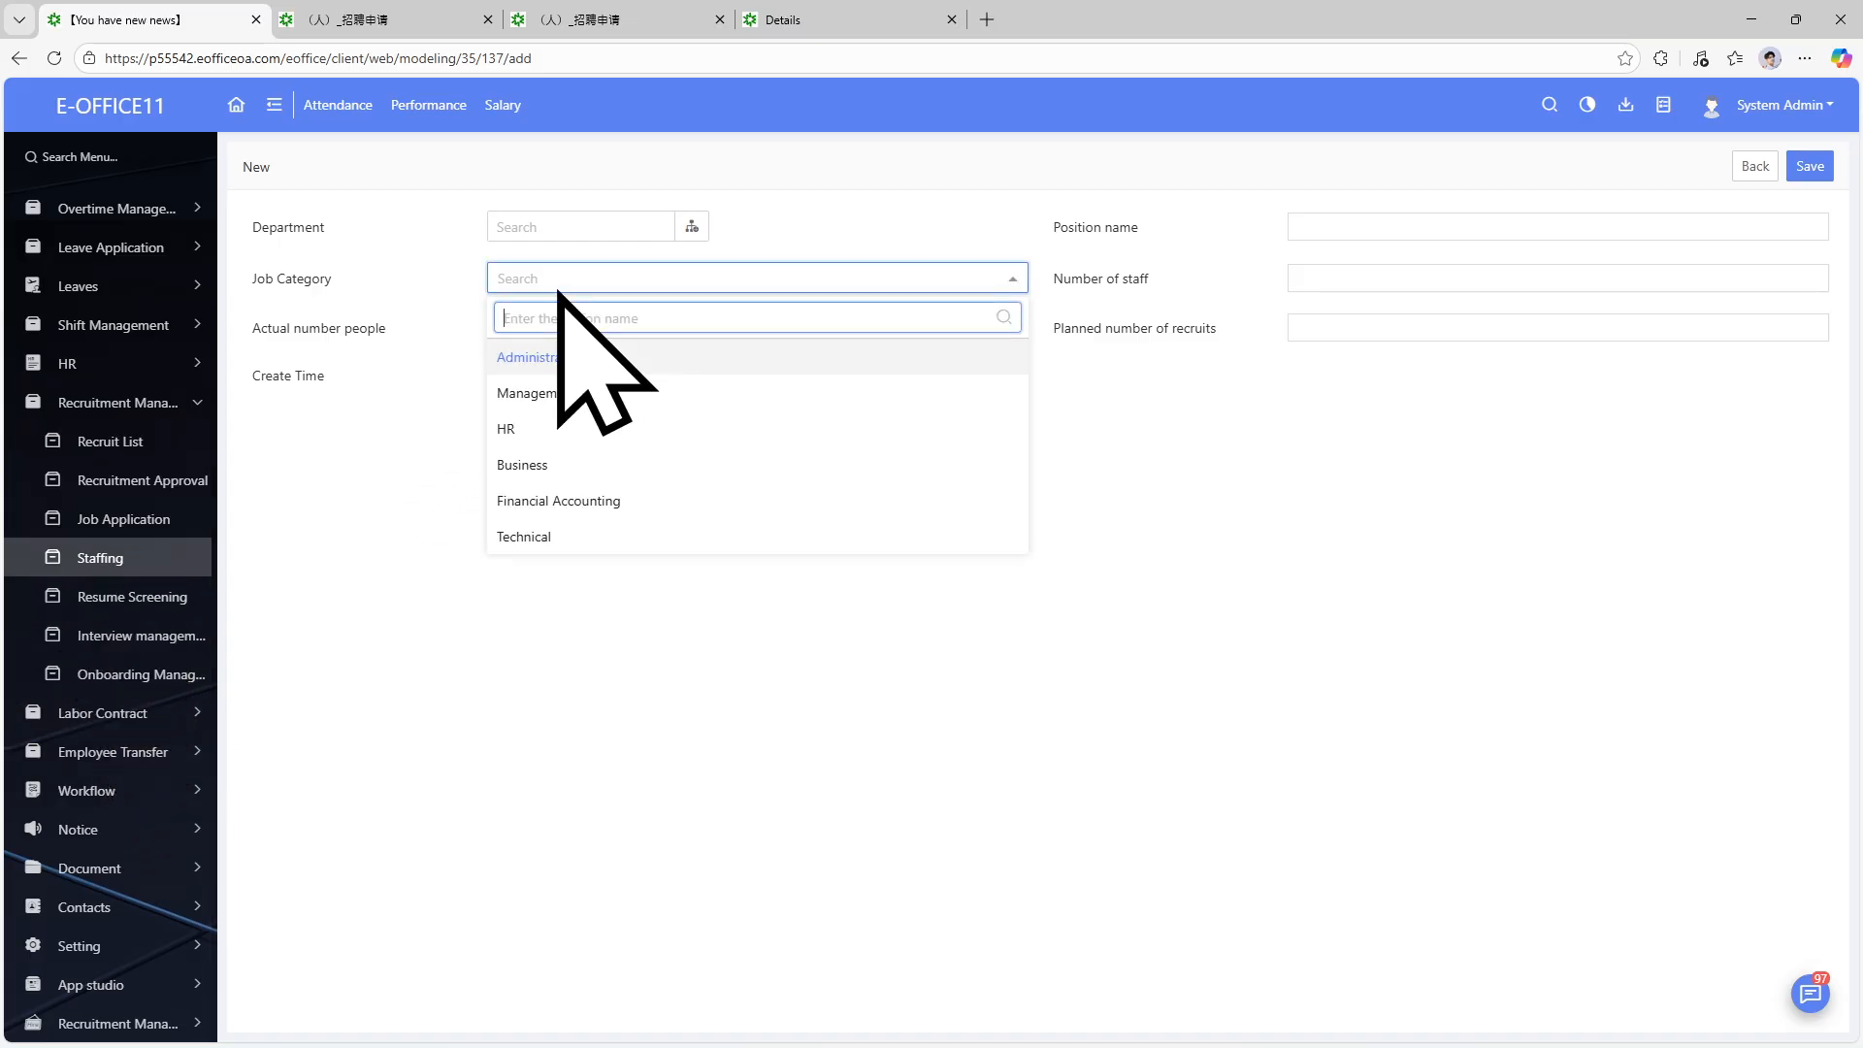
click(490, 631)
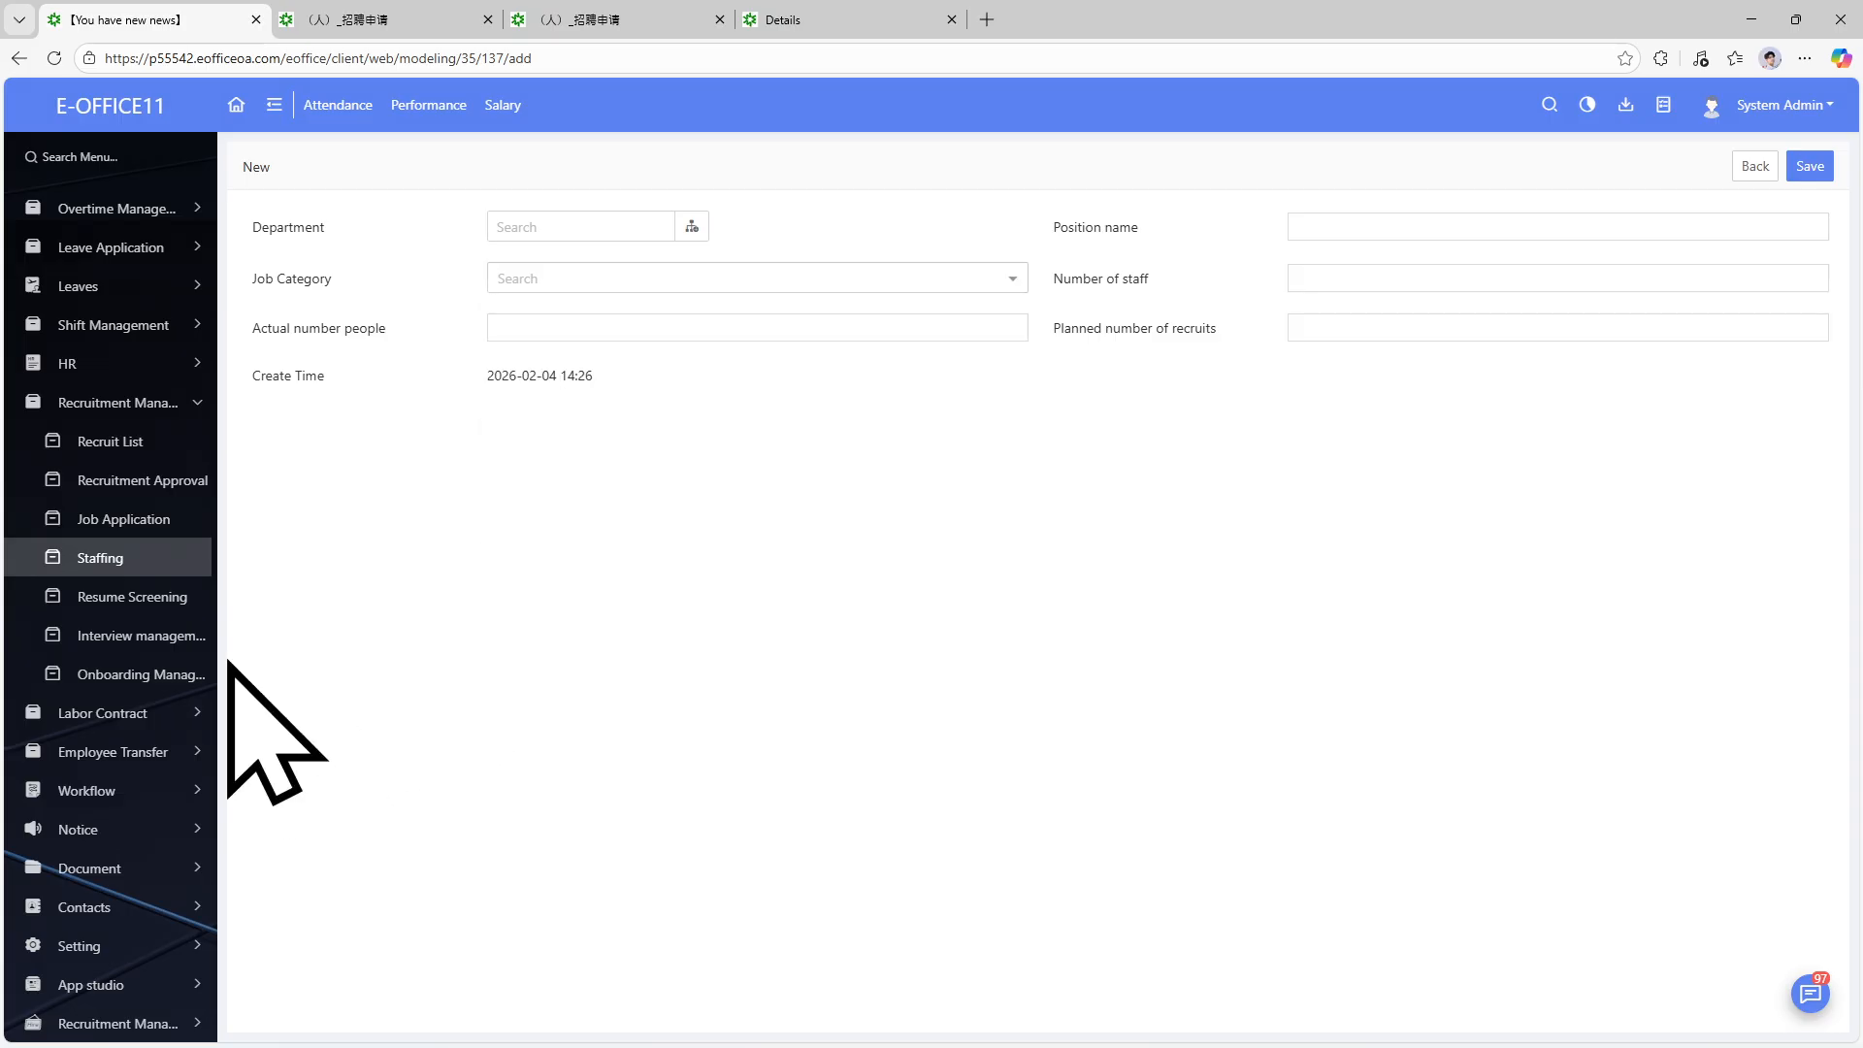
click(713, 283)
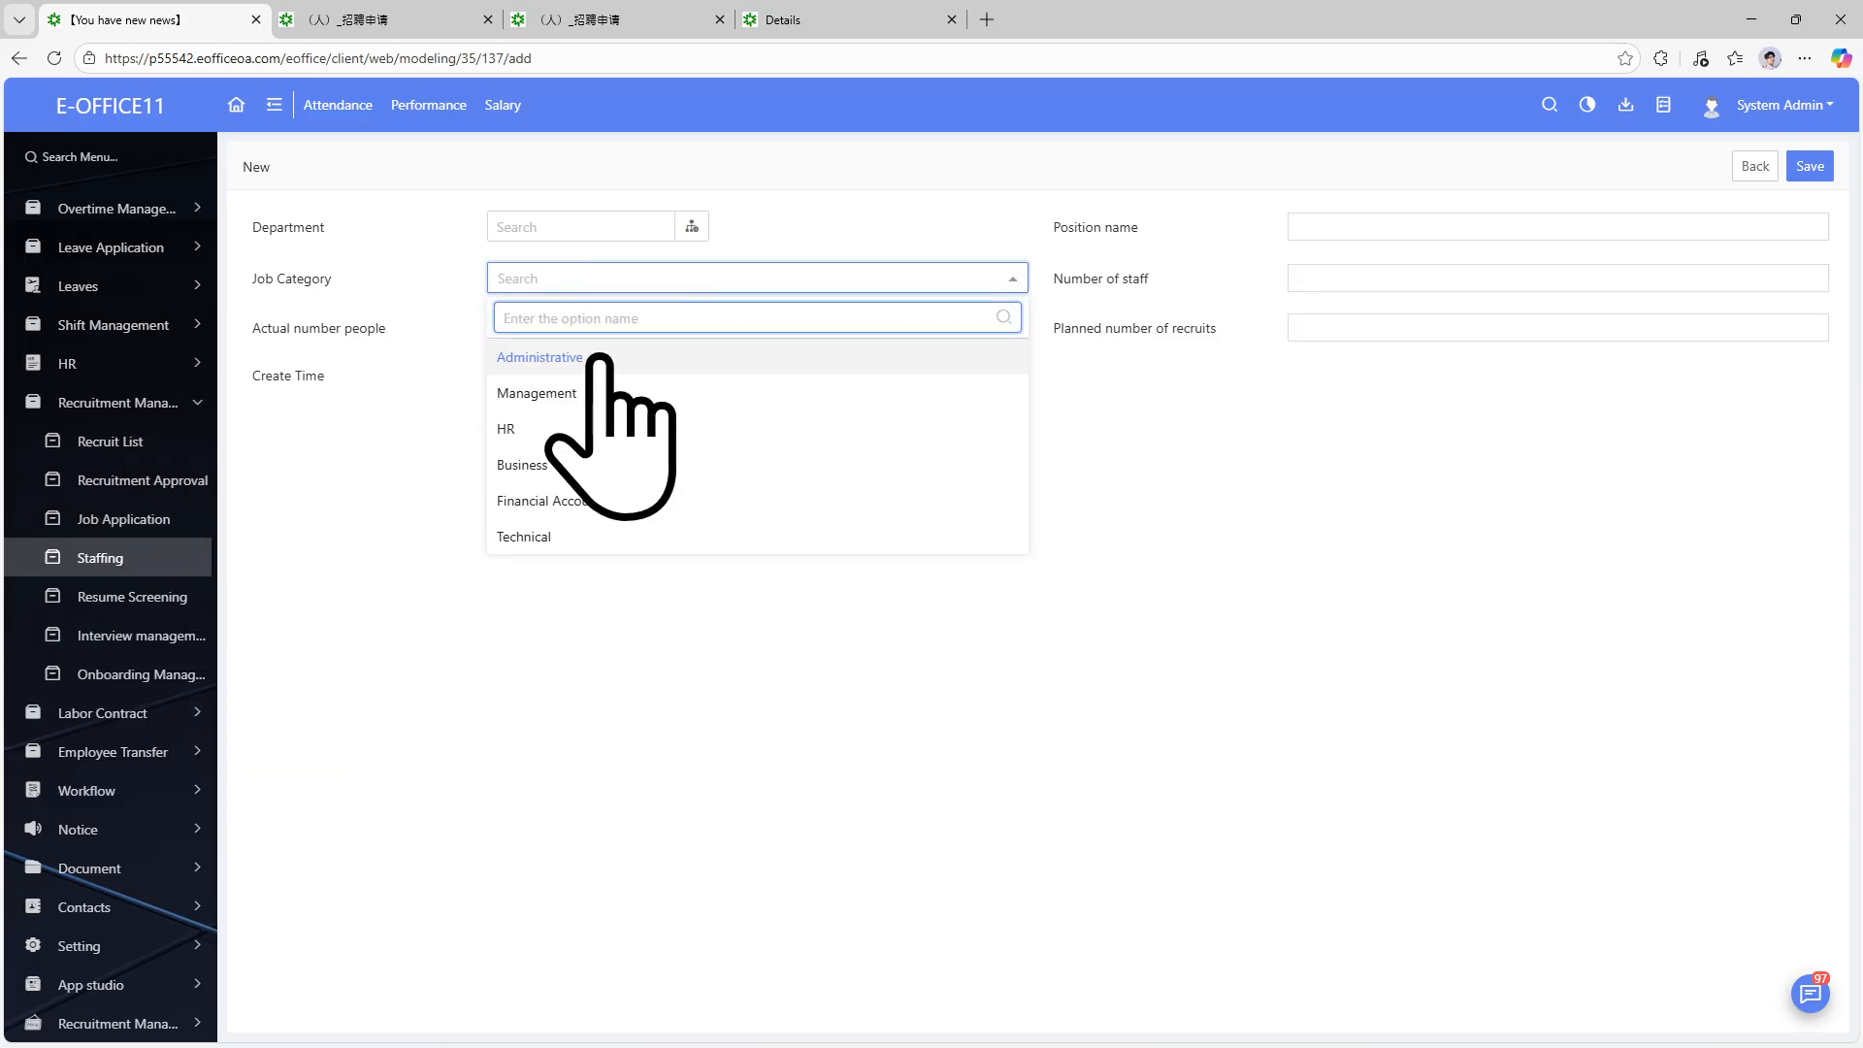
click(1364, 226)
click(1363, 278)
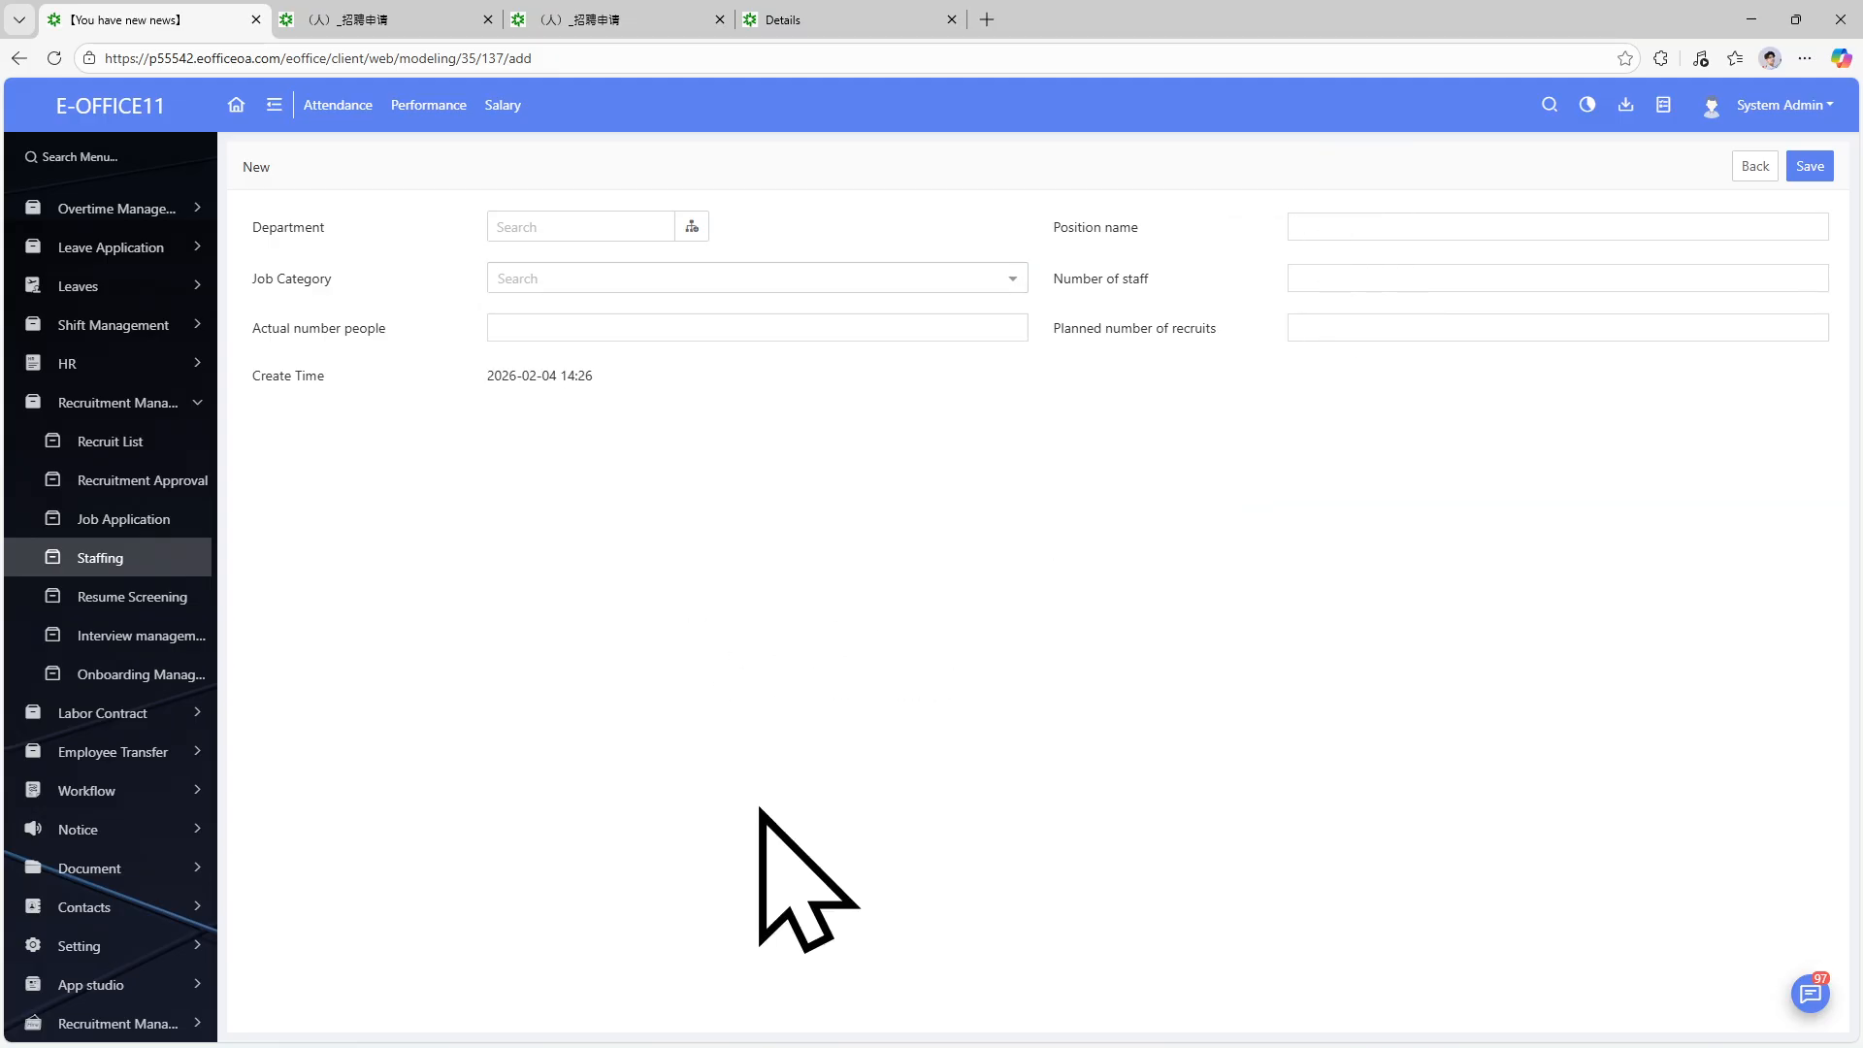
click(194, 794)
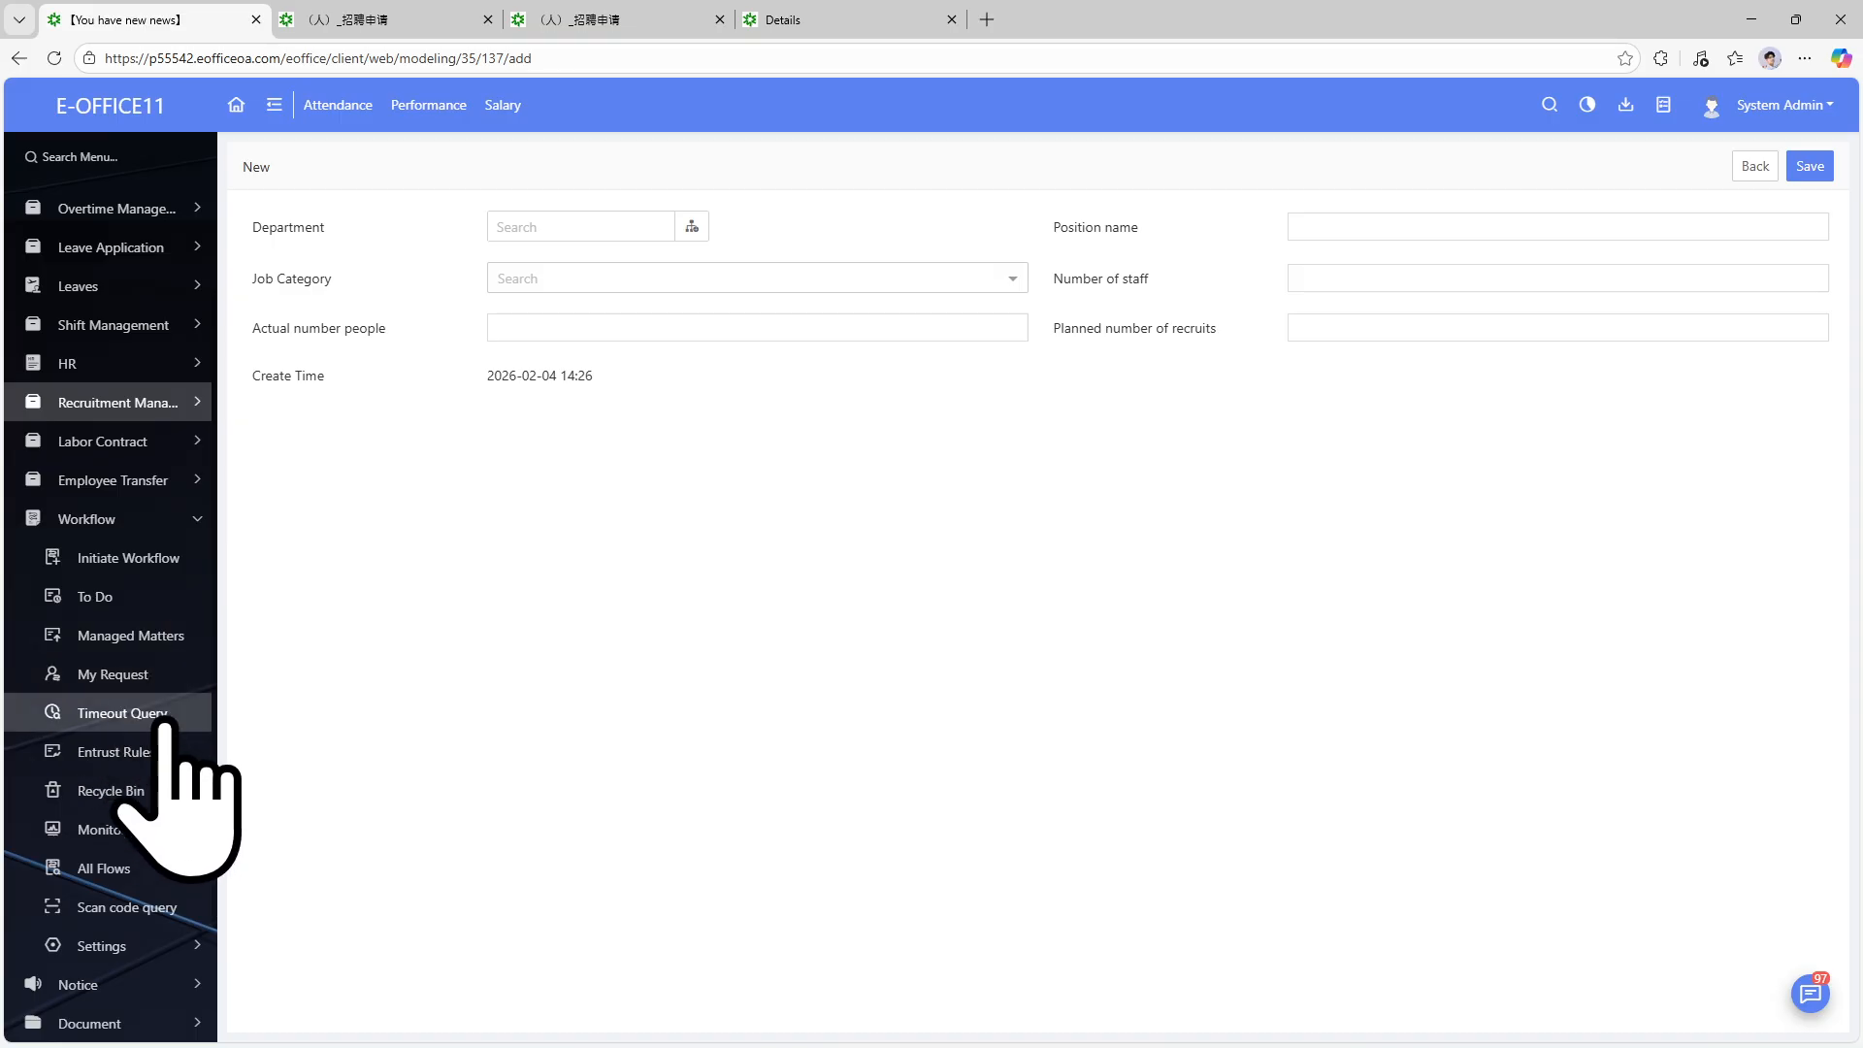
In Workflow Settings > Form Design, filter 人事管理, then open and close the 转岗申请 form.
click(183, 946)
click(147, 986)
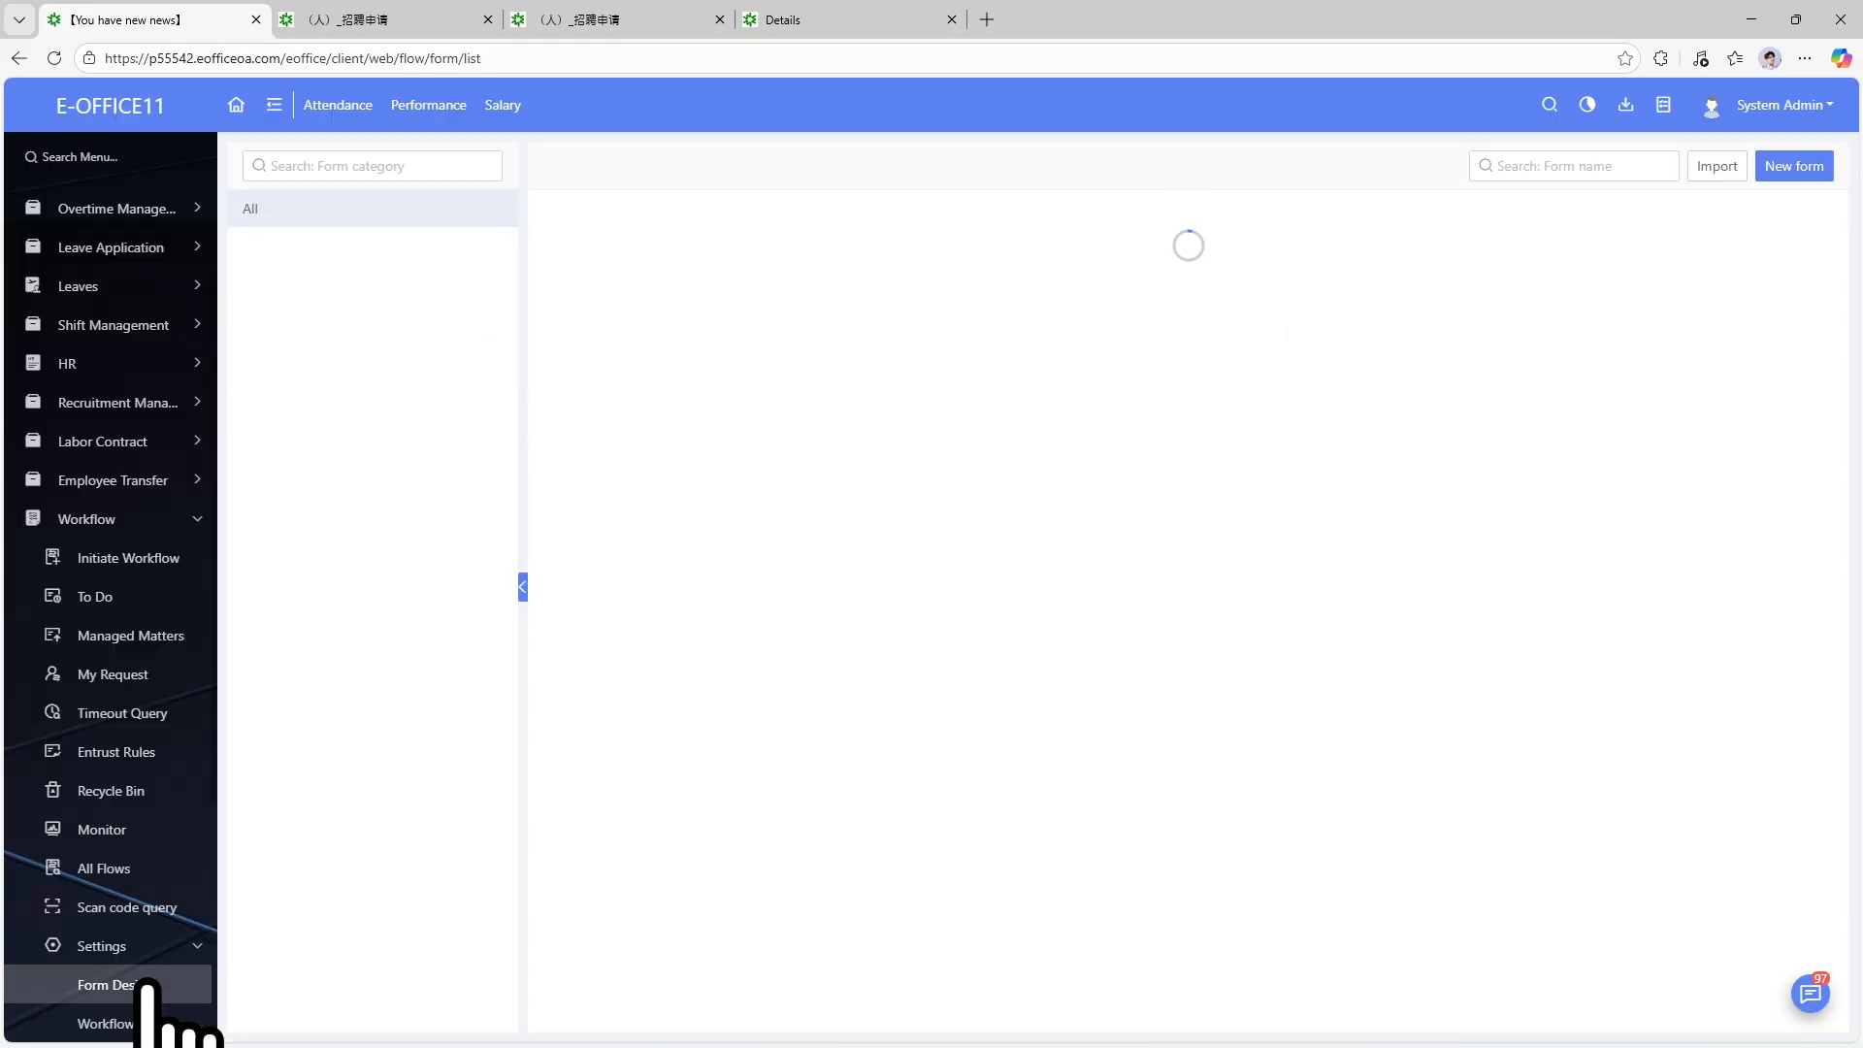
click(291, 318)
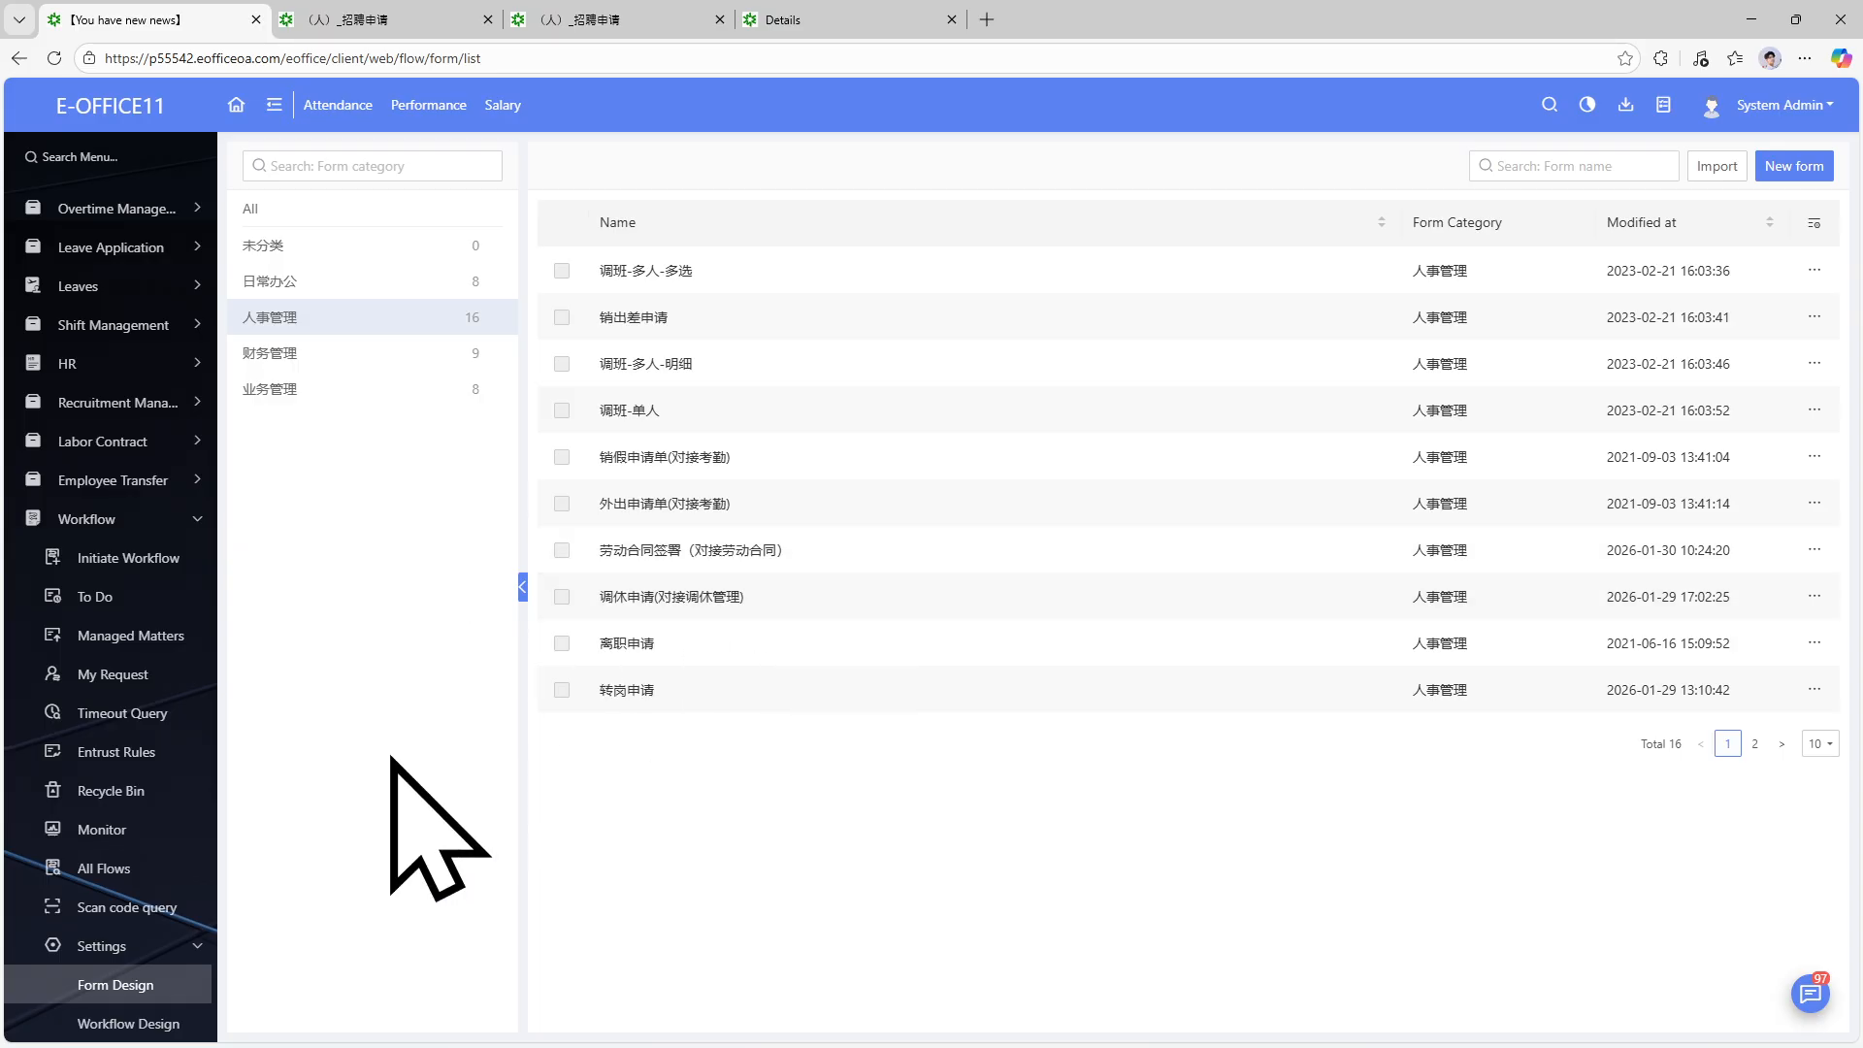
click(629, 690)
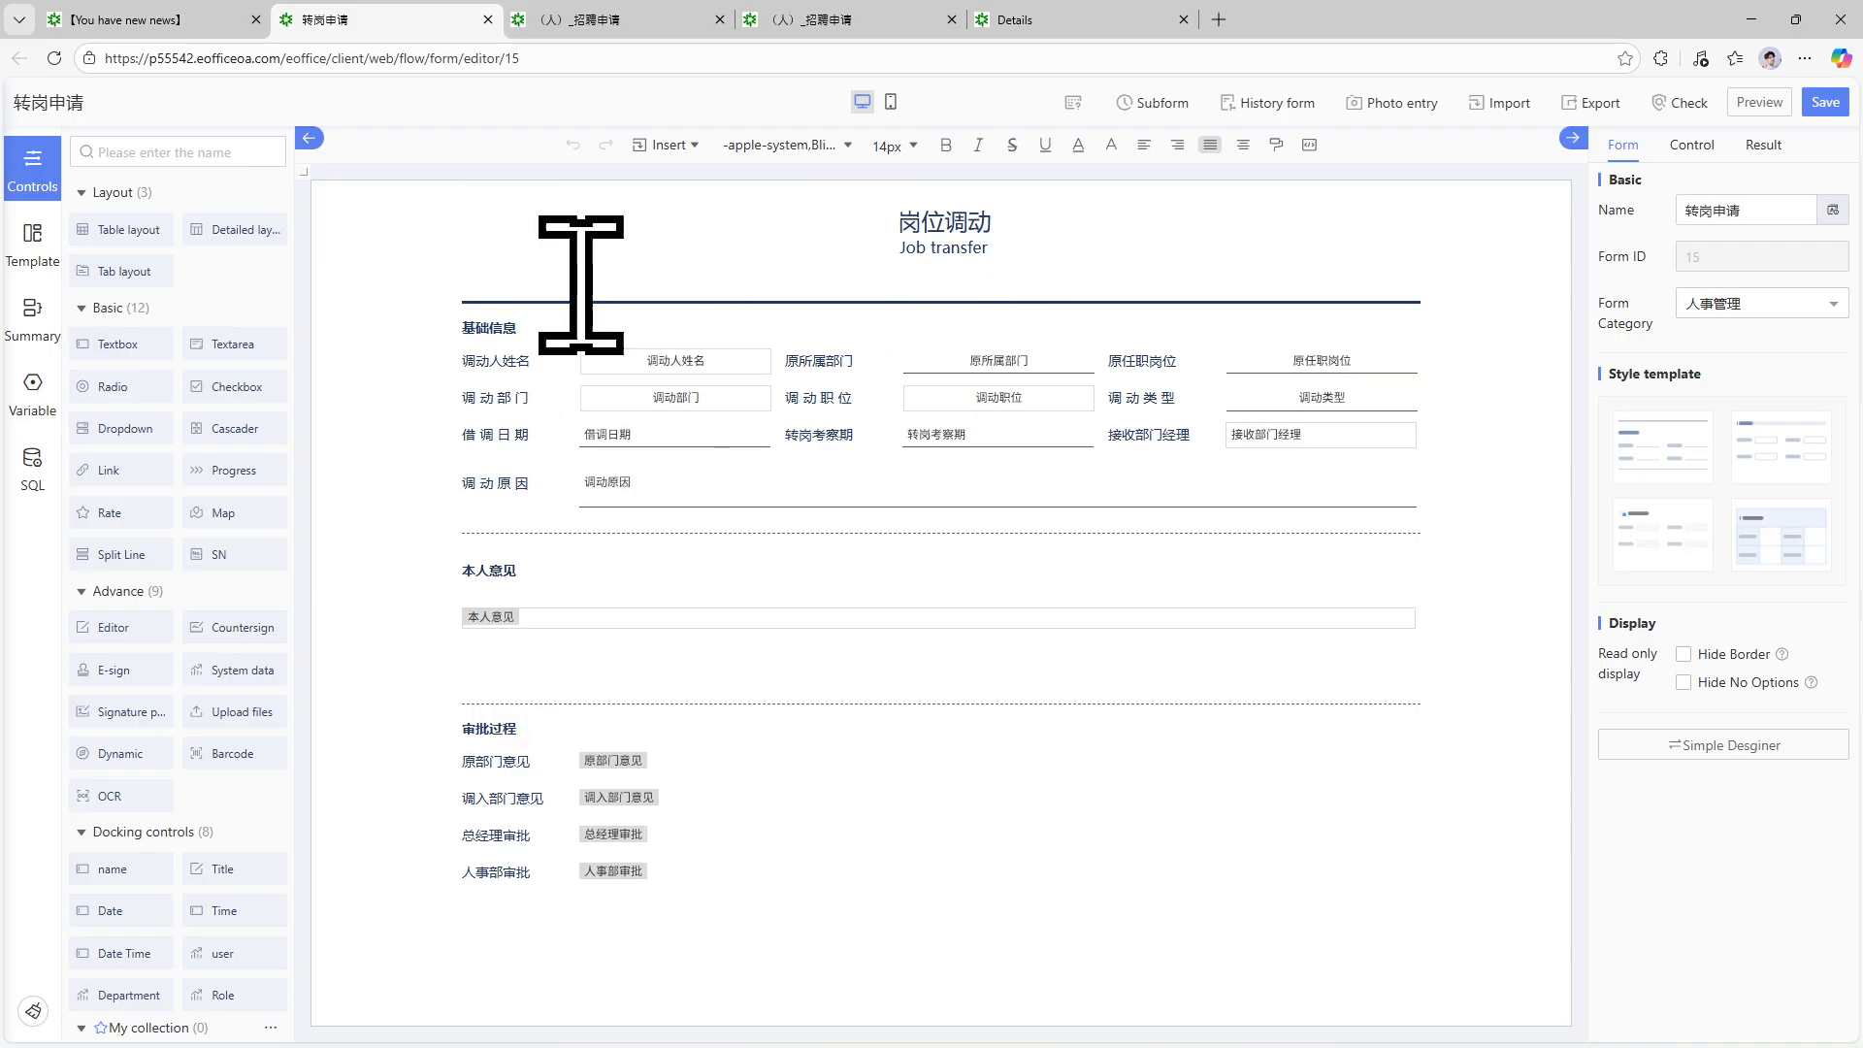
click(487, 19)
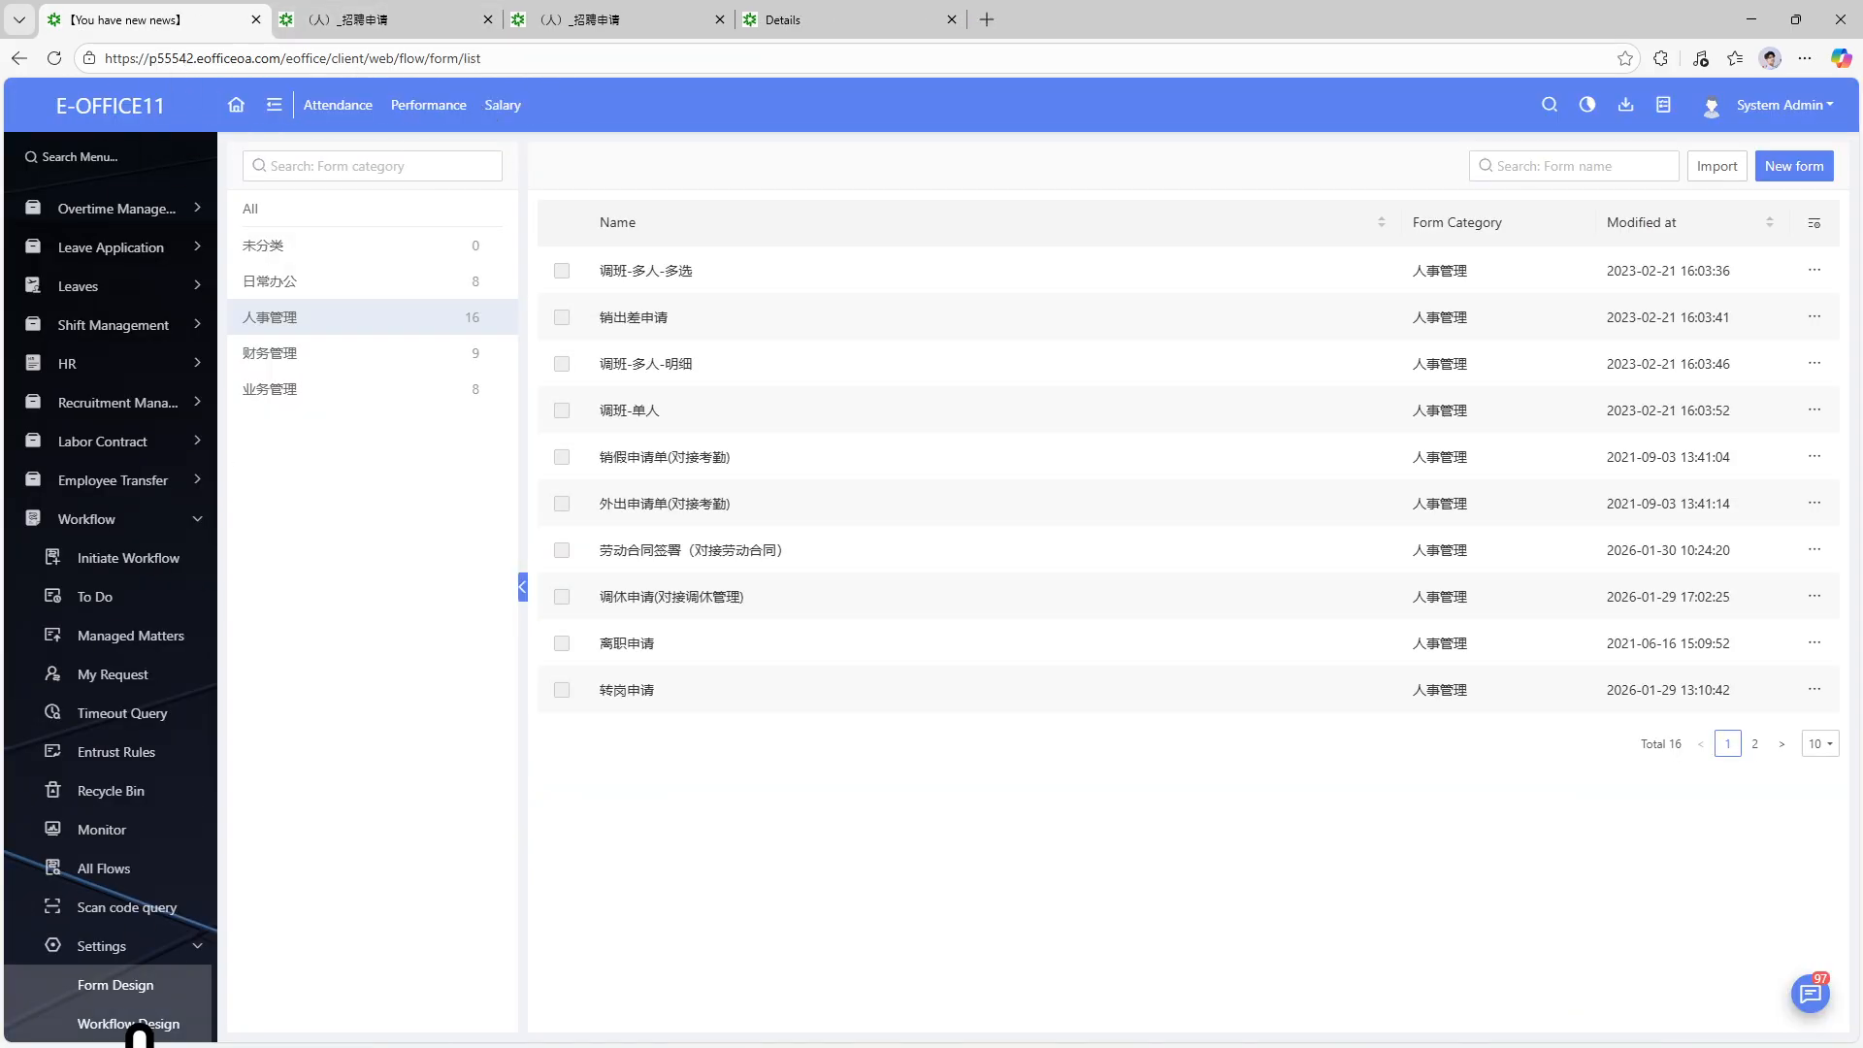
Open the App Studio module center.
scroll(146, 935, down, 4)
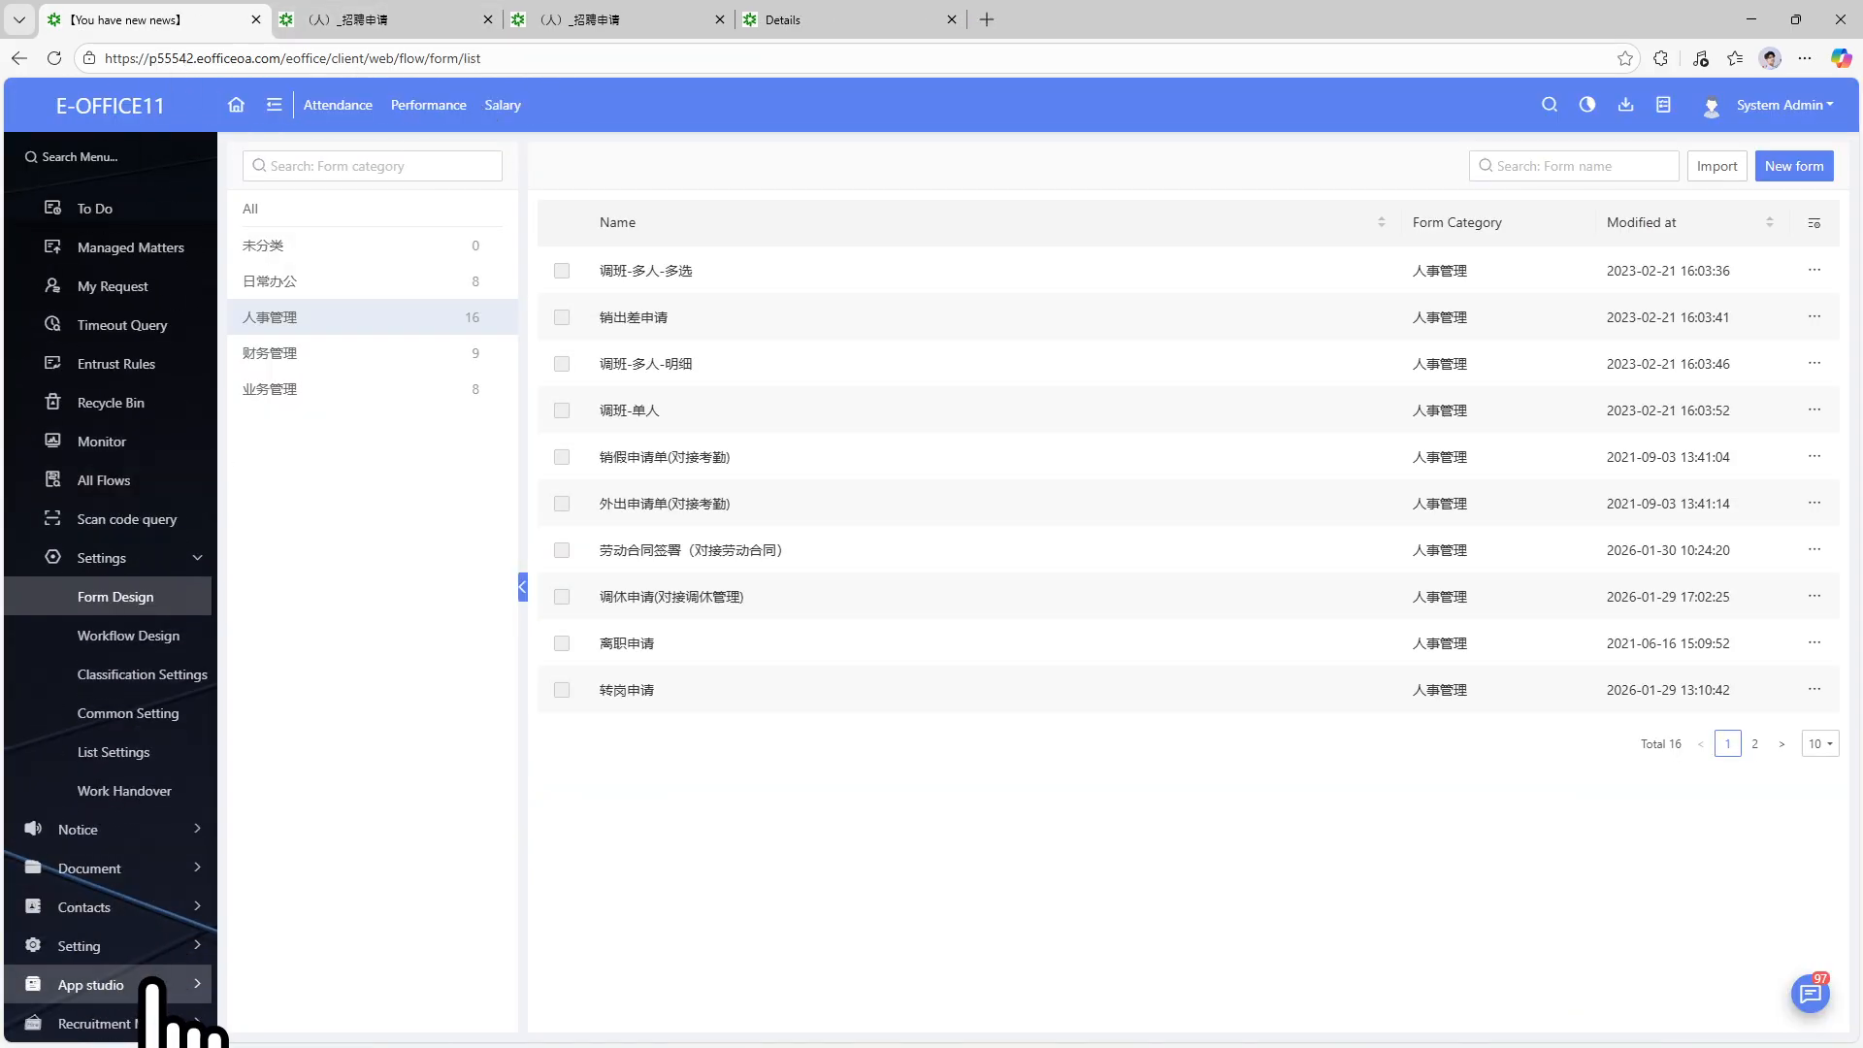
click(146, 982)
click(131, 885)
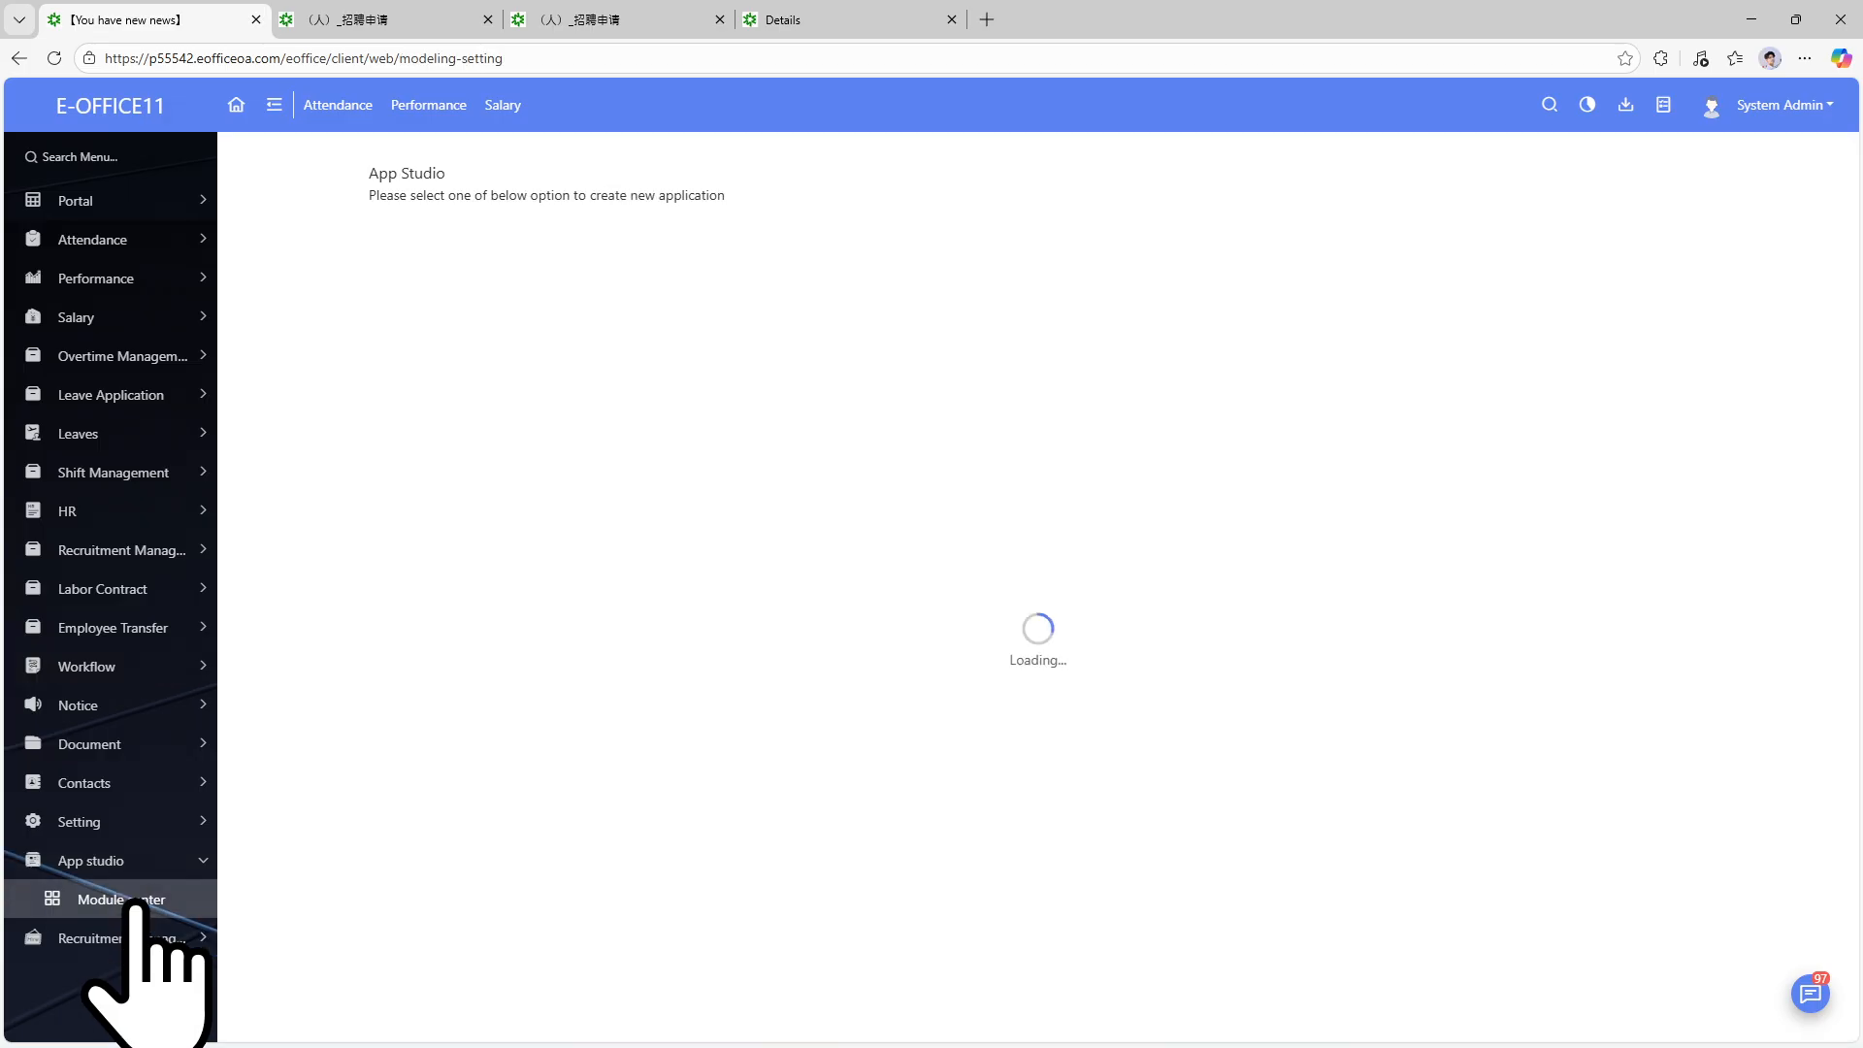
Open the Staff Management form of the Recruitment Management (Modeling) app and select its Job Category field.
click(400, 628)
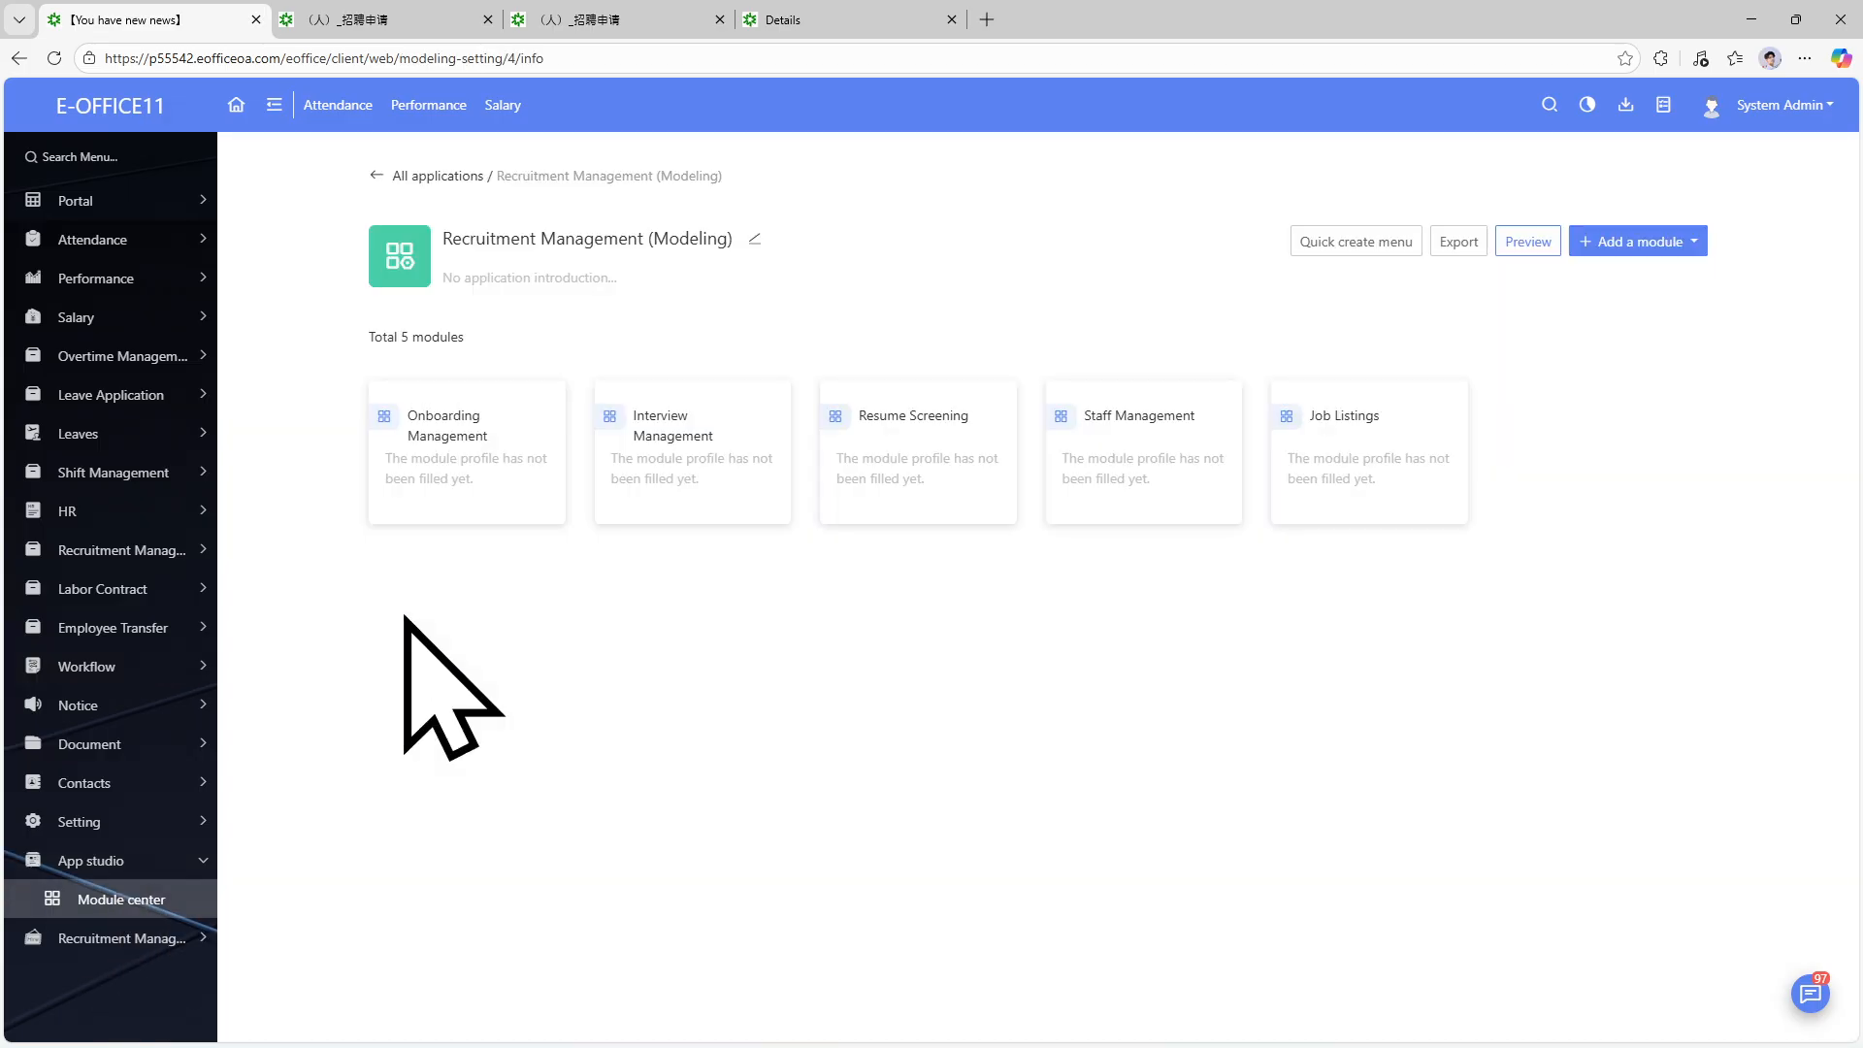
click(1137, 441)
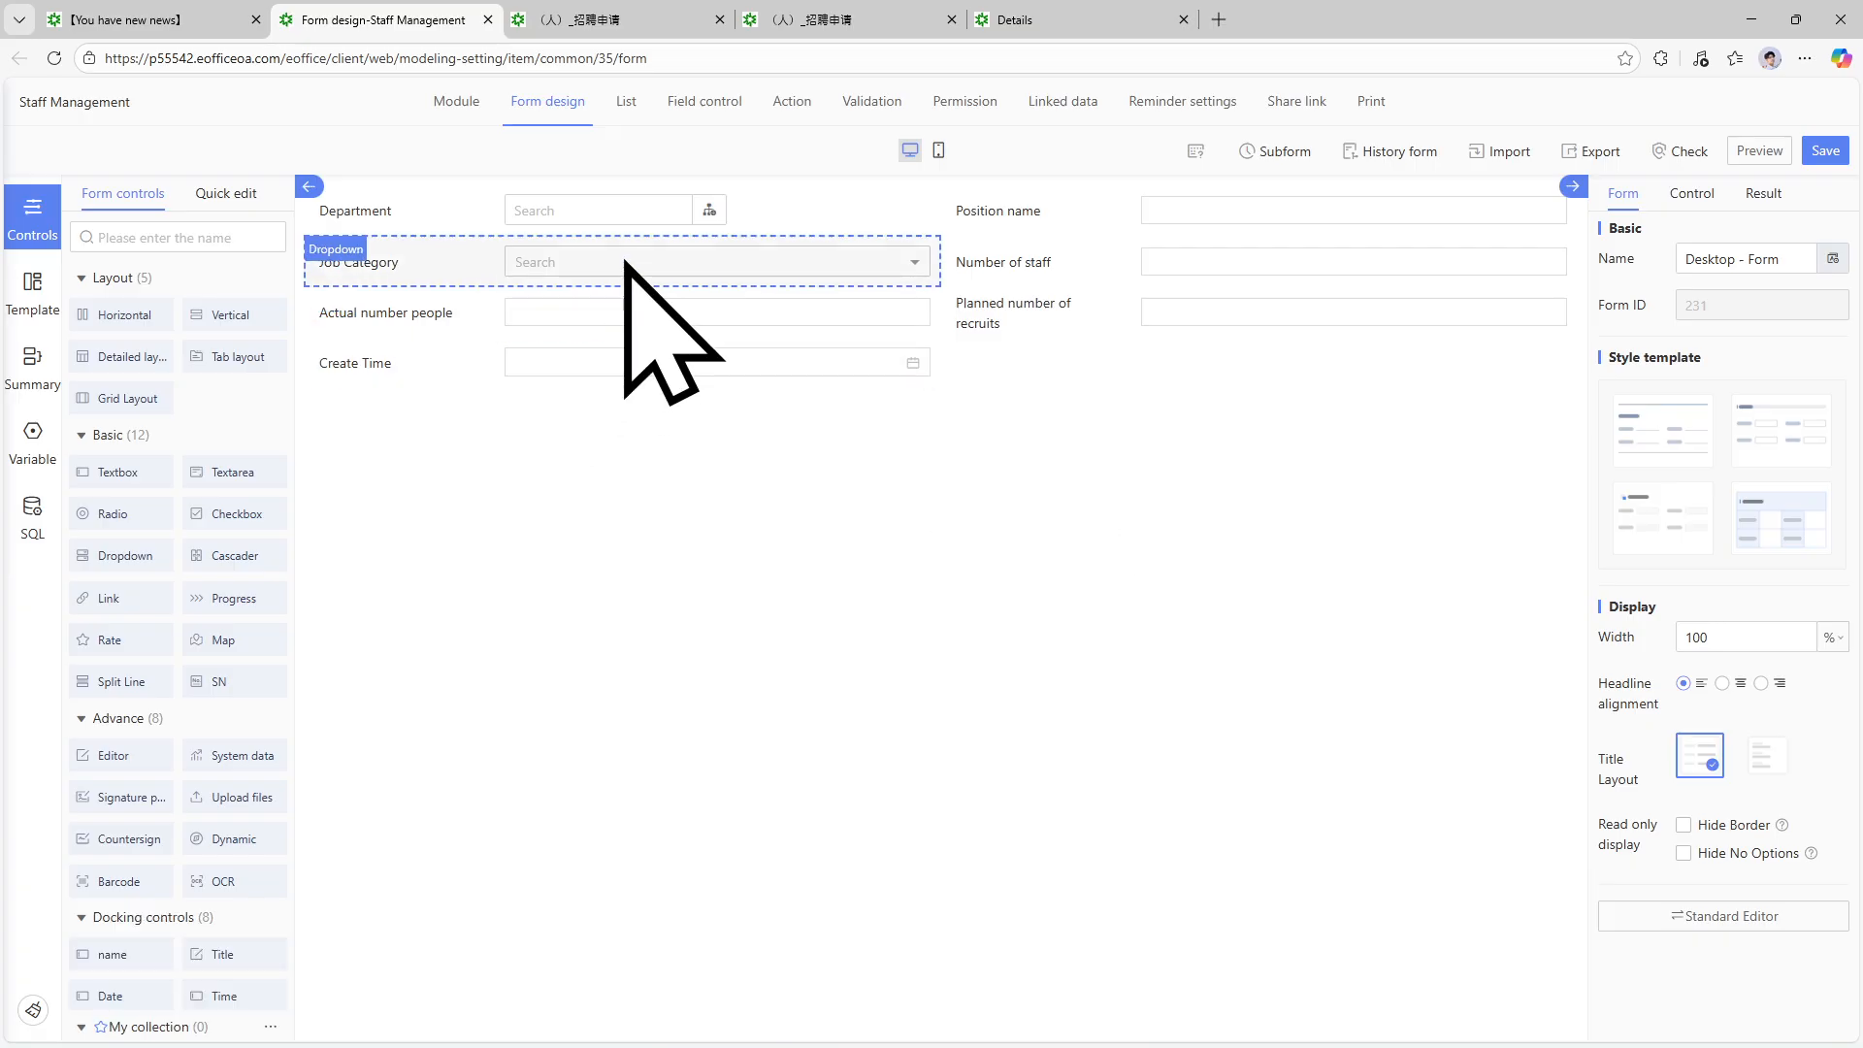
click(400, 263)
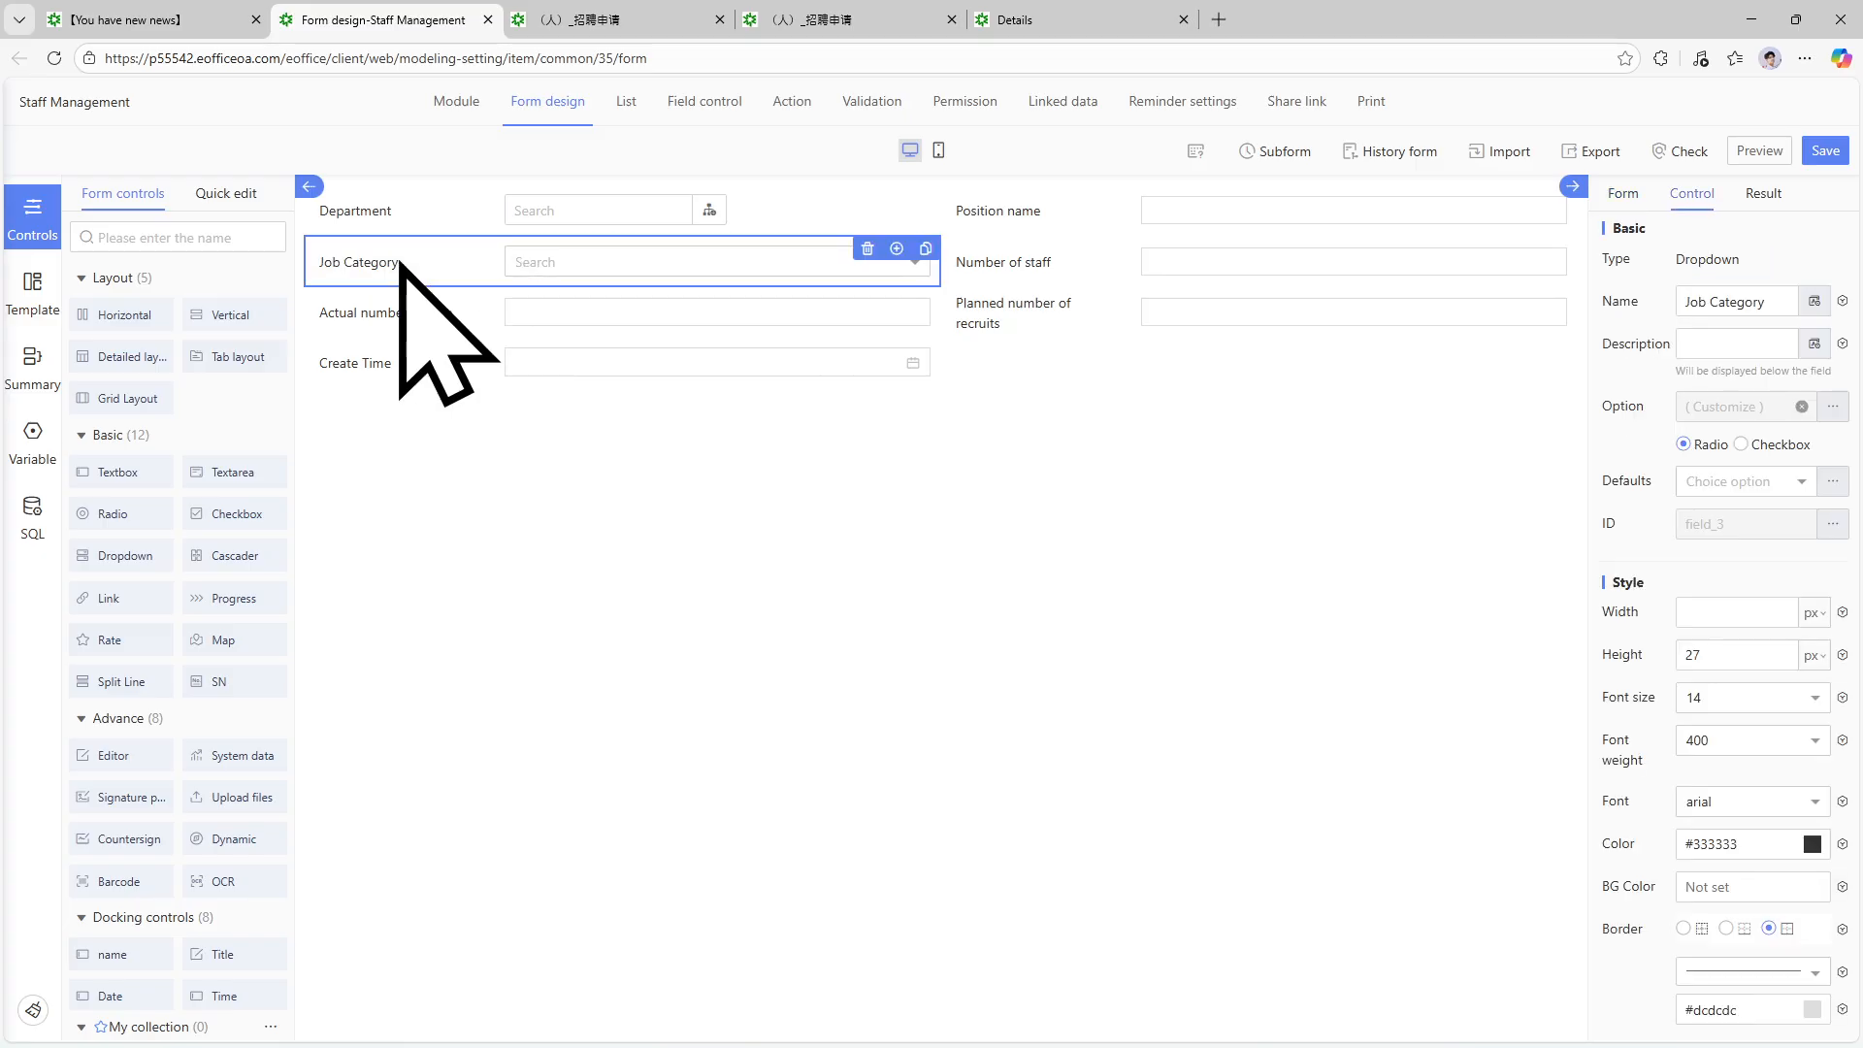
Inspect the Job Category option settings, close them unchanged, and return to the app page.
click(1833, 408)
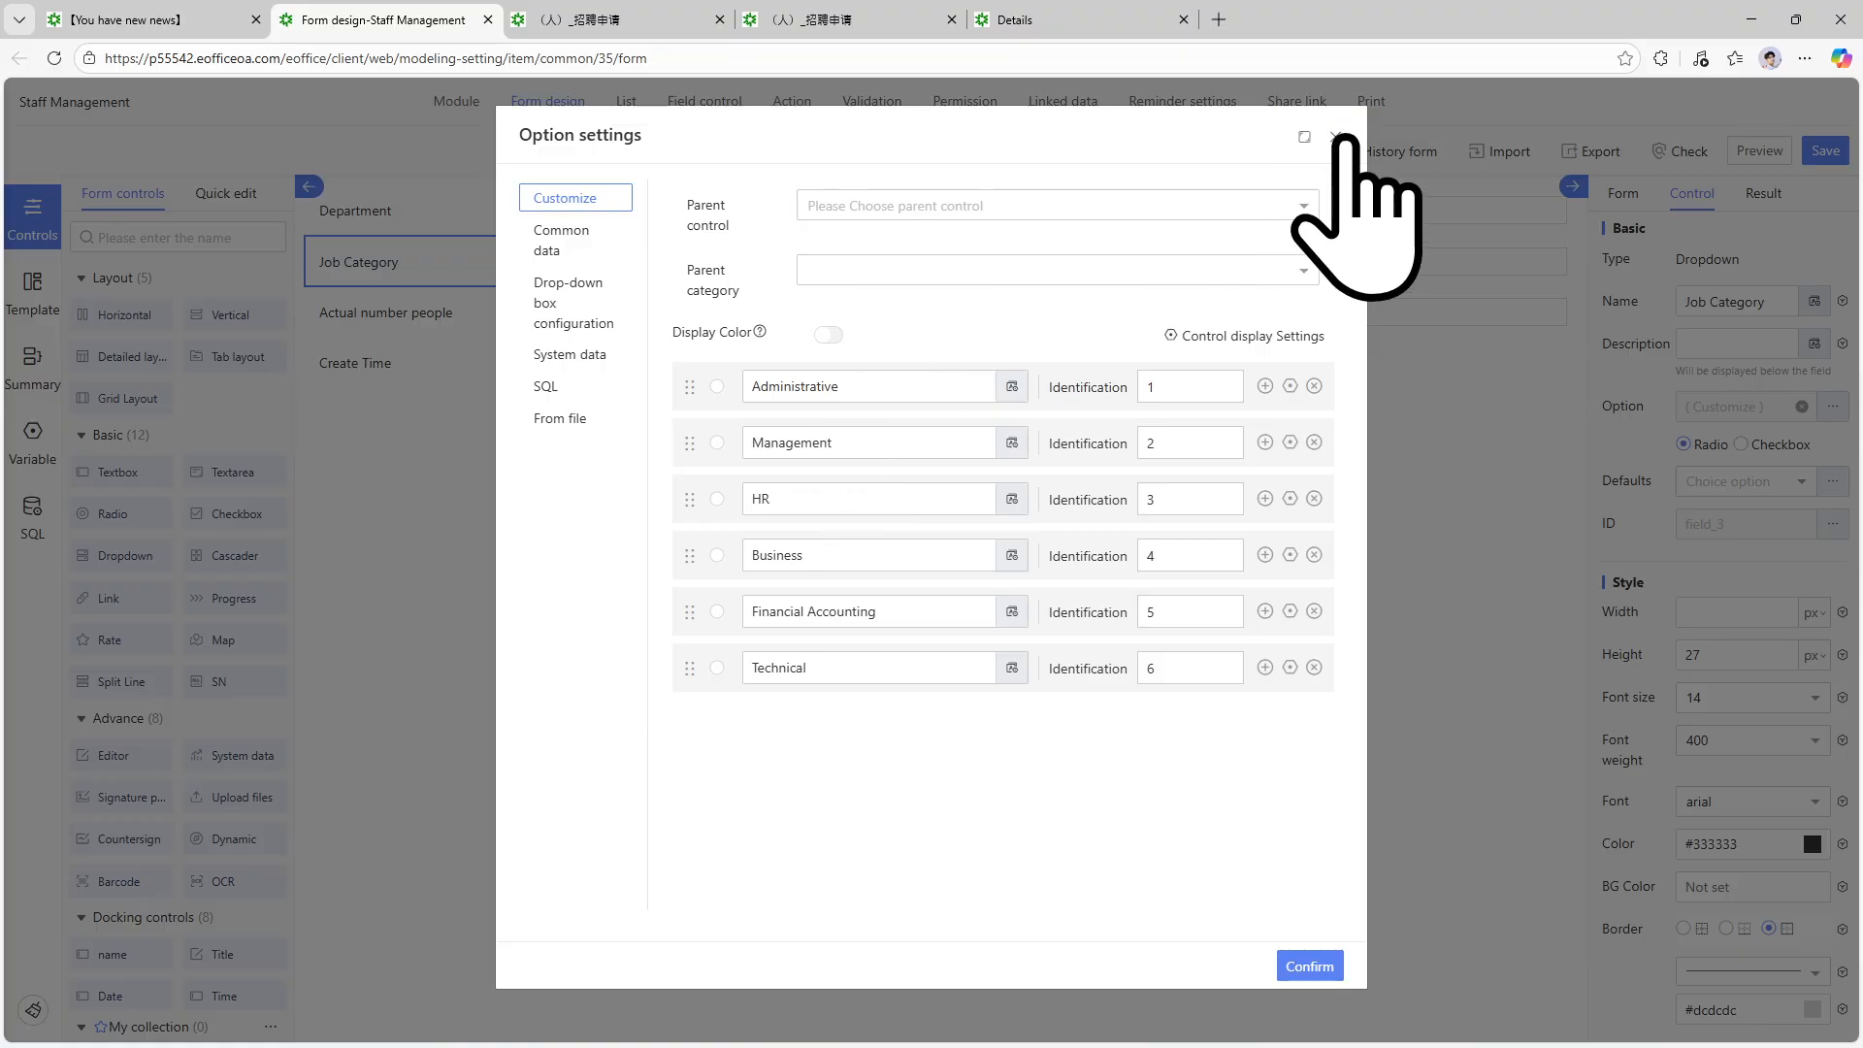
click(1336, 137)
click(190, 12)
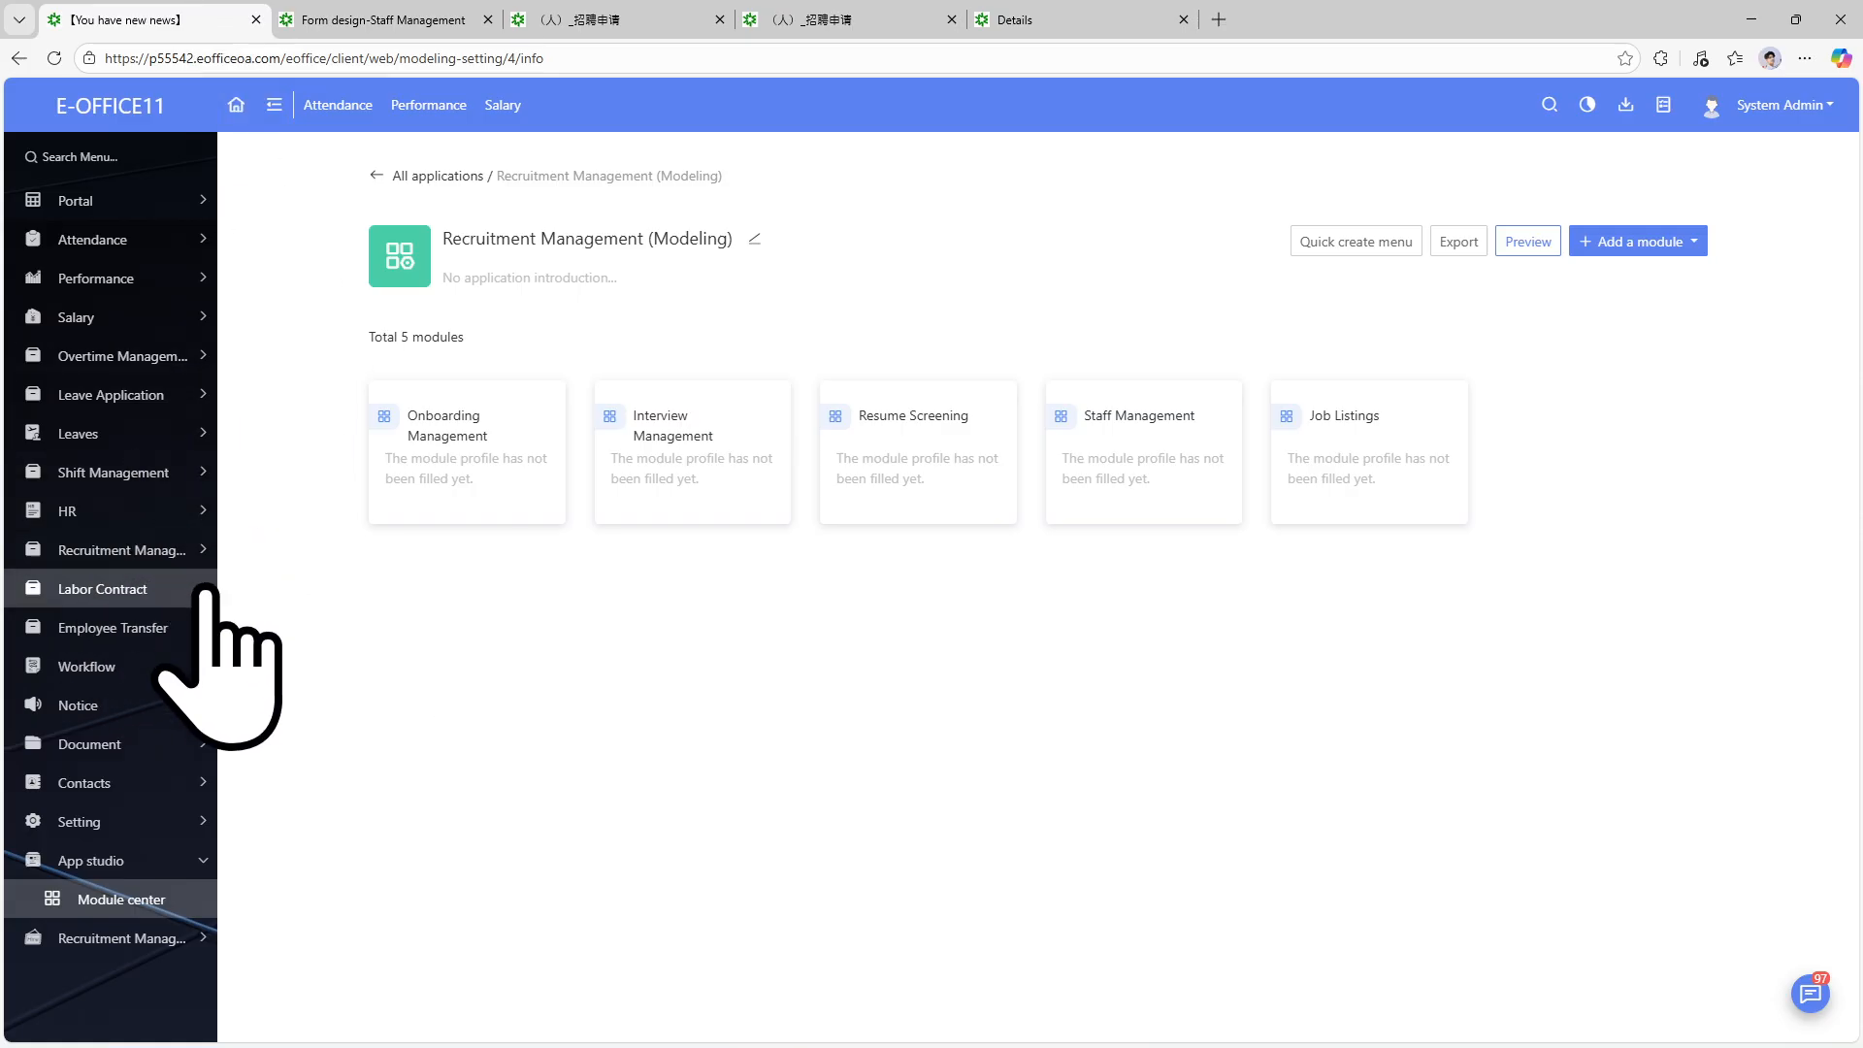
Open Recruitment Management > Resume Screening and view the first candidate's resume details.
click(160, 551)
click(152, 747)
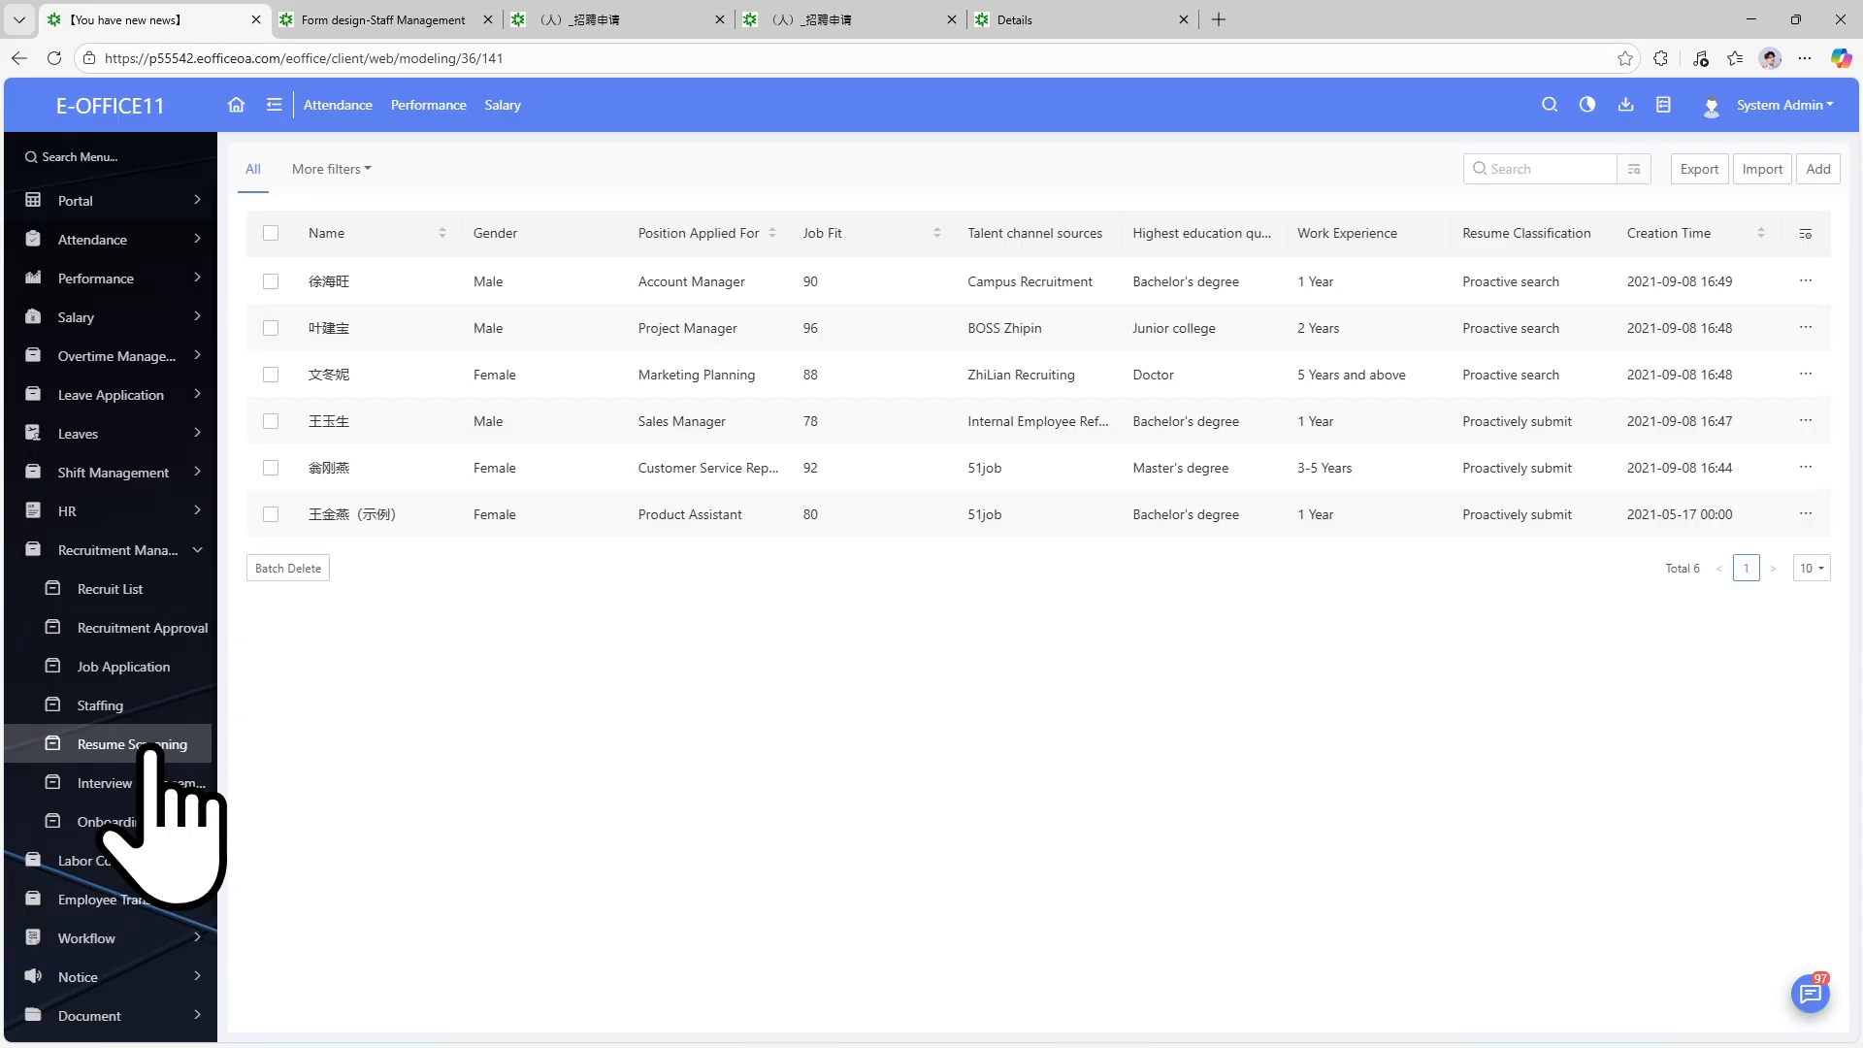
click(1802, 291)
click(1791, 295)
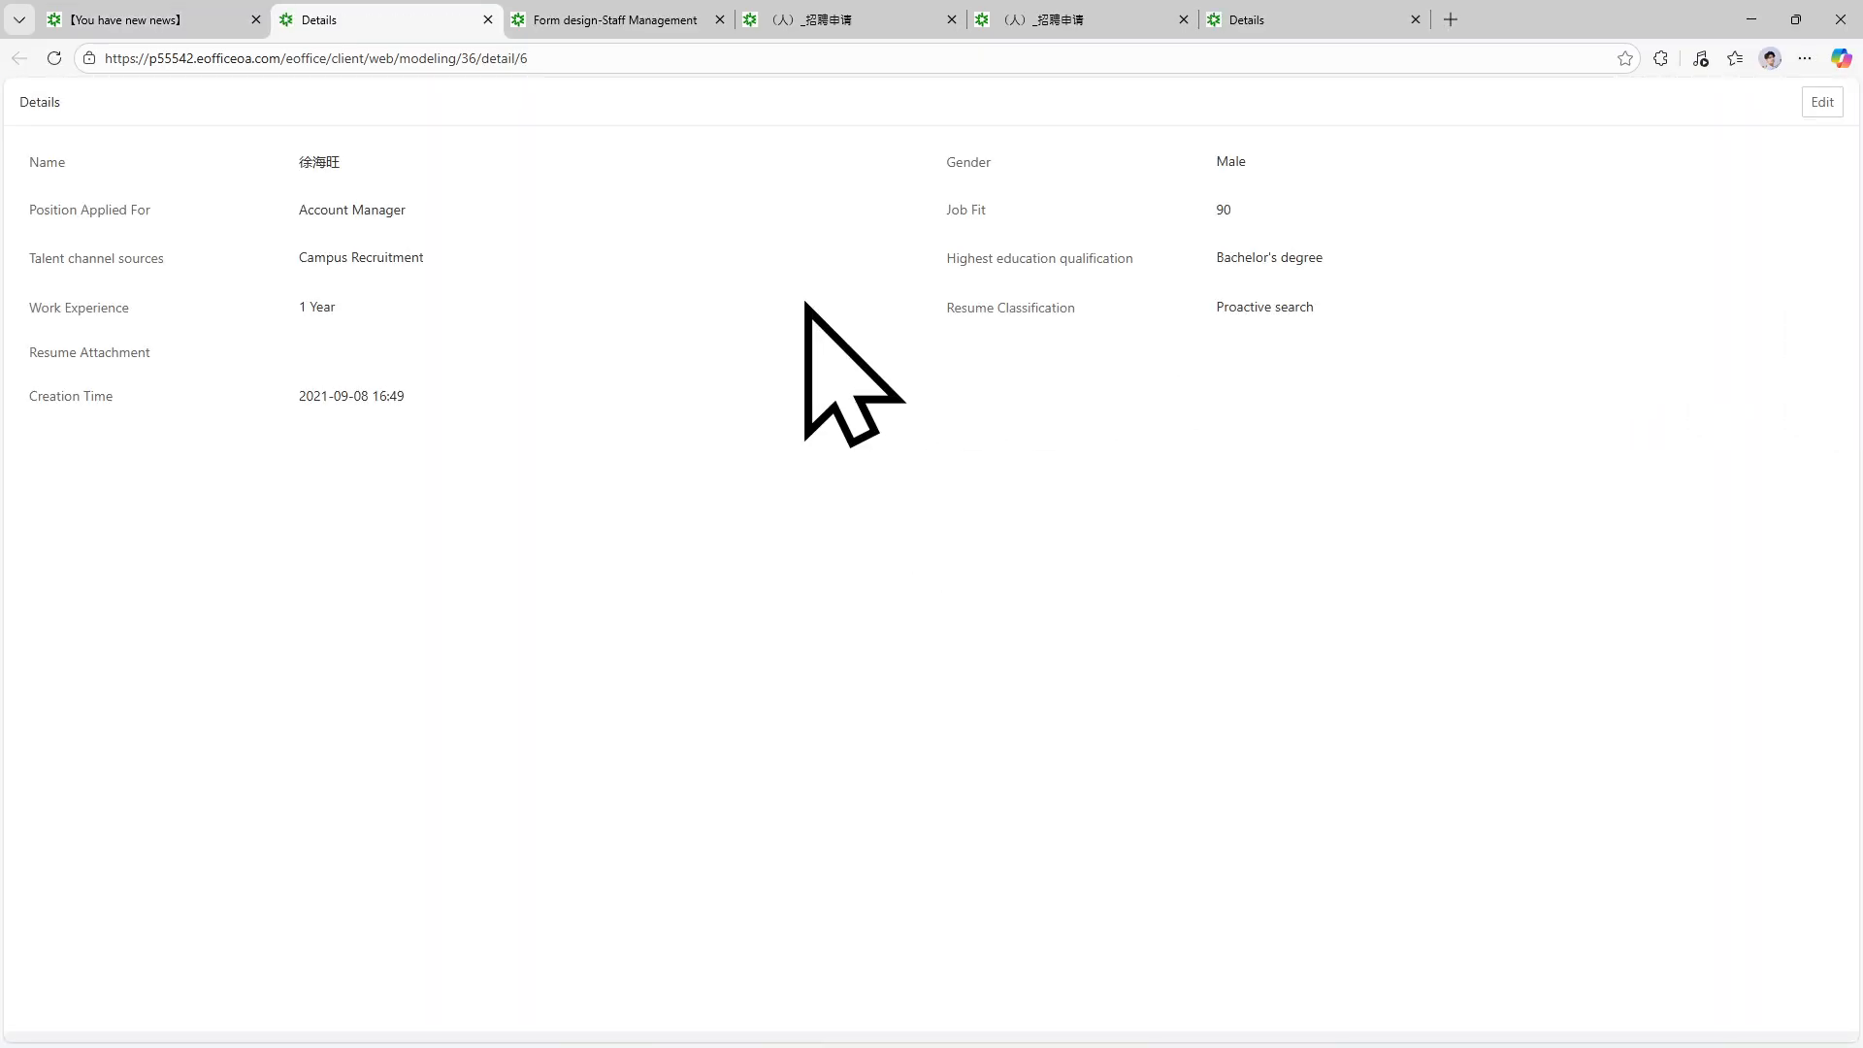
Return to the first tab and open Workflow > Initiate Workflow.
click(117, 16)
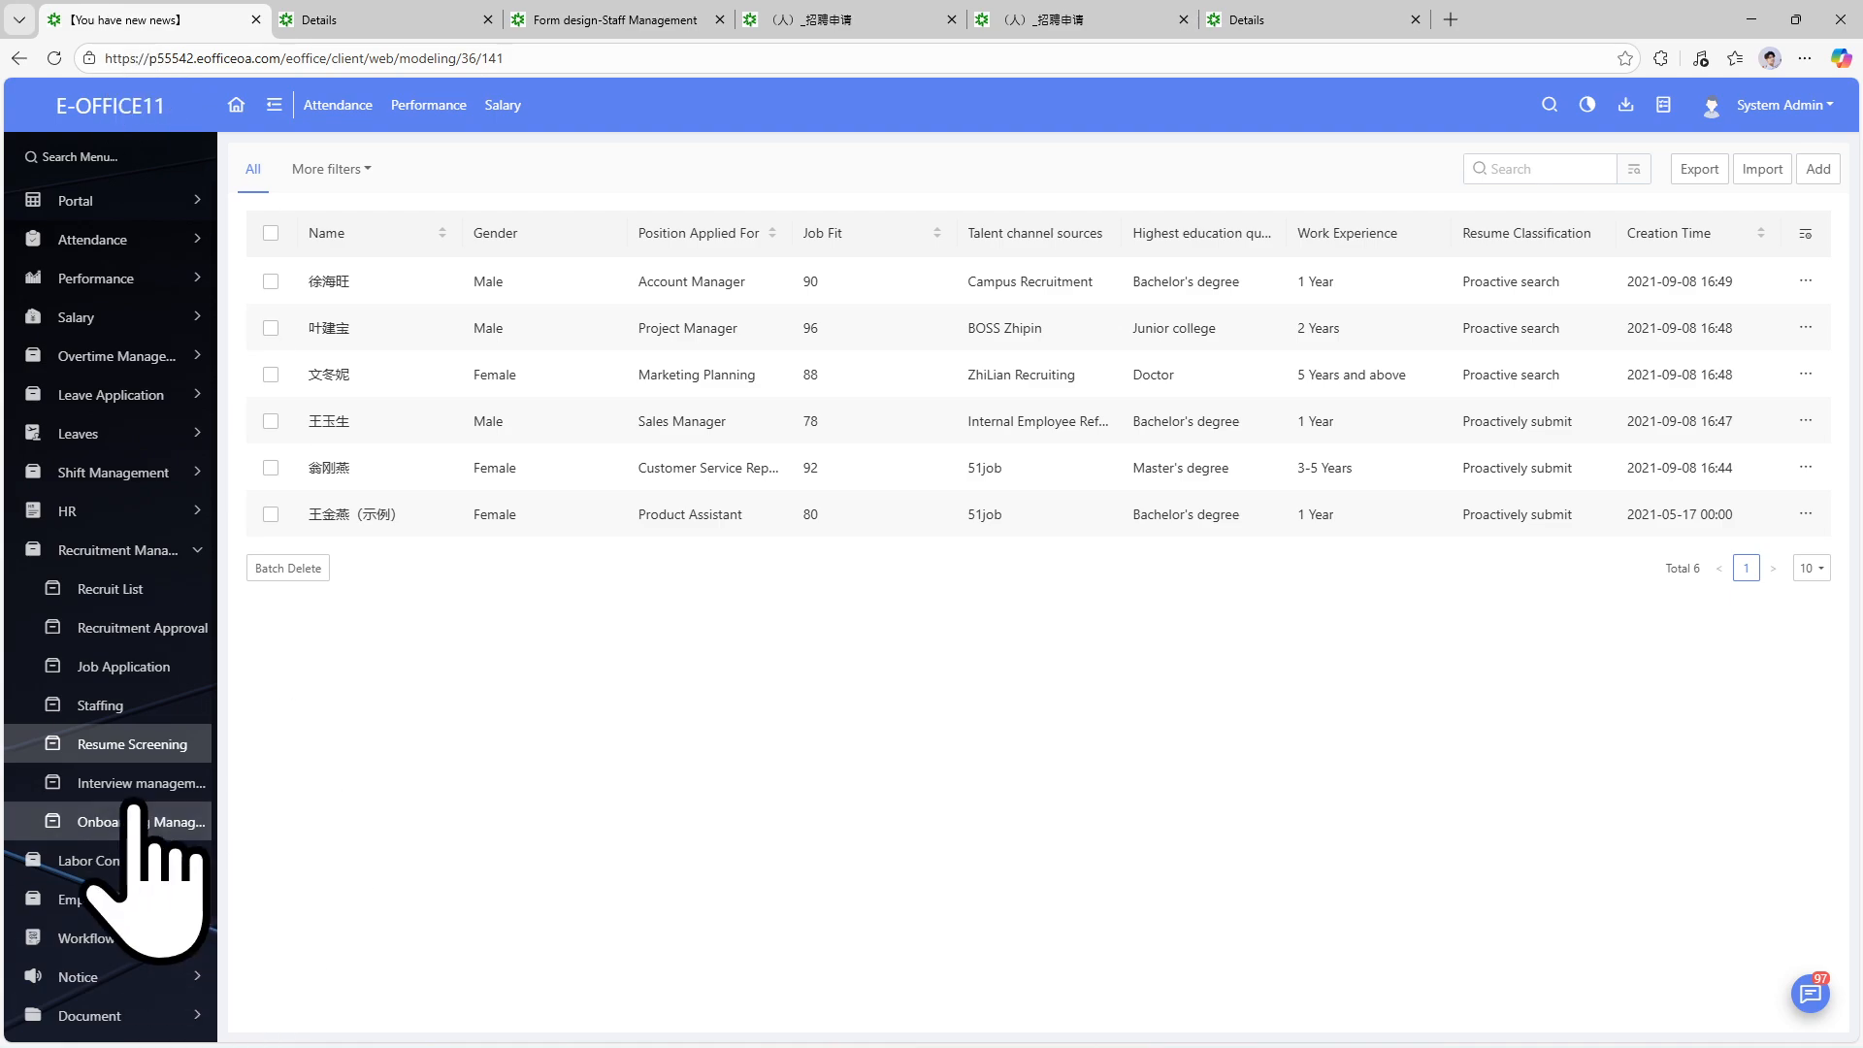
click(189, 939)
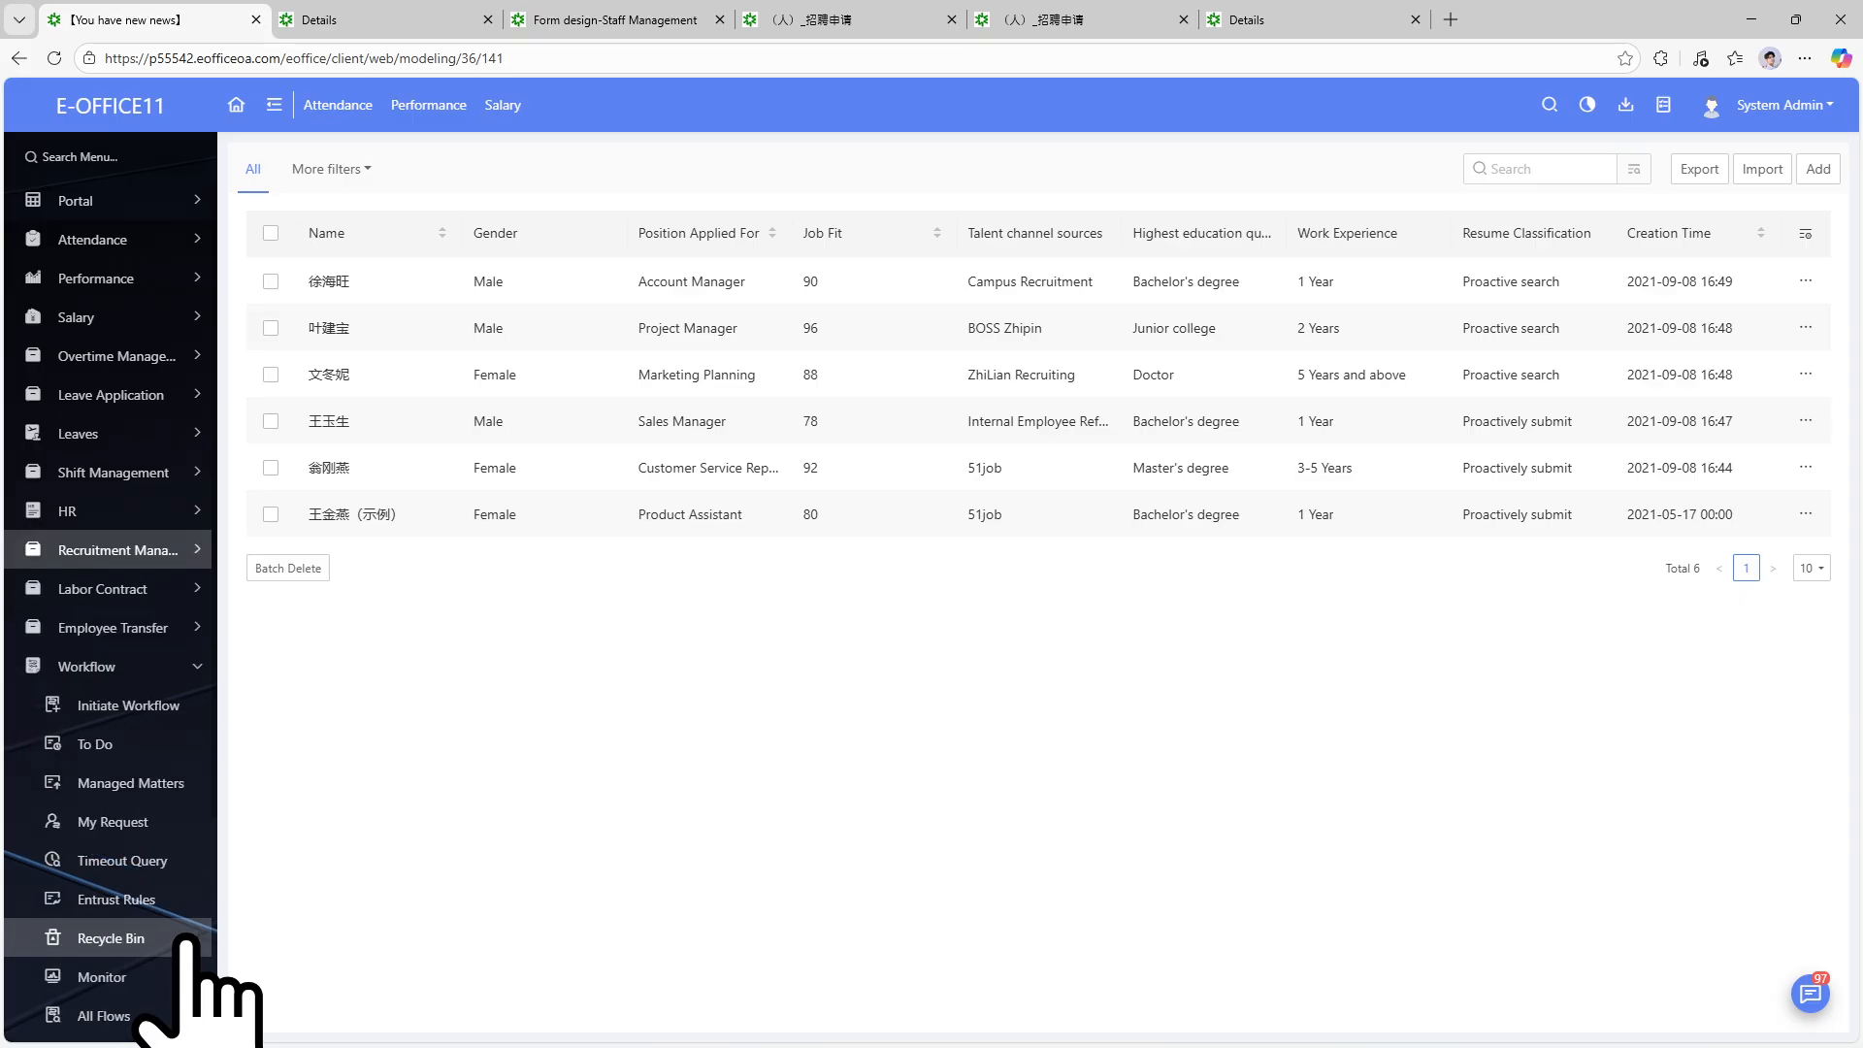
click(136, 723)
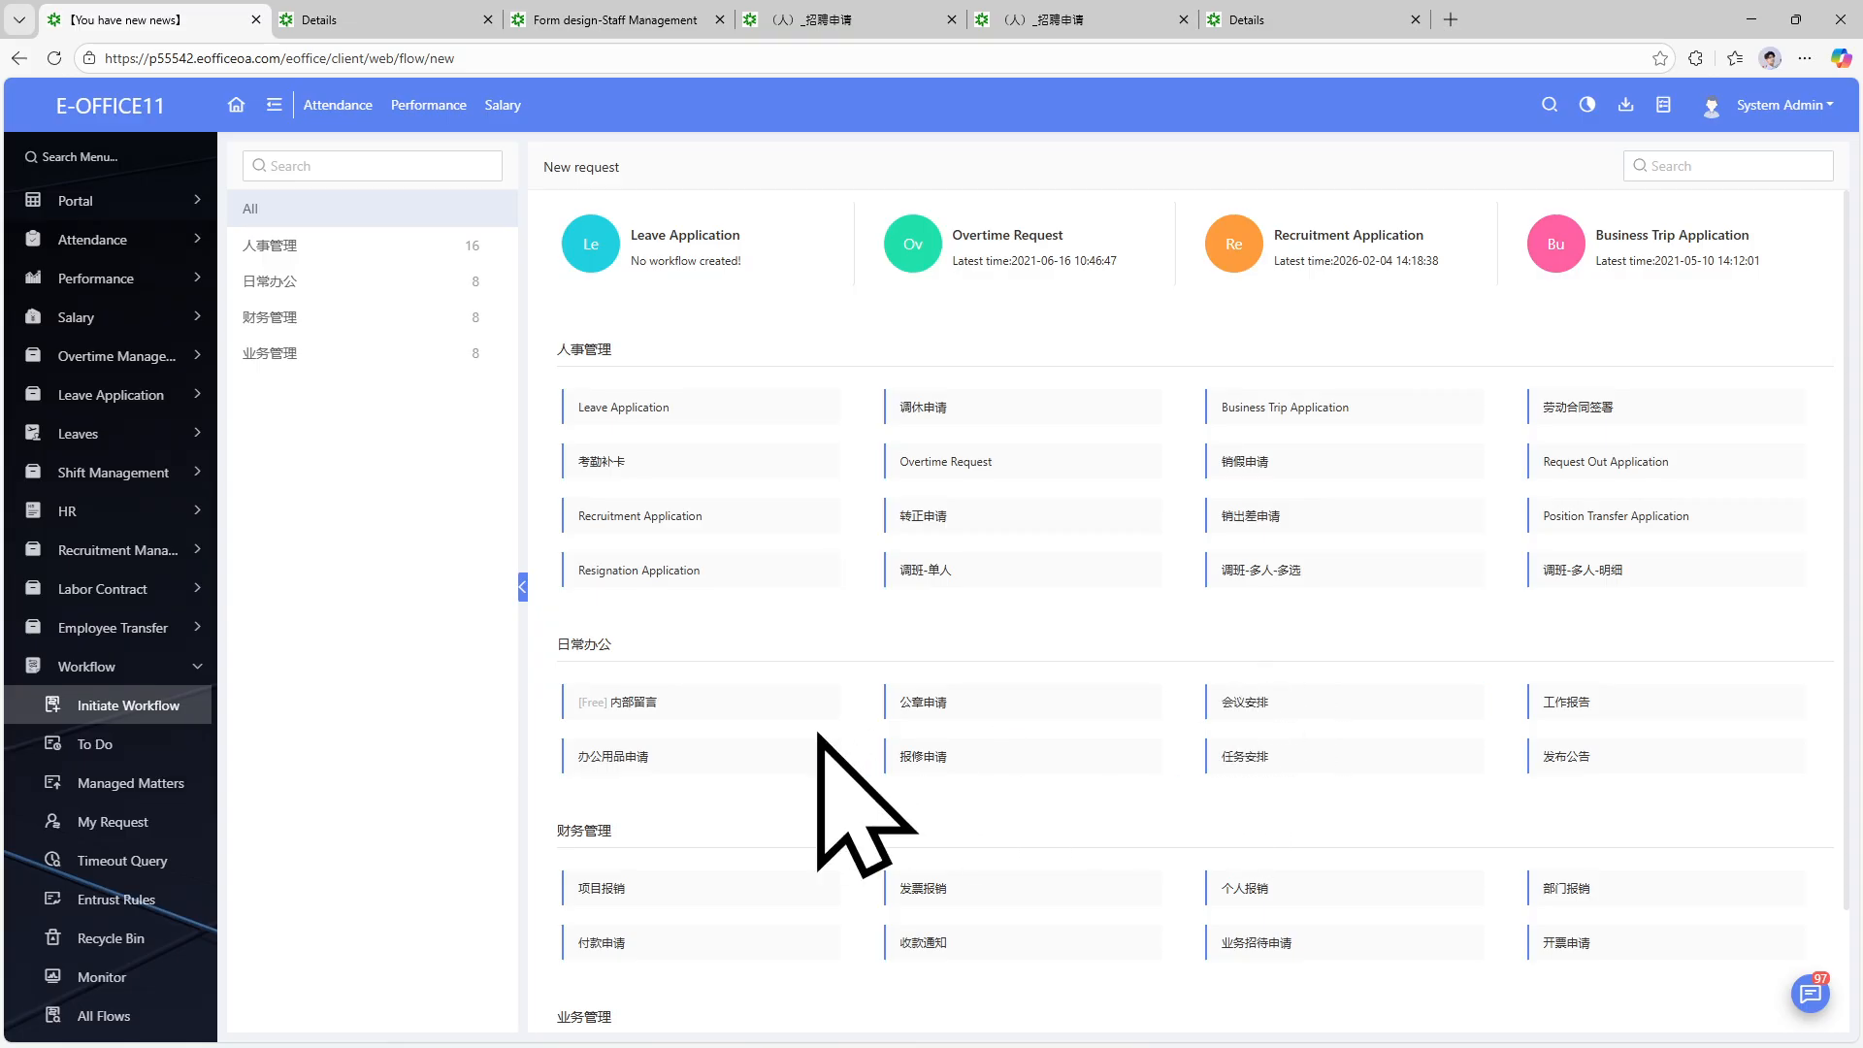
View the Interview management records, then go back to the six-candidate Resume Screening list.
scroll(749, 734, down, 2)
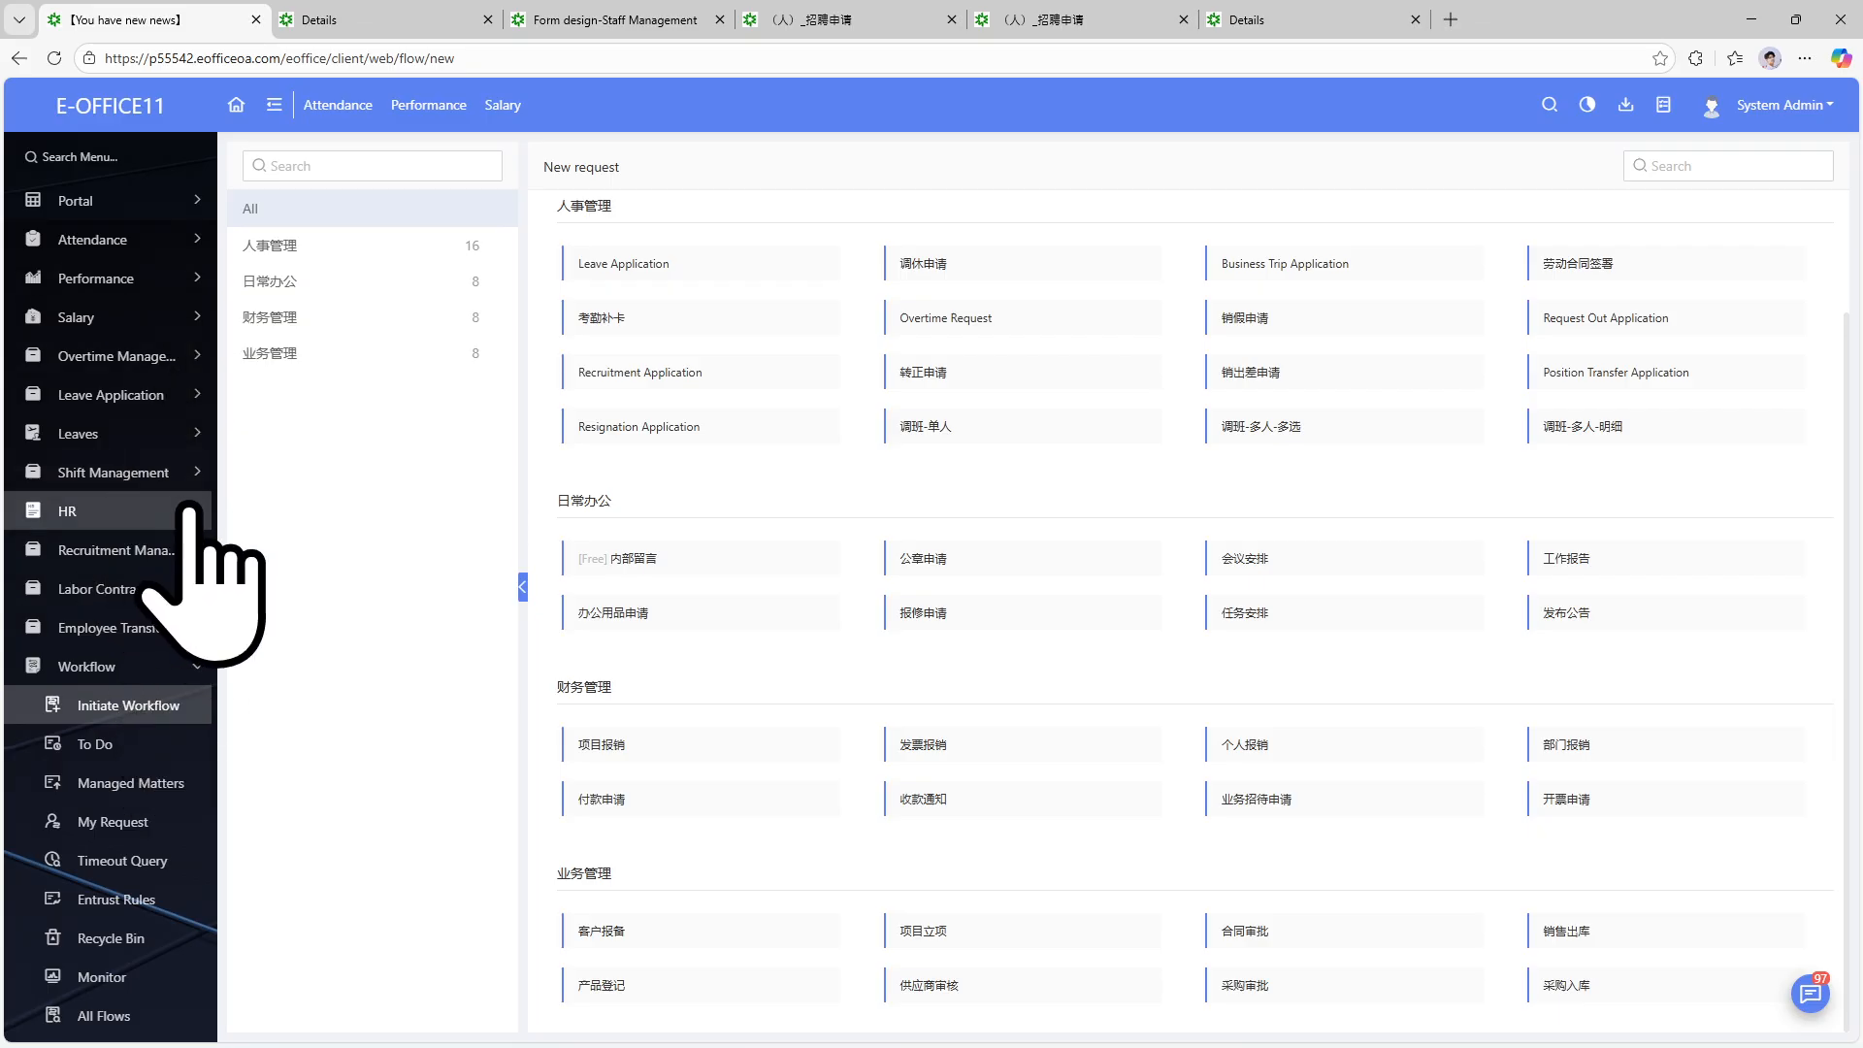
click(199, 551)
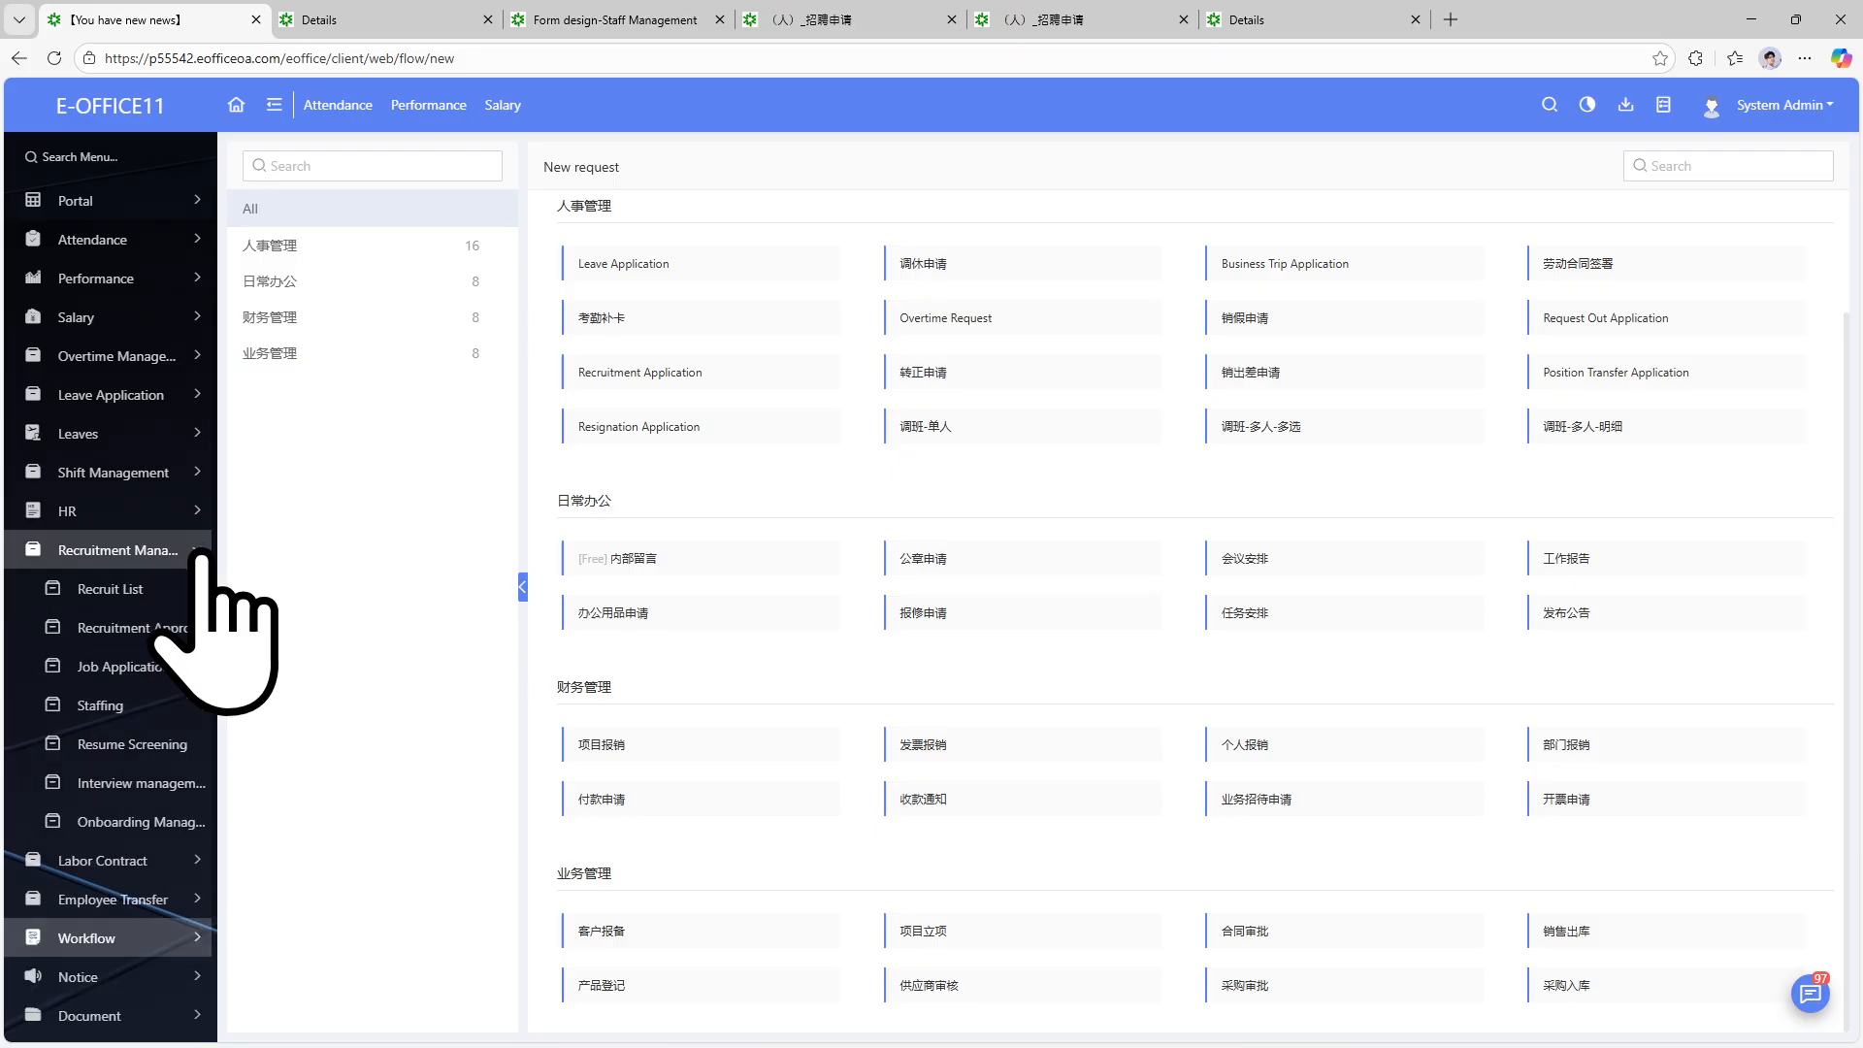
click(136, 786)
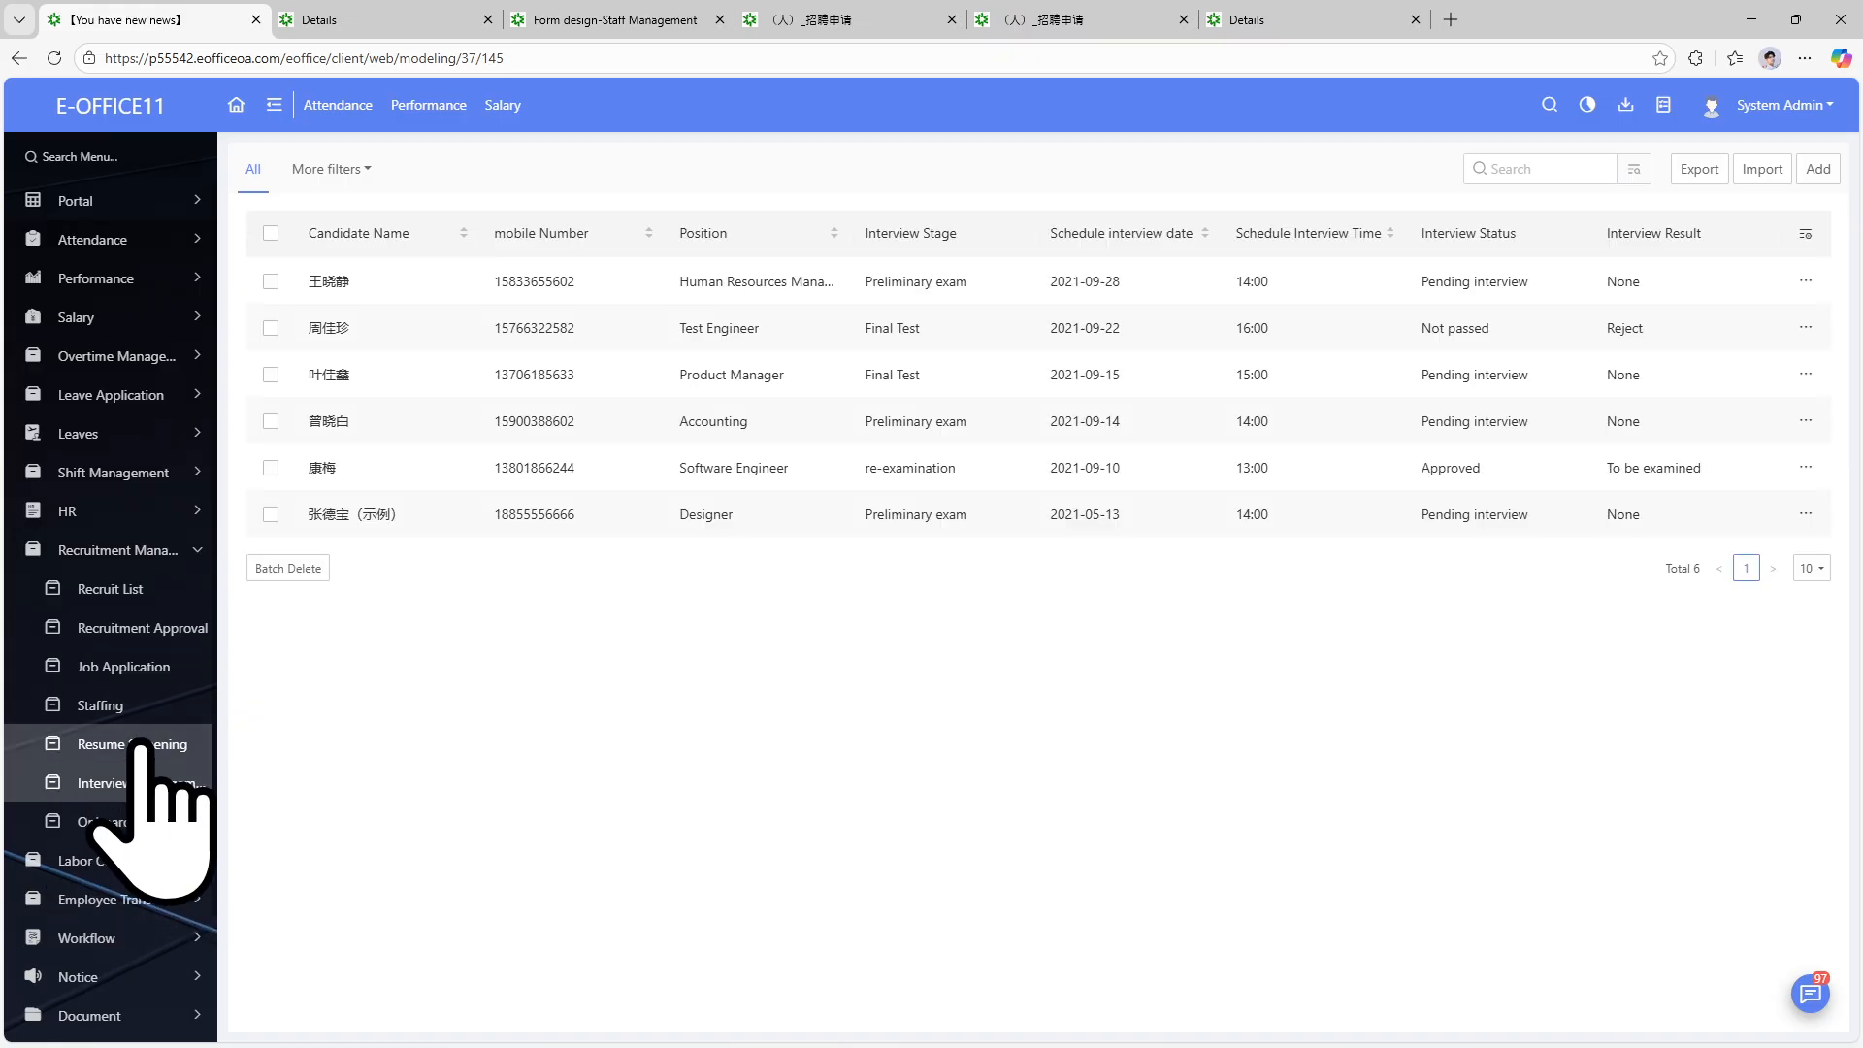
click(131, 745)
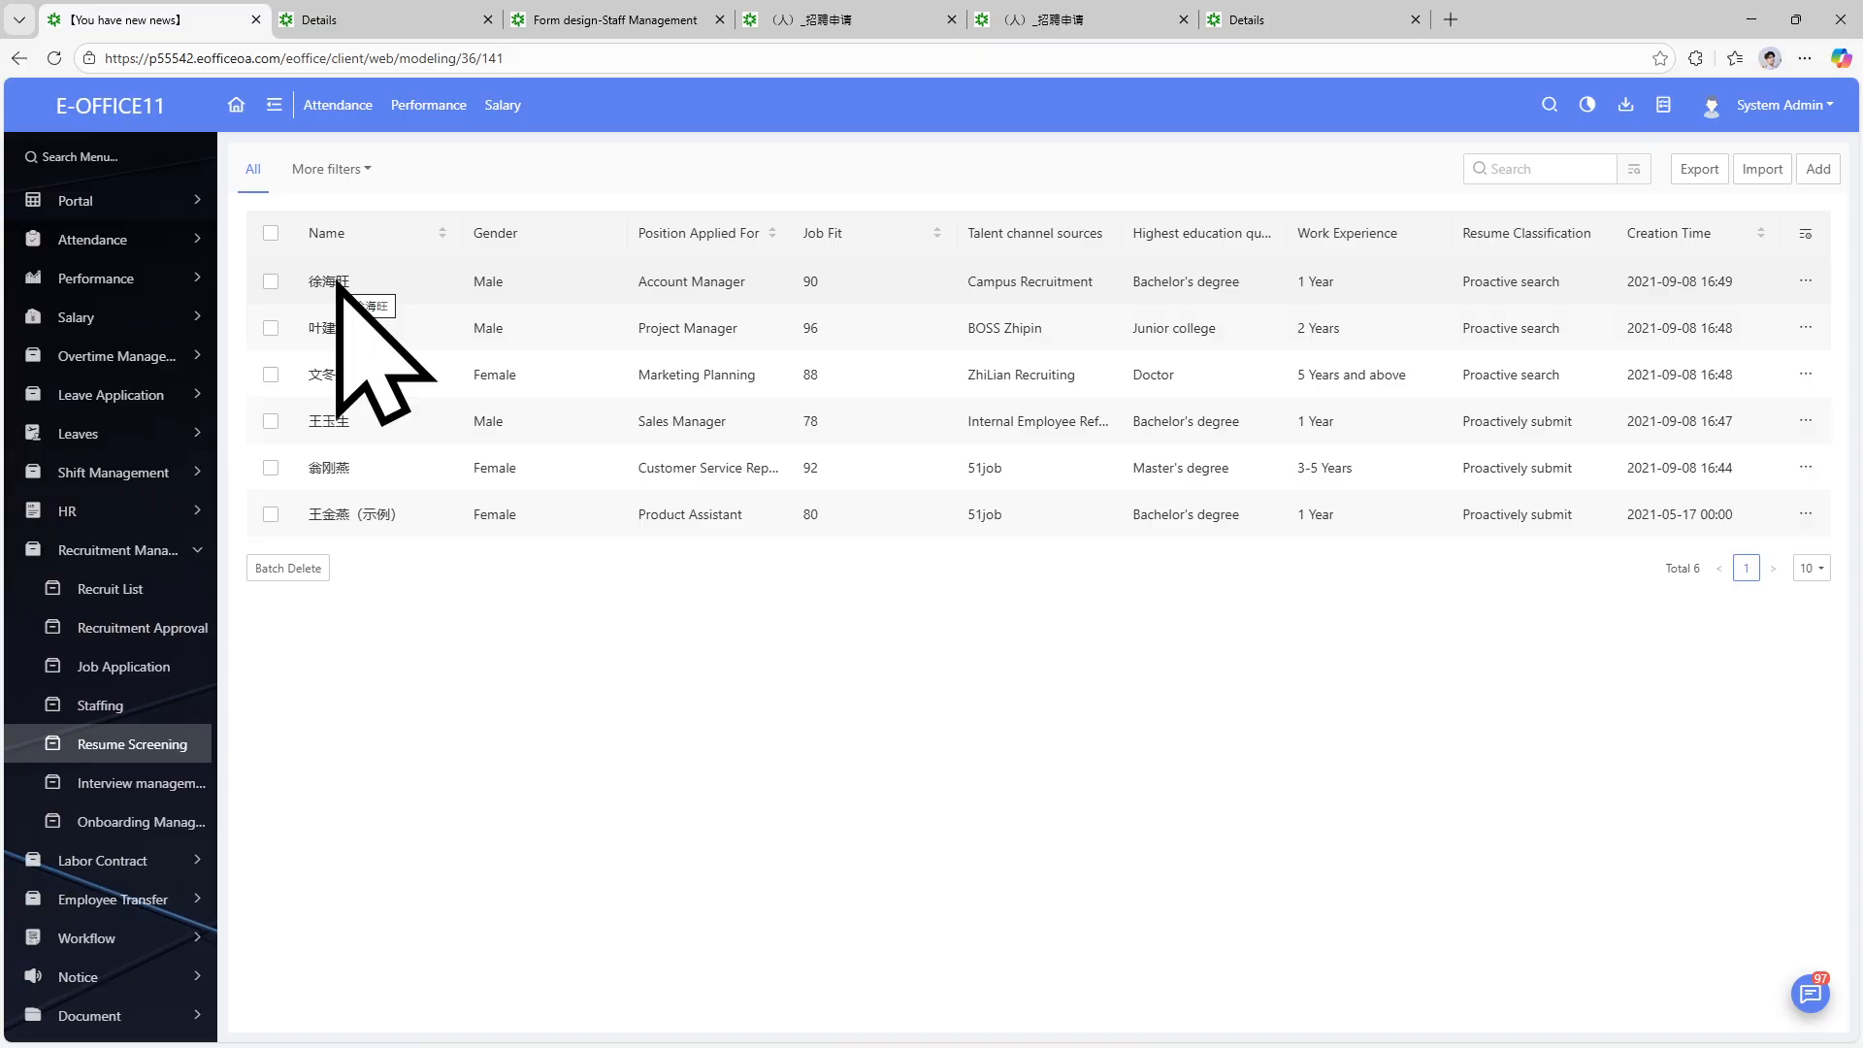
Add a resume with the candidate's name, Business Analyst position, JobHunt Web channel and Male gender.
click(1822, 171)
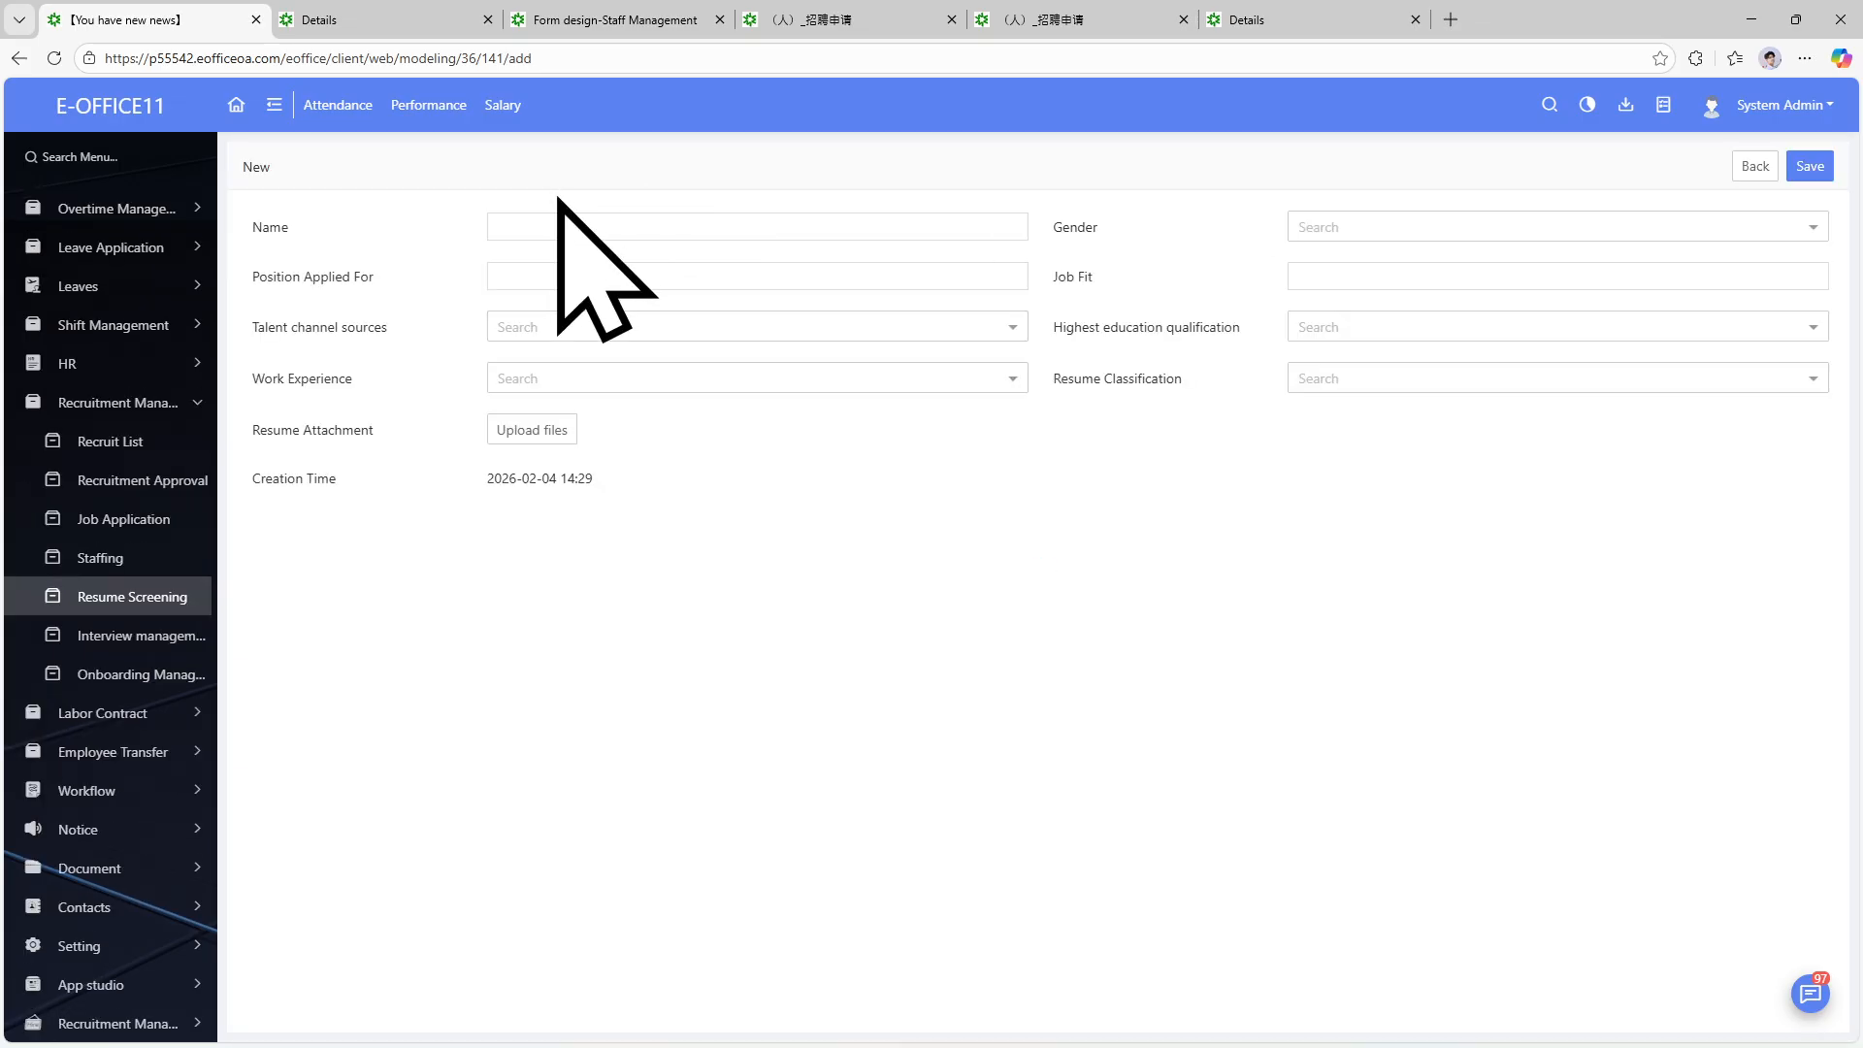
click(574, 216)
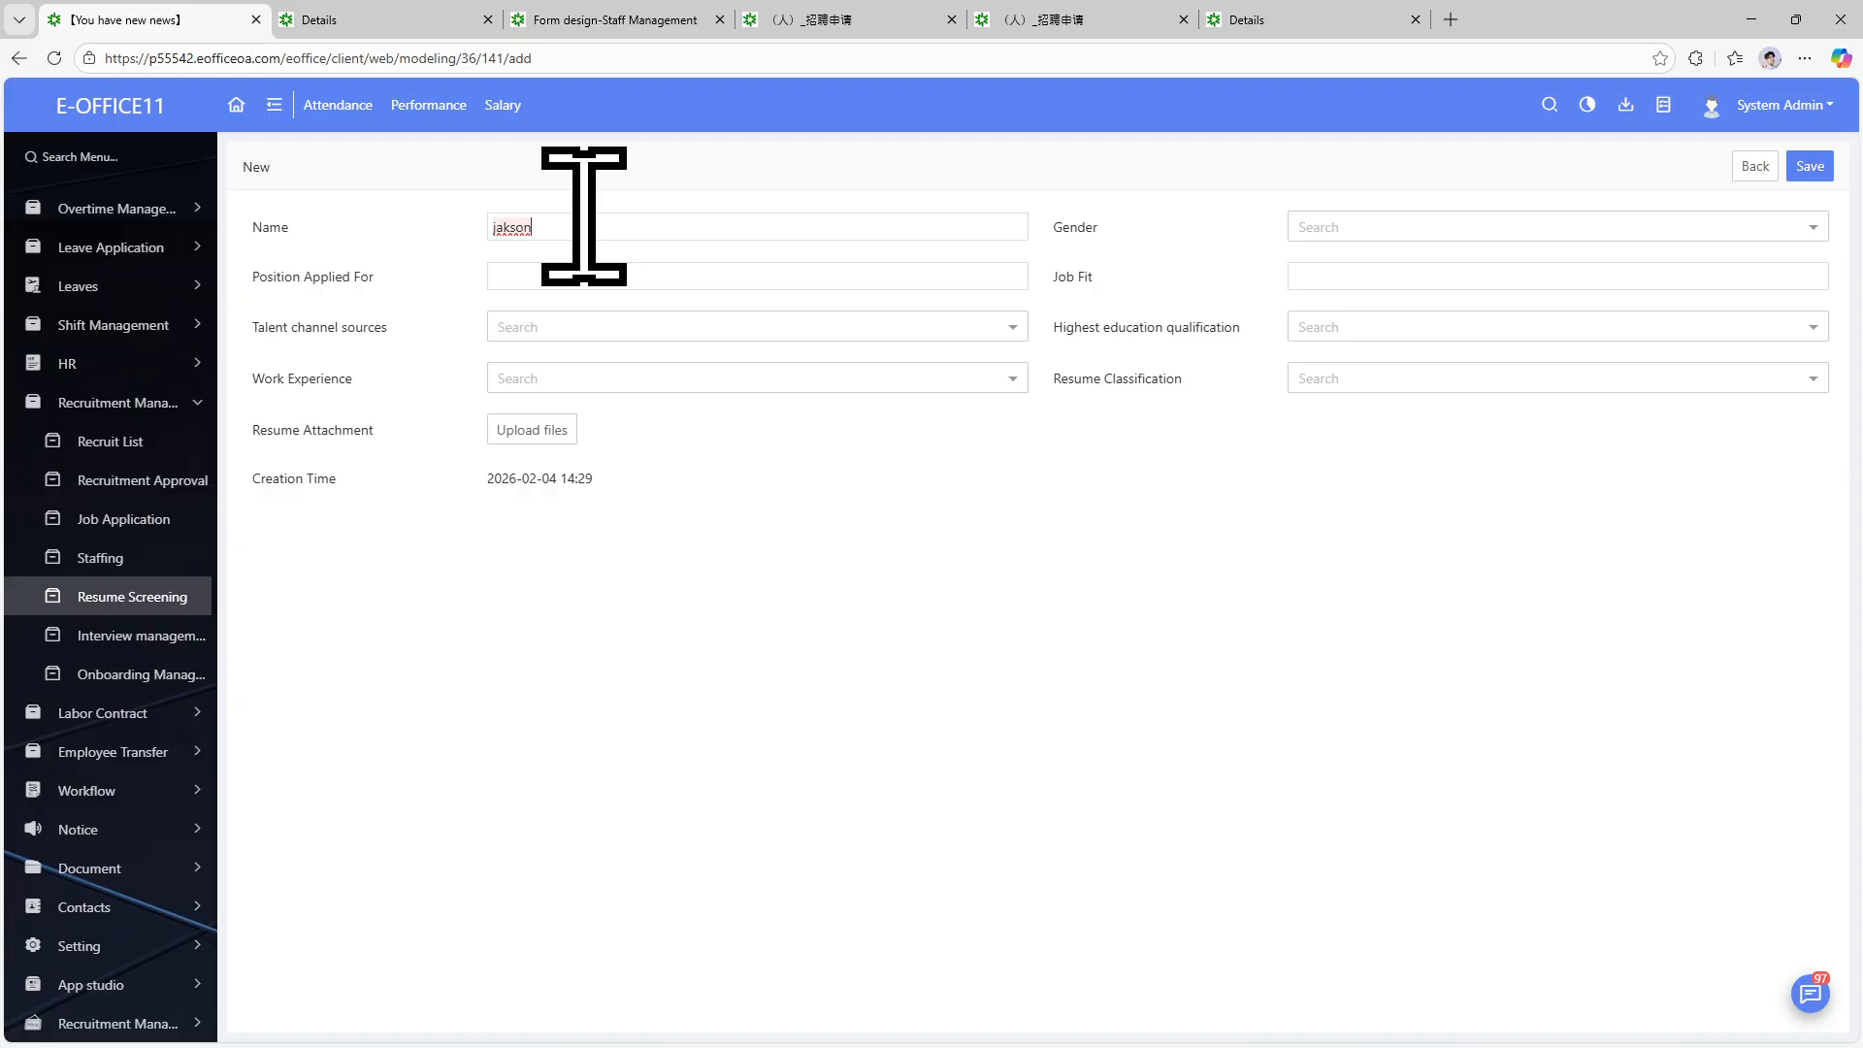
click(562, 279)
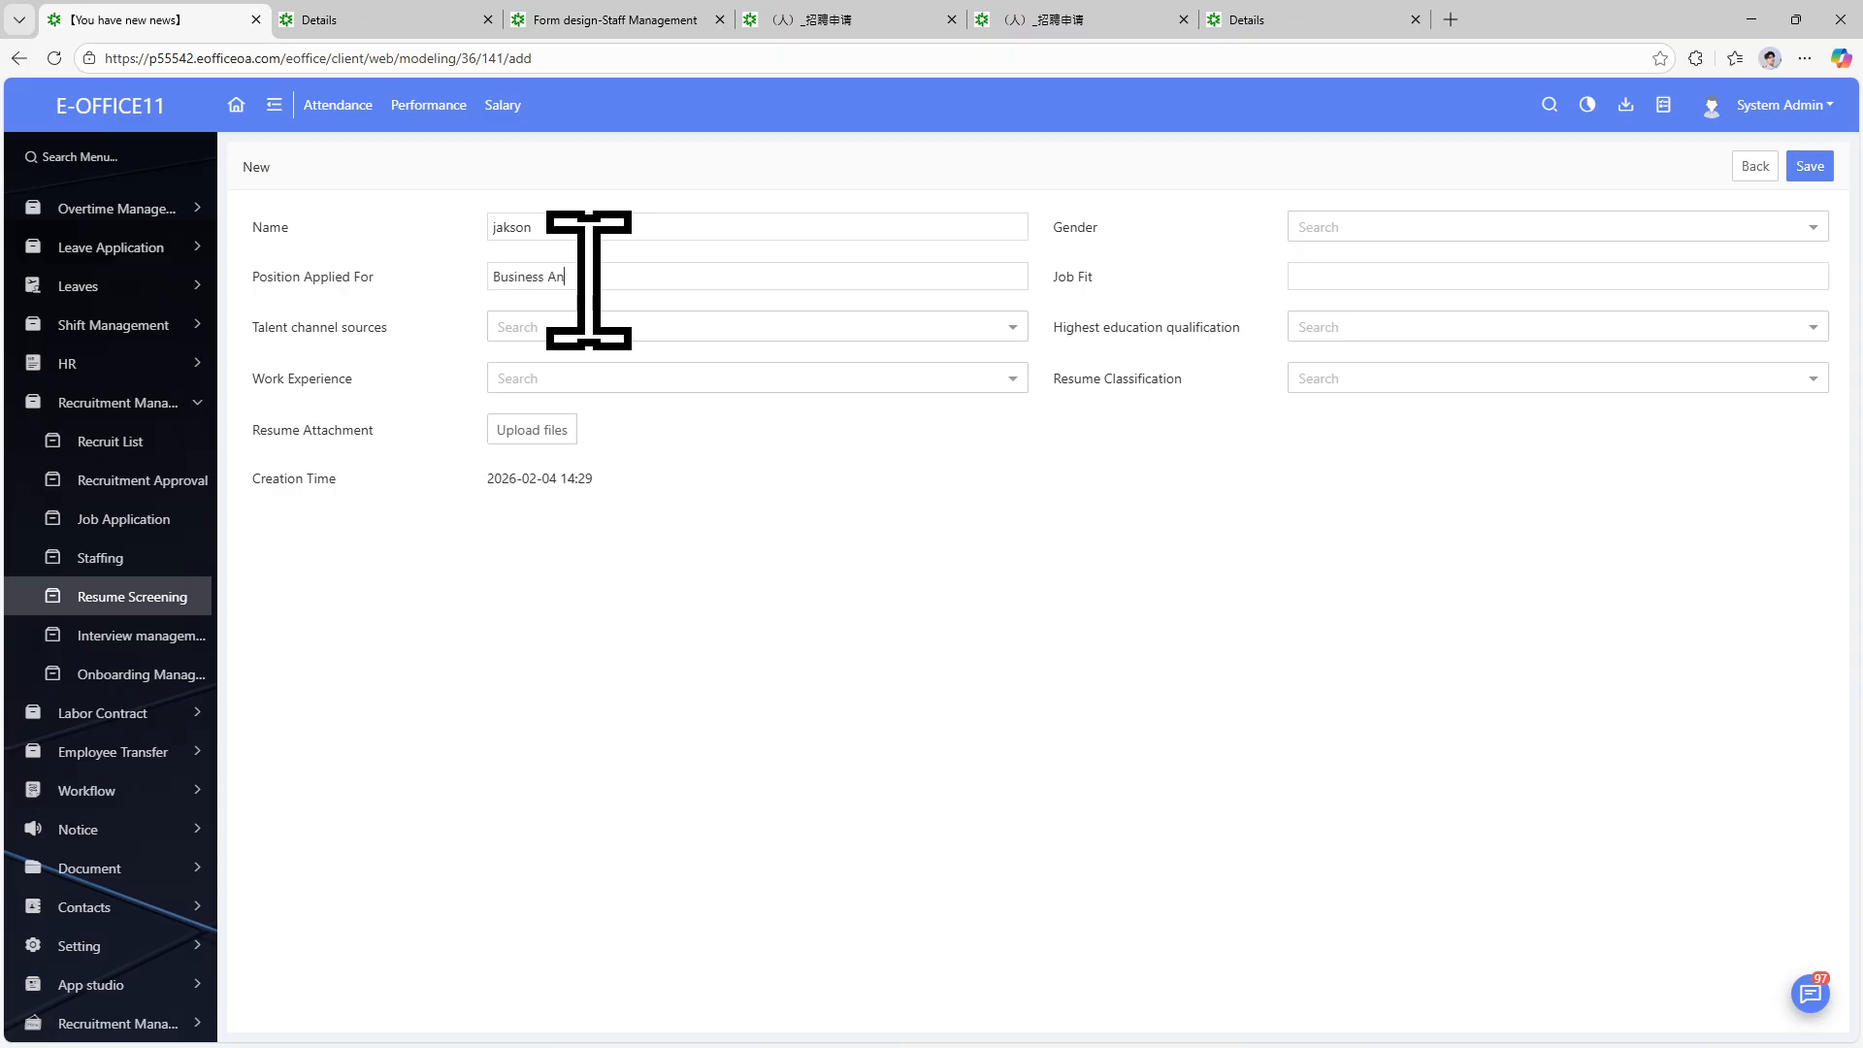
click(613, 327)
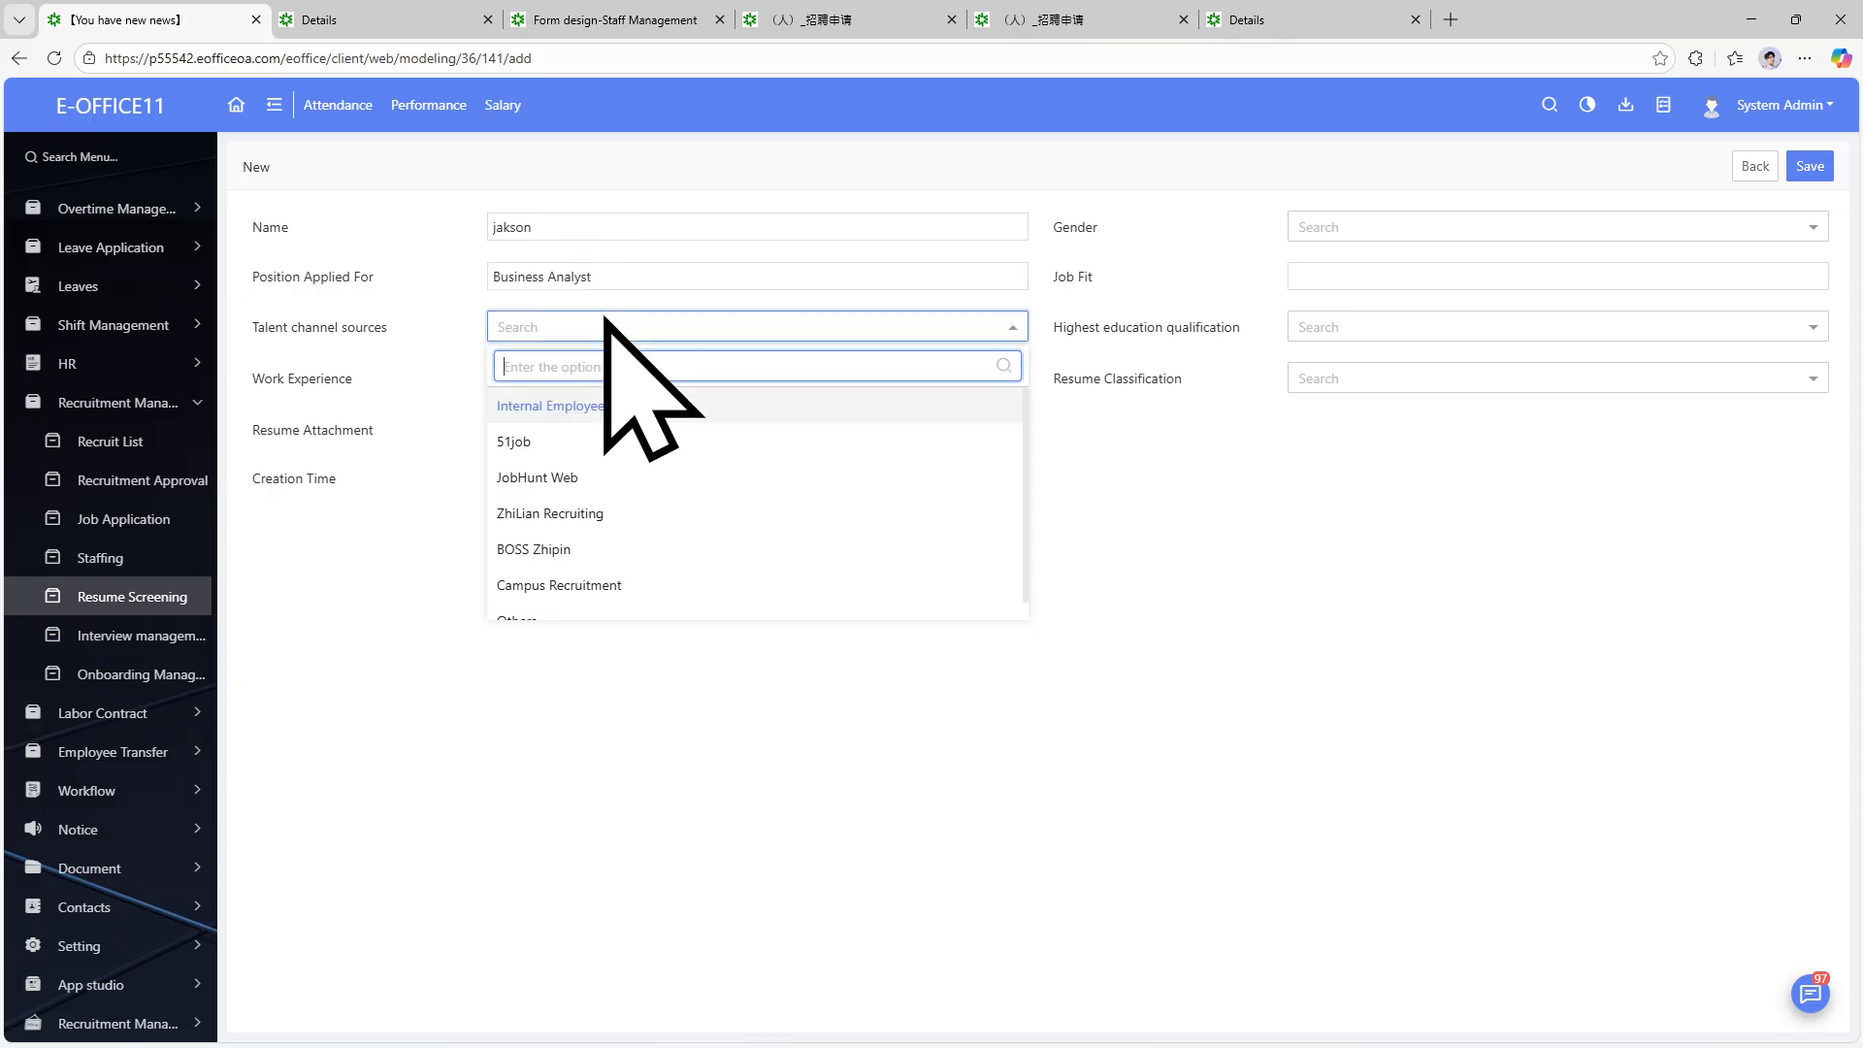
click(592, 478)
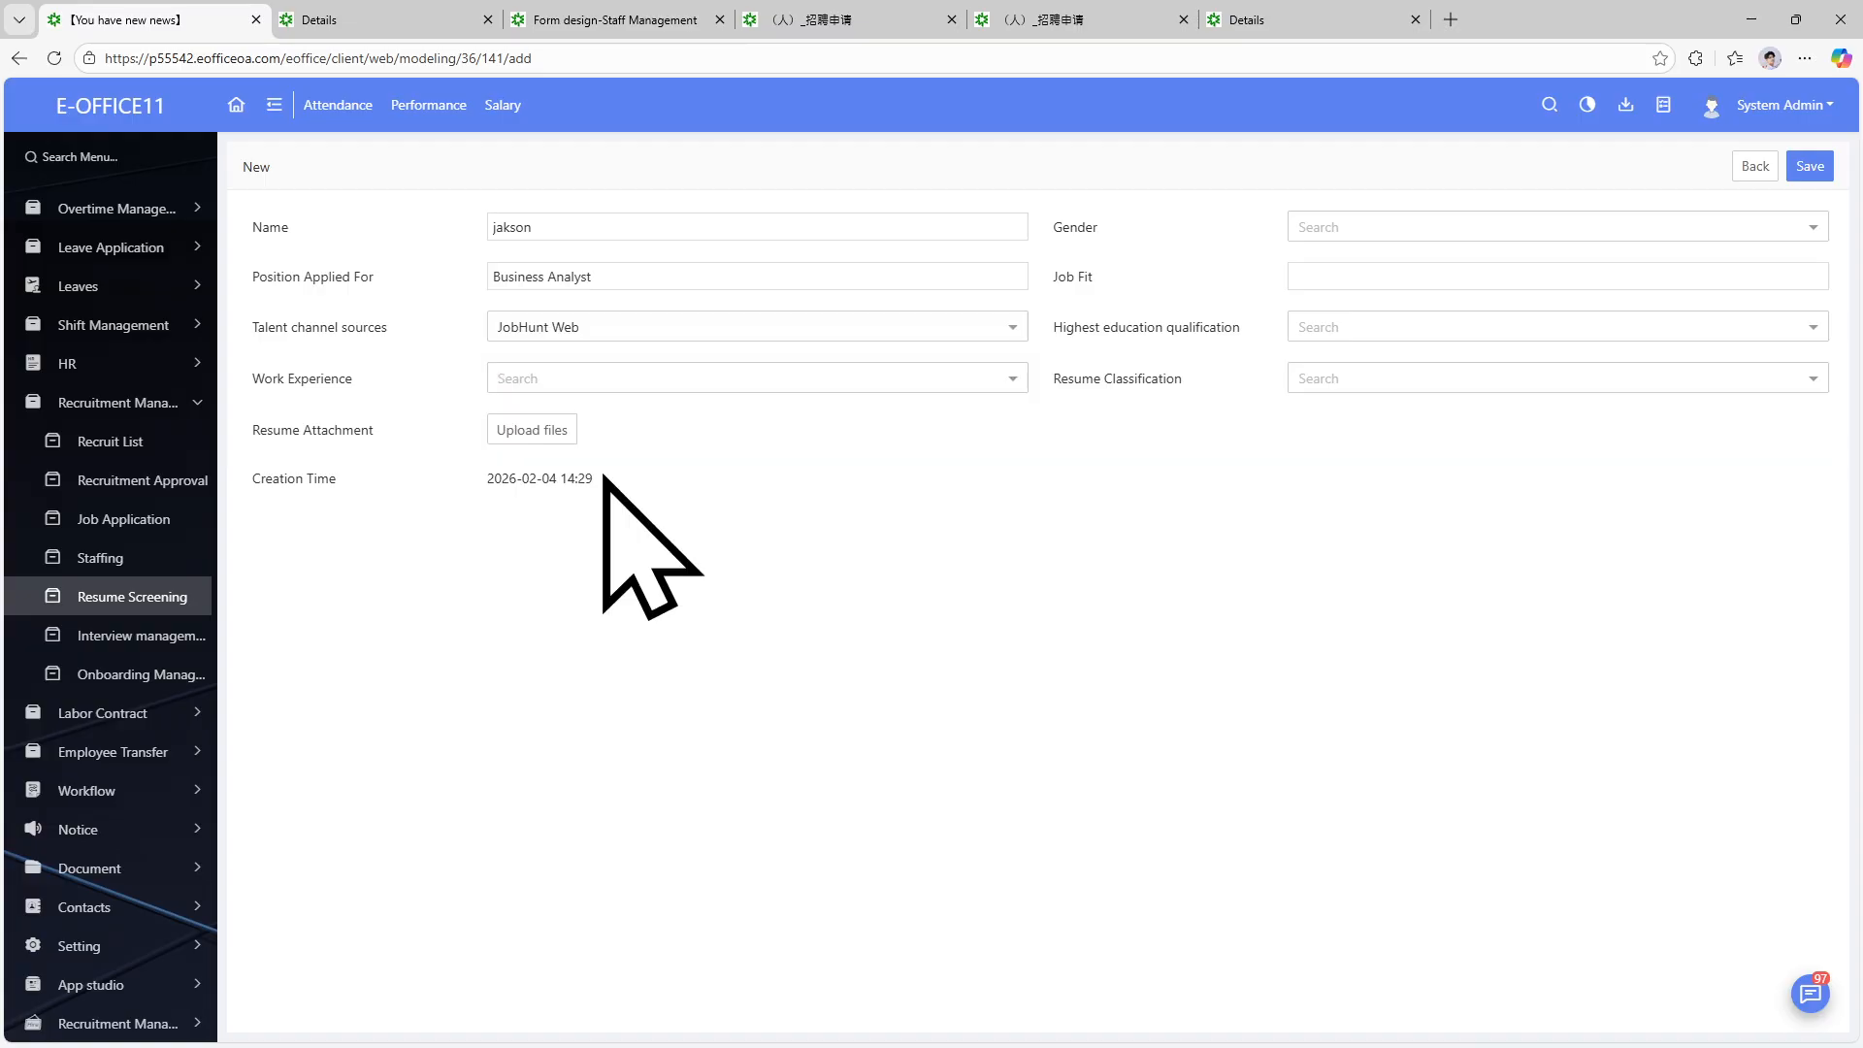
click(1390, 230)
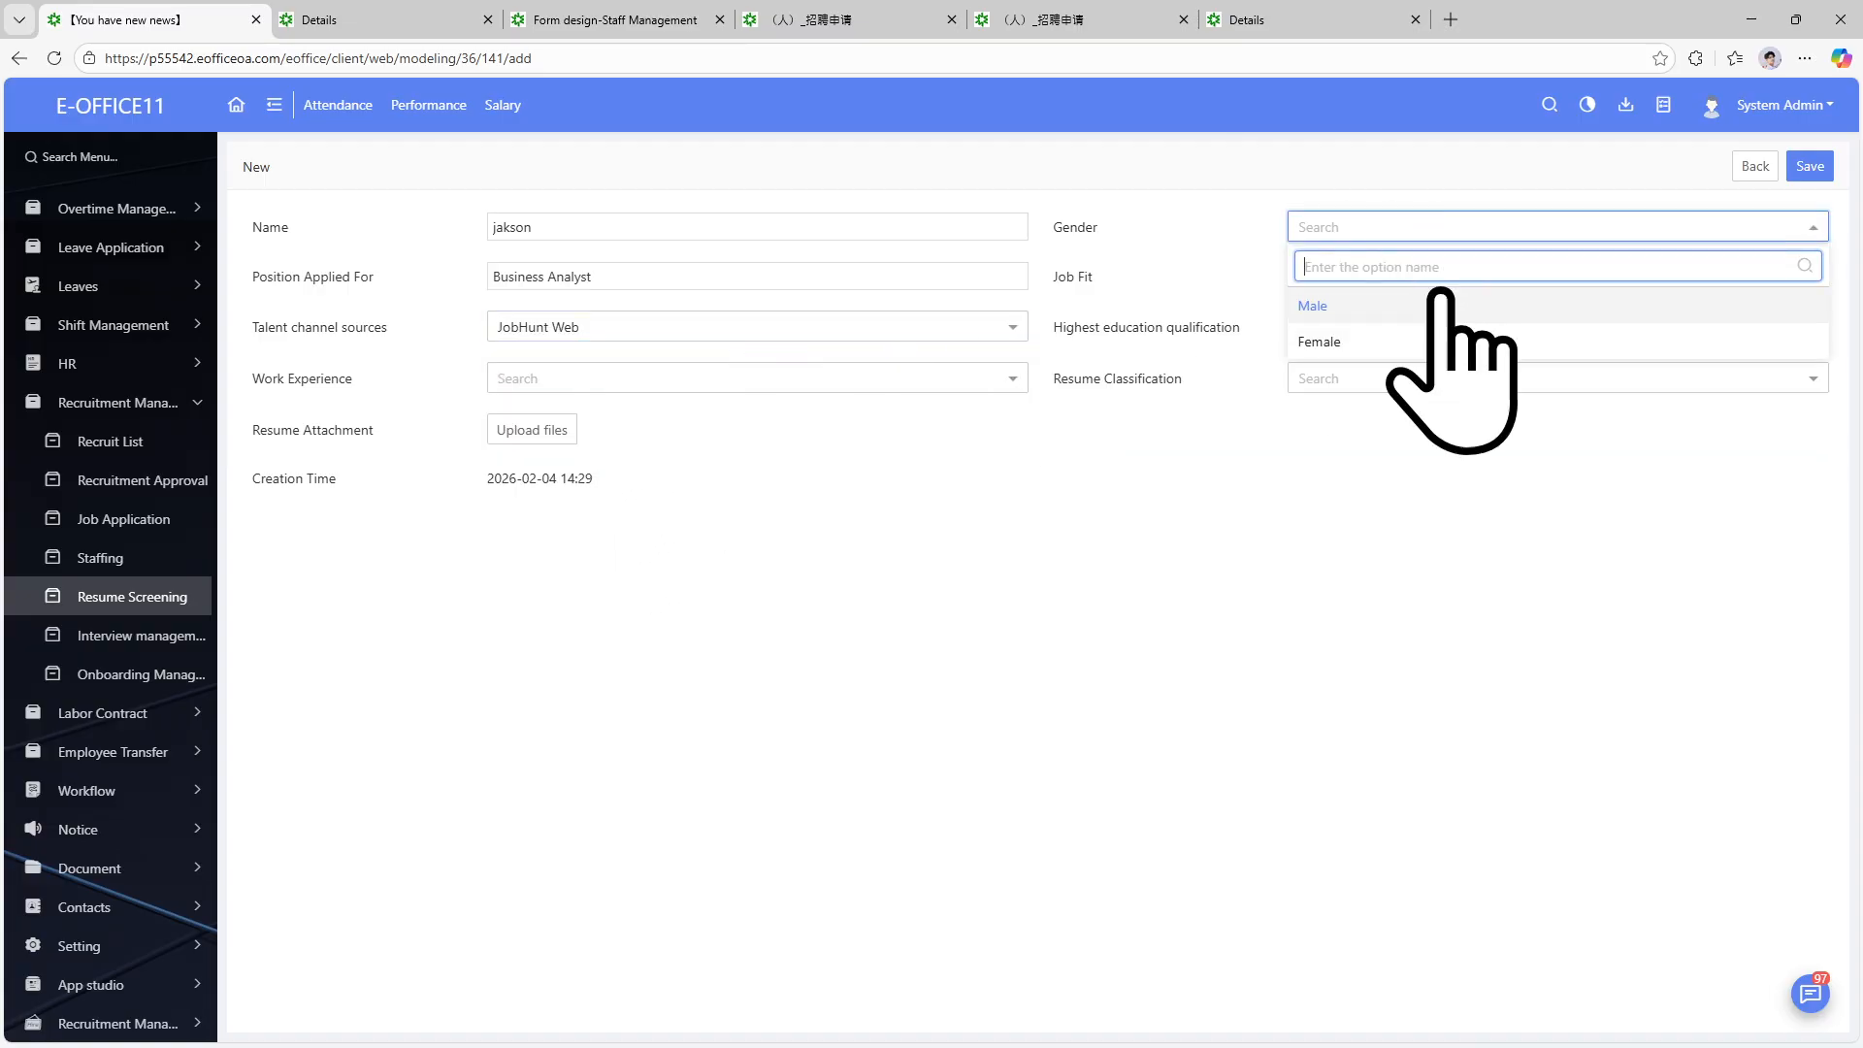
click(1398, 299)
Enter the Job Fit text and set Bachelor's degree, 1 Year experience and Proactively submit.
click(1382, 276)
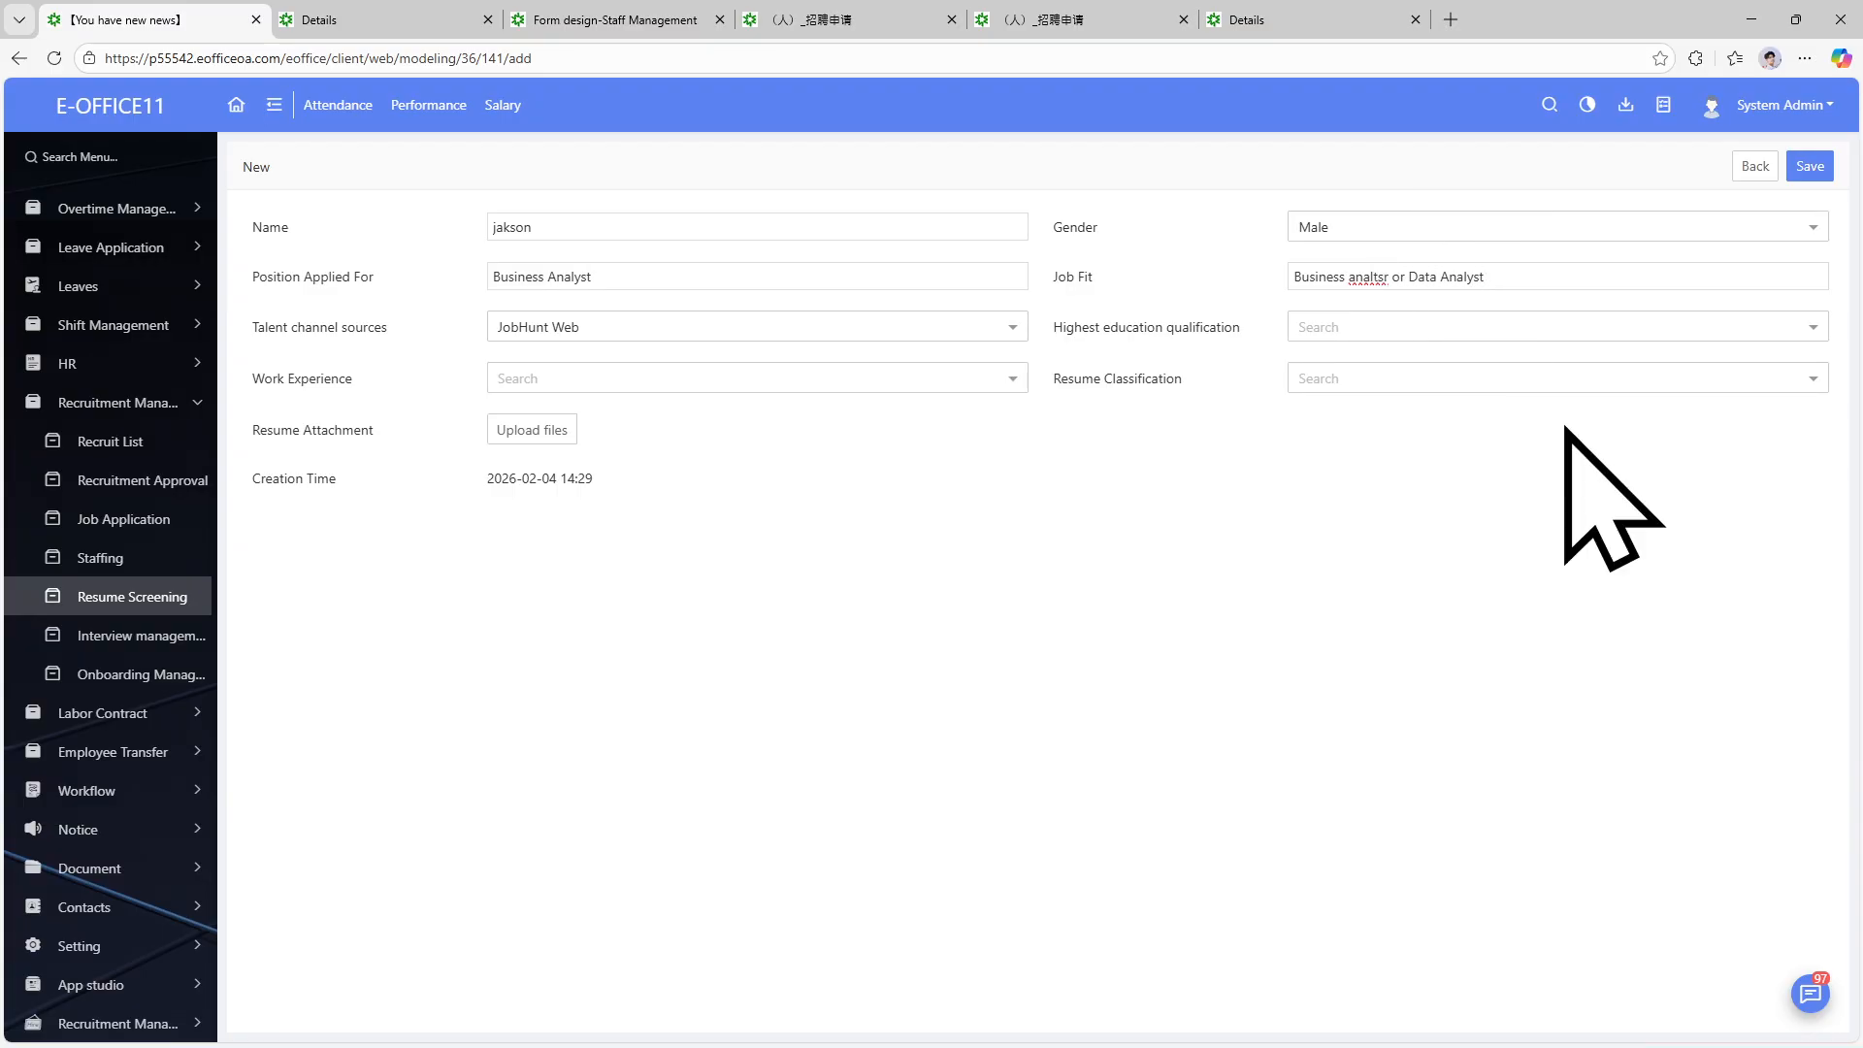
click(1382, 278)
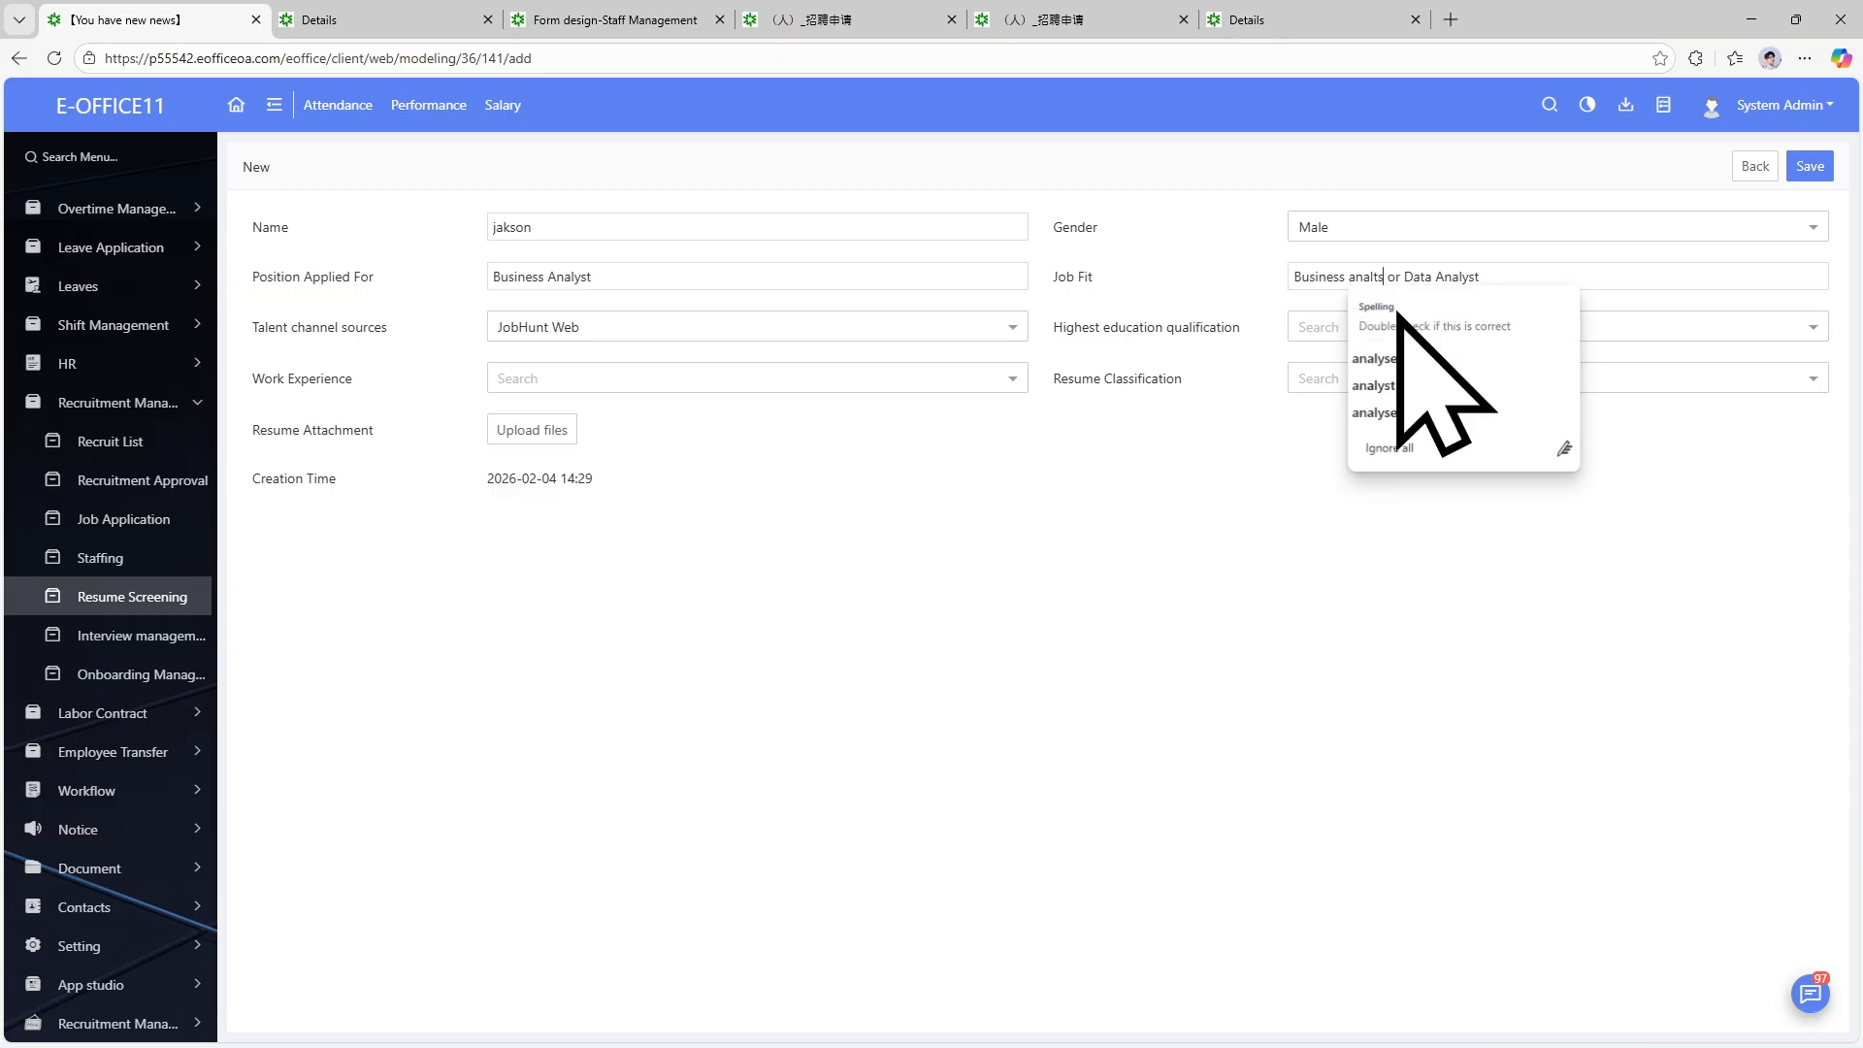
key(BackSpace)
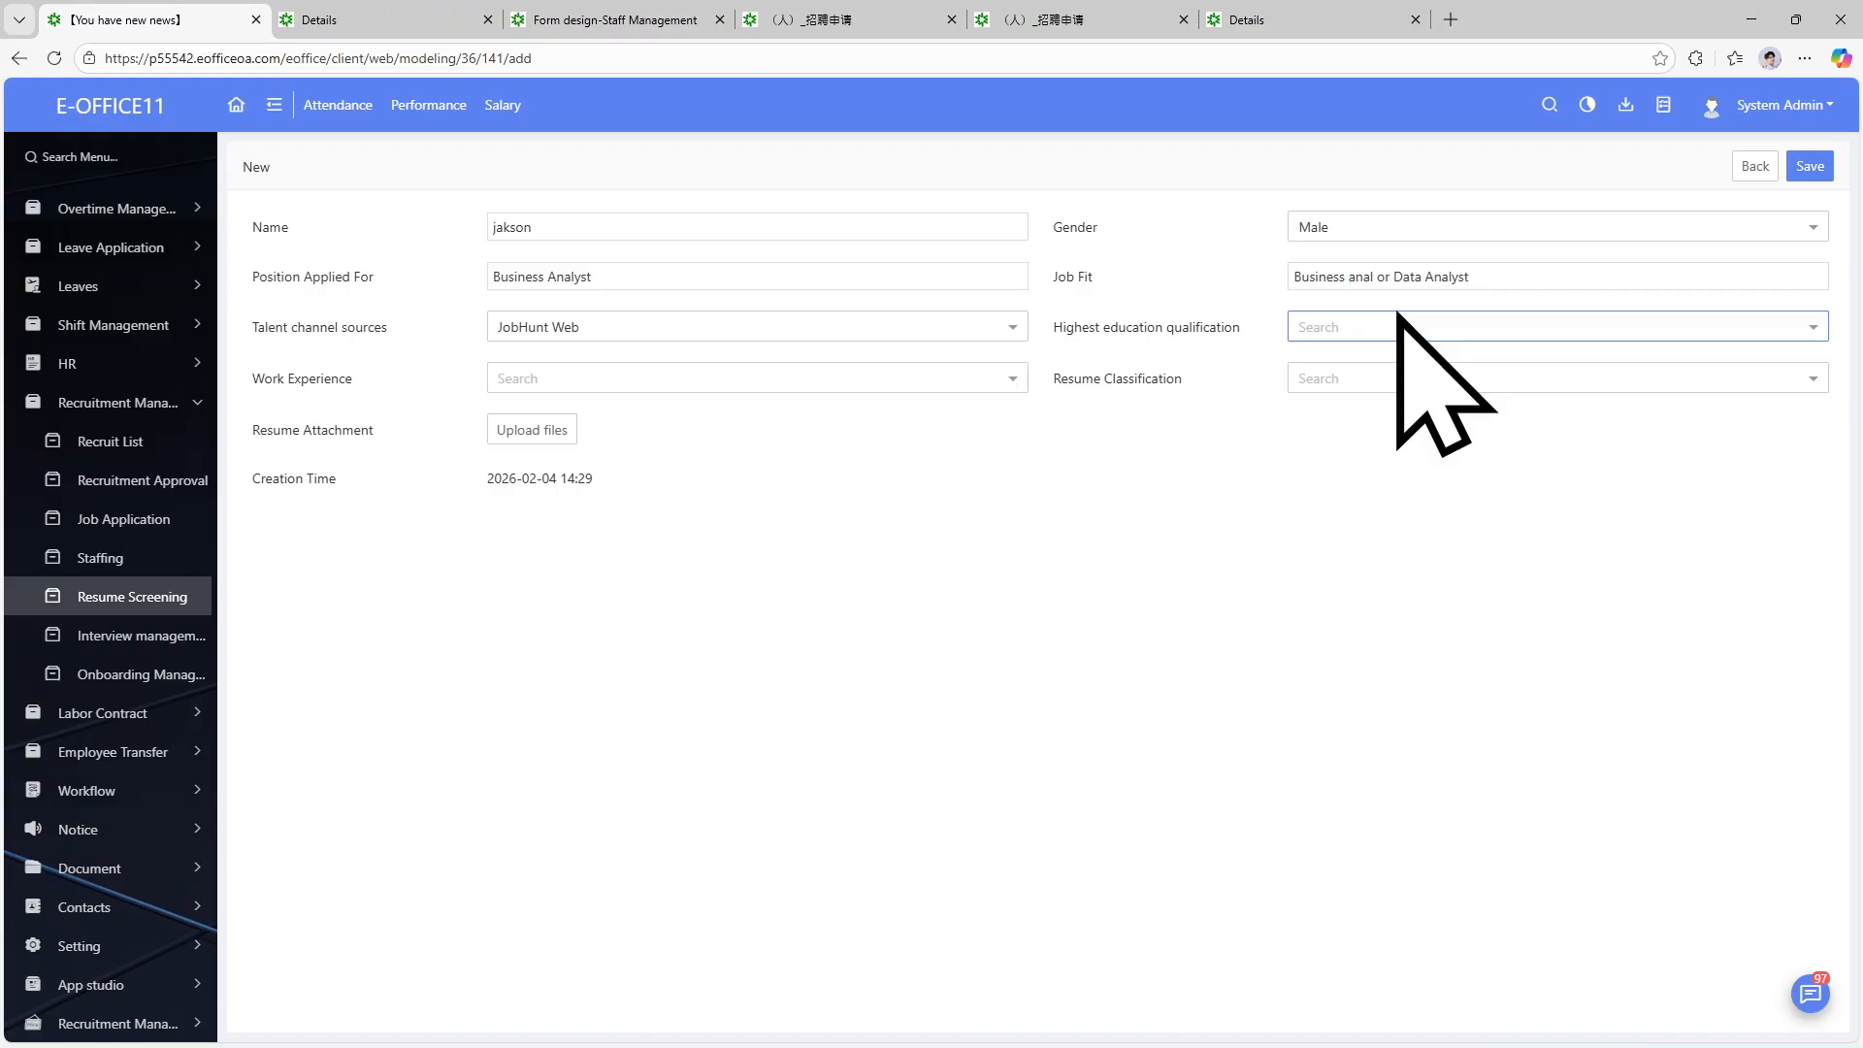
click(1351, 331)
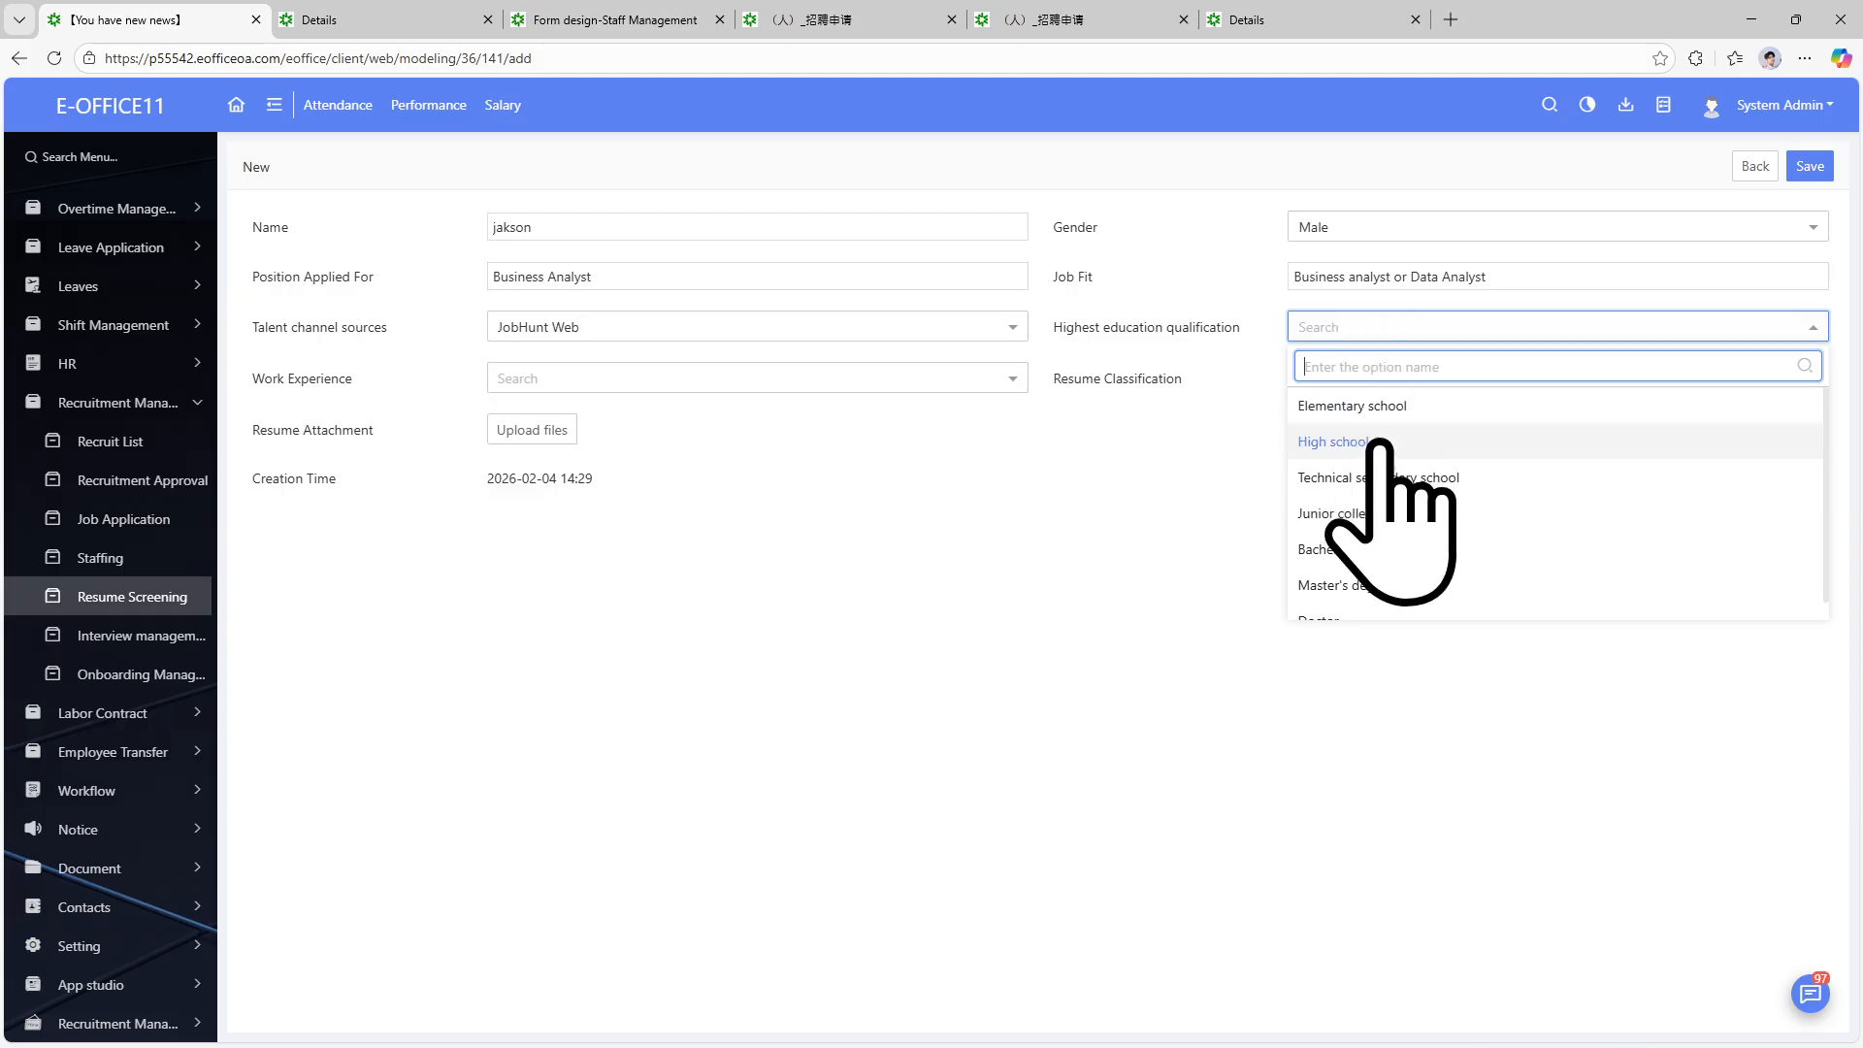
click(1386, 555)
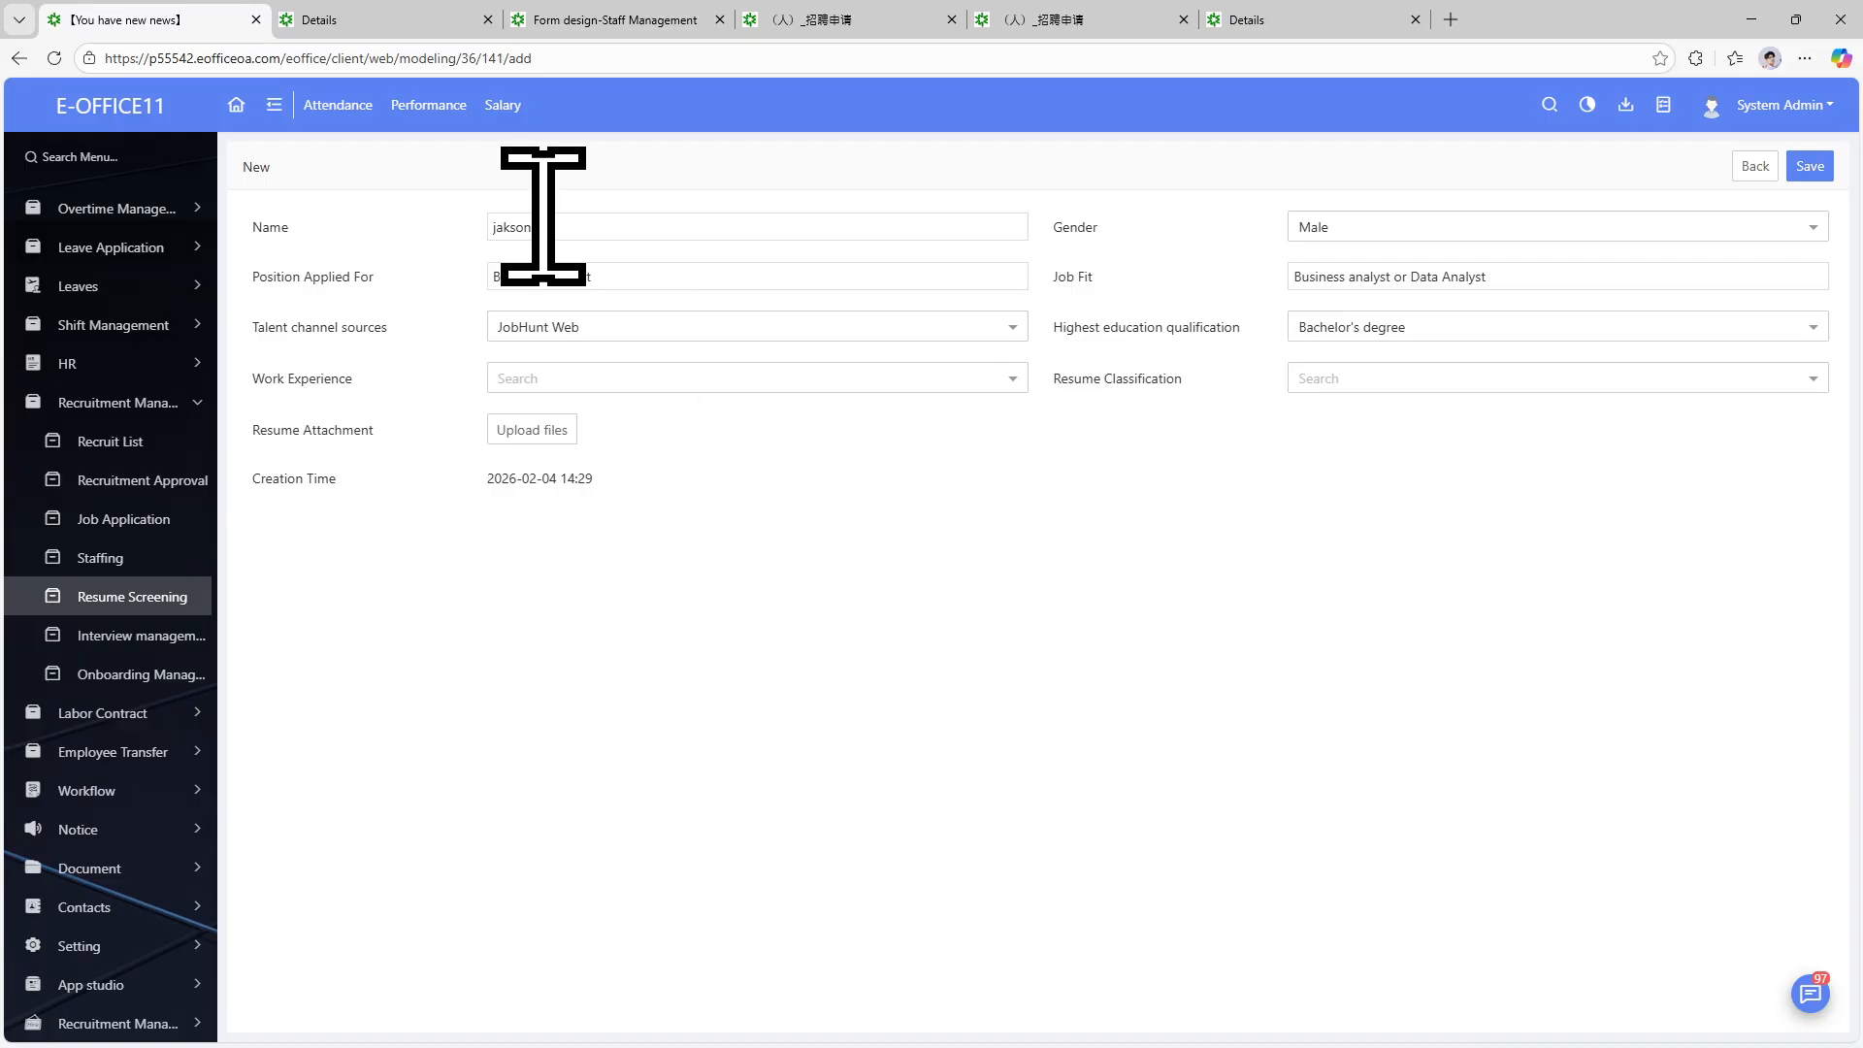
click(636, 369)
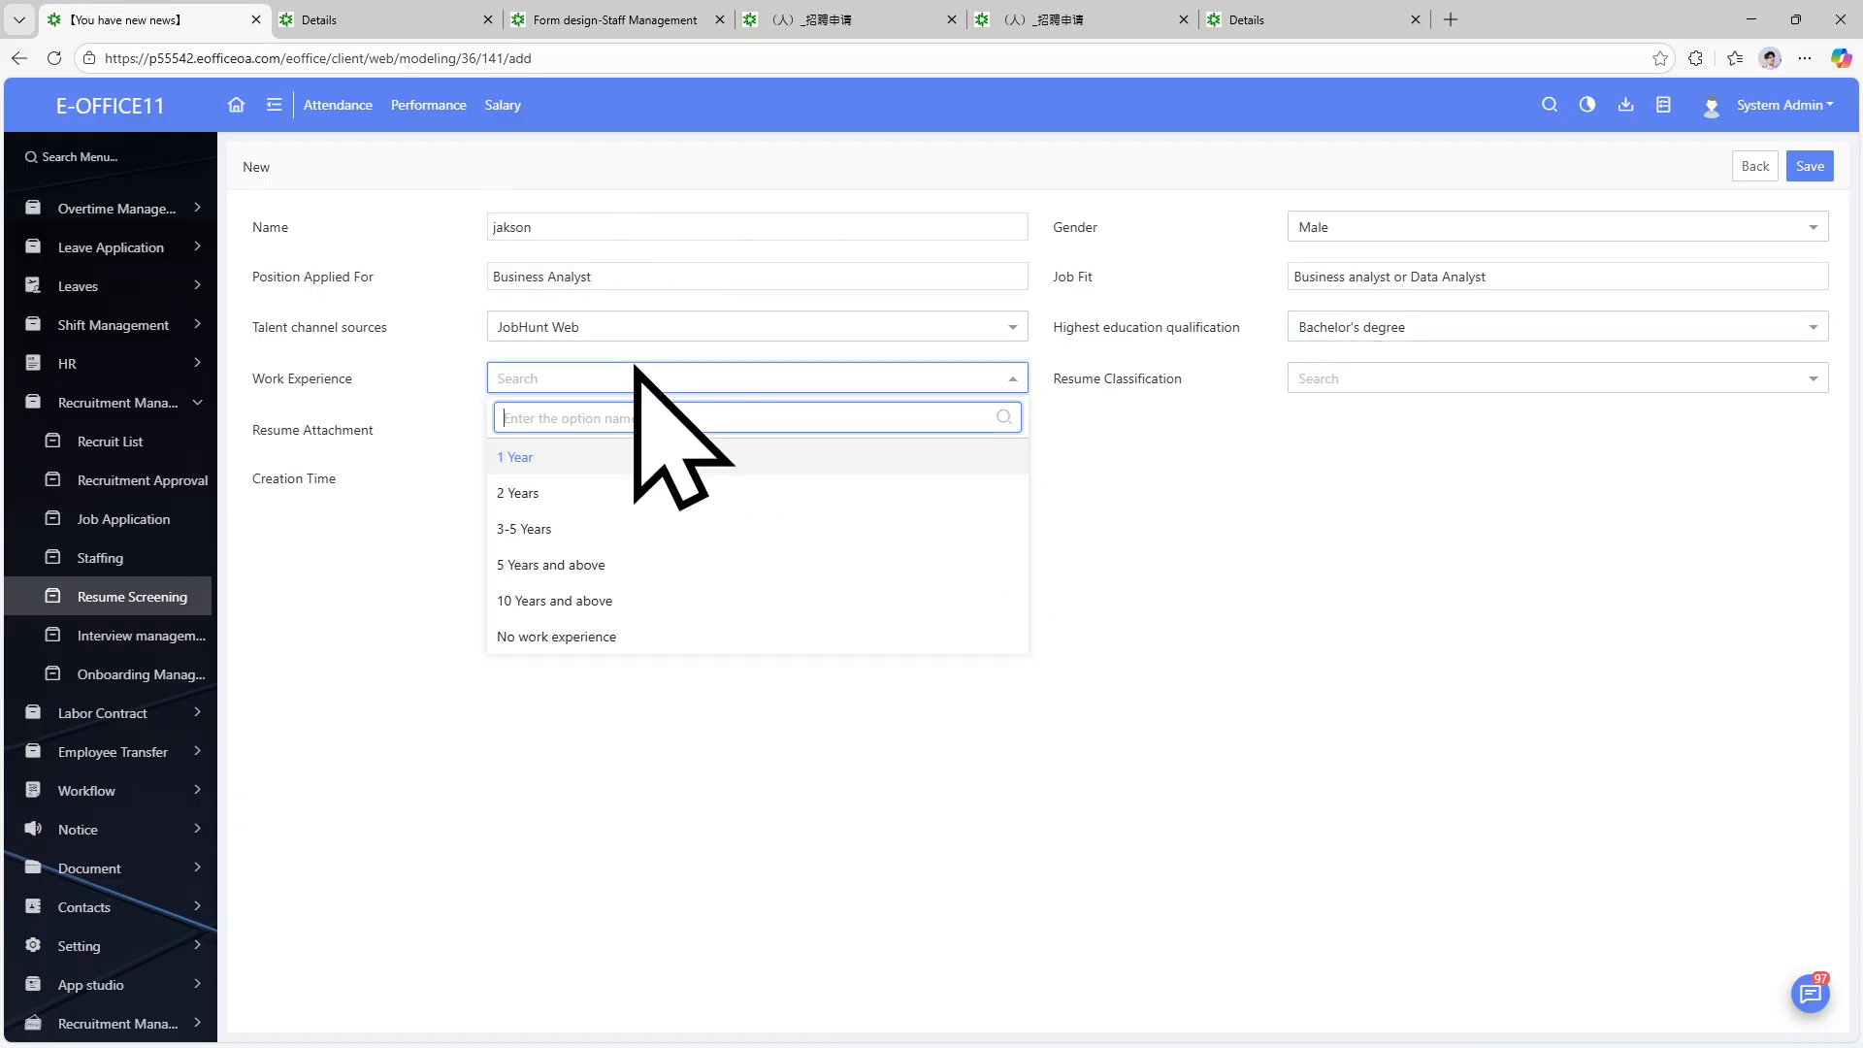
click(588, 460)
click(1338, 386)
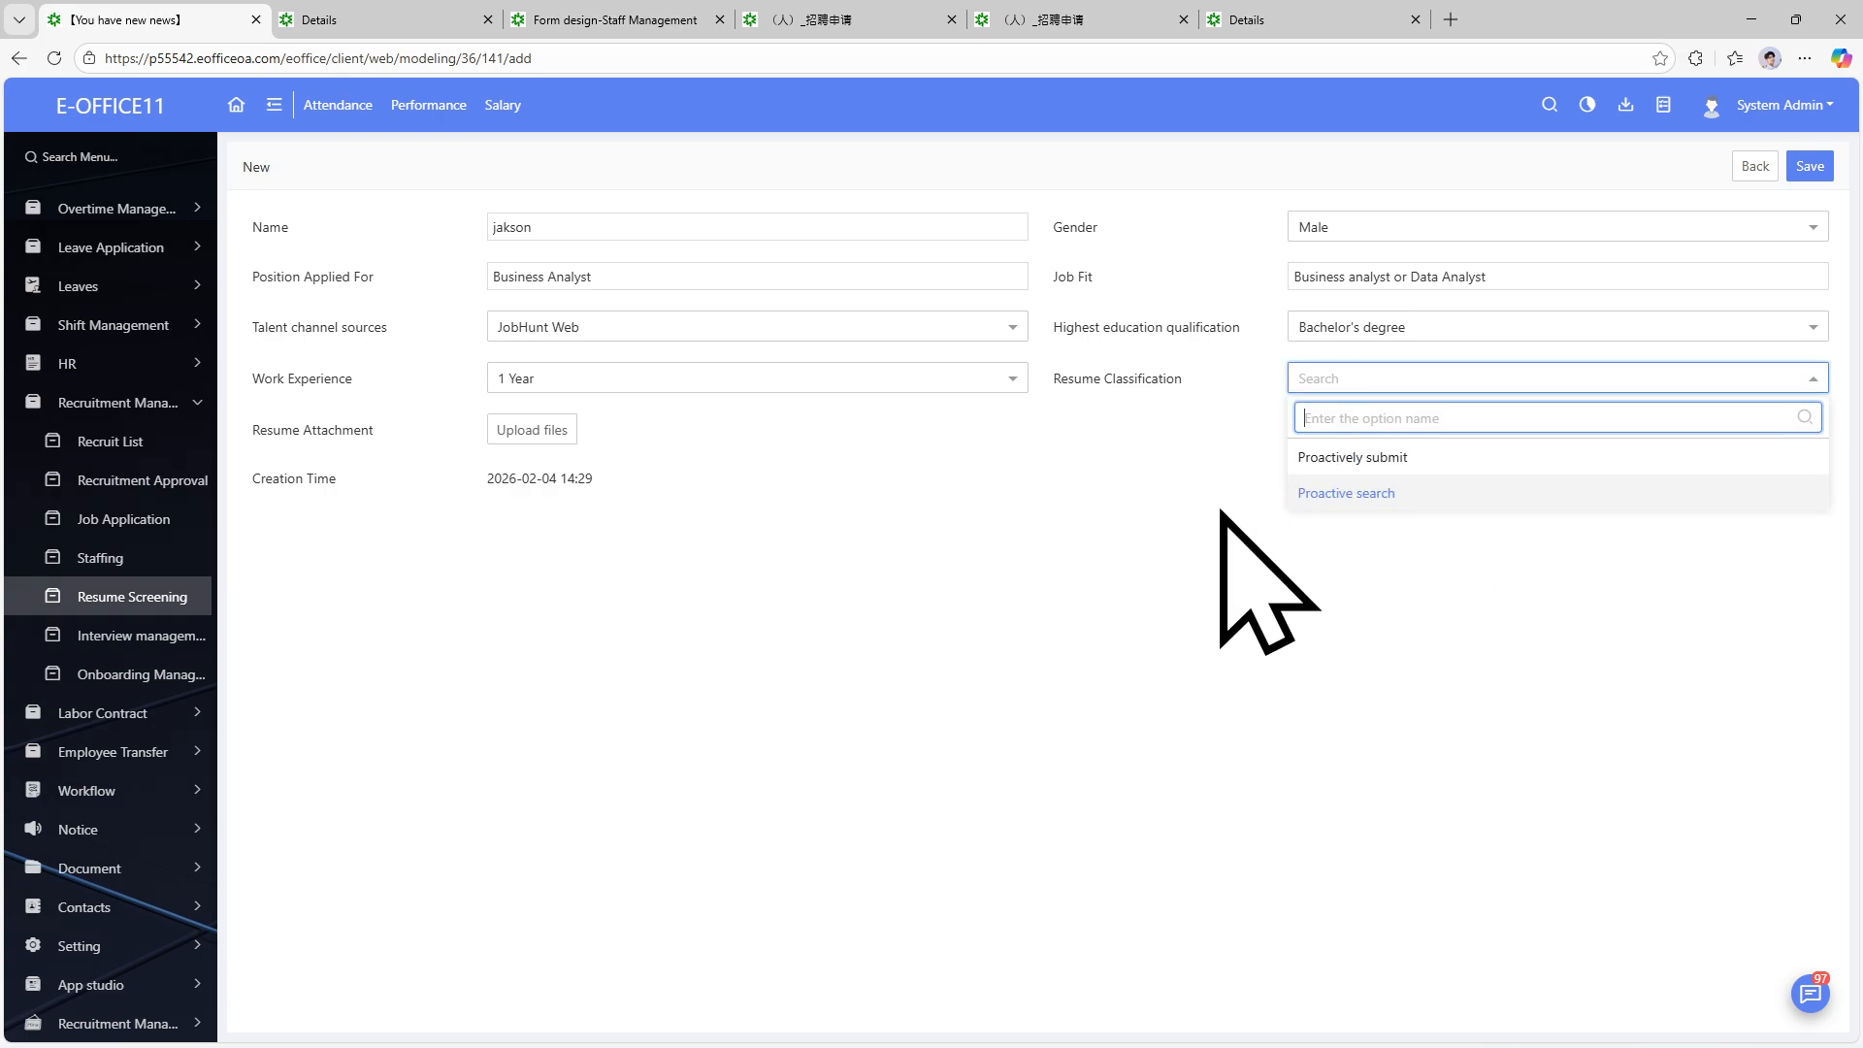
click(1351, 457)
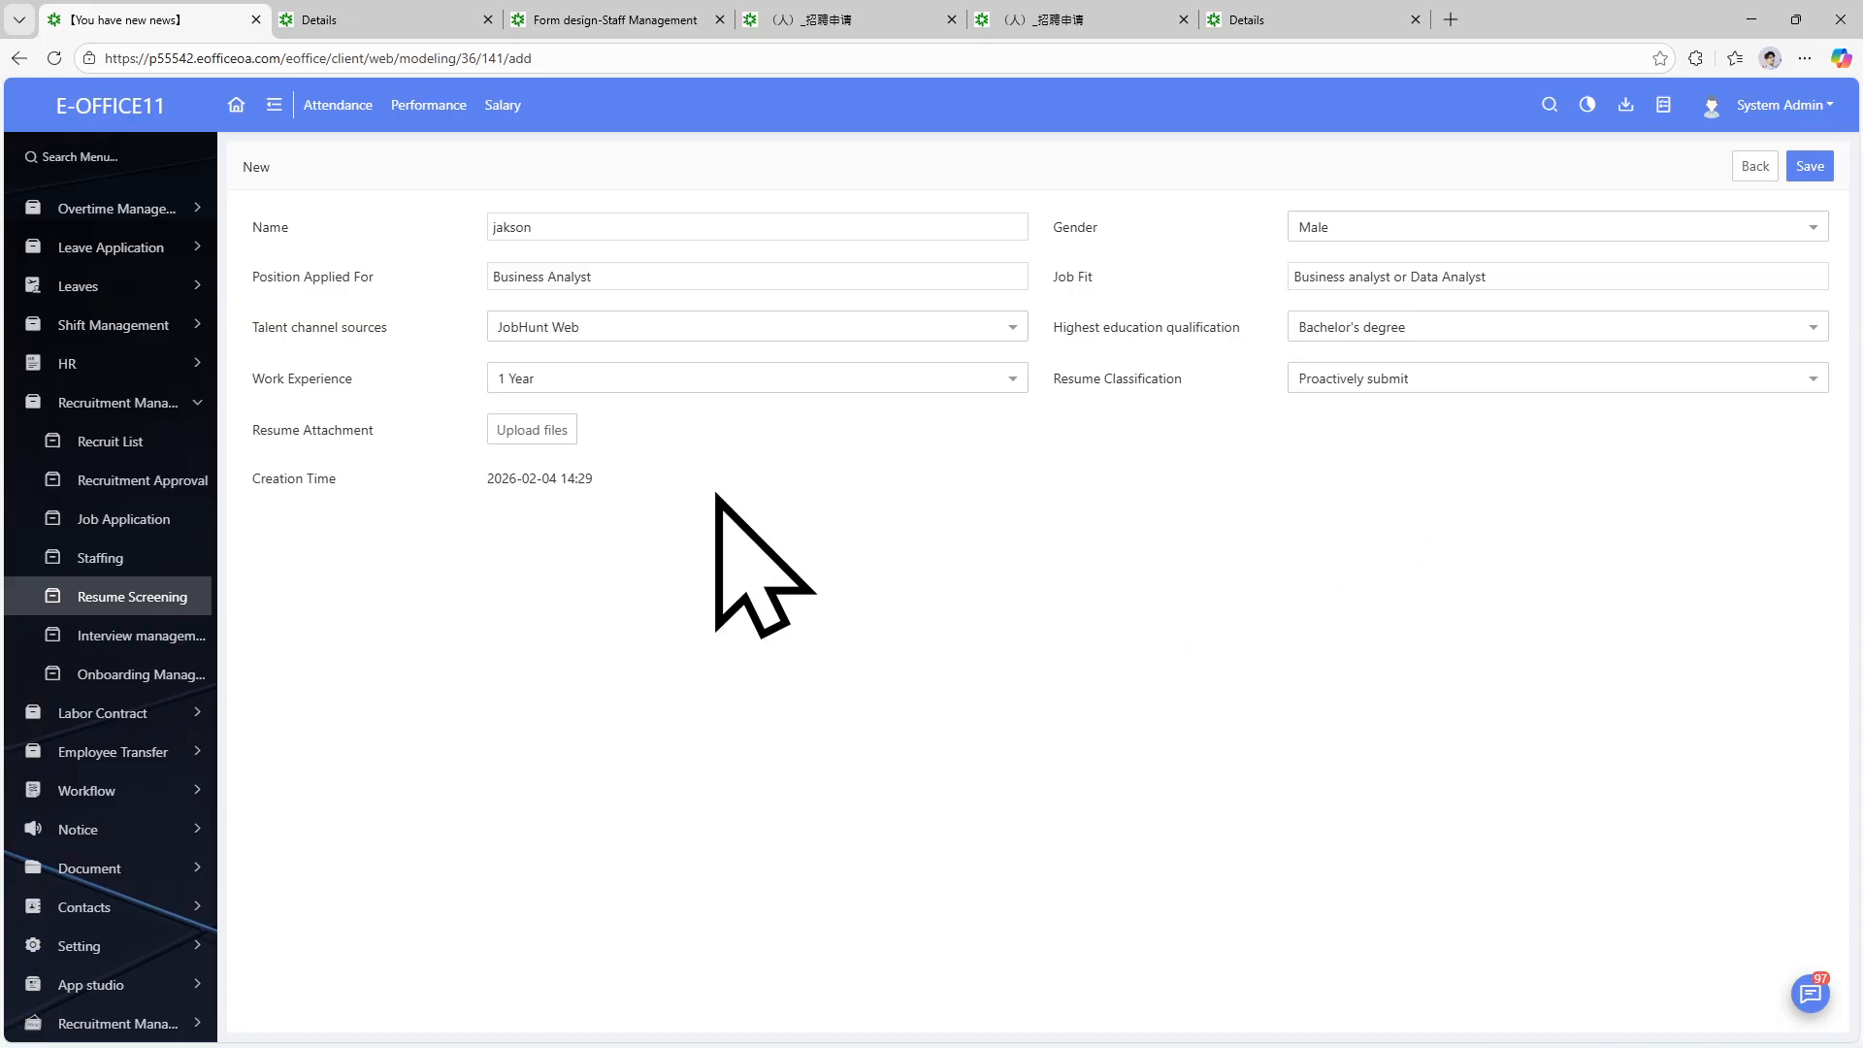
click(554, 443)
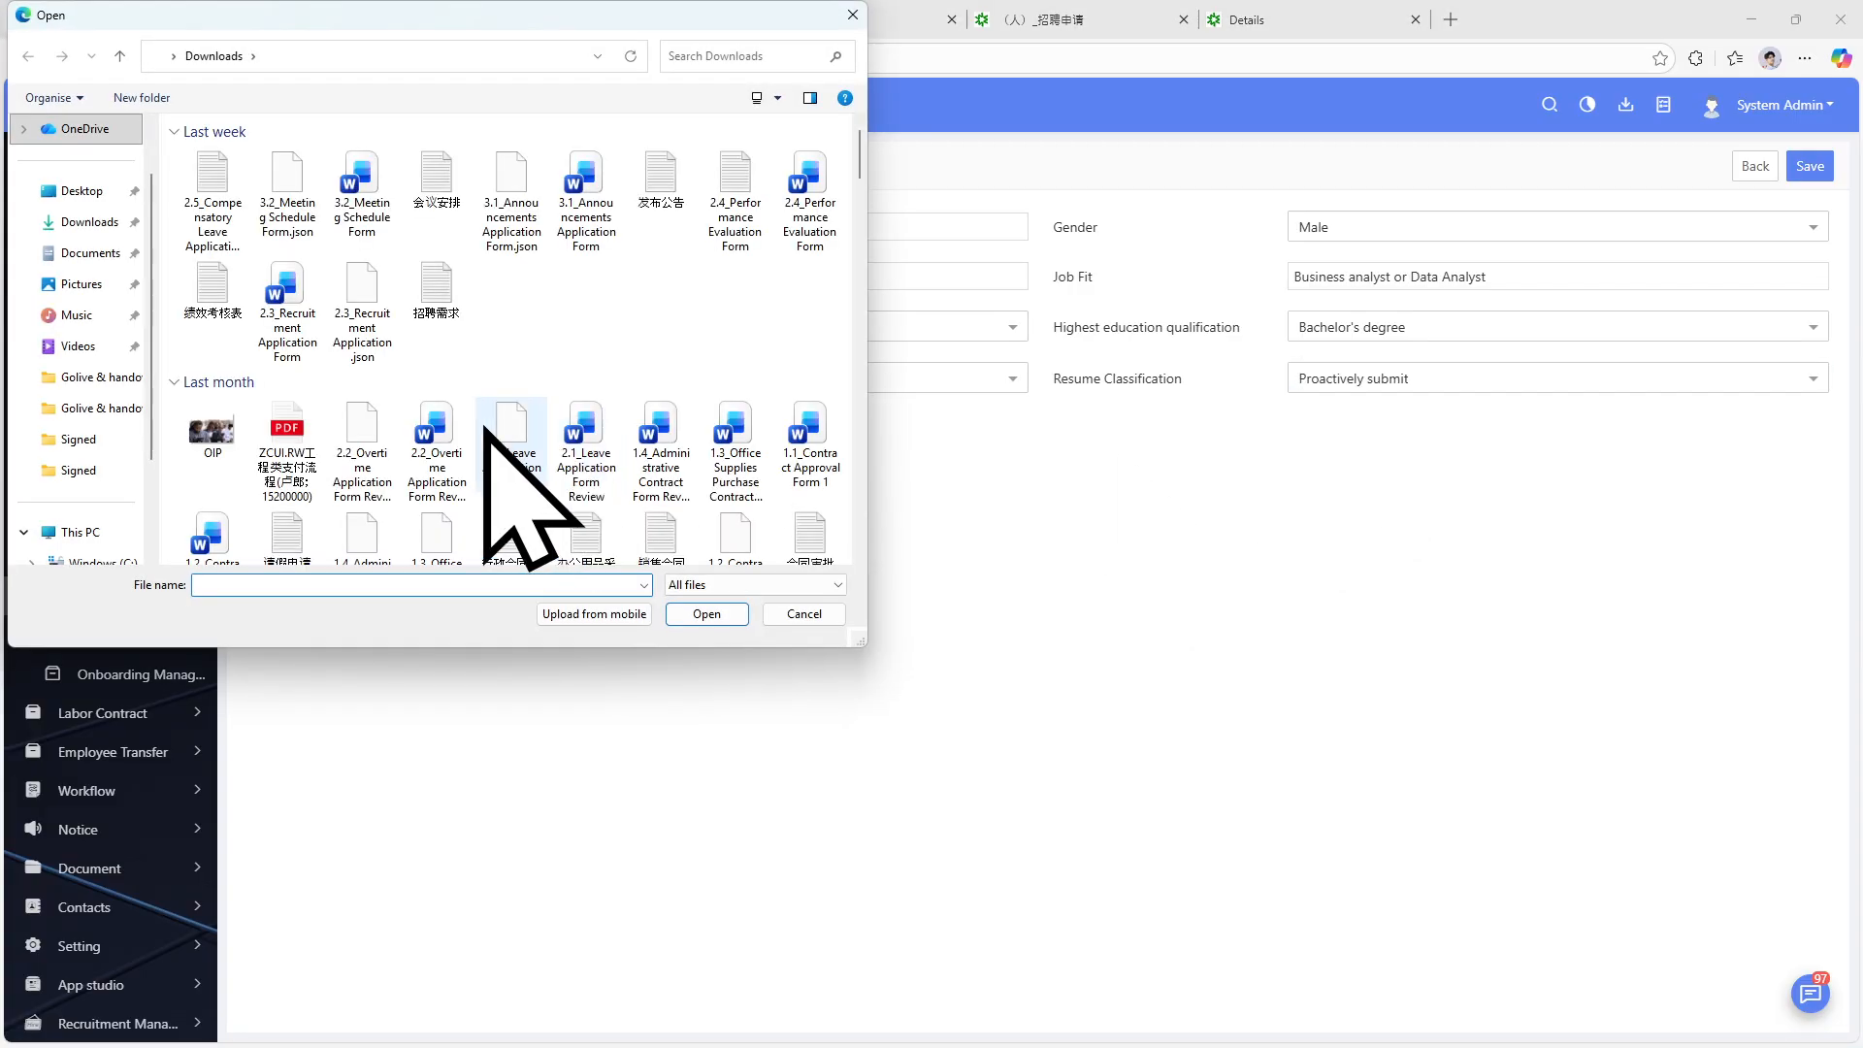
Attach PDF Example.pdf as the resume file.
scroll(311, 323, down, 15)
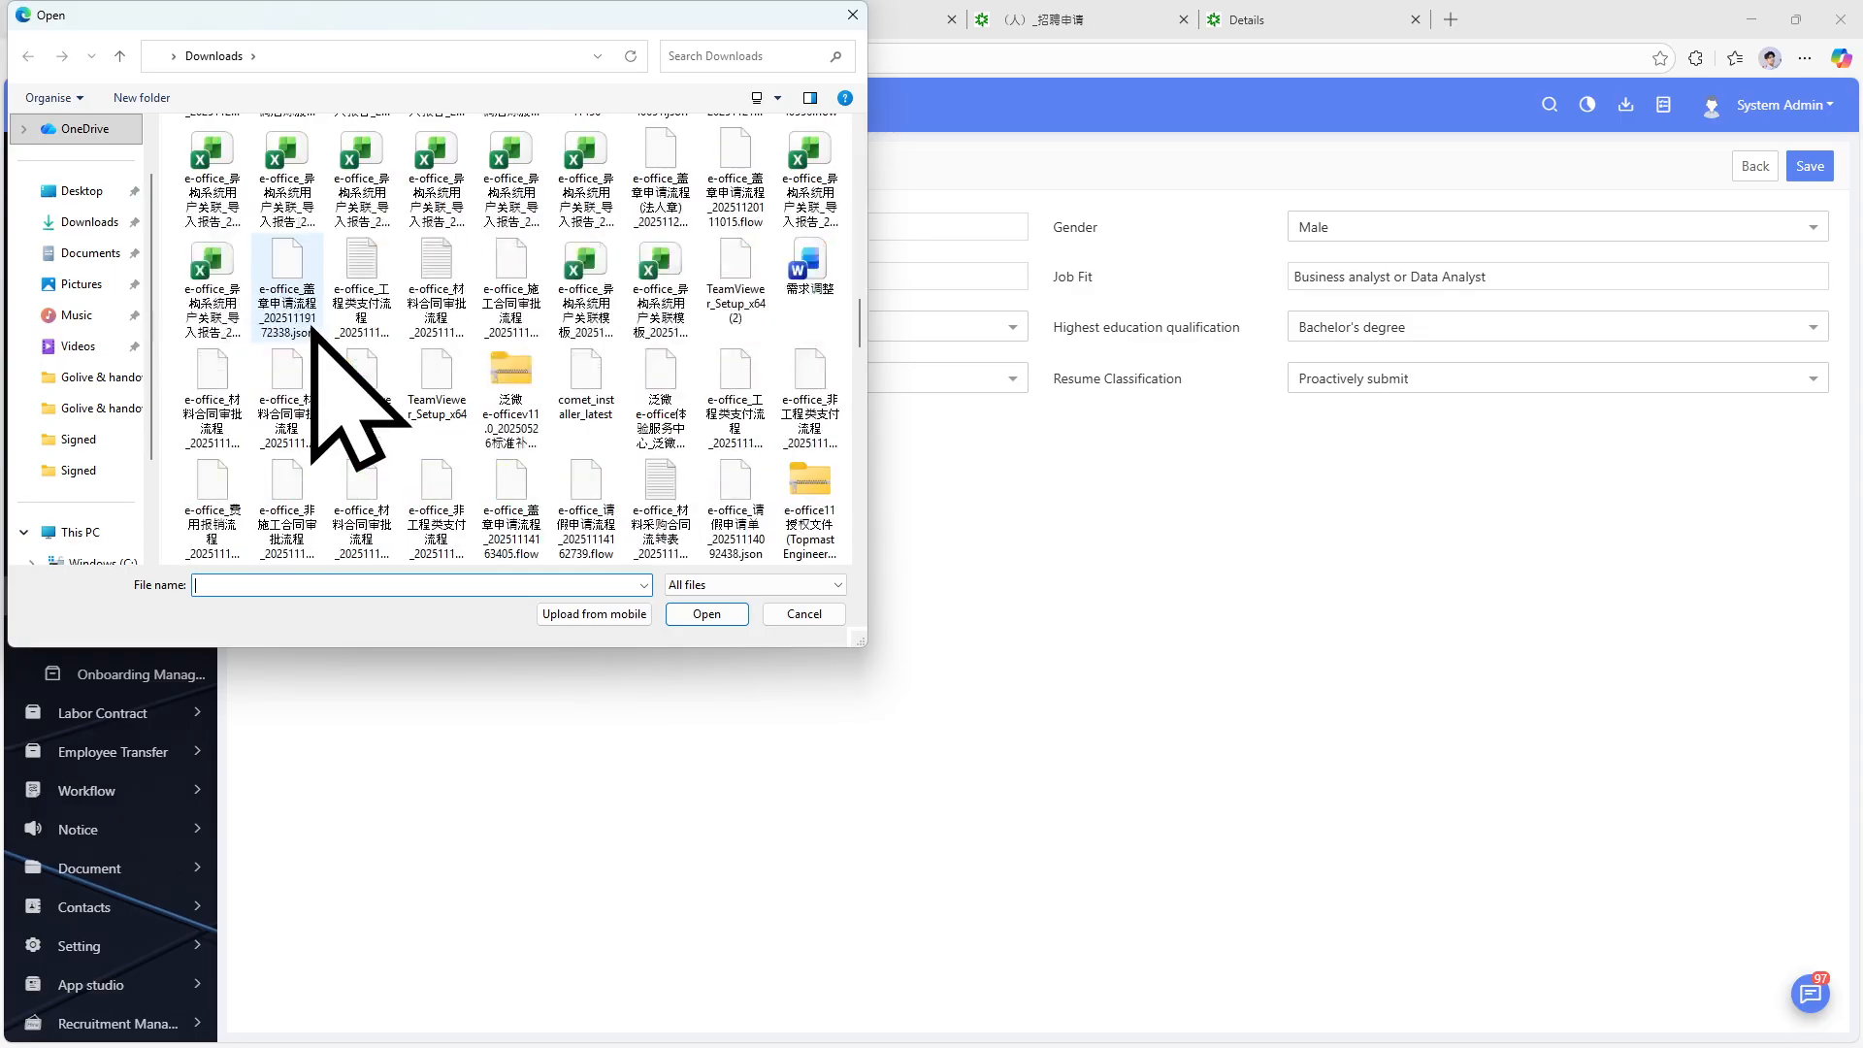
scroll(313, 328, down, 10)
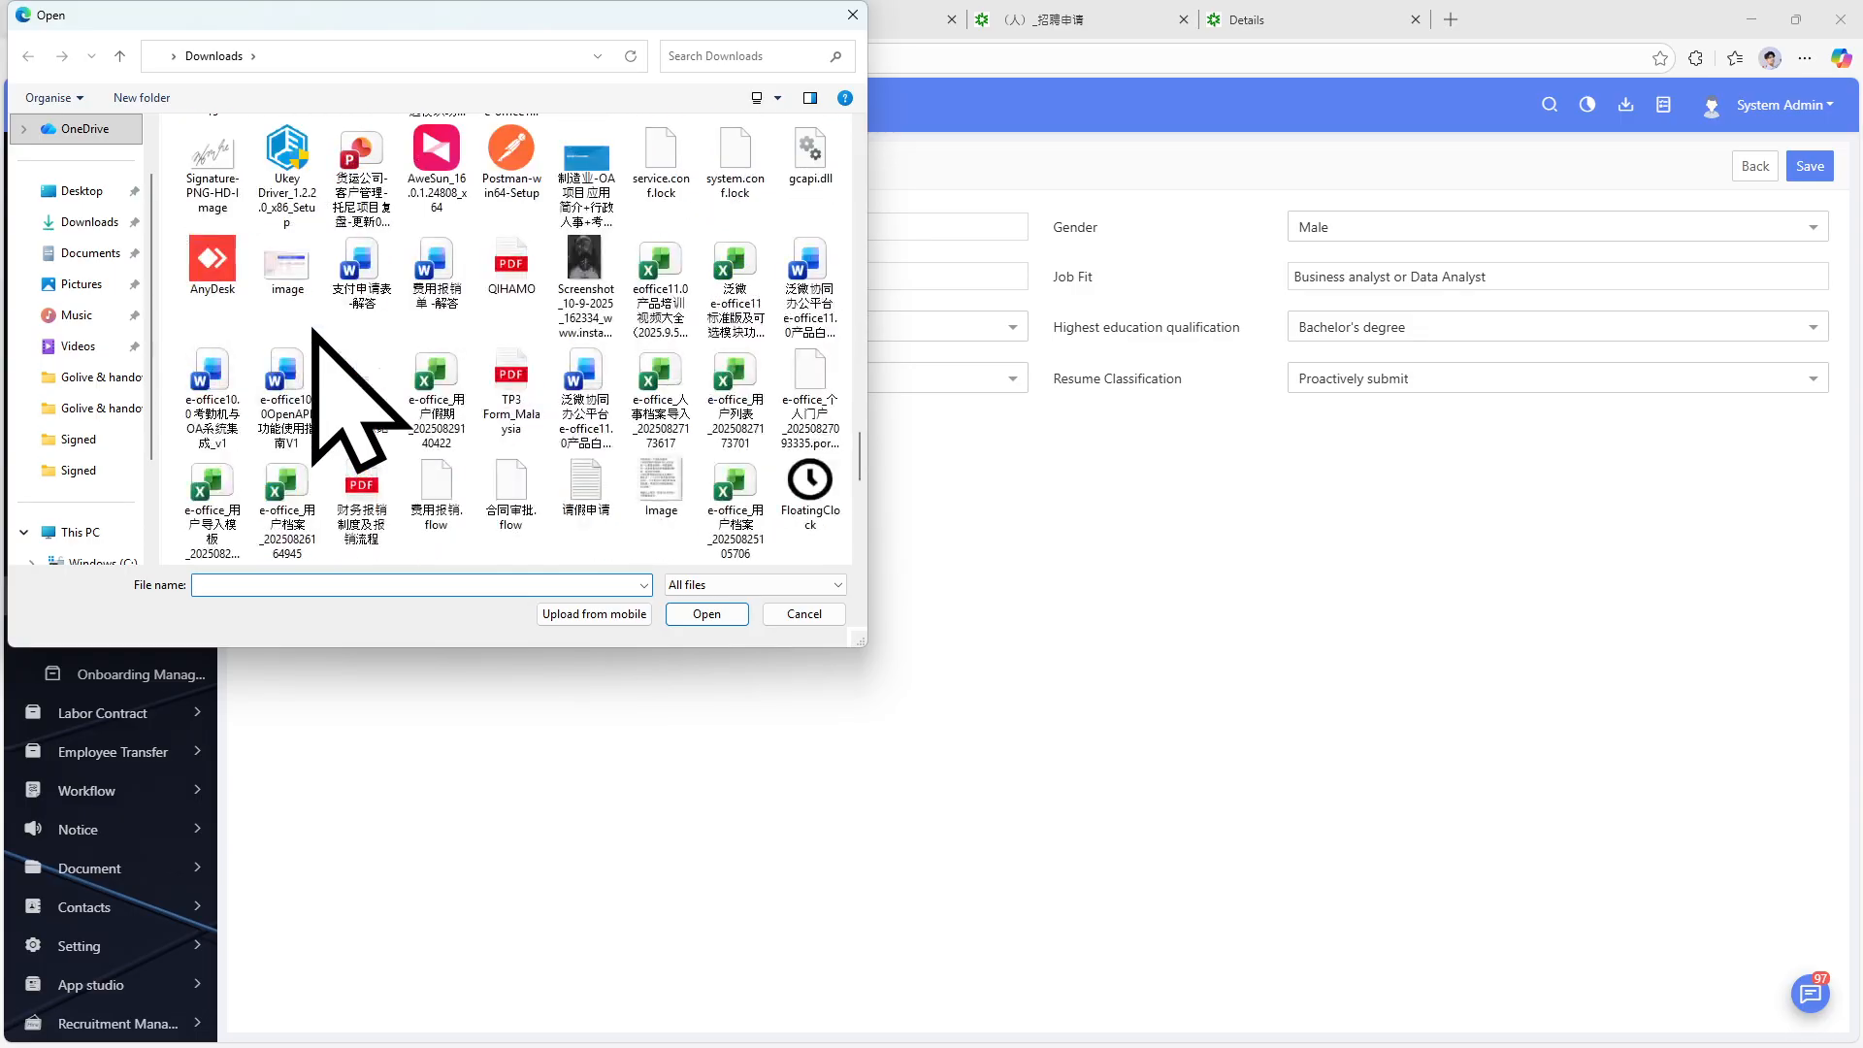
scroll(311, 332, up, 10)
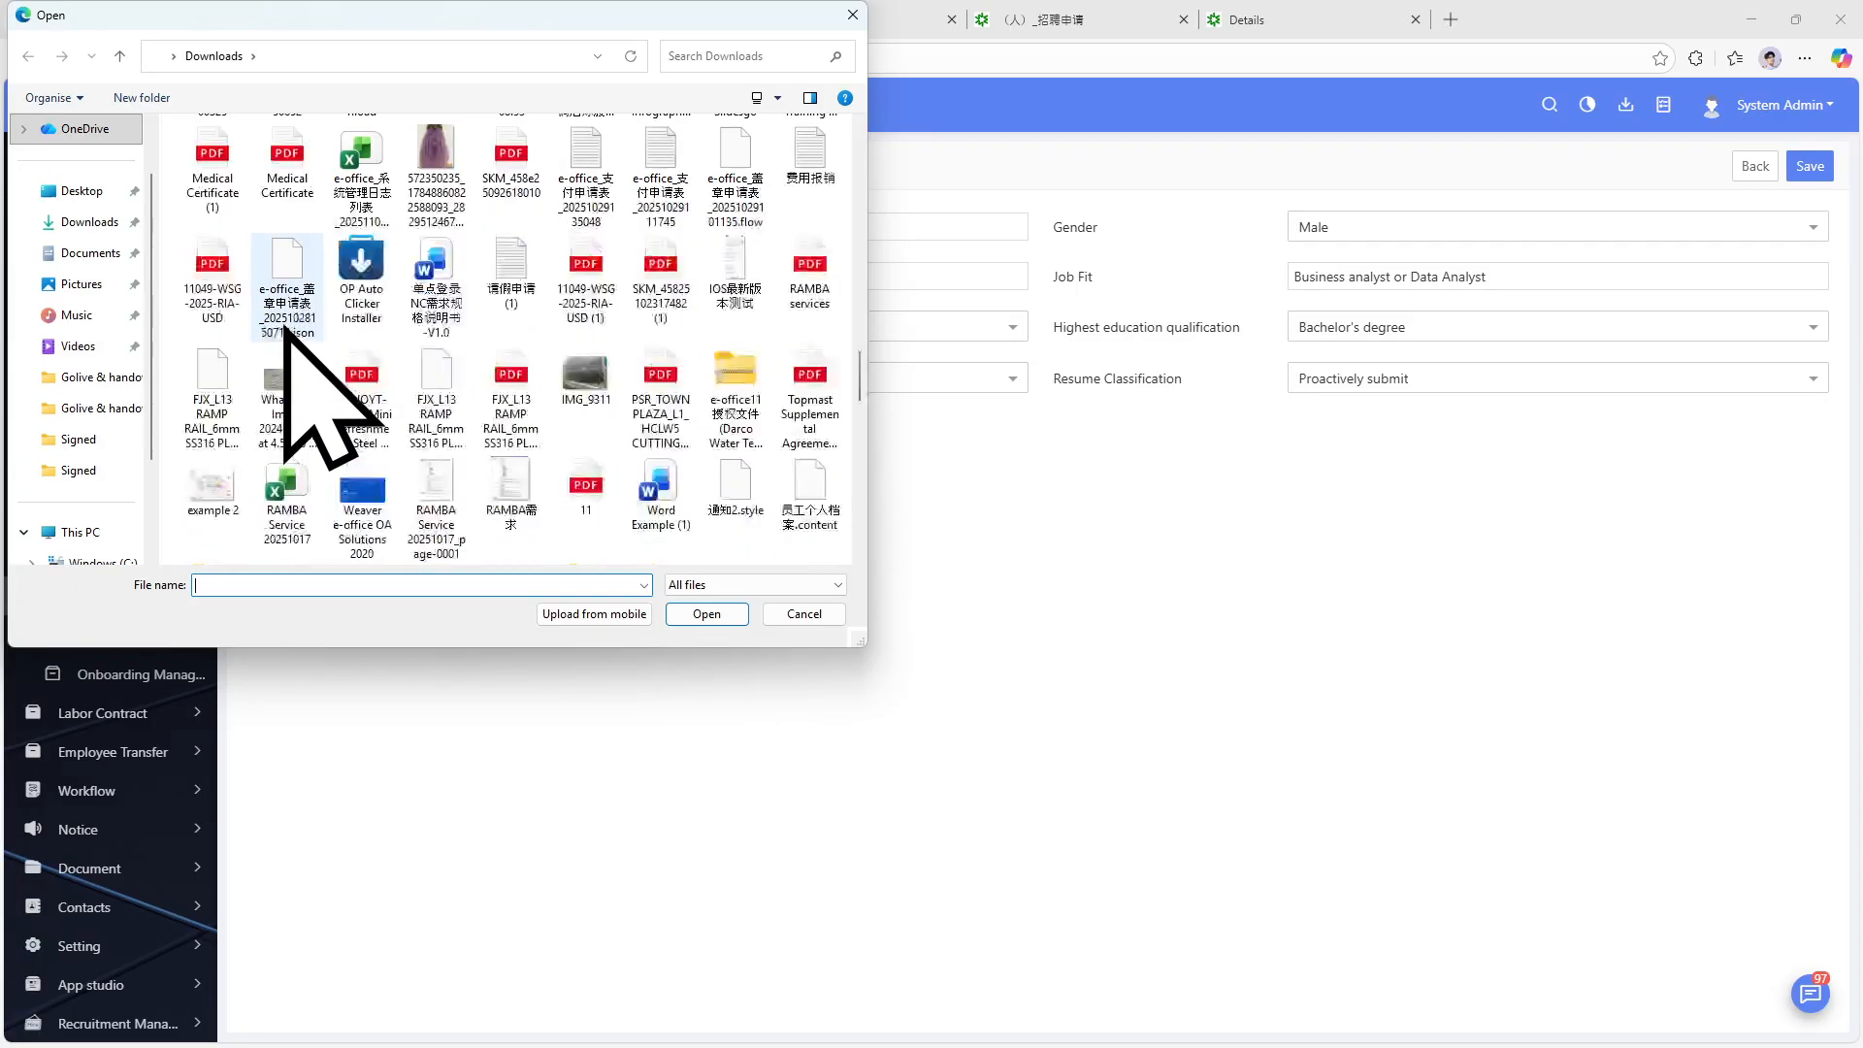
scroll(286, 330, down, 5)
scroll(277, 340, up, 10)
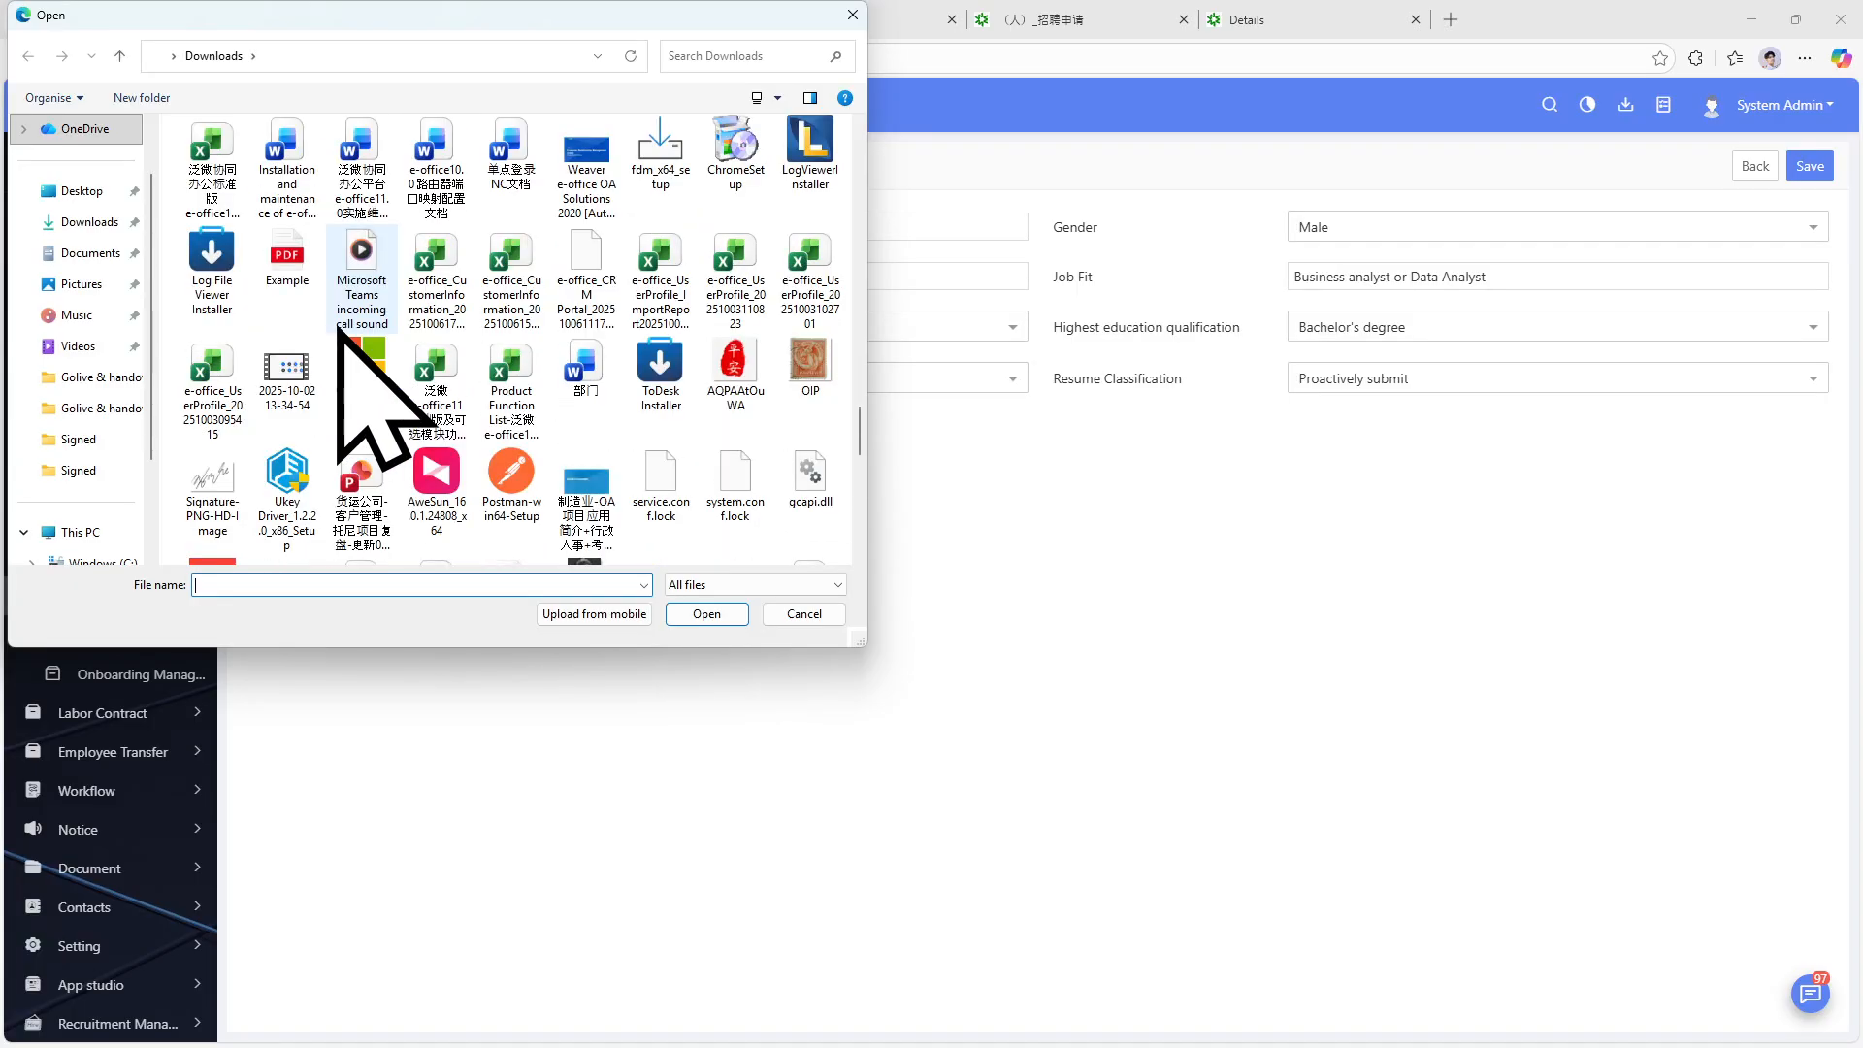
click(214, 377)
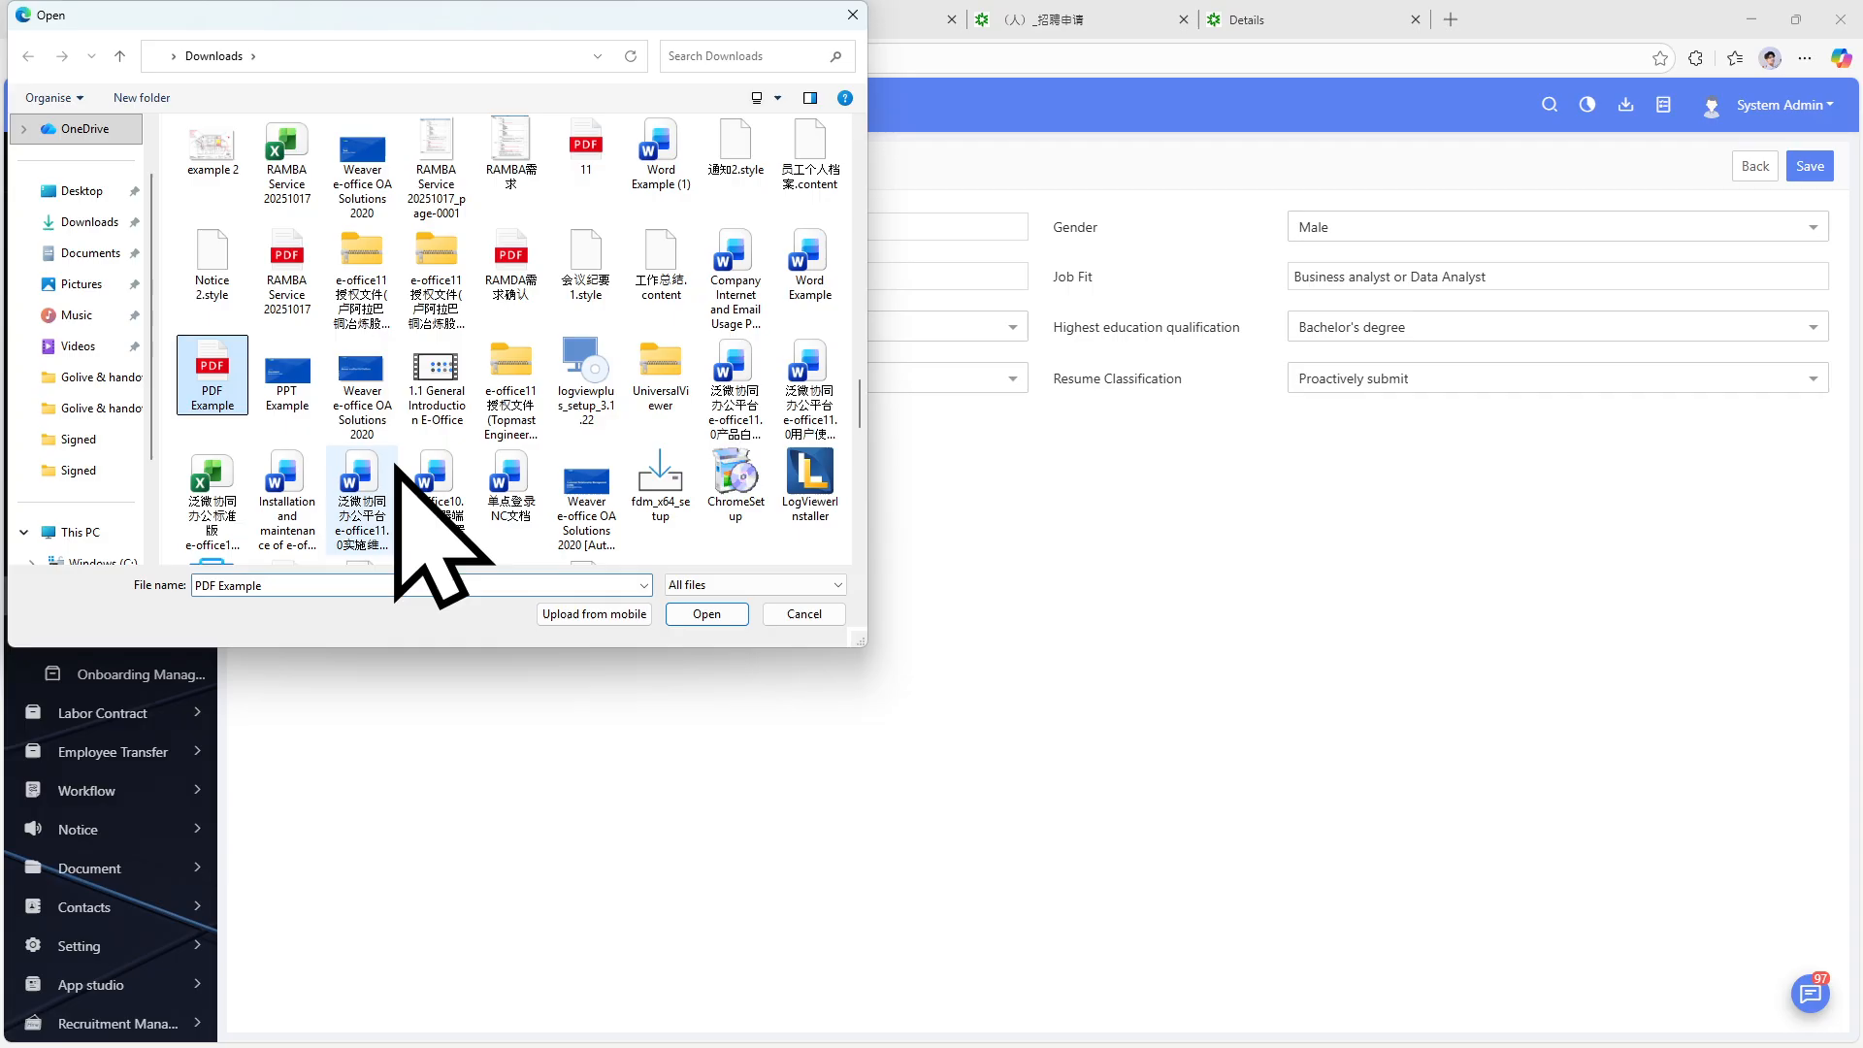
click(706, 614)
Save the resume, view the new Business Analyst record, and close its details tab.
click(1810, 166)
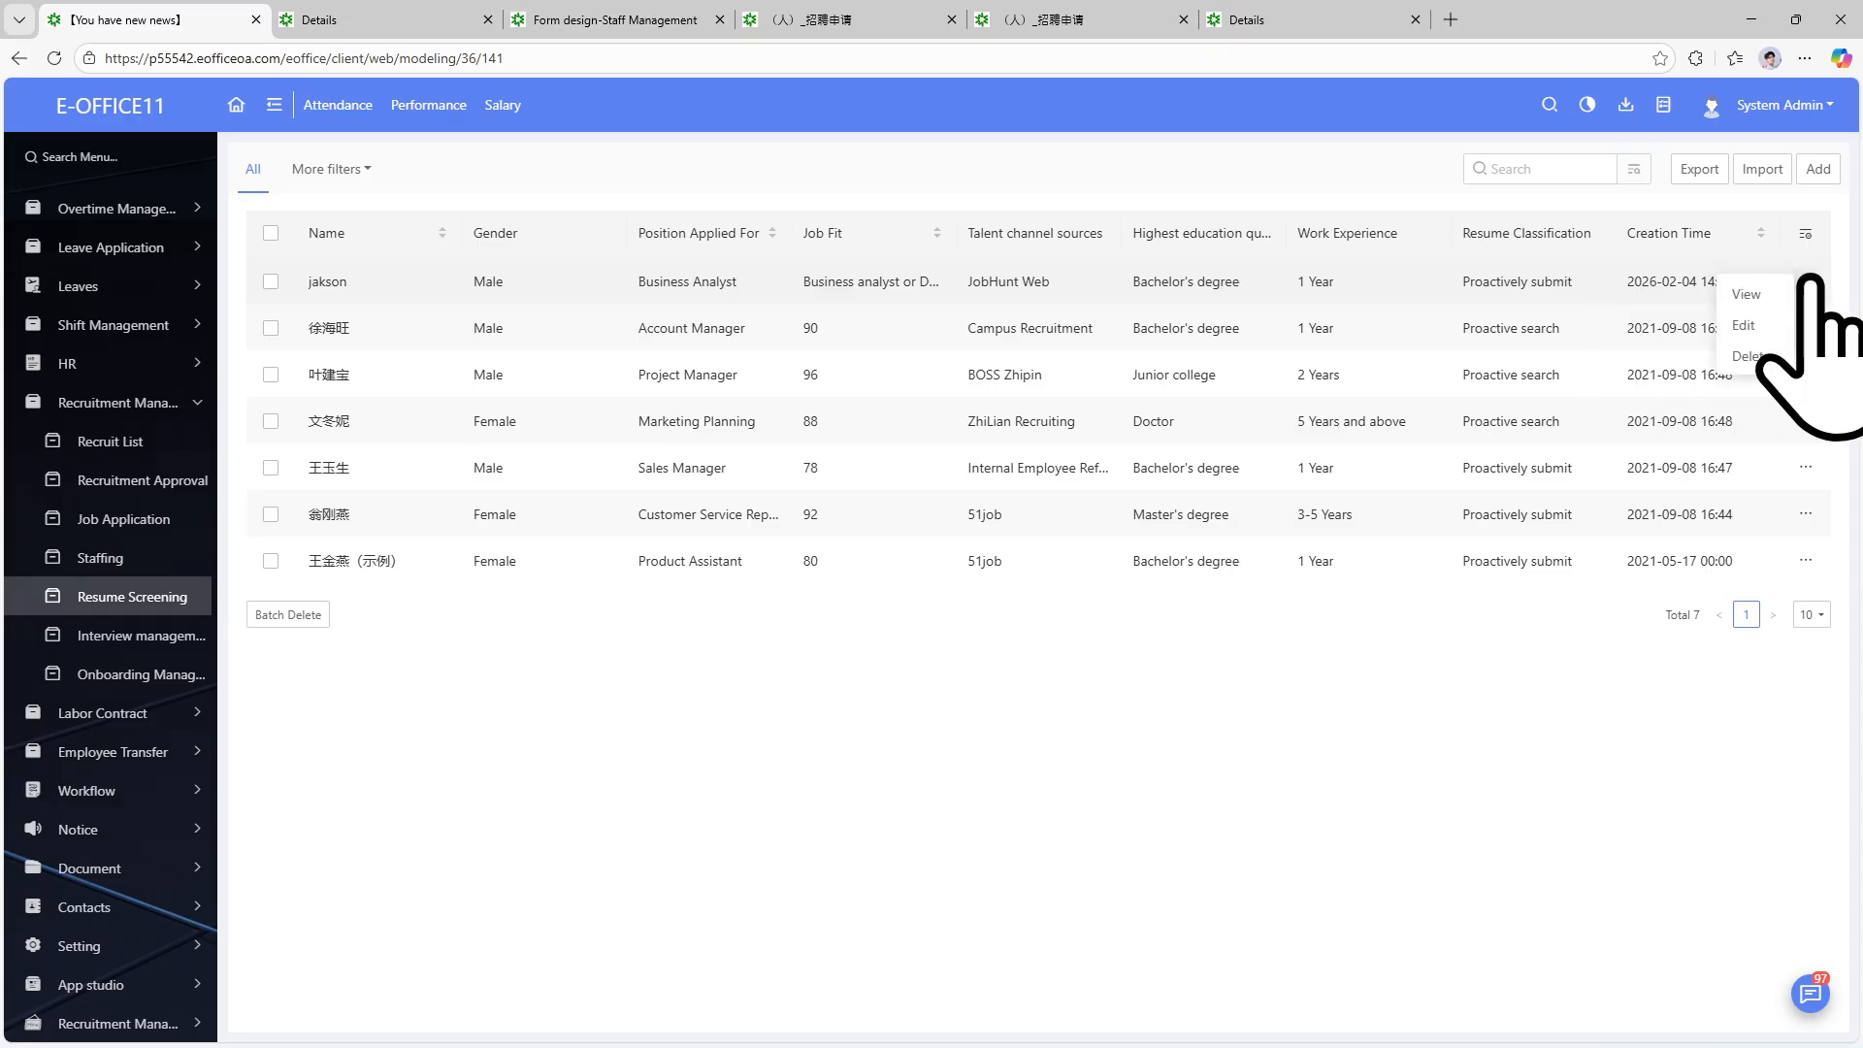
click(1774, 282)
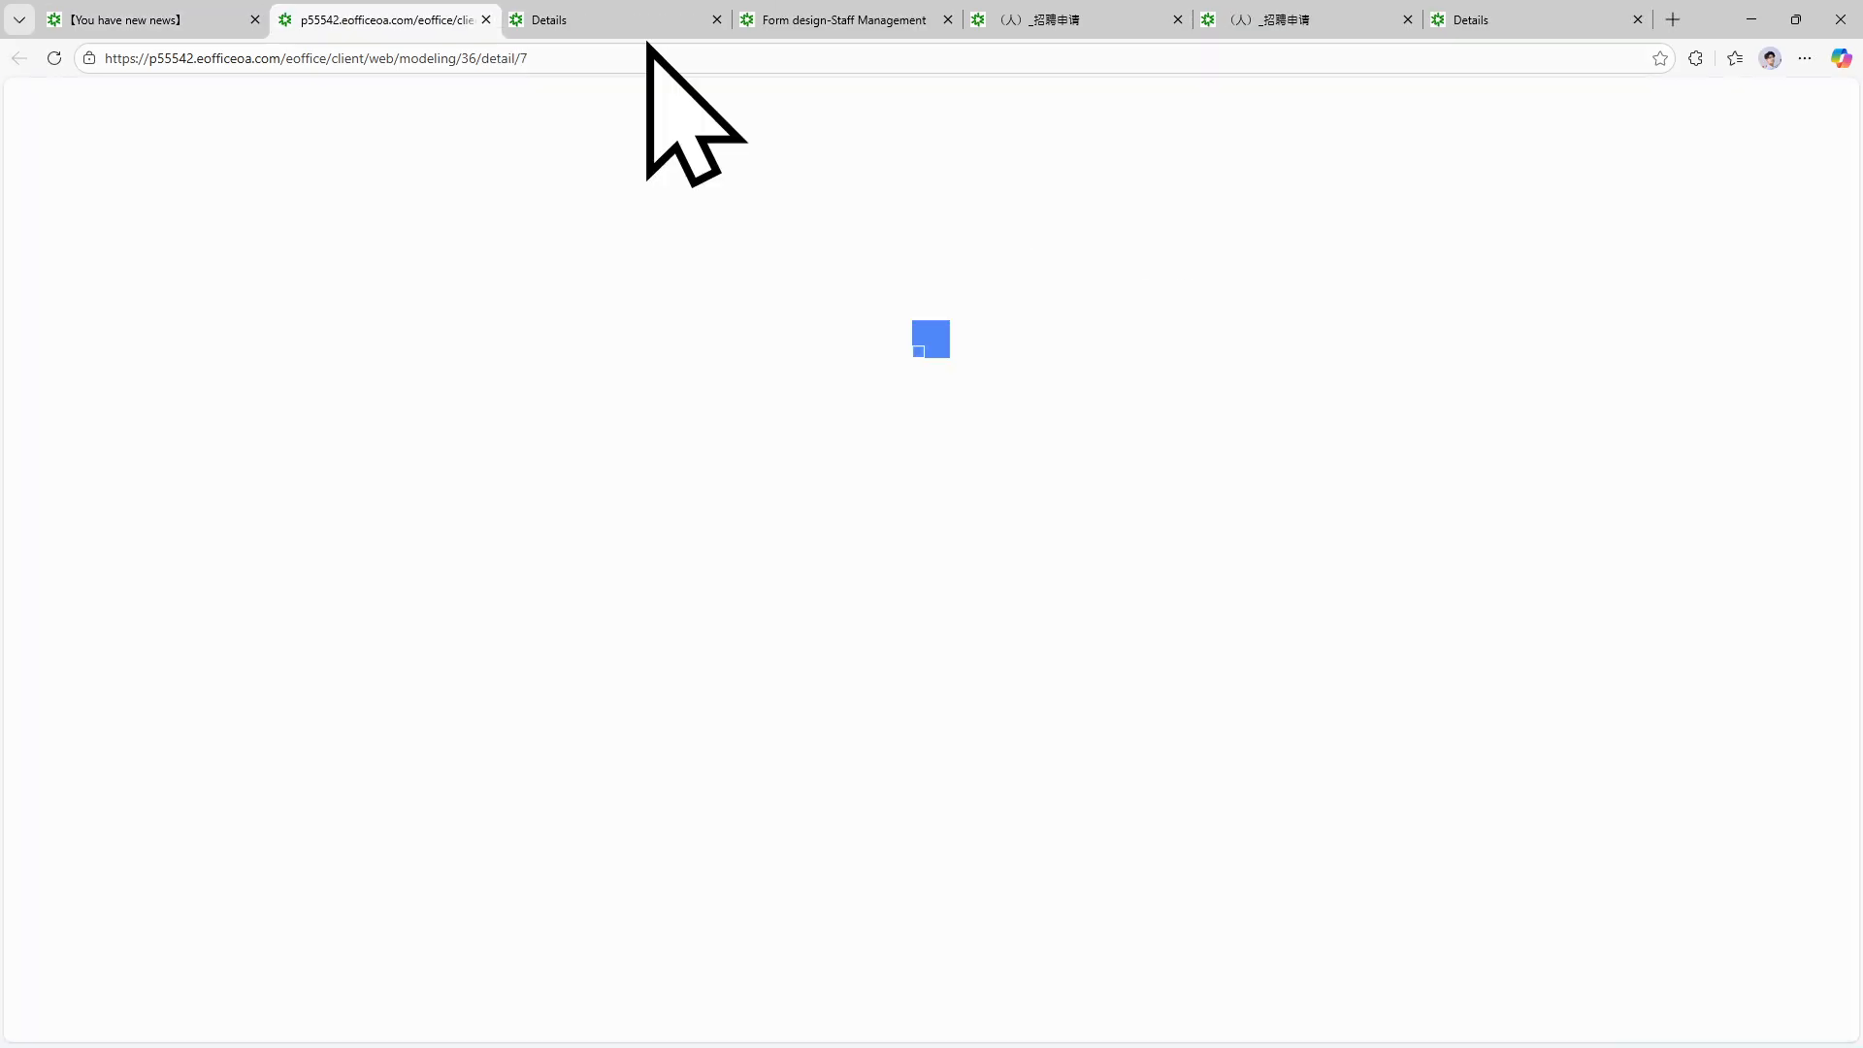
click(477, 27)
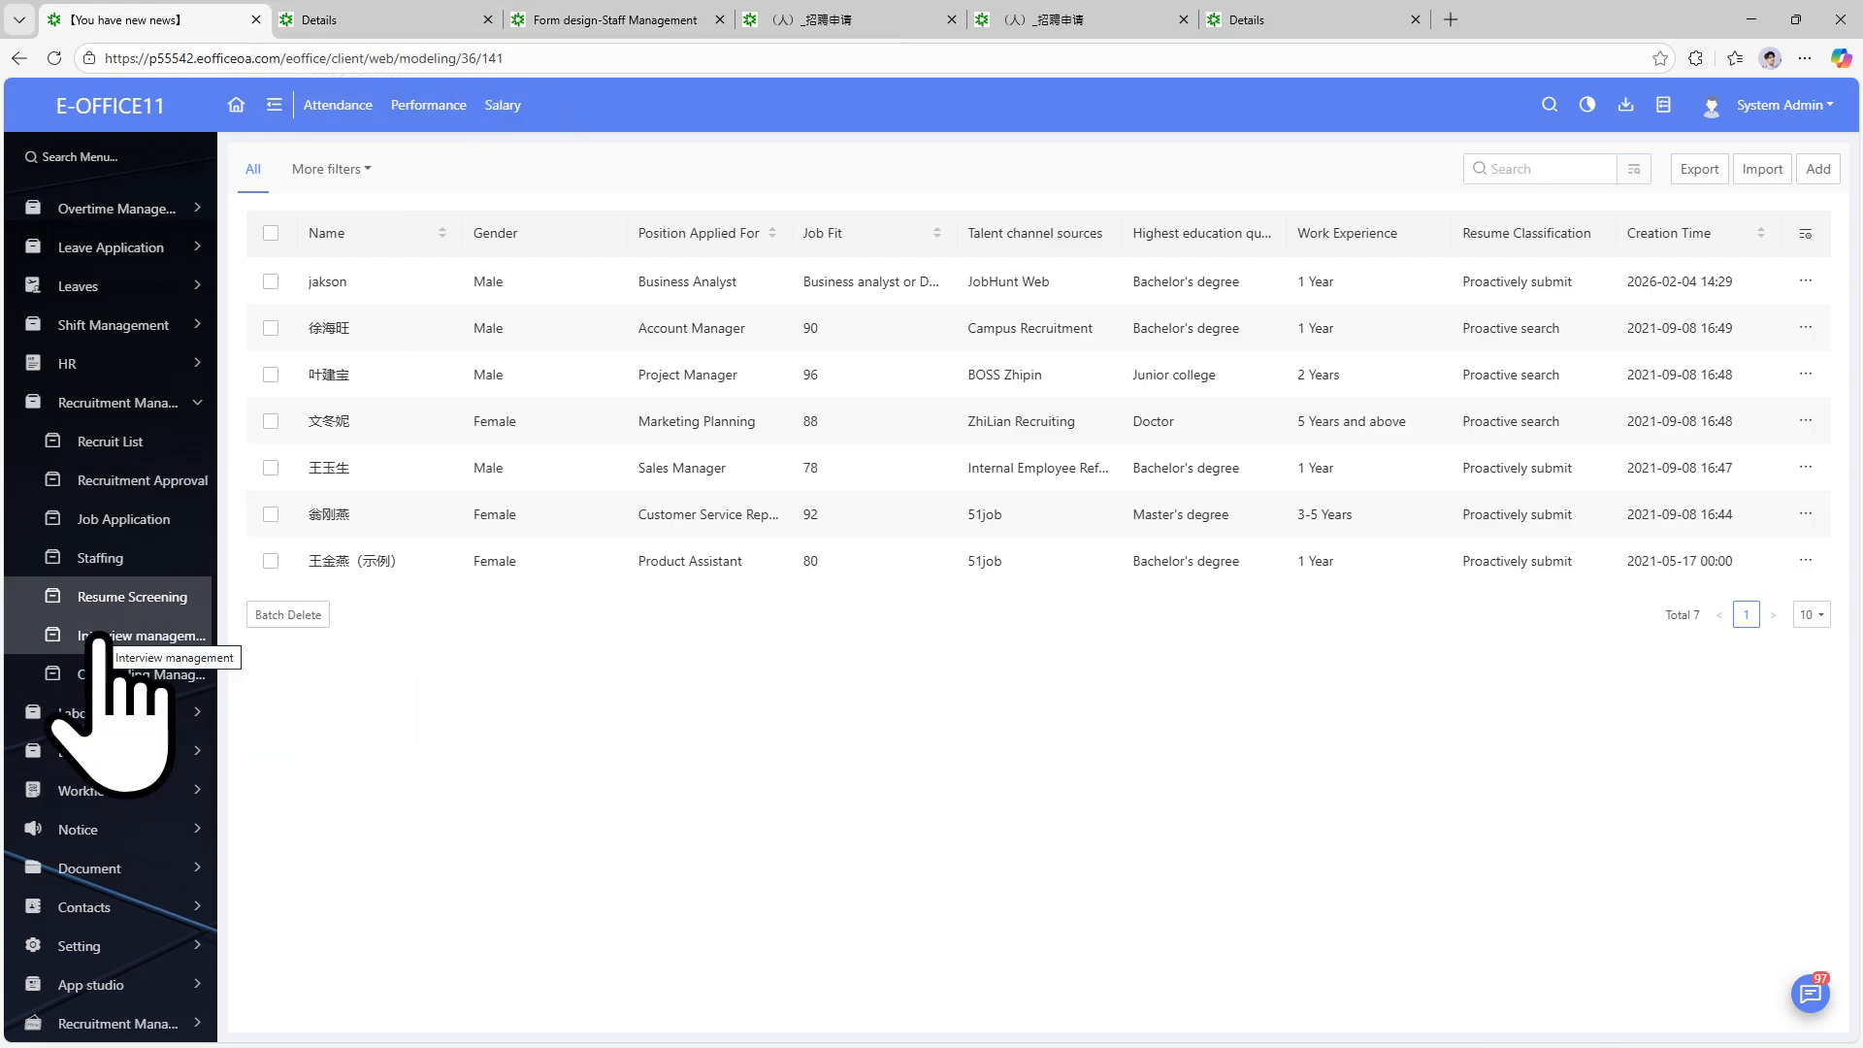
Open Interview management and view the first candidate's interview details.
click(157, 636)
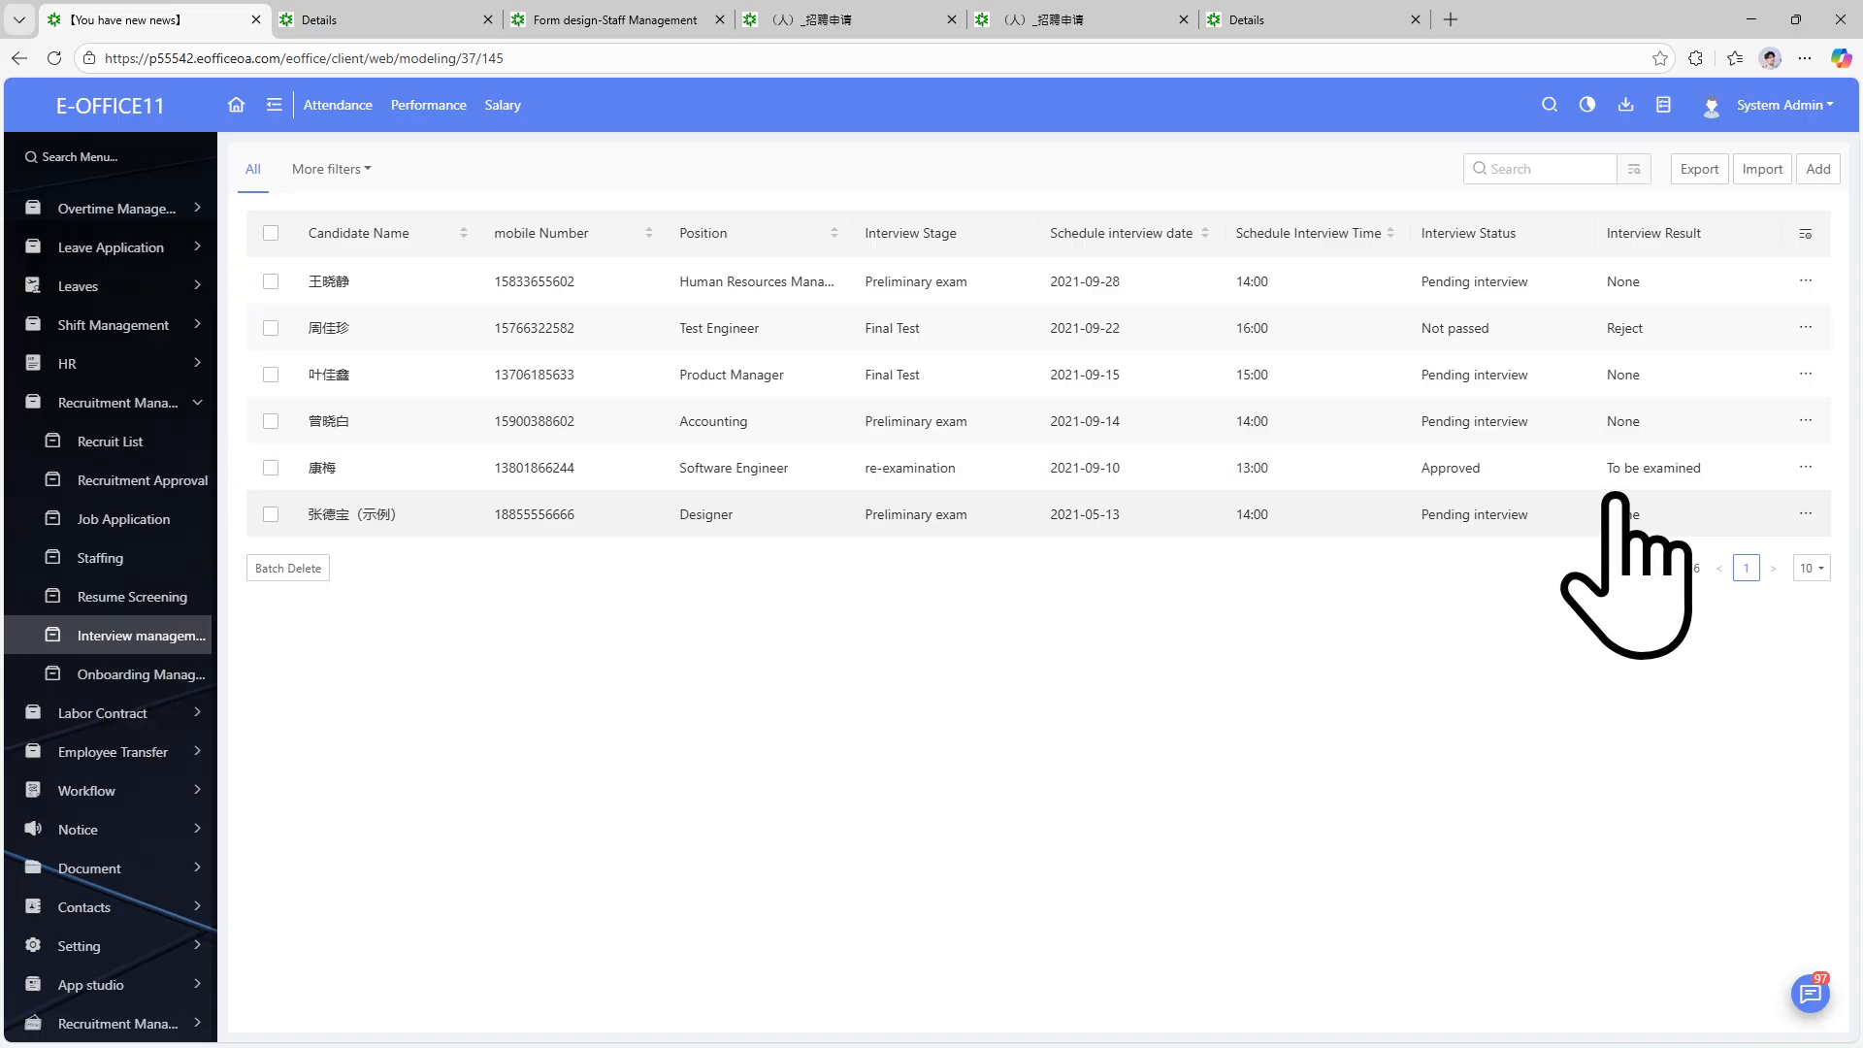
click(1807, 281)
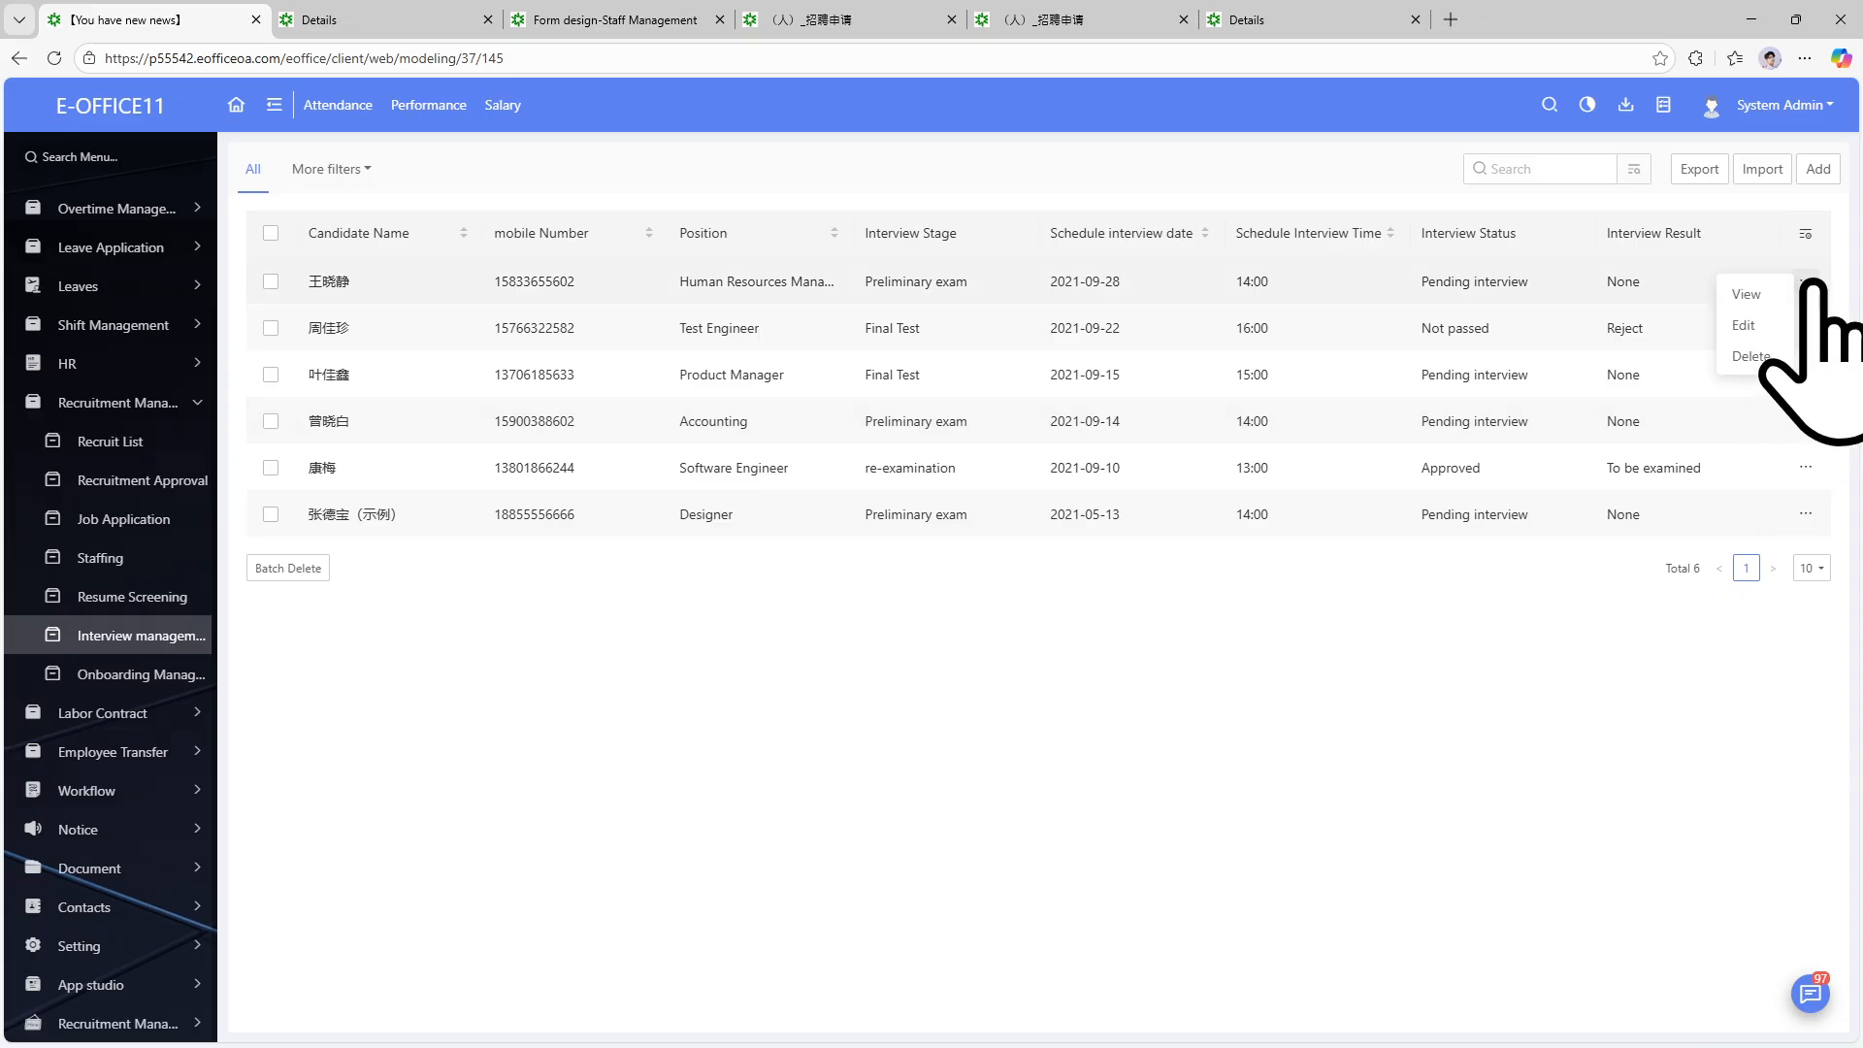
click(1758, 293)
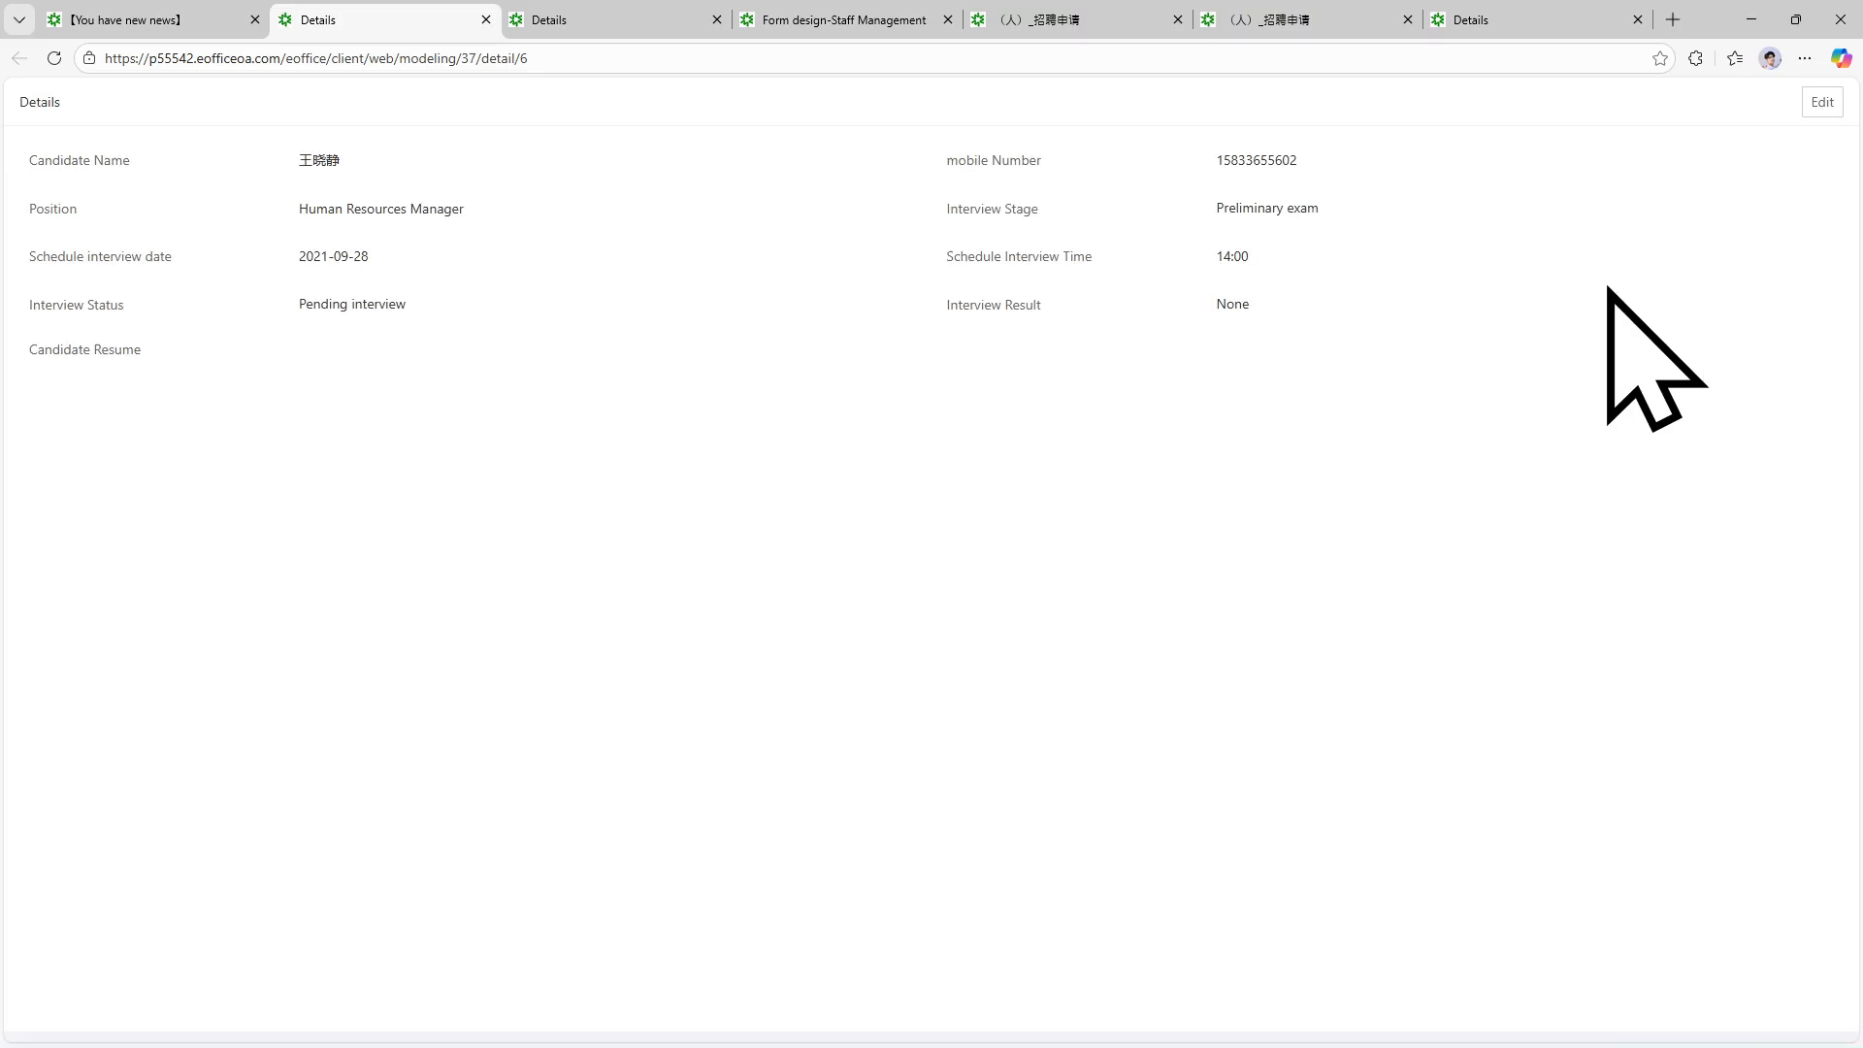
Highlight the candidate name, Pending status and Interview Result label on the details page.
drag(342, 165, 283, 166)
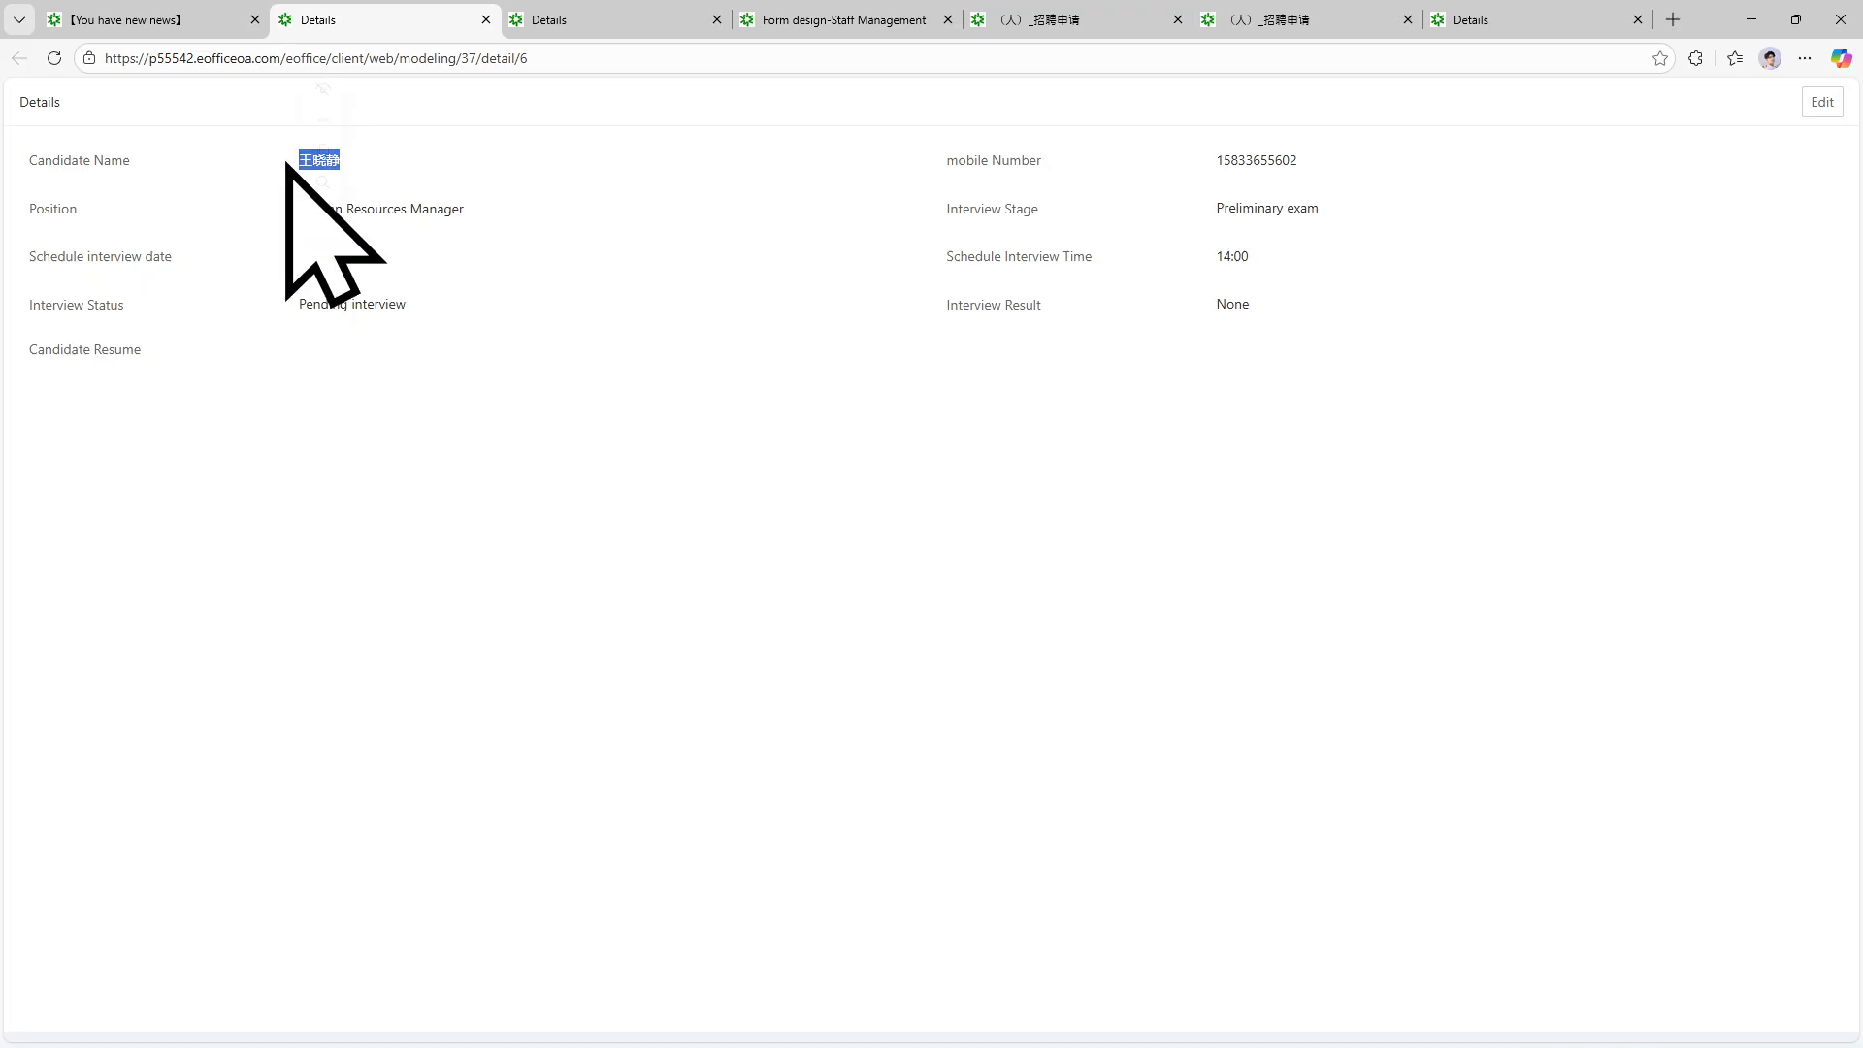
click(521, 215)
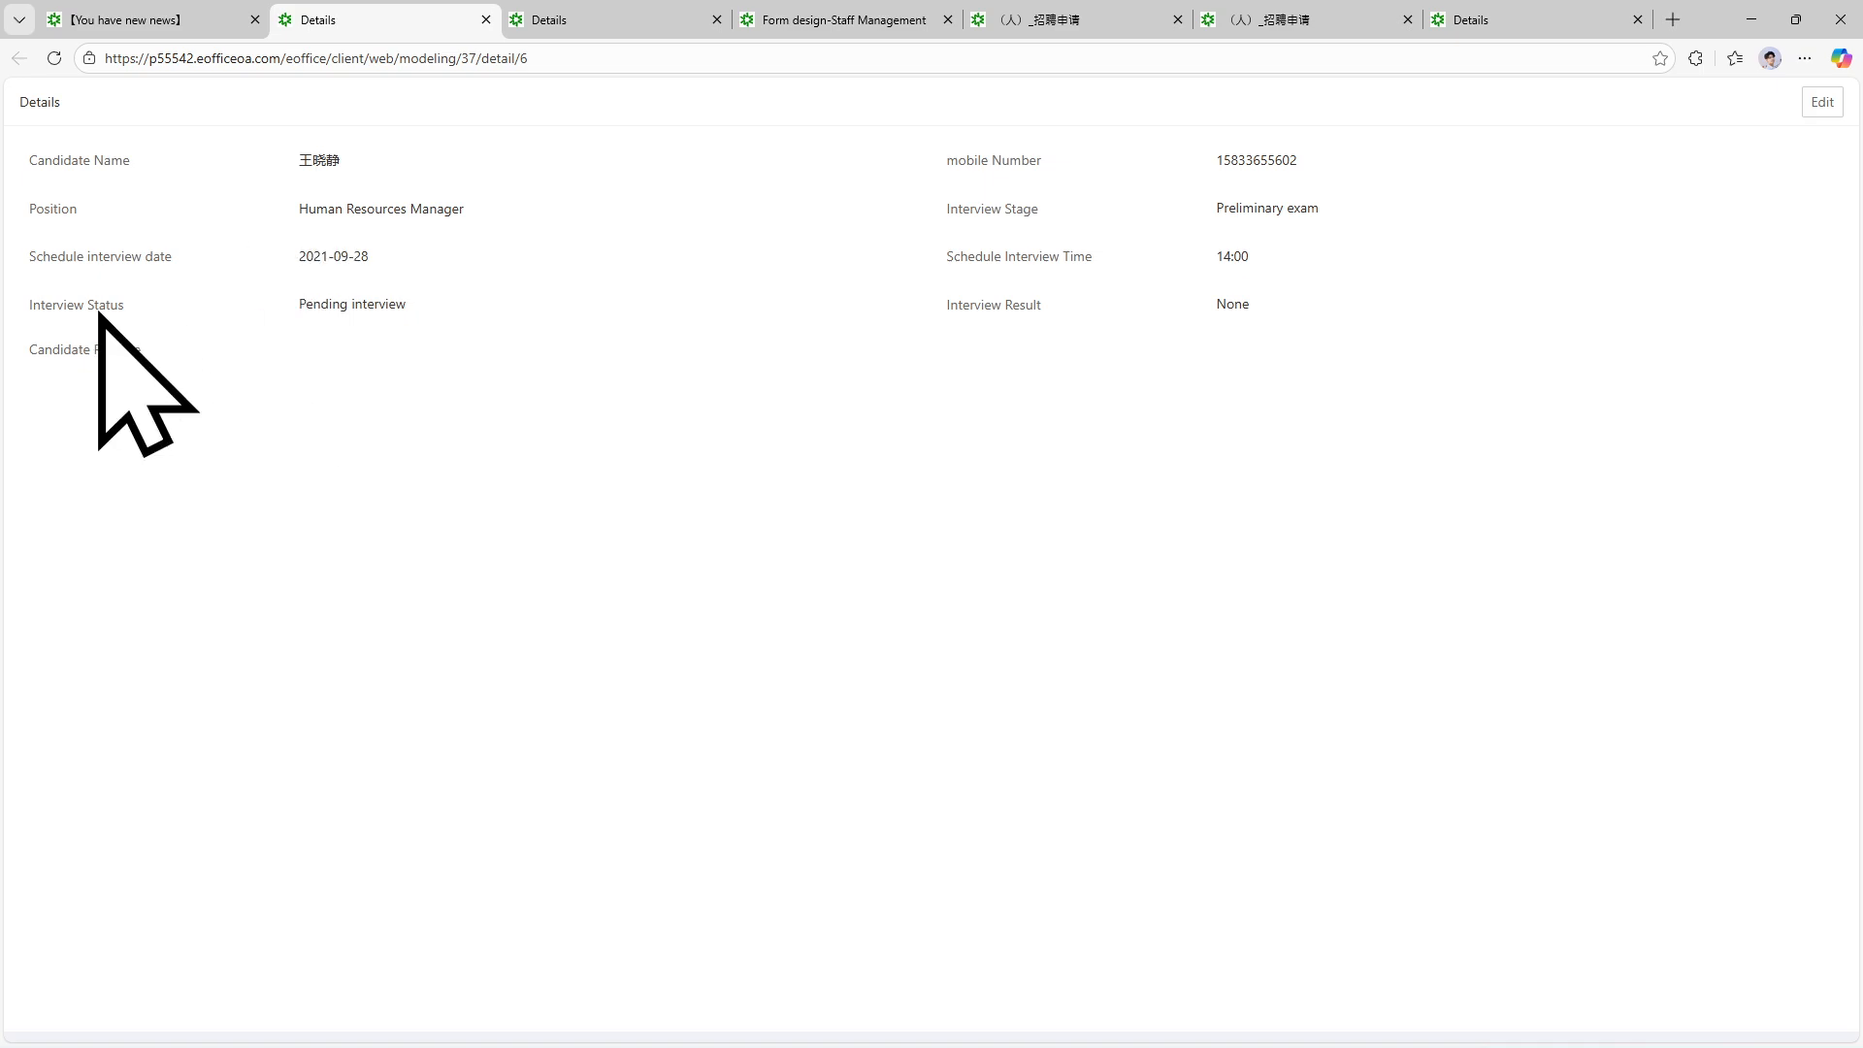
drag(436, 306, 264, 310)
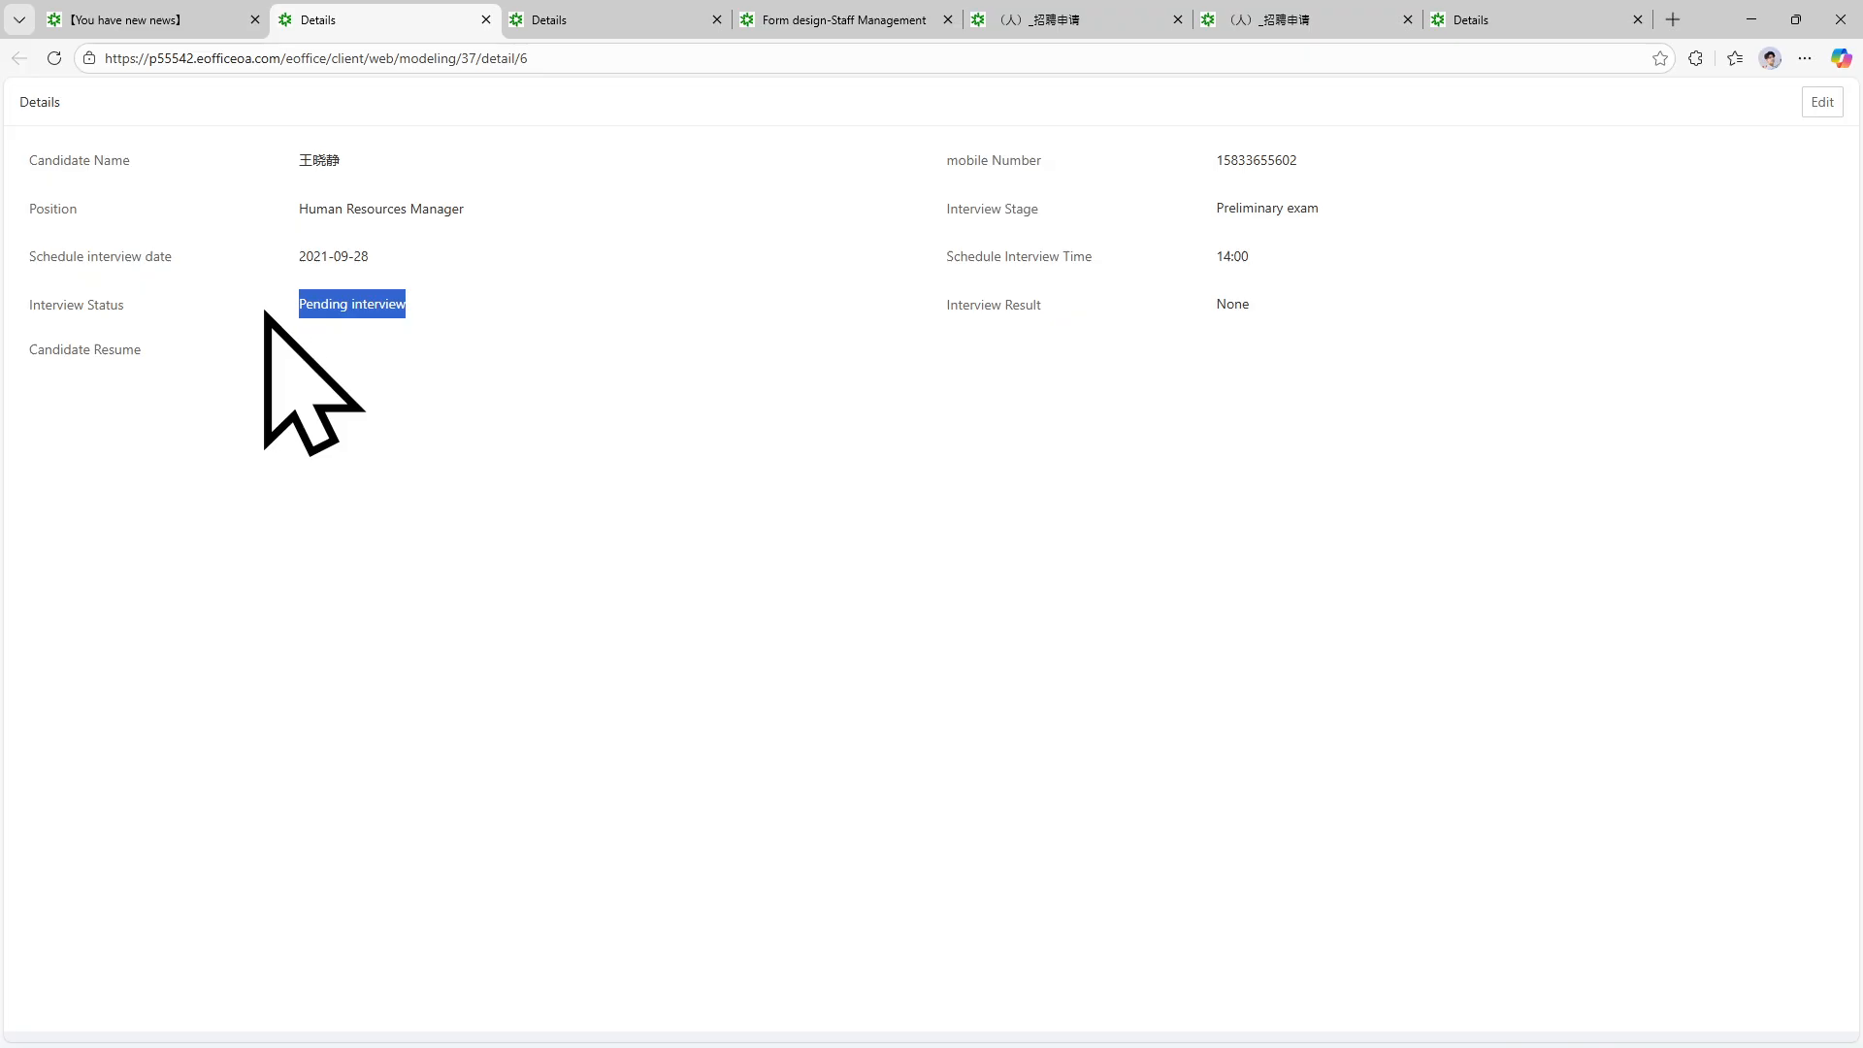
click(505, 332)
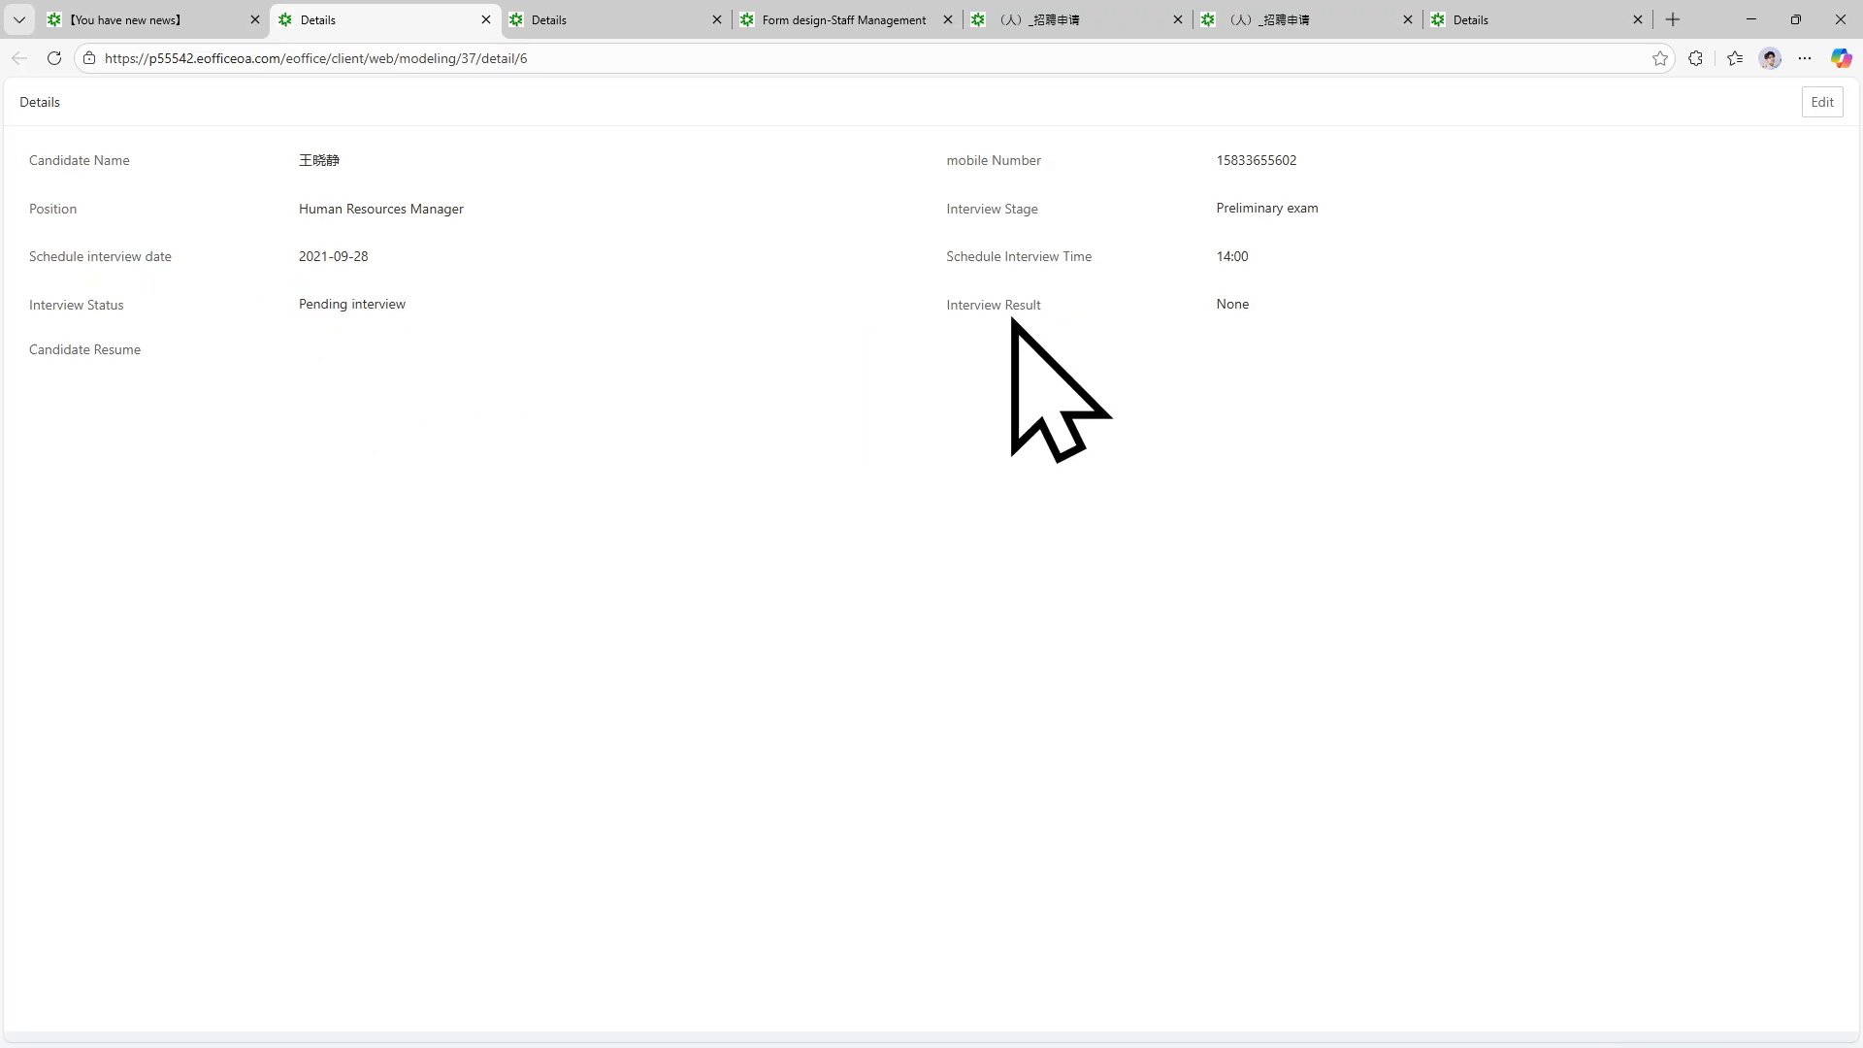
drag(1072, 309, 944, 310)
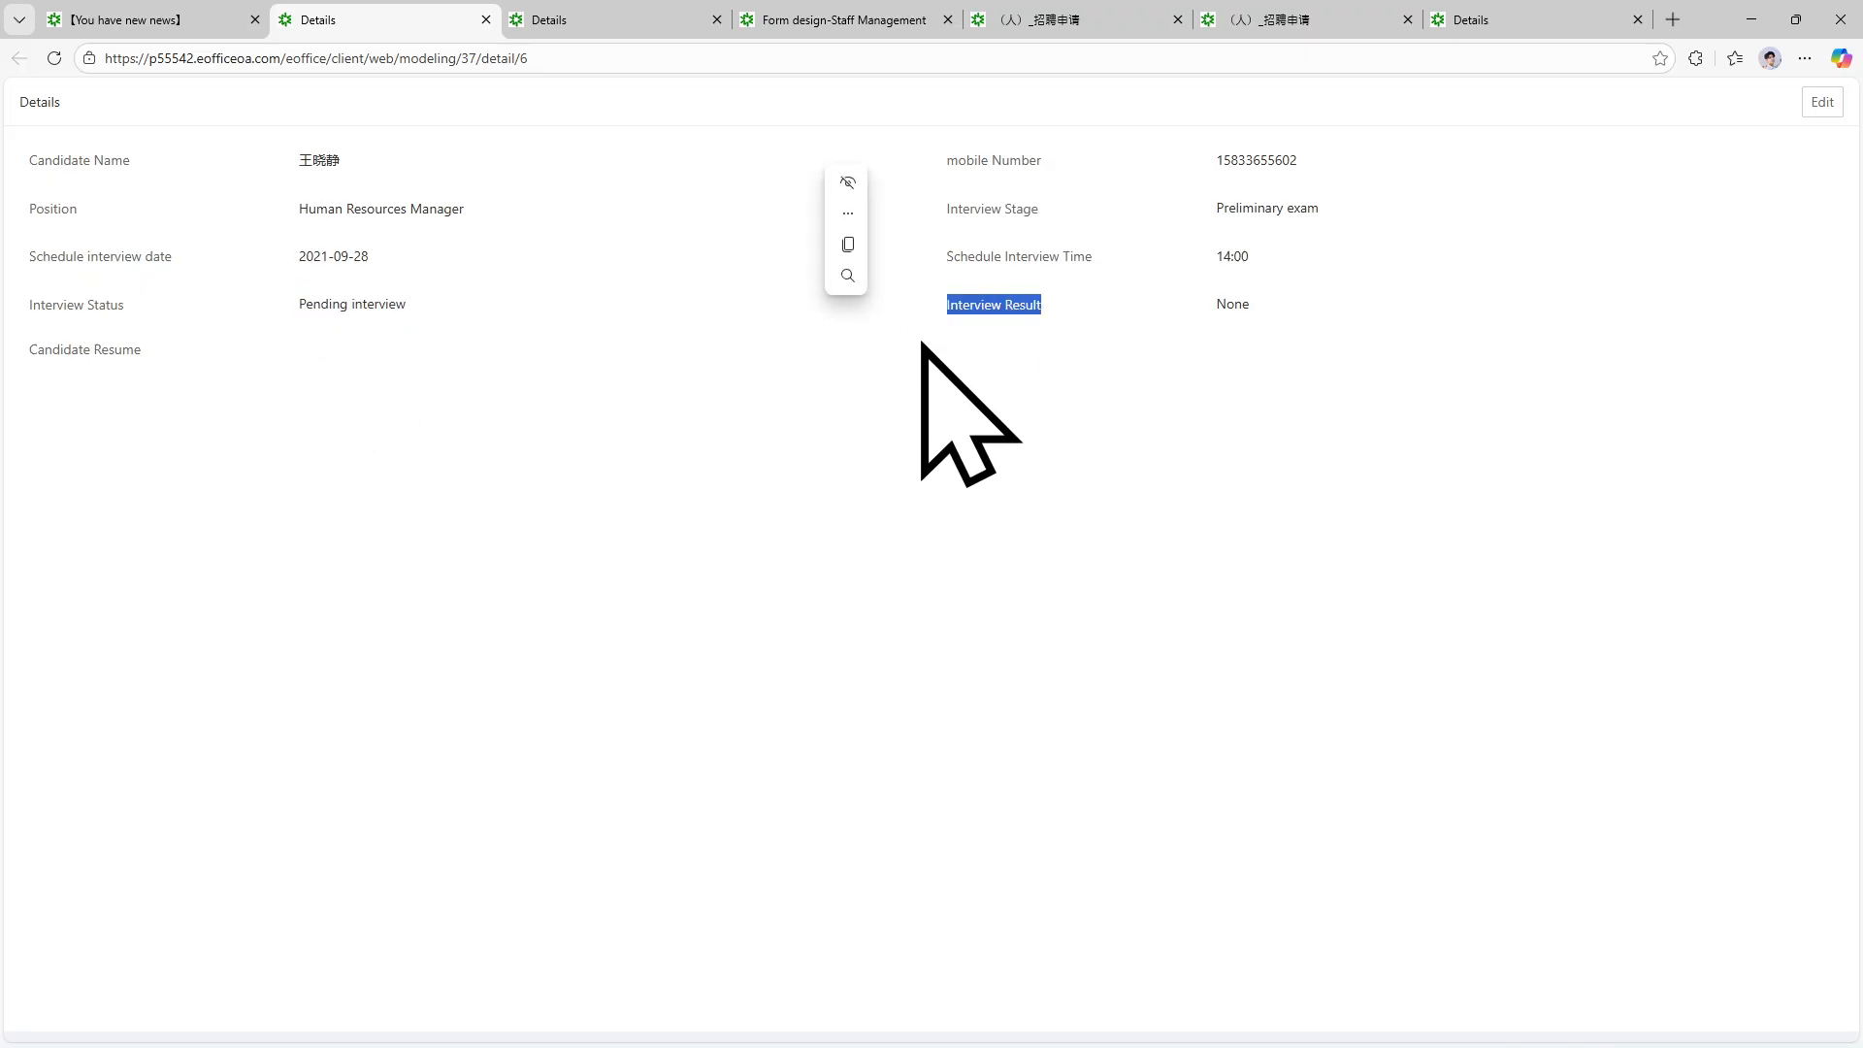
click(923, 353)
Switch between tabs and settle back on the Interview management list.
click(109, 12)
click(293, 8)
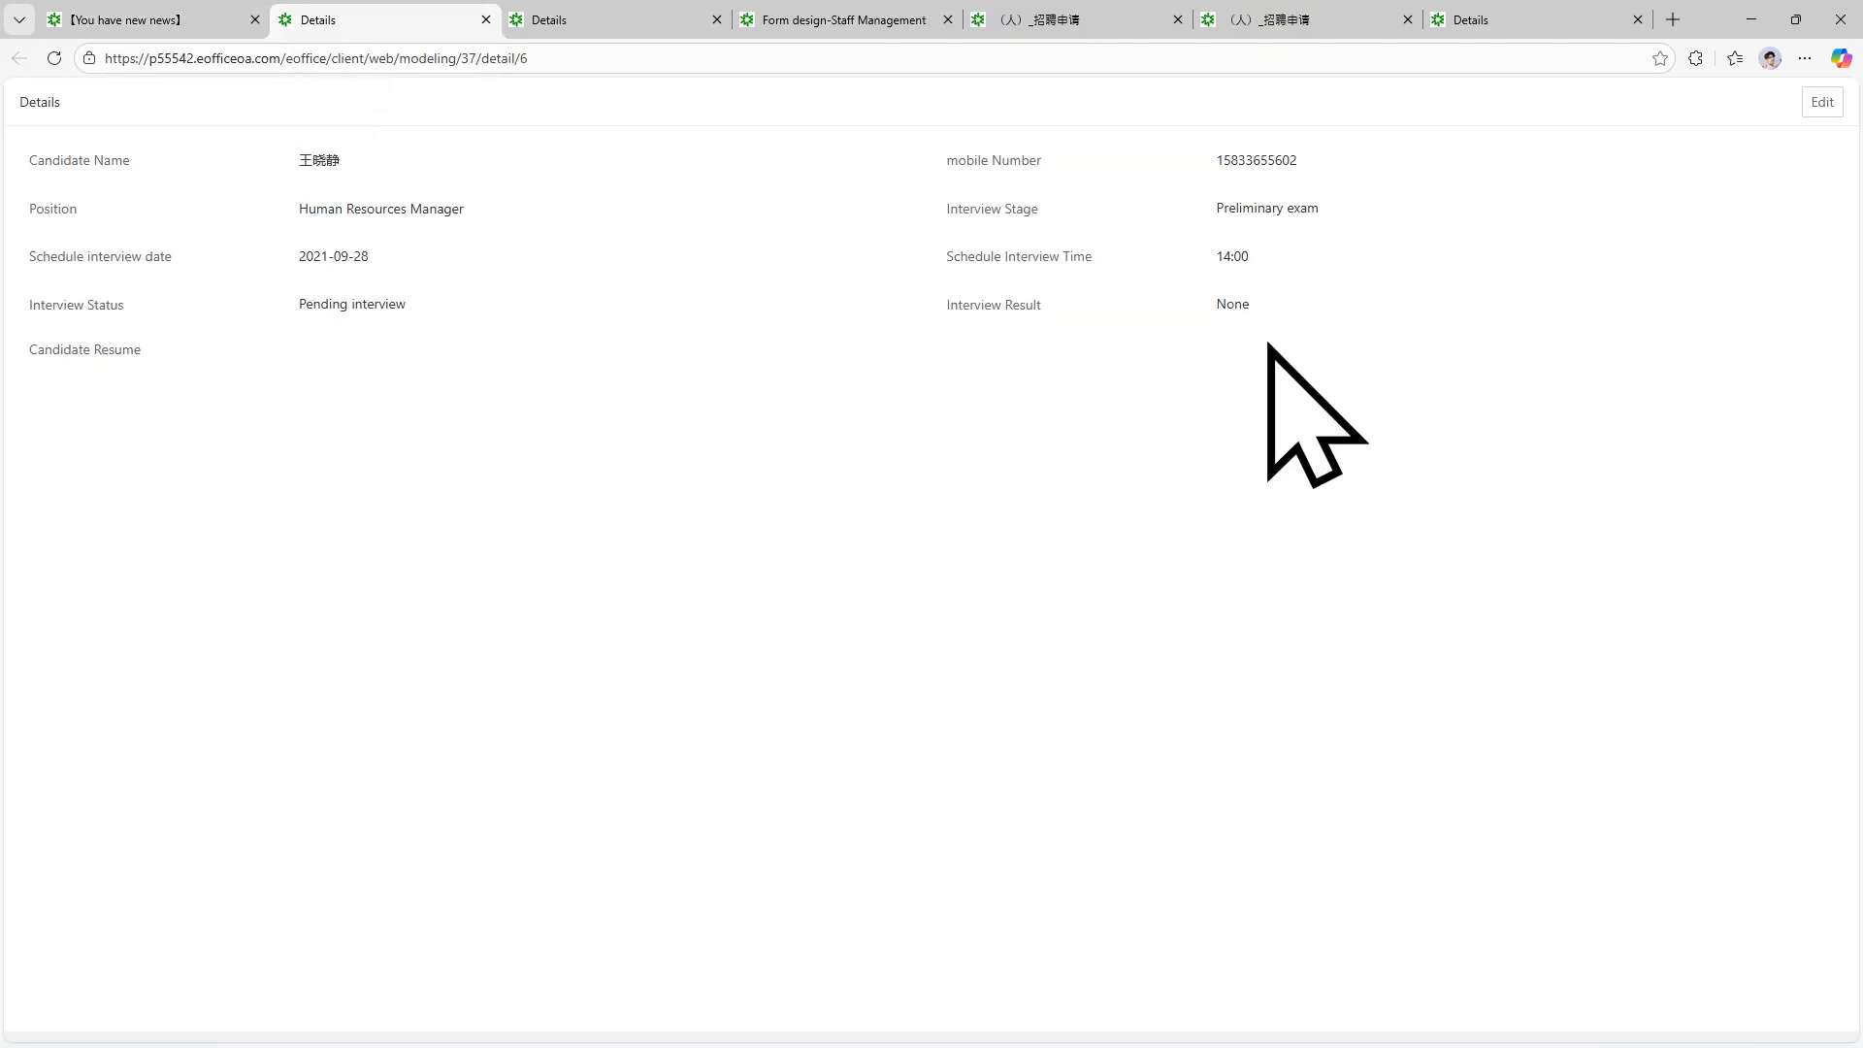
click(78, 12)
click(413, 24)
click(167, 14)
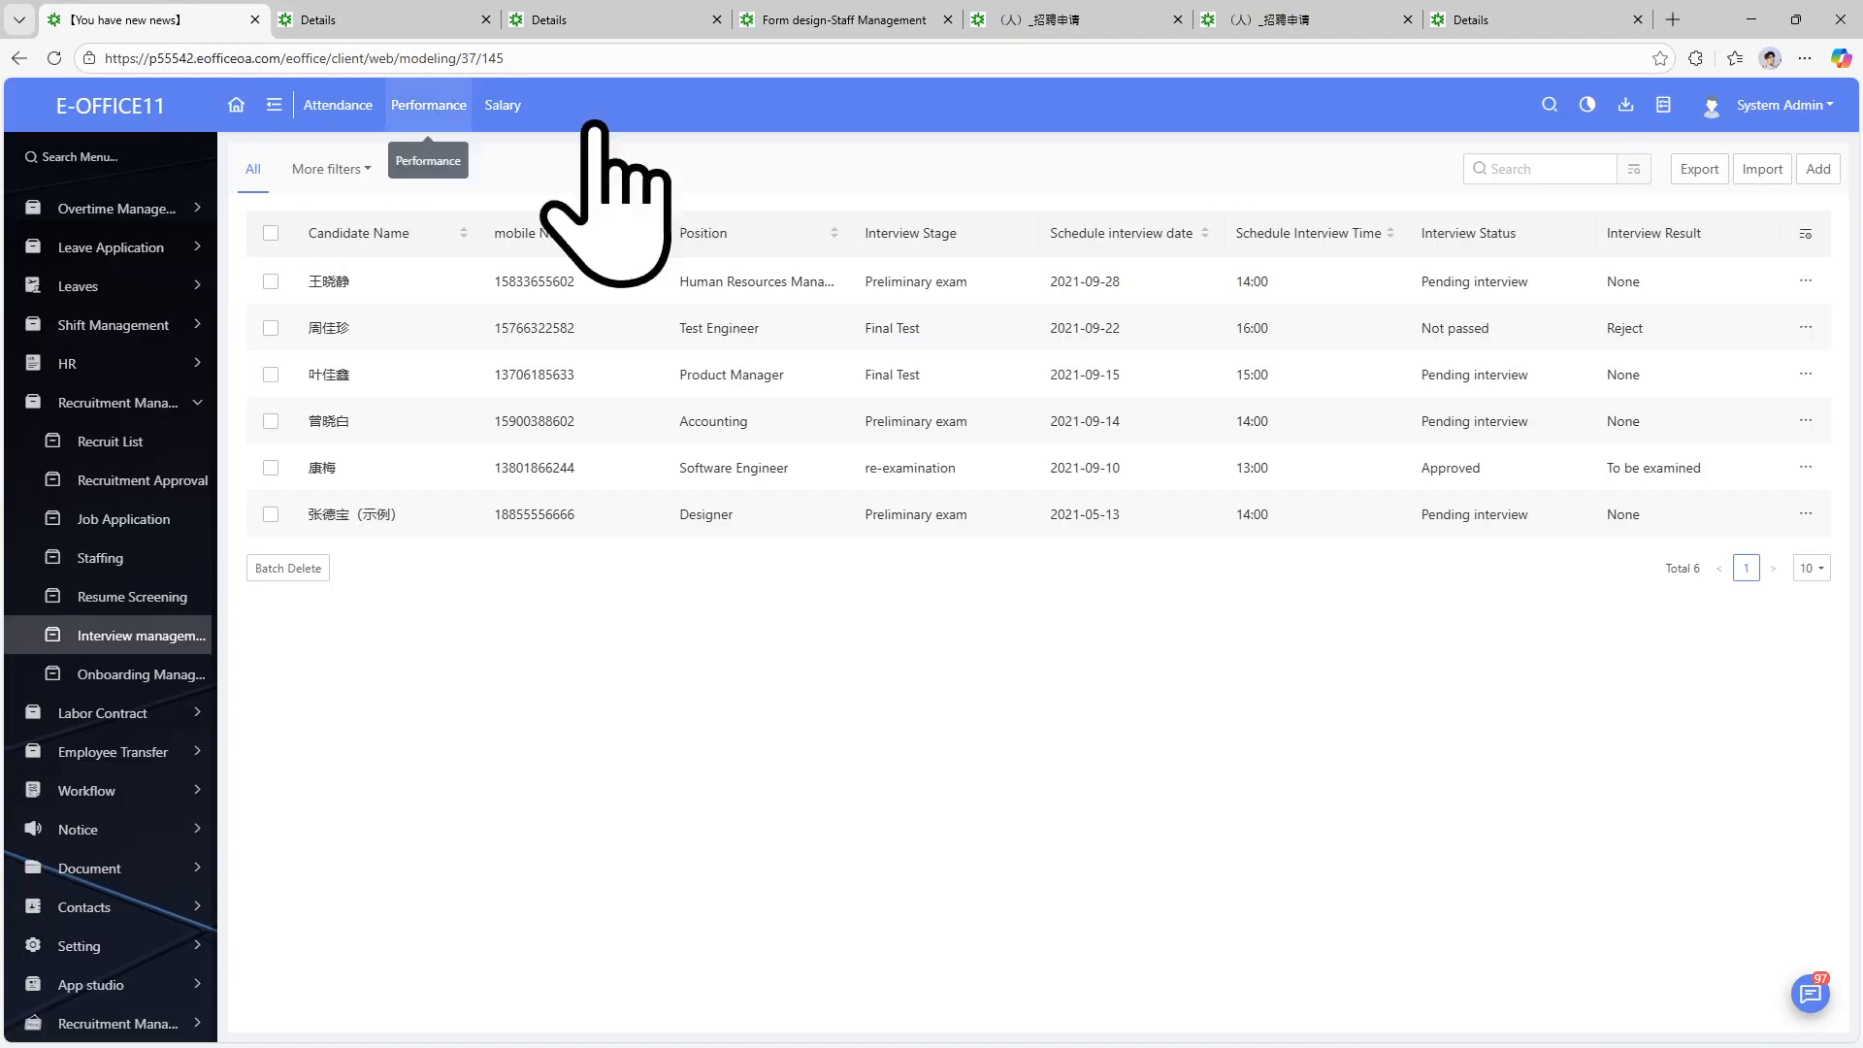
Open the first candidate's edit form and try Reject and To be examined as the interview result.
click(1805, 281)
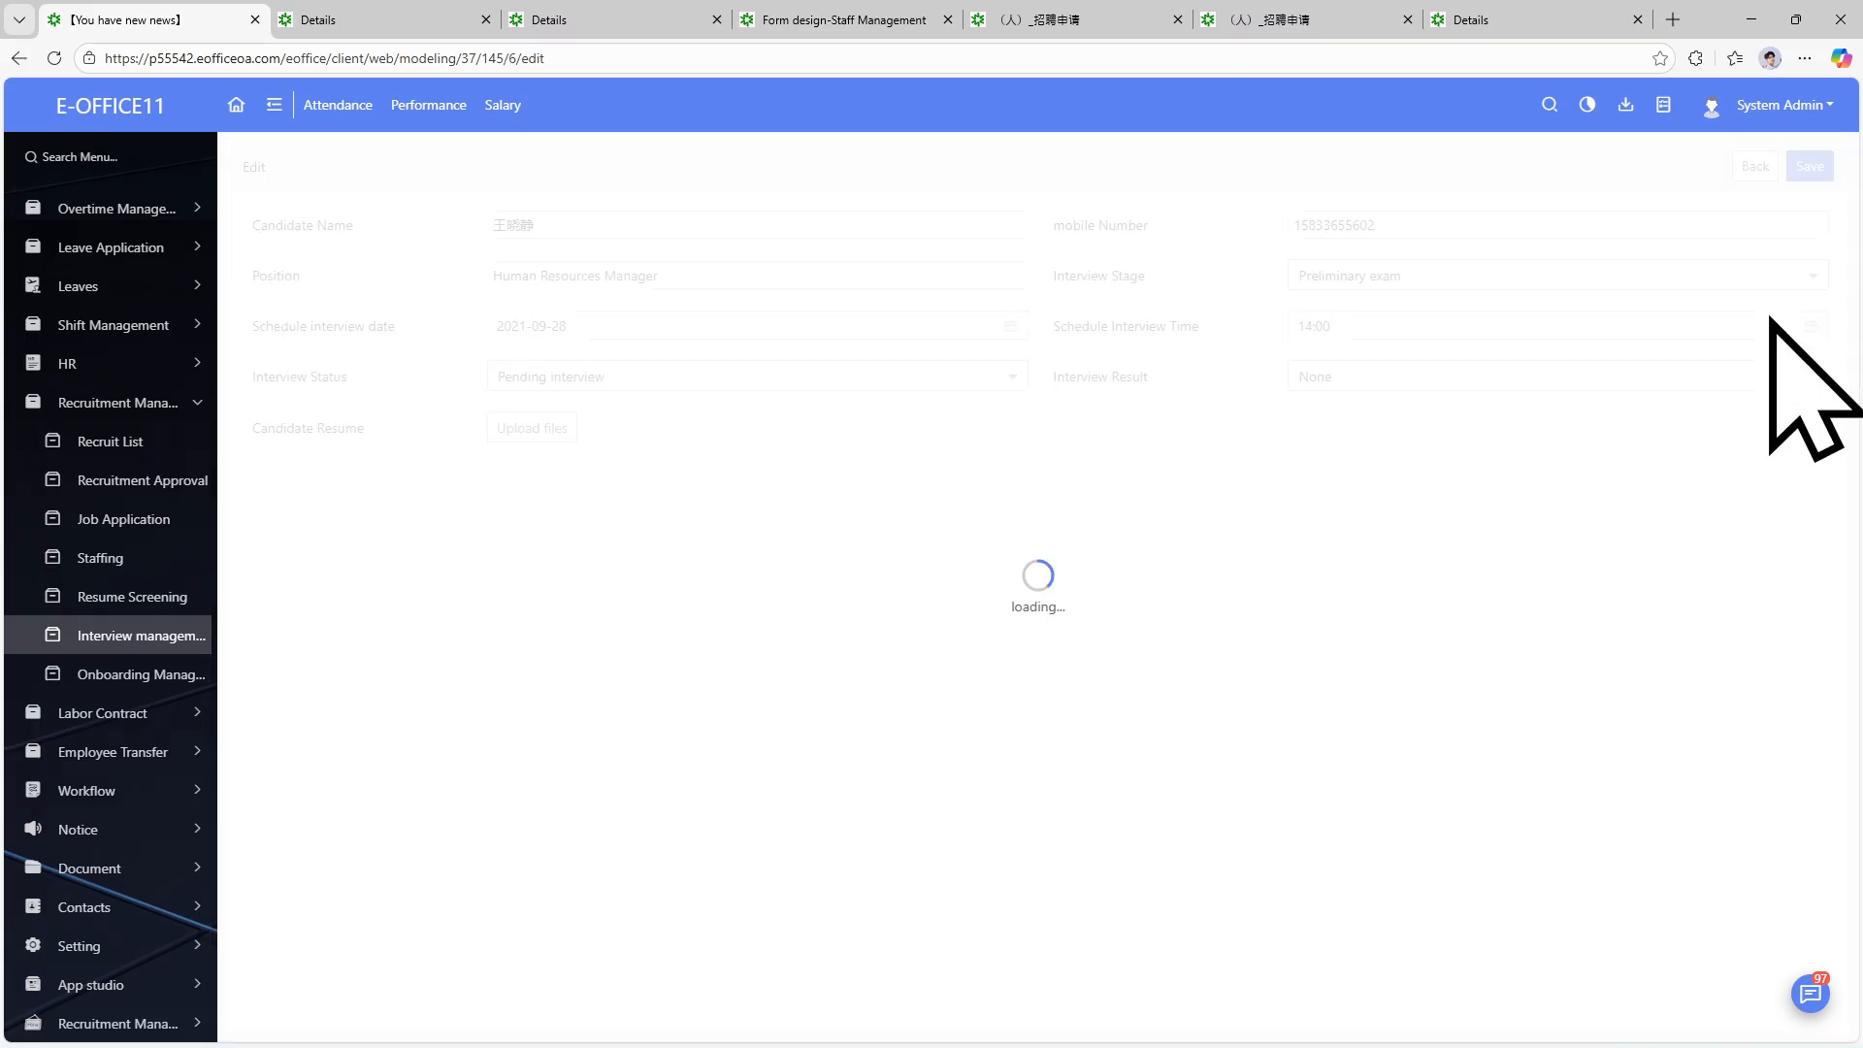
click(1650, 376)
click(1417, 491)
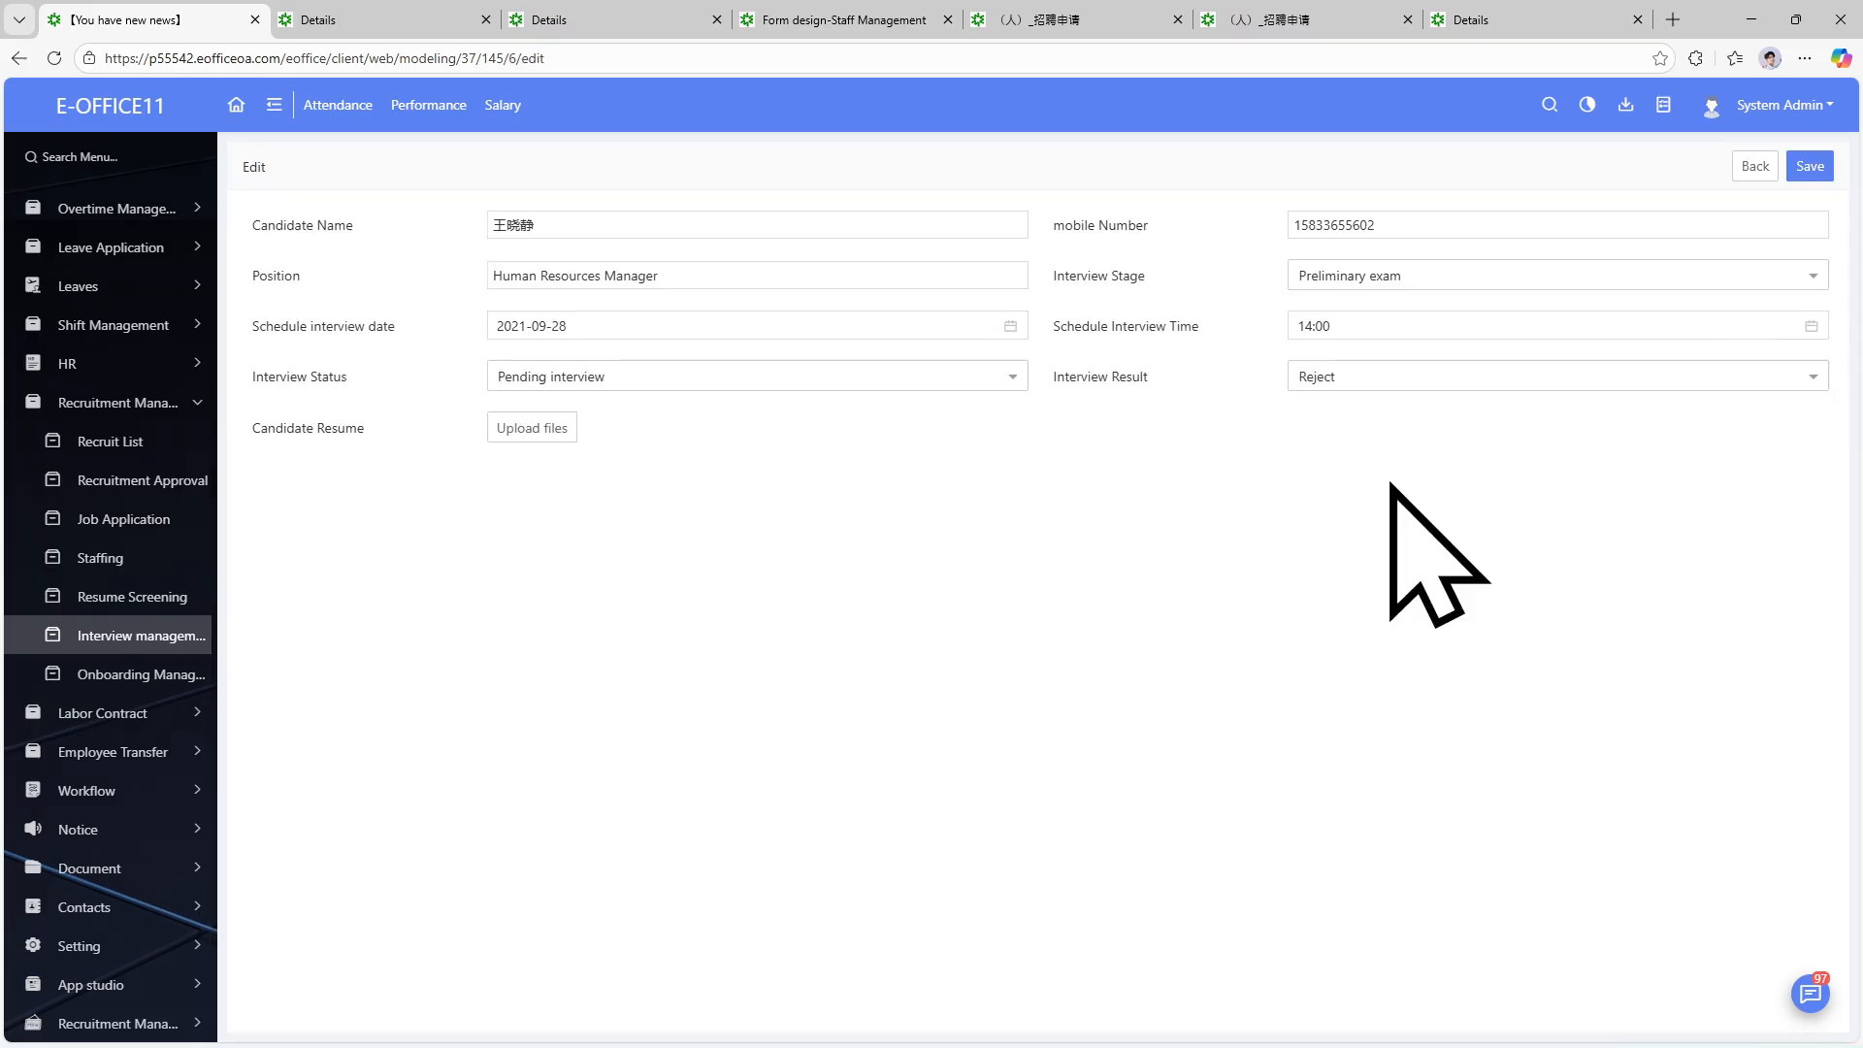
click(1606, 380)
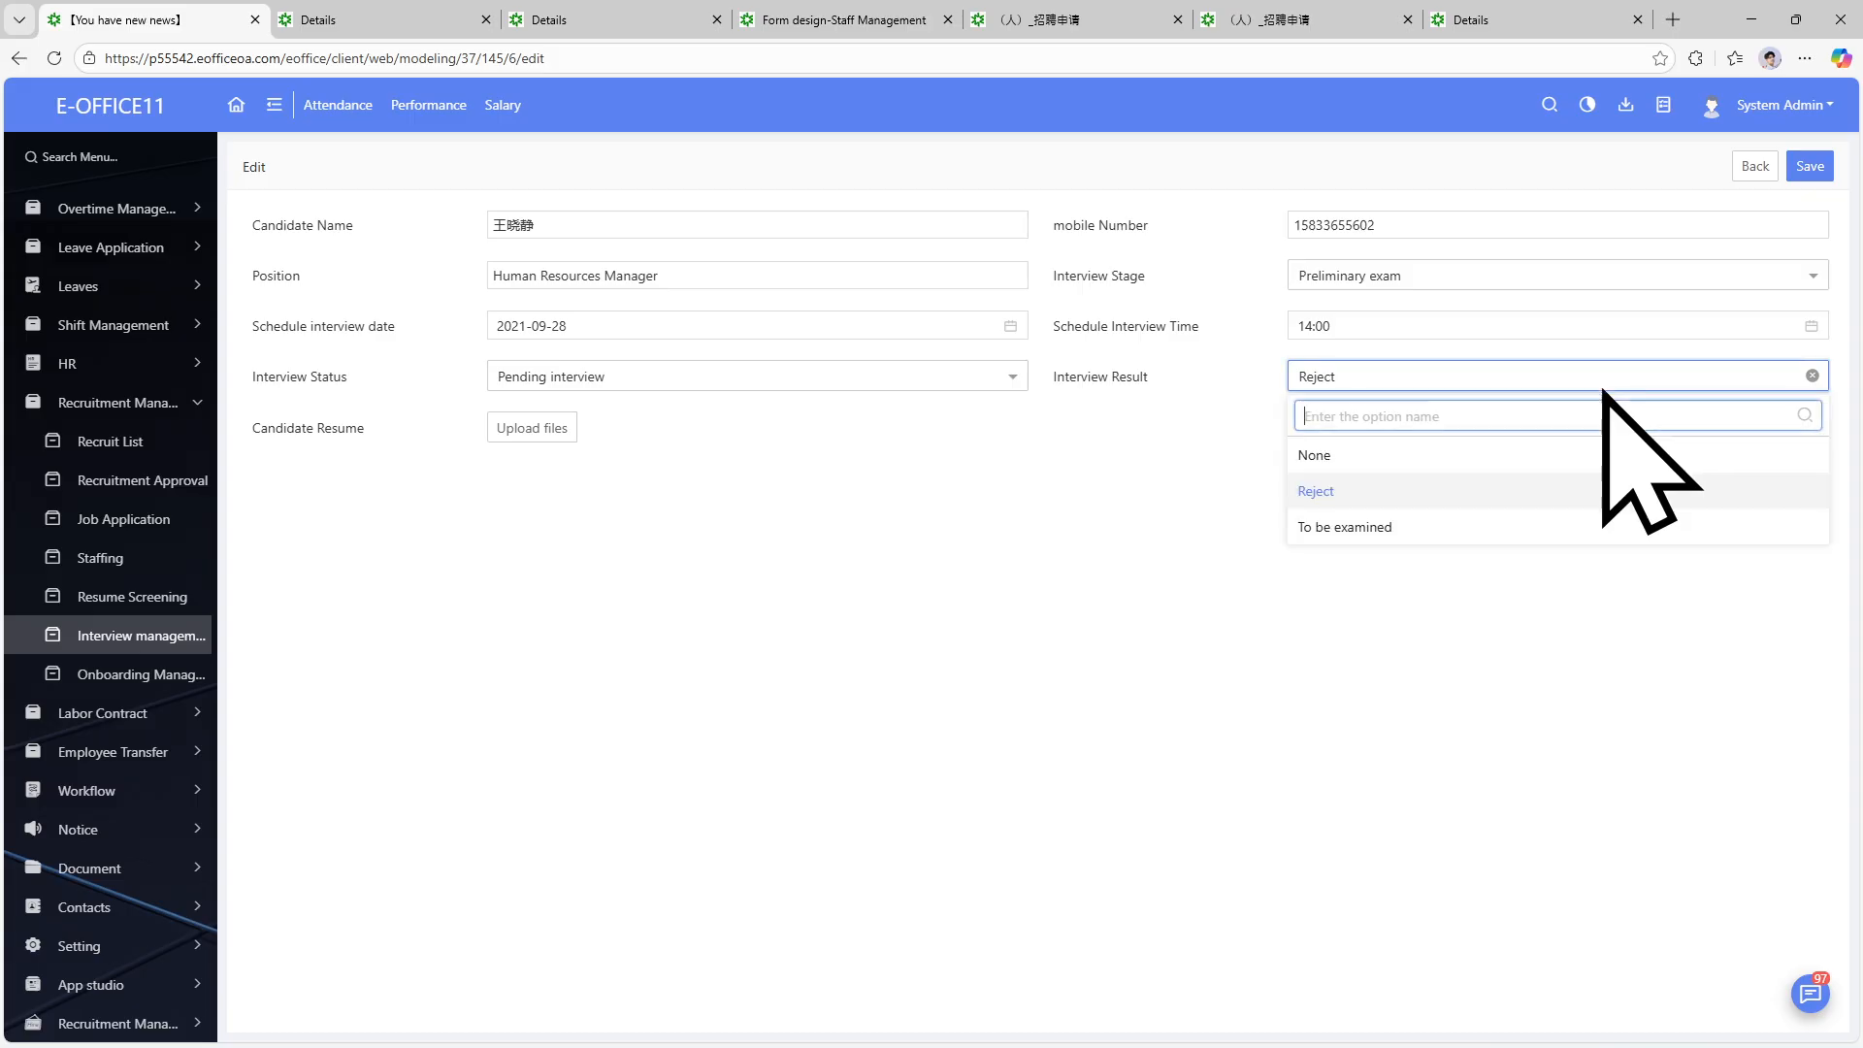
click(1528, 527)
click(1510, 376)
click(1502, 491)
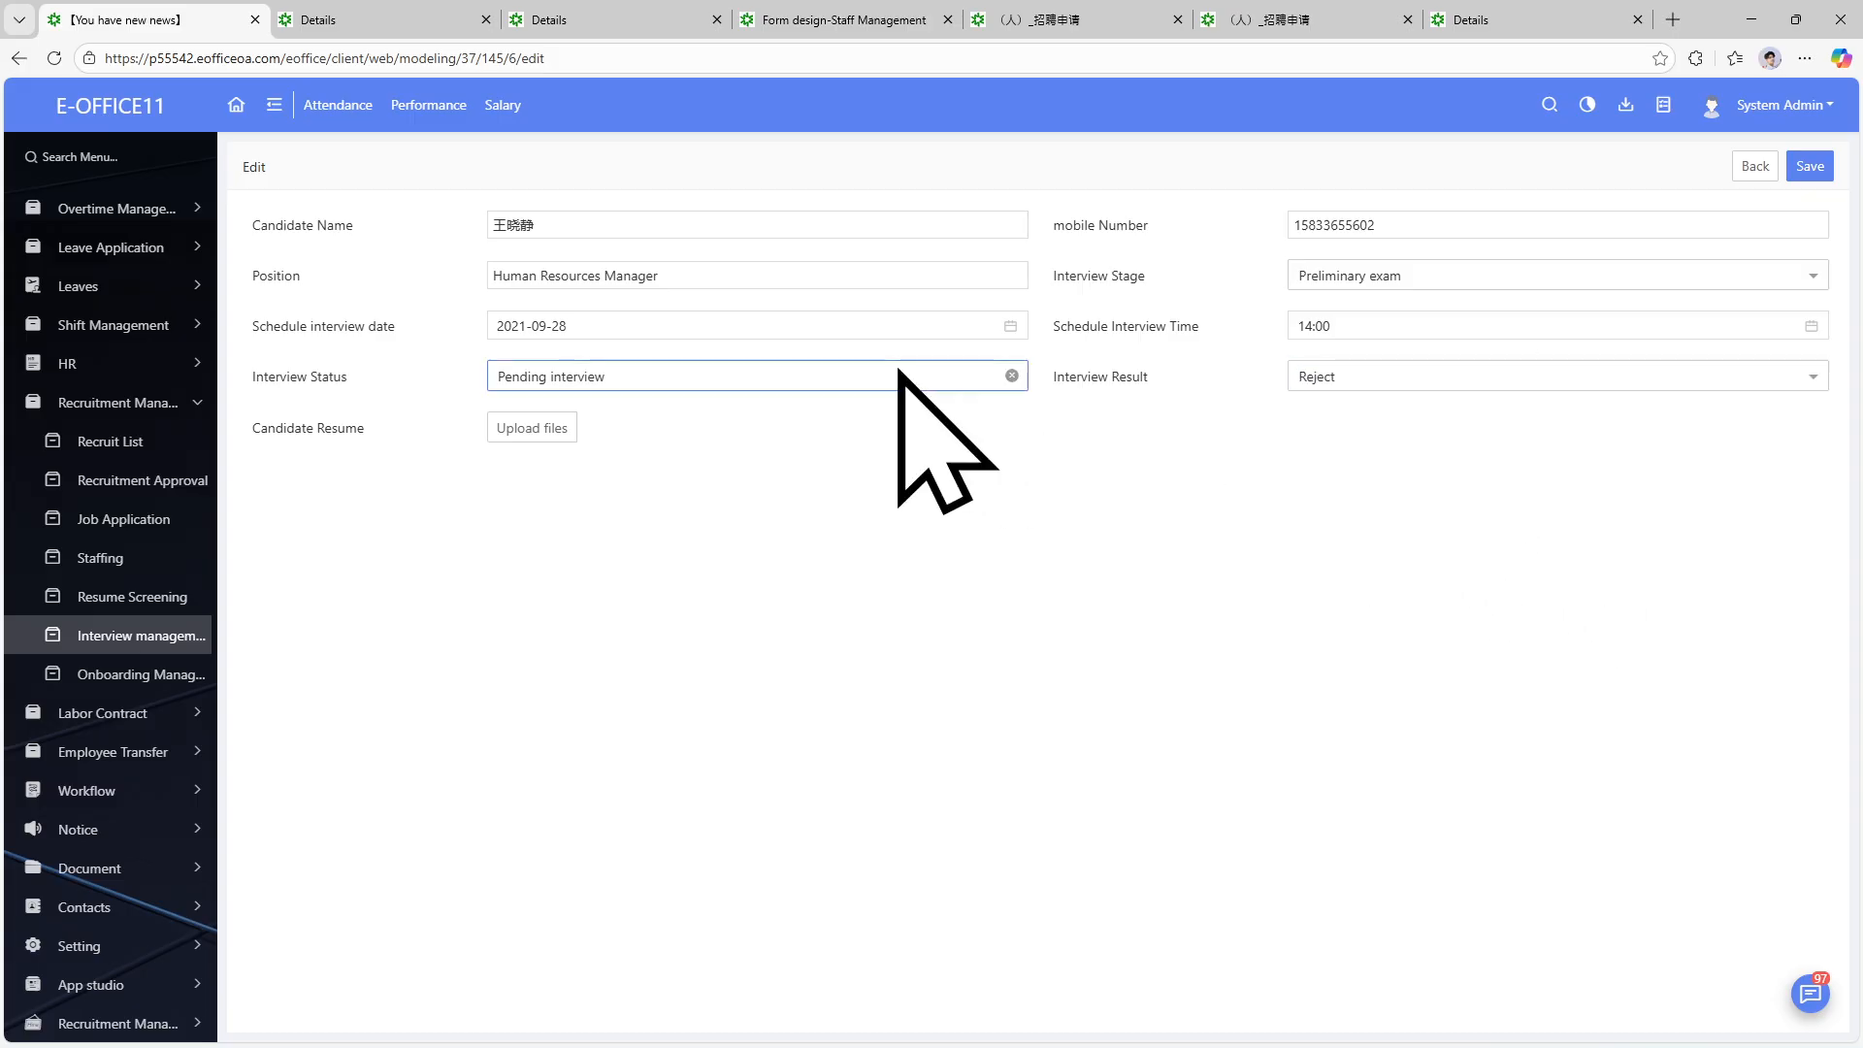
Set Interview Status to Approved and Interview Result to None, and save the record.
click(864, 380)
click(708, 527)
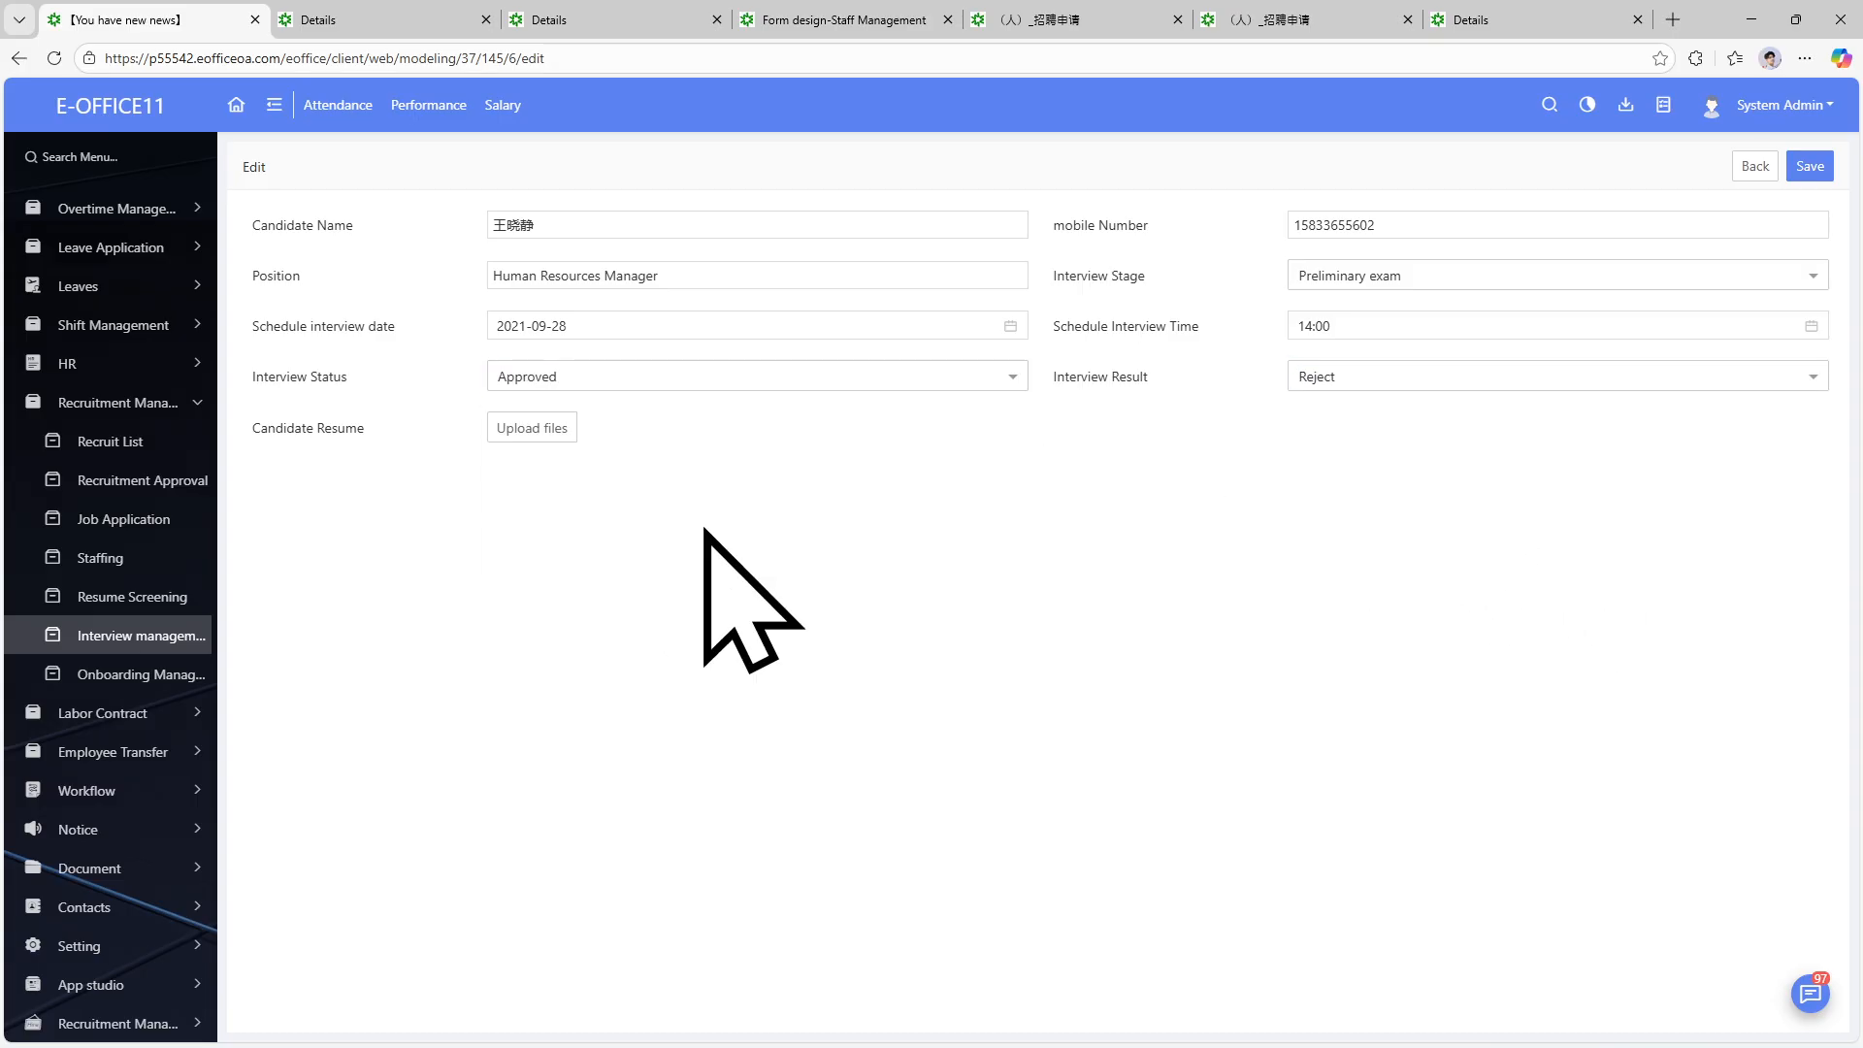
click(691, 386)
click(1614, 377)
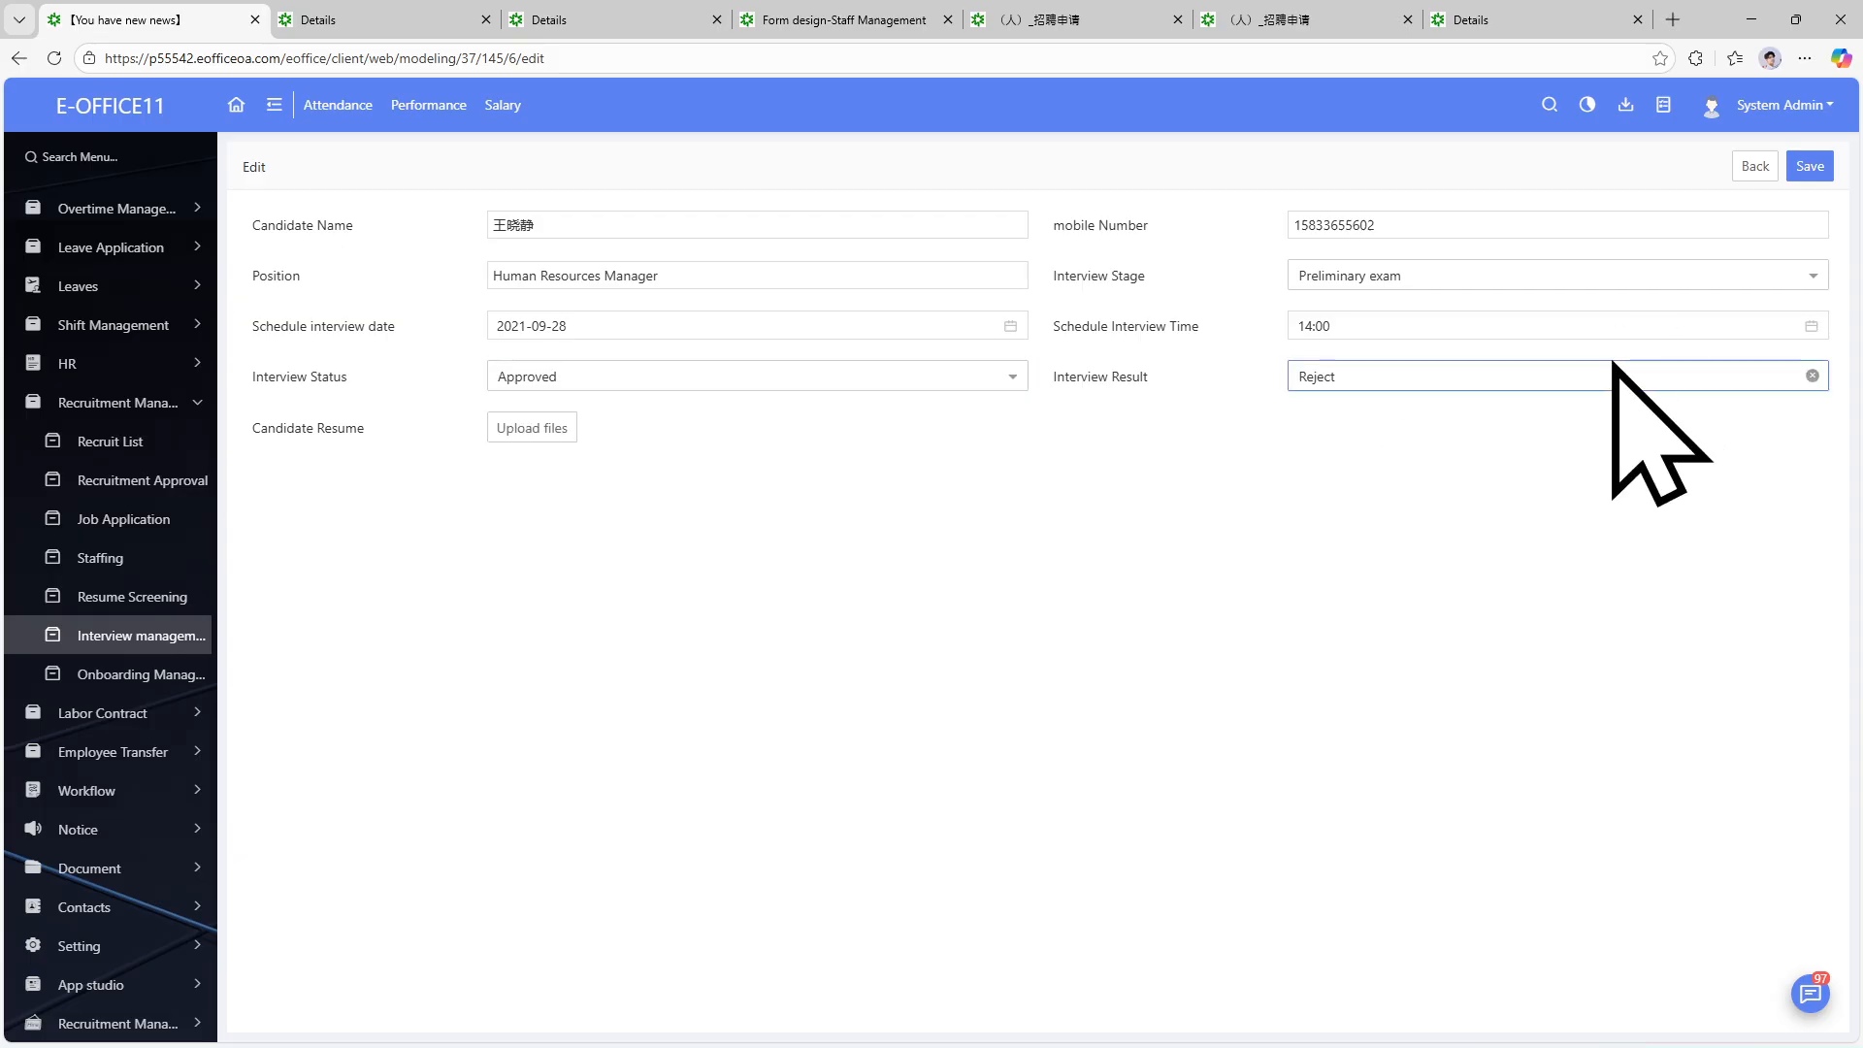
click(1582, 456)
click(1808, 167)
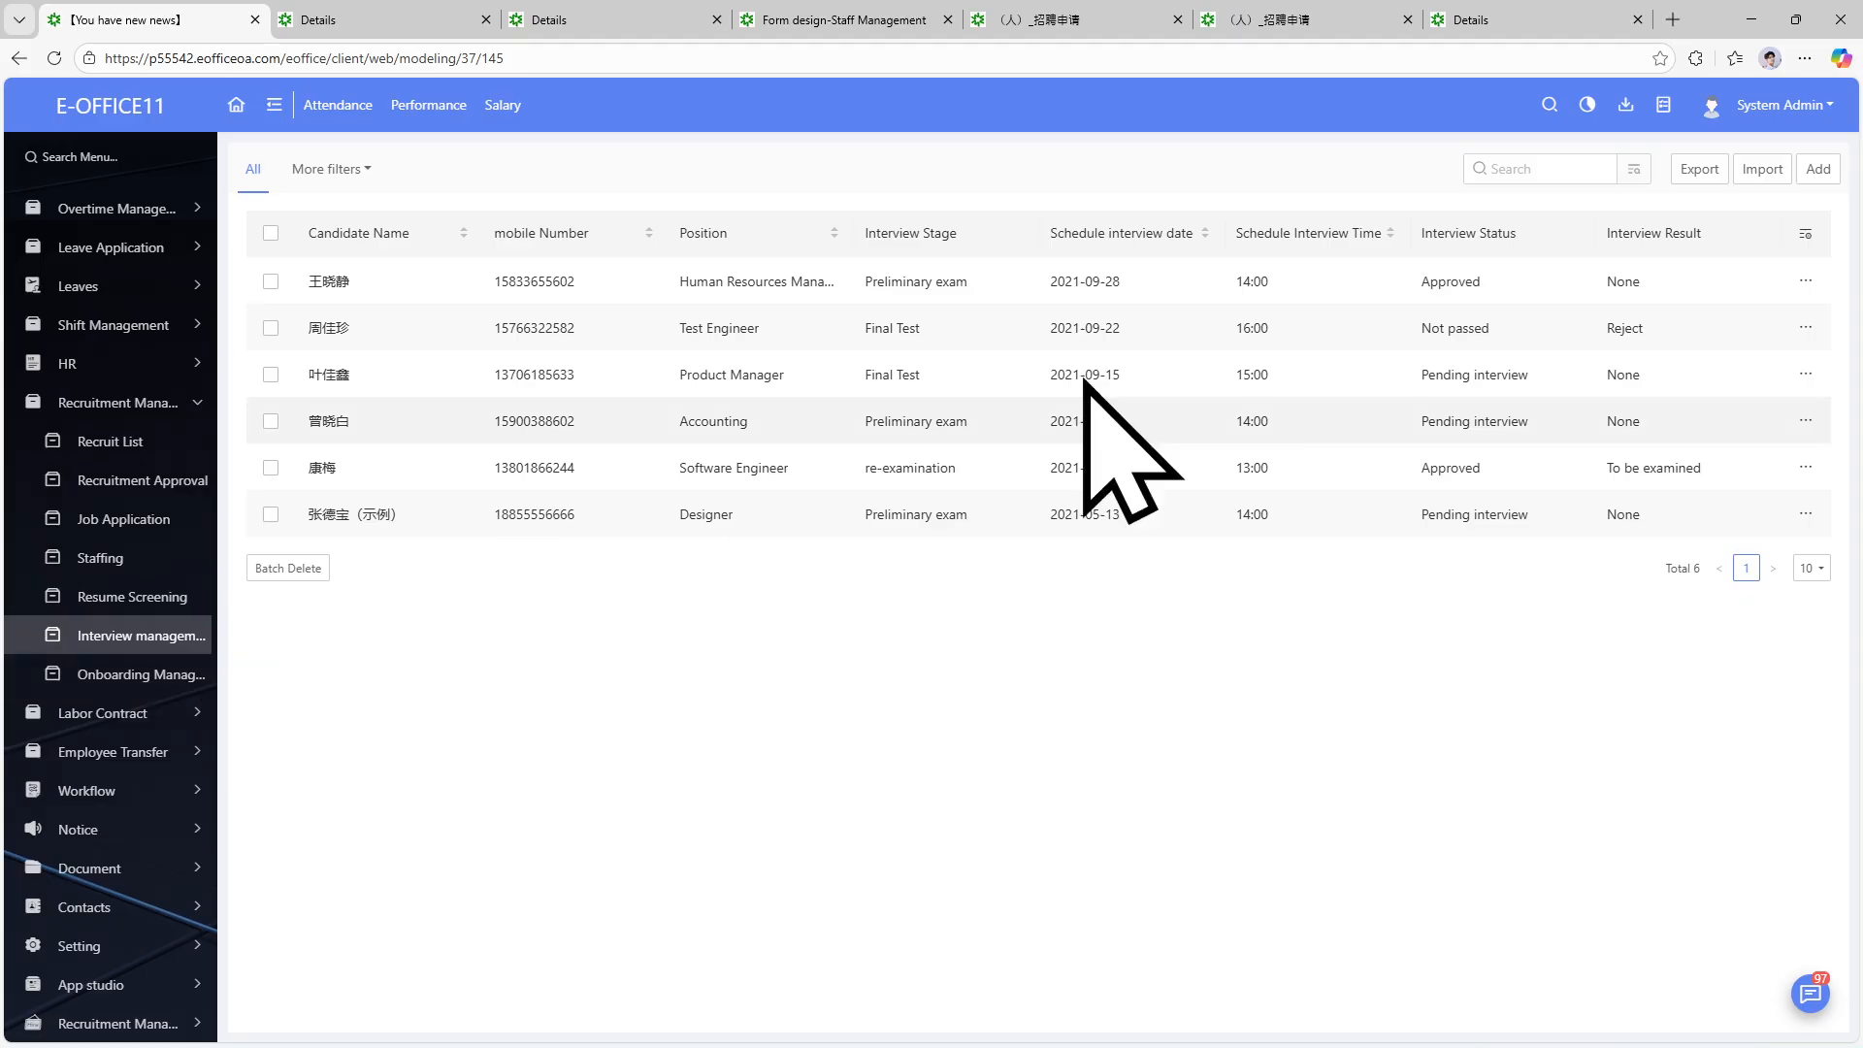
Go to the Recruit List, trying and dismissing the advanced search filters and applicant picker.
click(1636, 169)
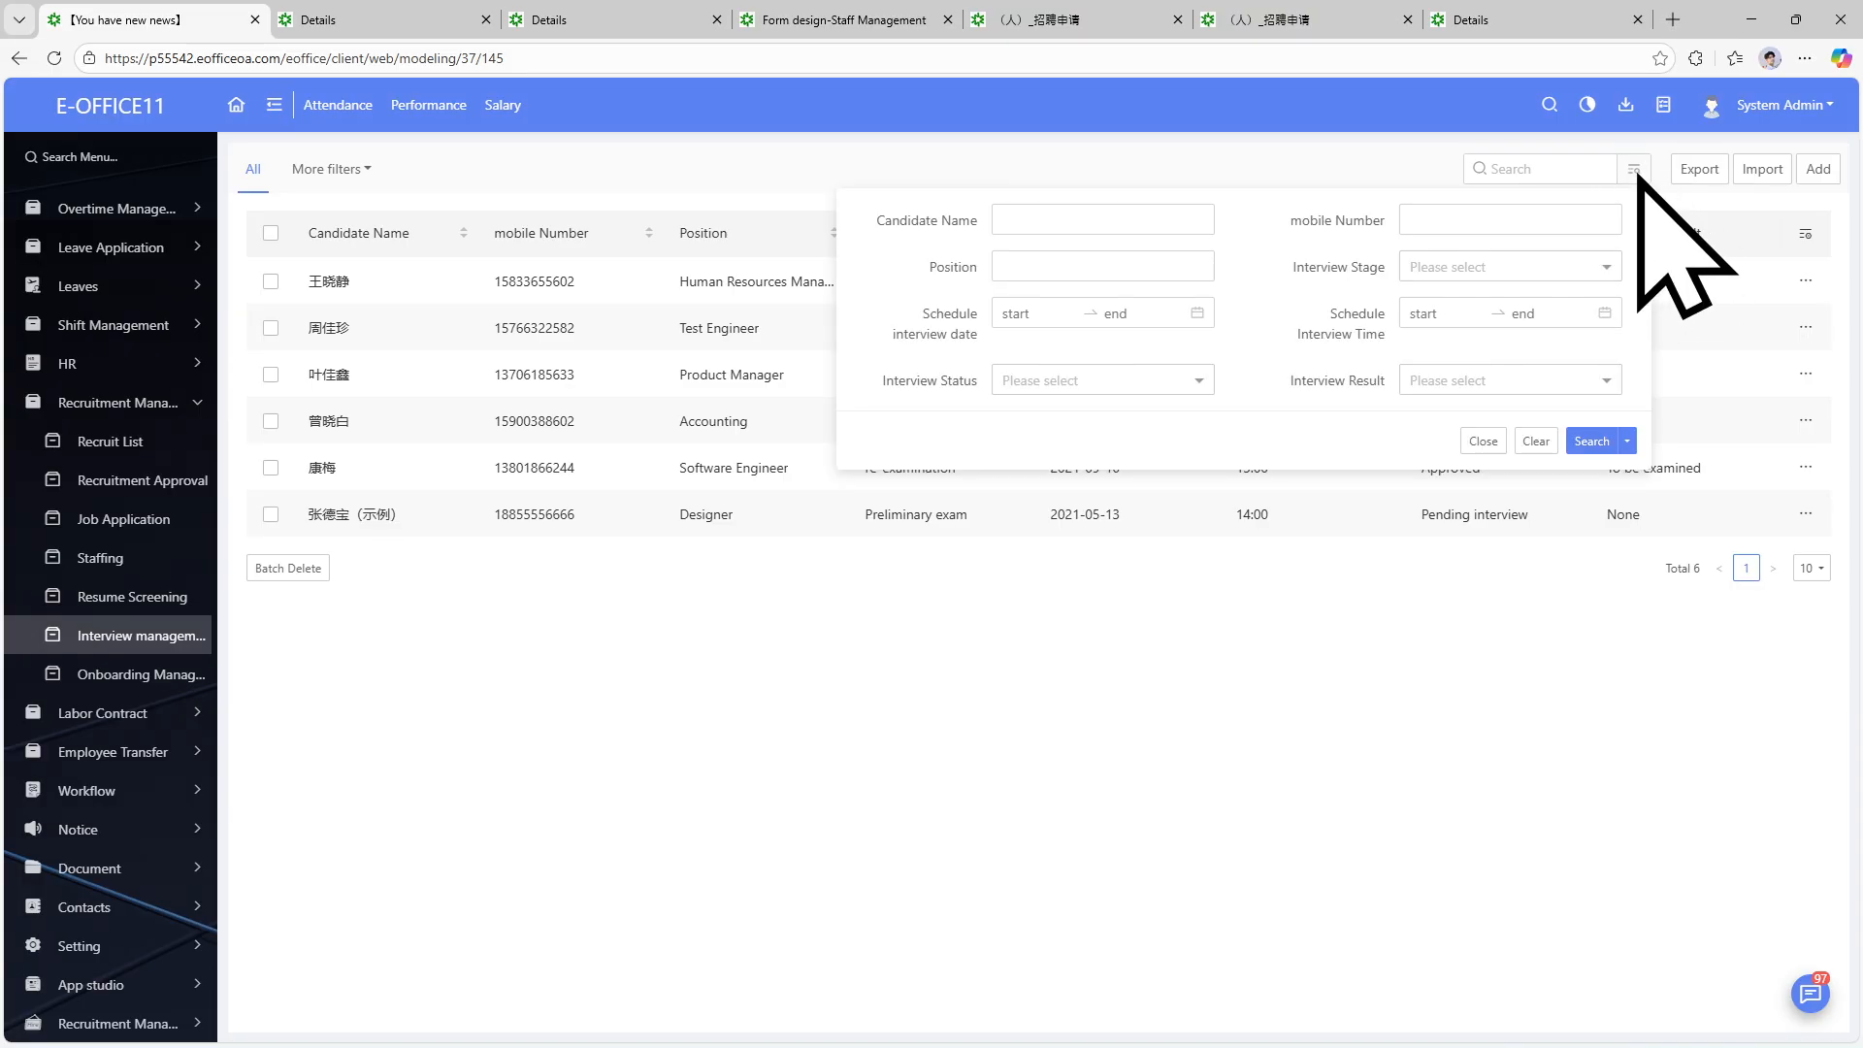
click(114, 439)
click(114, 439)
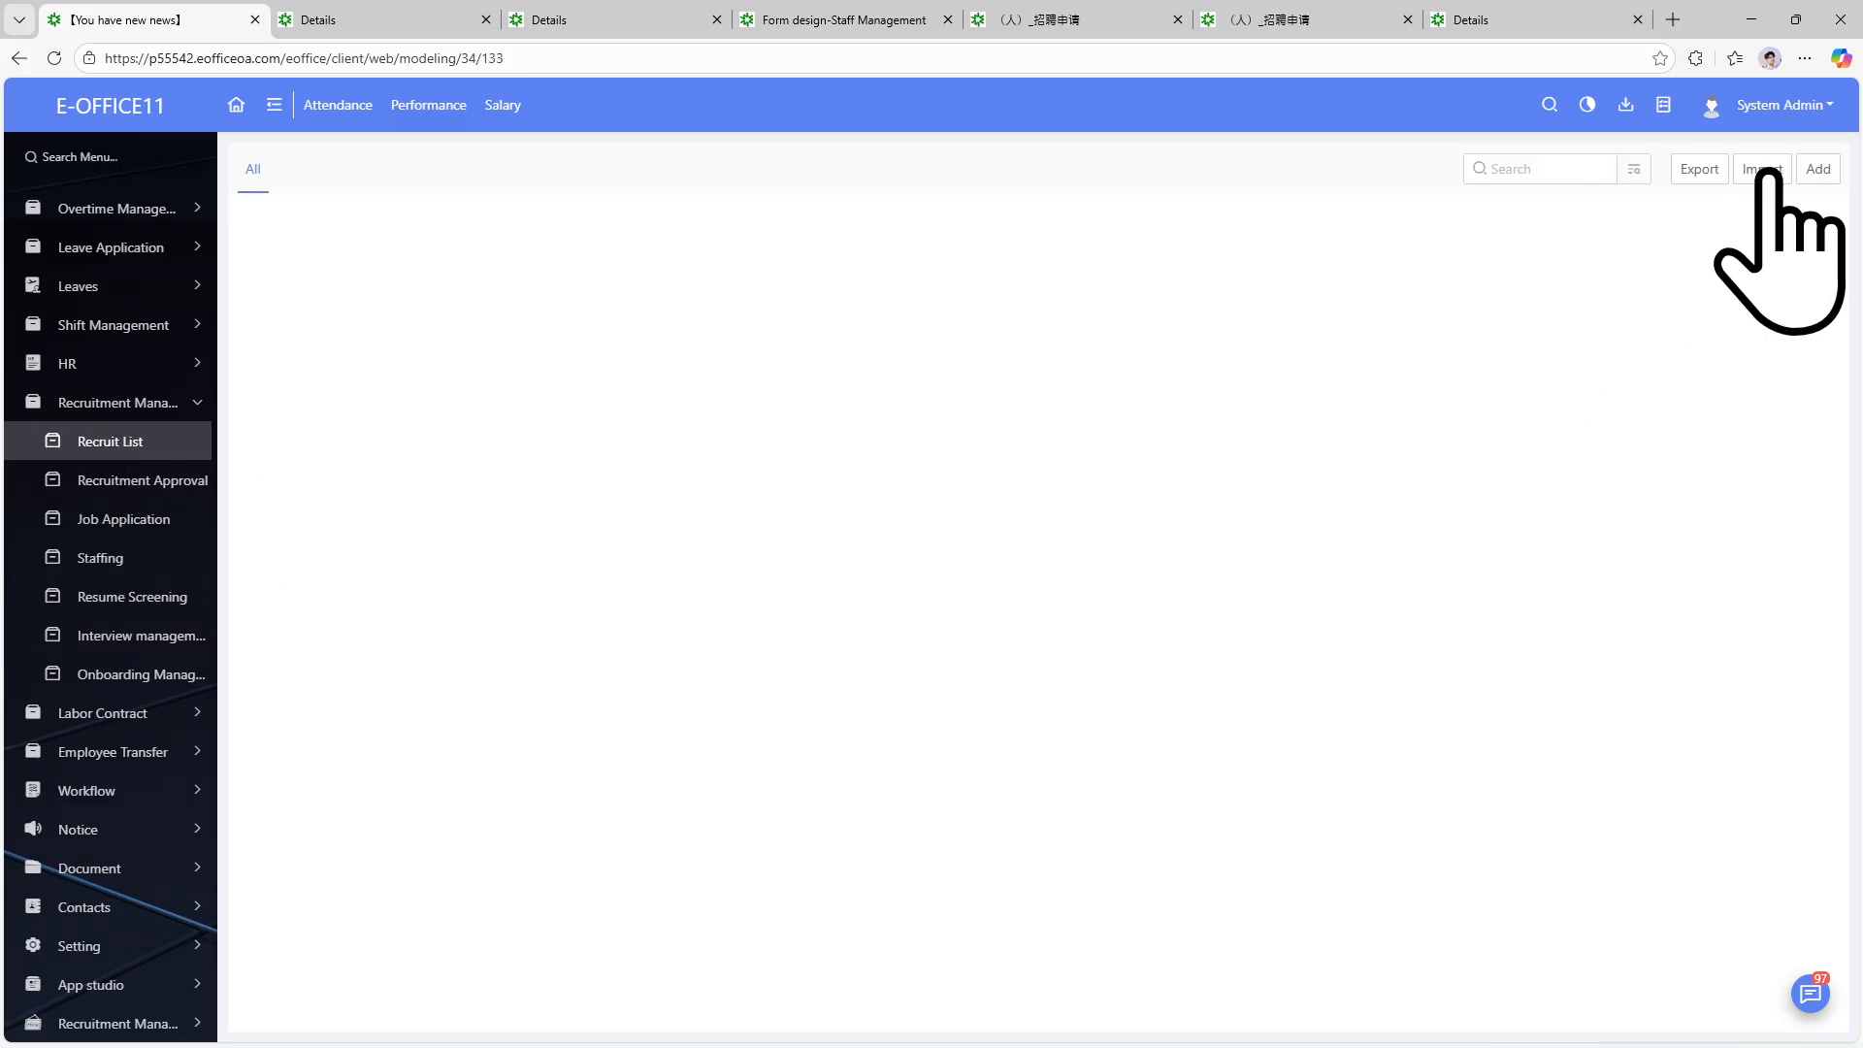
click(1635, 169)
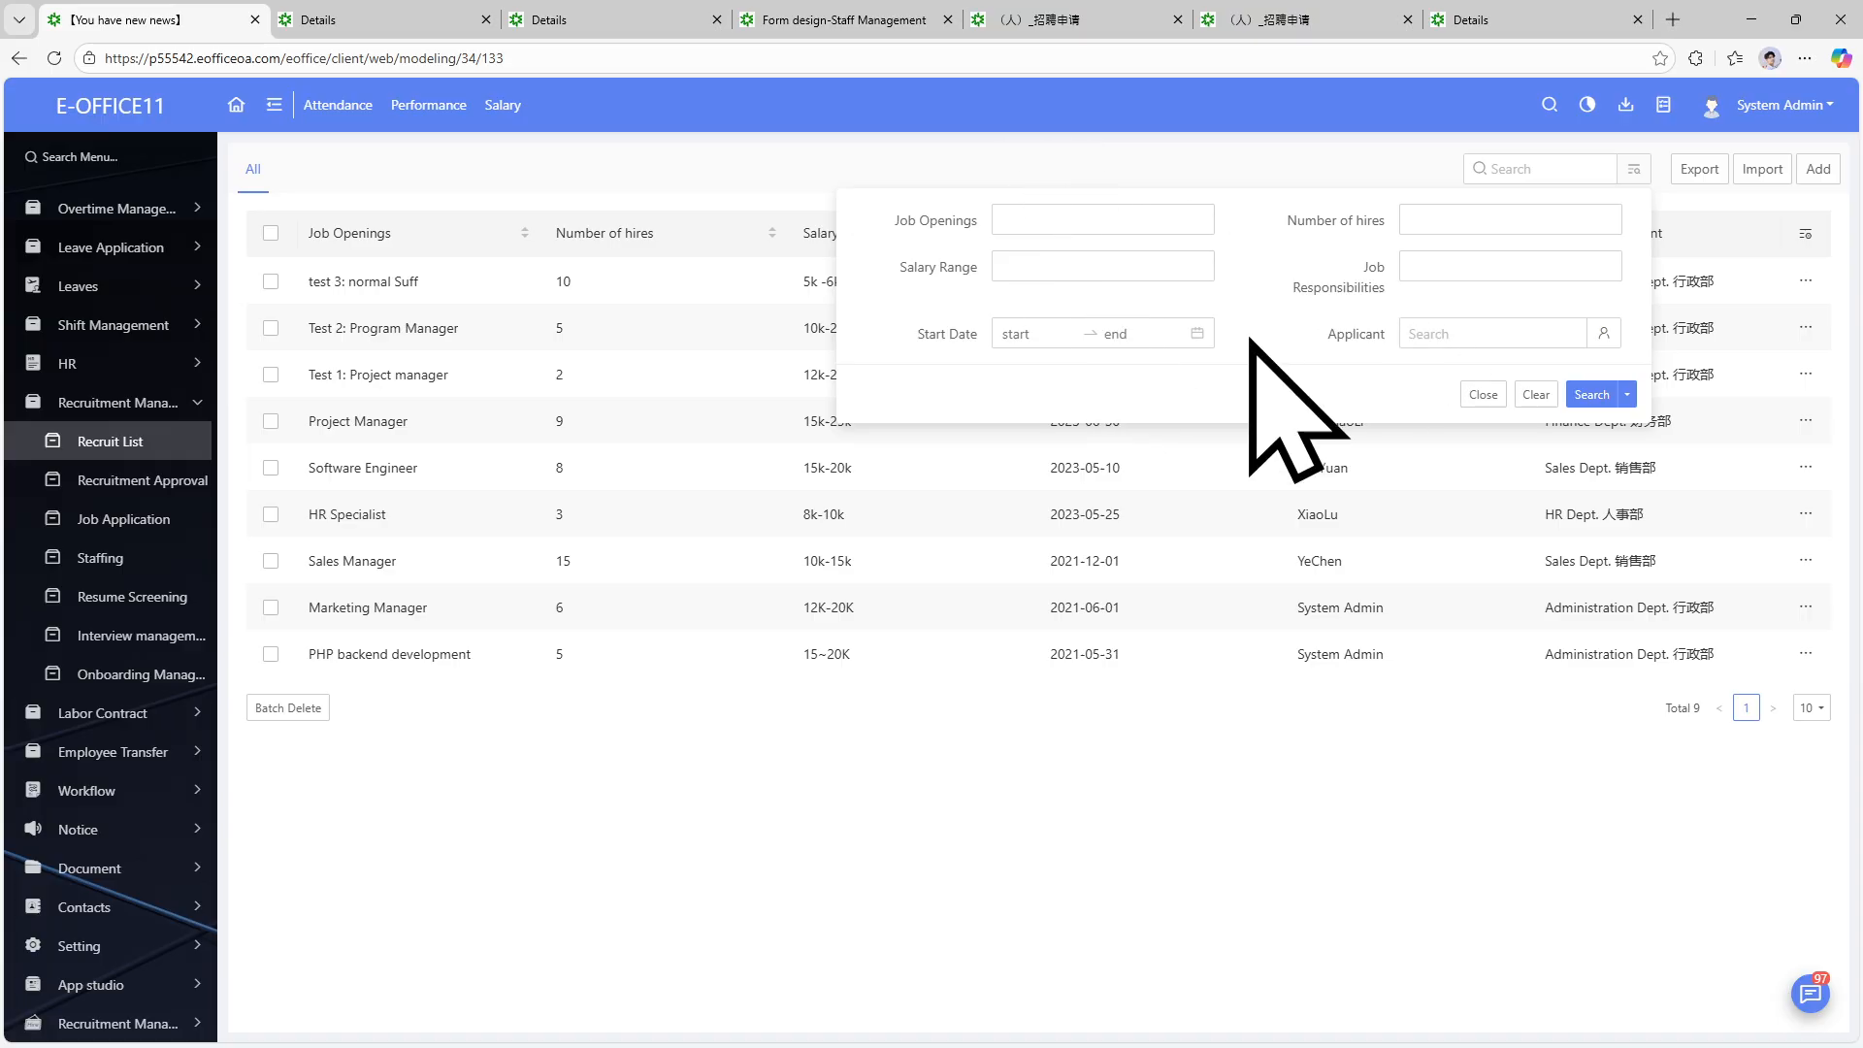
click(1603, 333)
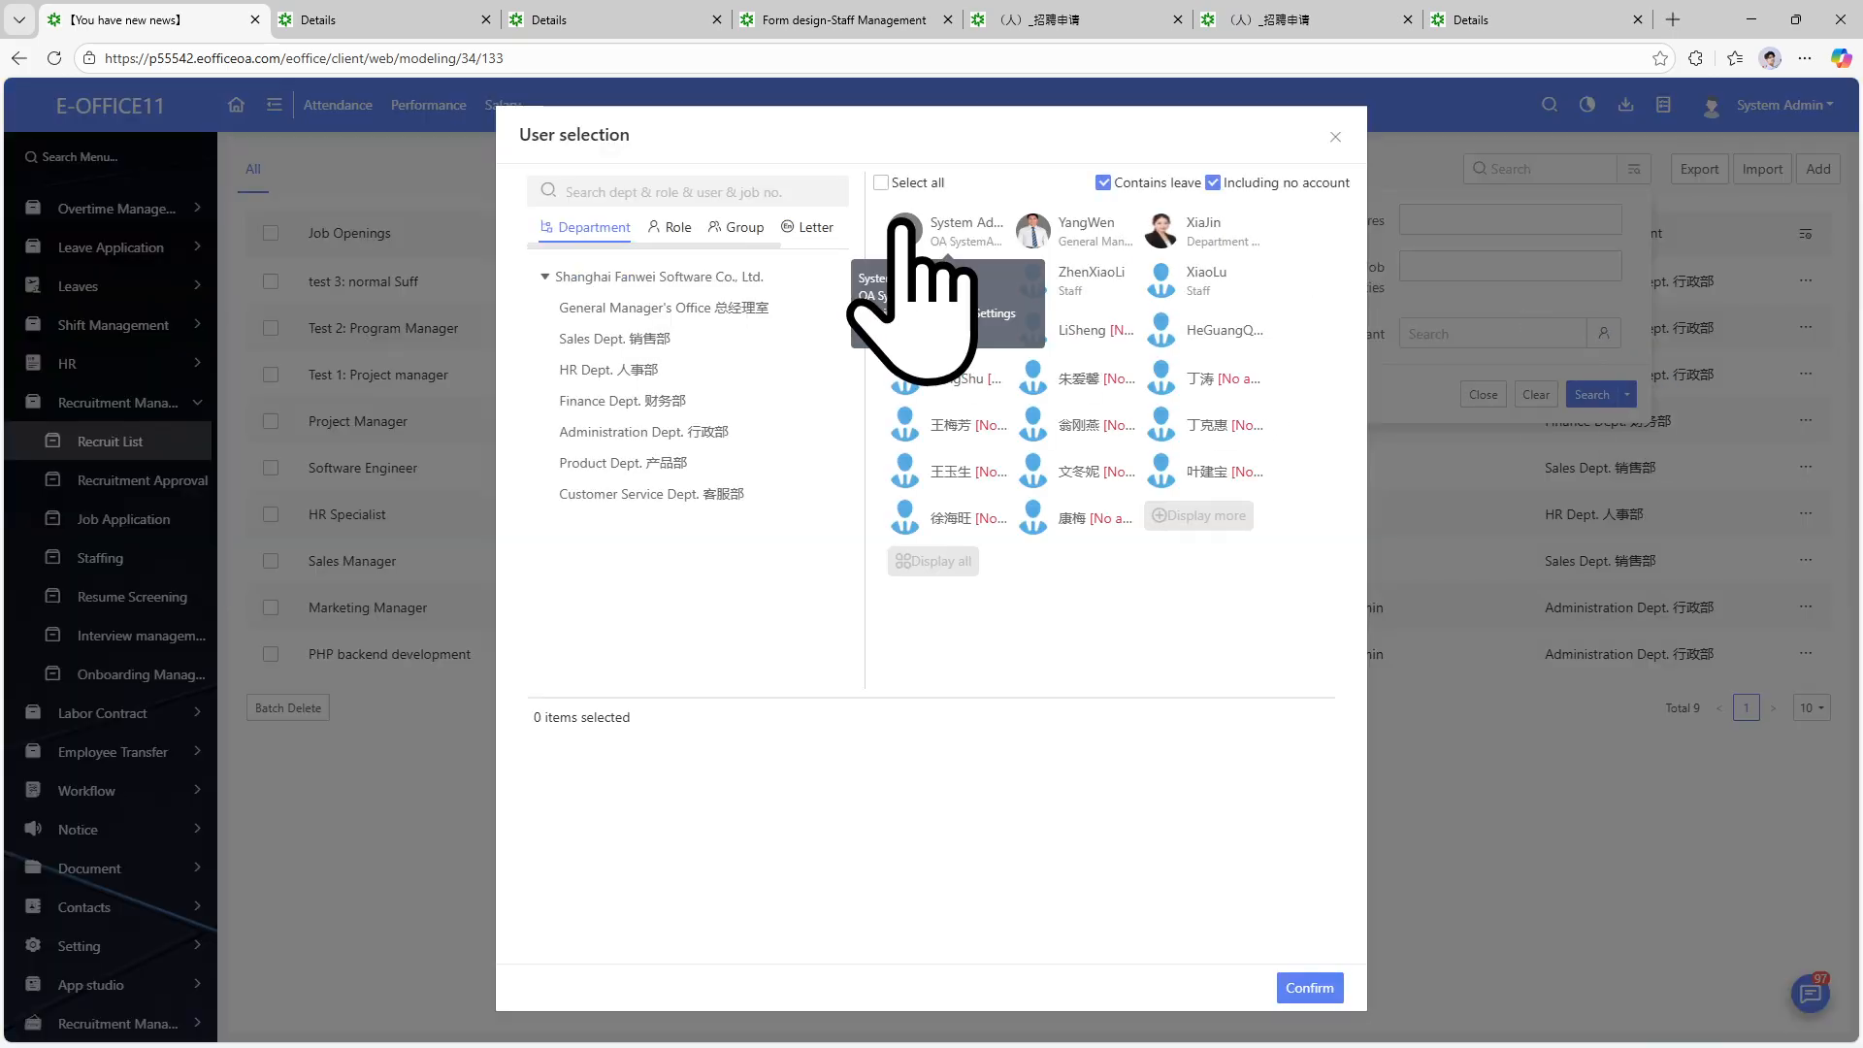
click(1337, 138)
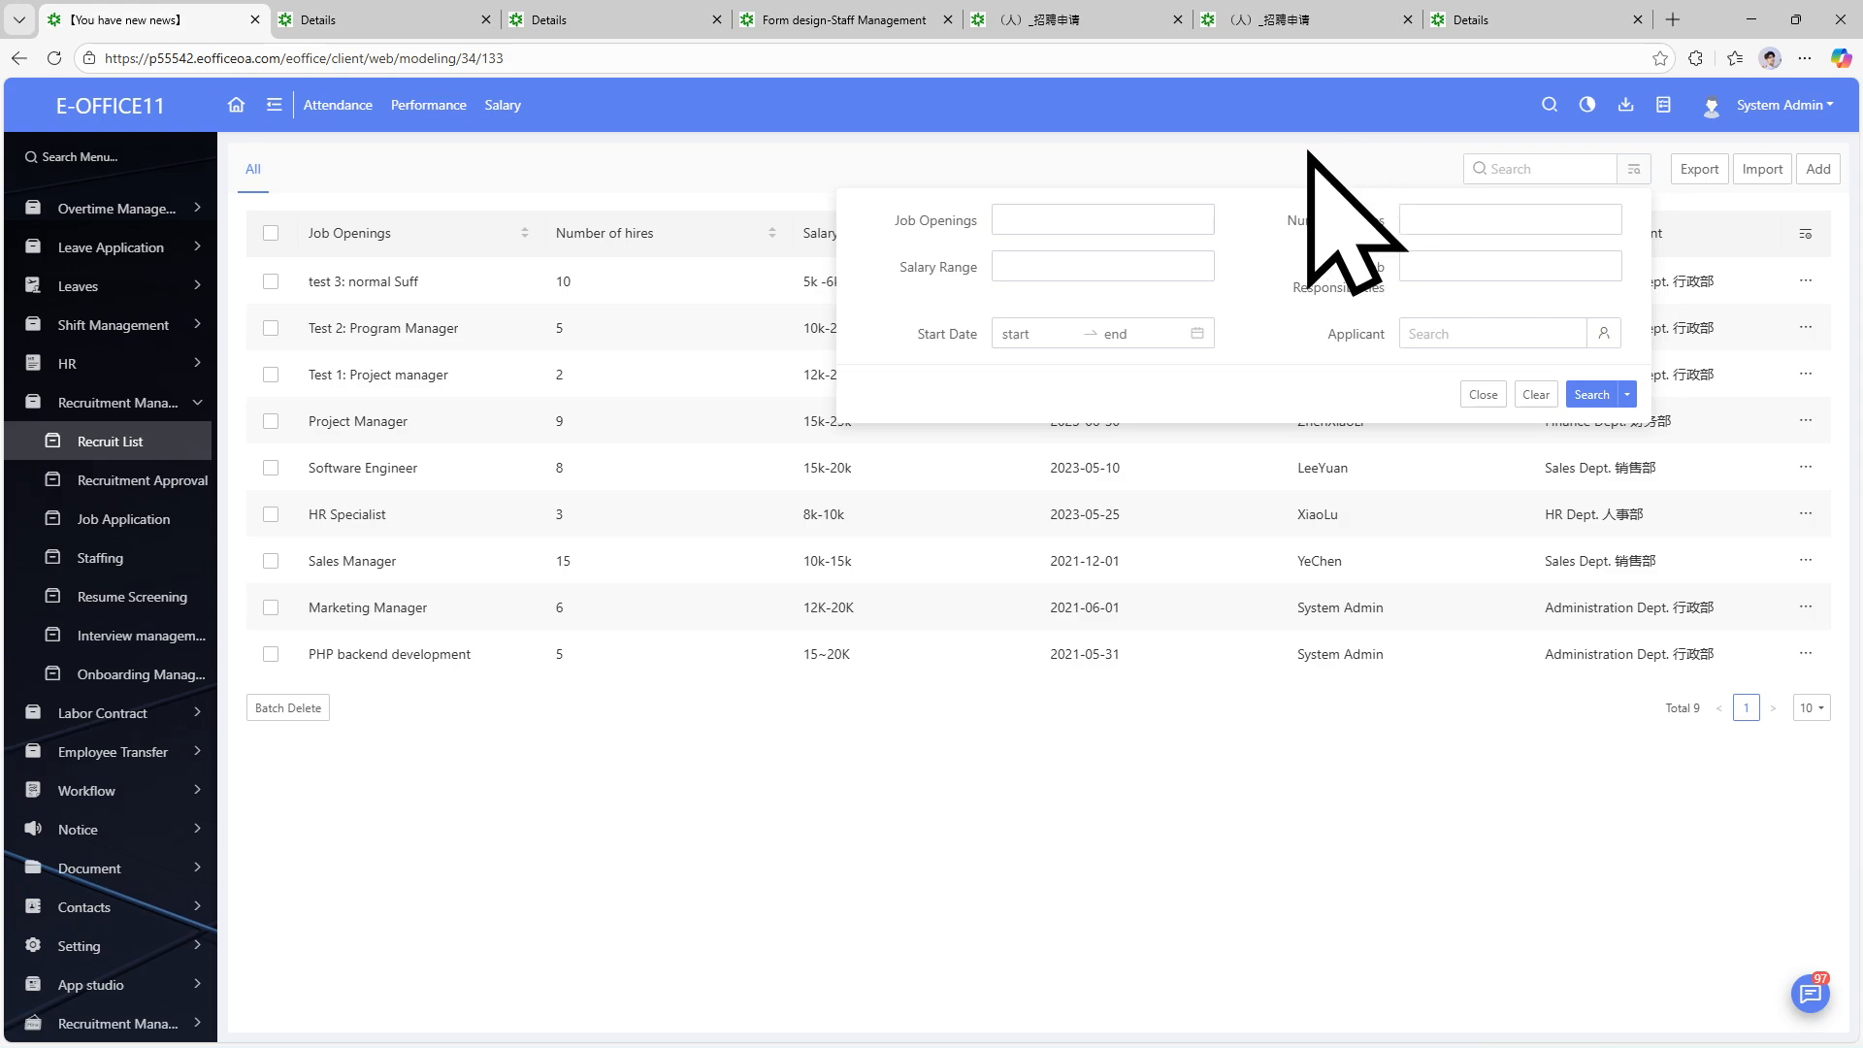
click(1286, 756)
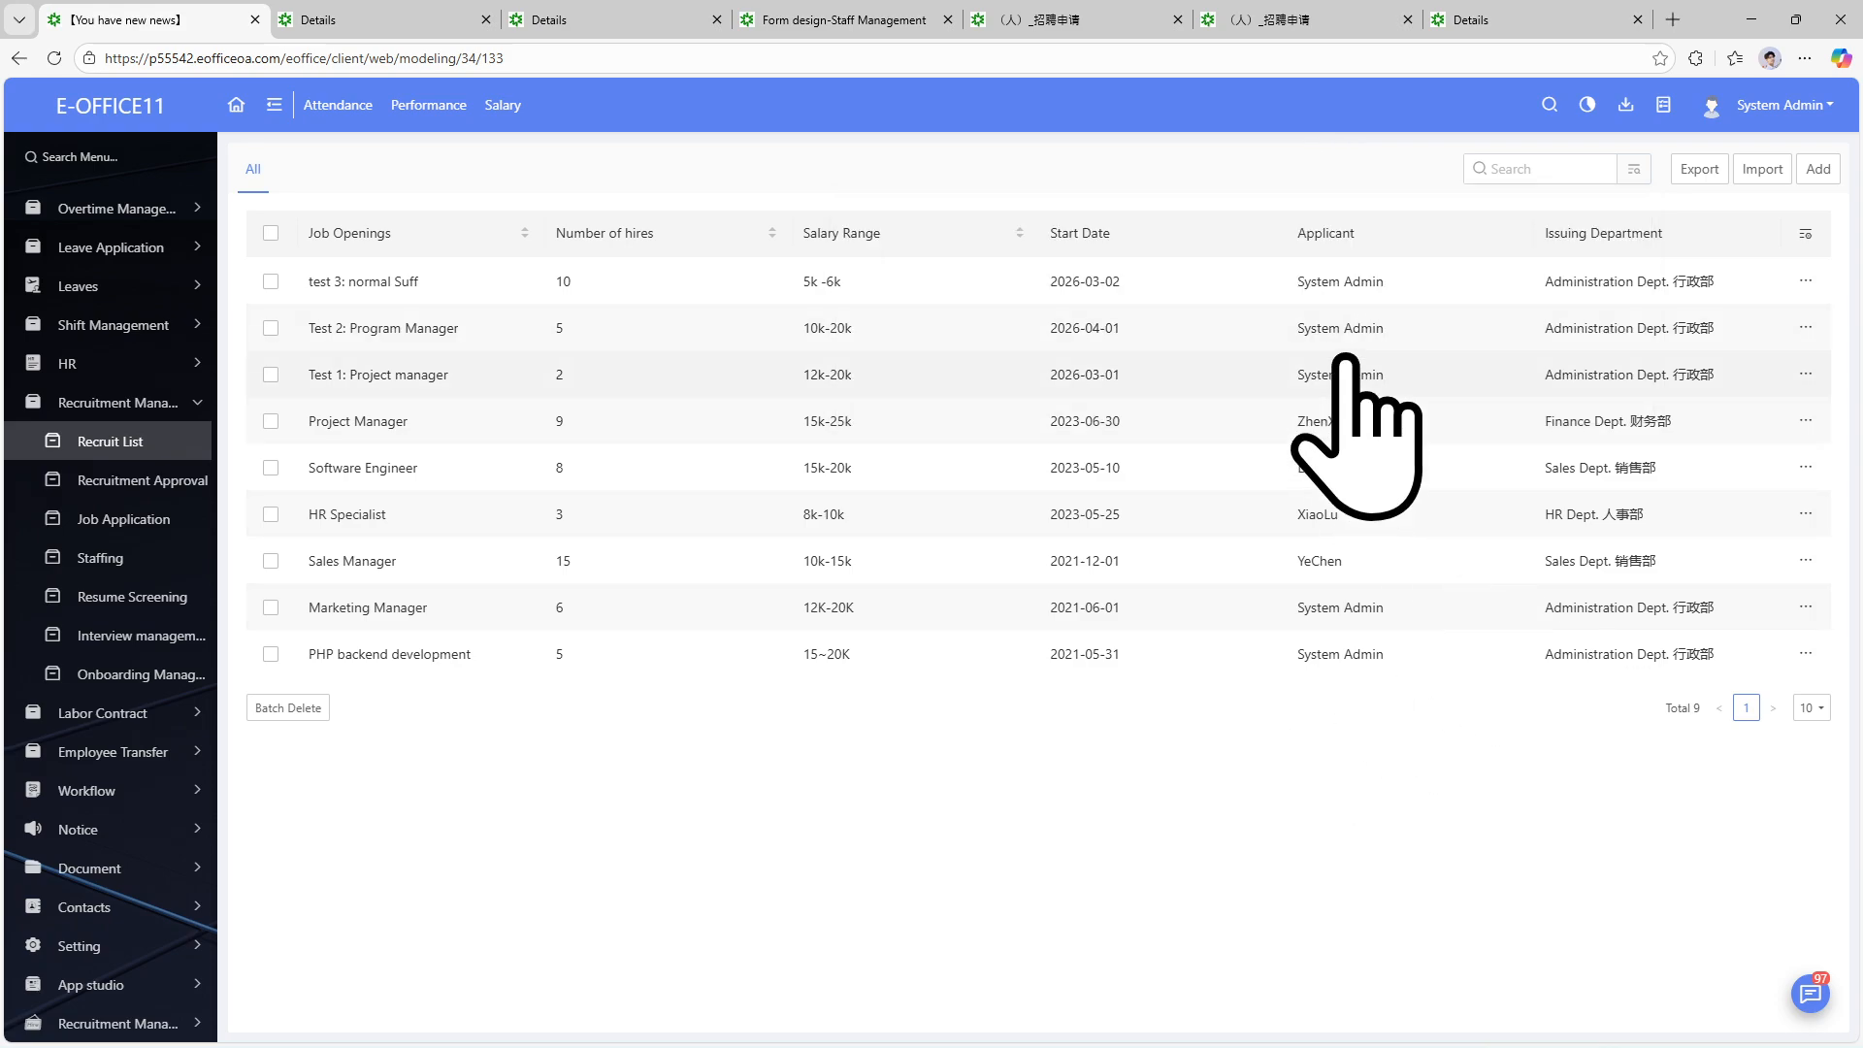
Filter the job openings by applicant System Admin, then remove that filter.
click(1634, 169)
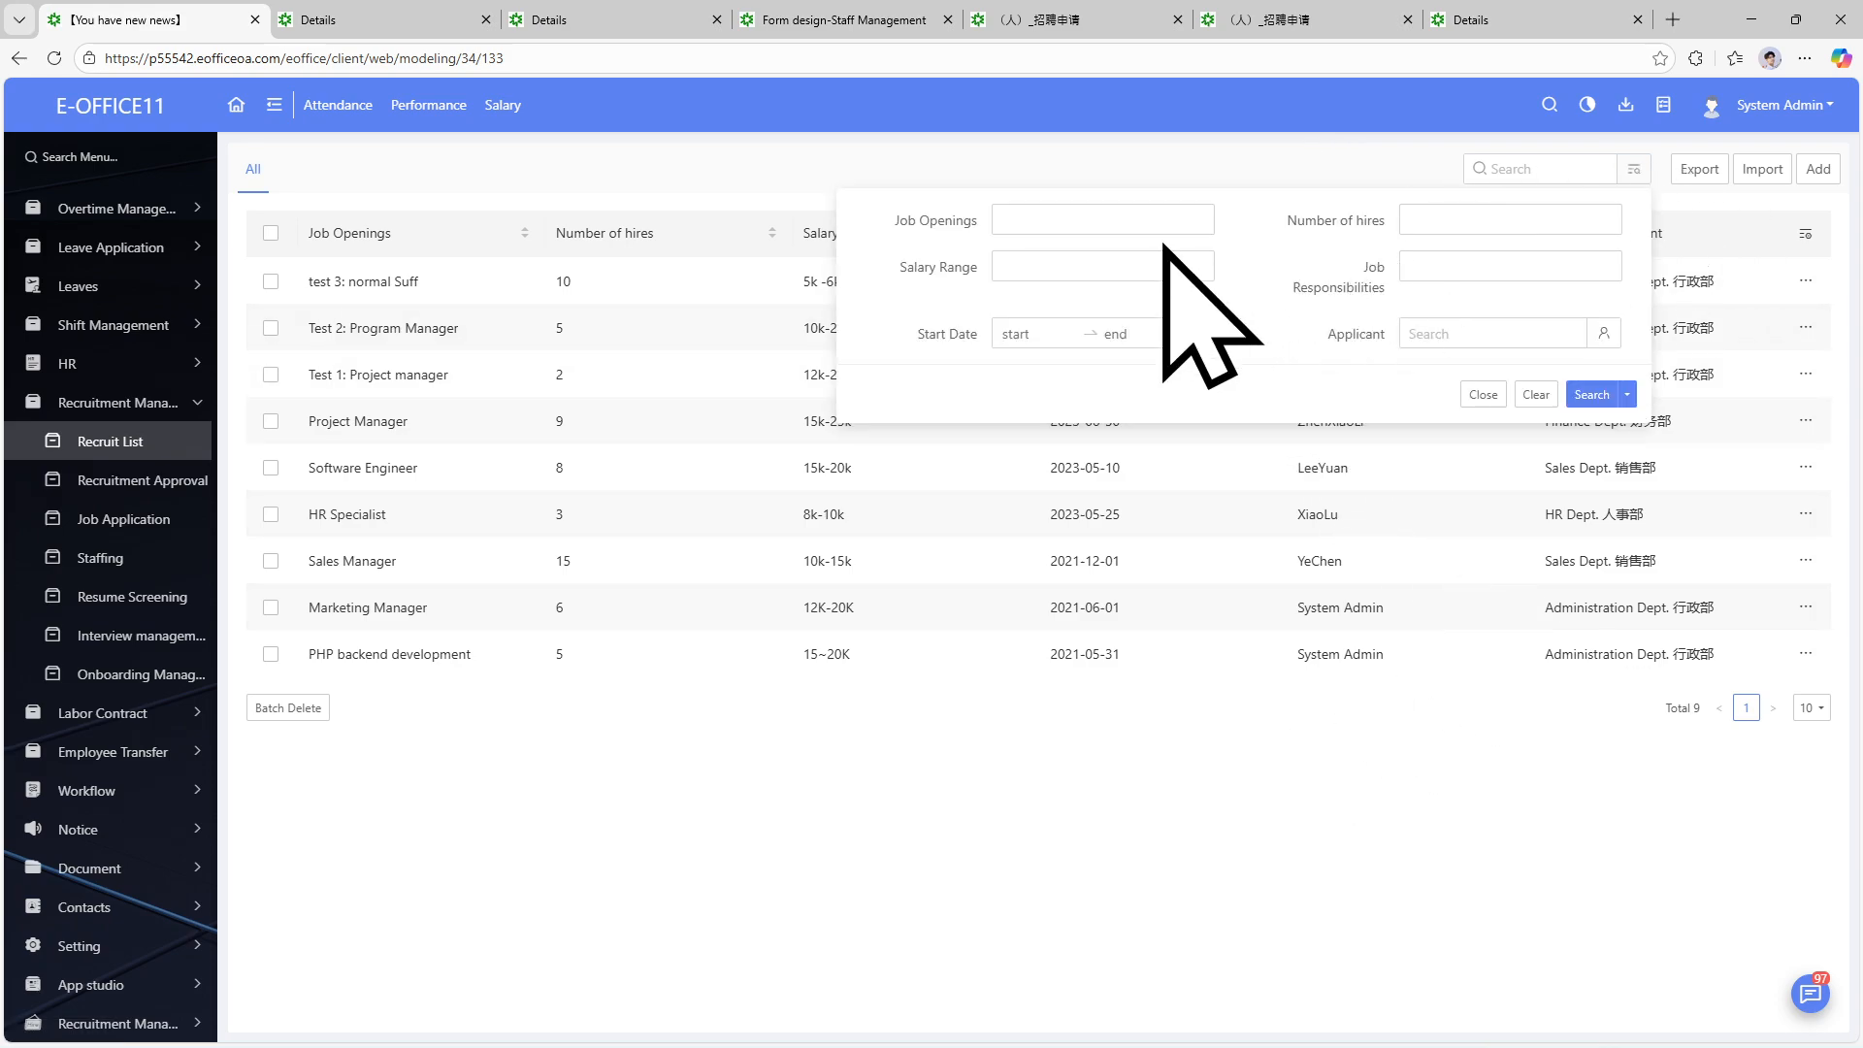
click(1605, 334)
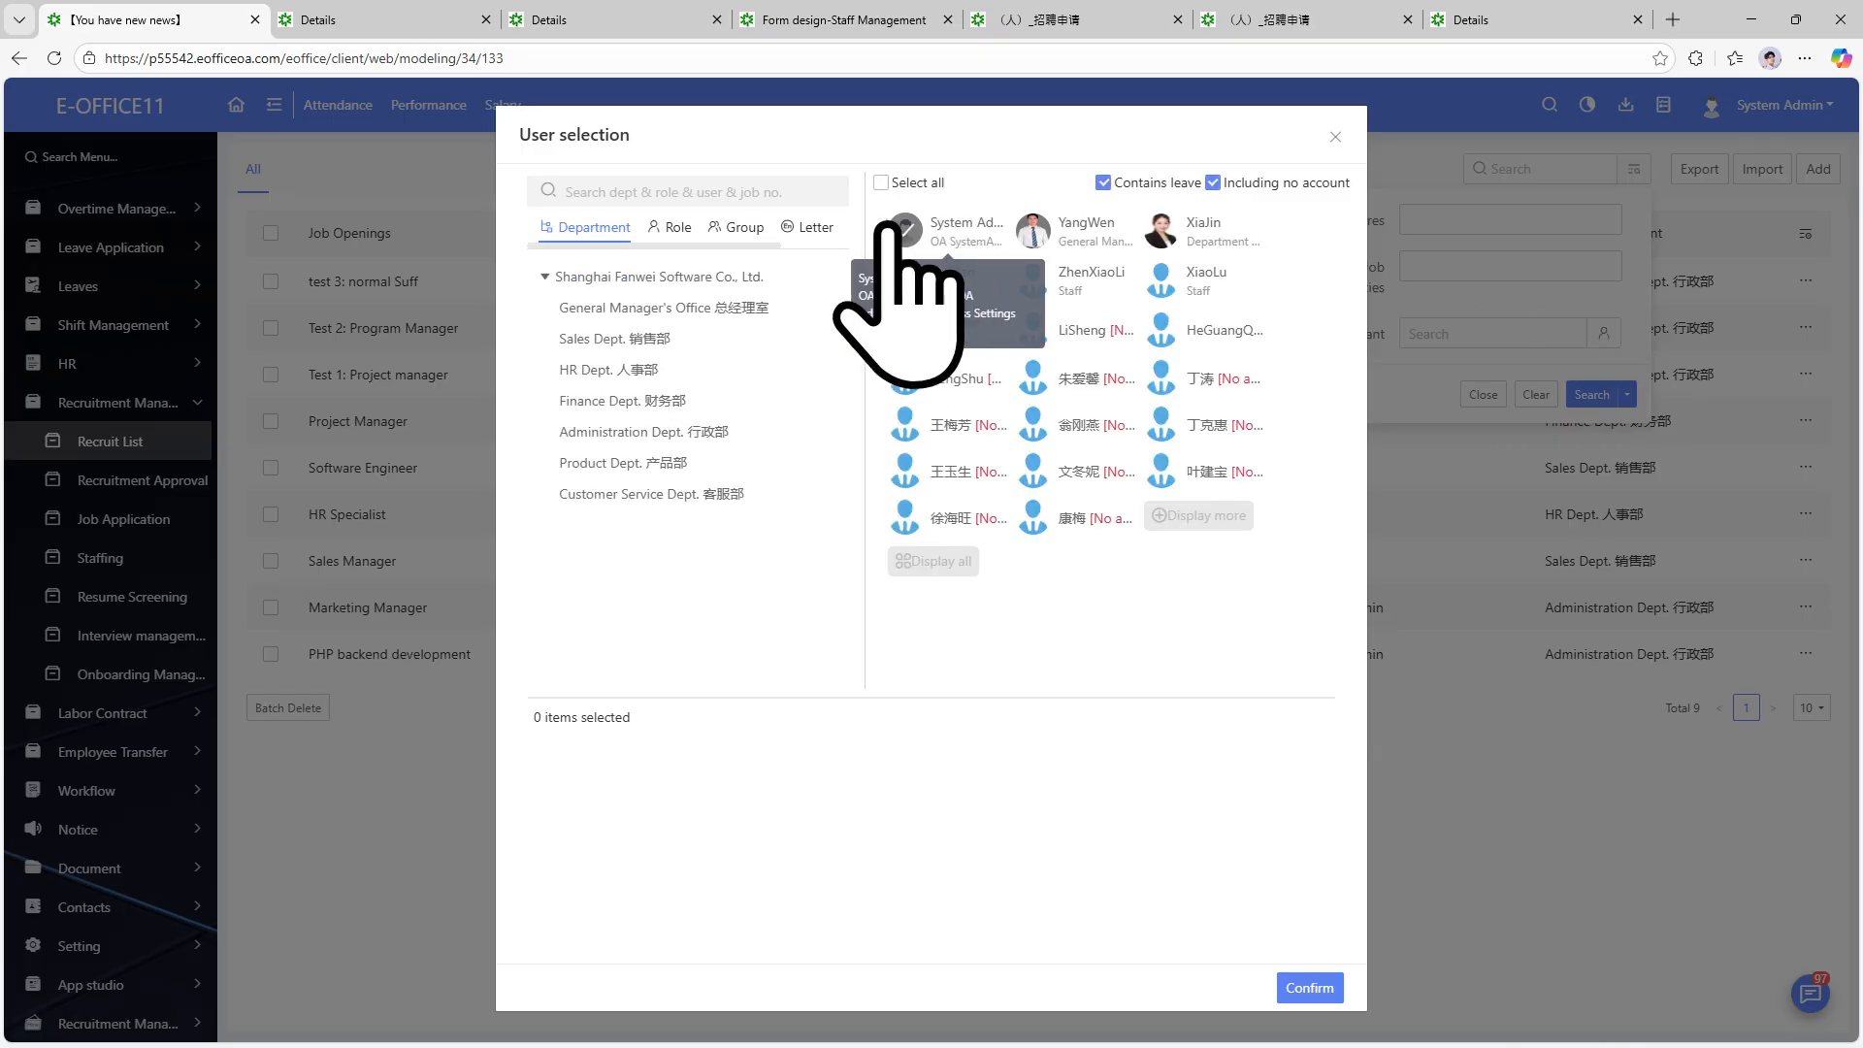
click(904, 231)
click(1310, 990)
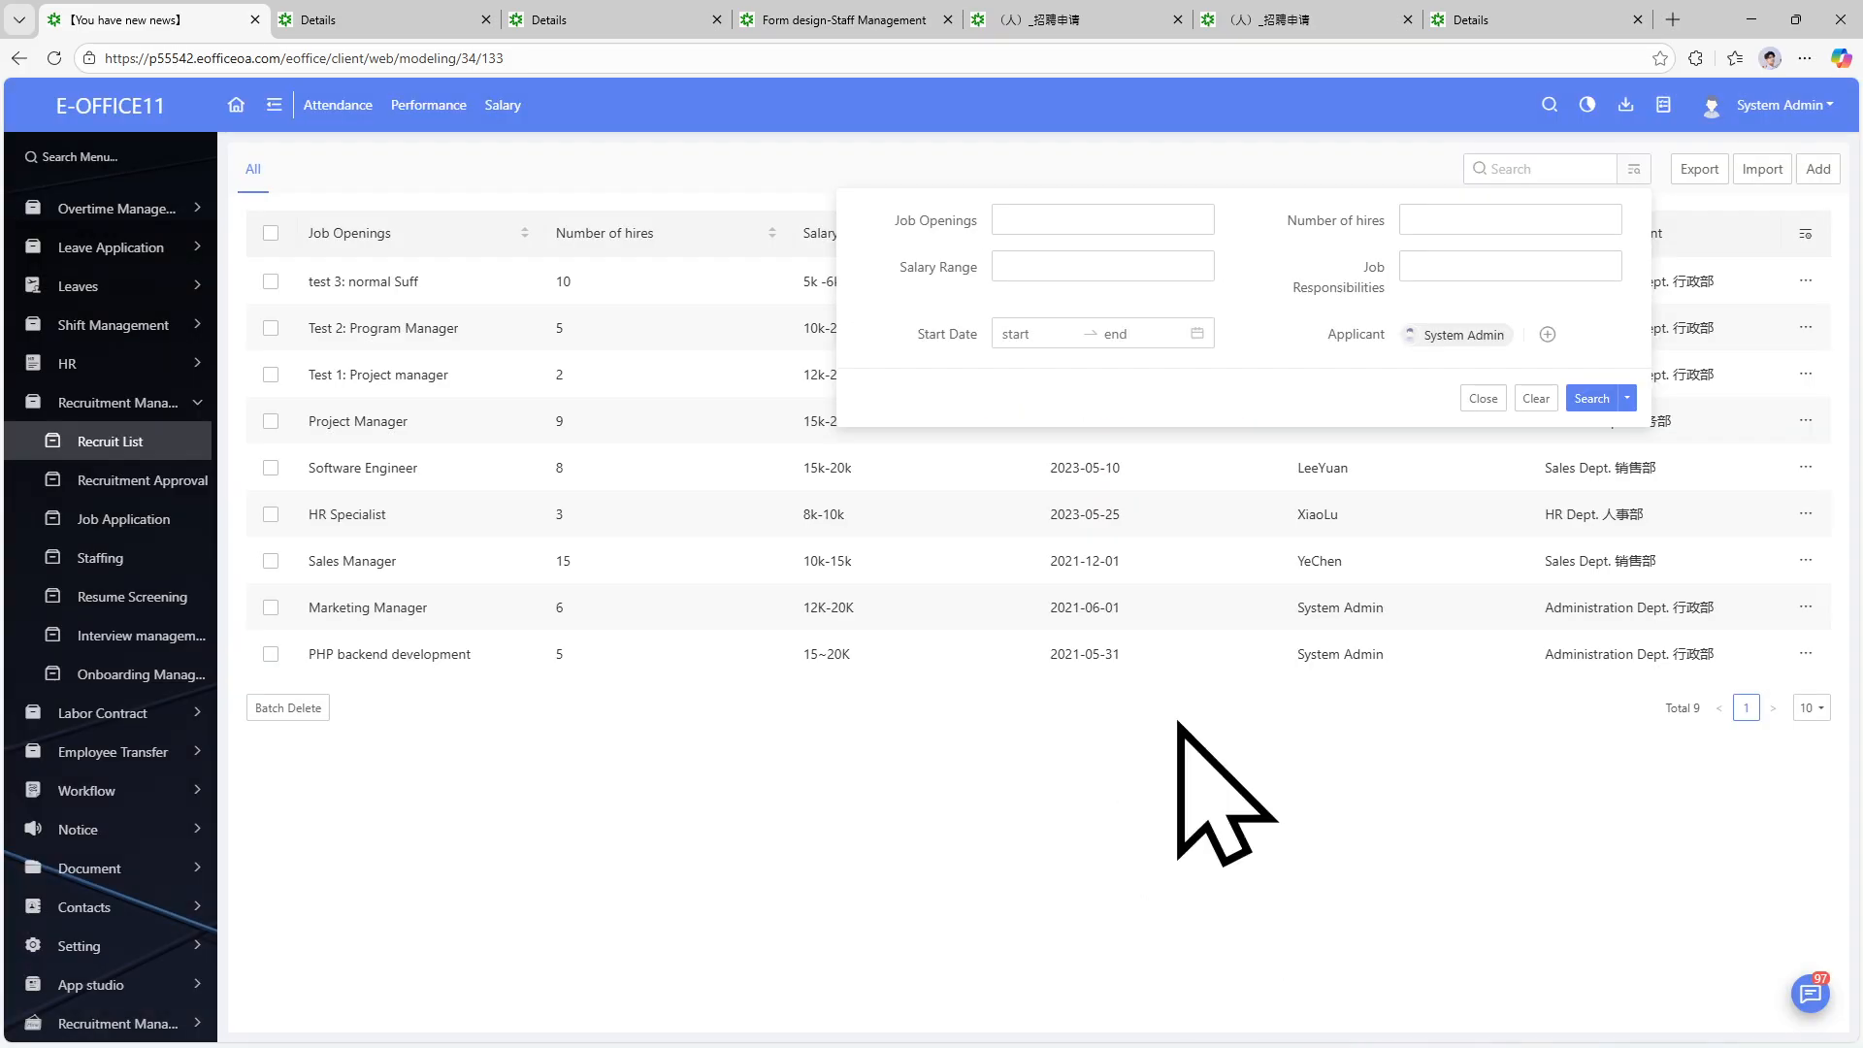
click(1581, 398)
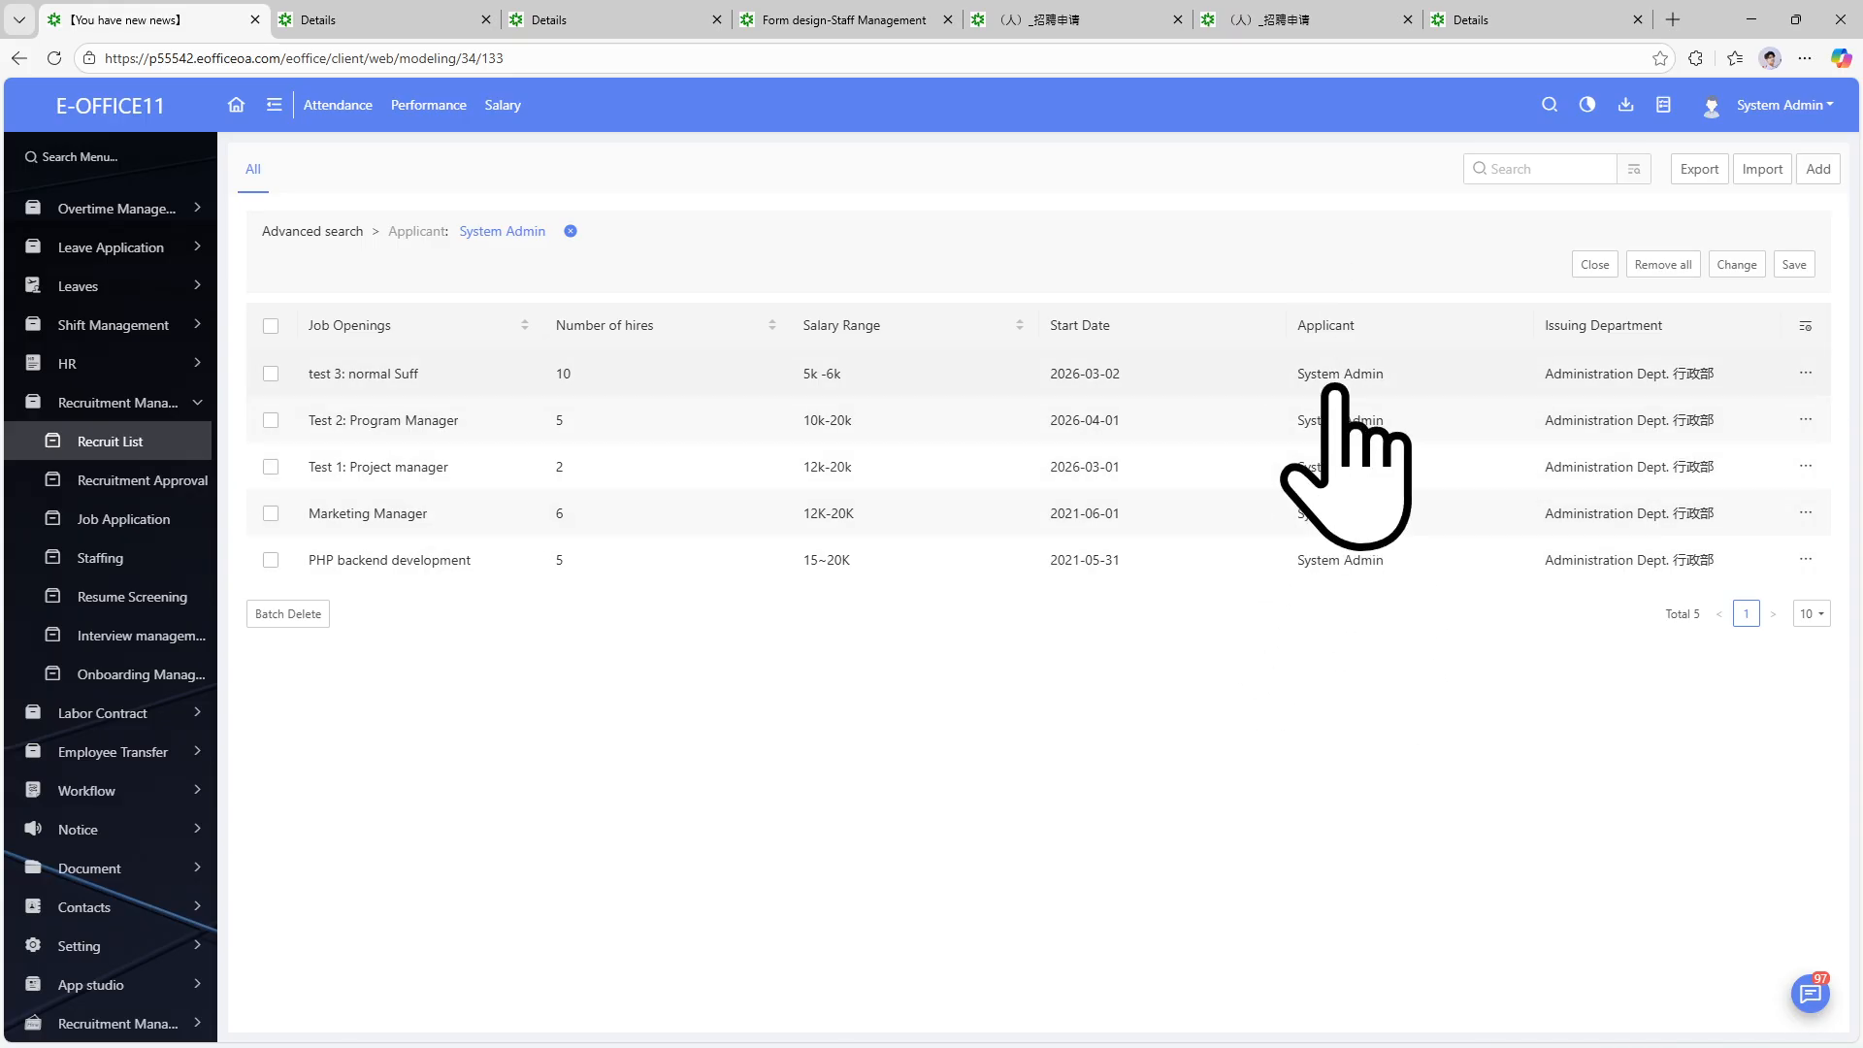
click(1662, 265)
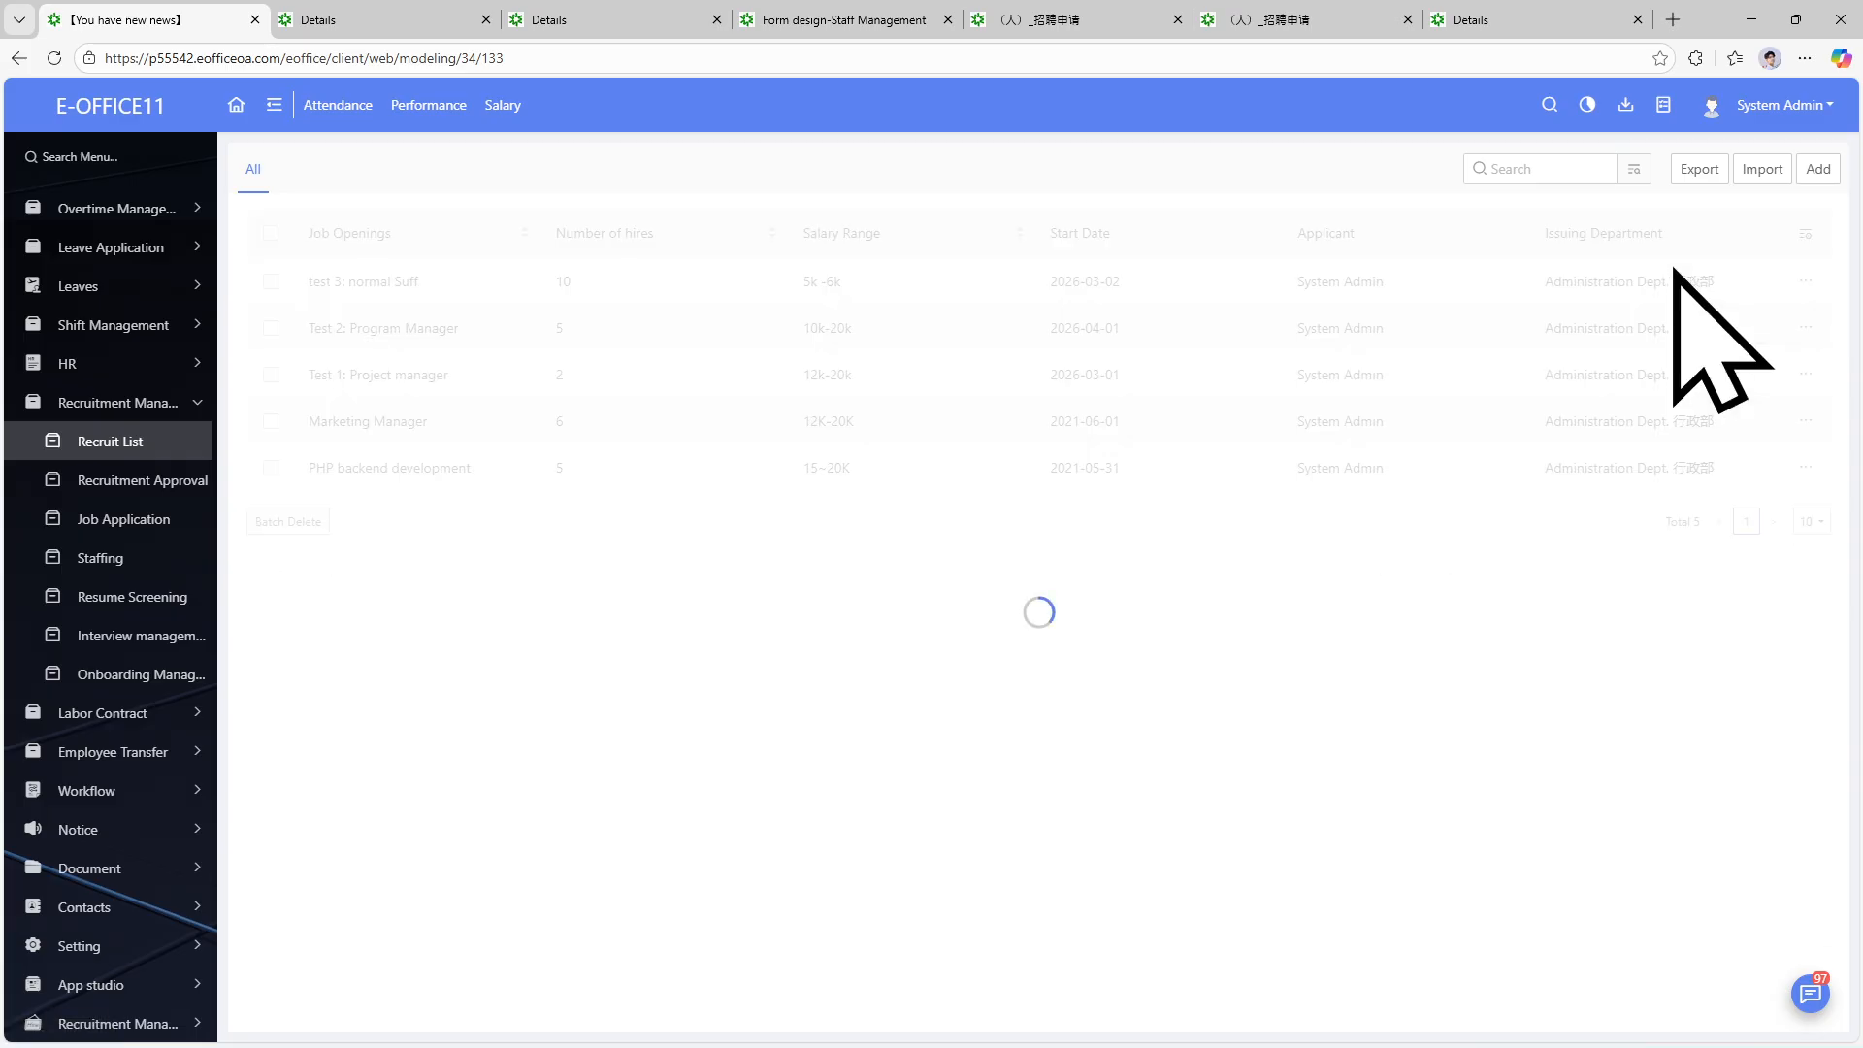
Export the job listings with all nine fields and show the downloaded zip in its folder.
click(1700, 169)
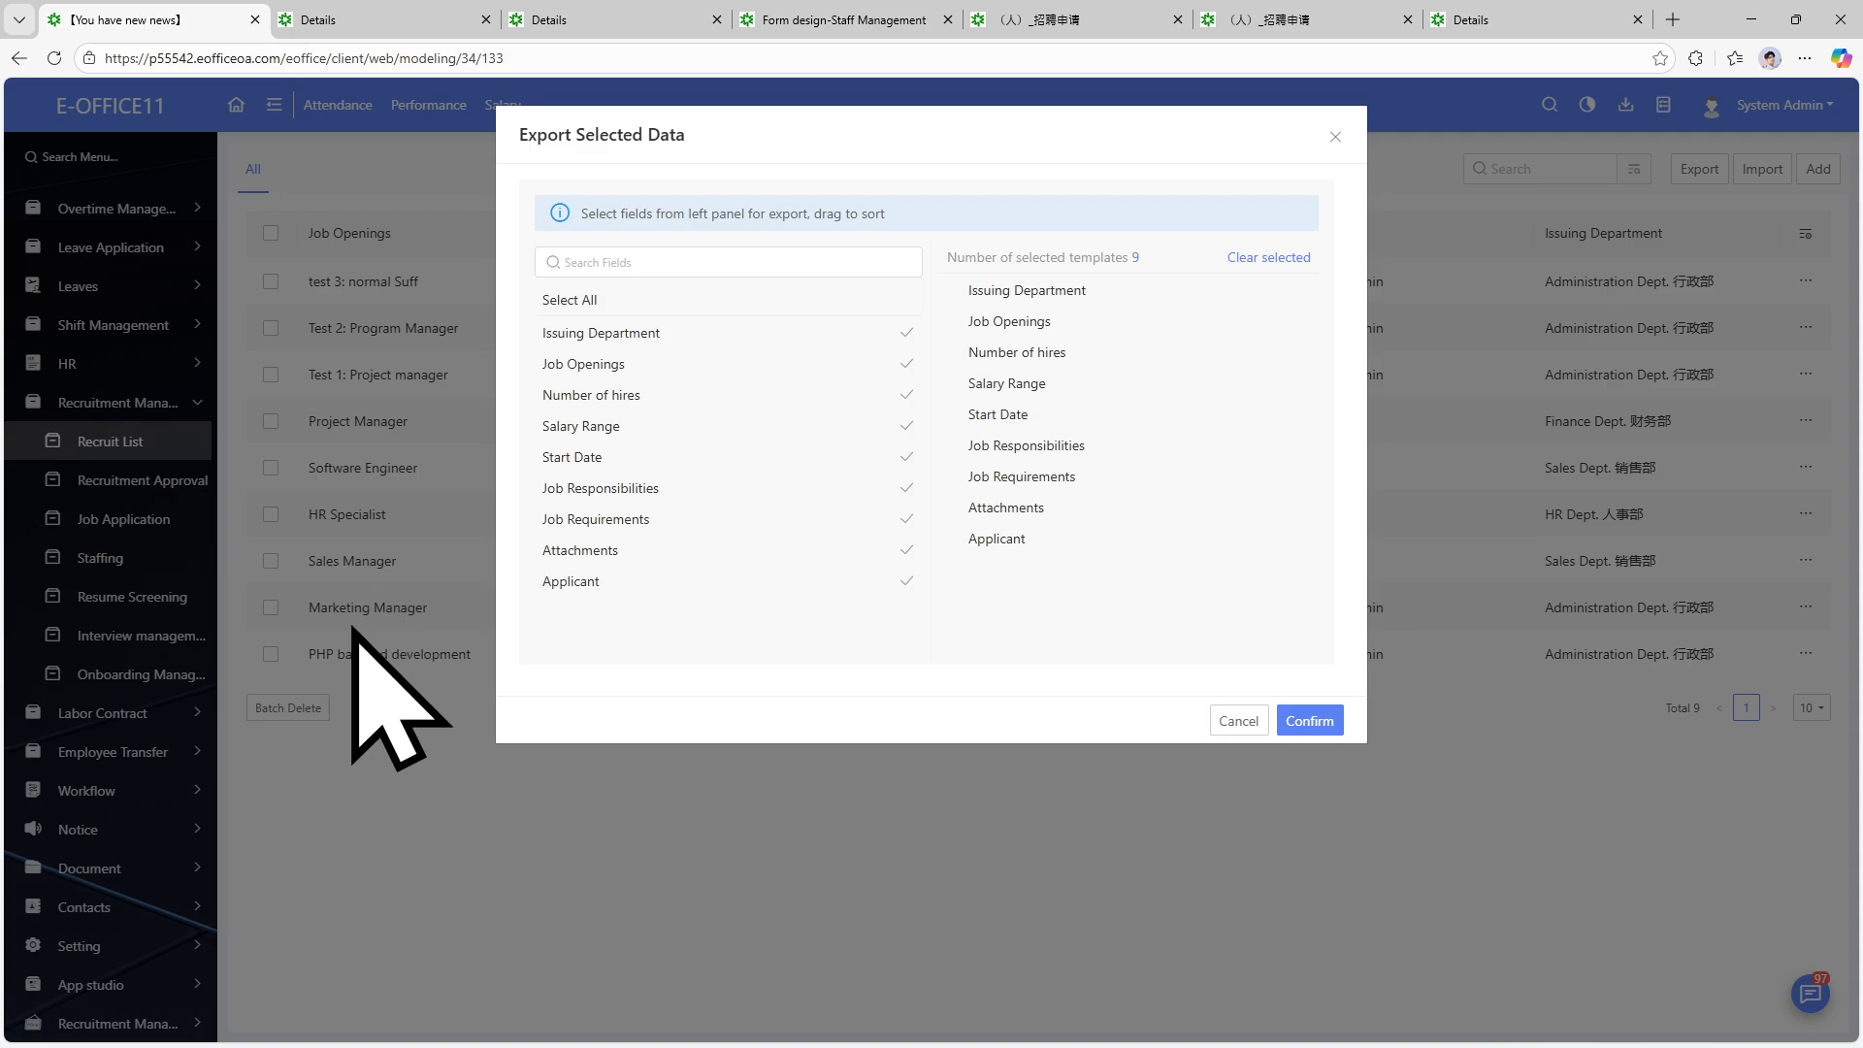
click(1307, 718)
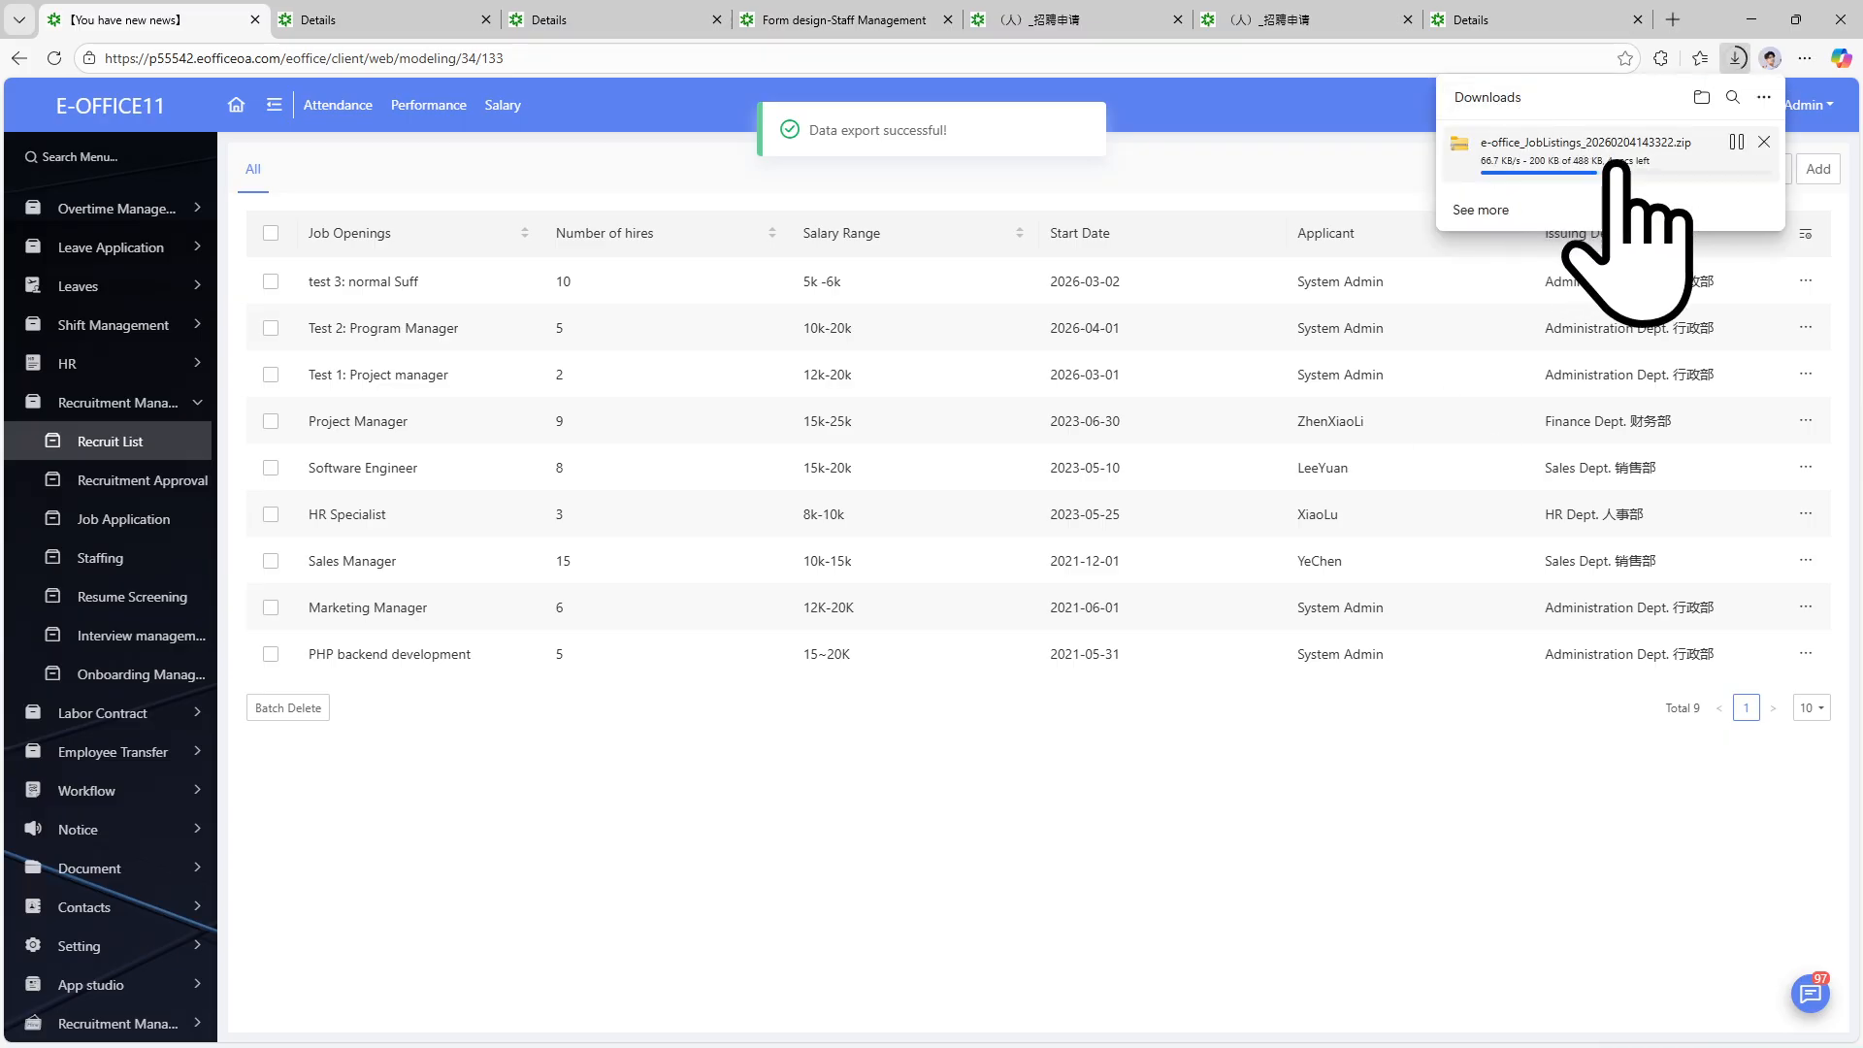
click(1737, 142)
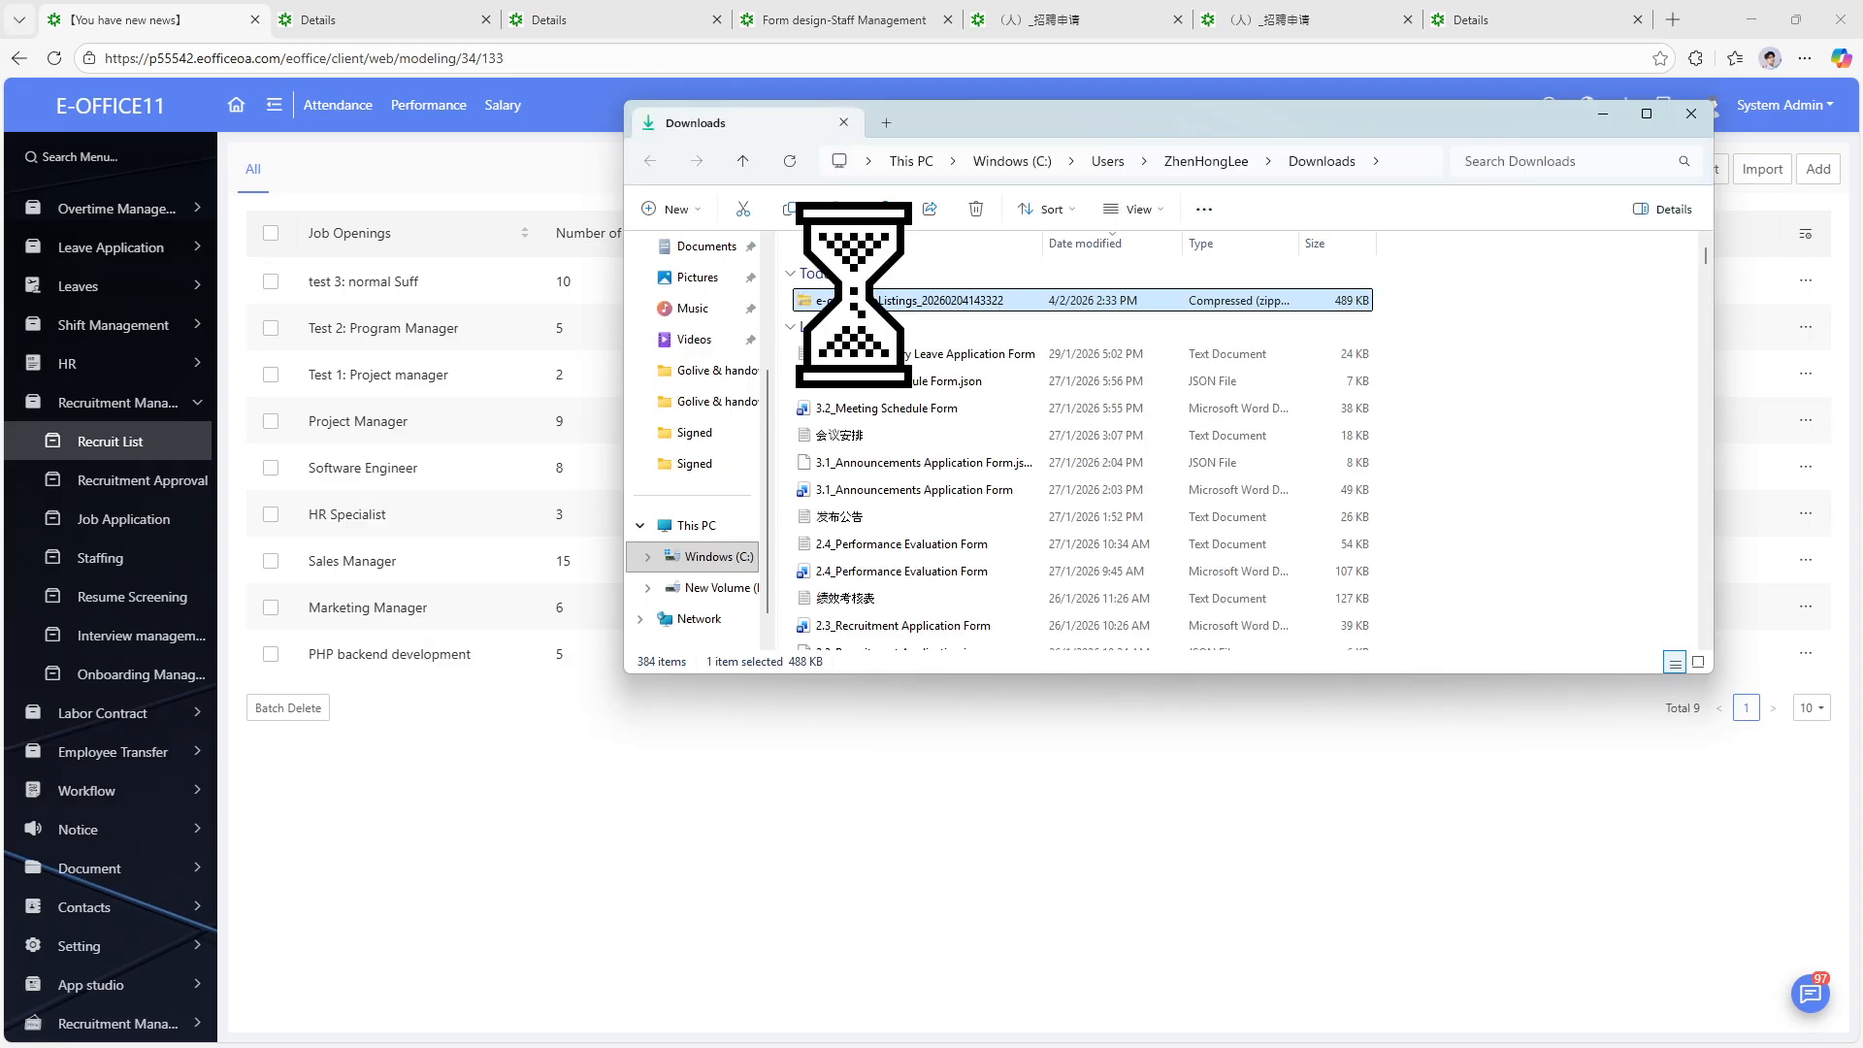
right_click(865, 300)
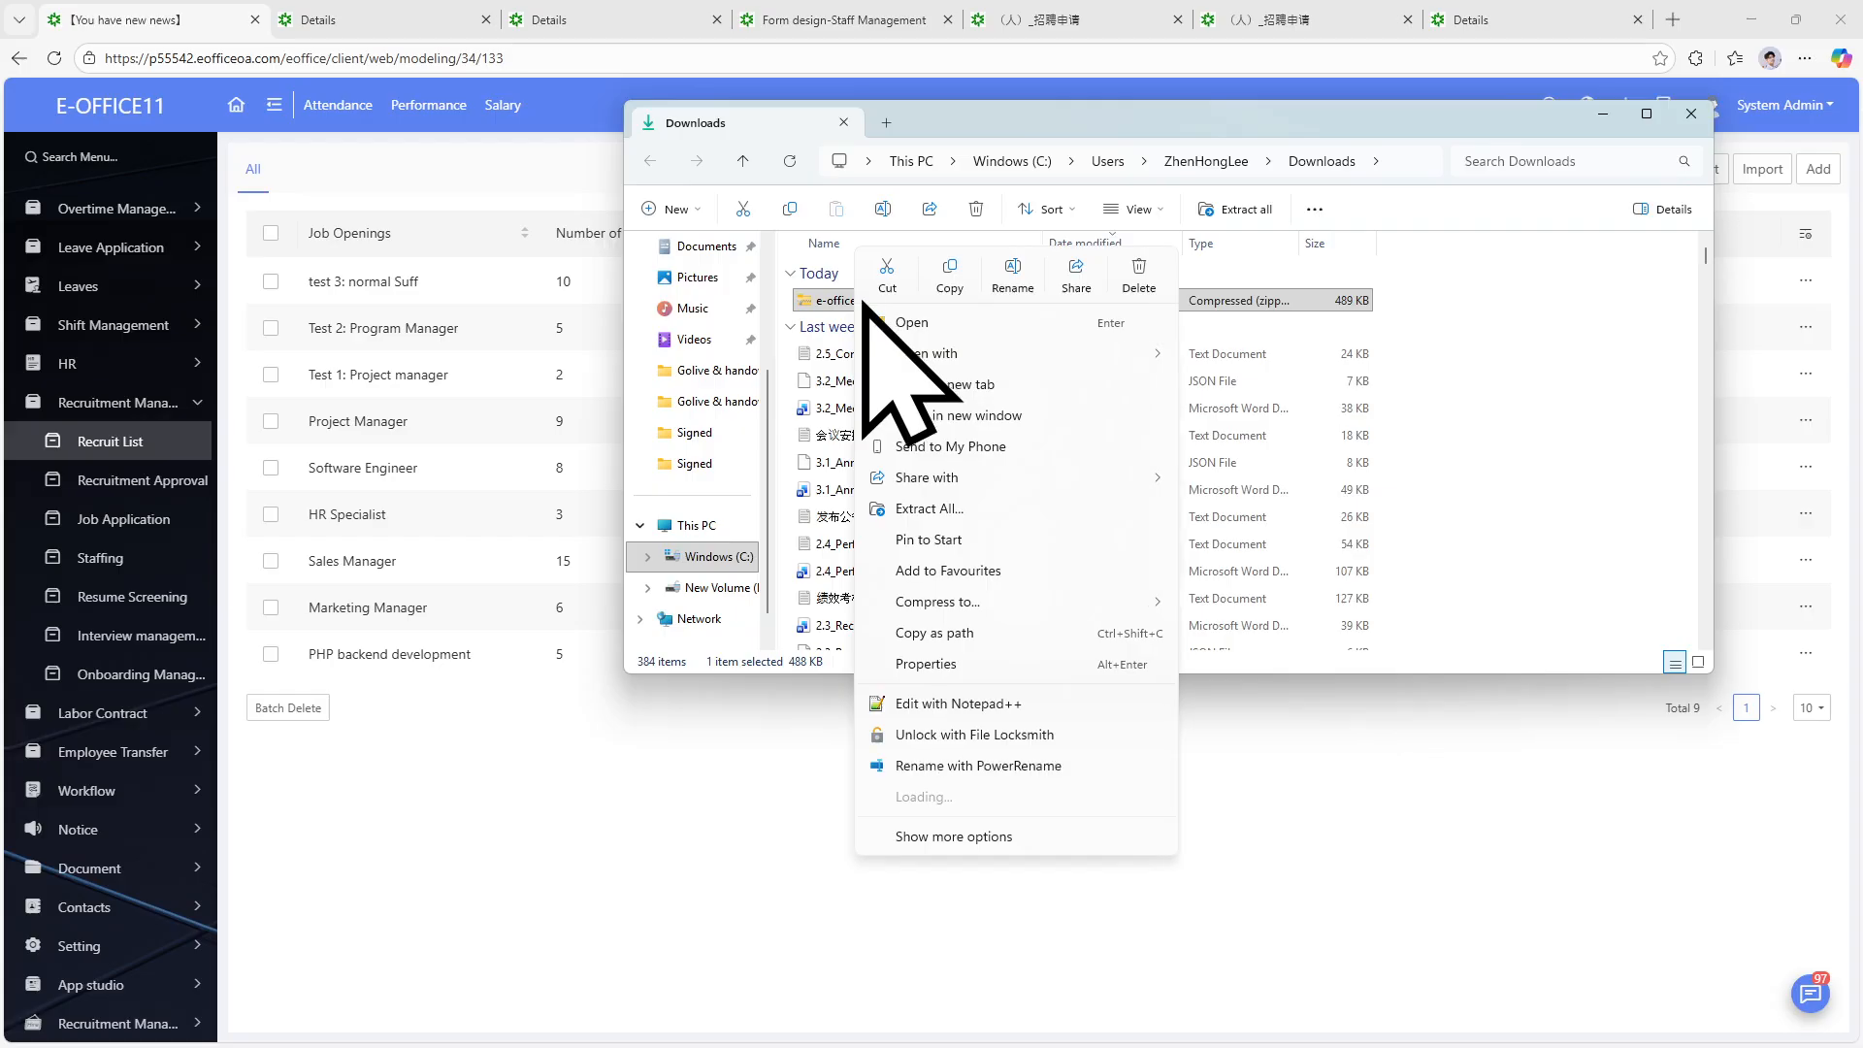
click(963, 509)
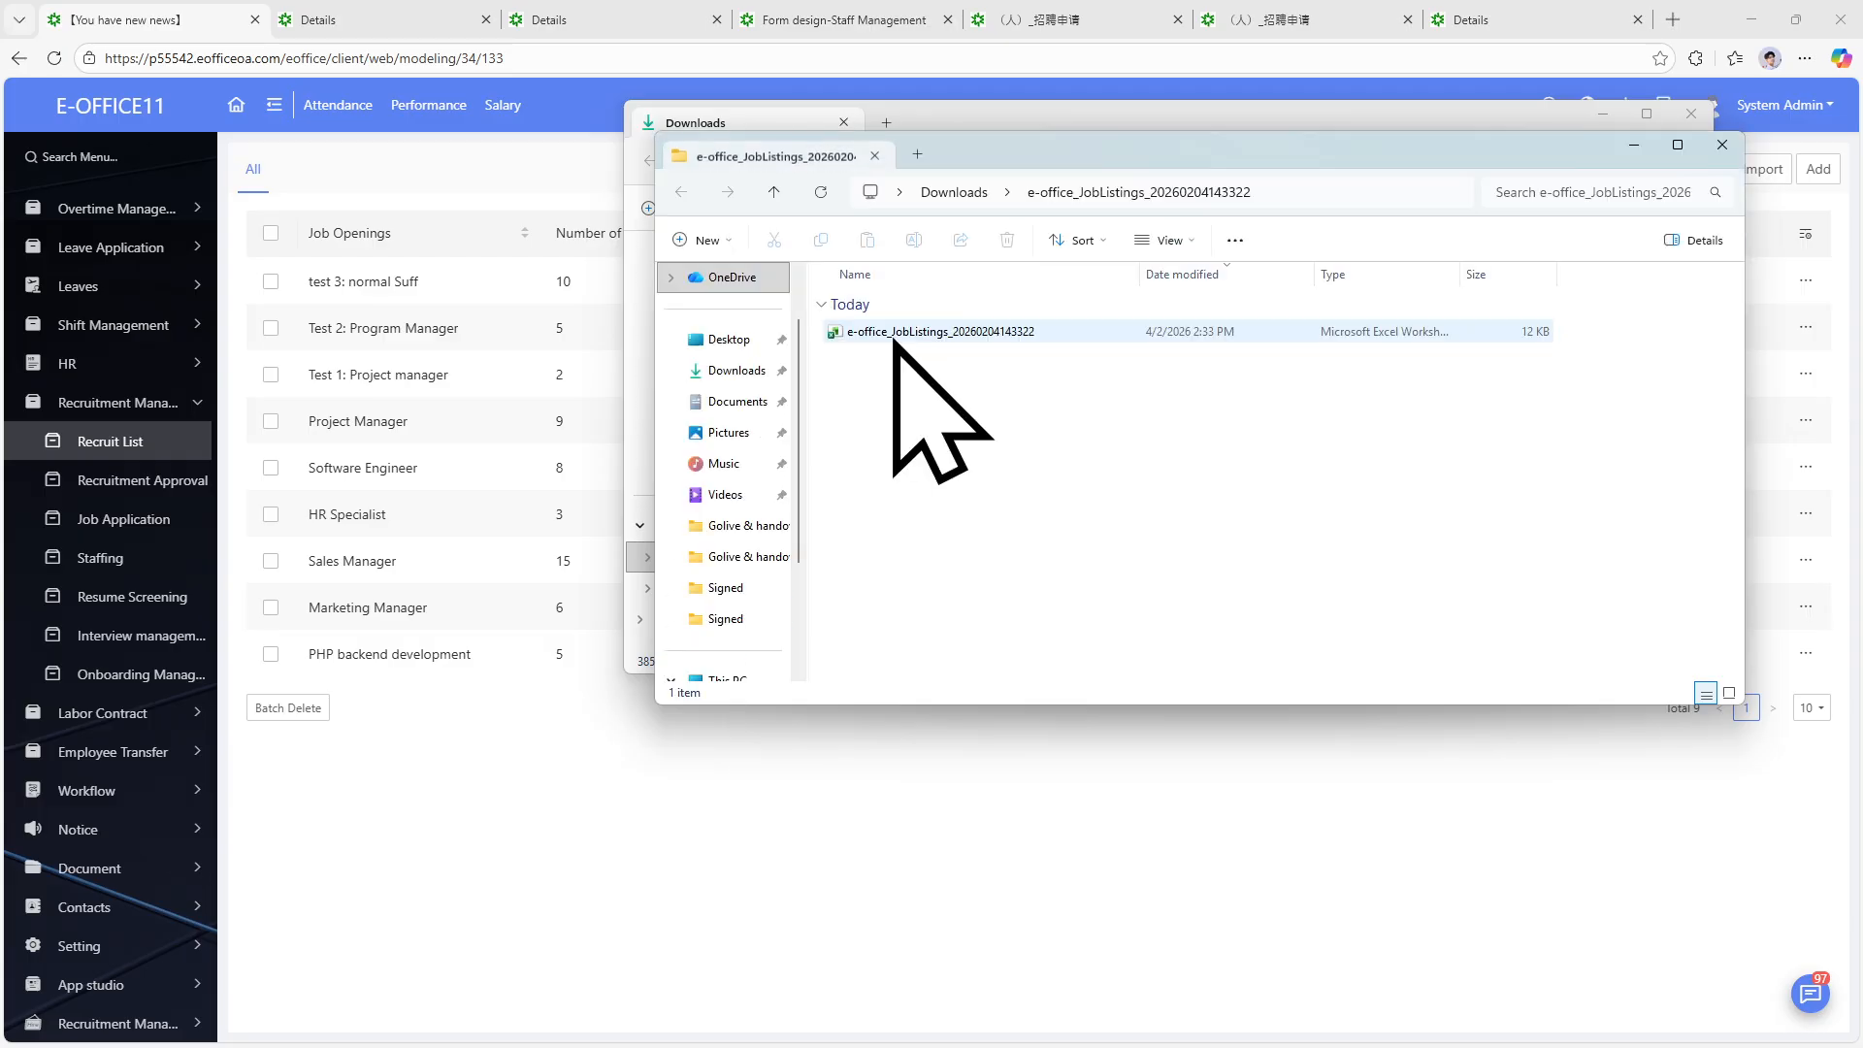
double_click(893, 332)
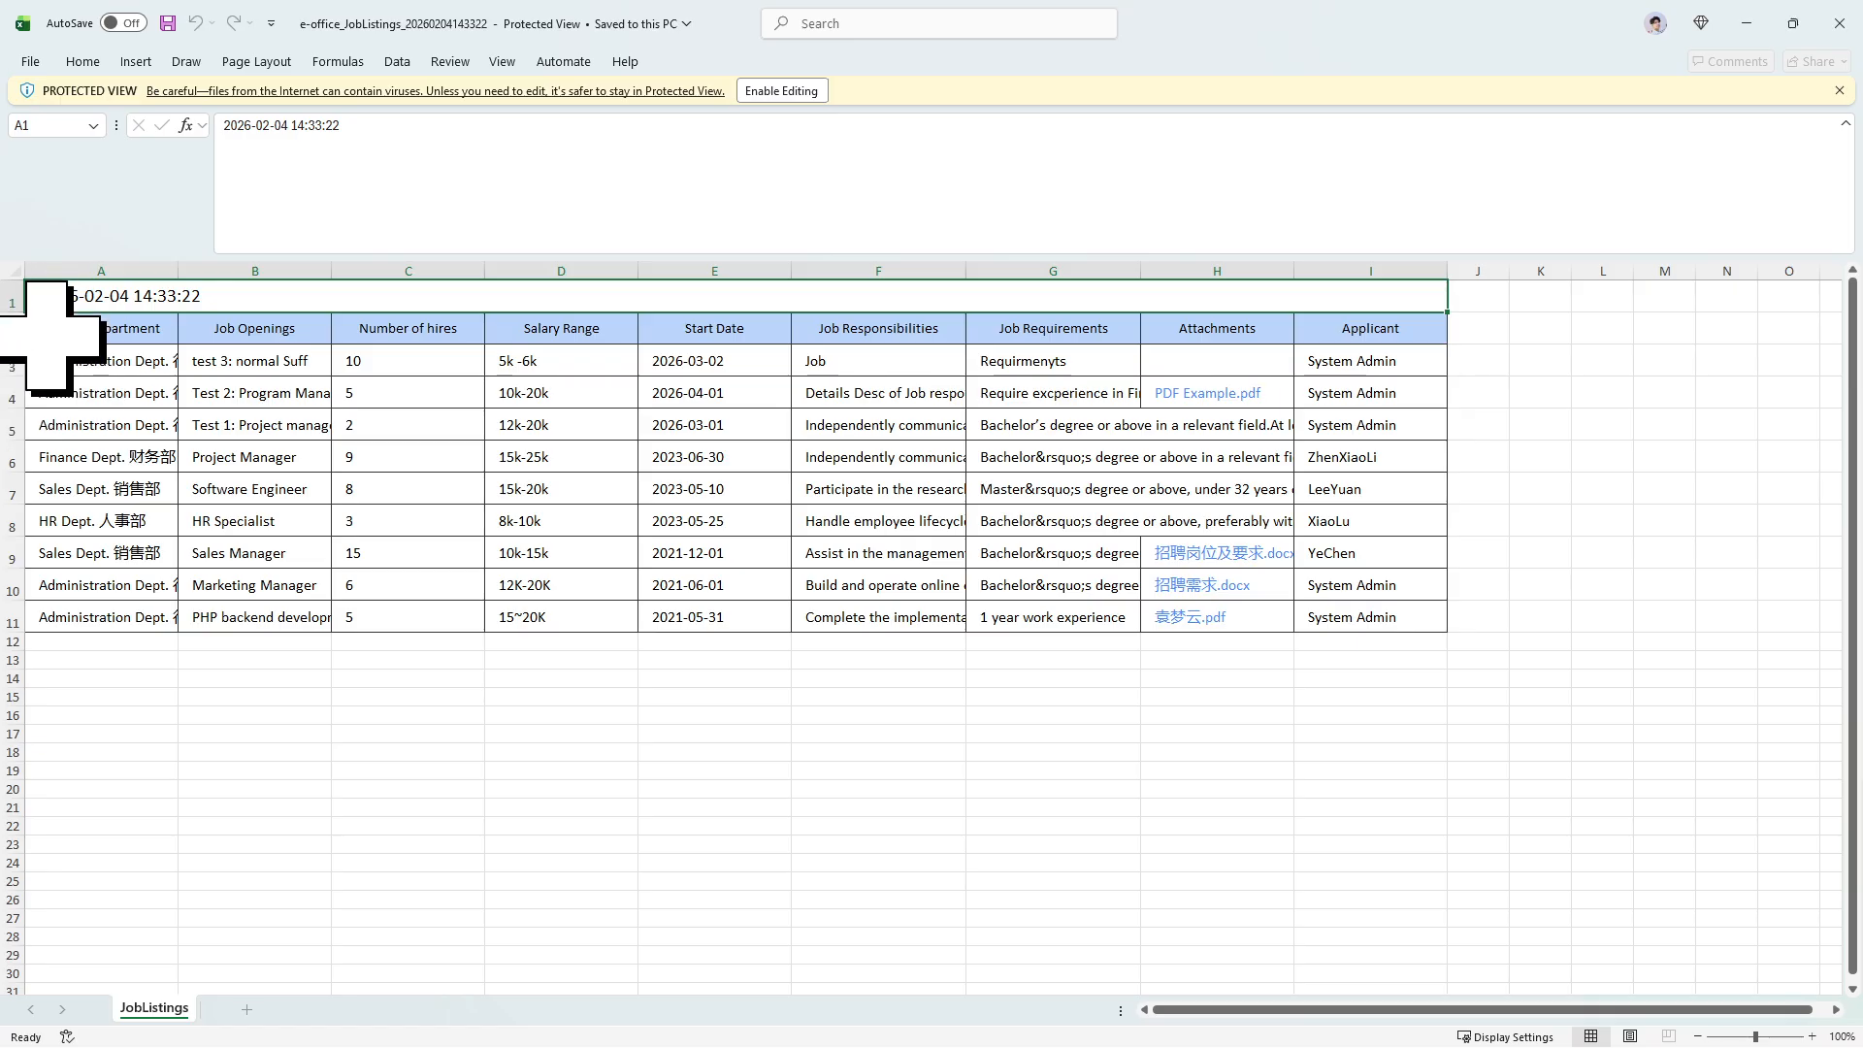
Widen columns A, H and G, read the job requirements in G5, then close the workbook.
drag(49, 337, 999, 583)
click(854, 747)
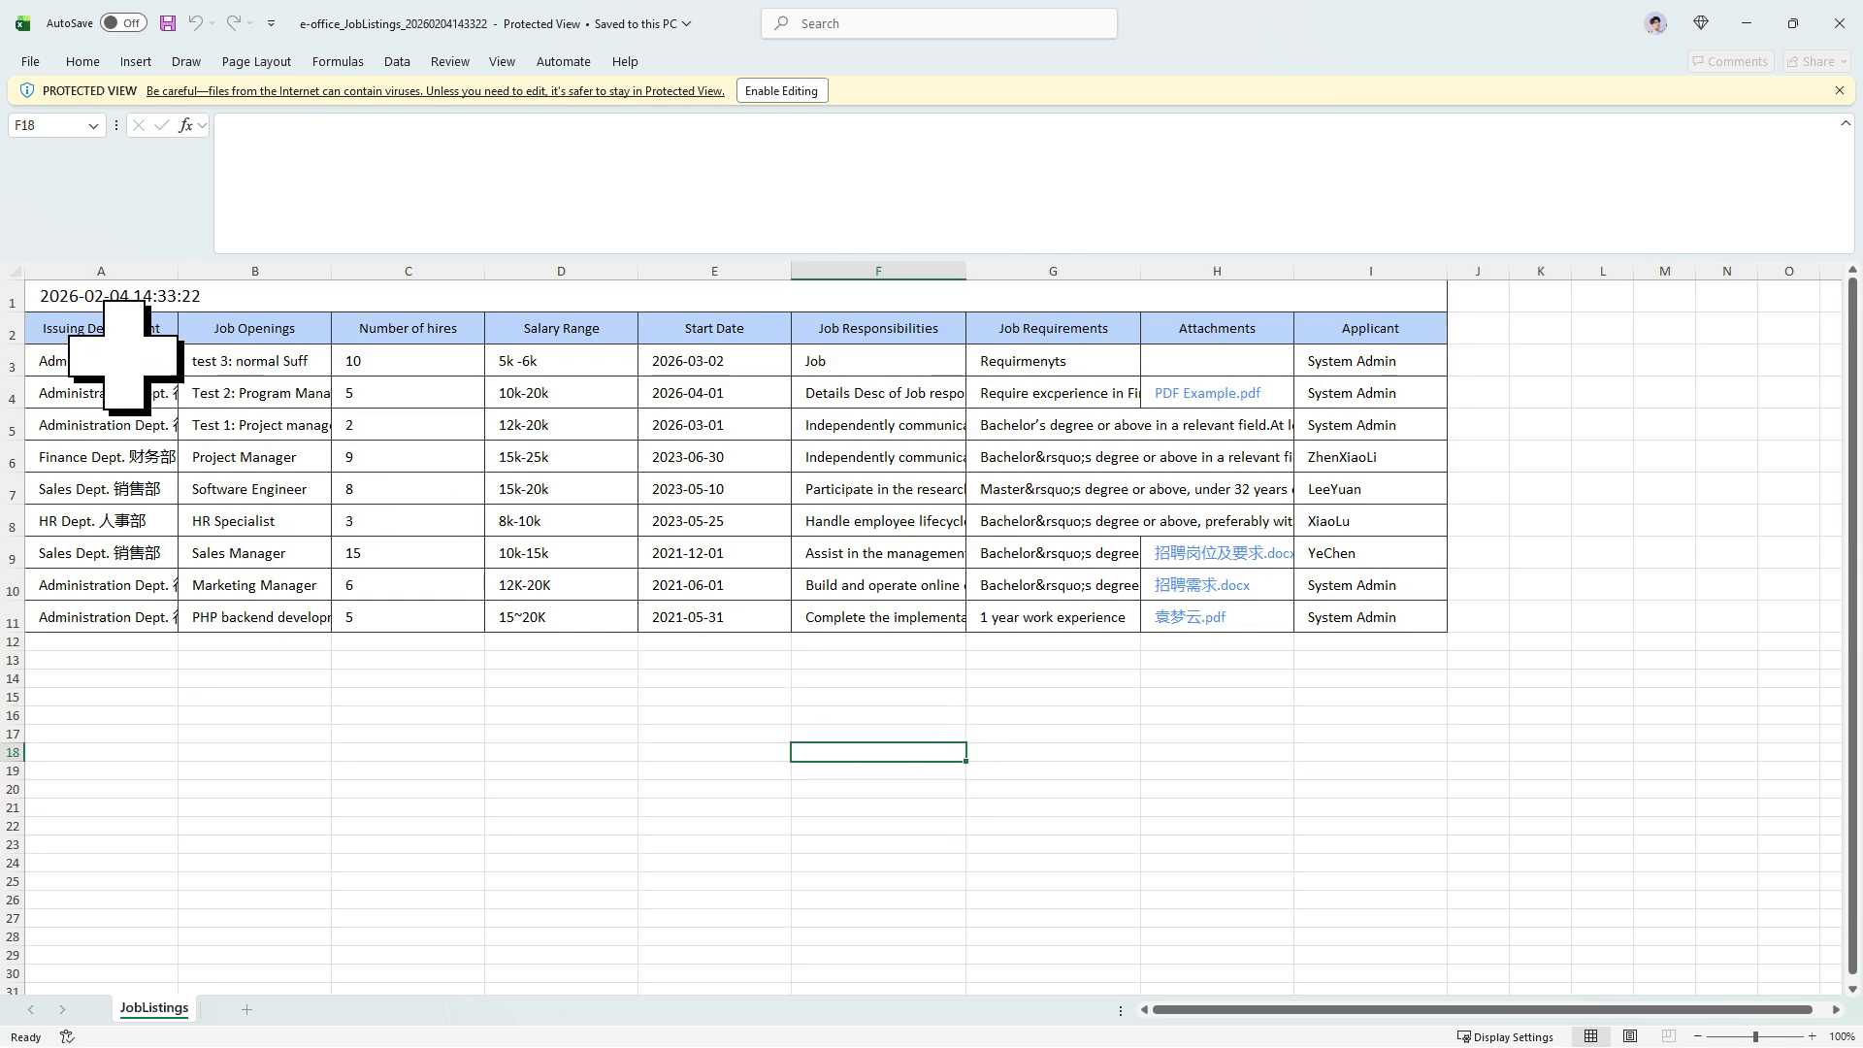
drag(178, 276, 229, 276)
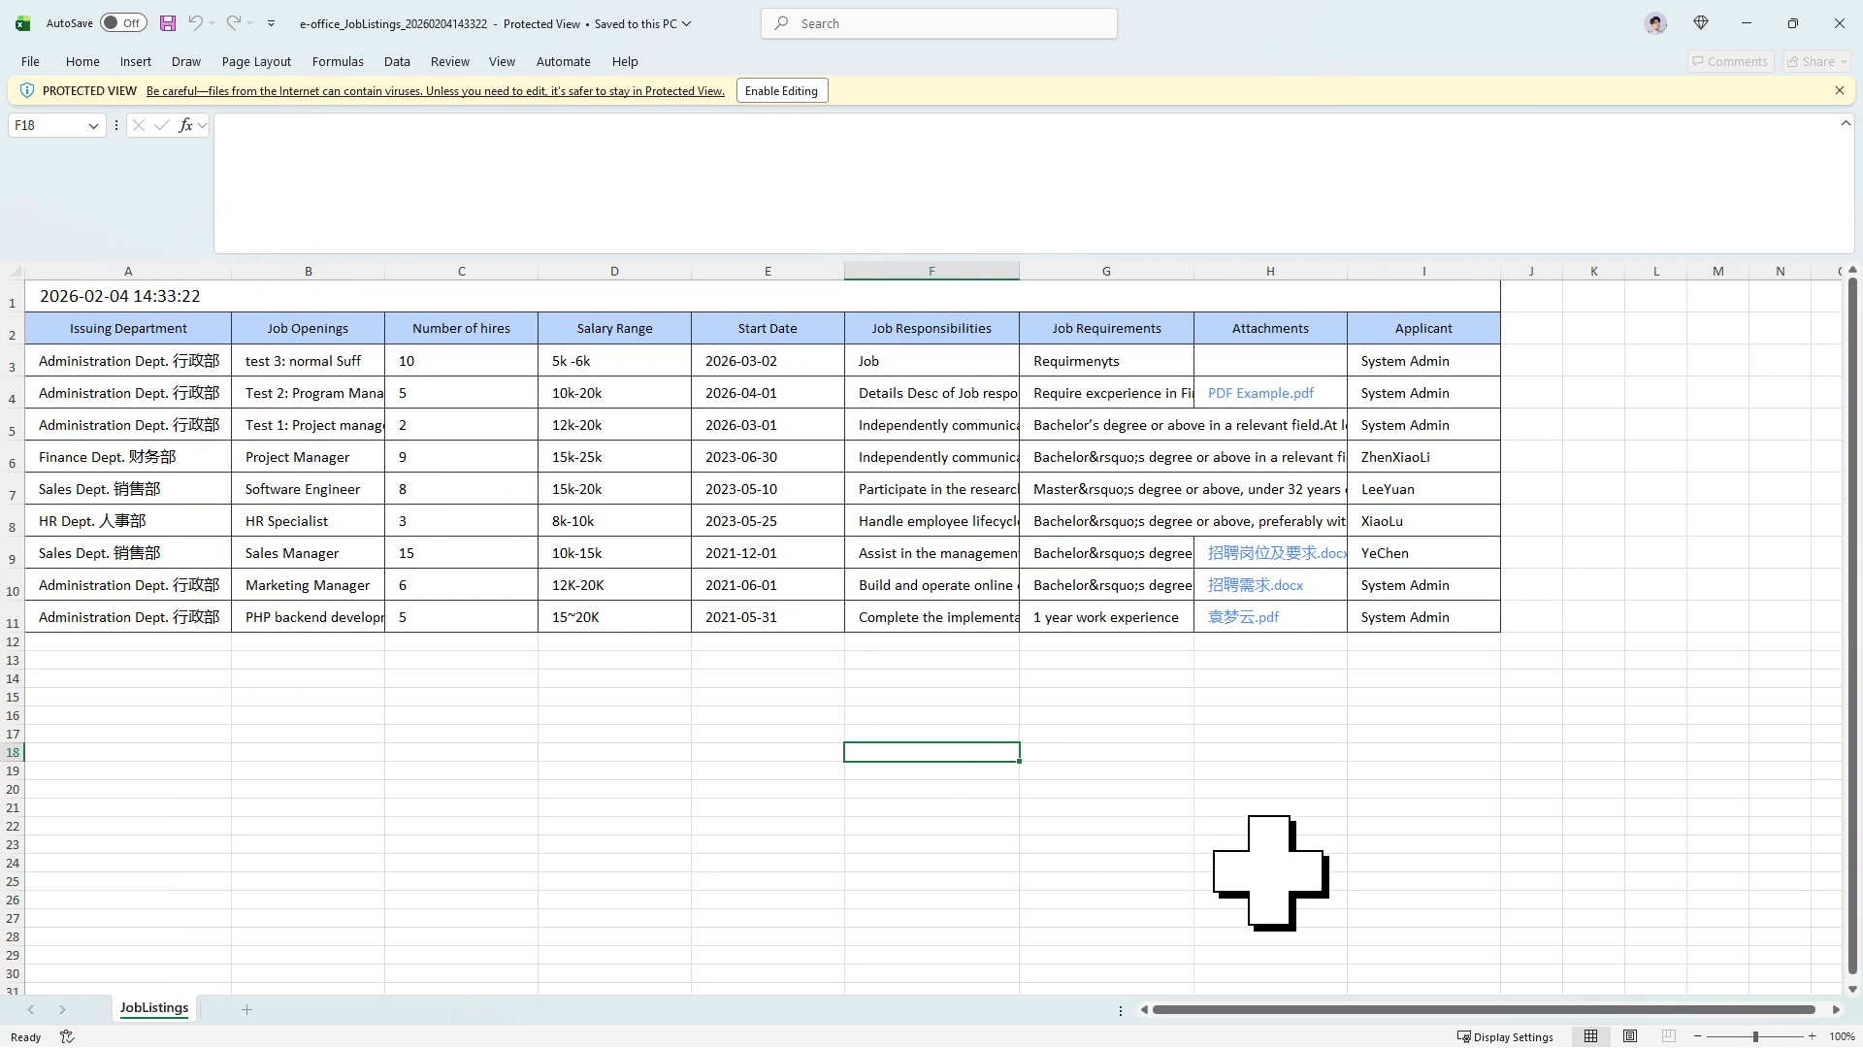
drag(1351, 279, 1477, 278)
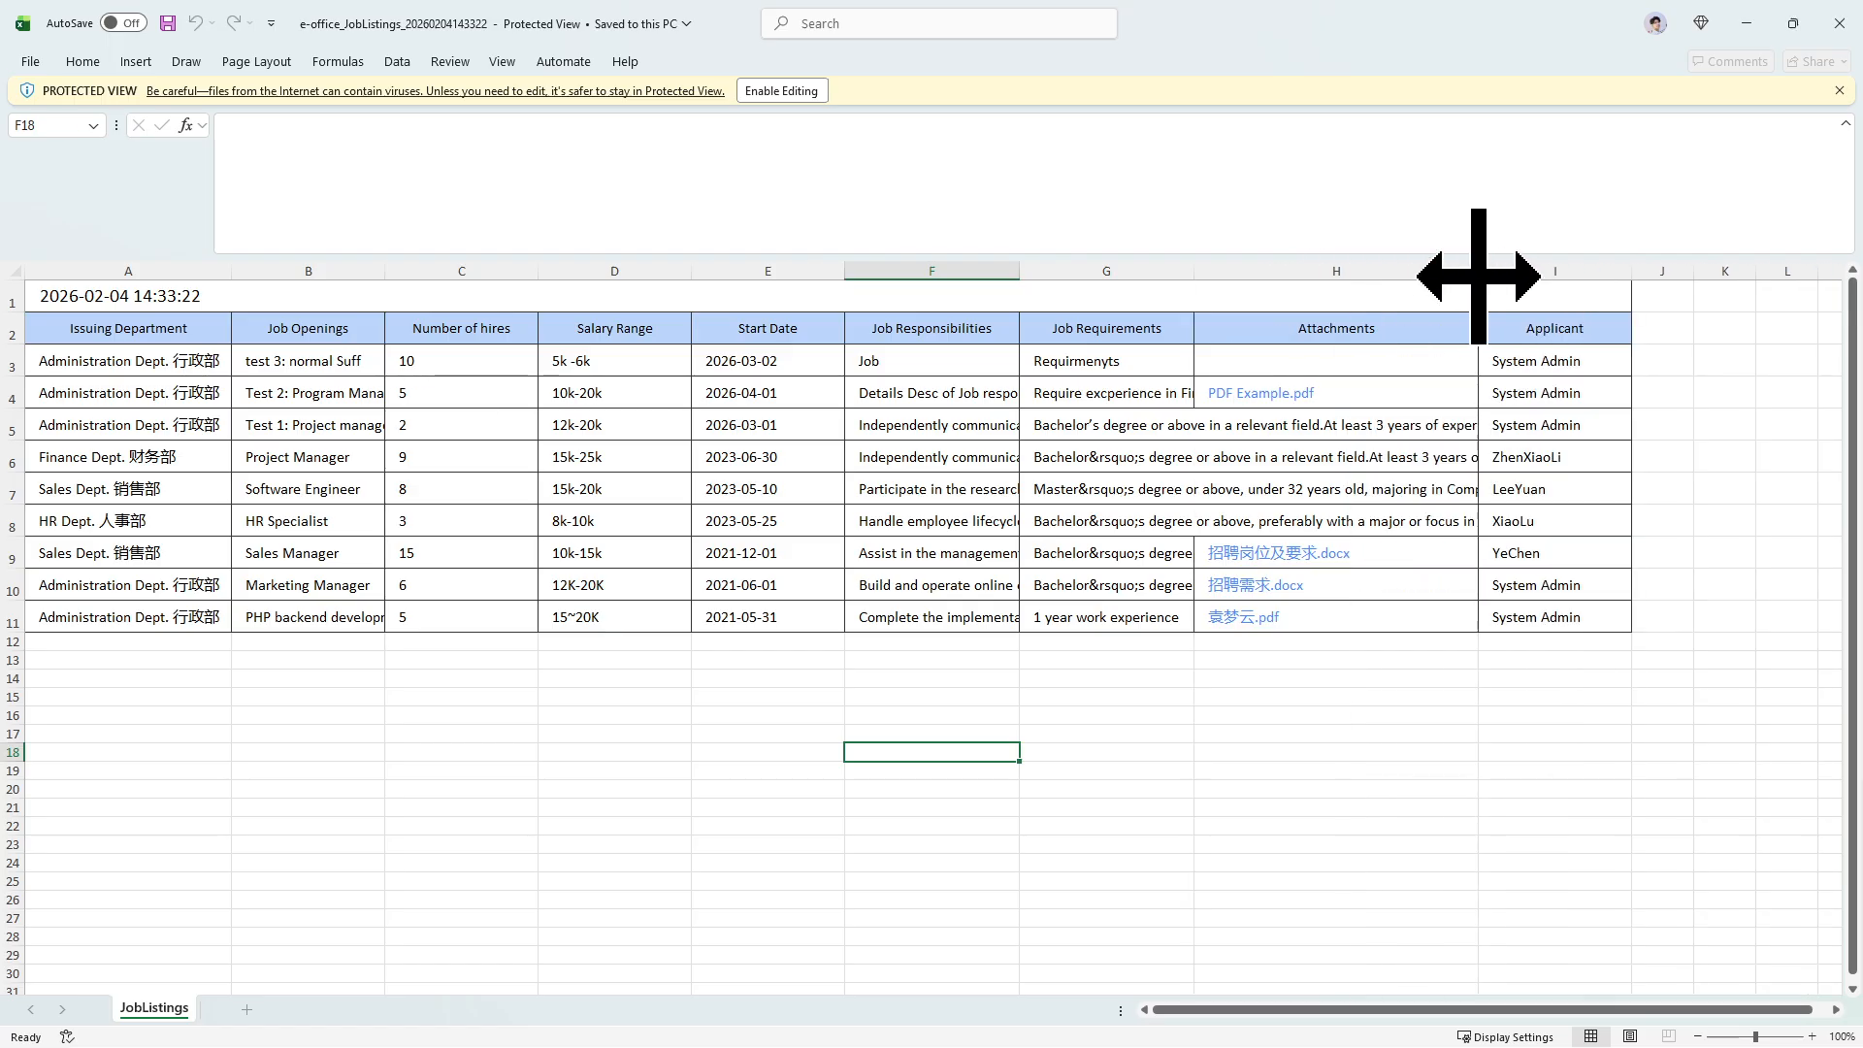
drag(1195, 281, 1262, 278)
click(1132, 417)
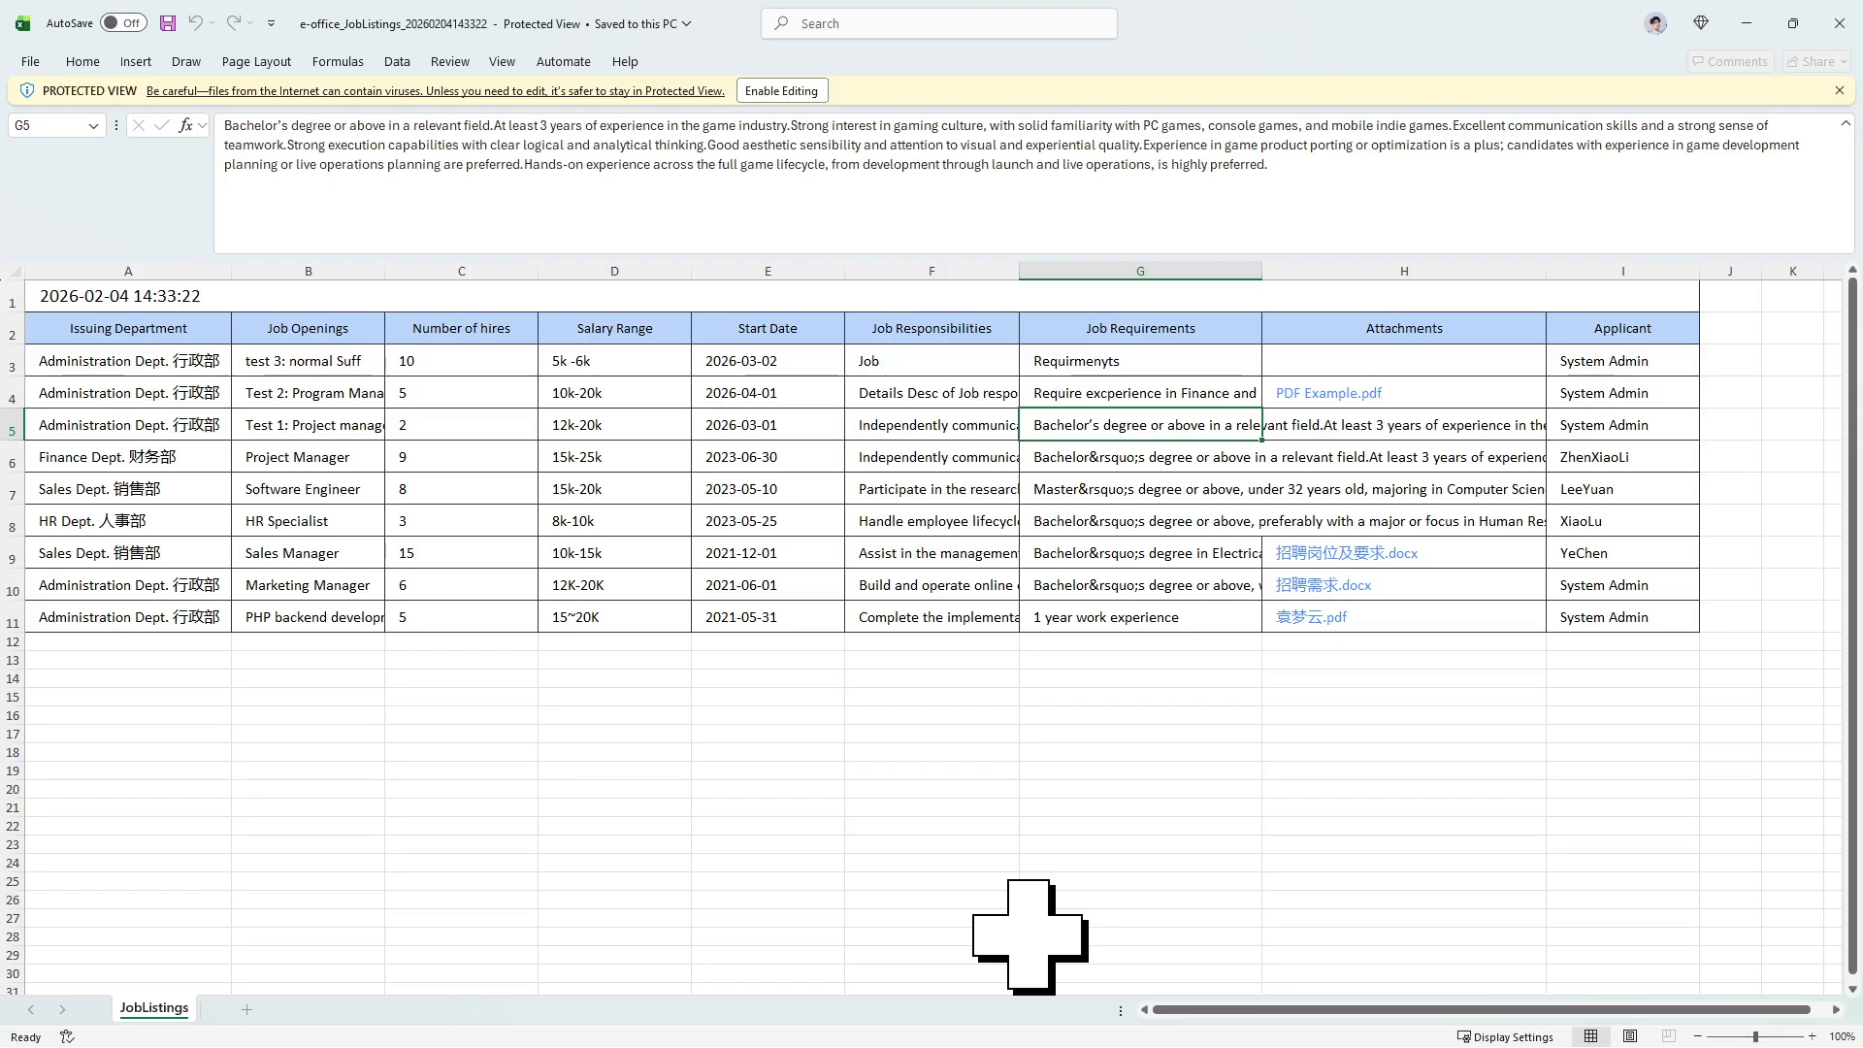
click(1840, 23)
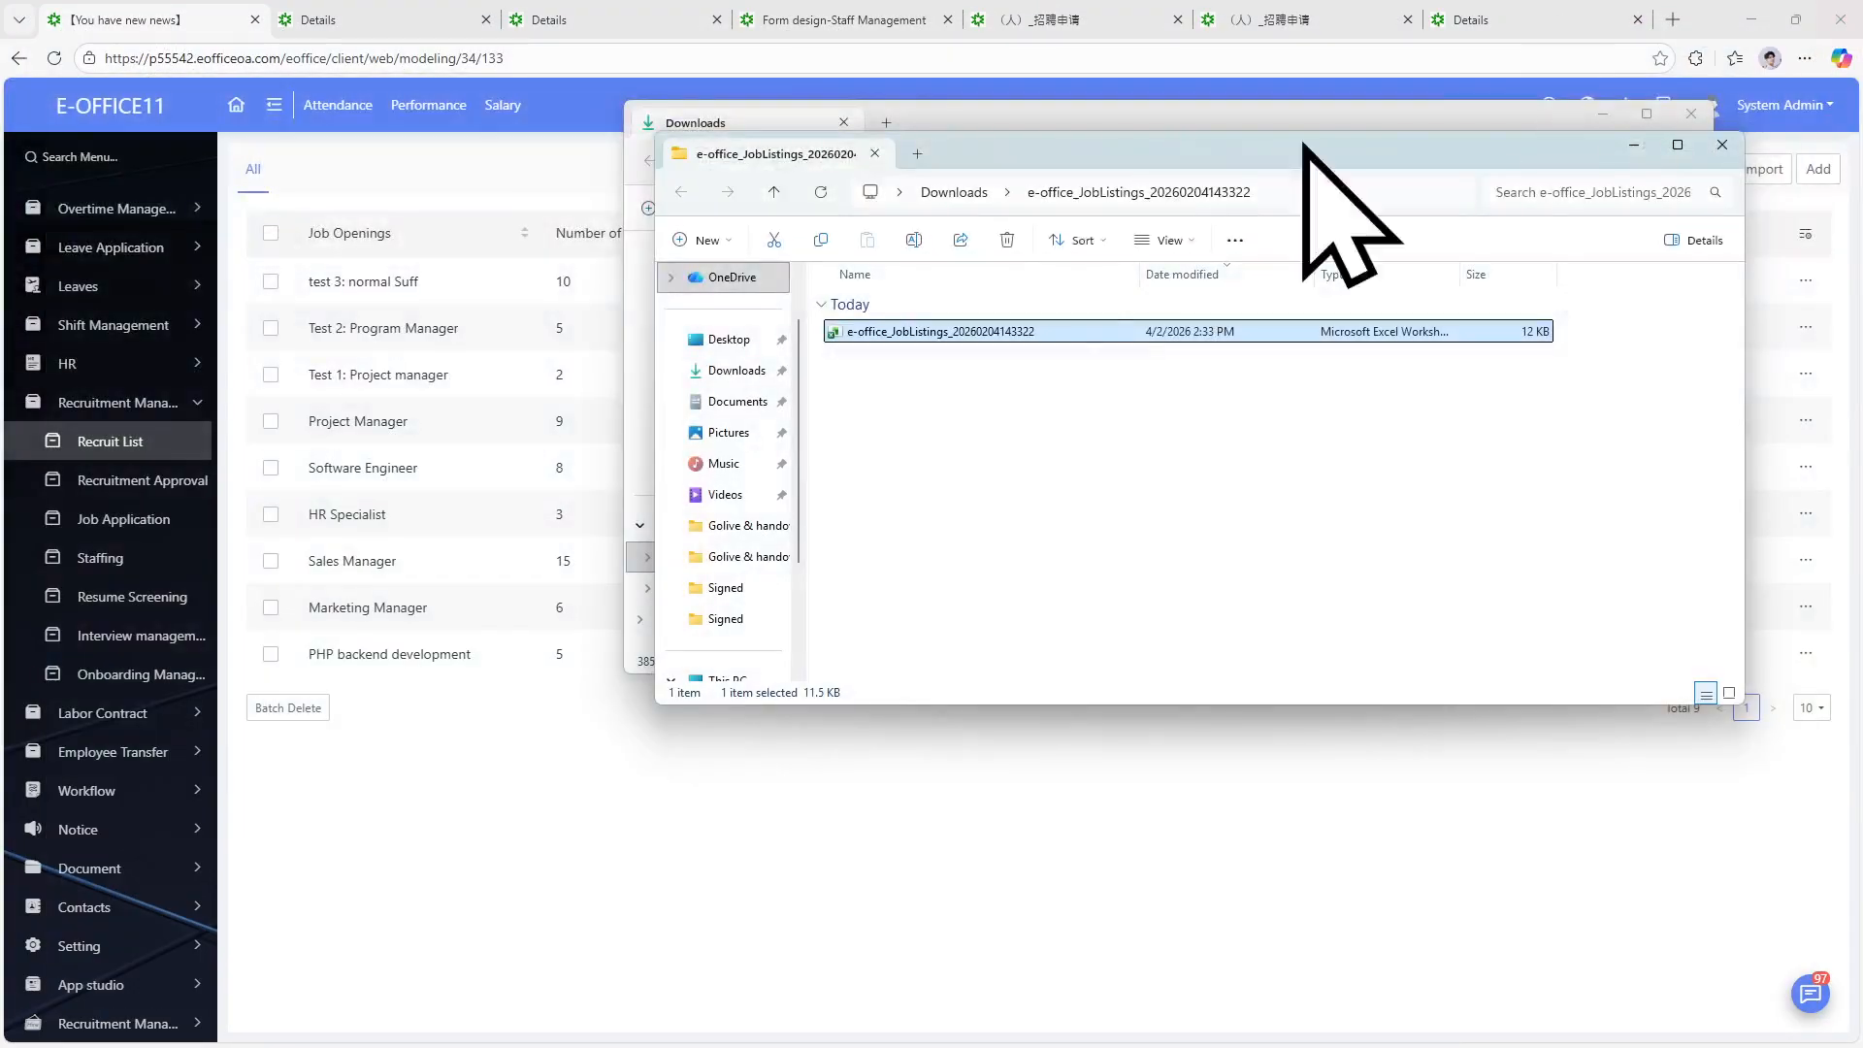
Go via Onboarding Management, Employee Transfer and Workflow to the Initiate Workflow New request page.
click(490, 777)
click(136, 673)
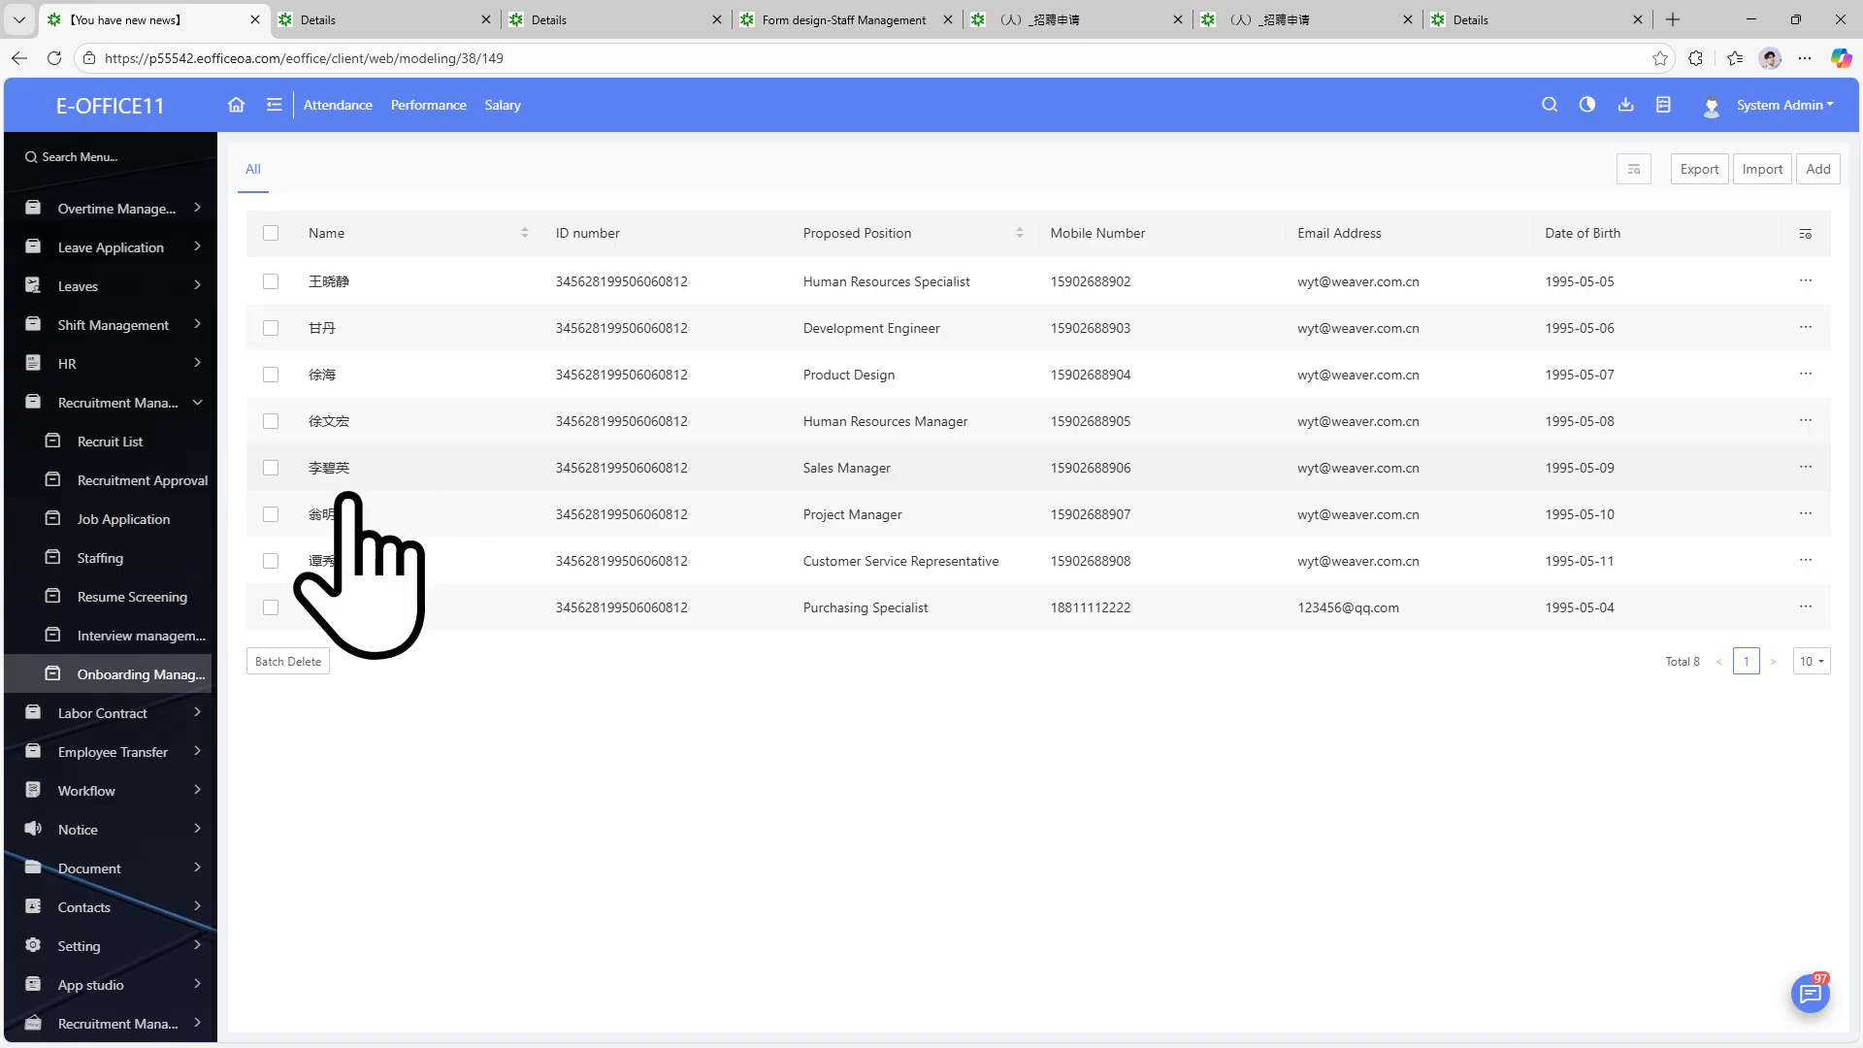
click(158, 752)
click(154, 784)
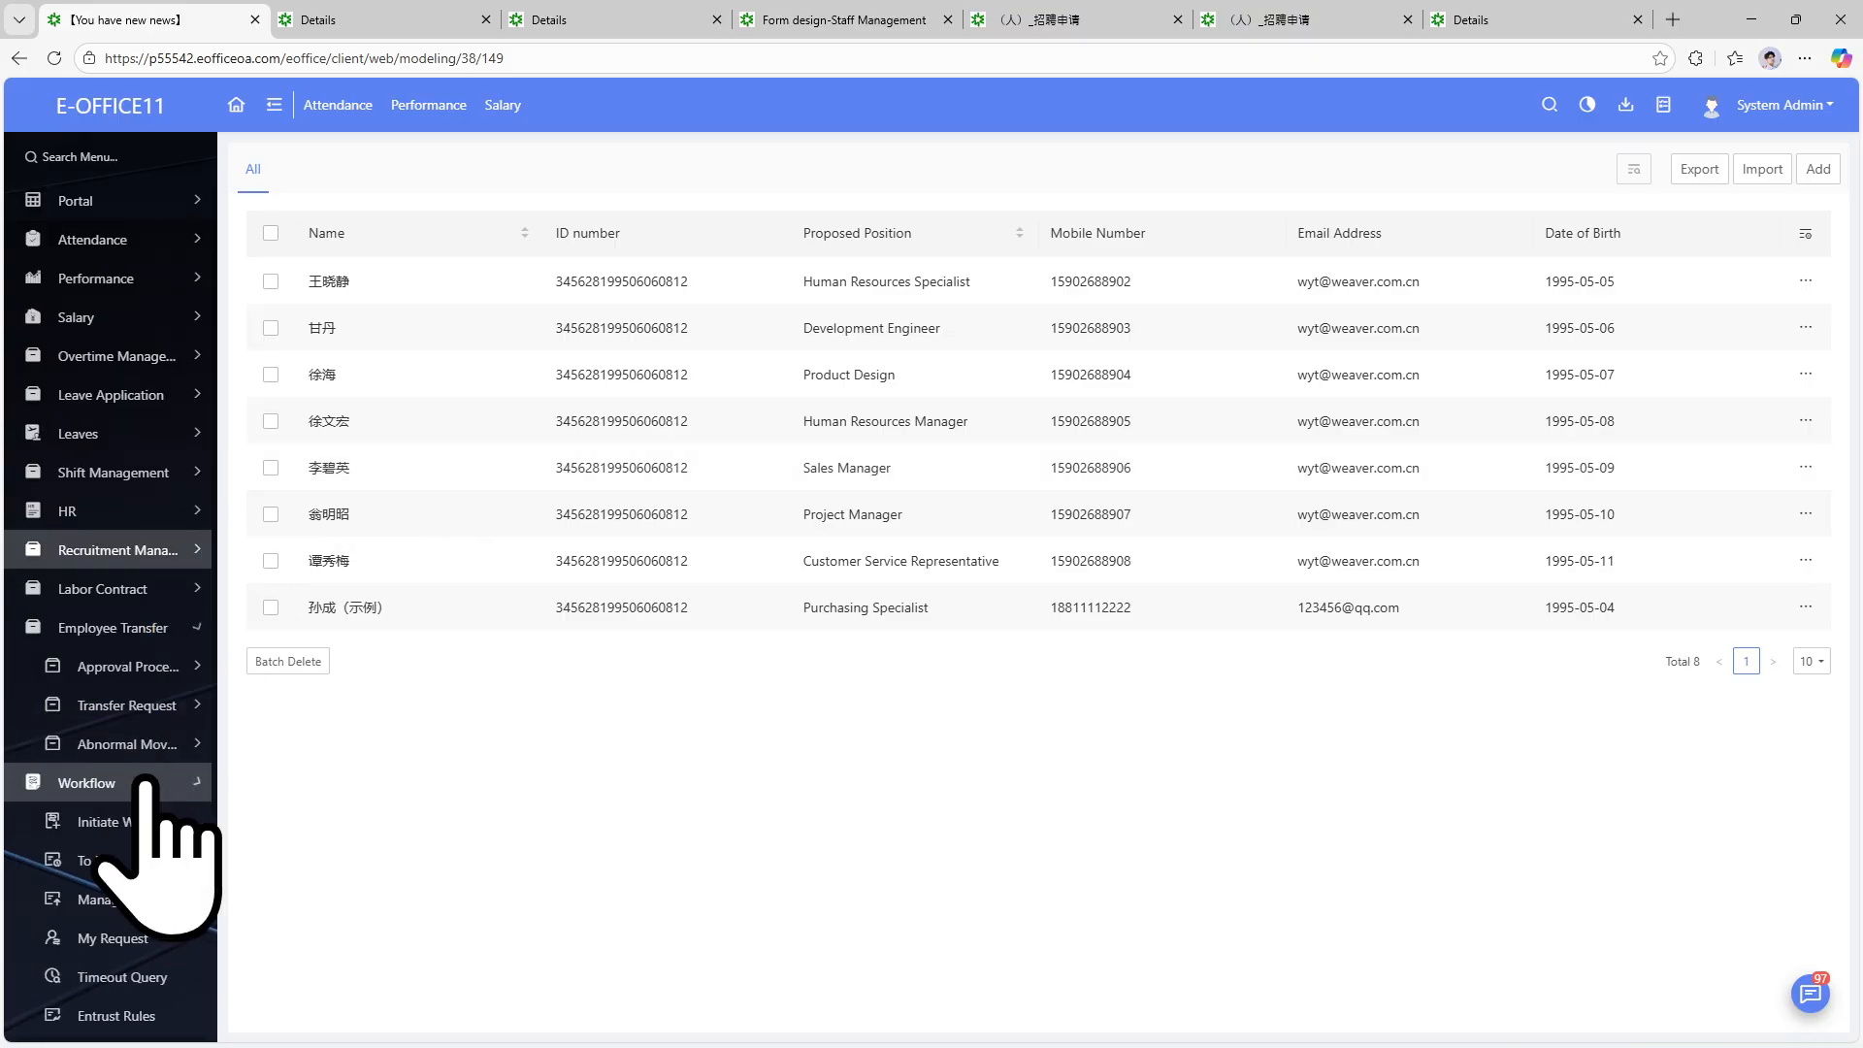
click(143, 709)
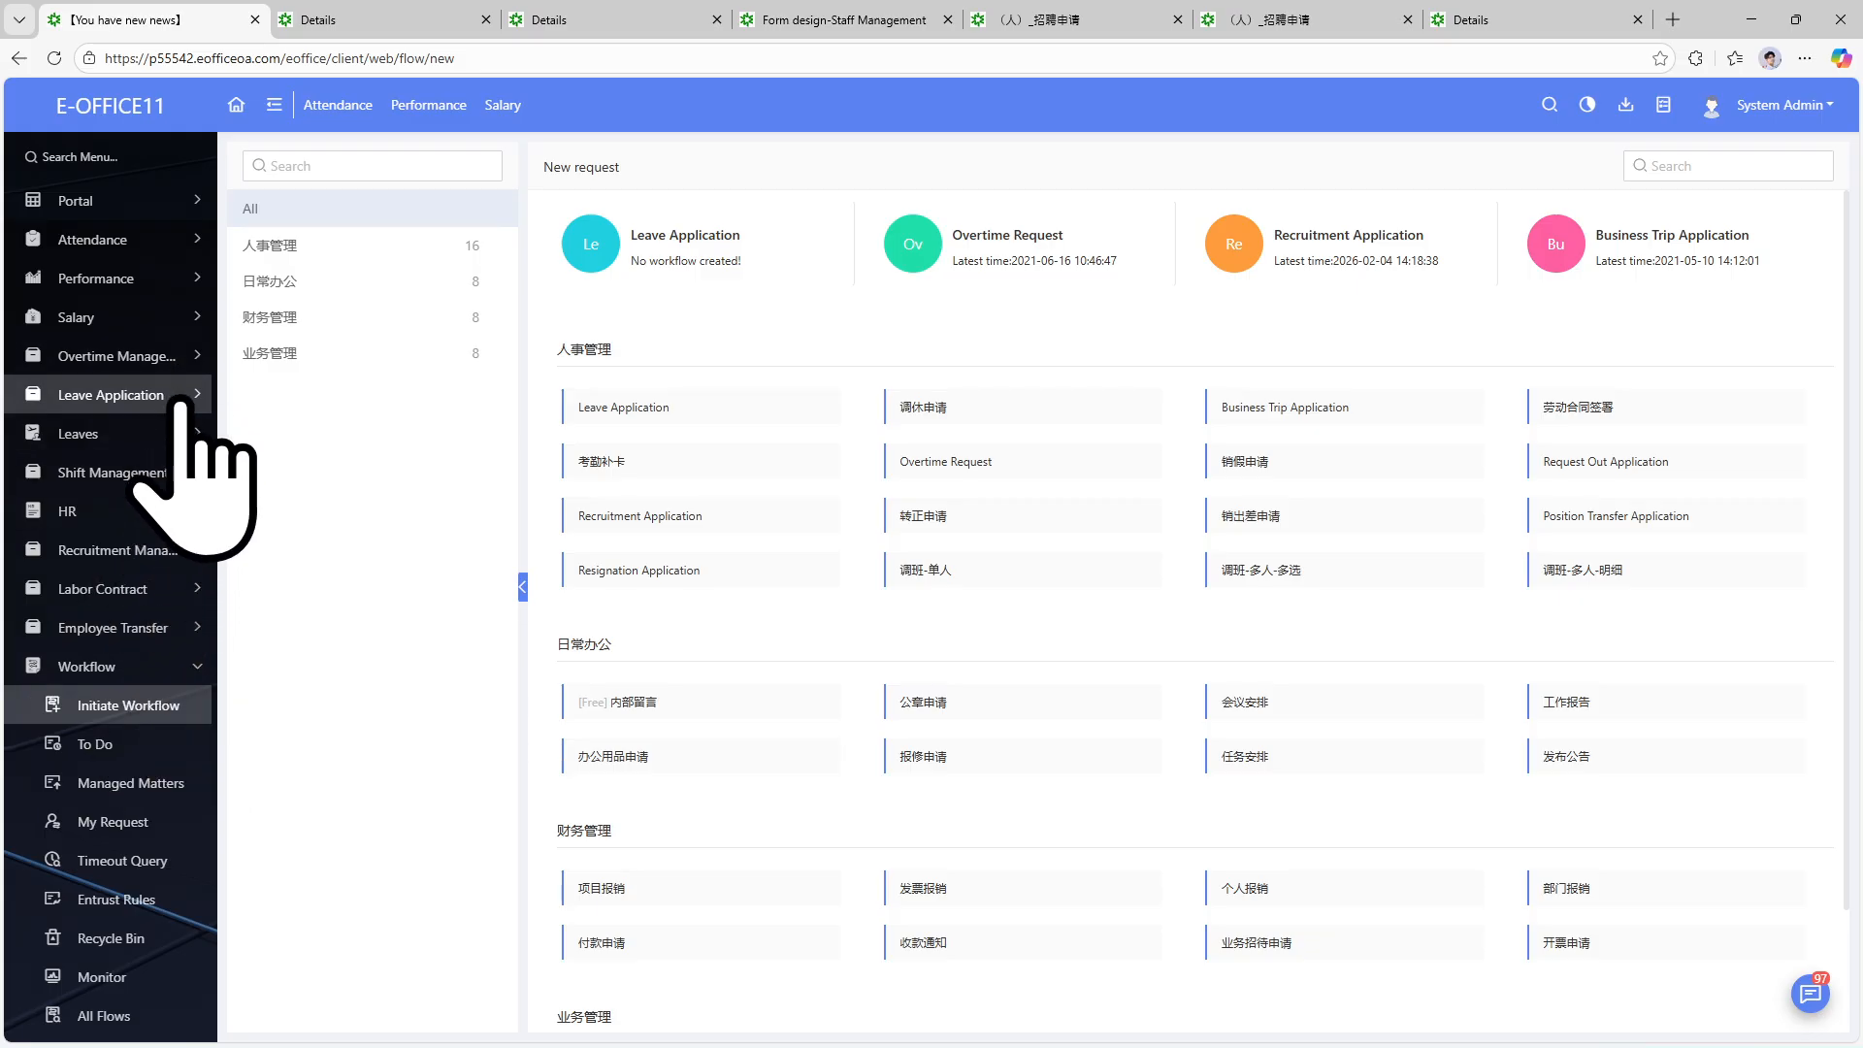
click(199, 552)
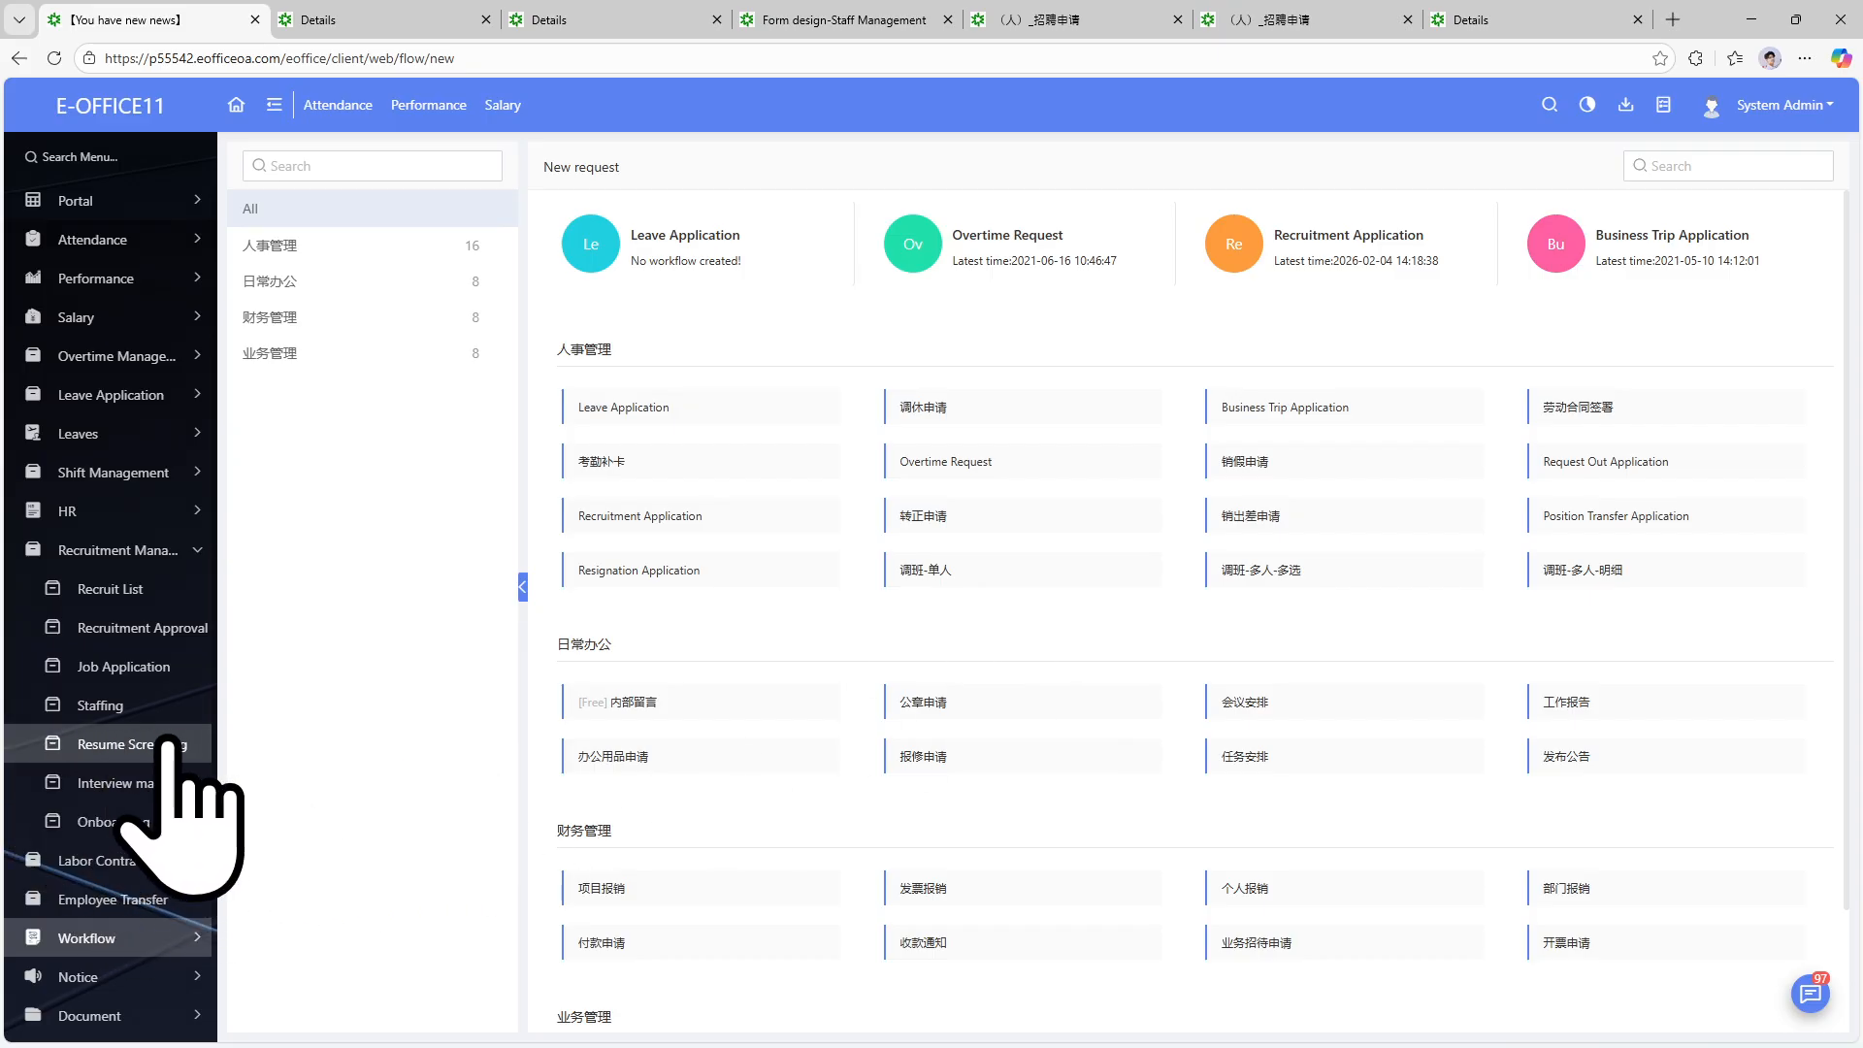
Start a new onboarding record, then abandon the blank form and return to the eight-record list.
click(163, 834)
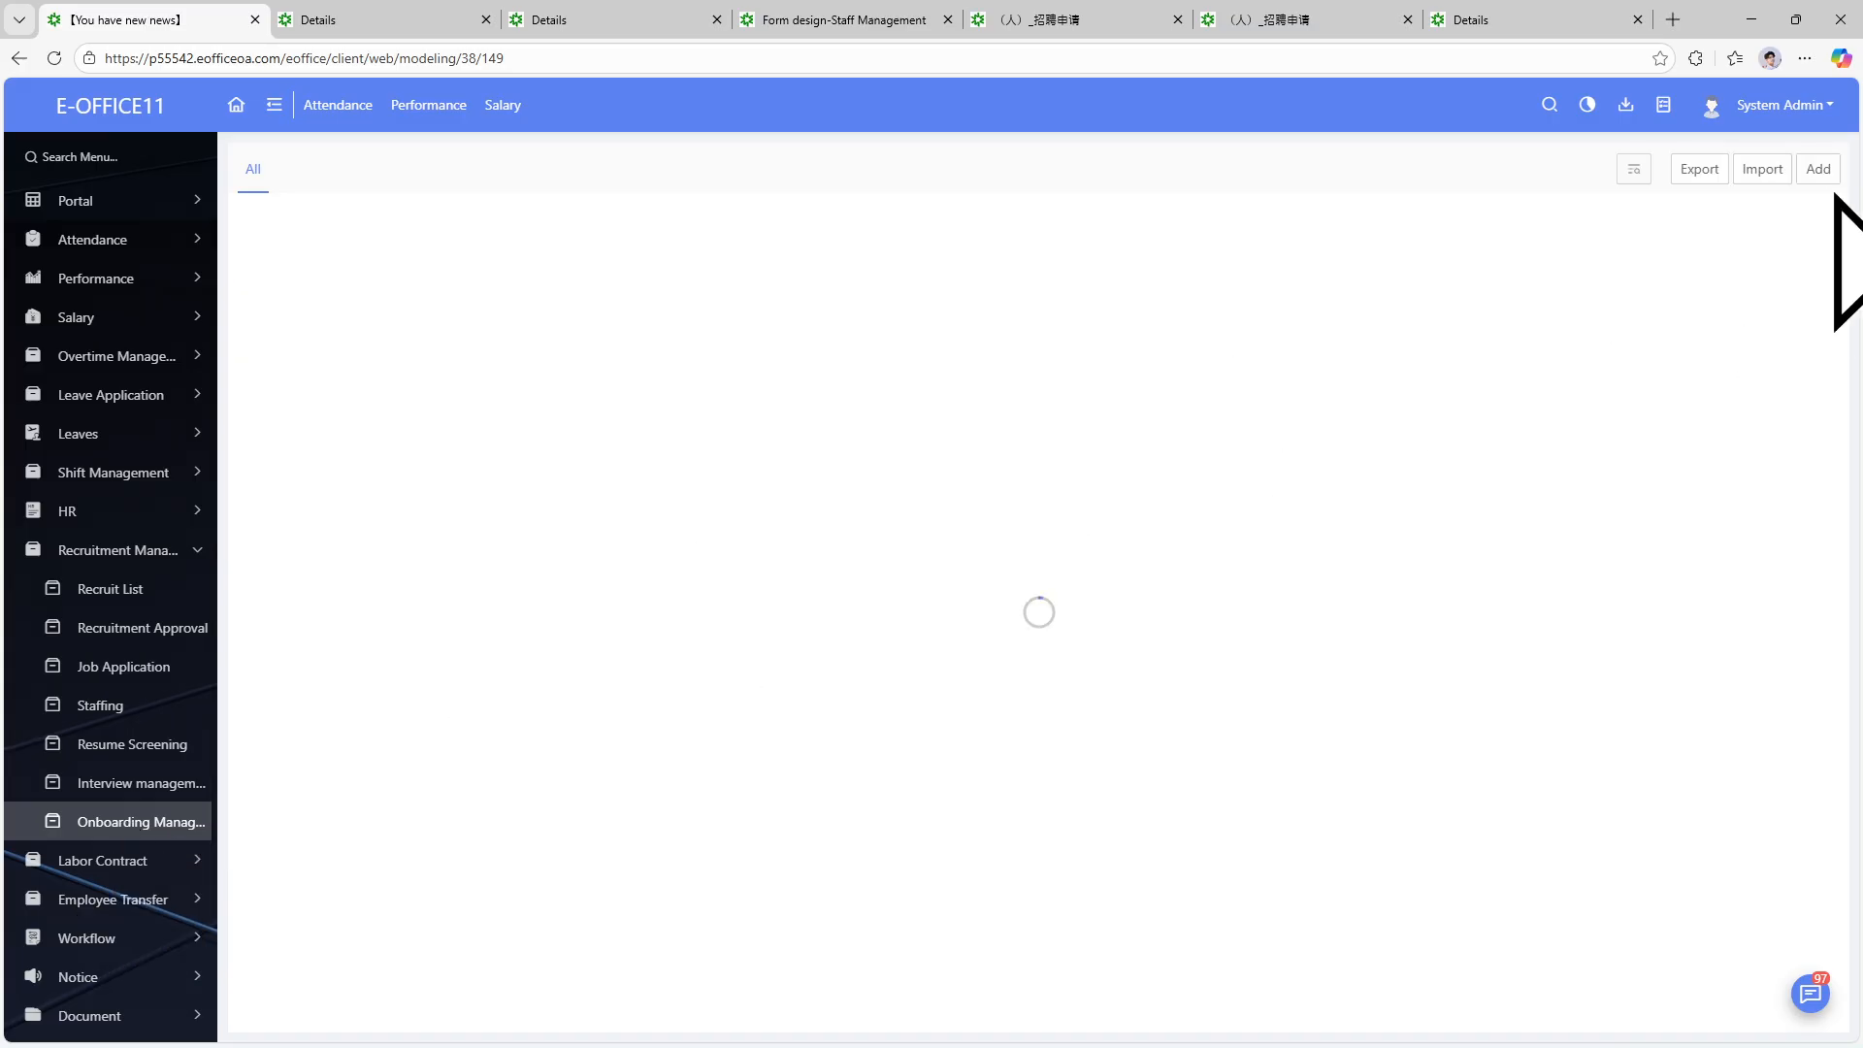
click(1813, 167)
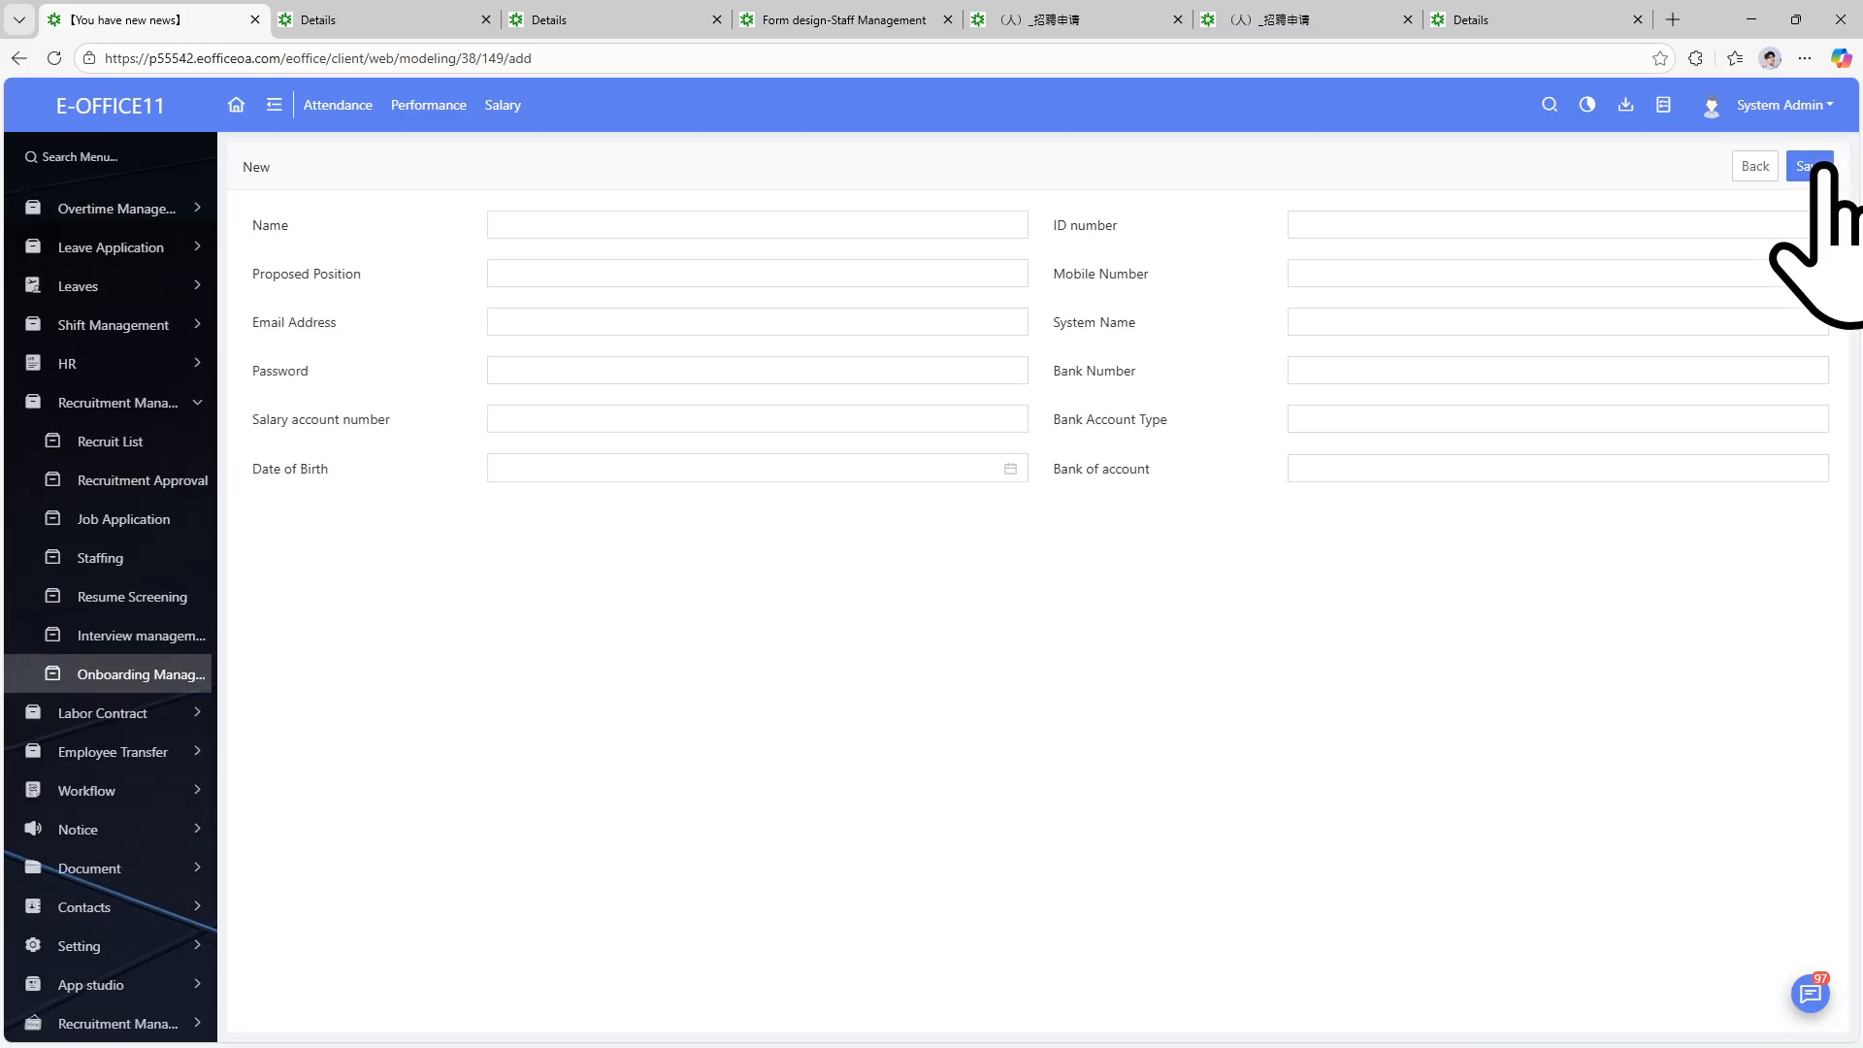
click(631, 231)
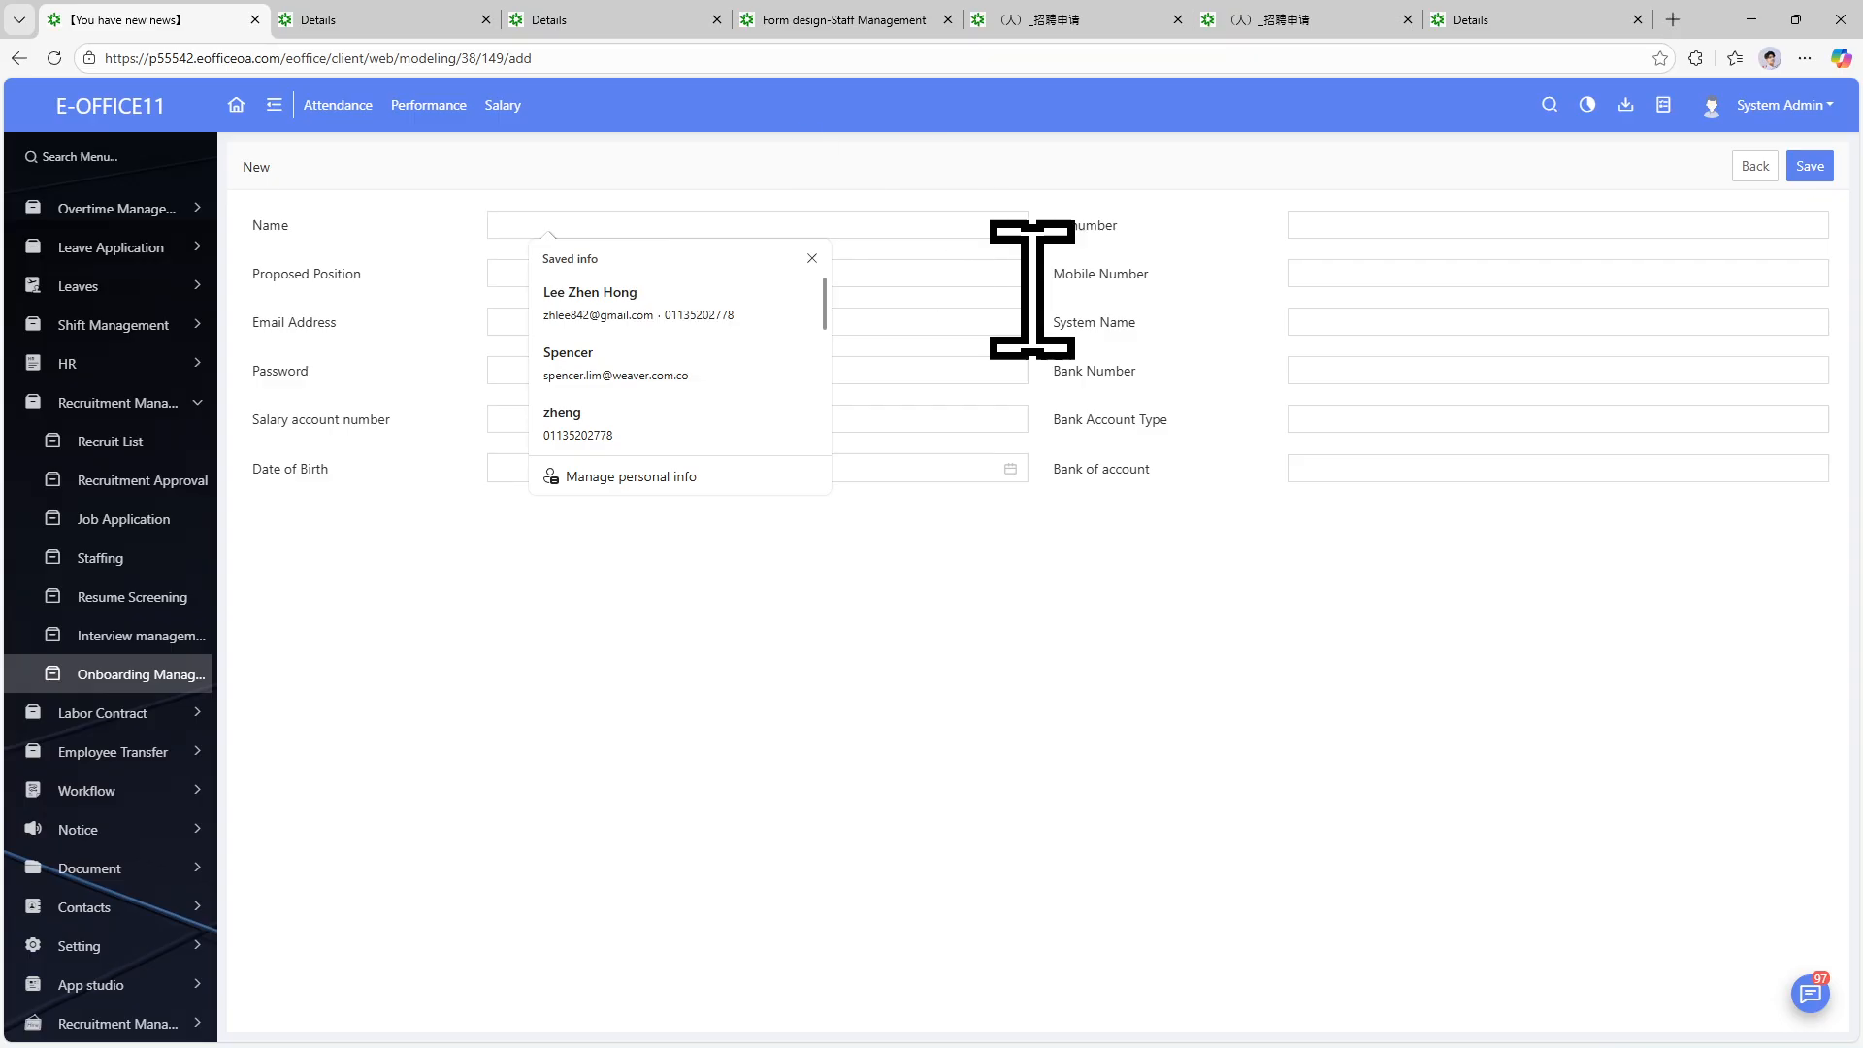
click(140, 683)
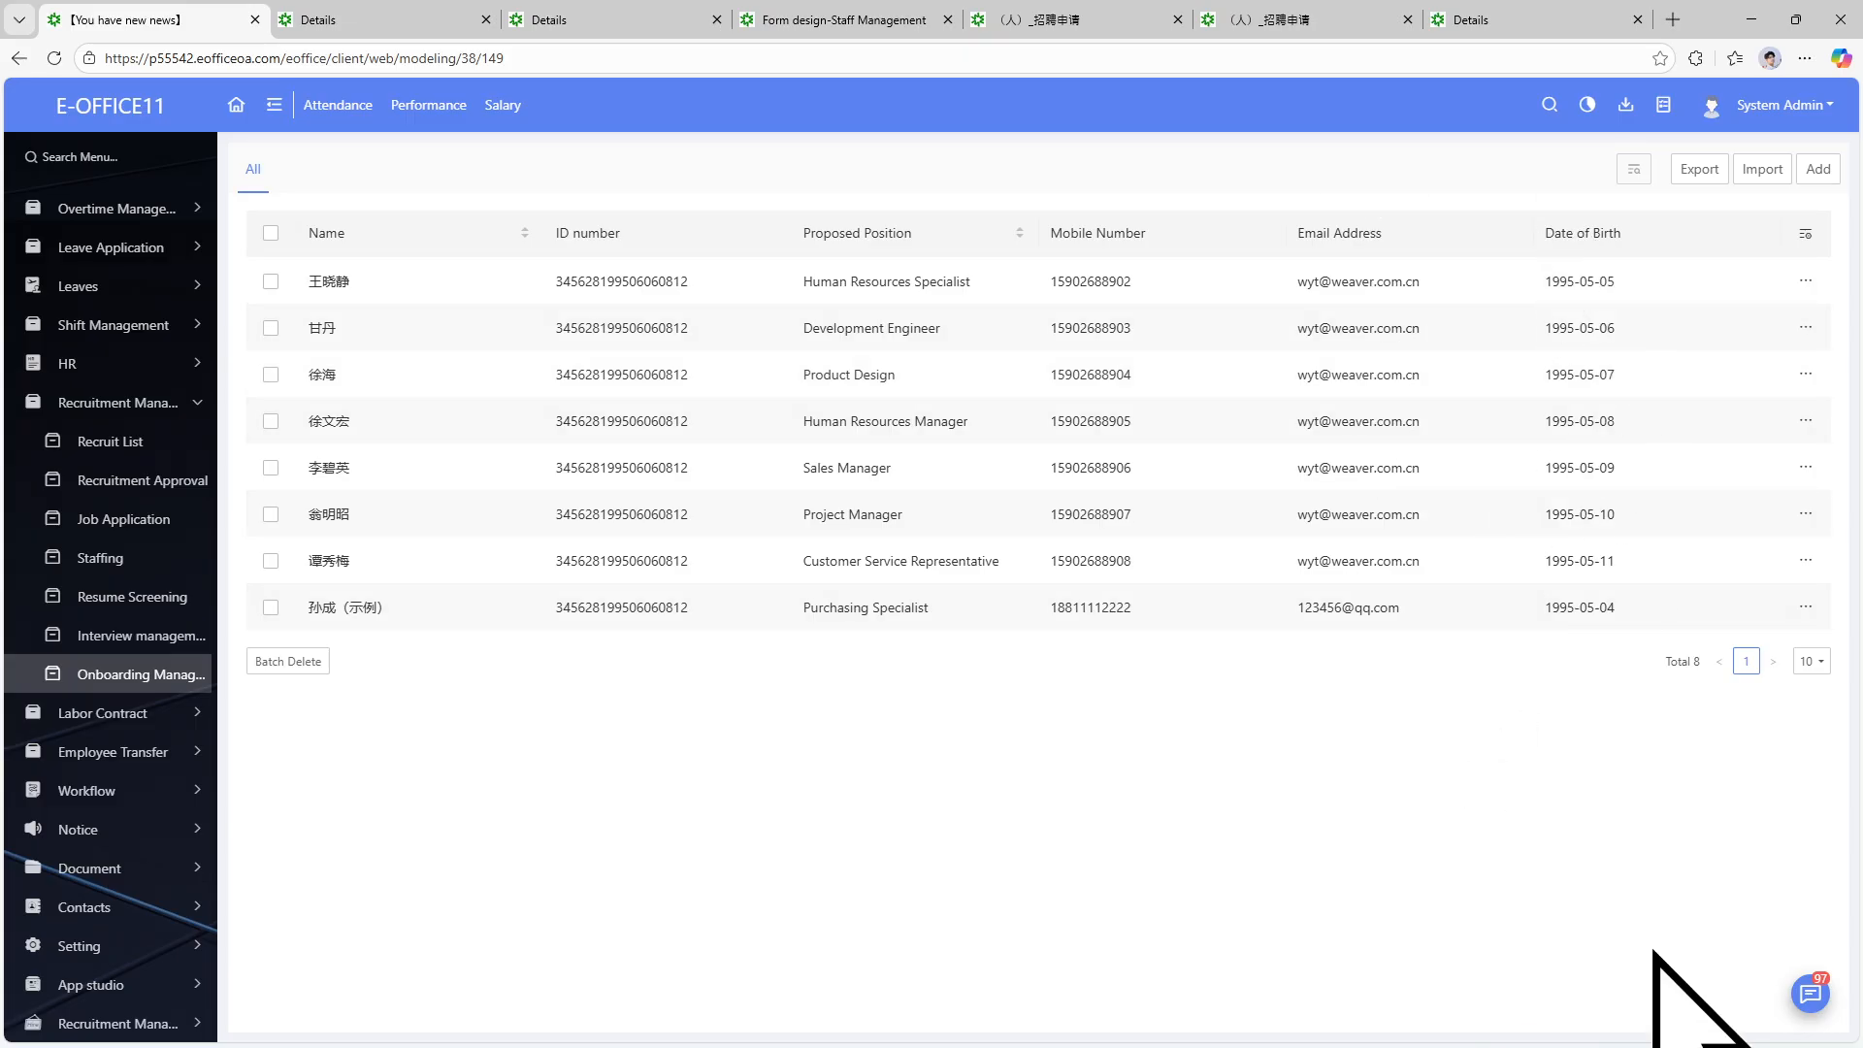
Open the Development Engineer's details and select the new hire's name to reuse.
click(1634, 169)
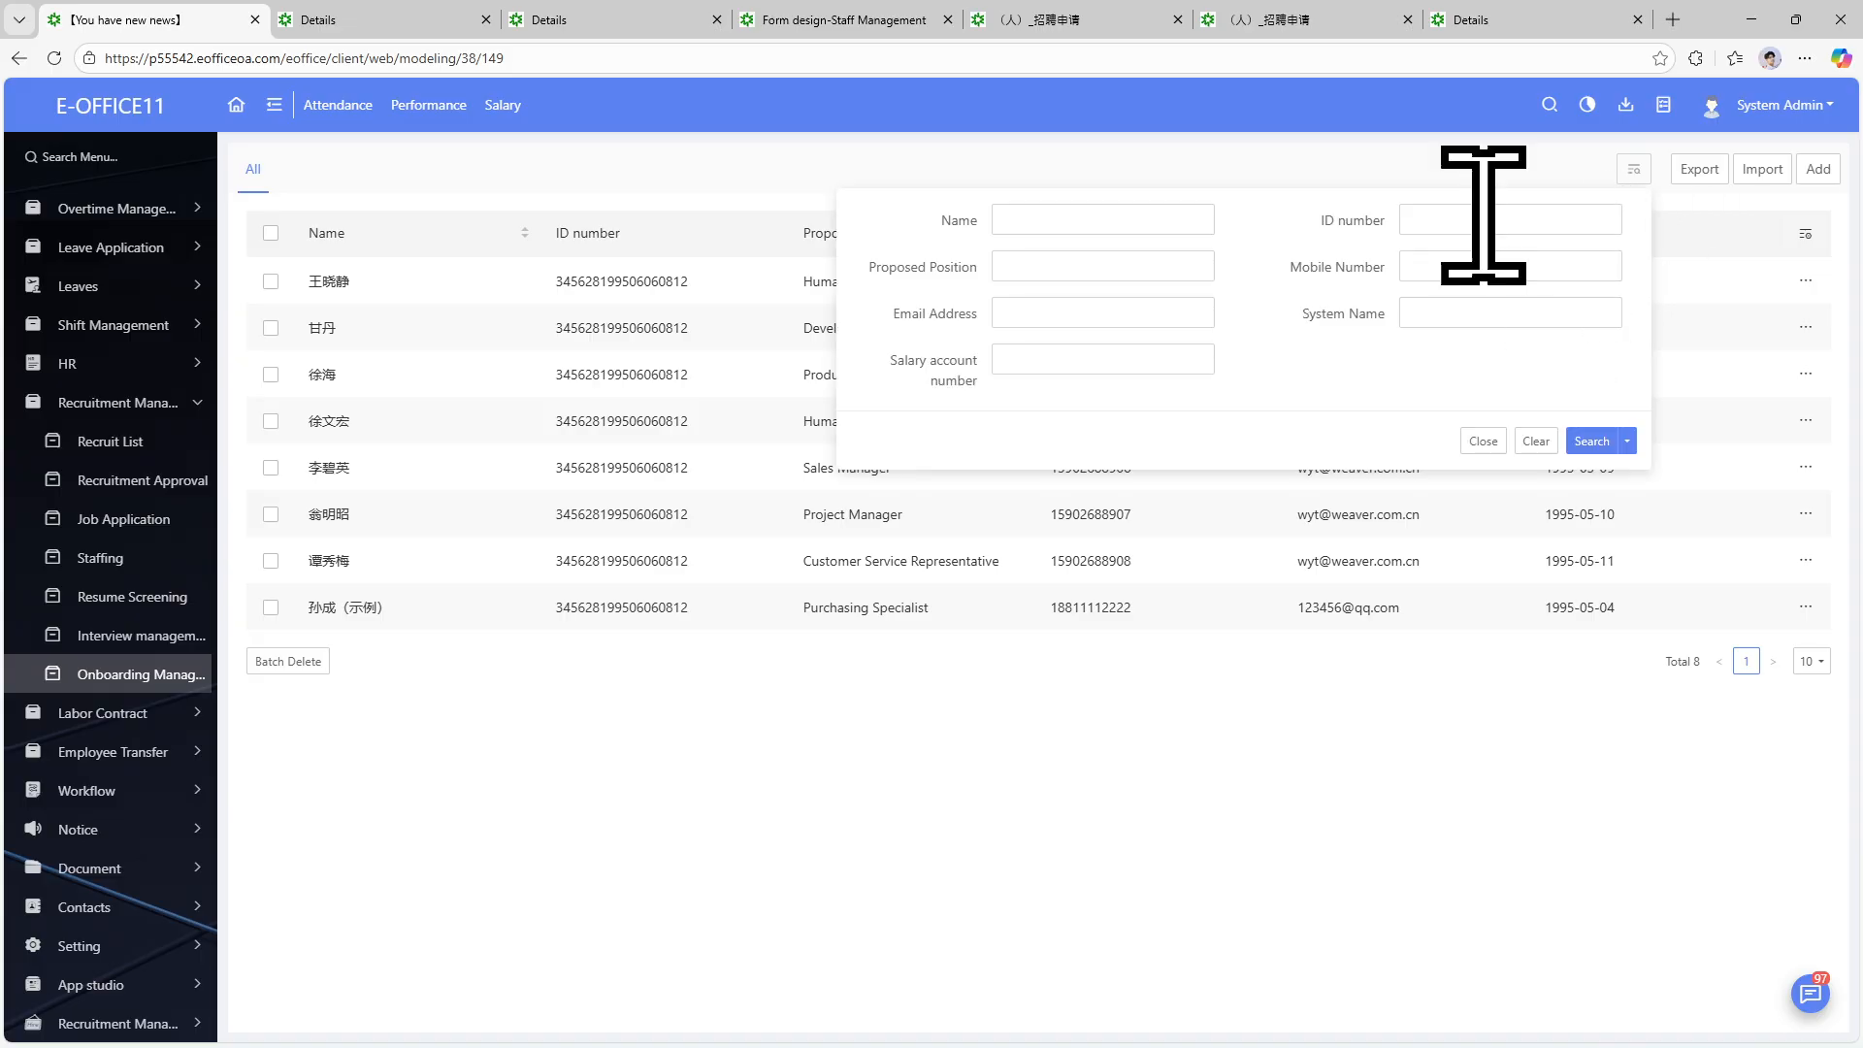
click(1113, 206)
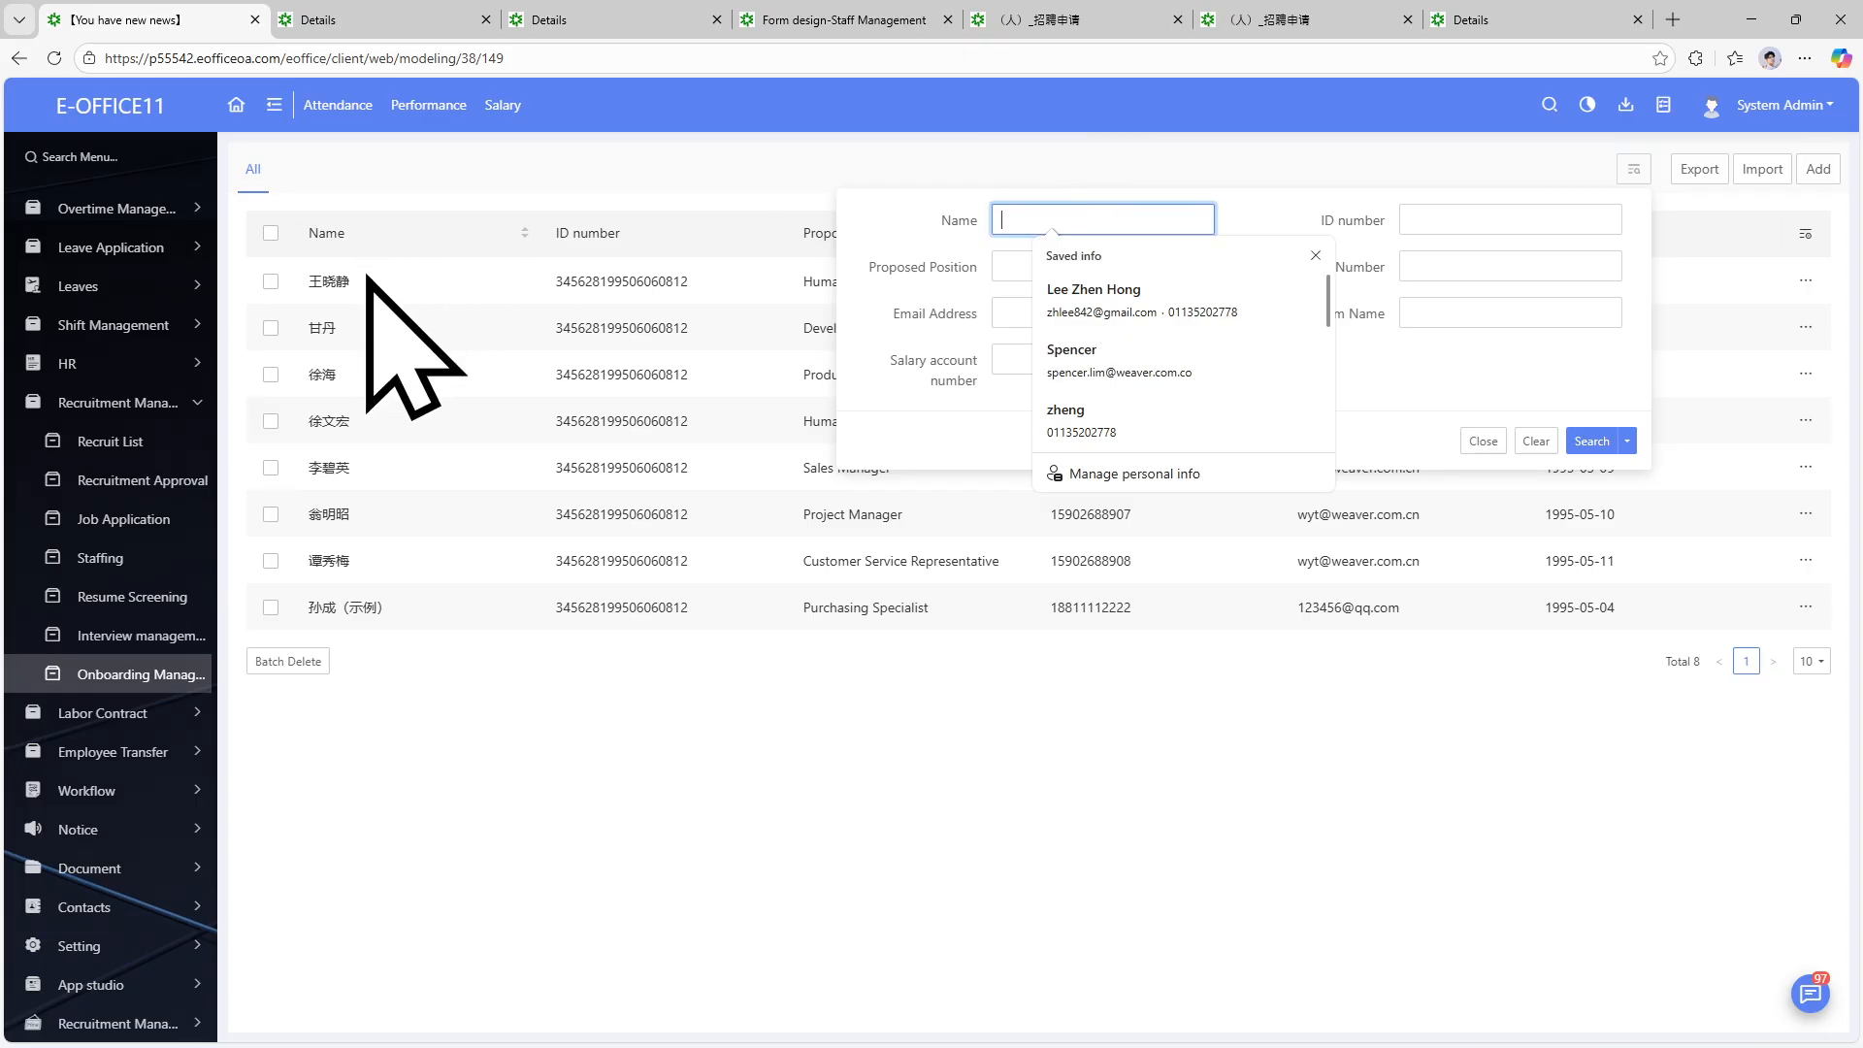
click(345, 330)
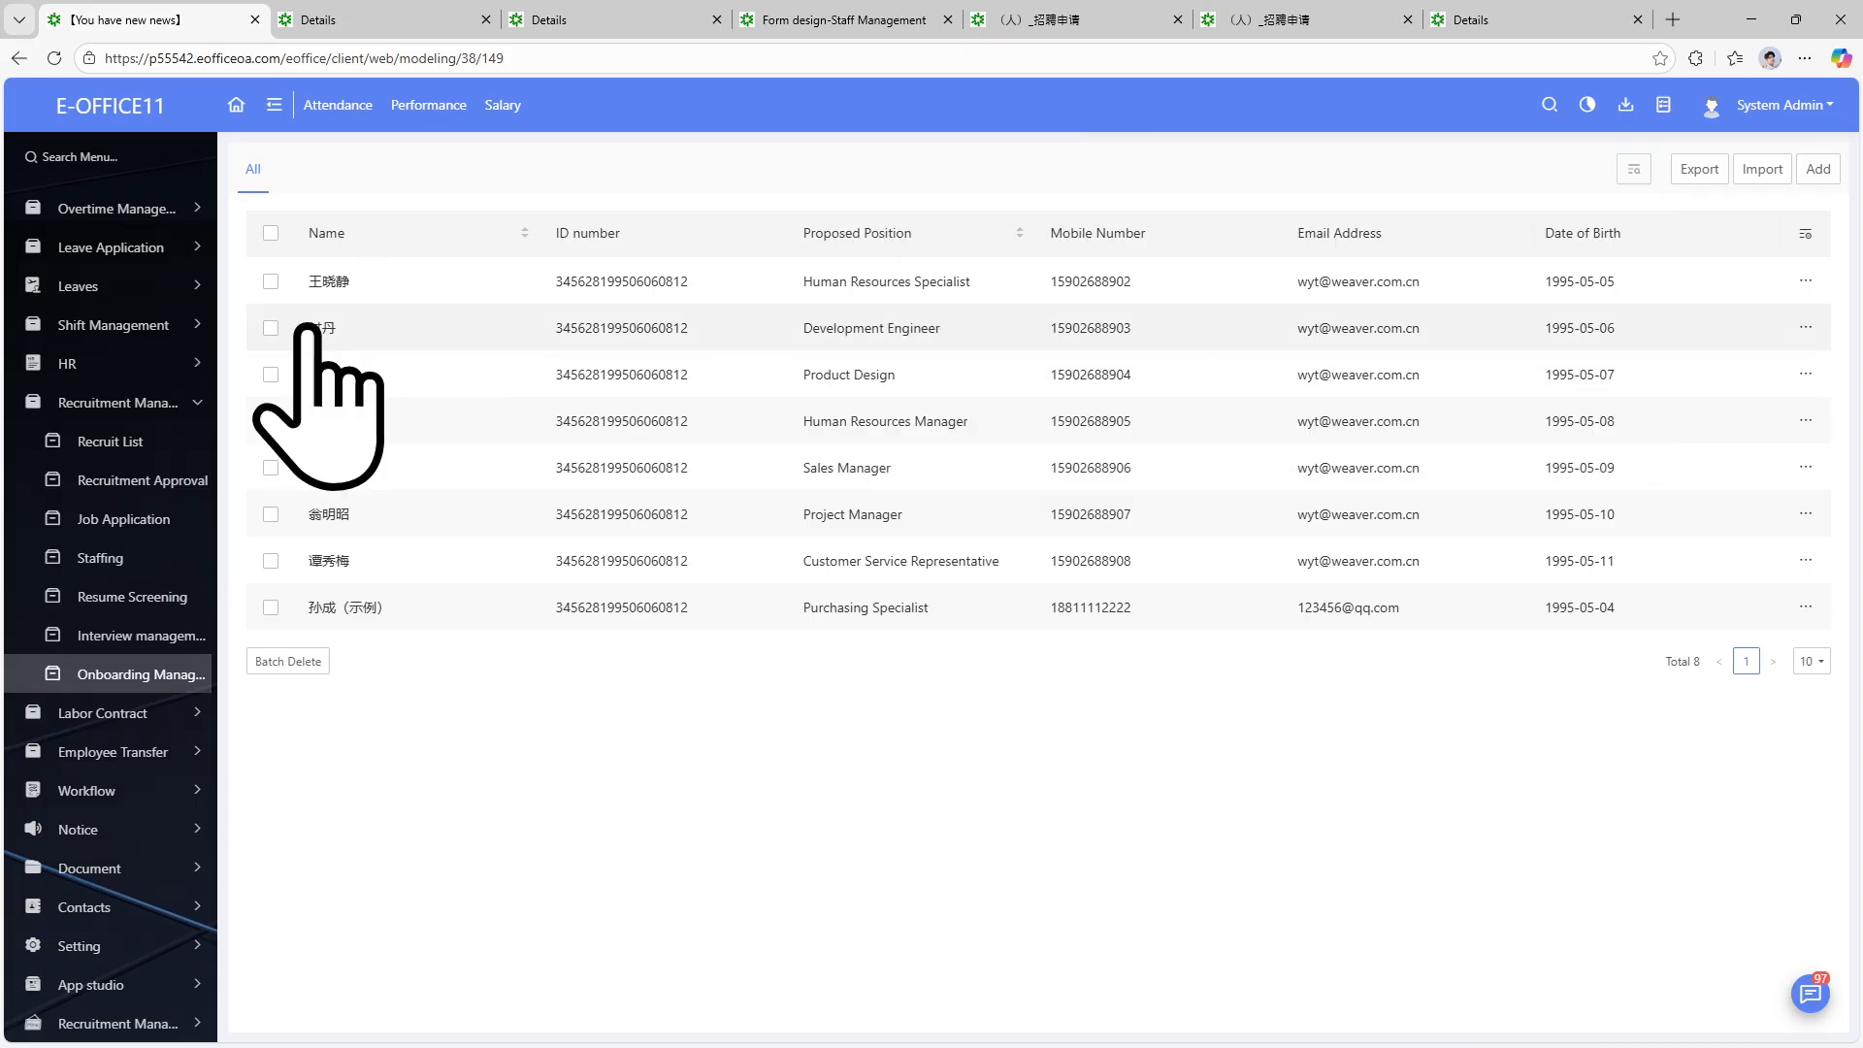
click(330, 332)
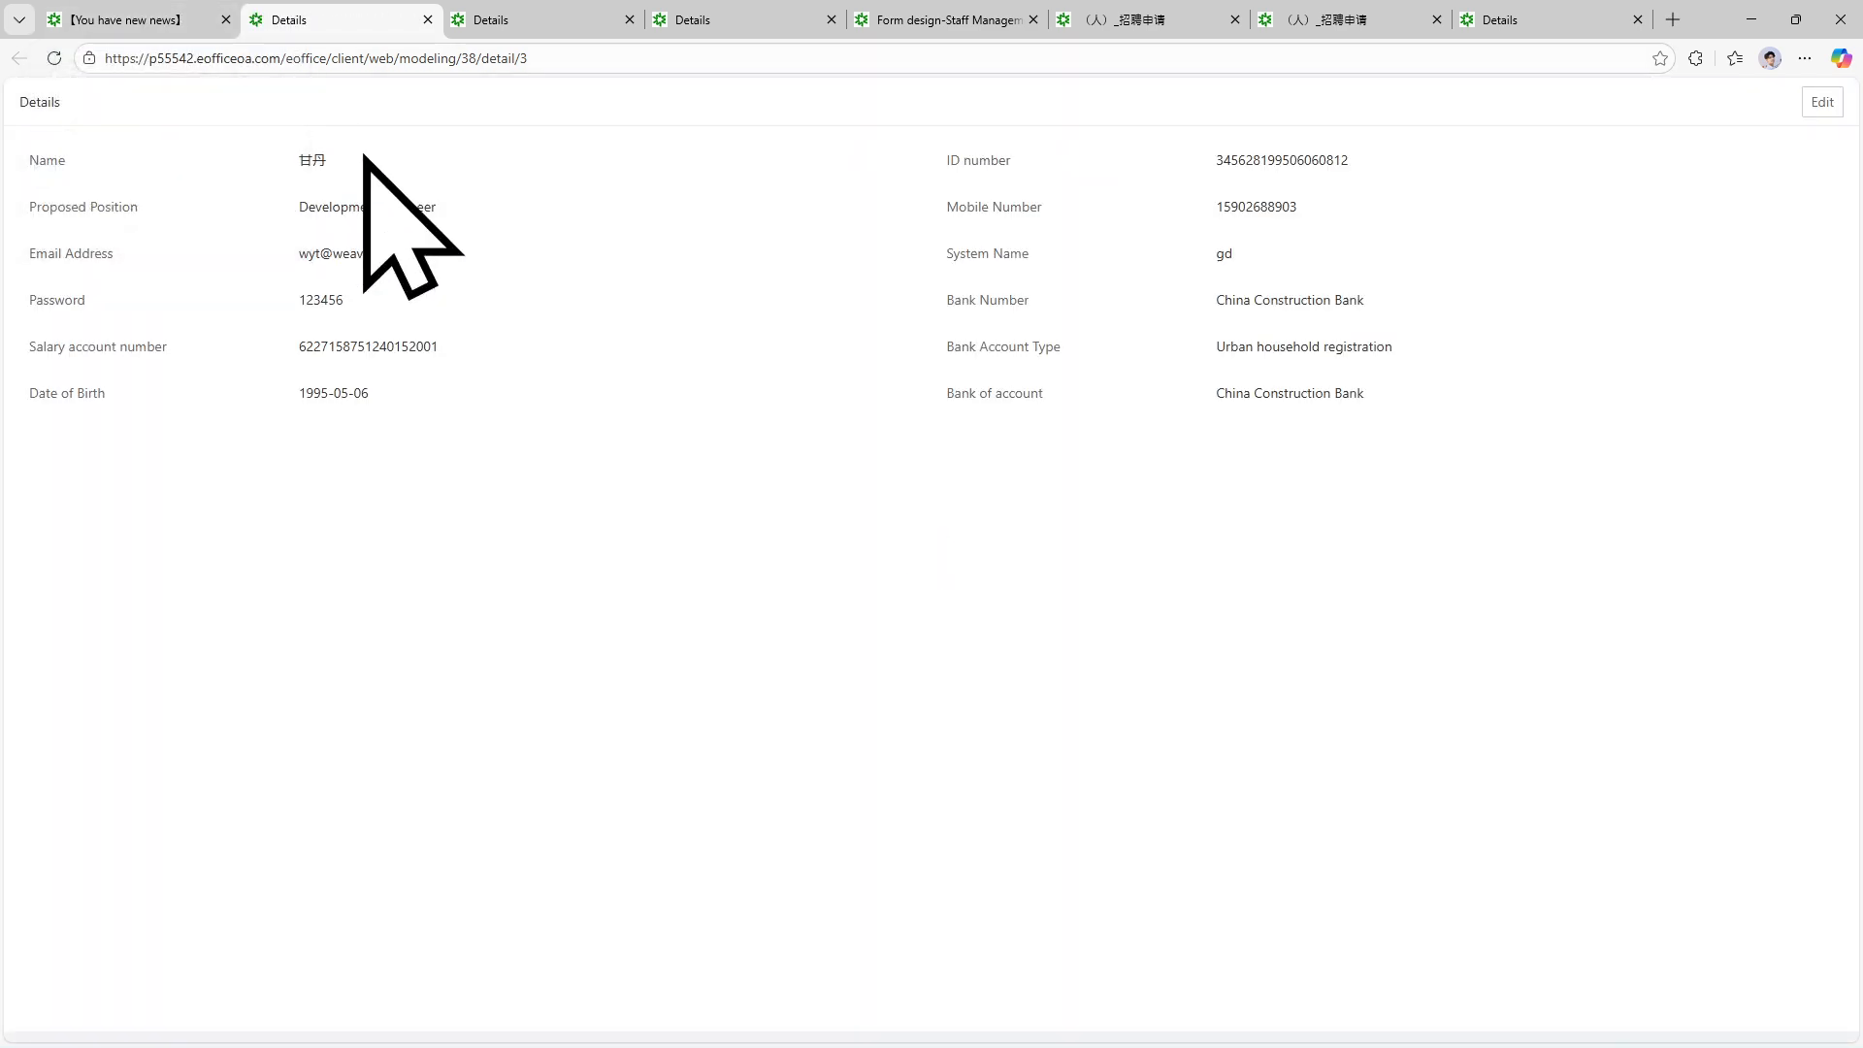
drag(366, 161, 238, 166)
click(180, 12)
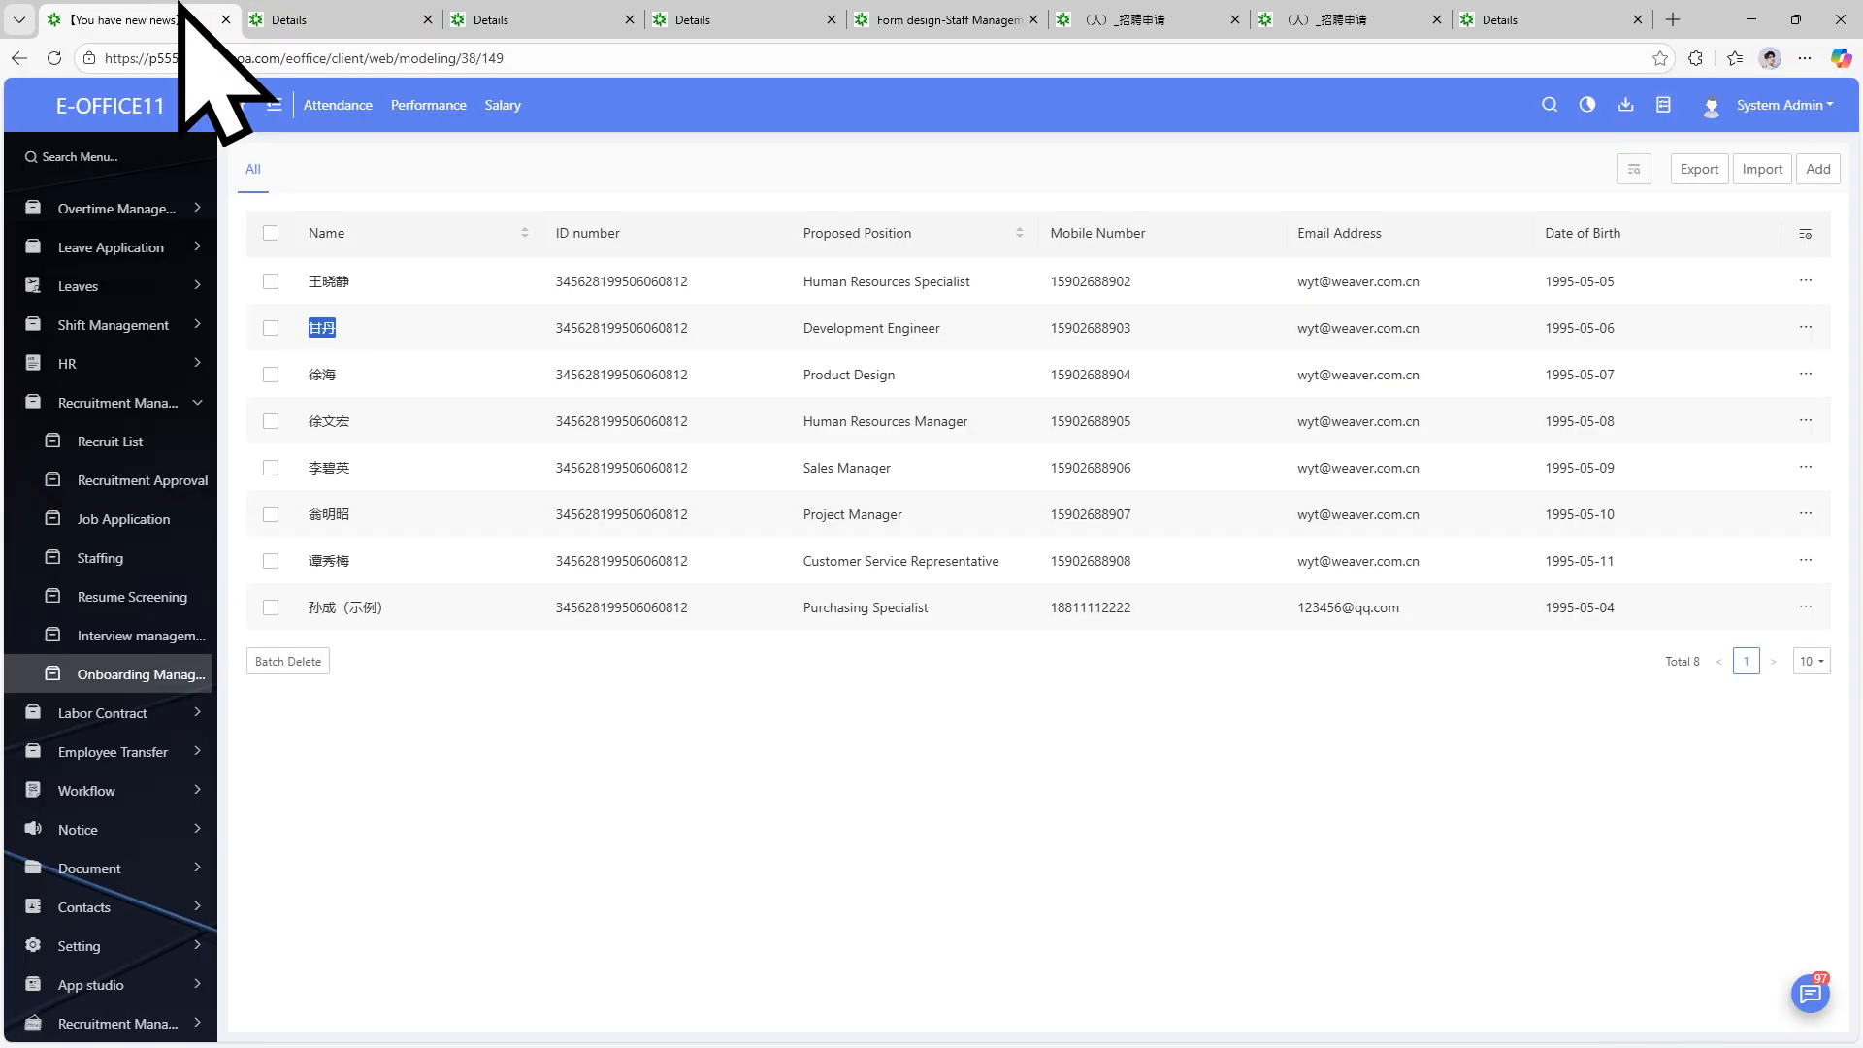
Search the onboarding list by the new hire's name in the advanced Name field.
click(1634, 169)
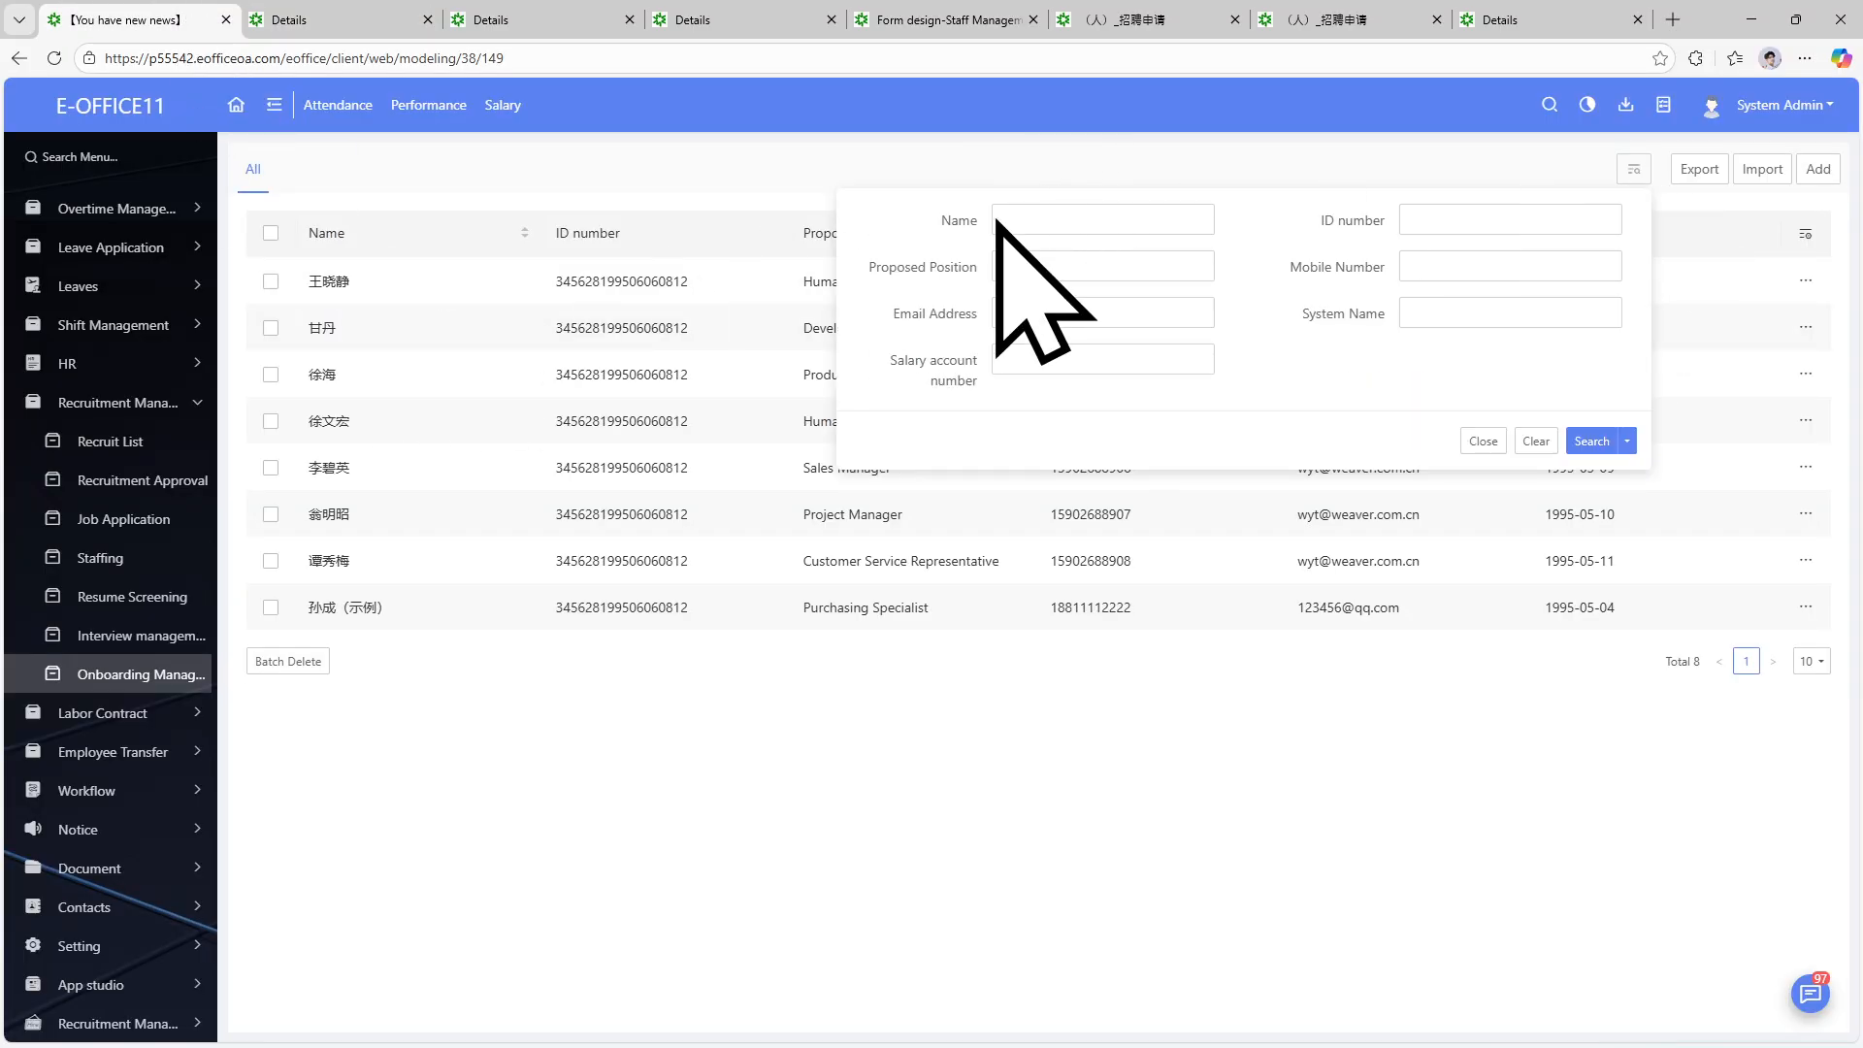
click(1026, 219)
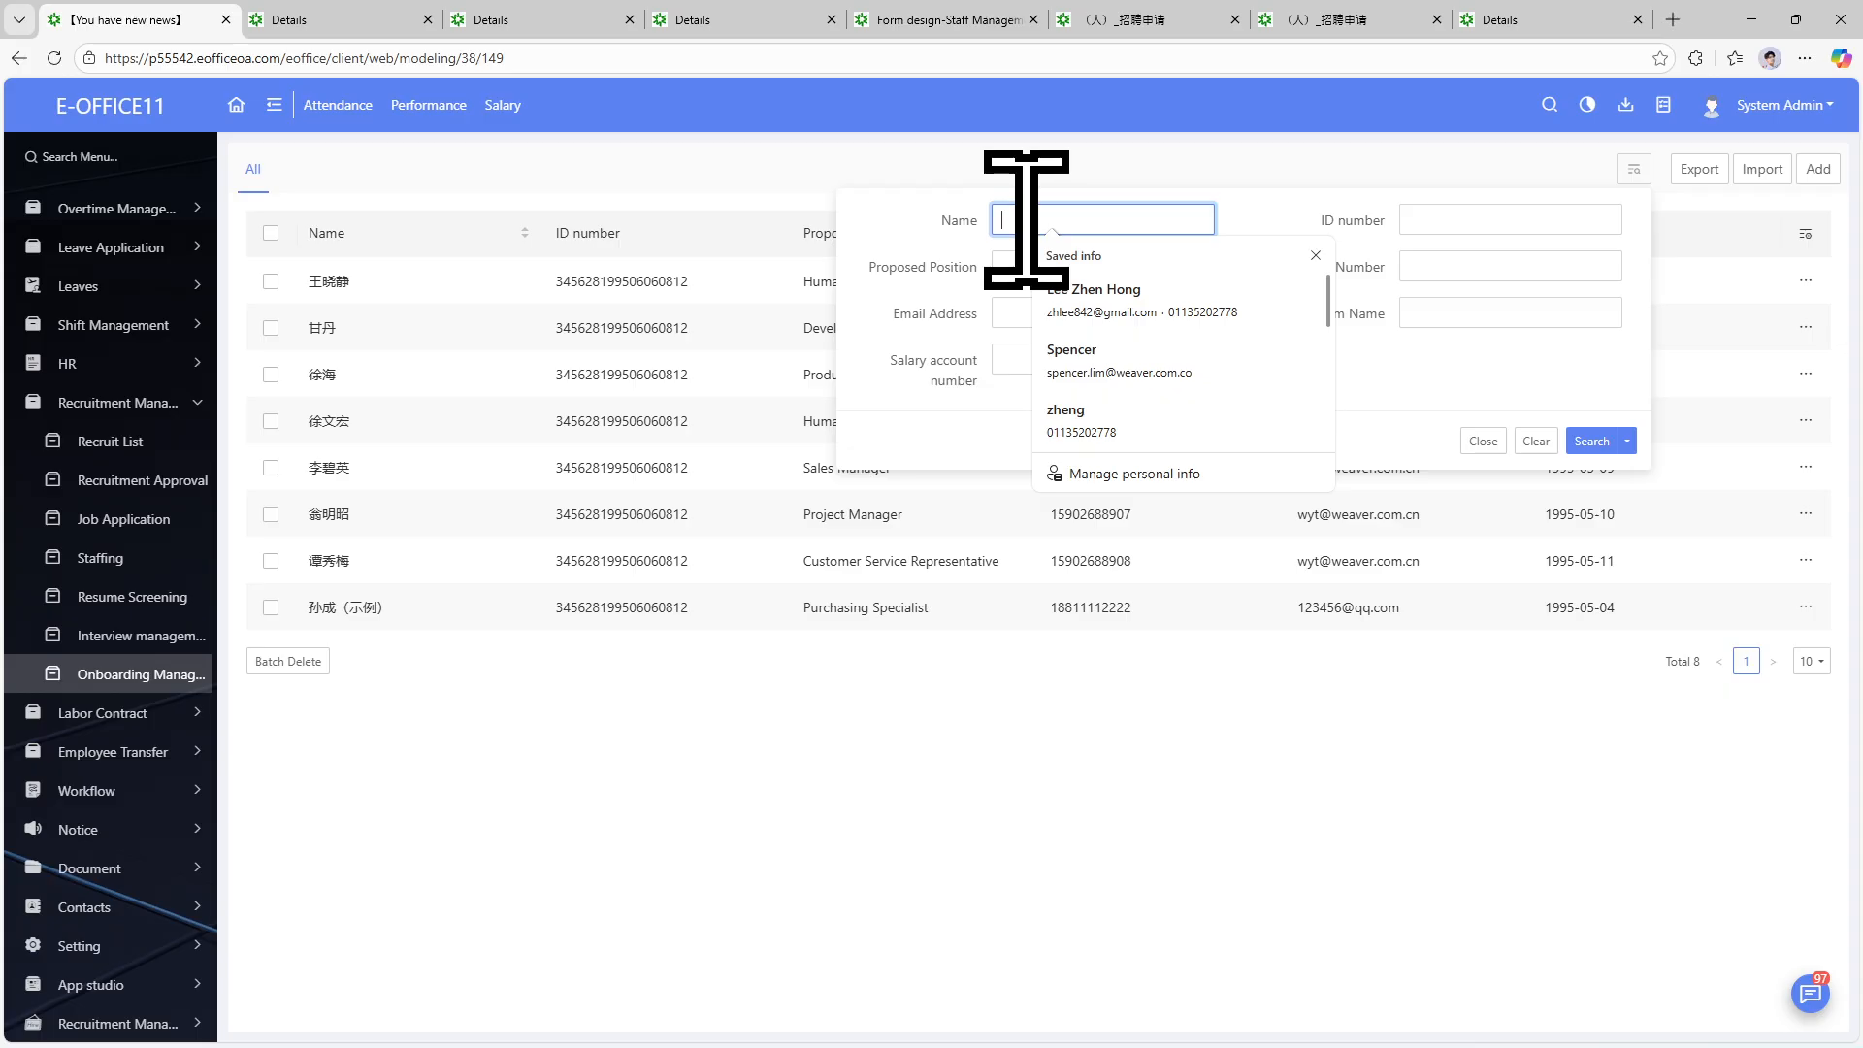
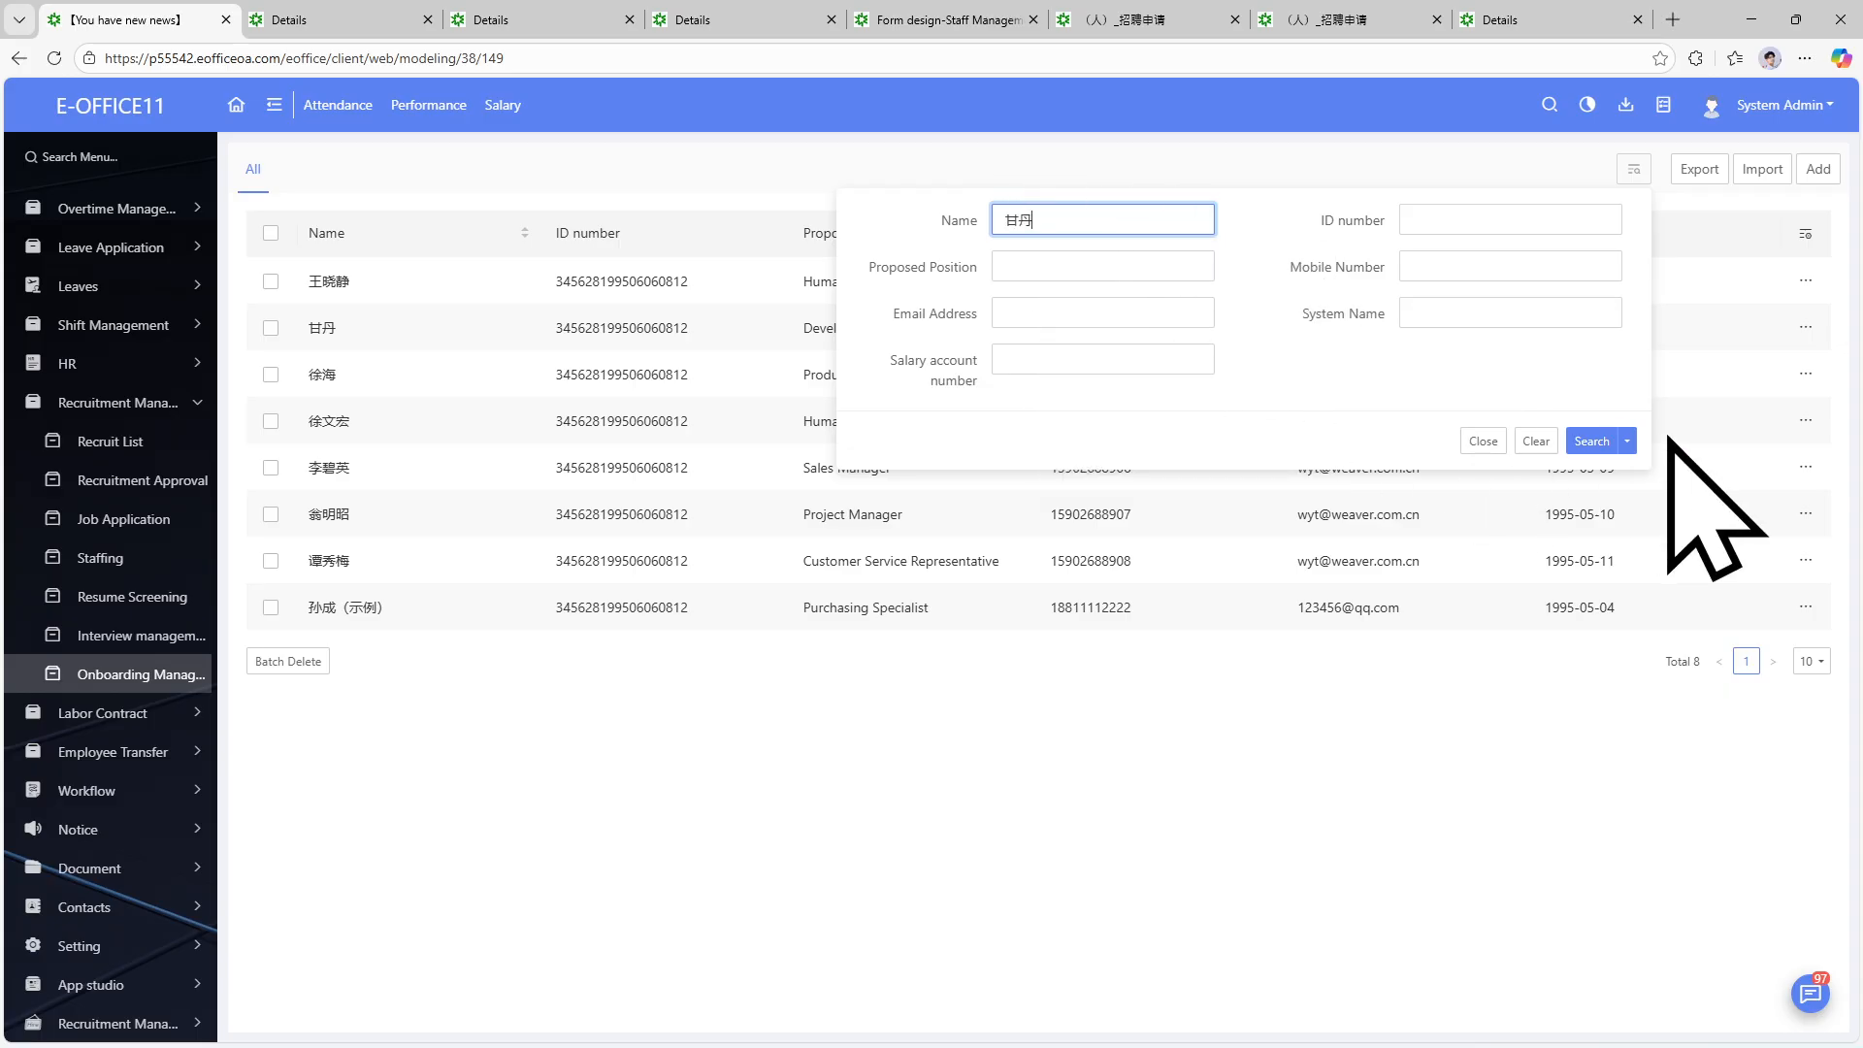
click(1591, 442)
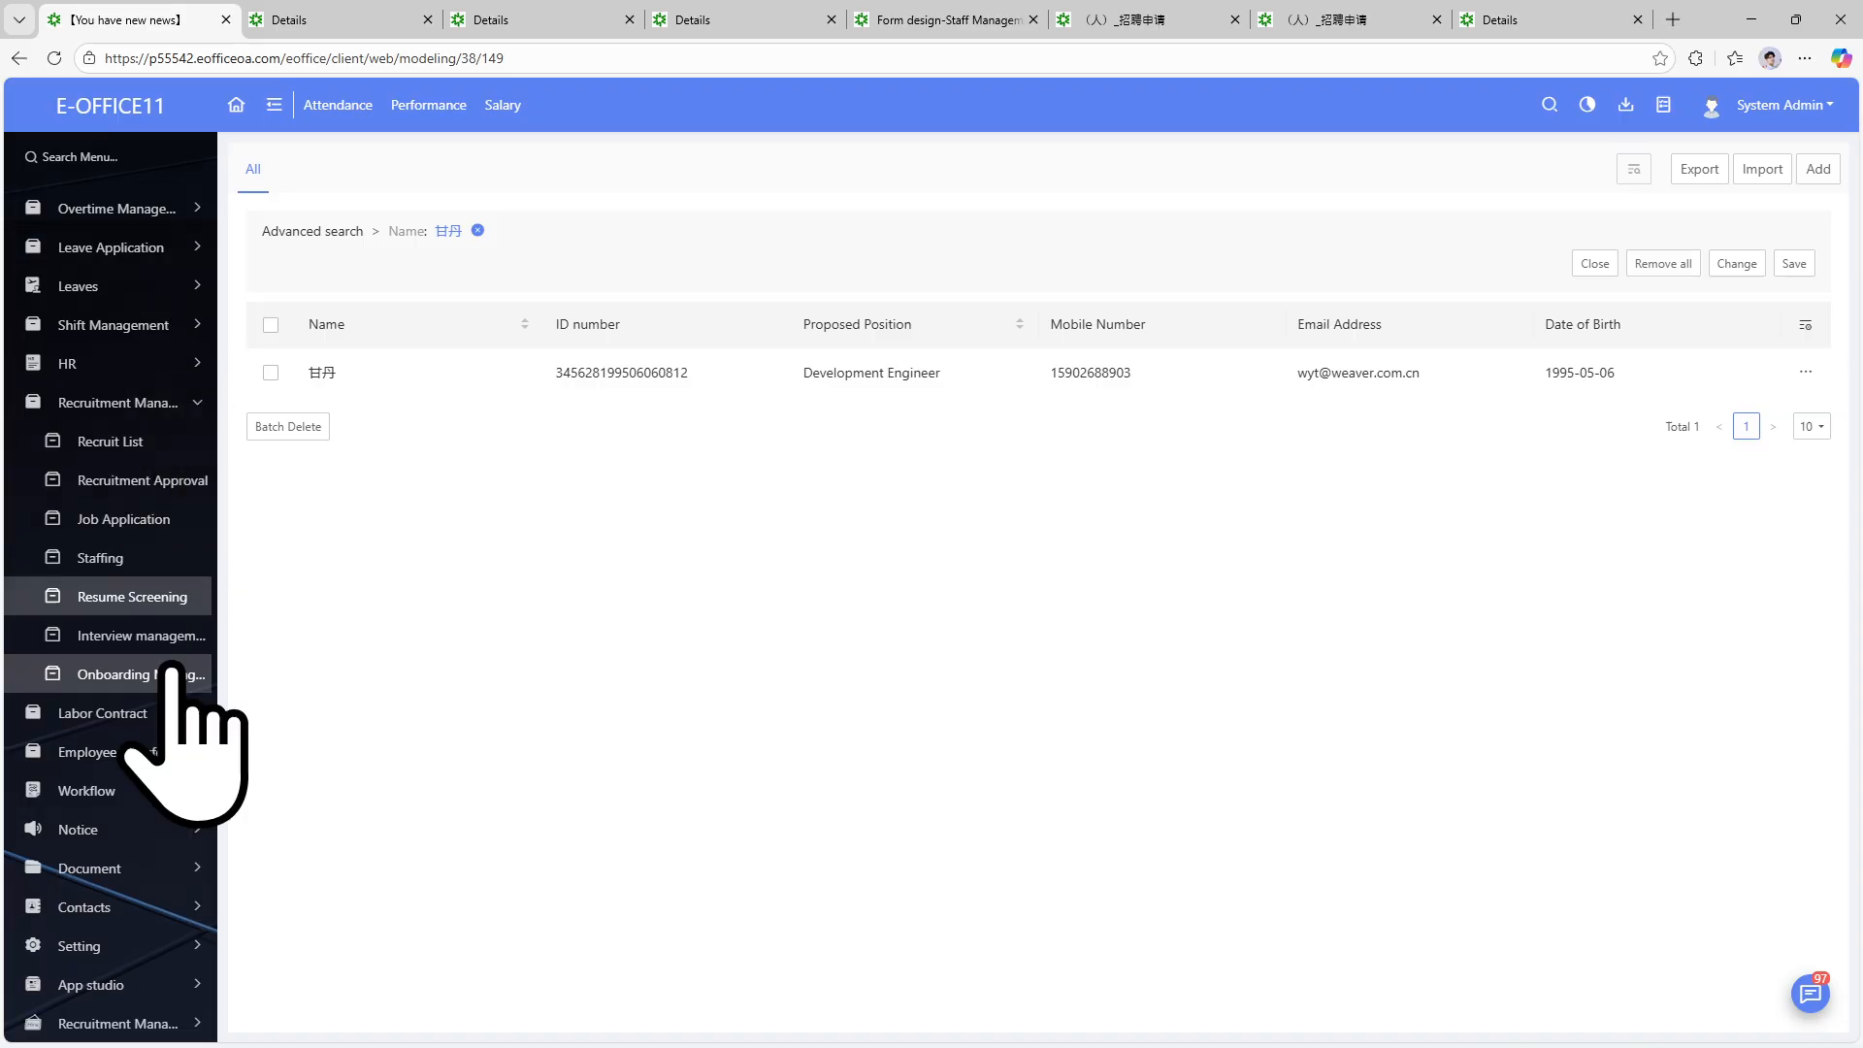
click(182, 984)
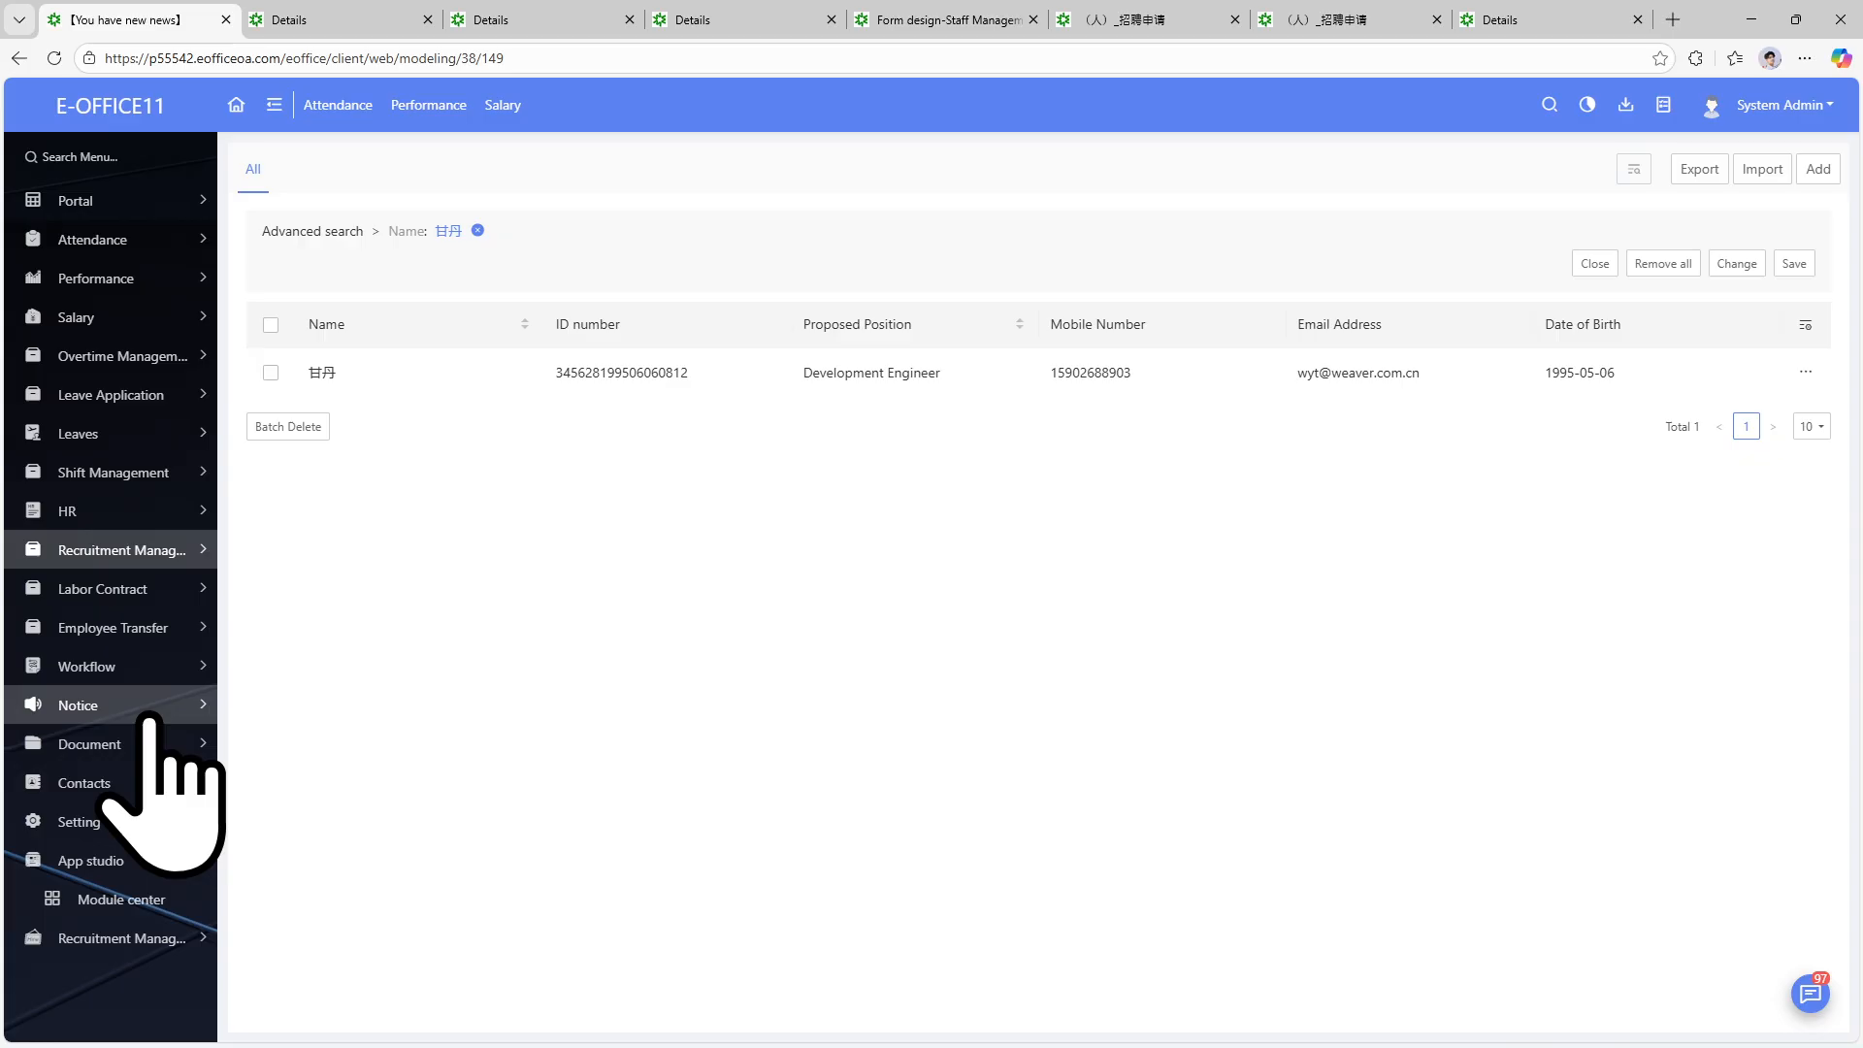
click(208, 549)
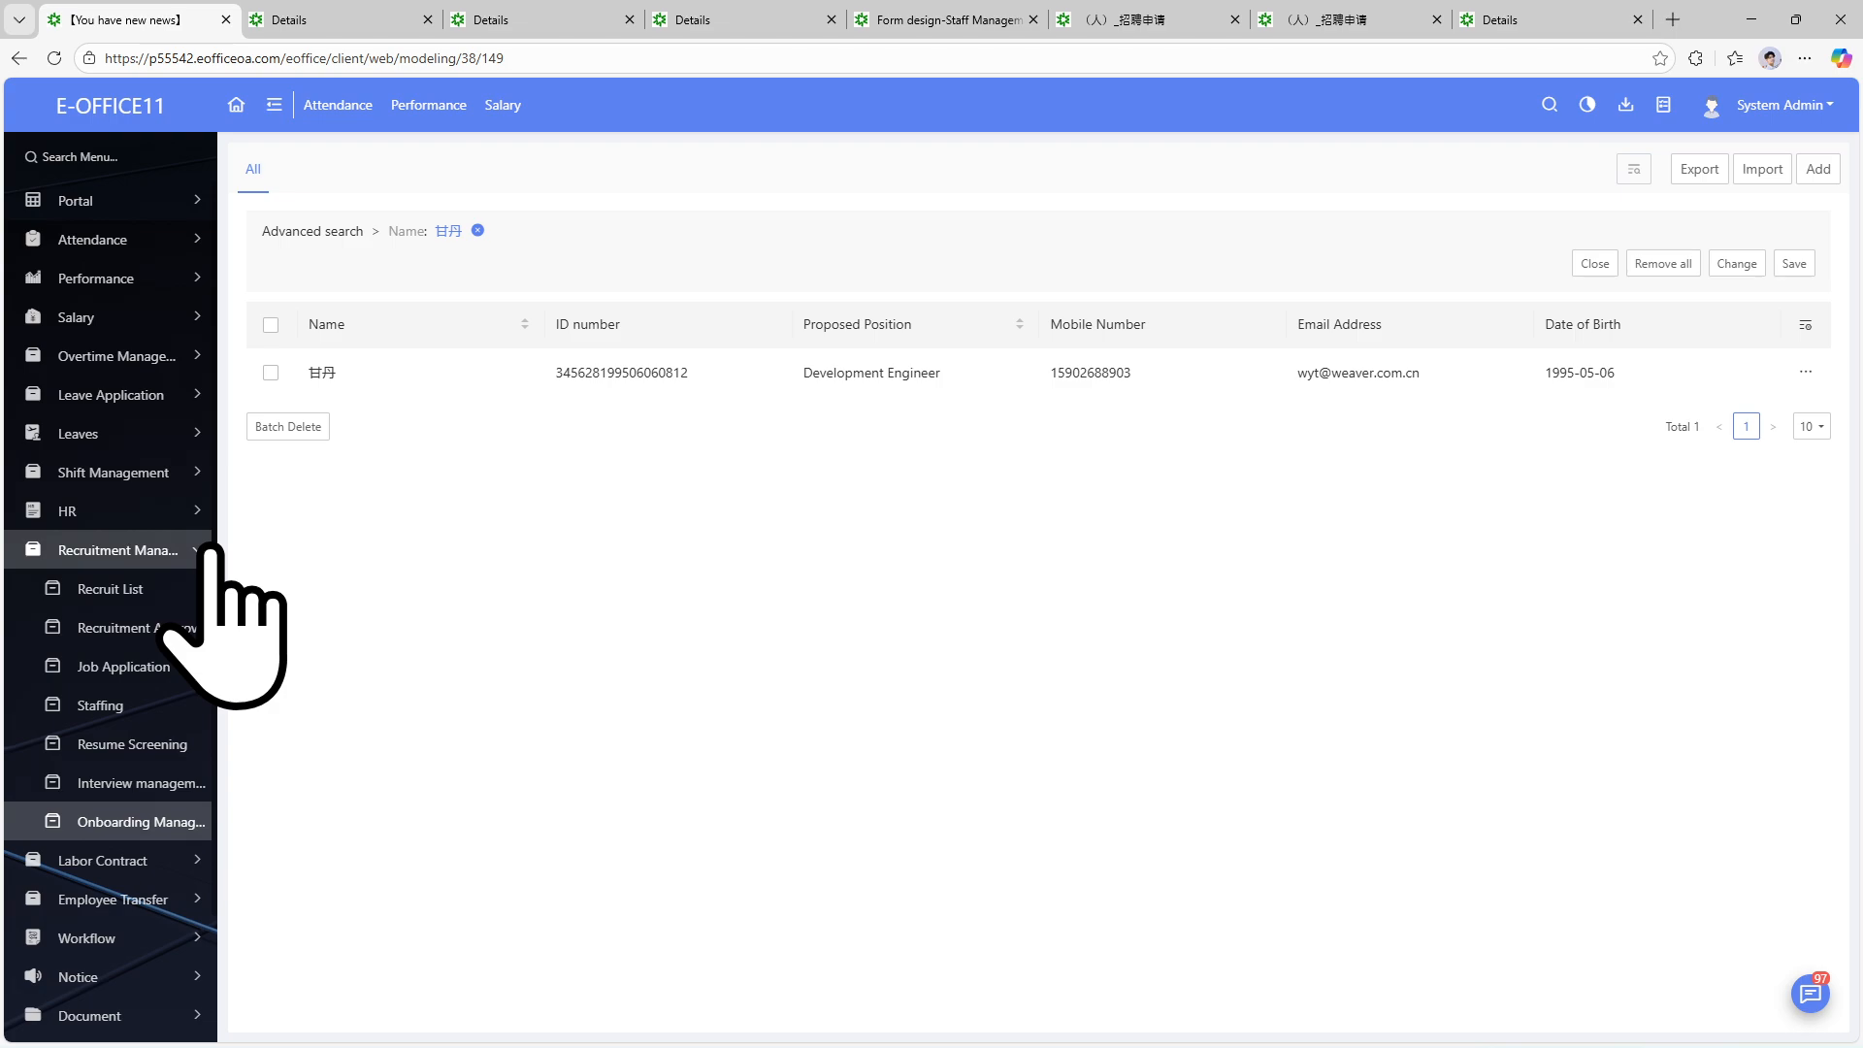
mouse_move(1259, 1039)
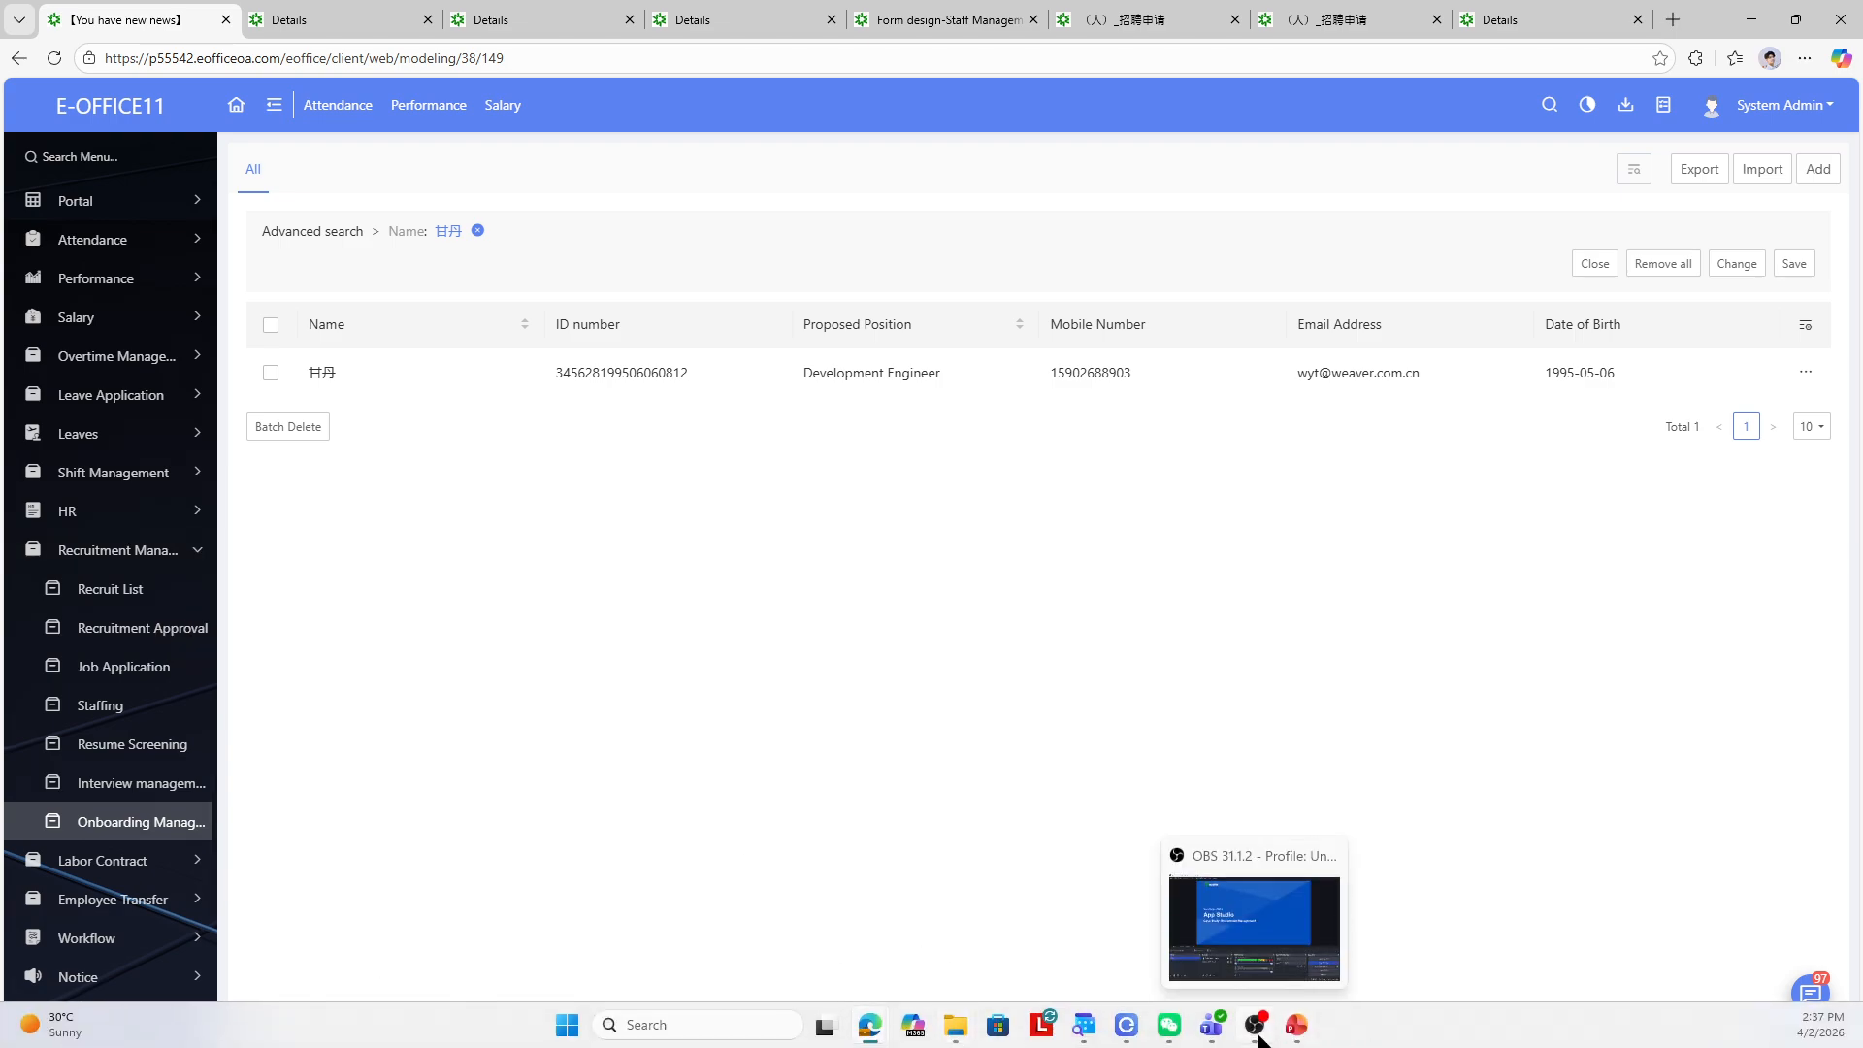